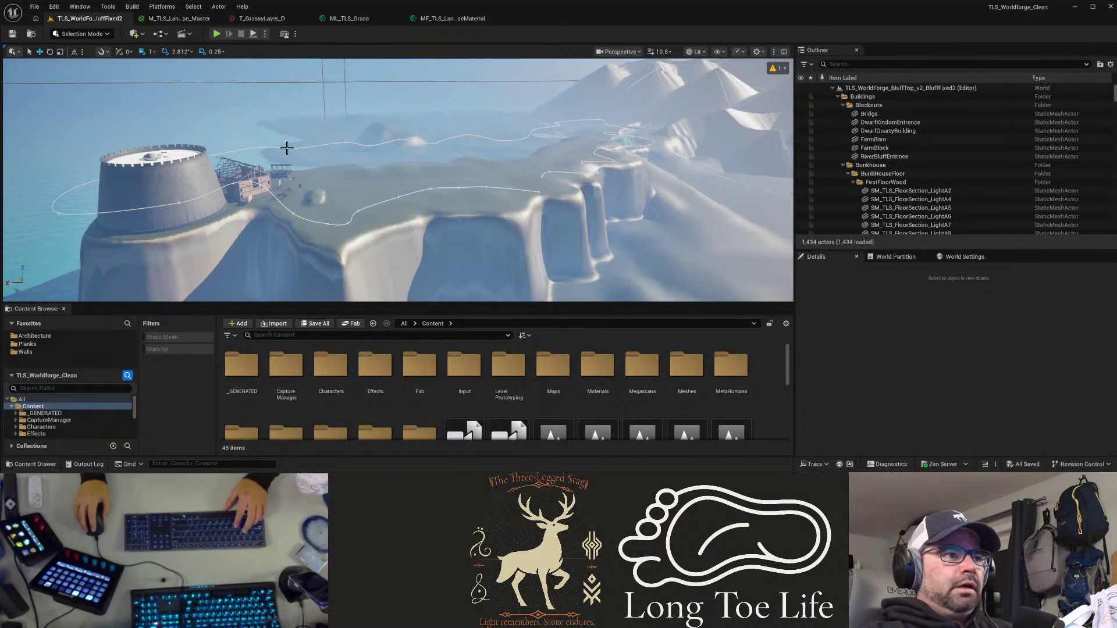
Step: Survey the bluff-top level, examining the timber-framed bunkhouse from outside, its interior floors and stairs, and the building pieces around it
mouse_move(340, 190)
right_down()
mouse_move(282, 248)
mouse_move(340, 189)
mouse_move(311, 154)
mouse_move(268, 166)
mouse_move(326, 197)
mouse_move(352, 190)
right_up()
key(w)
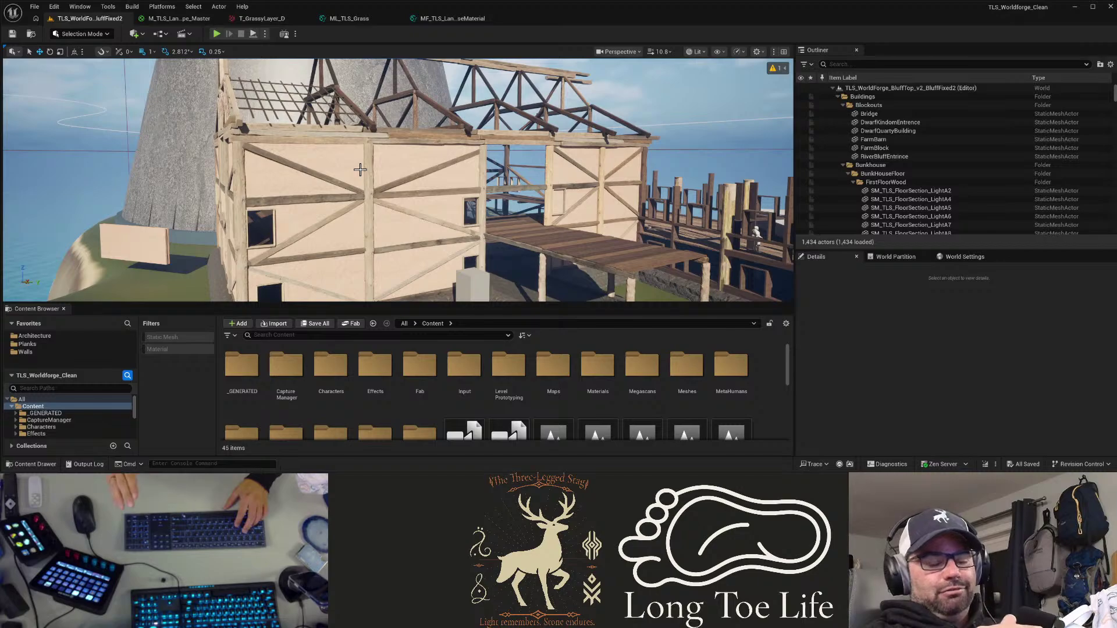
right_drag(360, 170, 556, 137)
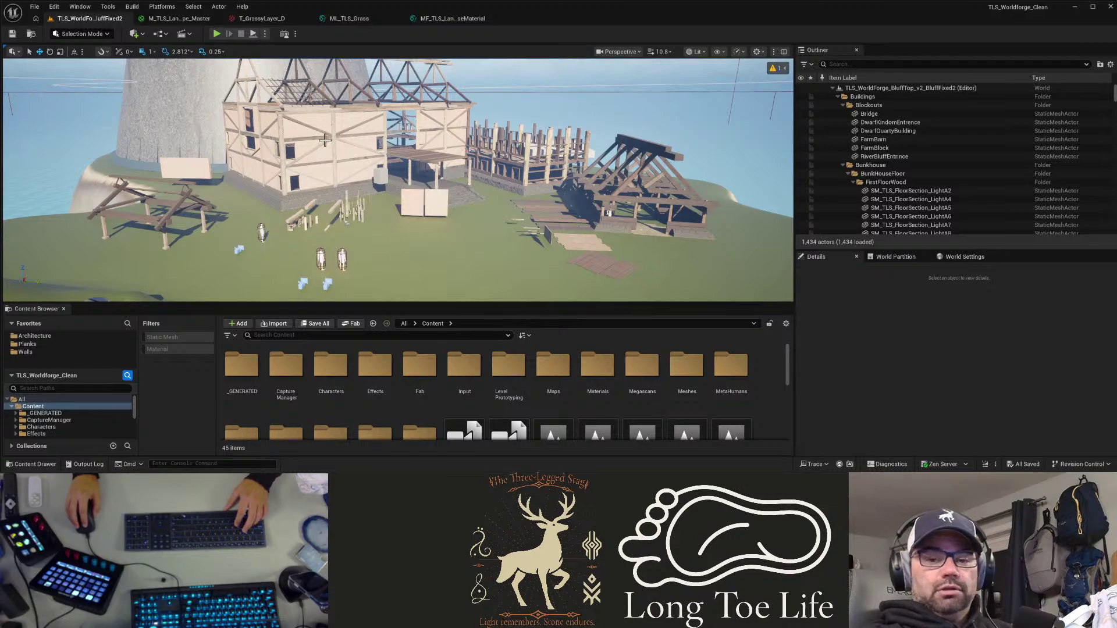
right_drag(373, 134, 404, 154)
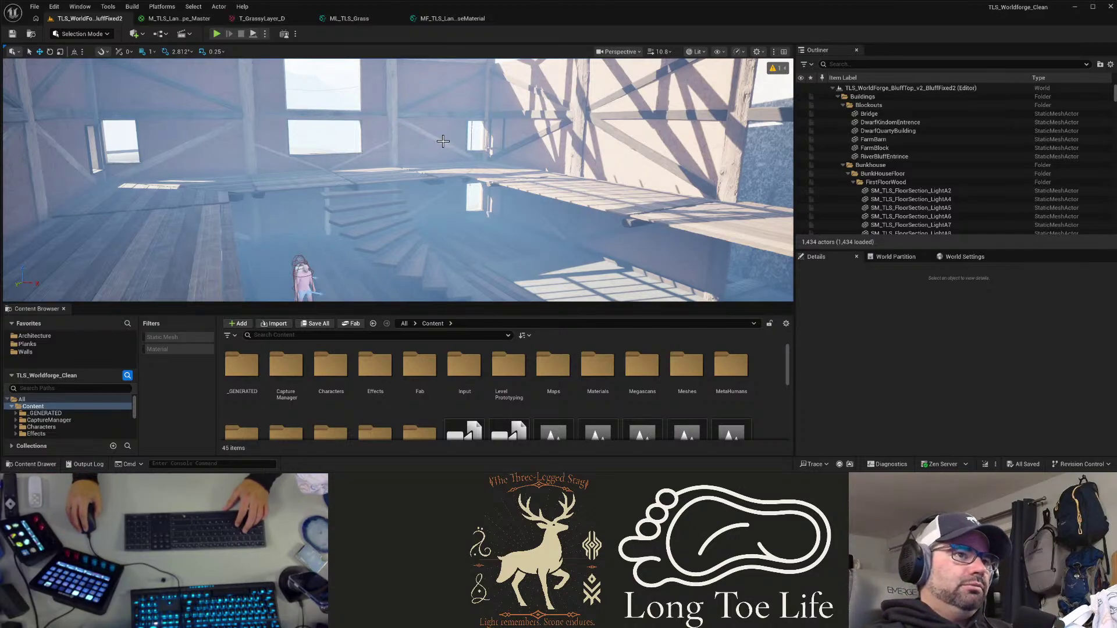
right_drag(443, 141, 458, 164)
key(s)
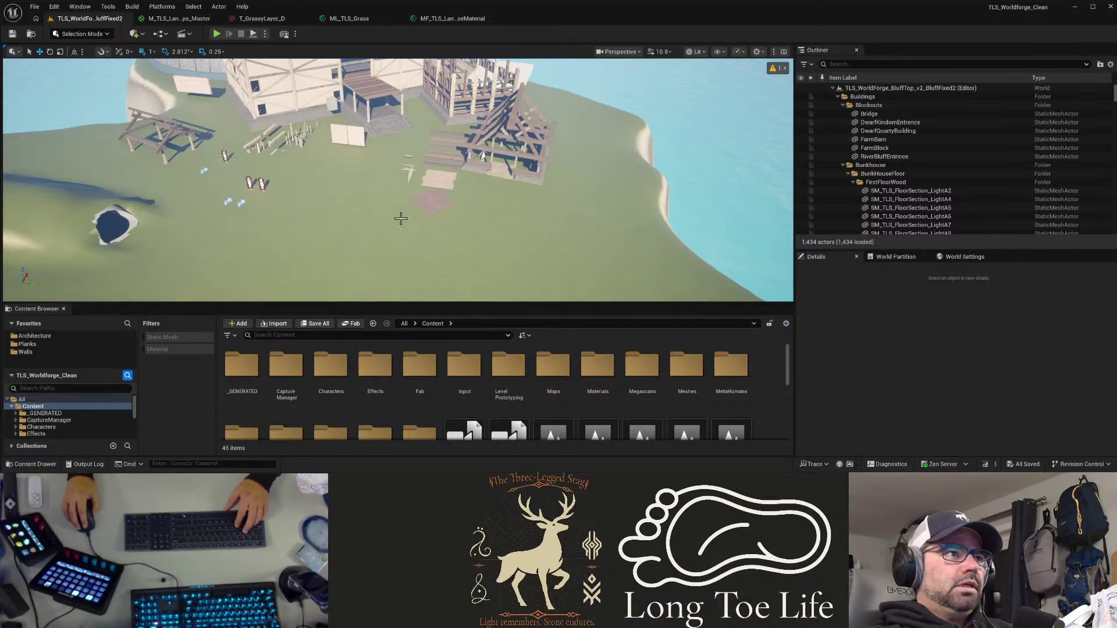
right_drag(458, 164, 457, 164)
right_drag(151, 103, 151, 103)
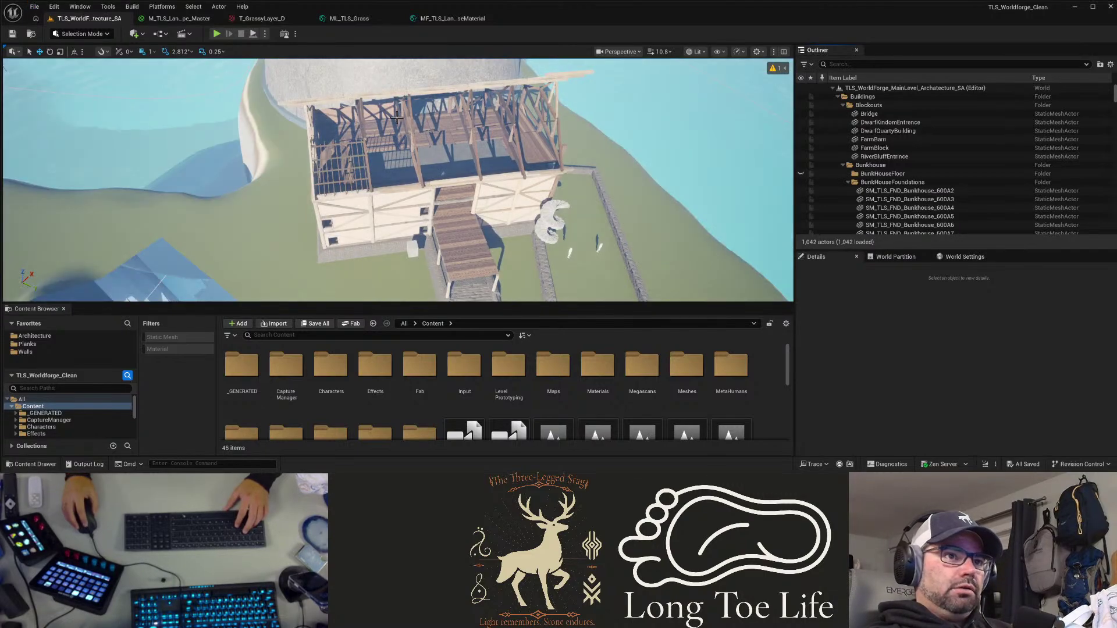
Step: Inspect the bunkhouse, its porch and the stone-walled yard from above in the main architecture level
key(s)
mouse_move(423, 166)
right_down()
mouse_move(422, 189)
mouse_move(448, 198)
mouse_move(396, 232)
mouse_move(421, 212)
mouse_move(430, 156)
right_up()
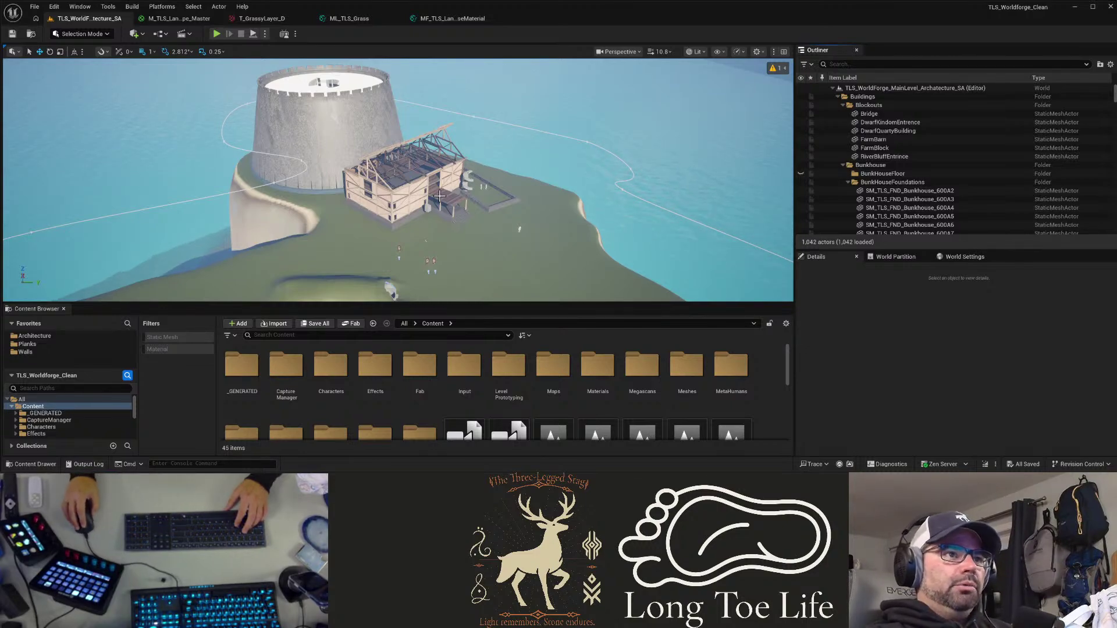
key(w)
right_drag(398, 129, 436, 147)
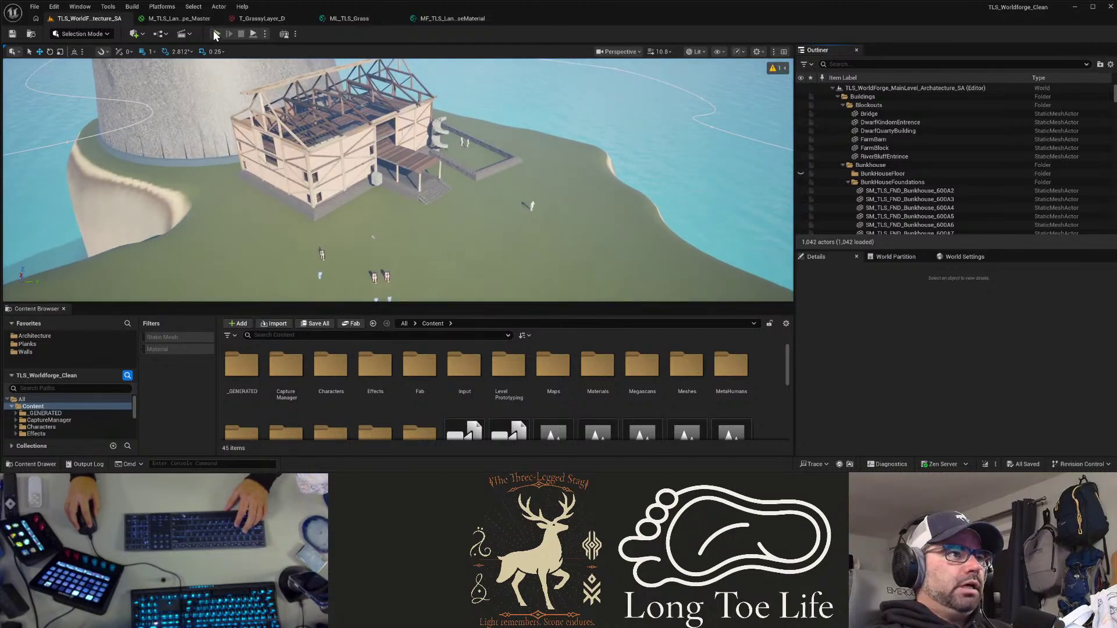
Step: Start a play-in-editor session and run the character through the bunkhouse to the robot mannequin in the stone-walled yard
click(215, 34)
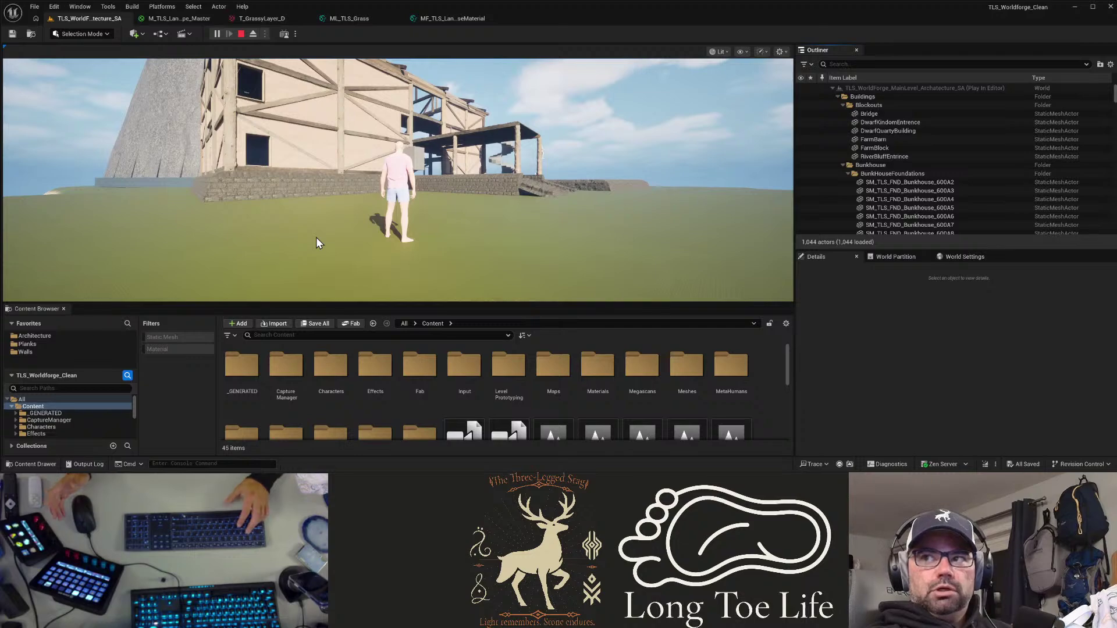
click(317, 238)
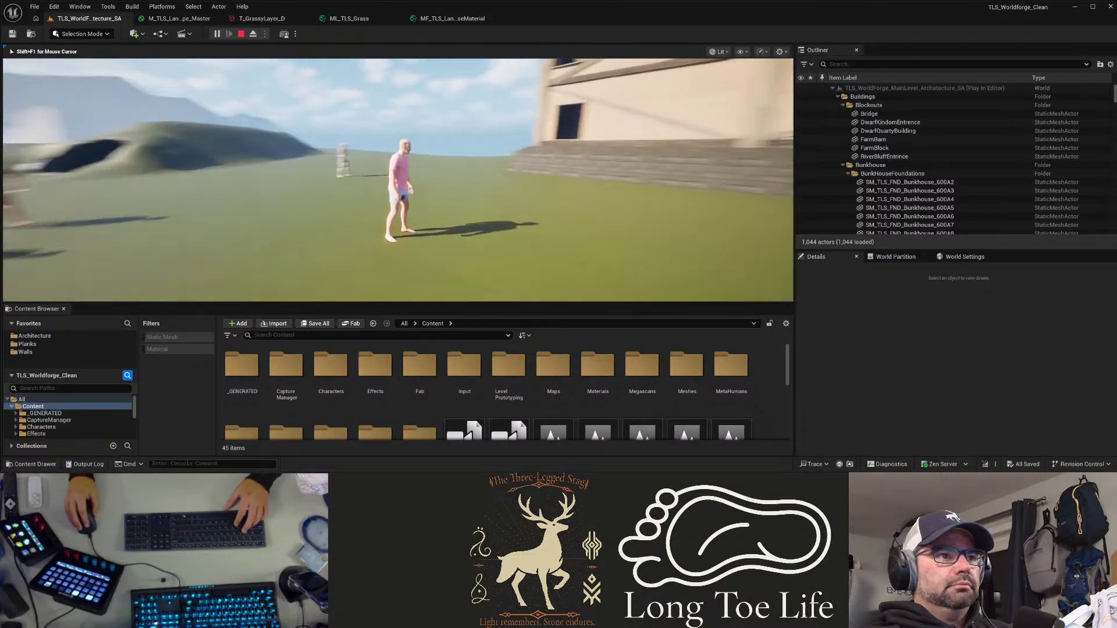
key(w)
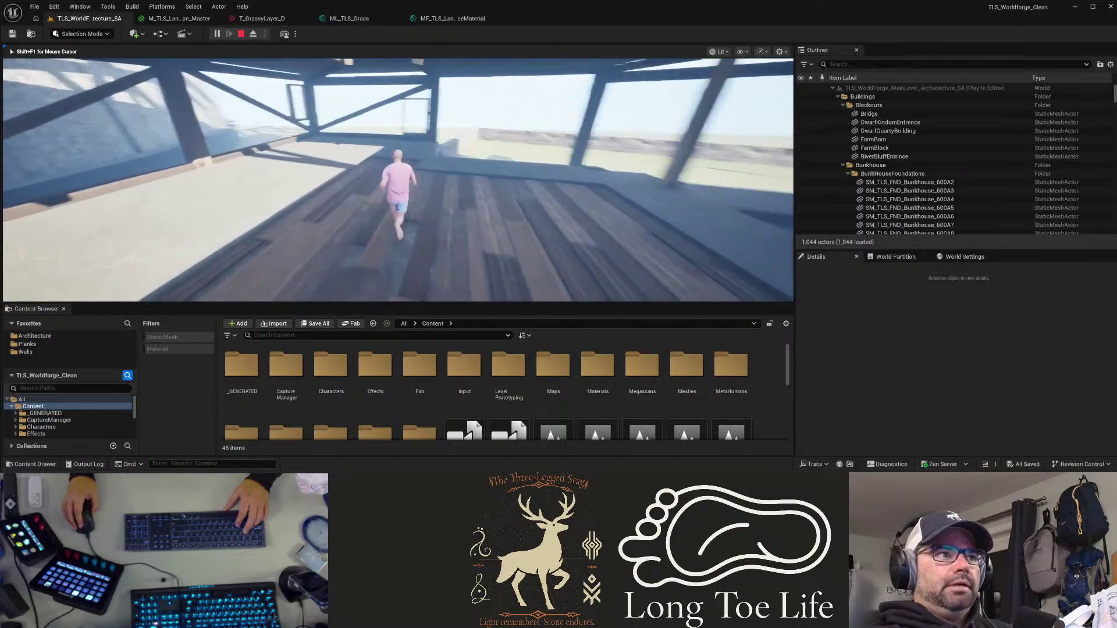
key(w)
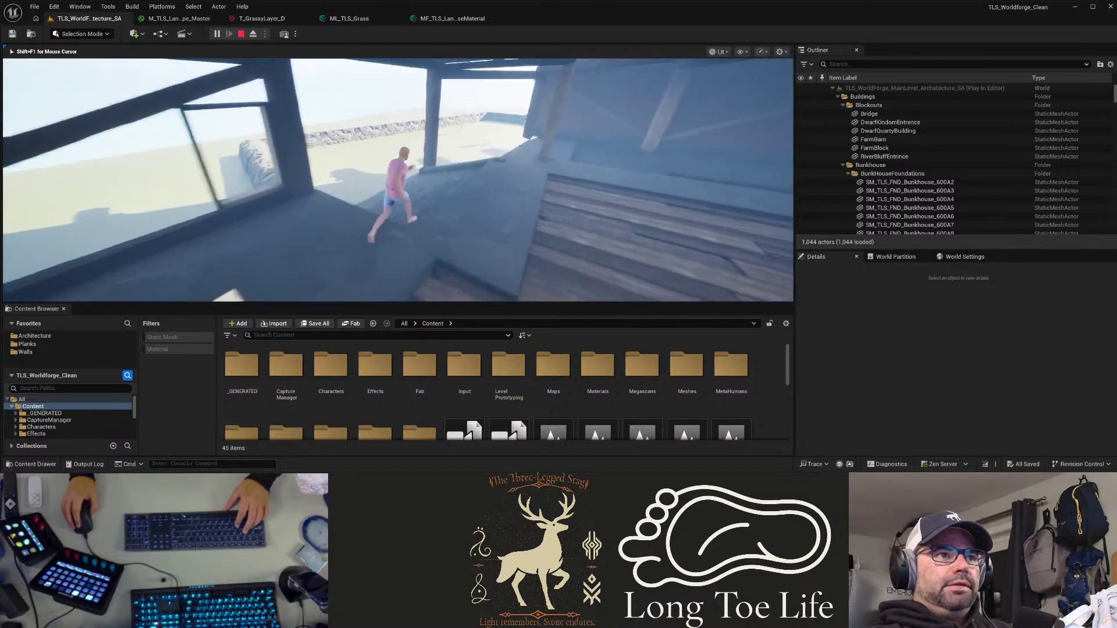
key(w)
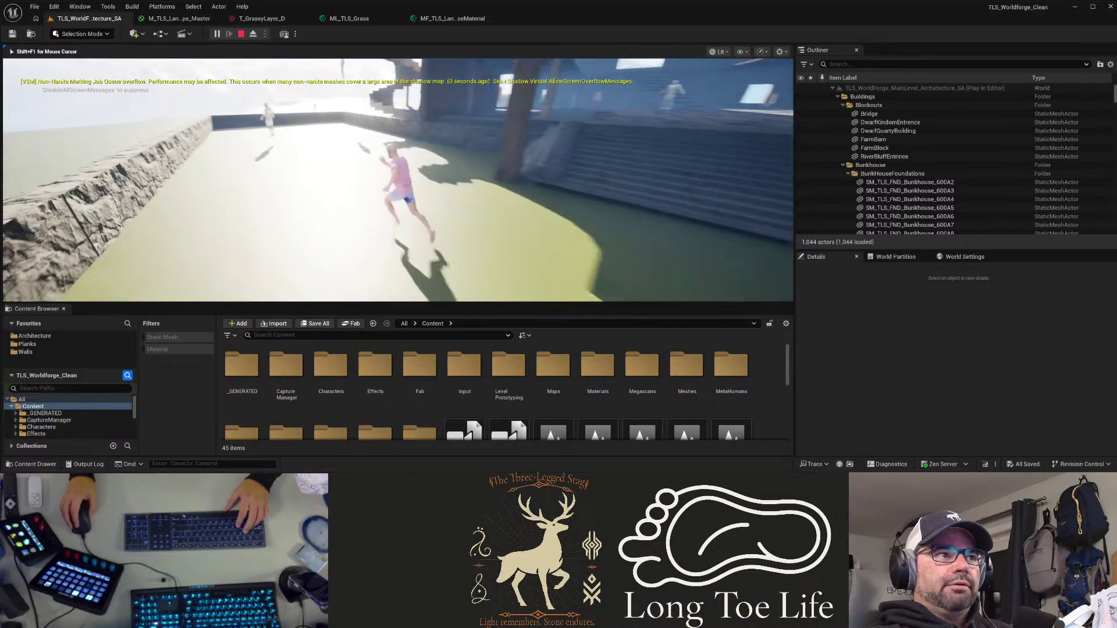
key(w)
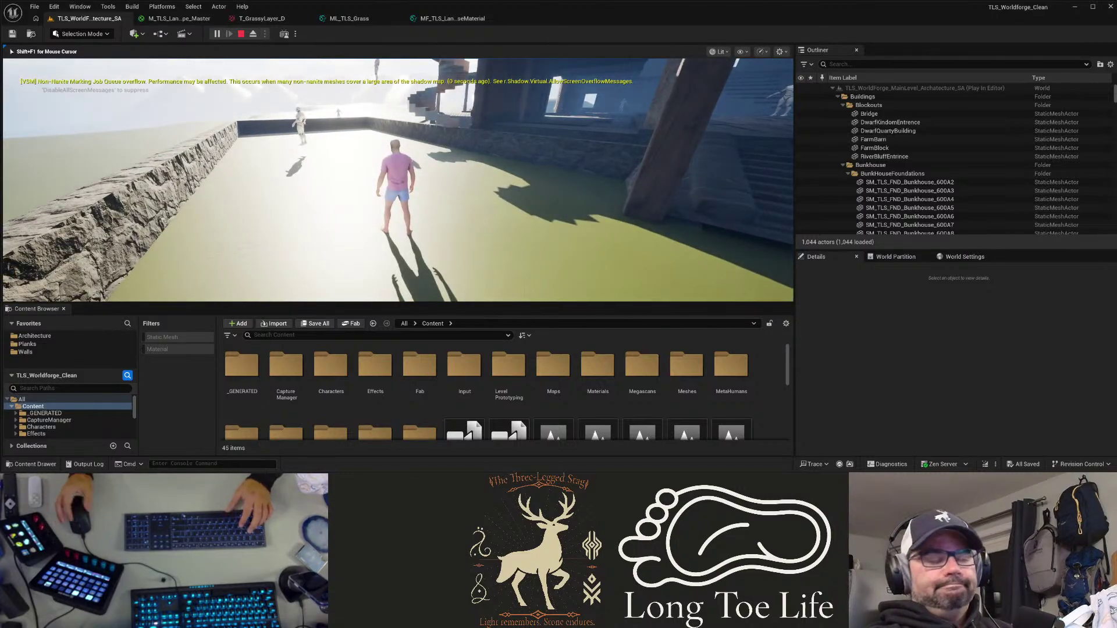
key(w)
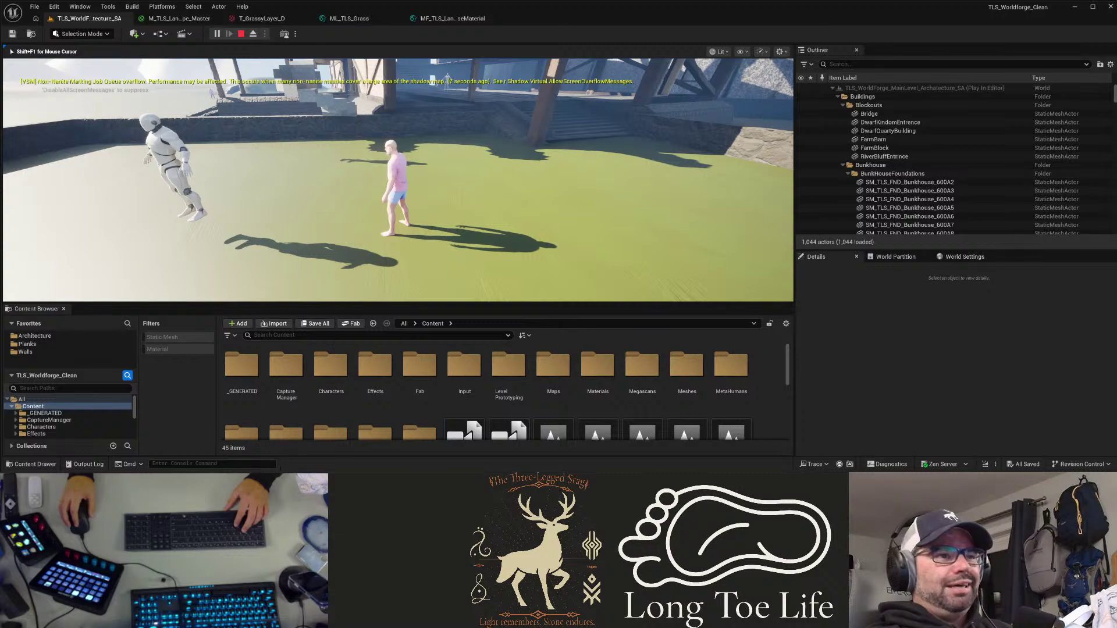
Step: Walk the character around the yard to examine its stone walls and the area beside the bunkhouse
key(w)
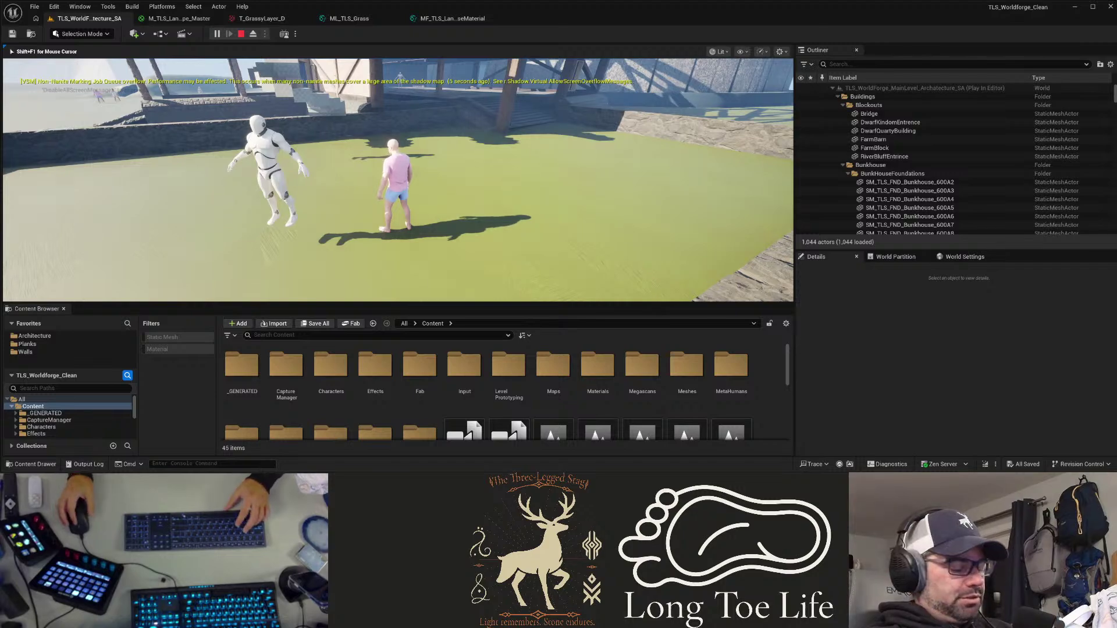
key(a)
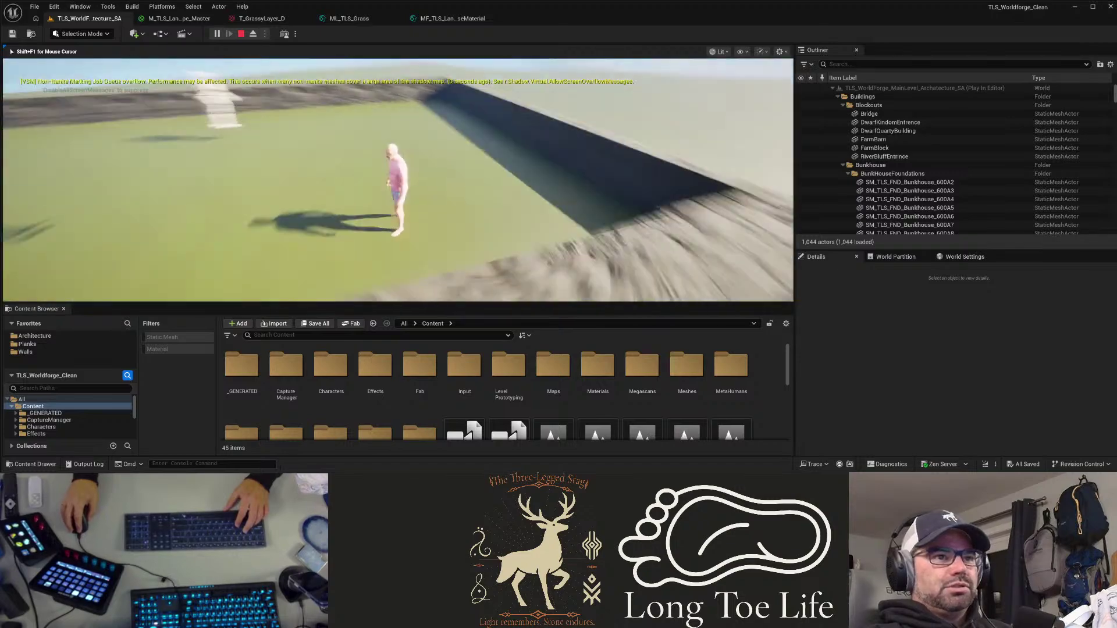
key(w)
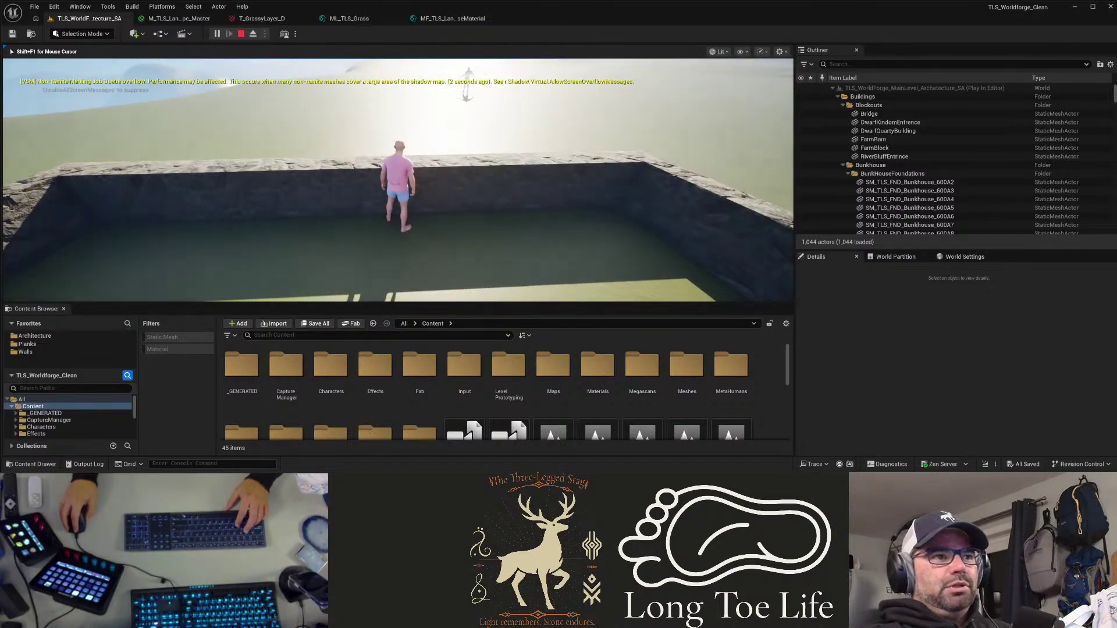
key(w)
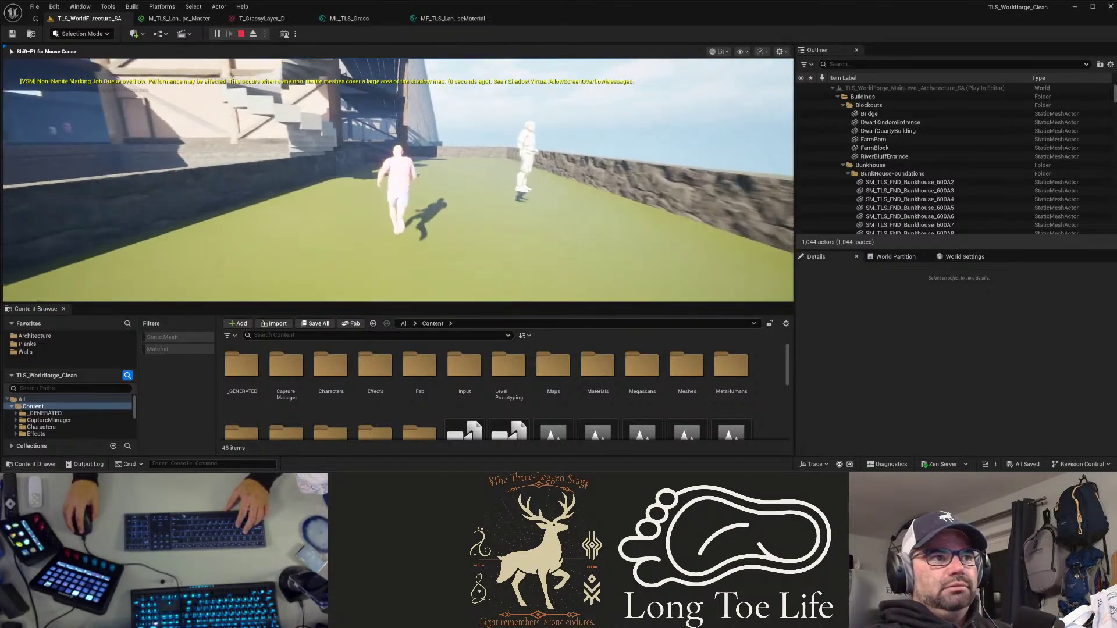
key(w)
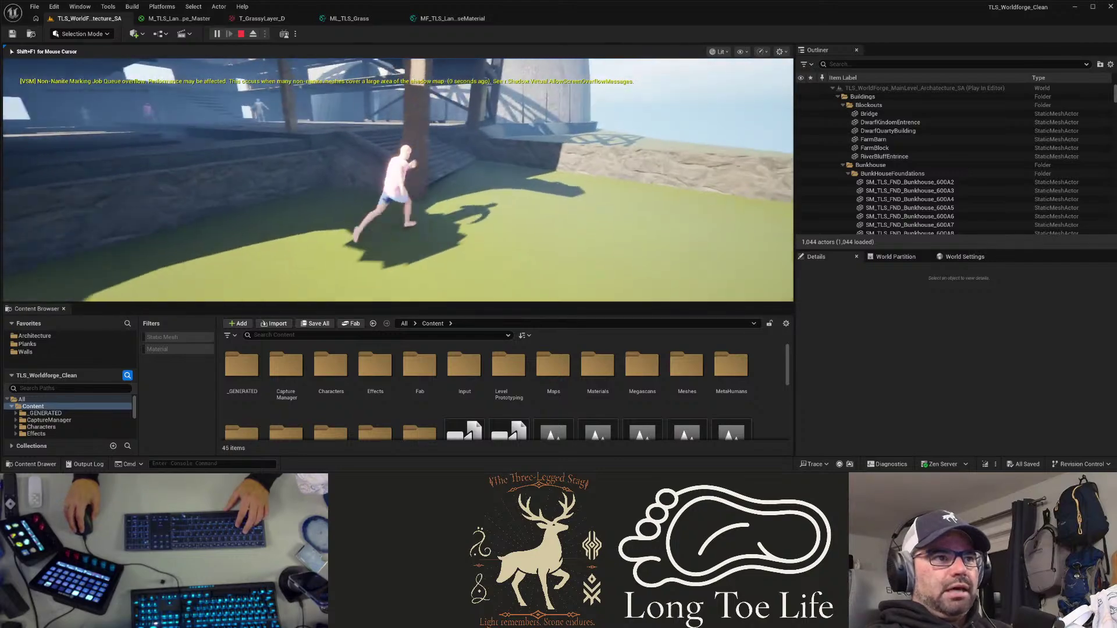
Step: Run the character back into the bunkhouse, up the spiral staircase and onto the upper floor
key(w)
key(w)
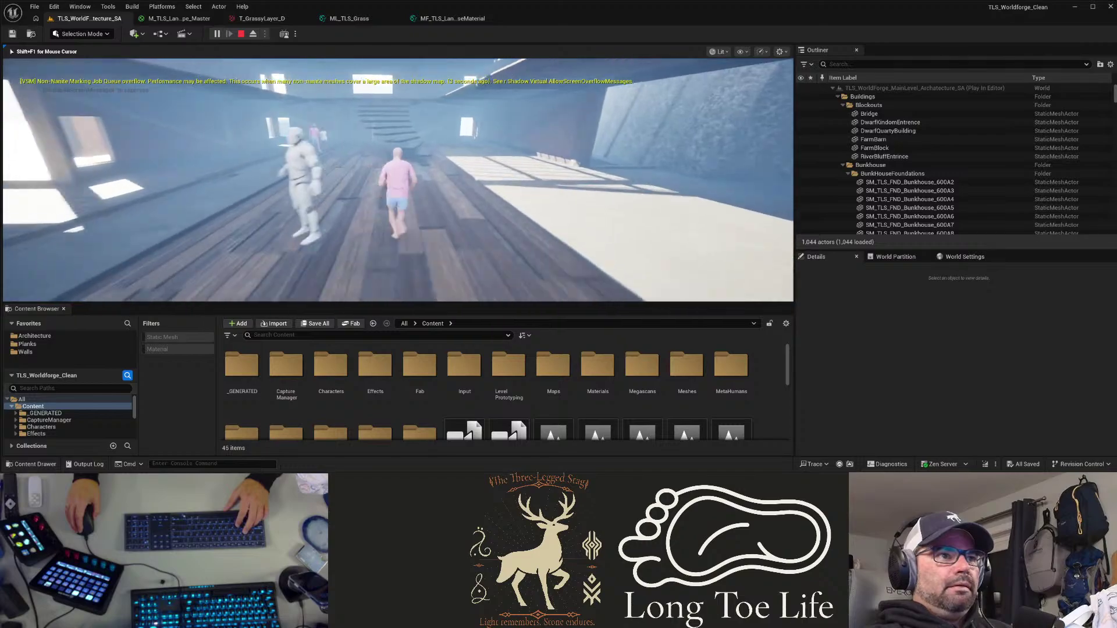
key(w)
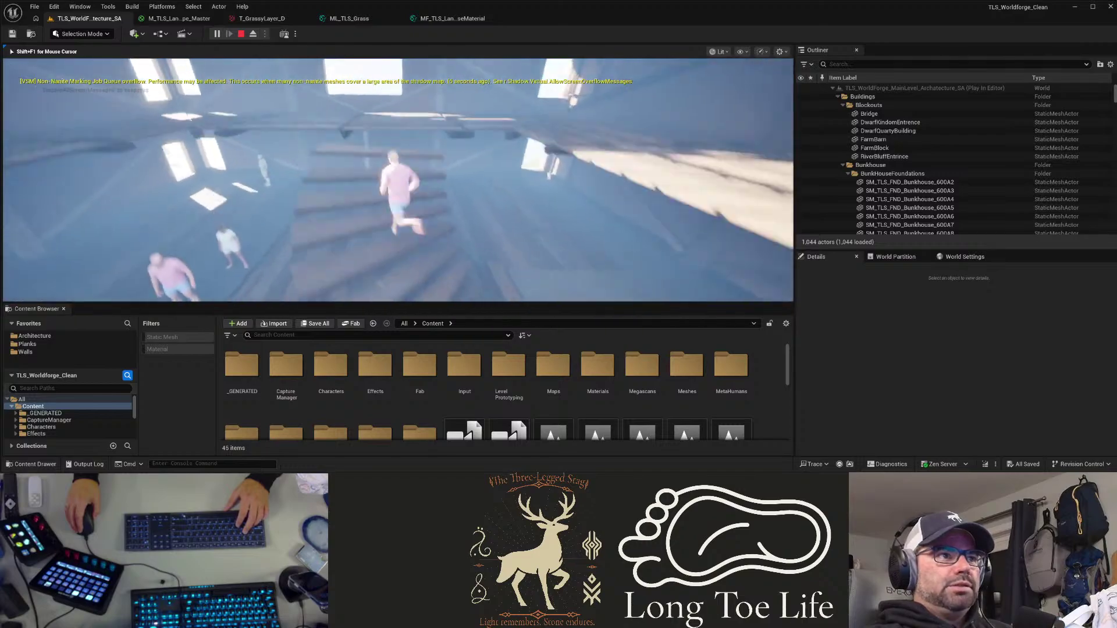
key(w)
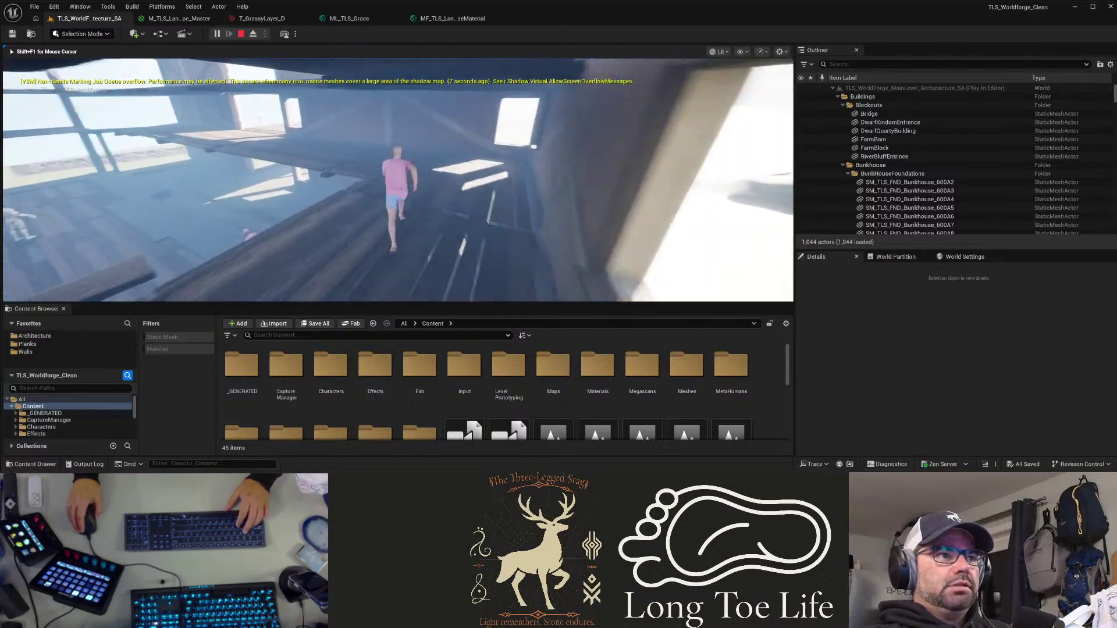
key(w)
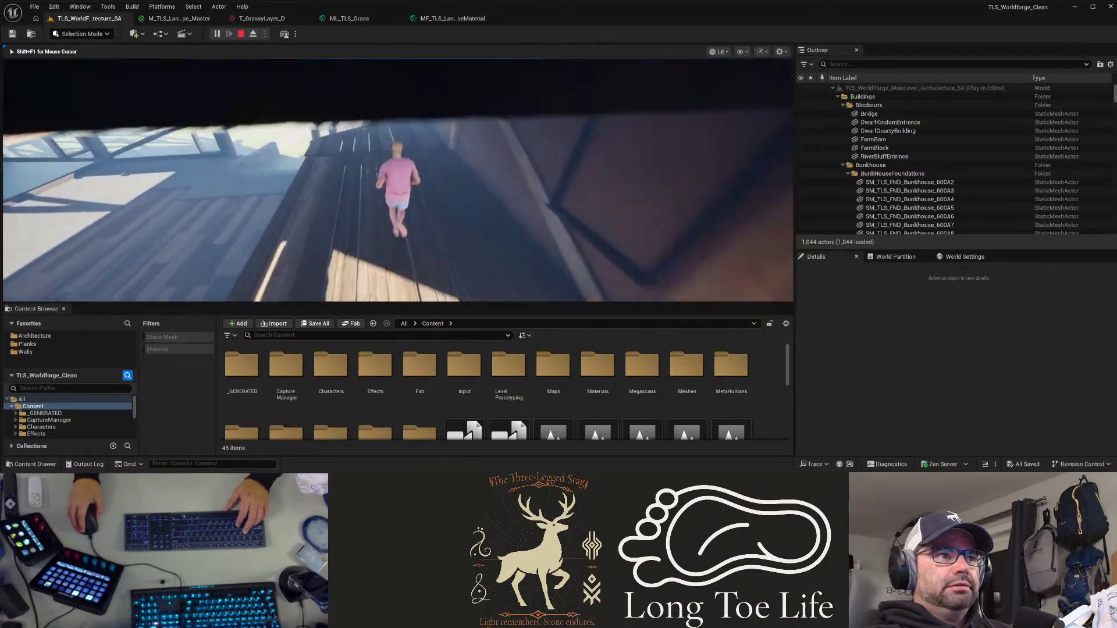
Step: Examine the open edge of the bunkhouse's upper floor beside the porch roof and drop the character down into the yard
key(w)
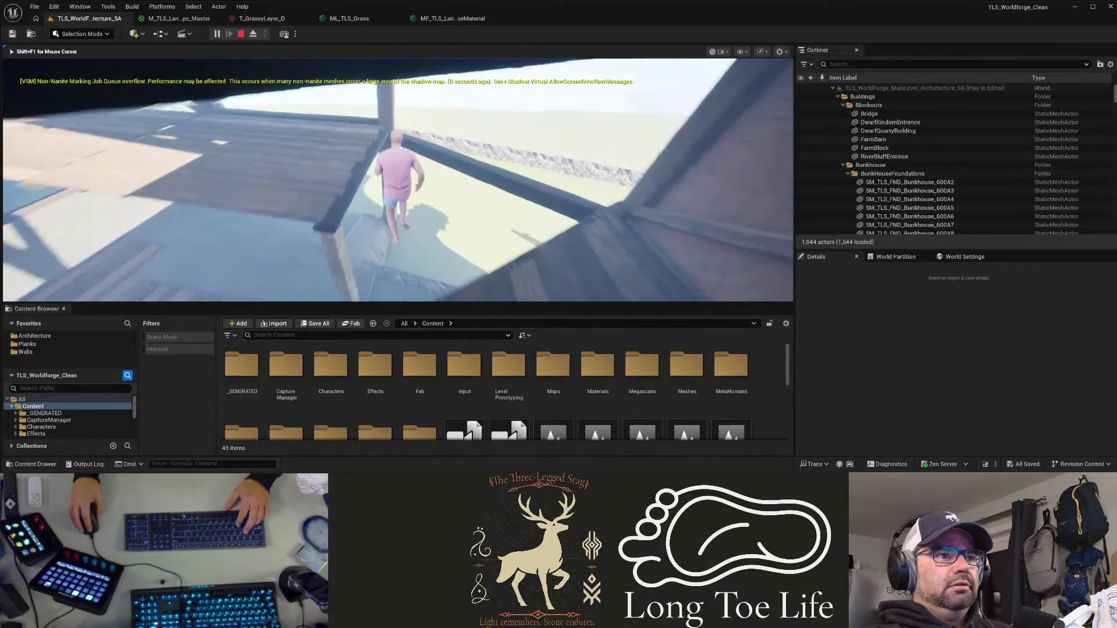
key(w)
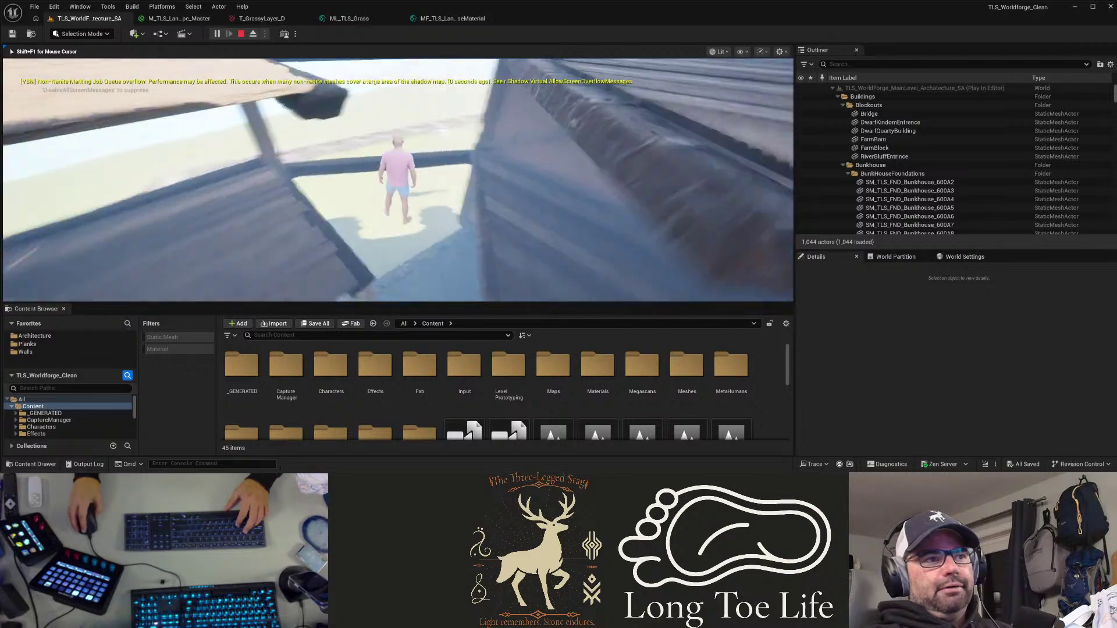
key(w)
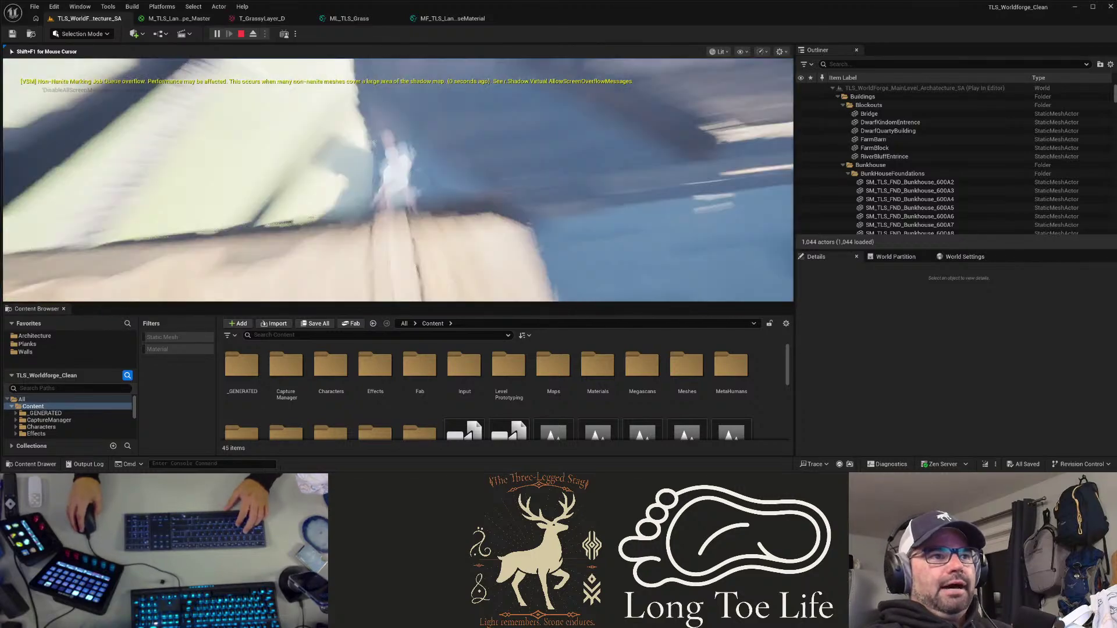
key(w)
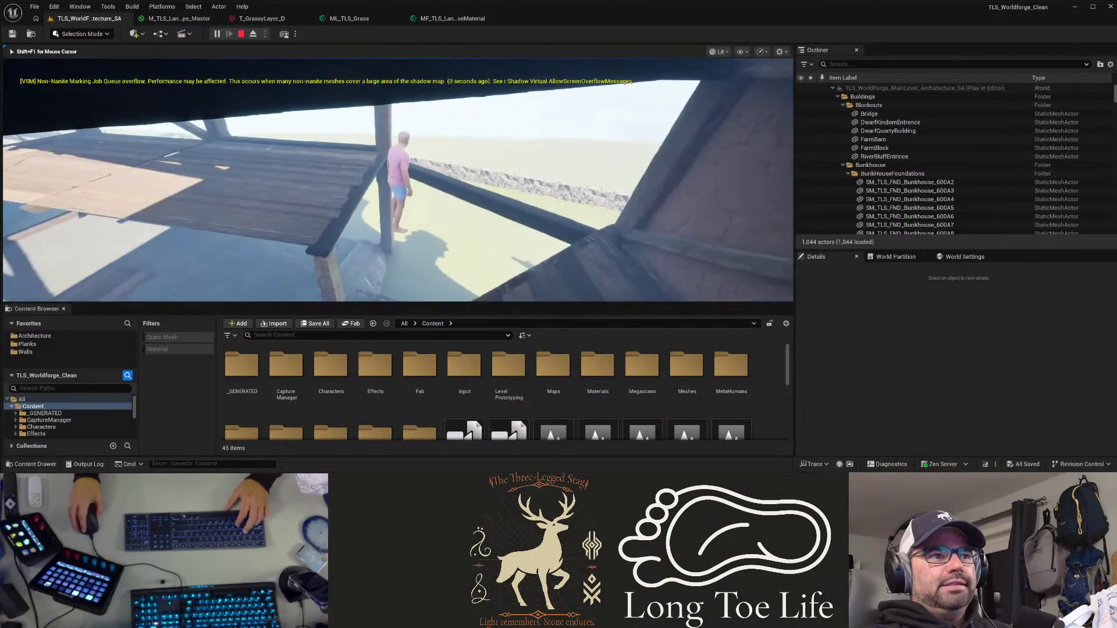
key(w)
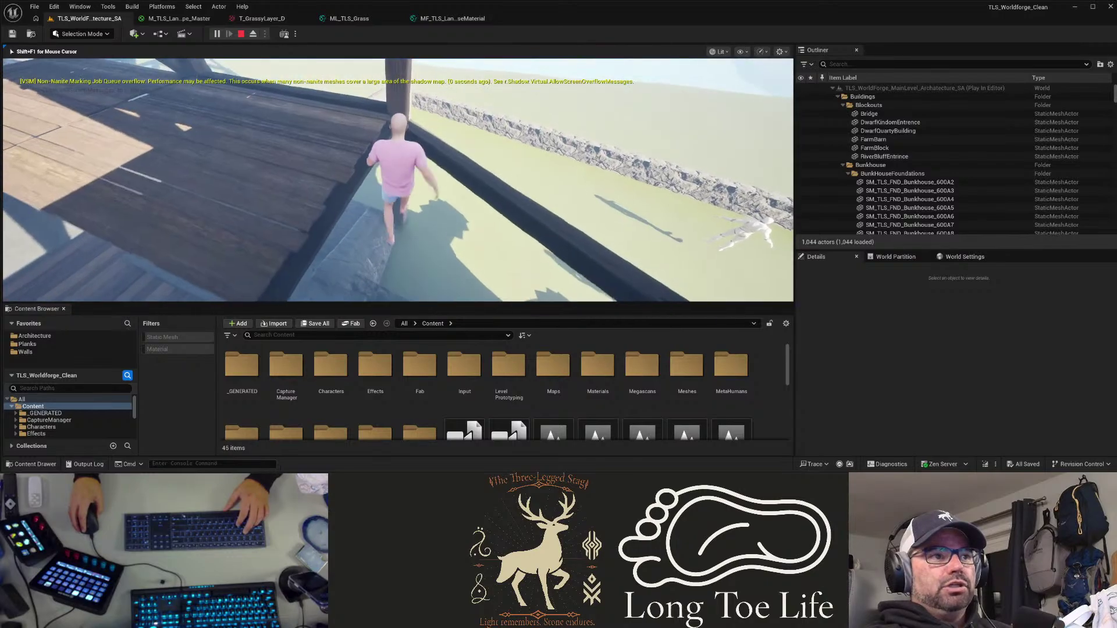
key(s)
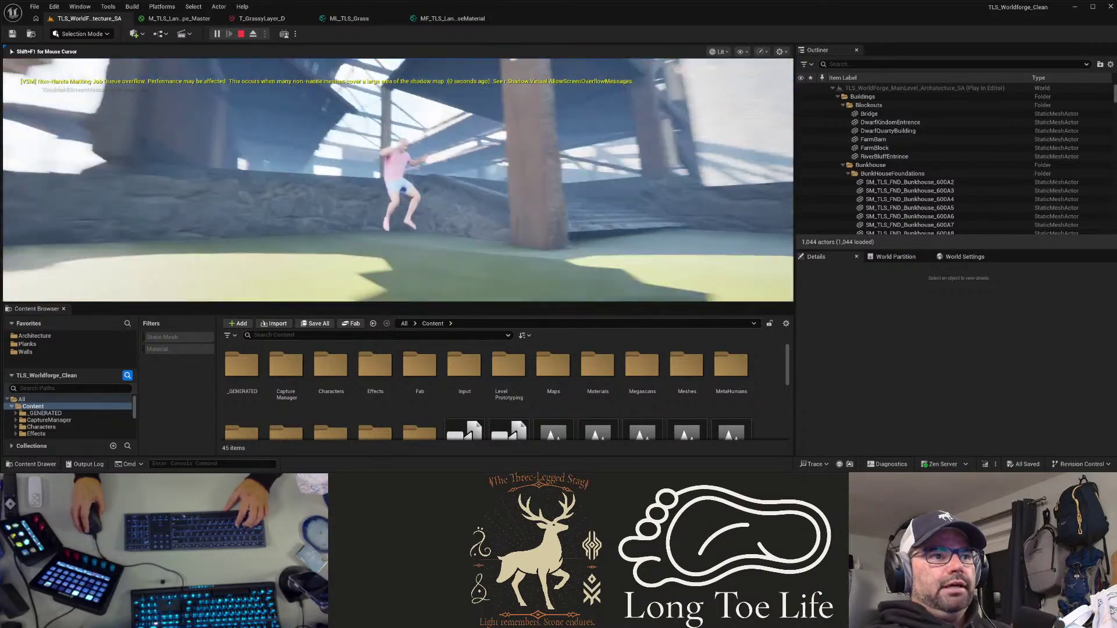
Step: Run the character from the yard back into the bunkhouse and up the spiral staircase to the upper floor
key(a)
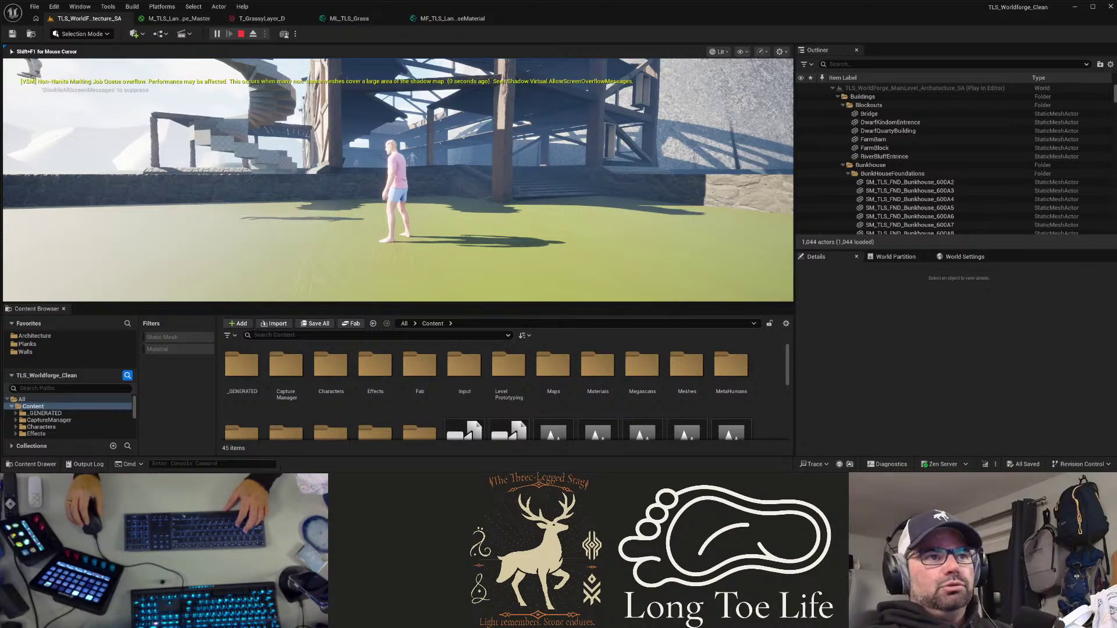
key(a)
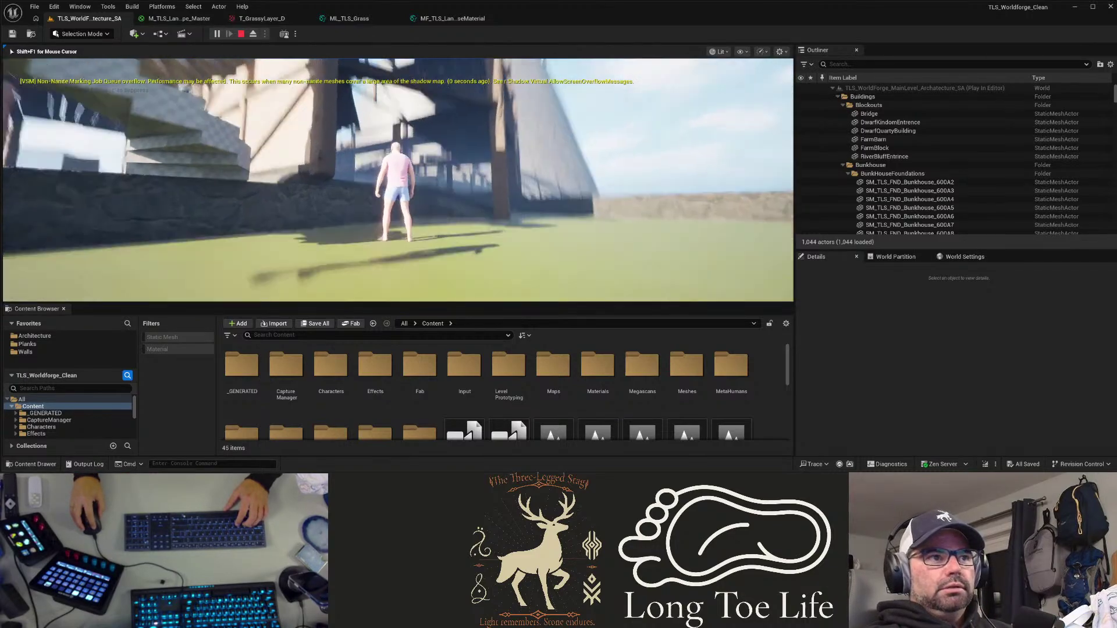
key(w)
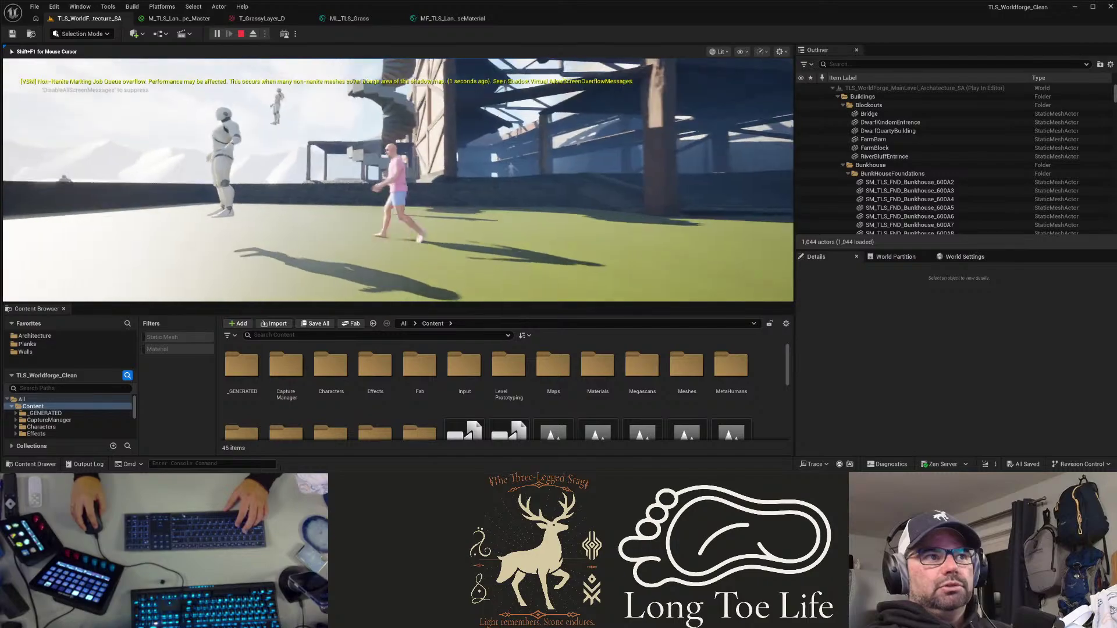
key(w)
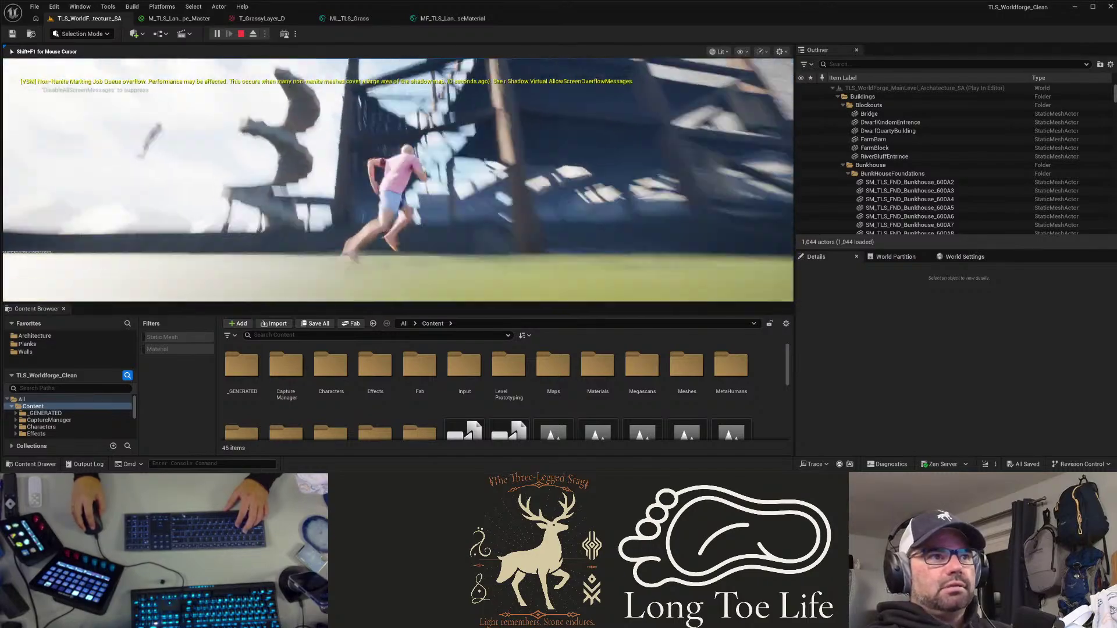
key(w)
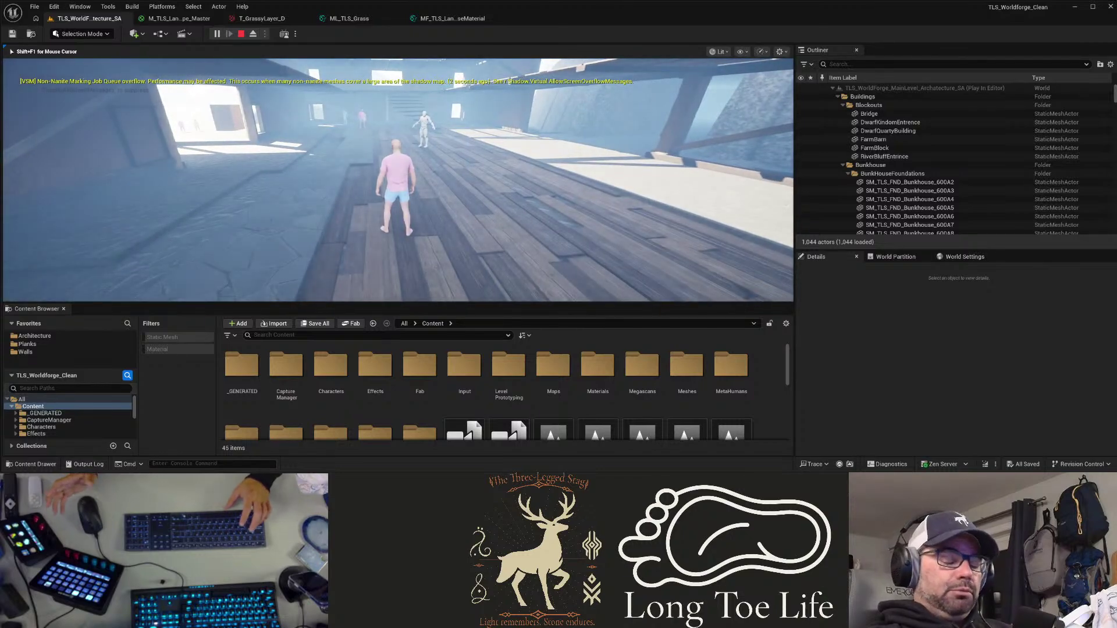
key(w)
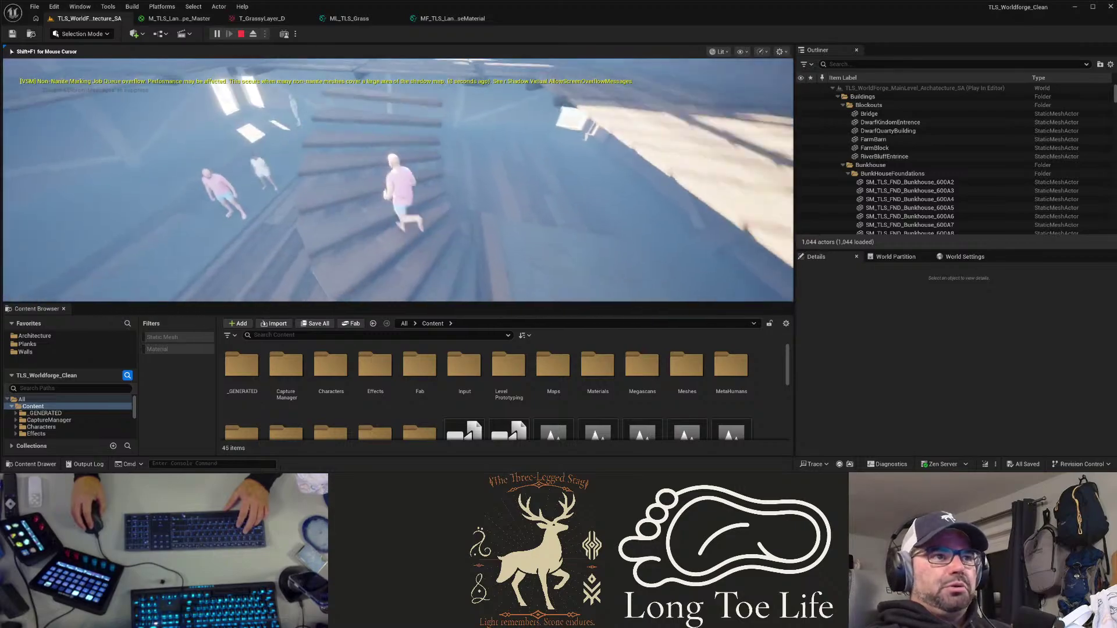
key(space)
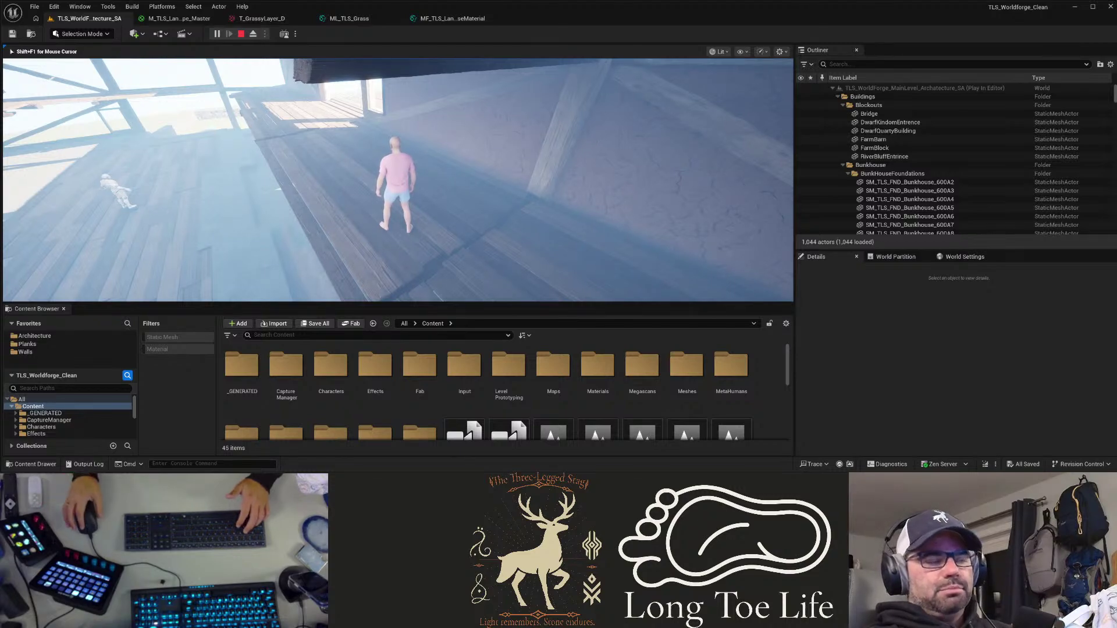
Step: Walk the character along the bunkhouse's upper floor to examine its plank edge over the hall and the wide deck opening
key(w)
key(w)
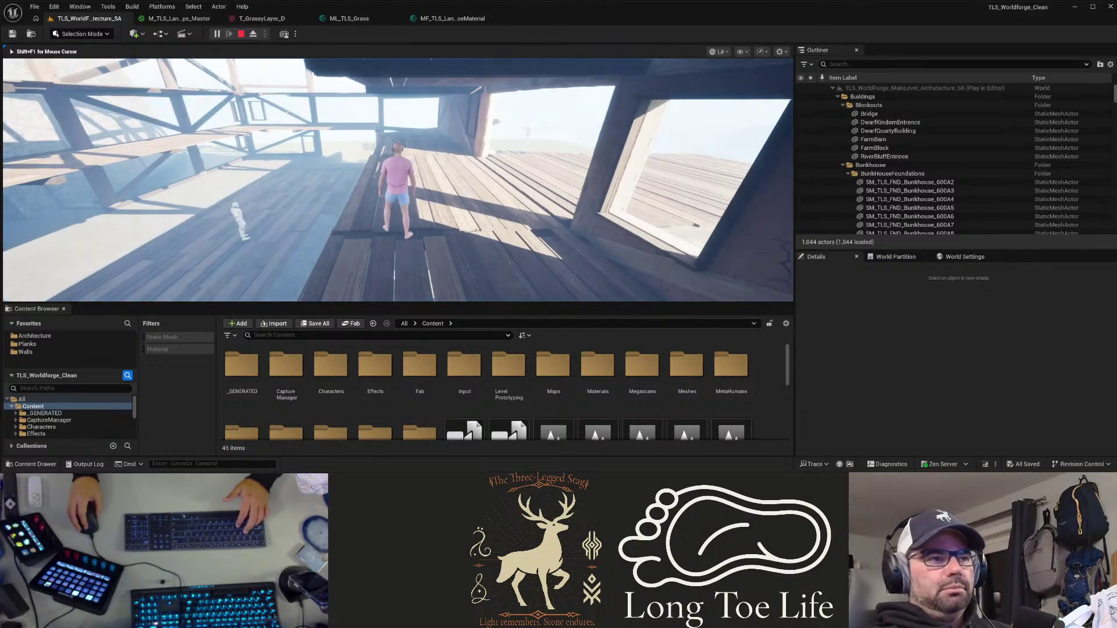
key(w)
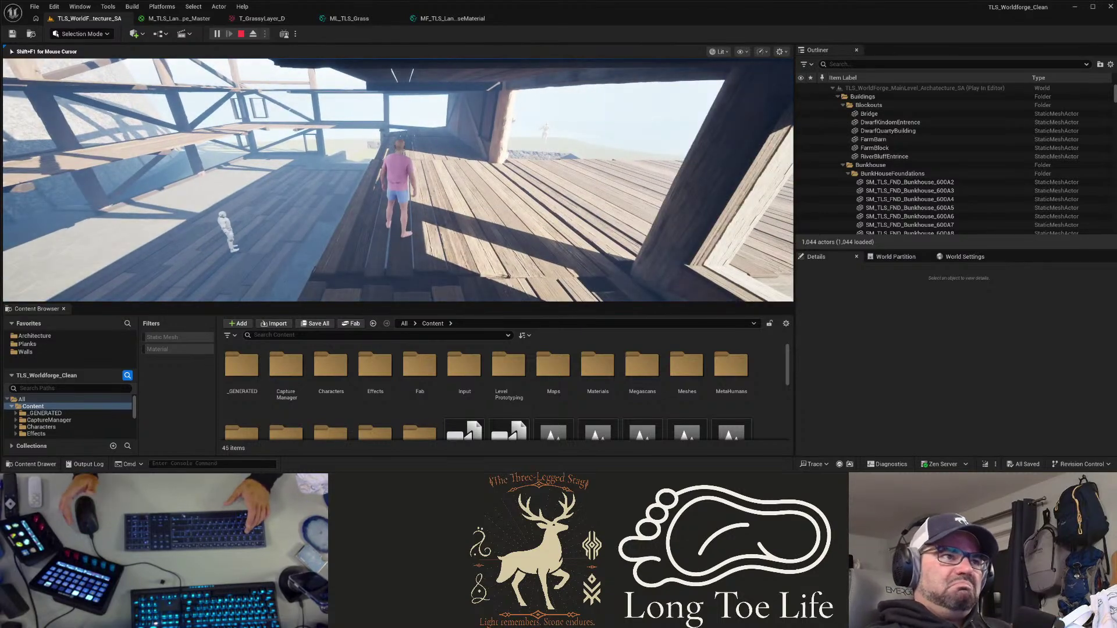
key(a)
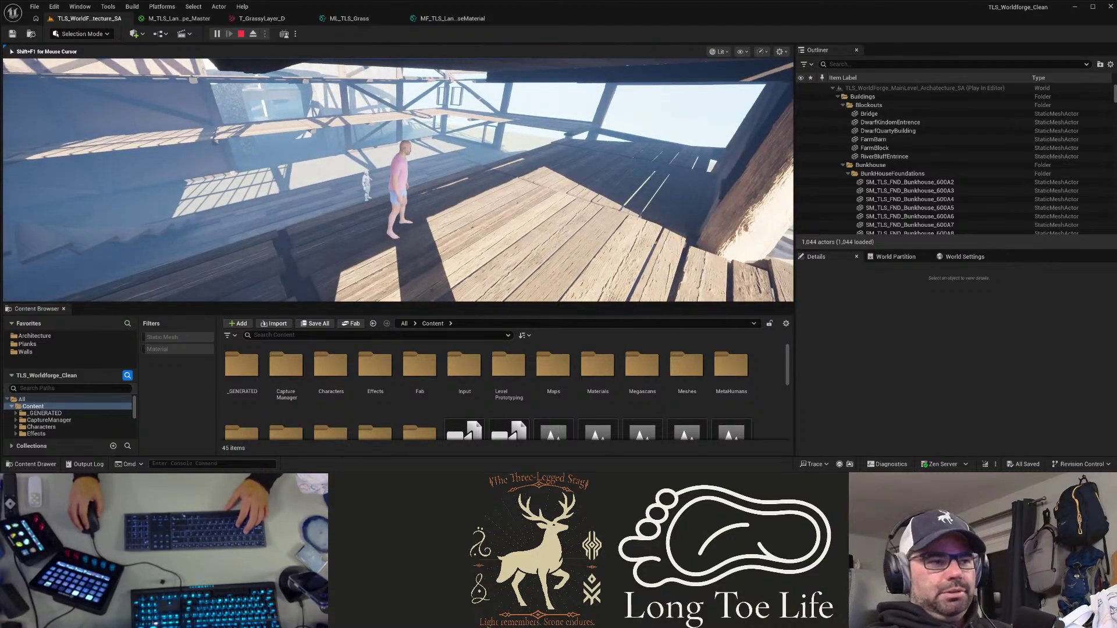
key(d)
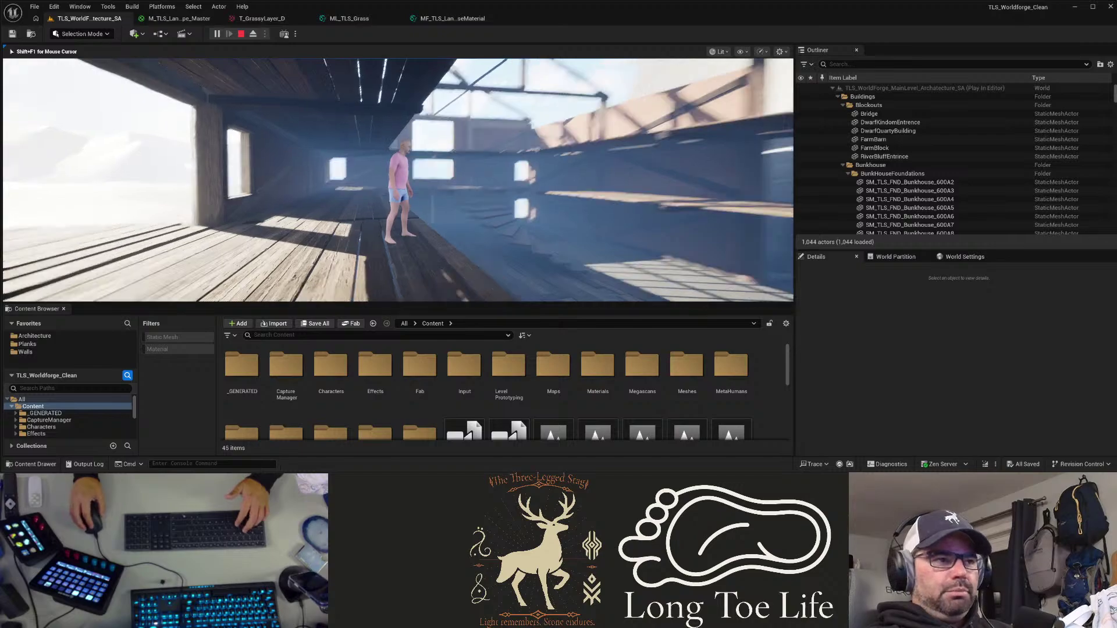
Step: Walk the character out onto the wooden deck to examine the bunkhouse facade, and run back inside with a jump
key(w)
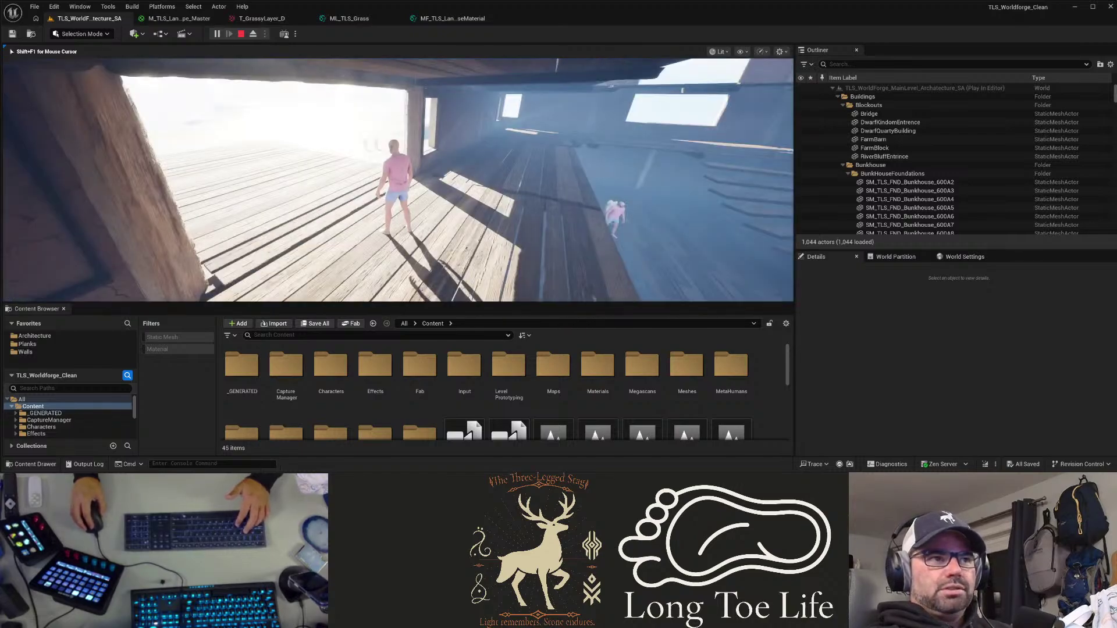
key(w)
key(w)
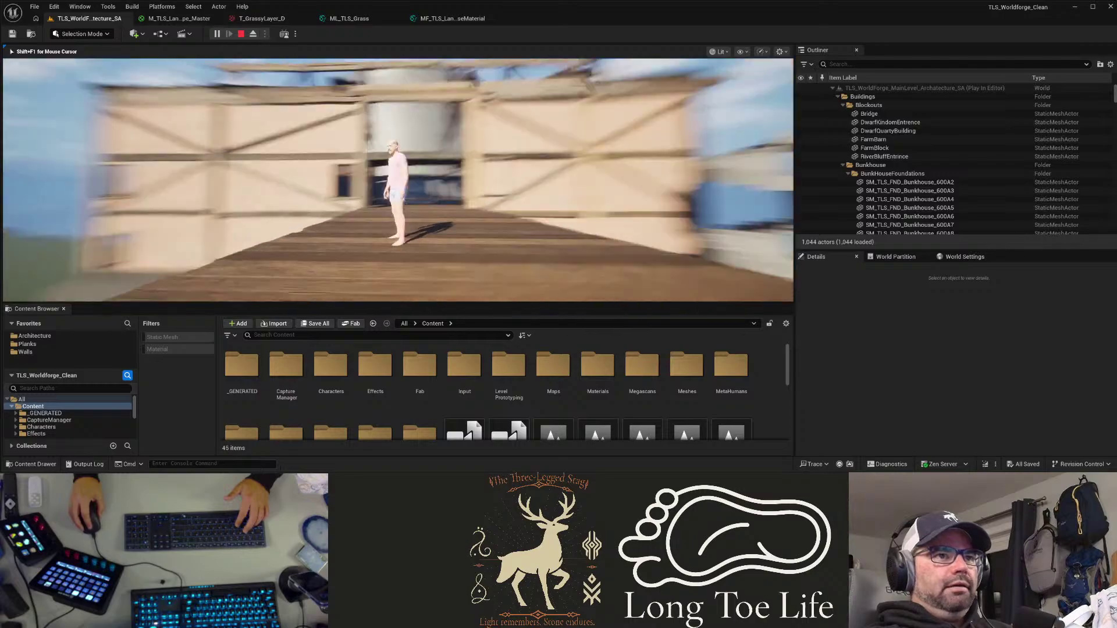
key(w)
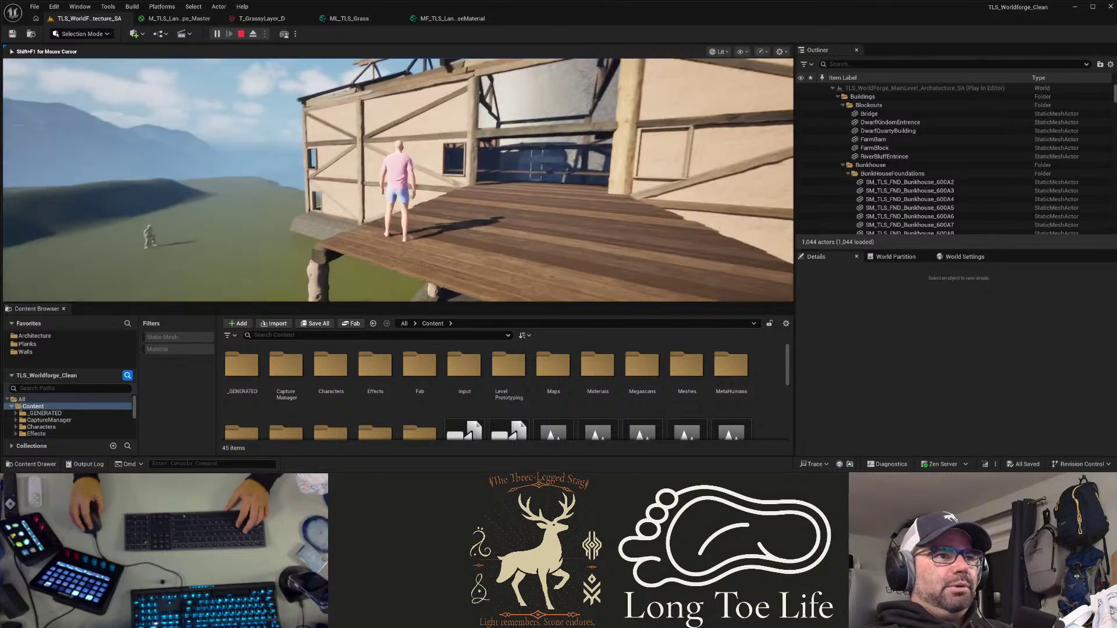
key(w)
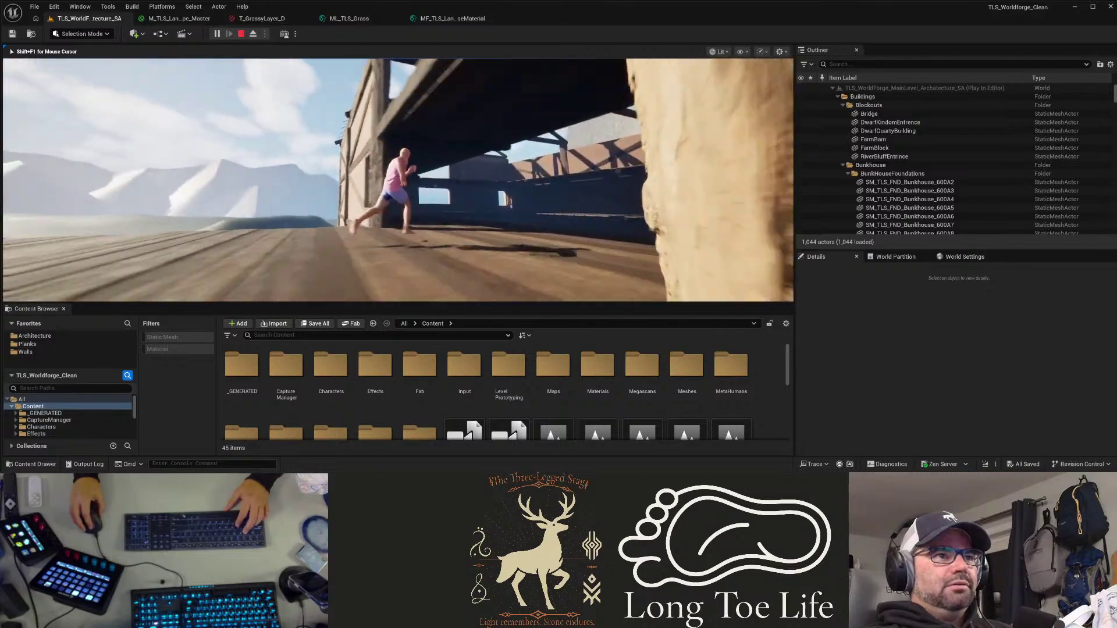
key(space)
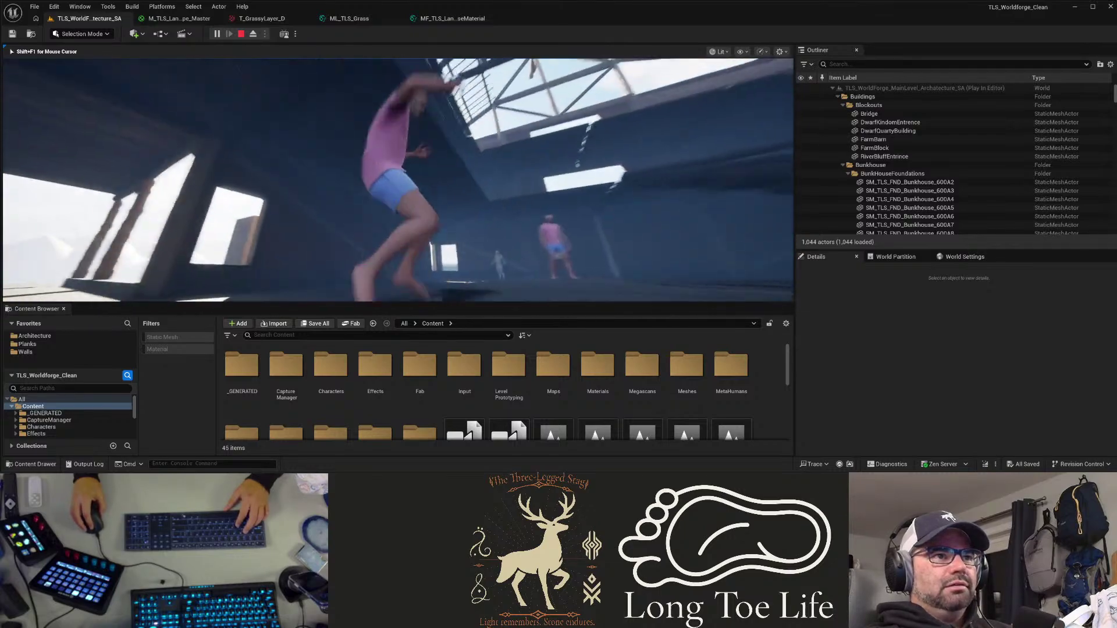
Step: Run the character across the grass and over the stone porch into the bunkhouse's ground floor, and end the play session
key(space)
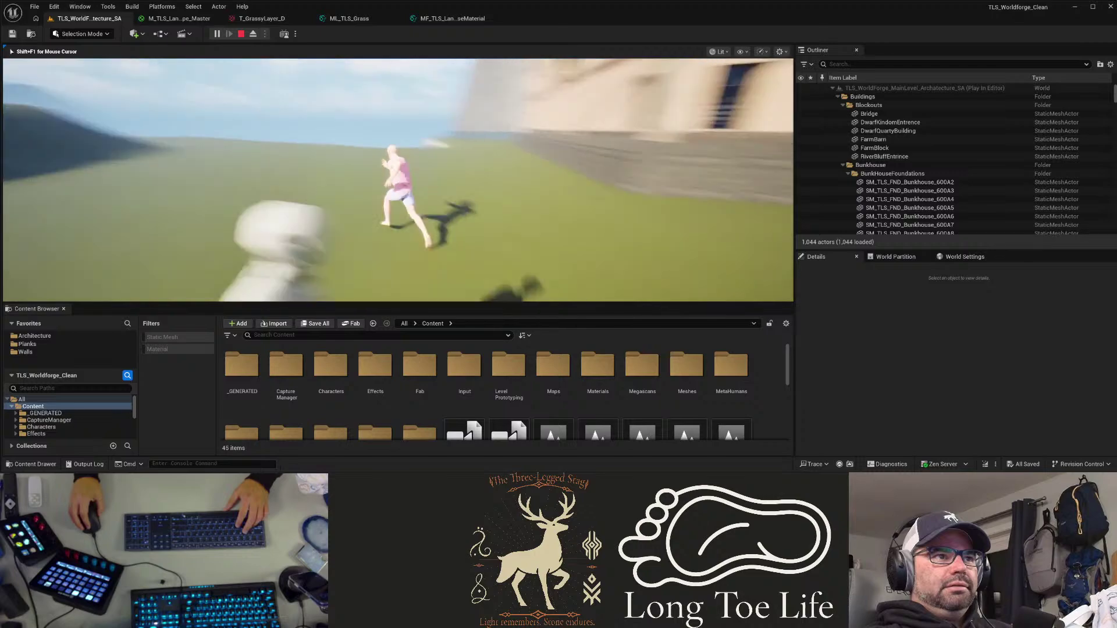
key(w)
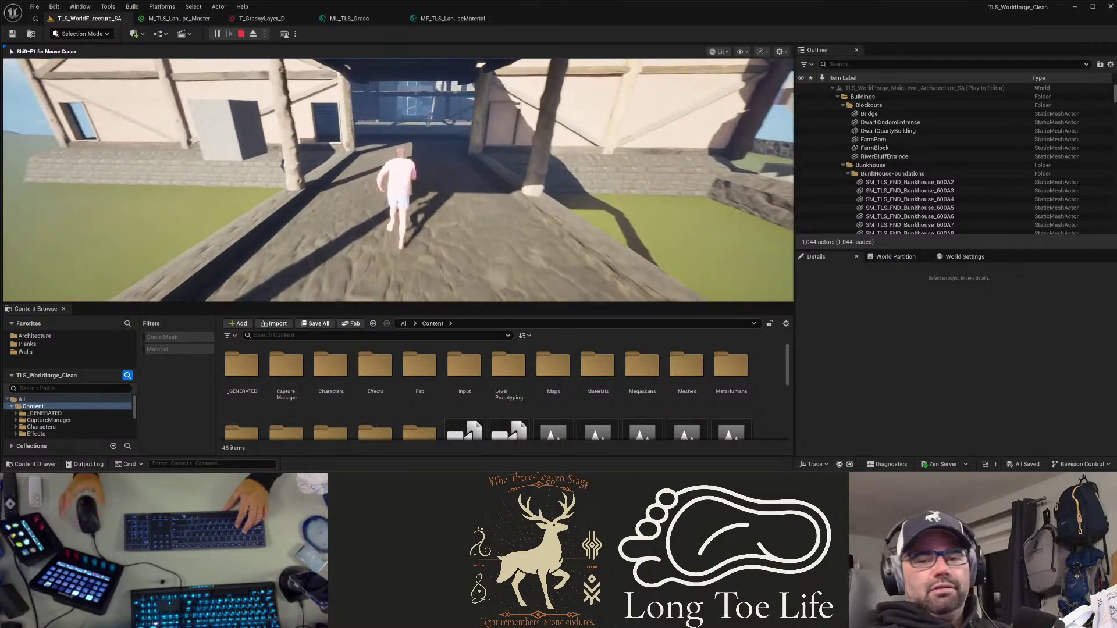
key(w)
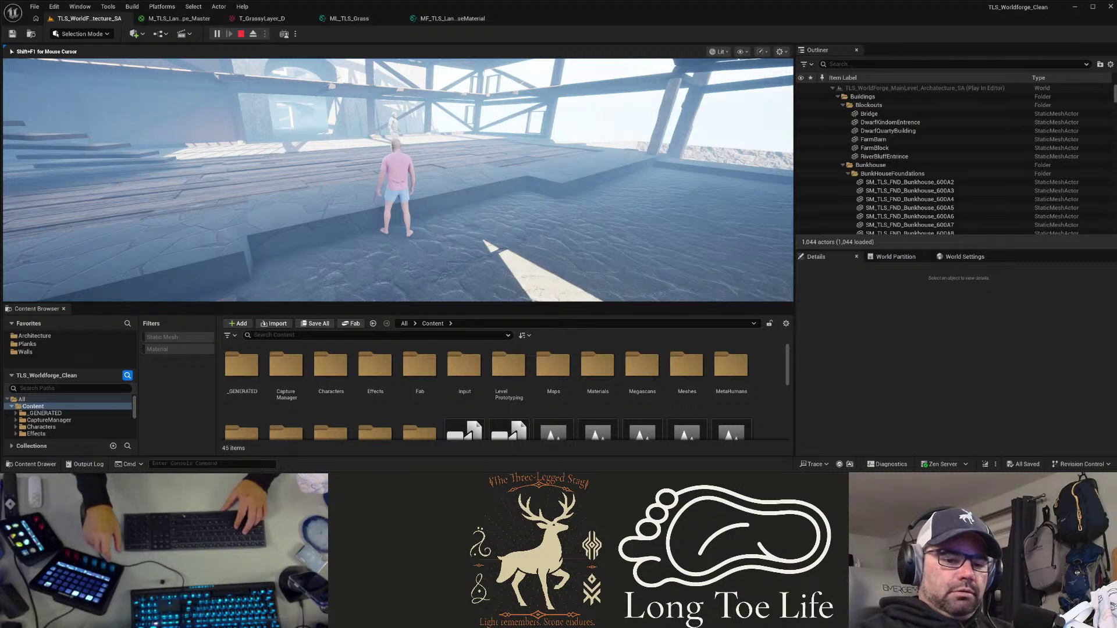
key(w)
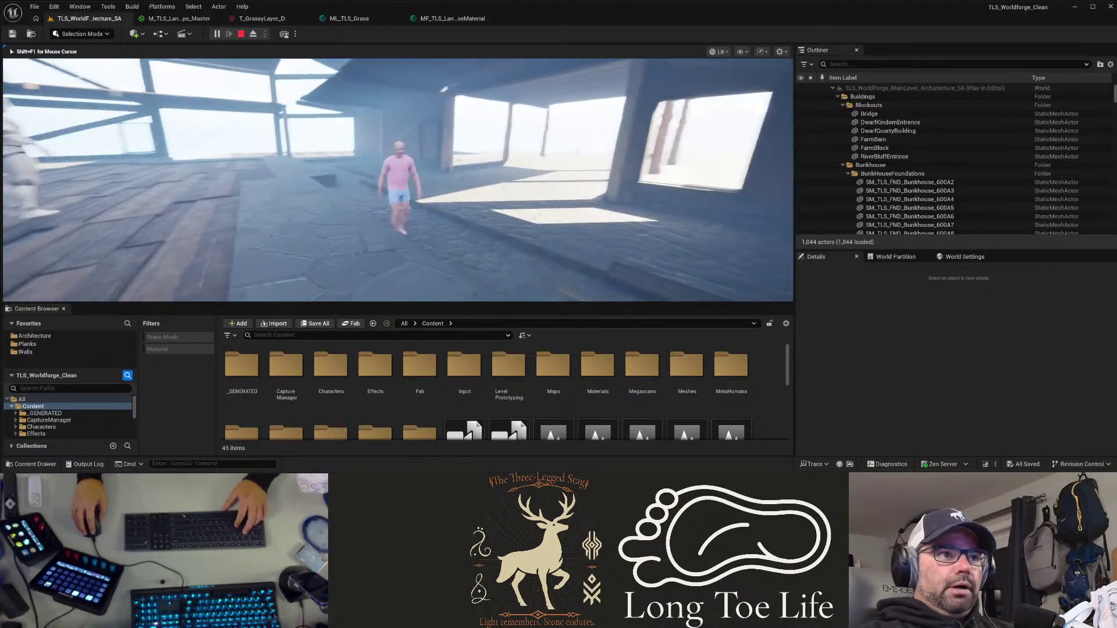
key(w)
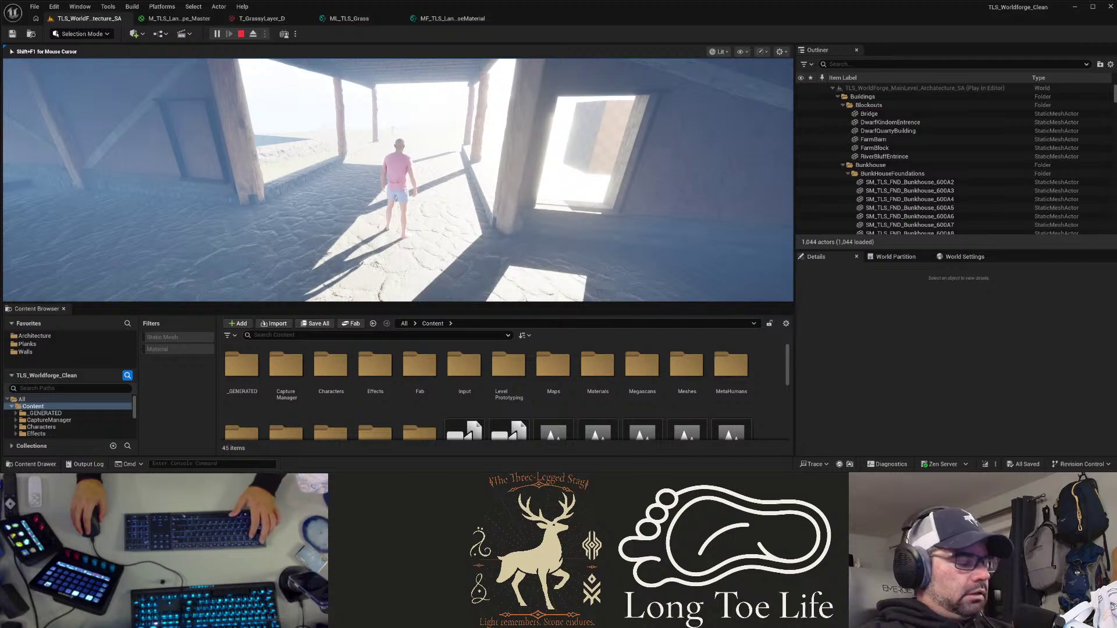
key(Escape)
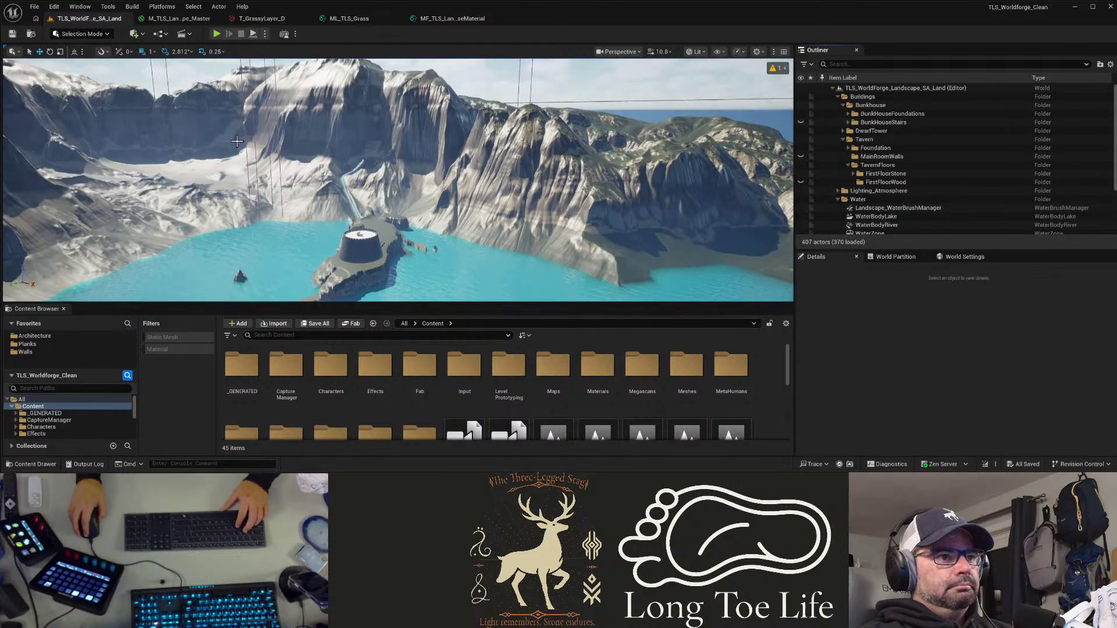
Step: Fly over the landscape level to examine the lake, round tower and mountain slopes, and stop at the tavern foundation beside the tower
mouse_move(299, 198)
right_down()
mouse_move(401, 189)
mouse_move(390, 229)
mouse_move(396, 216)
mouse_move(234, 201)
mouse_move(279, 189)
mouse_move(308, 209)
mouse_move(298, 198)
right_up()
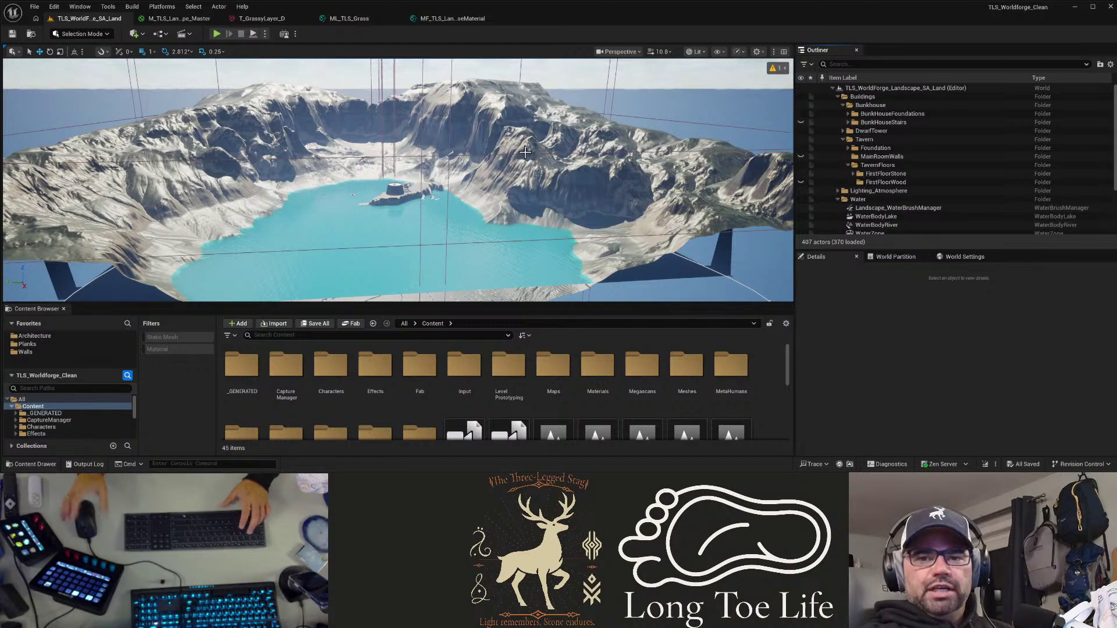
right_drag(520, 155, 383, 251)
key(w)
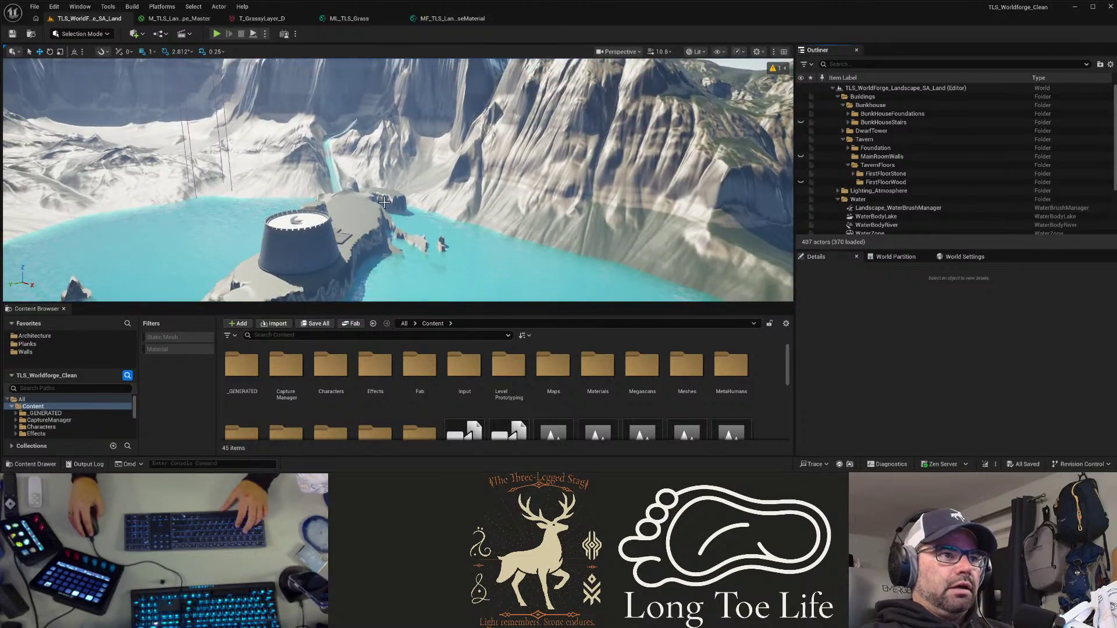
right_drag(382, 250, 351, 237)
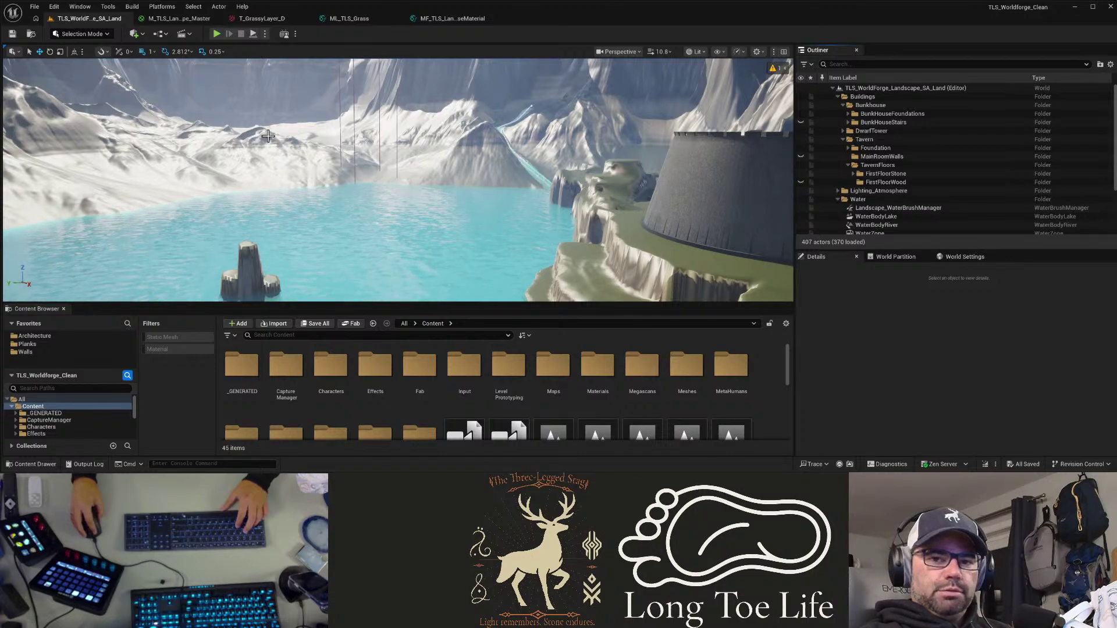
right_drag(223, 157, 268, 154)
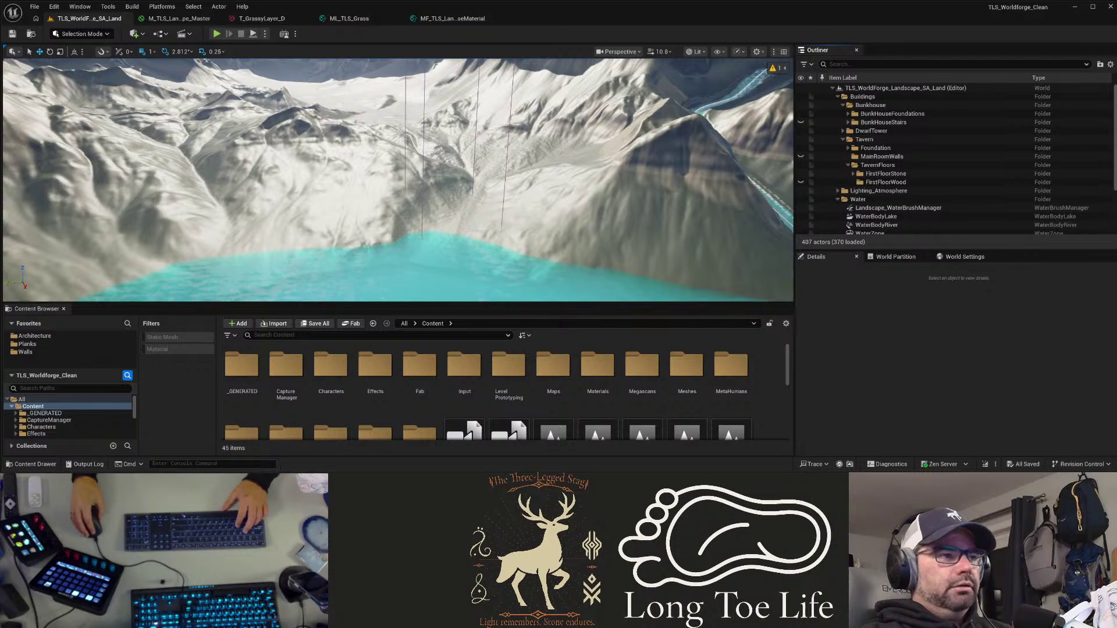
right_drag(187, 142, 186, 142)
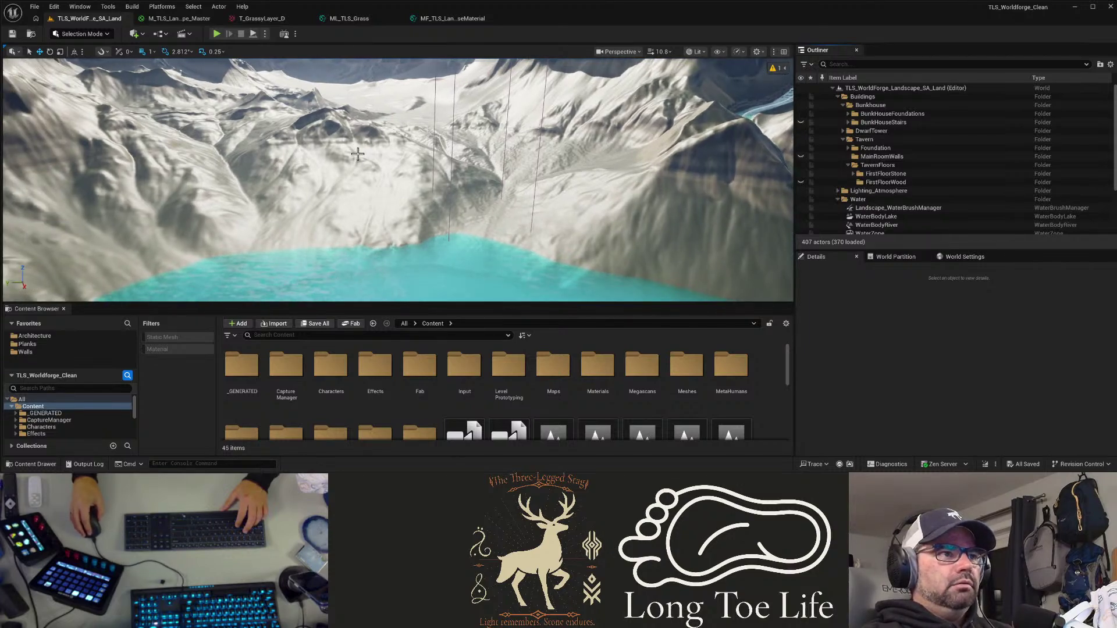
right_drag(357, 154, 511, 153)
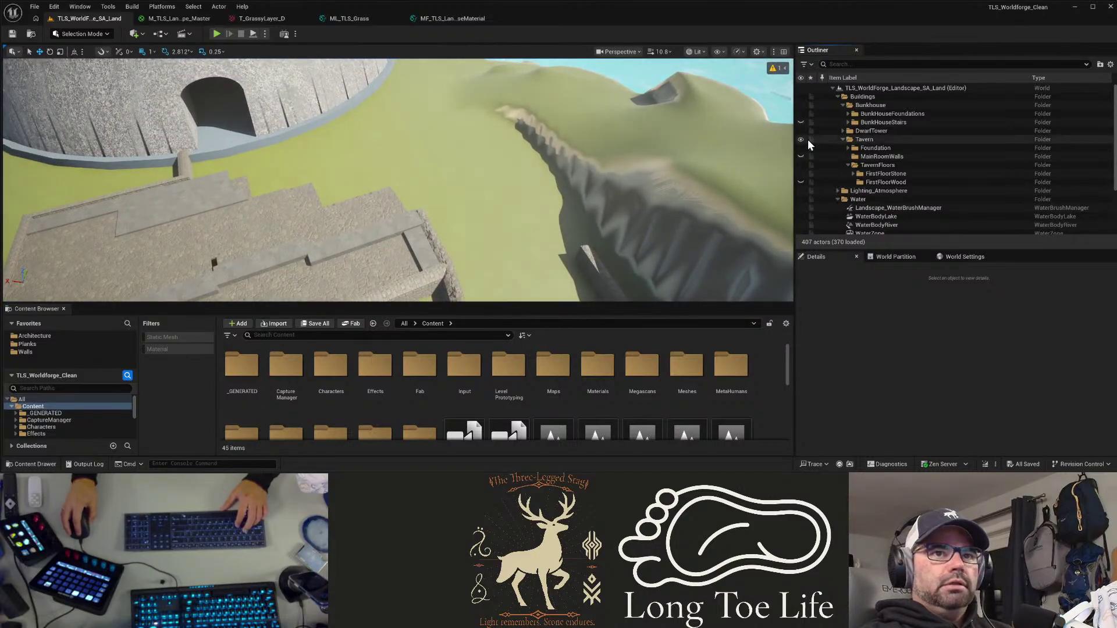
Step: Pin the unloaded Tavern Foundation pieces SM_TLS_FND_Corner_90_Outside6, SM_TLS_FND_Corner_92, SM_TLS_FND_Strait_600_A8 and SM_TLS_FND_Strait_600_A12 to load them
click(848, 148)
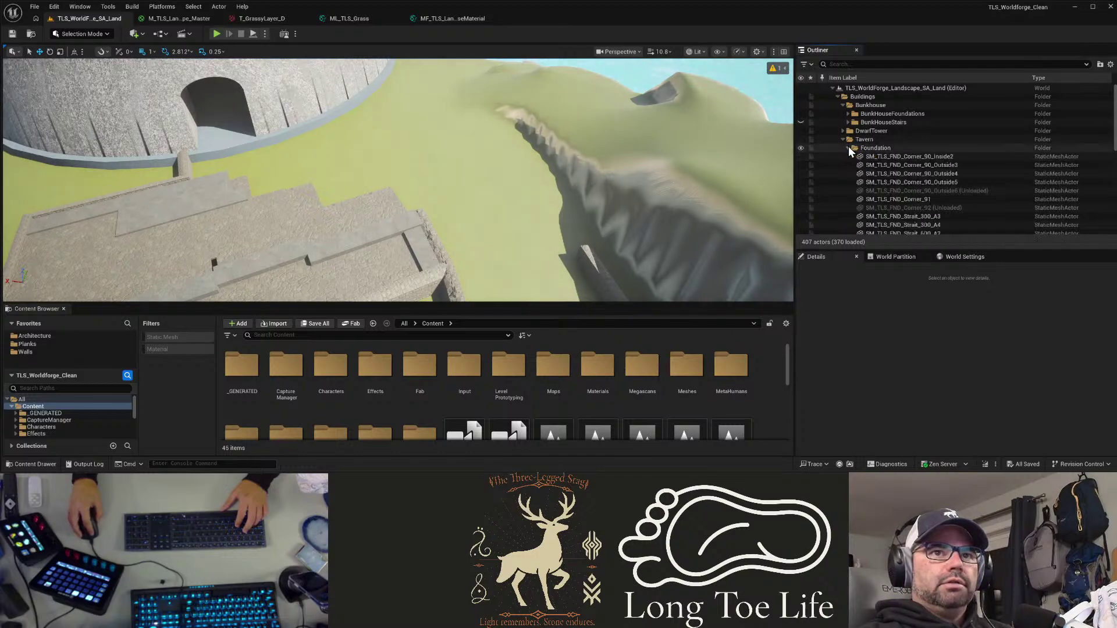
click(941, 193)
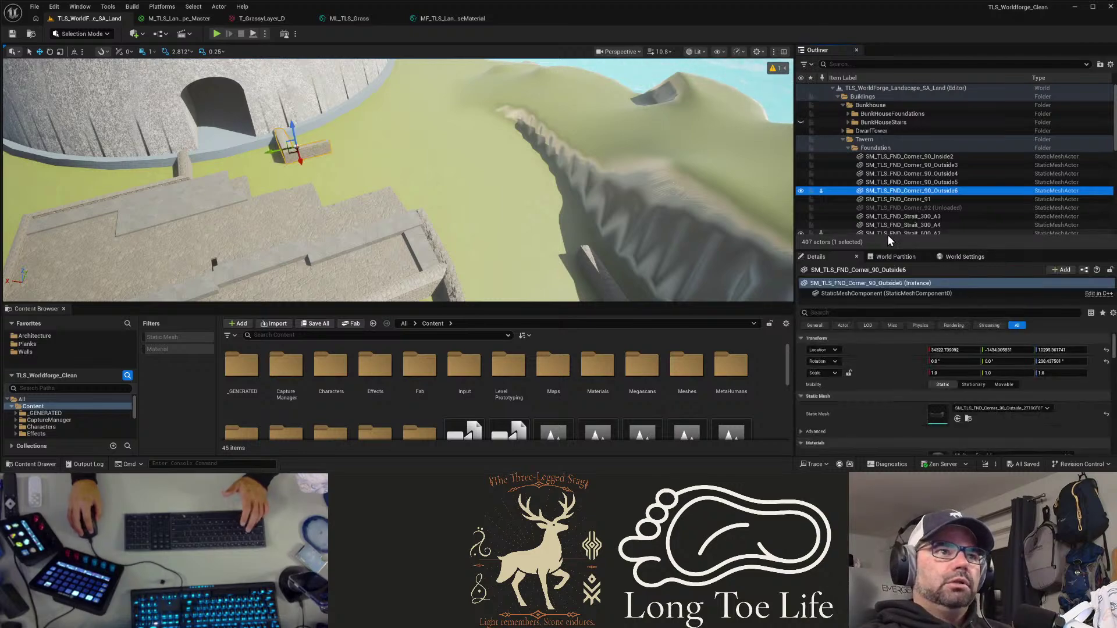
click(935, 208)
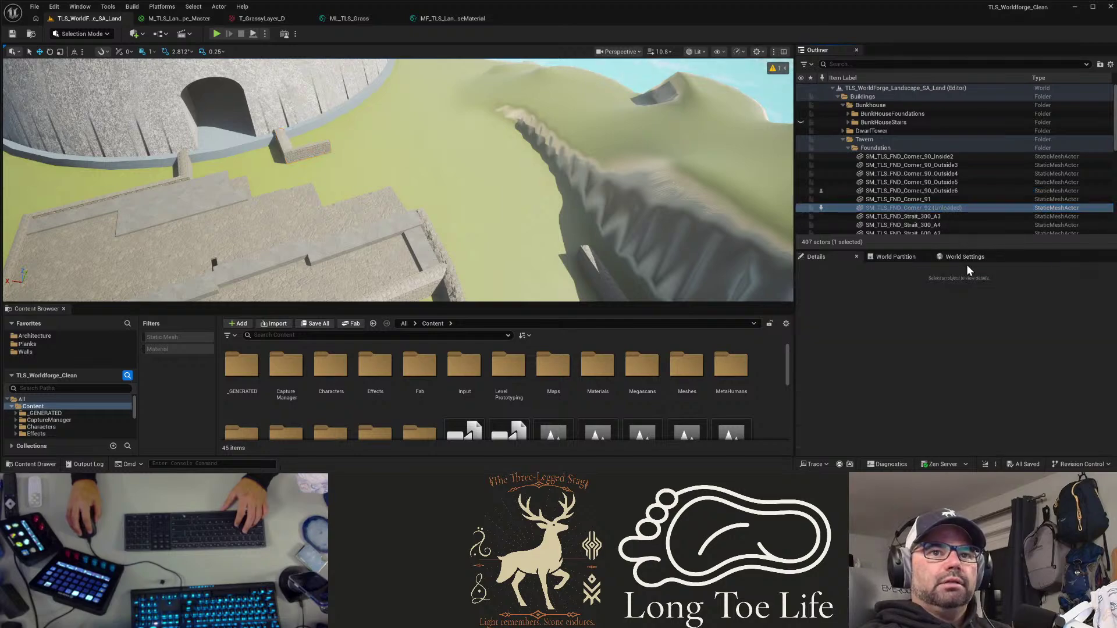
scroll(918, 208, down, 3)
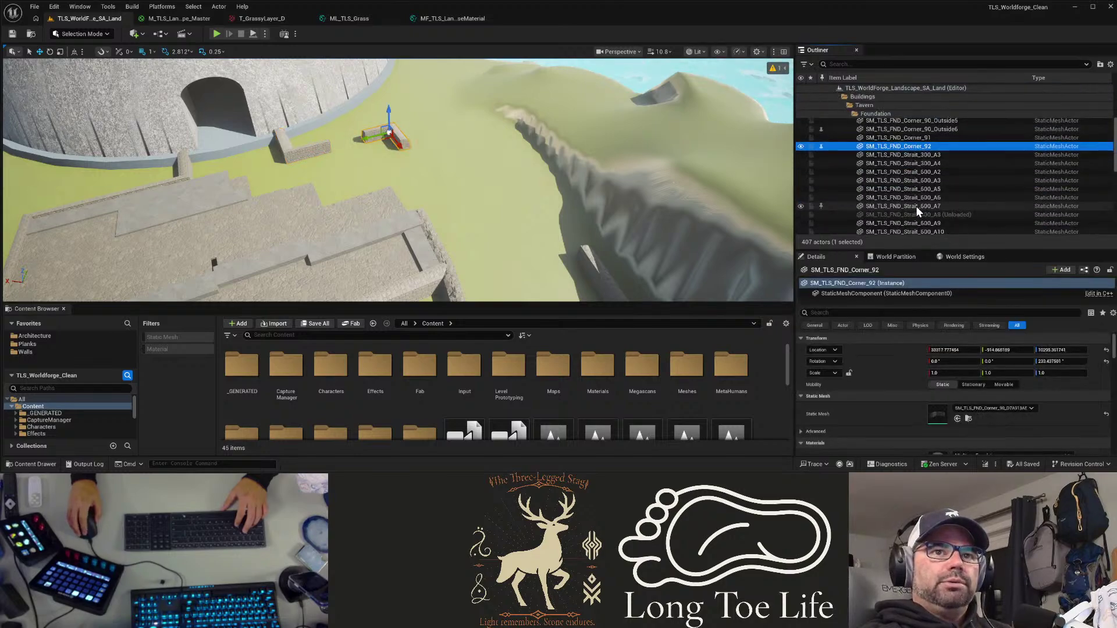
click(918, 213)
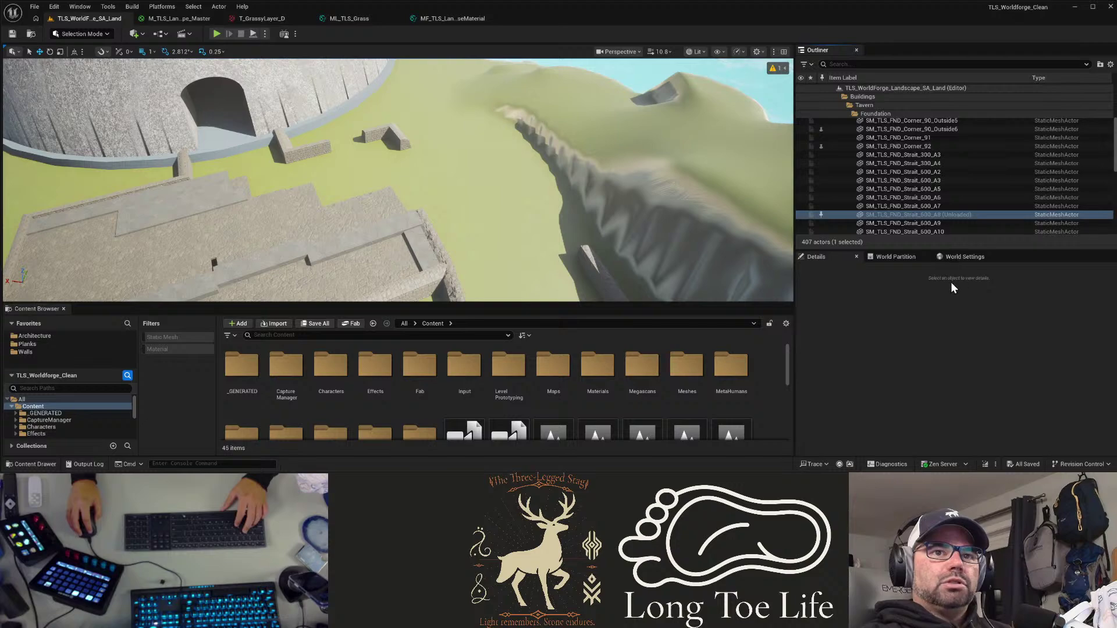
scroll(885, 193, down, 3)
click(898, 182)
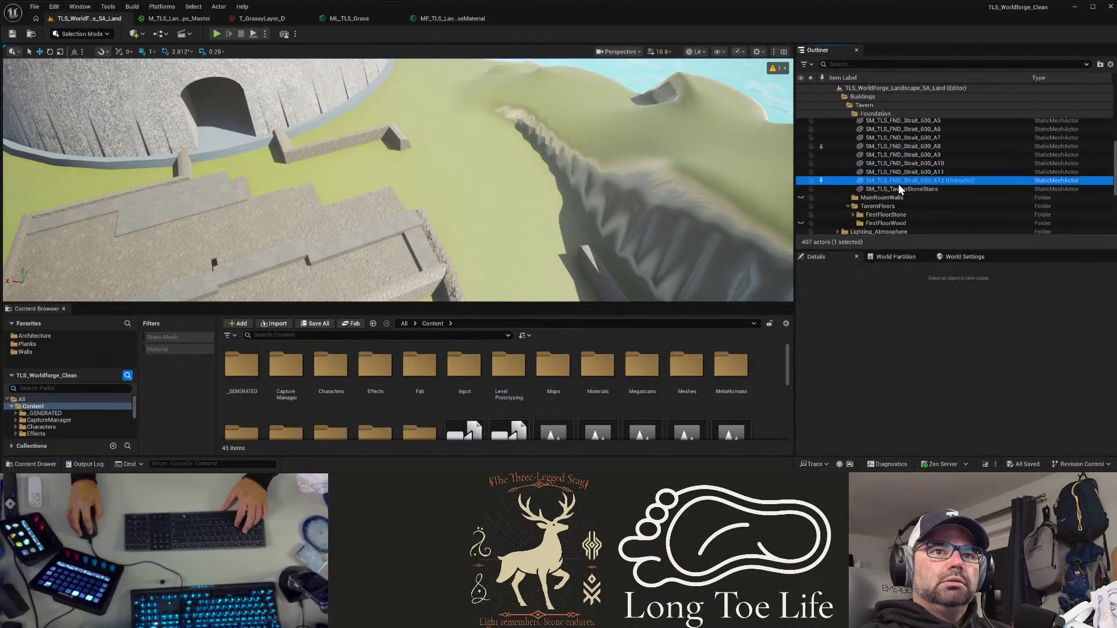
scroll(909, 173, down, 1)
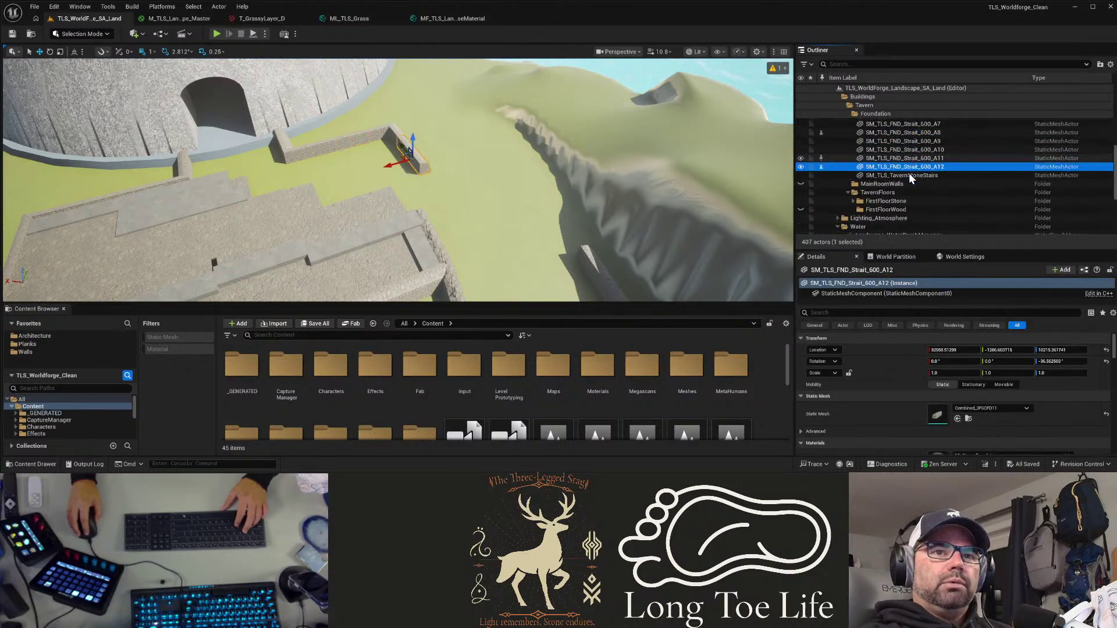
Step: Pin the unloaded FirstFloorStone pieces SM_TLS_FlagstoneDry_Dark_200x400_Step11 through Step16 to load them
scroll(909, 173, down, 2)
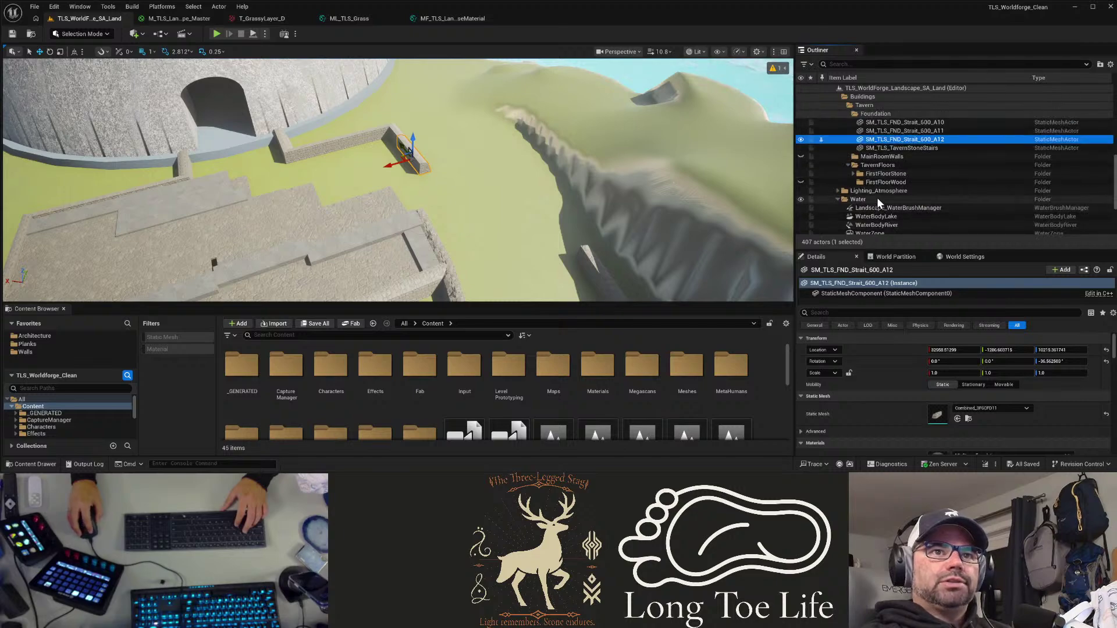
click(853, 174)
scroll(913, 201, down, 5)
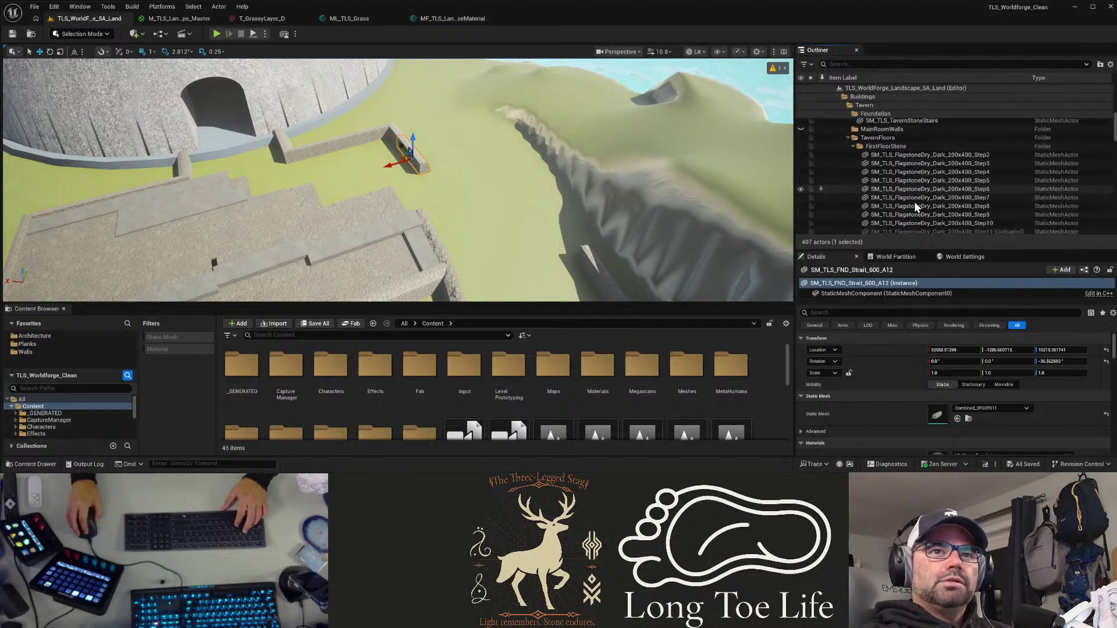
click(914, 198)
scroll(915, 198, down, 3)
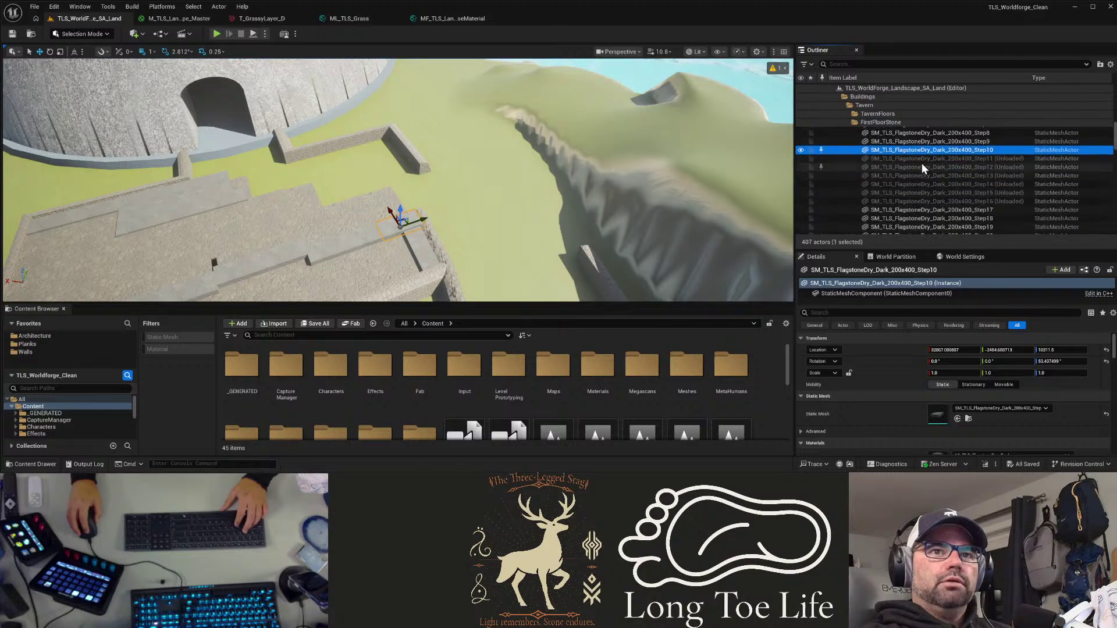
click(924, 158)
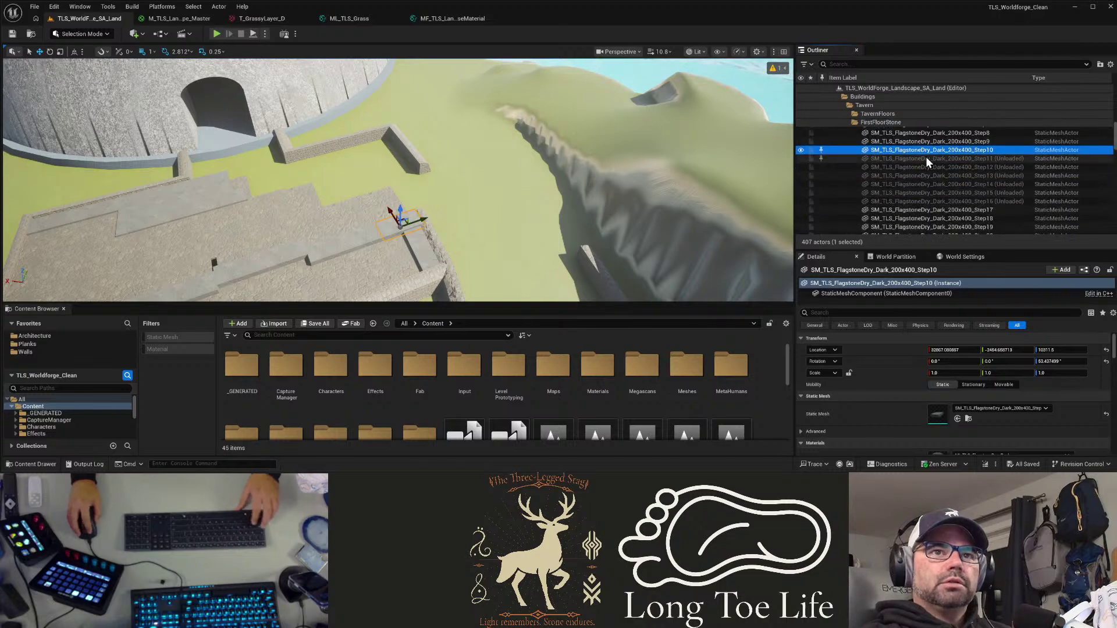
shift+click(932, 203)
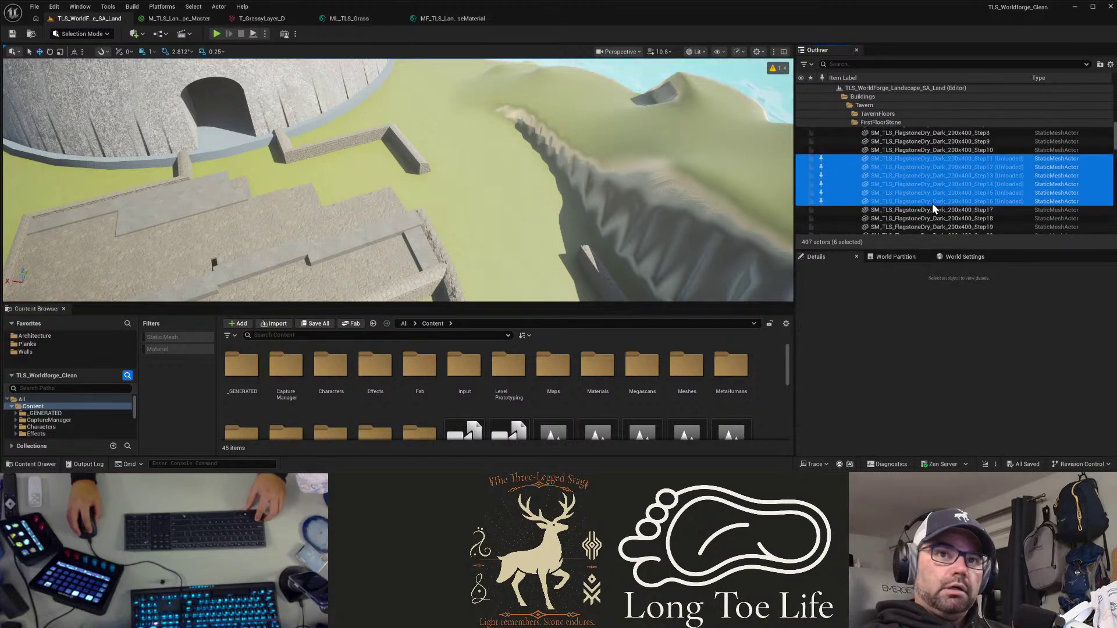
click(954, 225)
scroll(918, 184, down, 3)
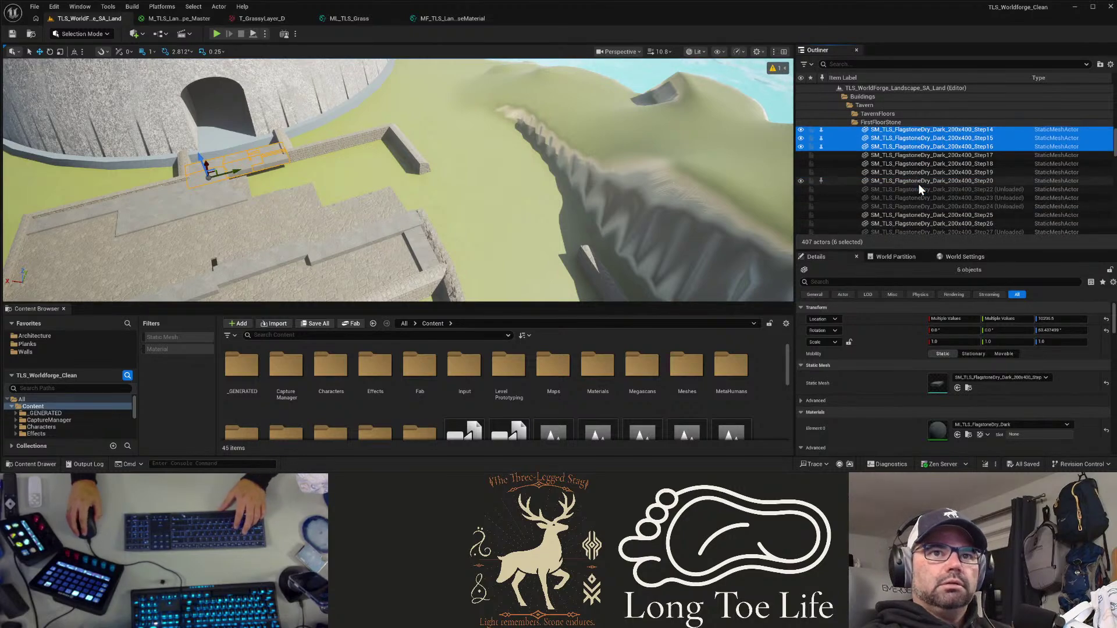
Step: Pin the FirstFloorStone range from SM_TLS_FlagstoneDry_Dark_200x400_Step22 through SM_TLS_FlagstoneMoss_Dark_320x401 to load its unloaded floor pieces
click(921, 190)
scroll(927, 215, down, 2)
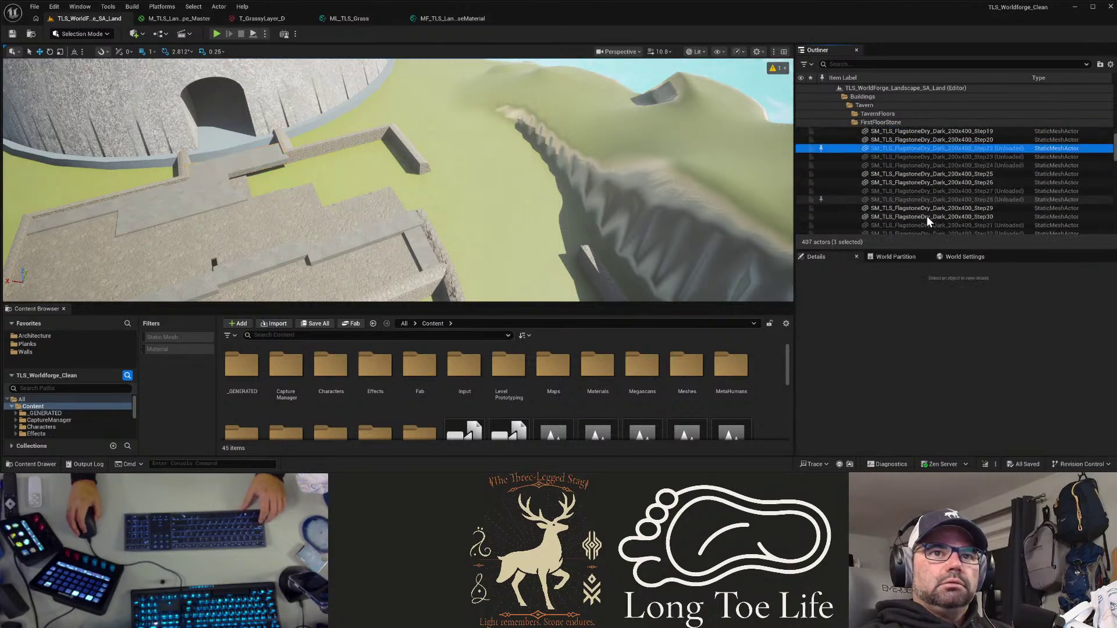
scroll(927, 214, down, 4)
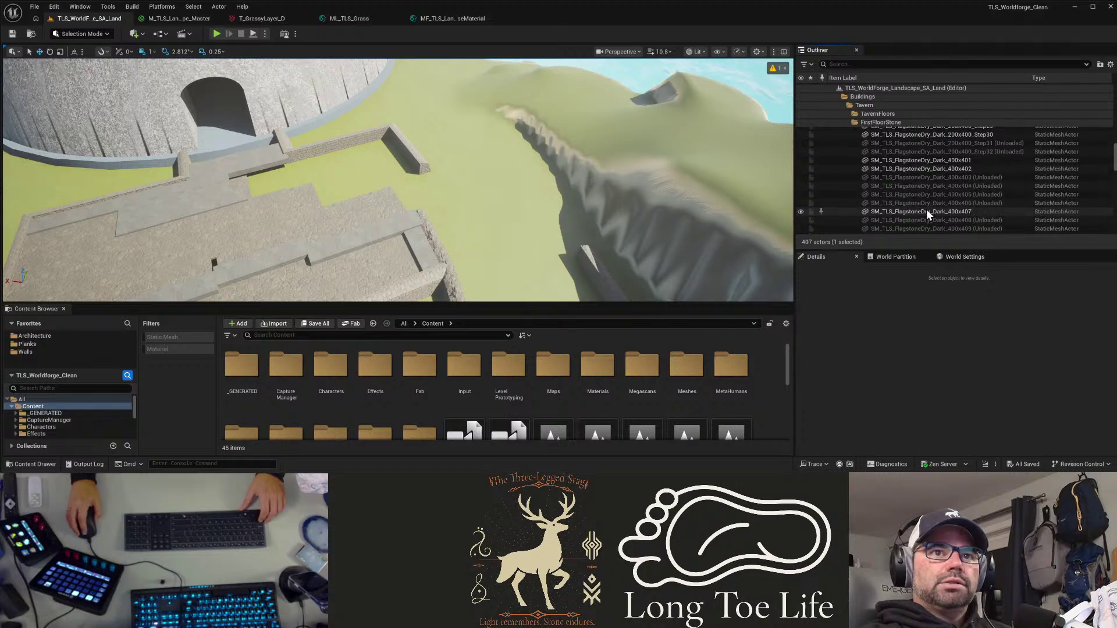
scroll(926, 211, down, 4)
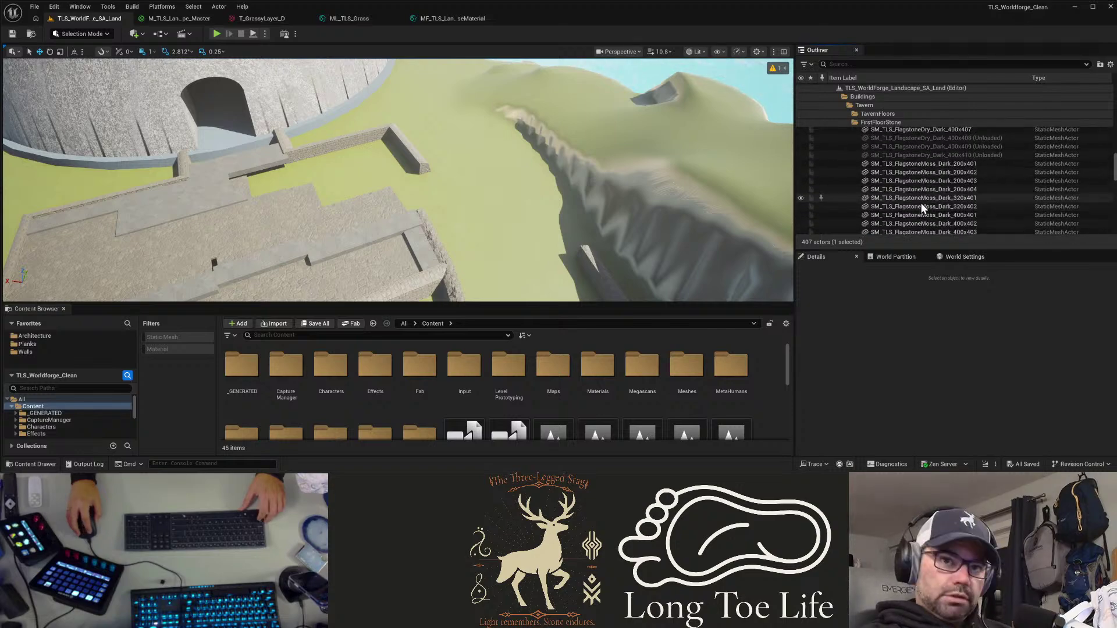
shift+click(920, 201)
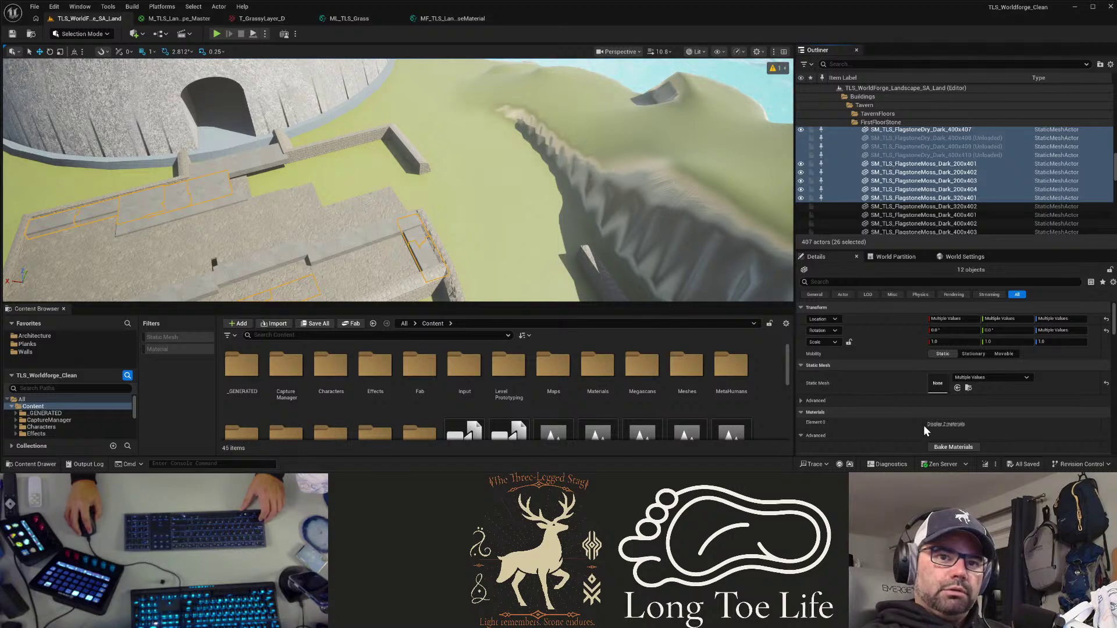
scroll(902, 190, down, 10)
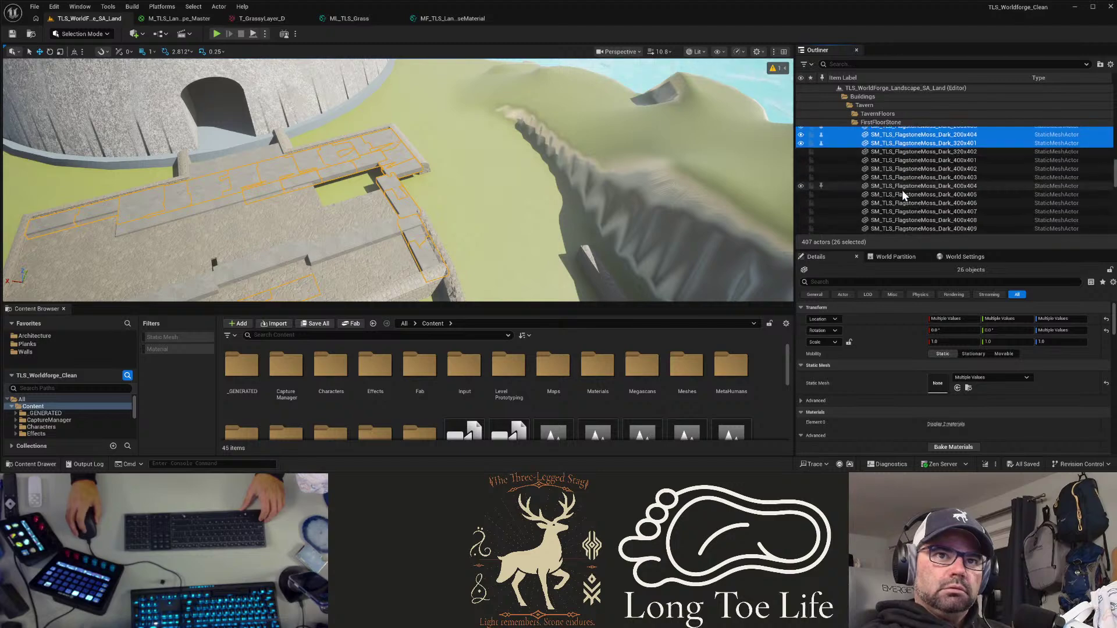
Step: Pin the unloaded floor pieces SM_TLS_FlagstoneMoss_Dark_400x425 and SM_TLS_FlagstoneMoss_Dark_400x426 to load them
scroll(901, 193, up, 2)
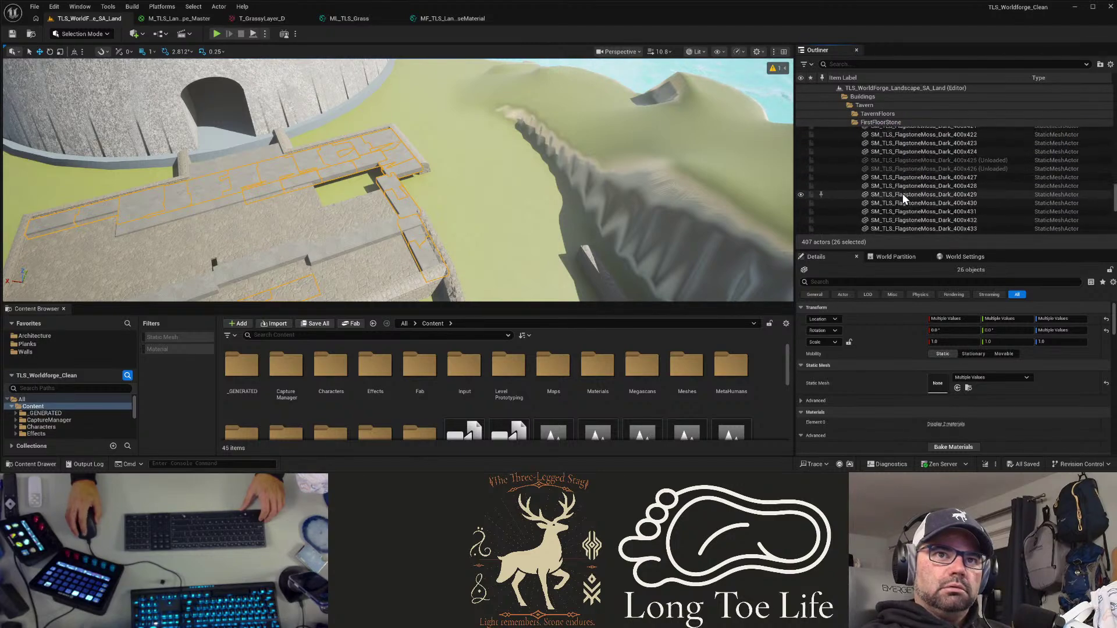
click(926, 159)
shift+click(926, 167)
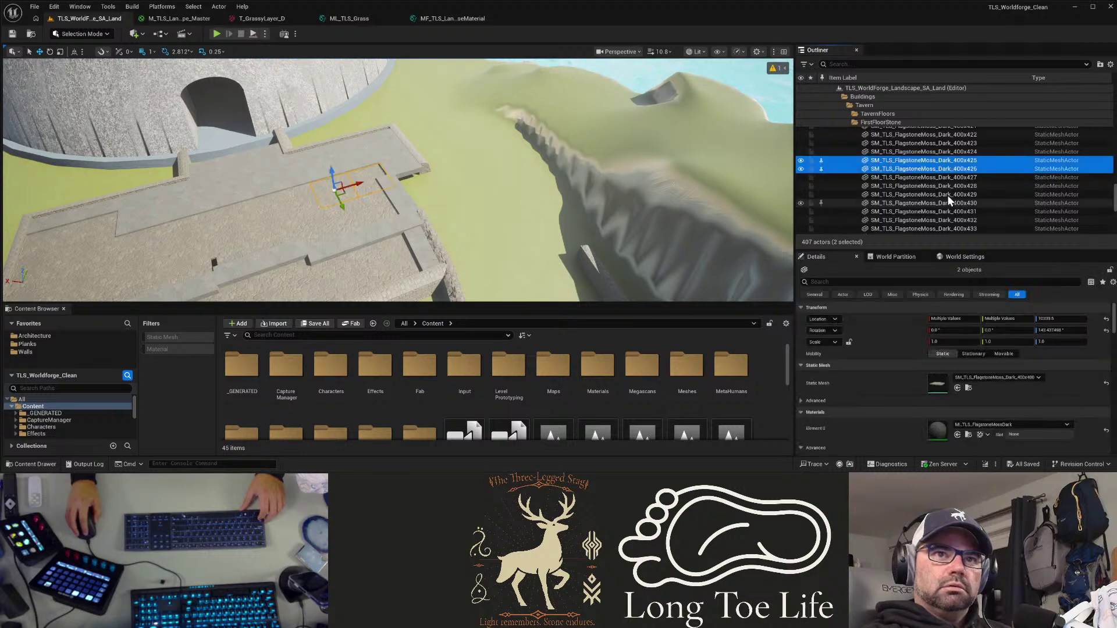
scroll(934, 176, down, 5)
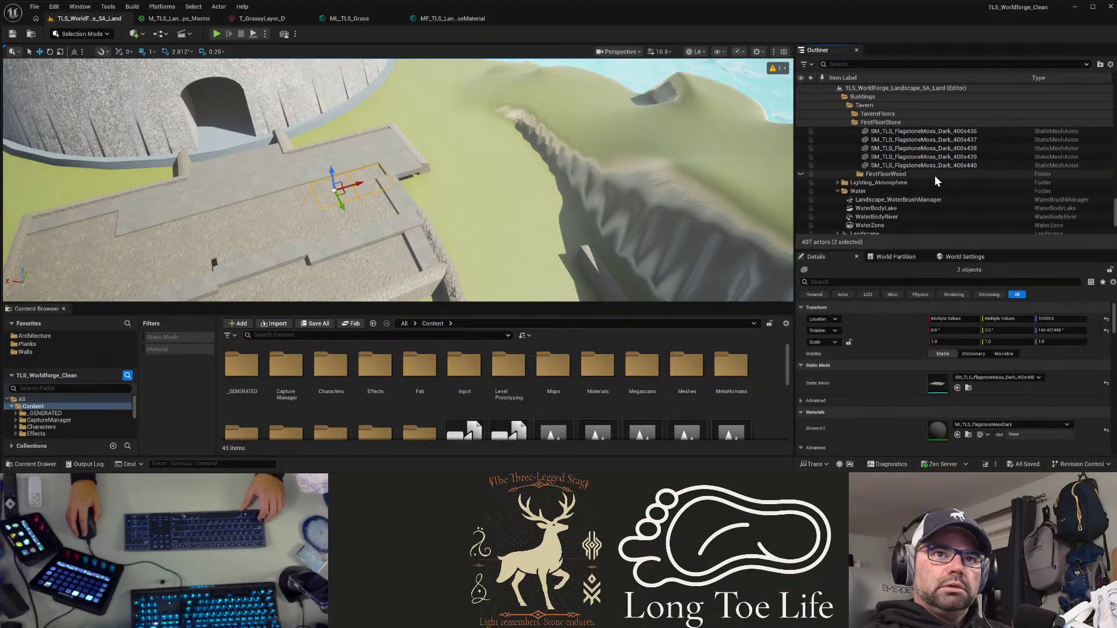
Step: Collapse the tavern's Foundation folder, and load the stone stair SM_TLS_StoneStair_Bunkhouse1 from BunkHouseStairs
scroll(934, 175, up, 10)
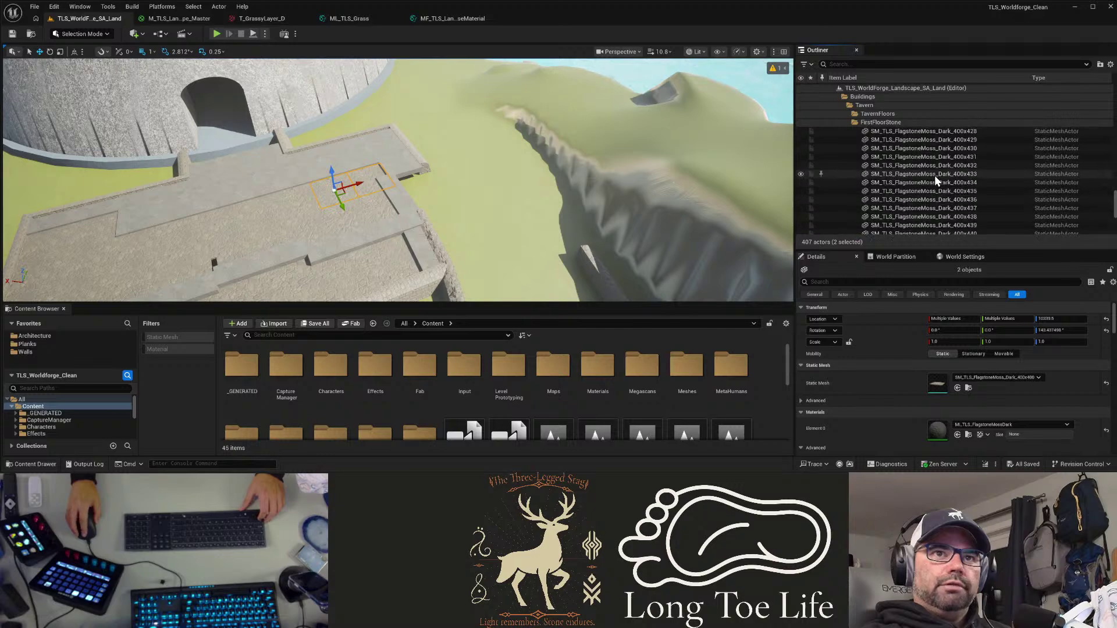
scroll(934, 176, up, 10)
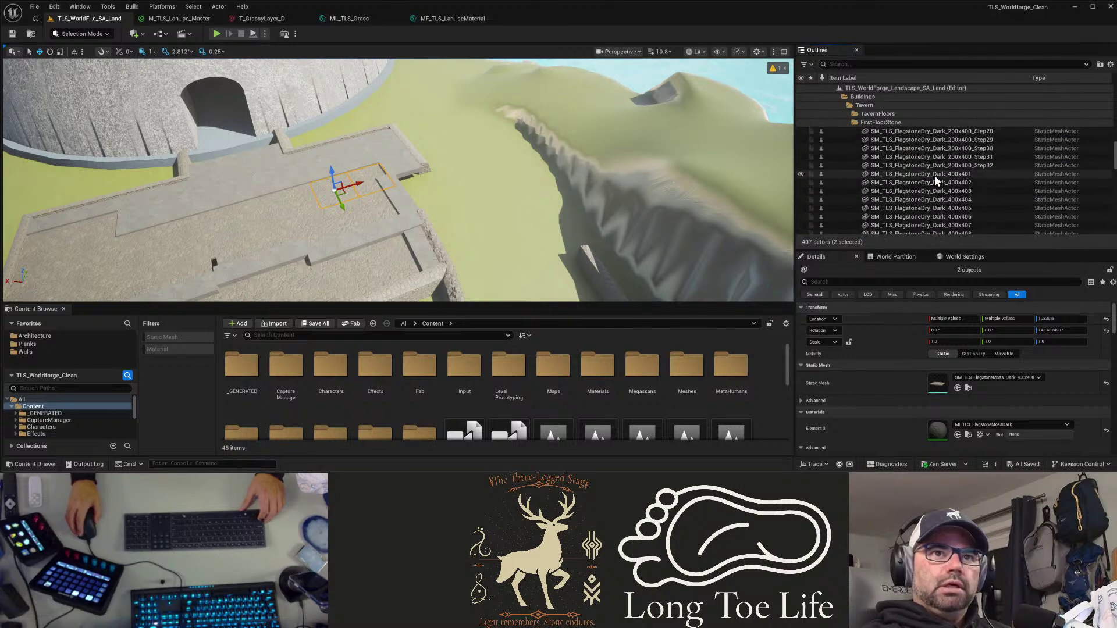
scroll(935, 175, up, 2)
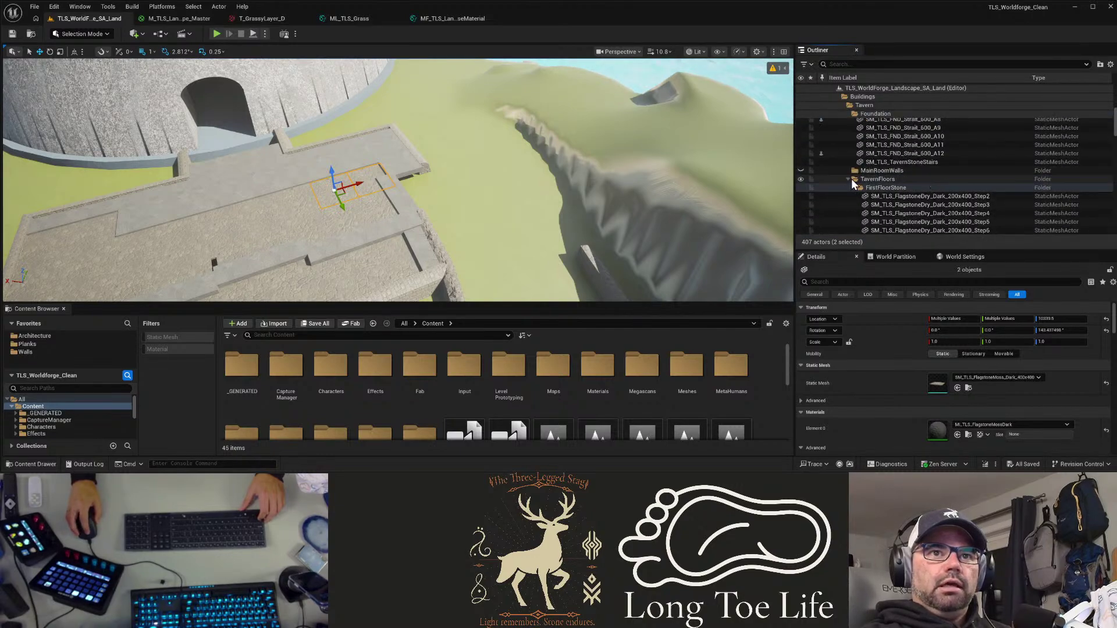
scroll(884, 190, up, 2)
scroll(884, 190, up, 3)
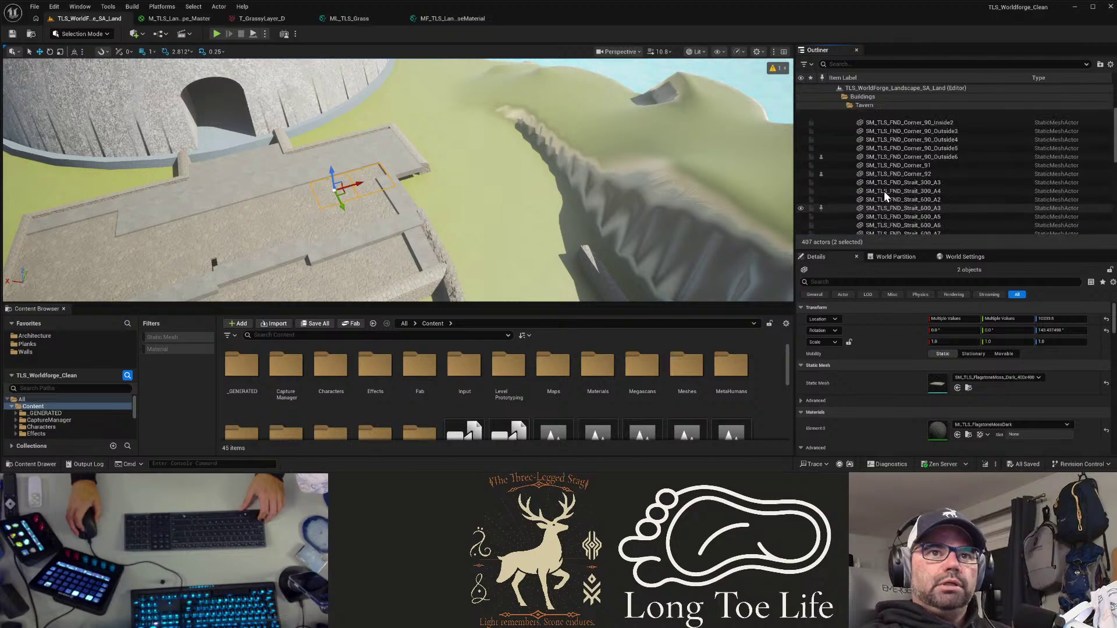
click(847, 148)
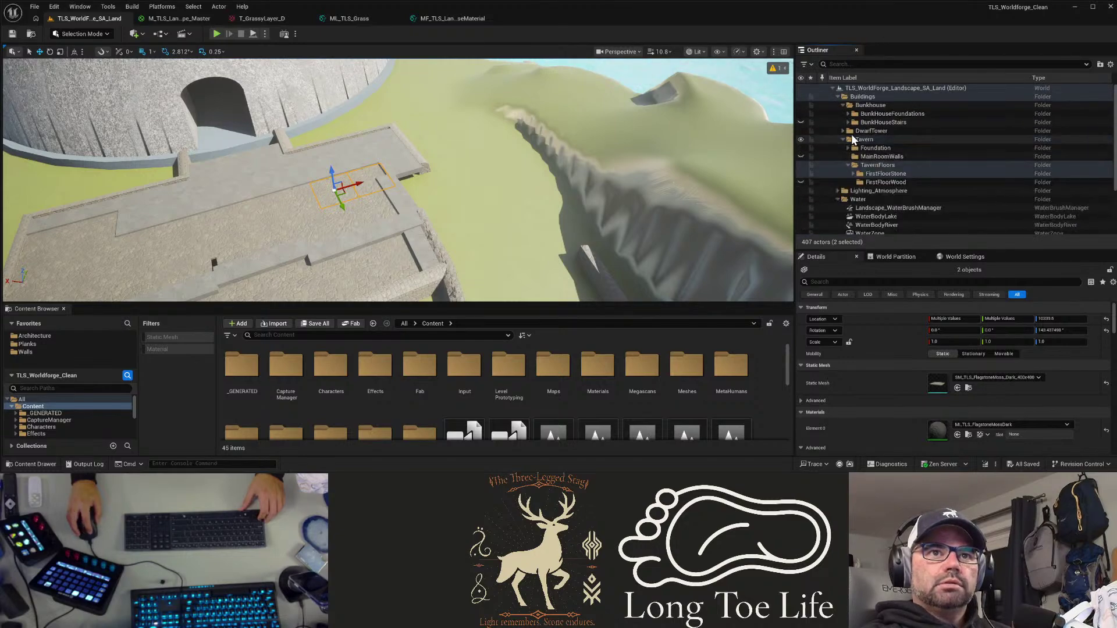
click(847, 123)
click(875, 131)
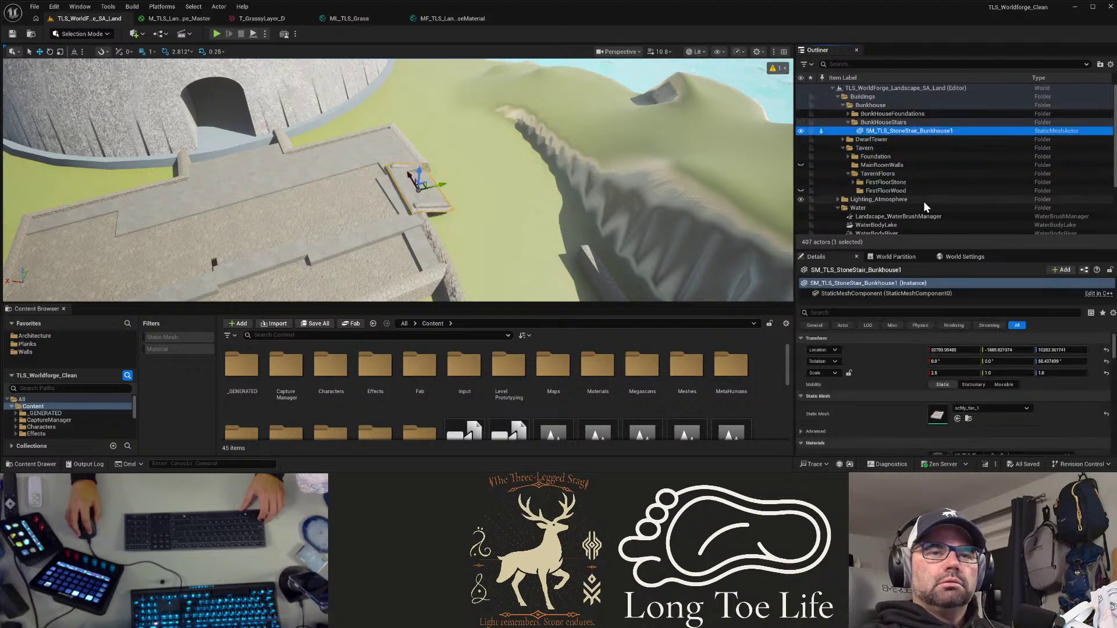
Step: Pin all BunkHouseFoundations pieces from SM_TLS_FND_Bunkhouse_600A2 through Corner 90_Inside4 to load them, and clear their selection
click(848, 113)
click(890, 122)
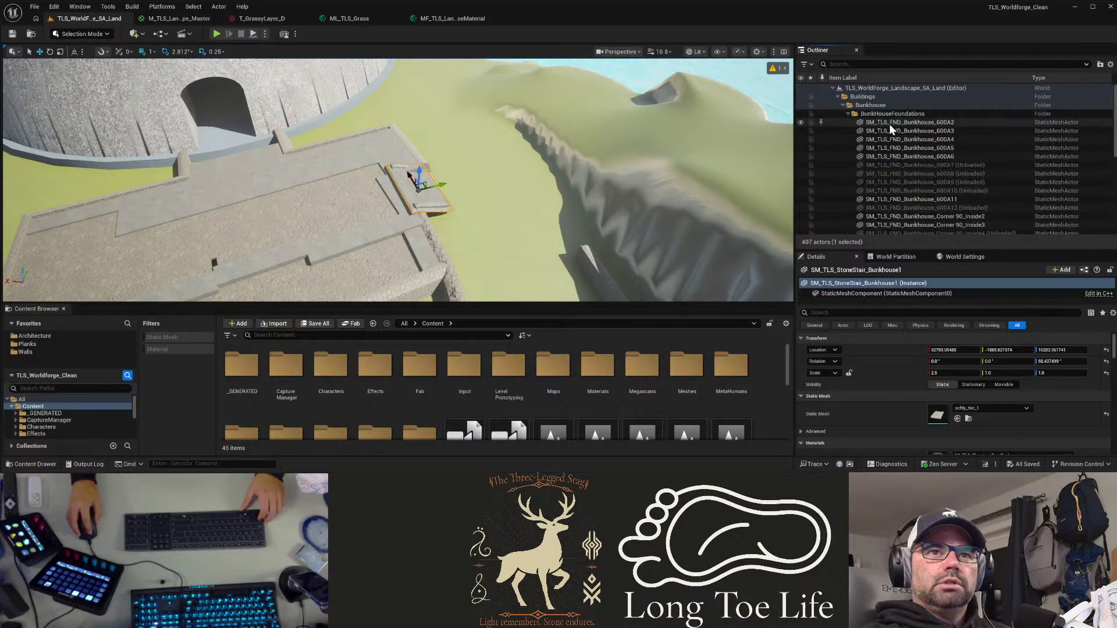
scroll(905, 183, down, 4)
scroll(903, 180, up, 1)
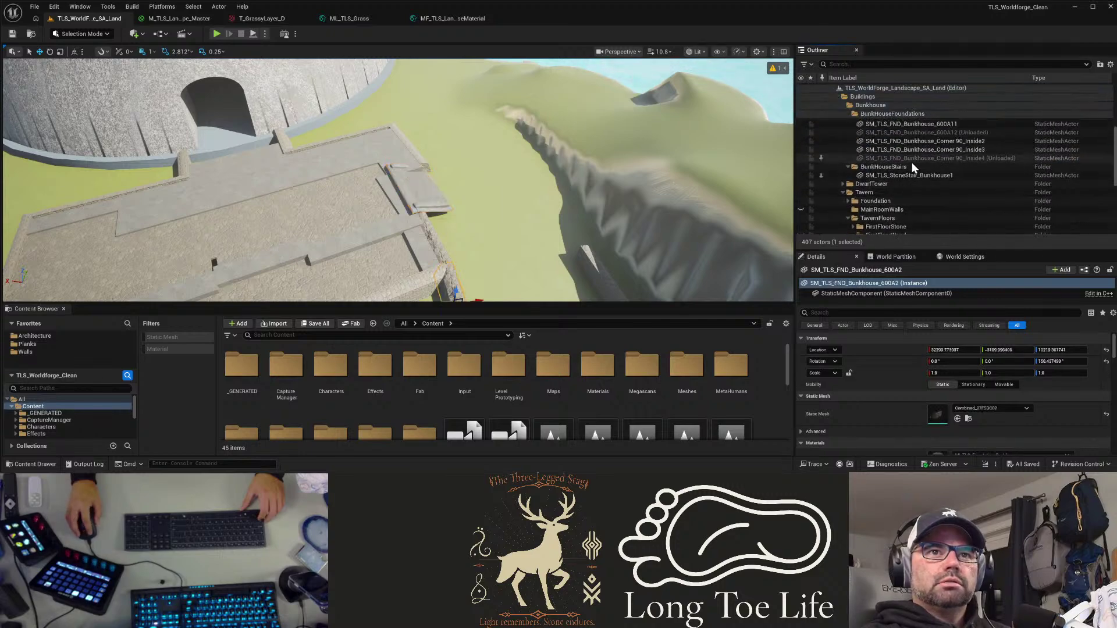
shift+click(914, 158)
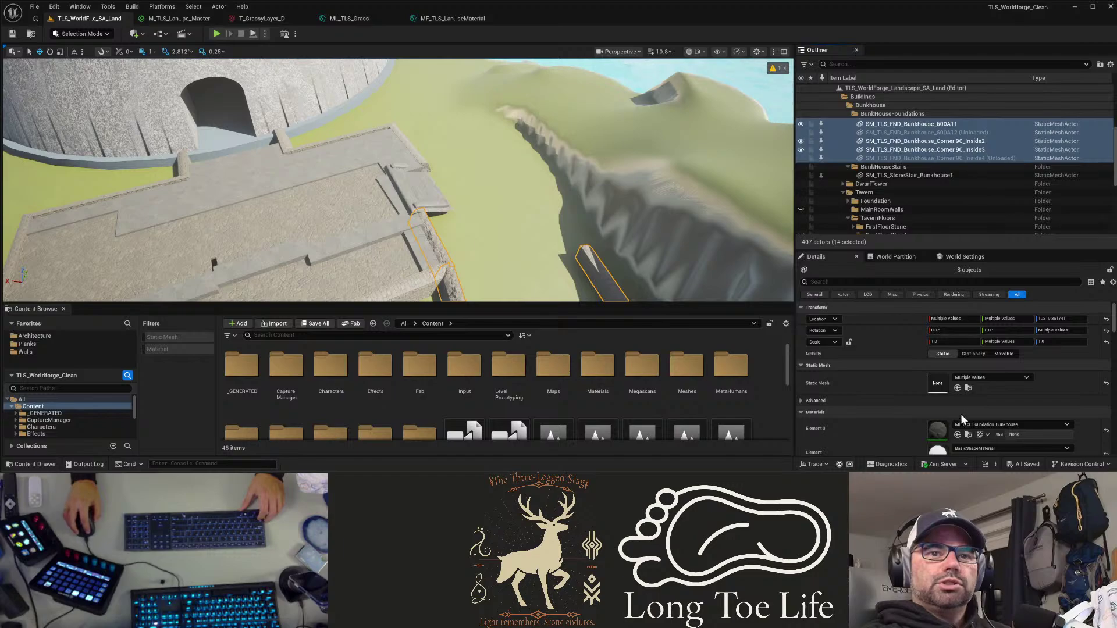
click(486, 229)
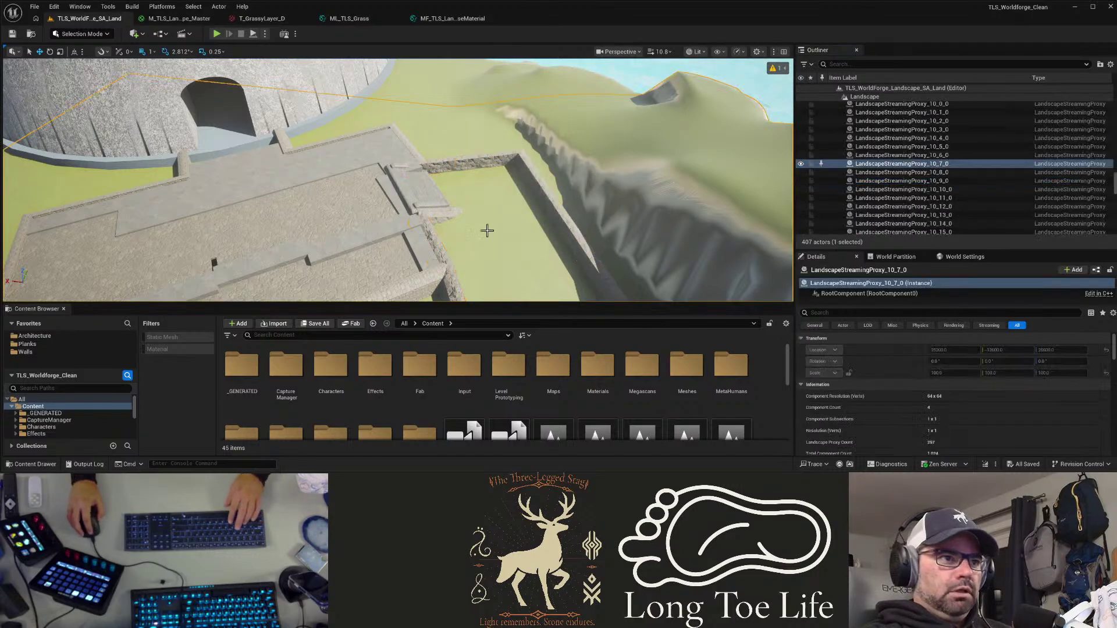
Step: Fly around the island to examine the tavern and bunkhouse foundations beside the tower, and briefly run a play session
mouse_move(501, 216)
right_down()
mouse_move(523, 250)
mouse_move(502, 285)
mouse_move(442, 244)
mouse_move(431, 152)
mouse_move(495, 146)
mouse_move(500, 216)
right_up()
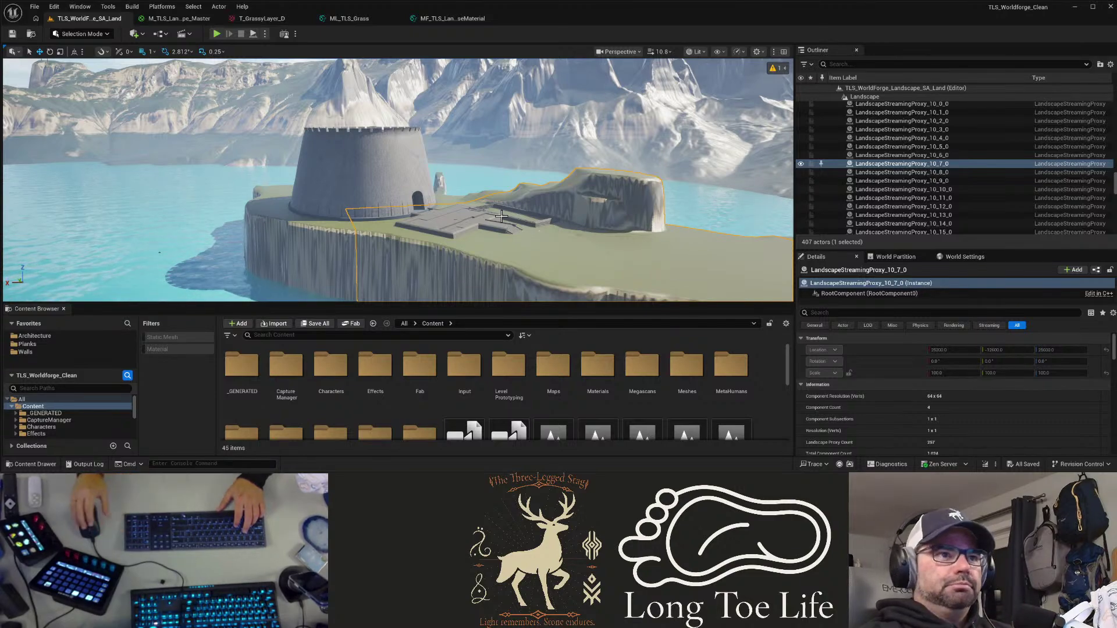
key(w)
right_drag(501, 216, 528, 233)
key(s)
key(w)
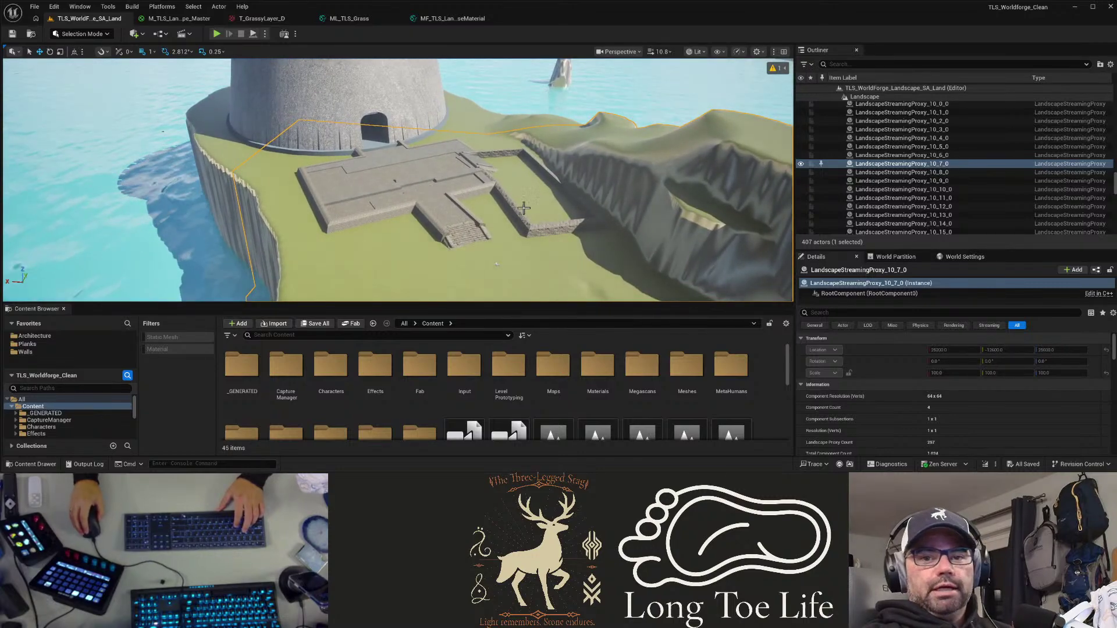
key(a)
right_drag(536, 202, 669, 209)
right_drag(512, 178, 285, 109)
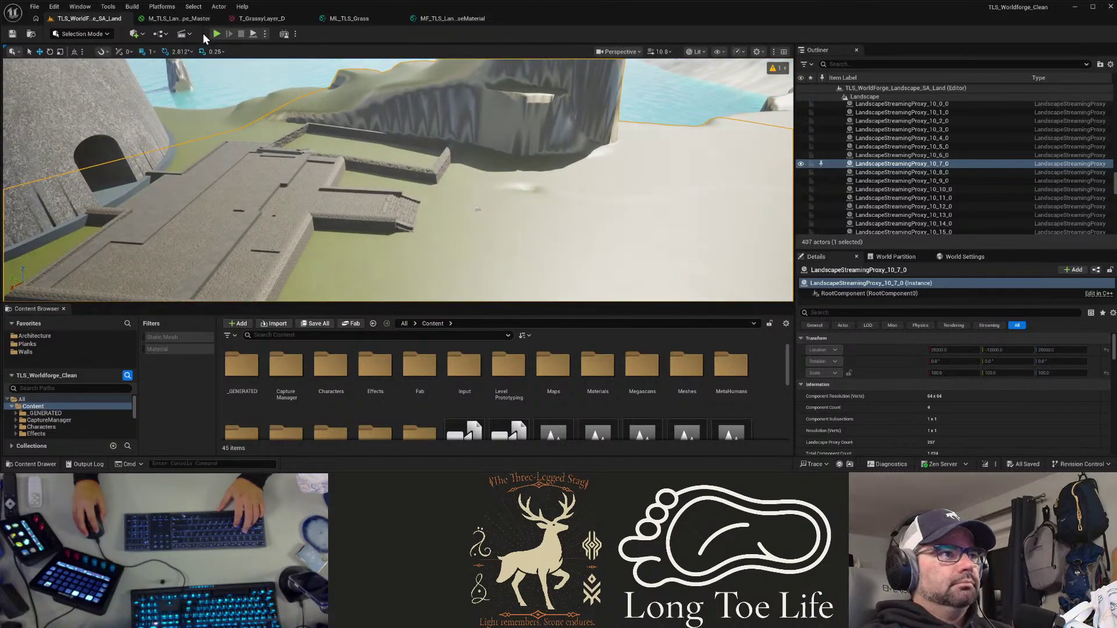
click(215, 33)
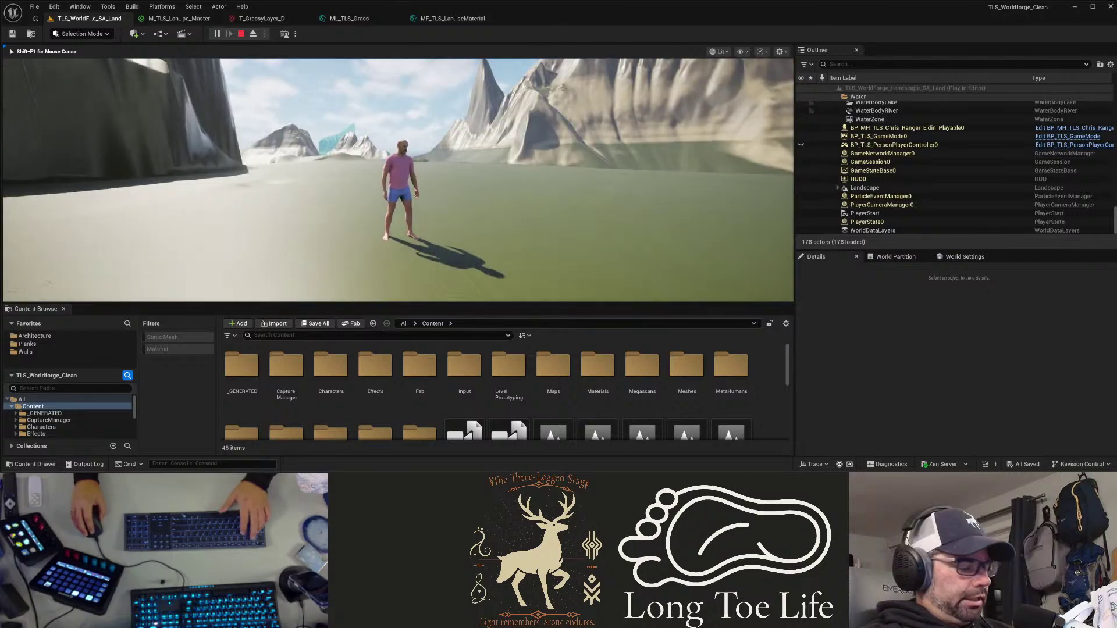
key(Escape)
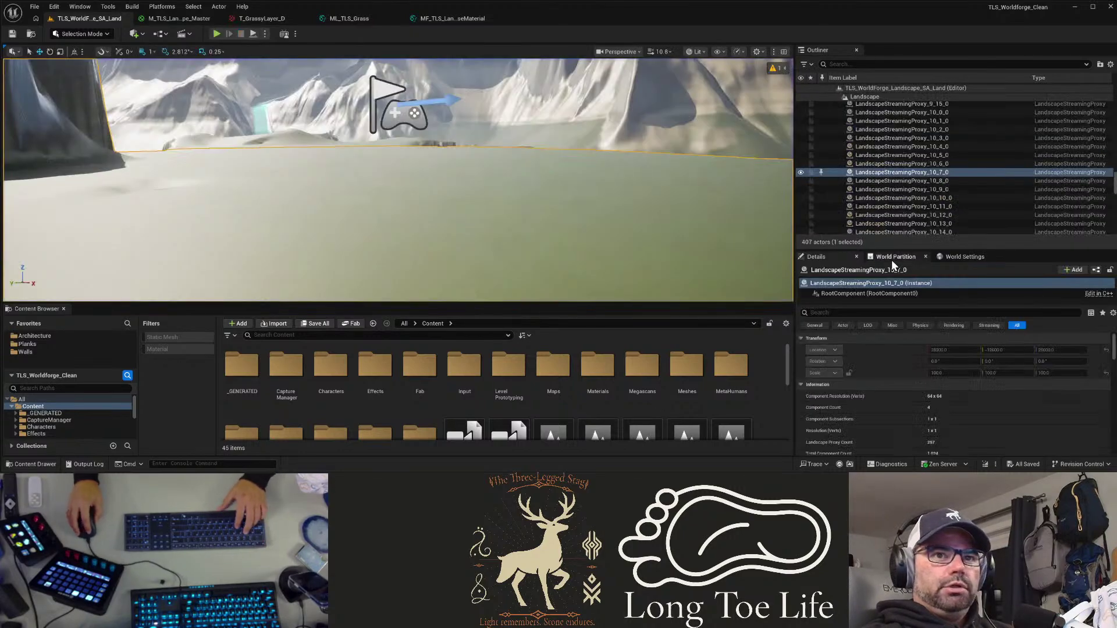
Step: Open the level's World Settings and filter them for "streaming"
click(963, 257)
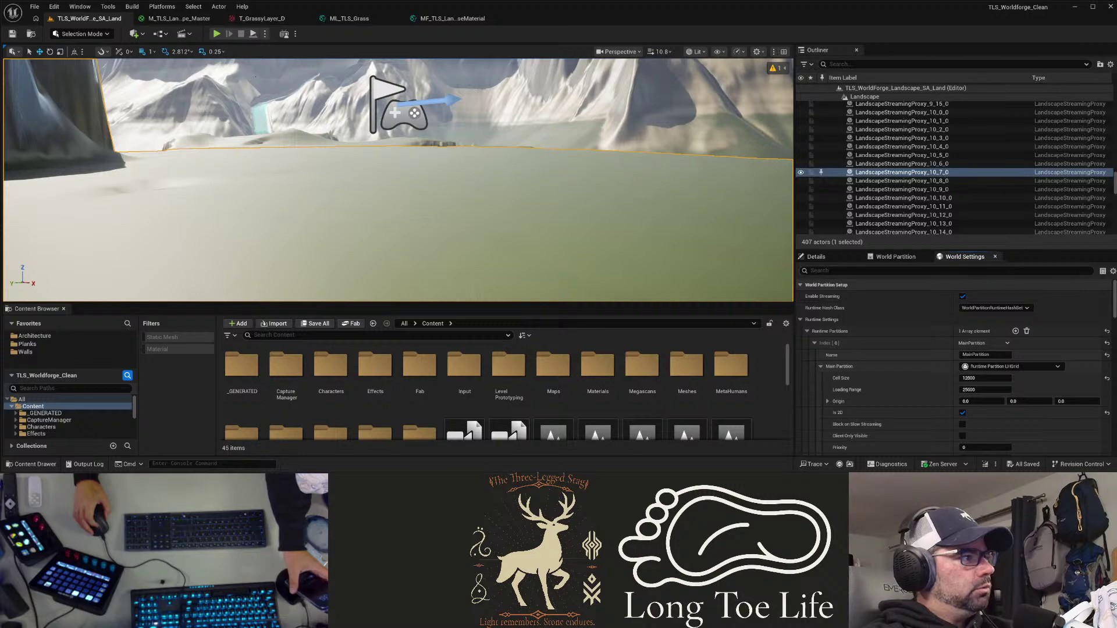
click(923, 269)
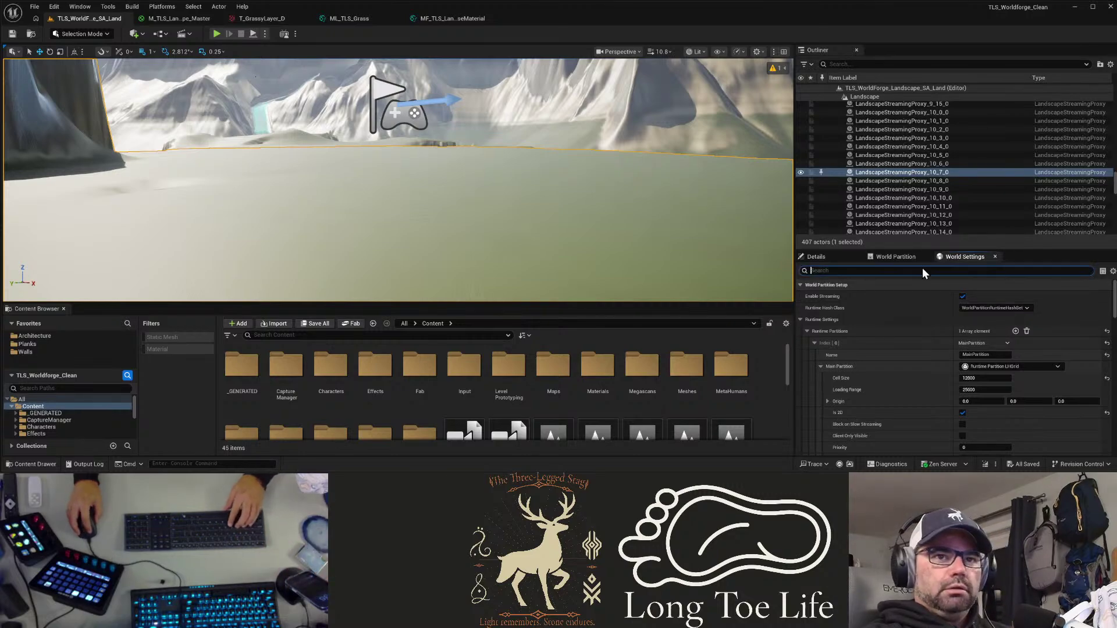
text(str)
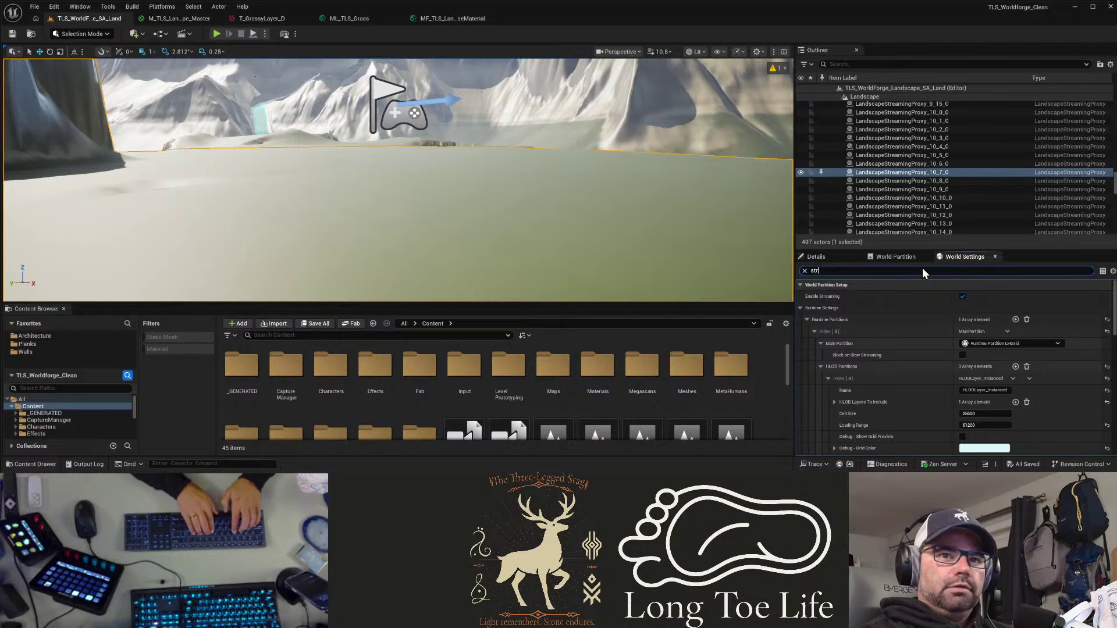
text(ea)
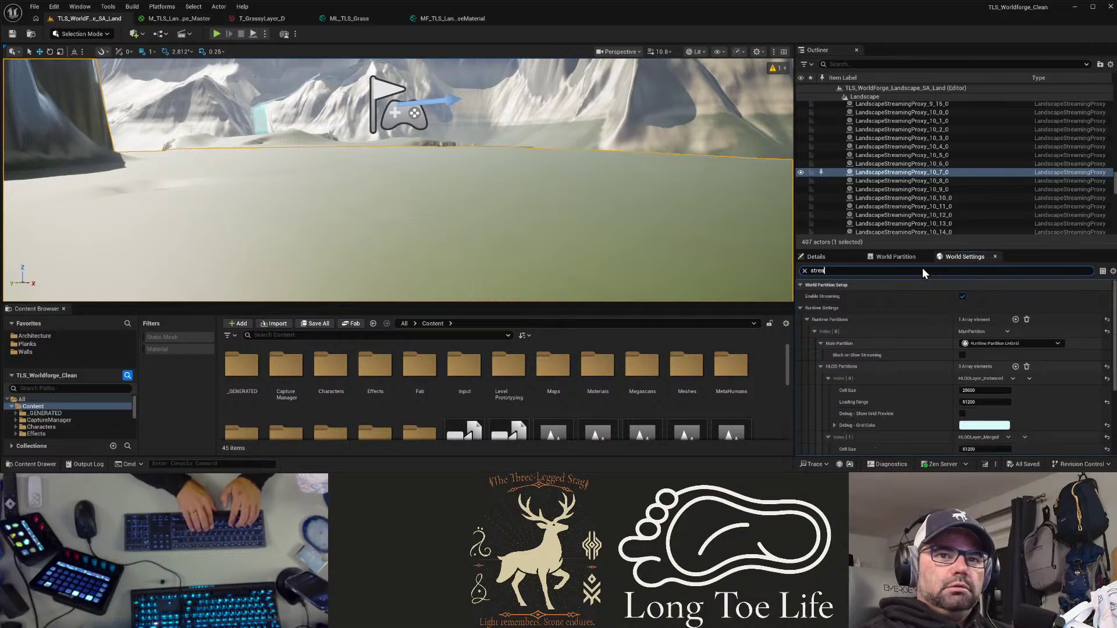
text(ming)
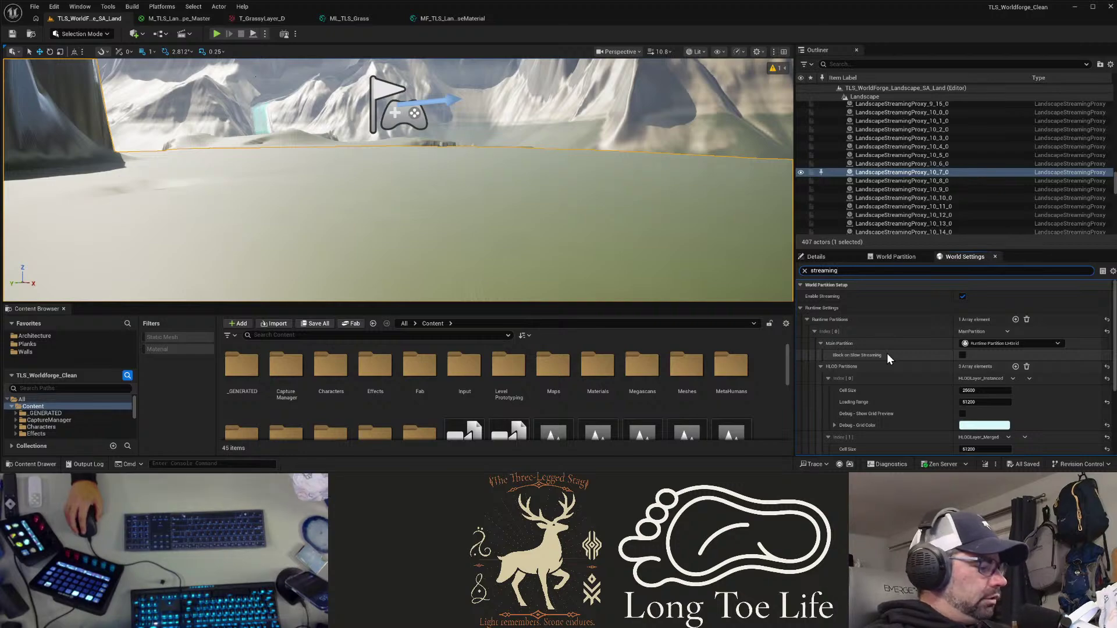
Step: Review the filtered partition settings, turn off Enable Streaming in the World Partition setup, and save the level
scroll(887, 354, down, 1)
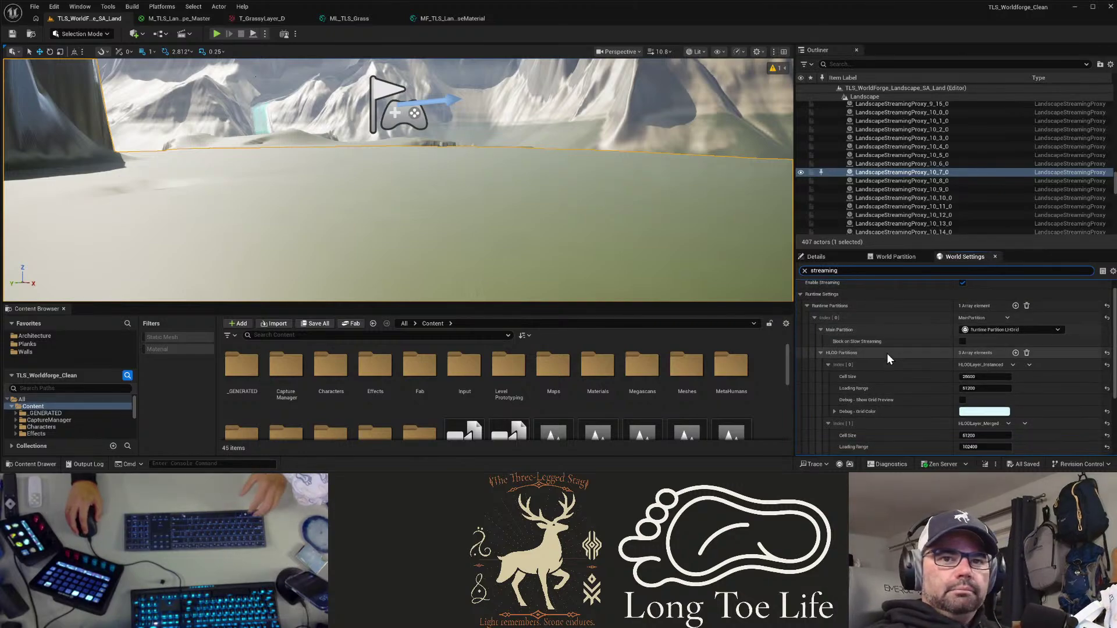
scroll(886, 354, down, 2)
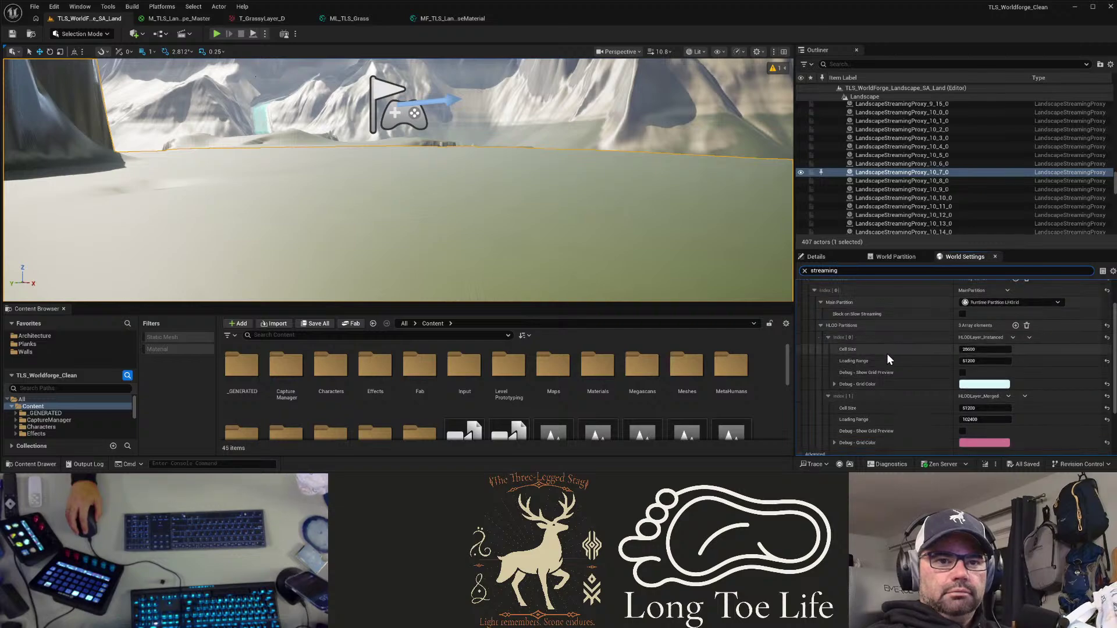
scroll(887, 359, down, 2)
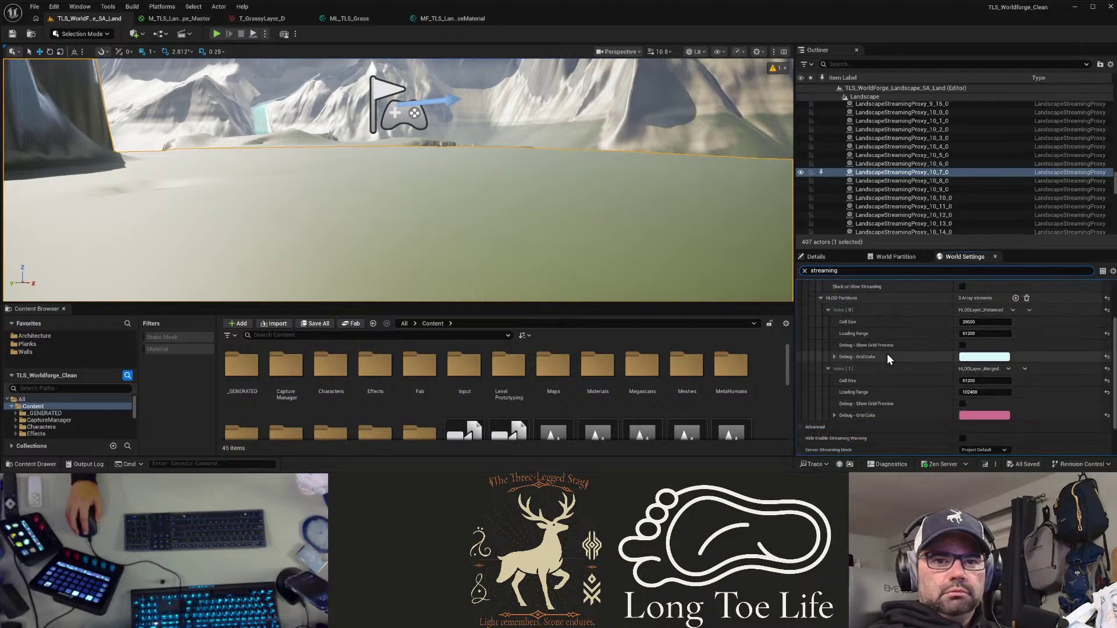
scroll(886, 359, down, 1)
scroll(887, 359, down, 2)
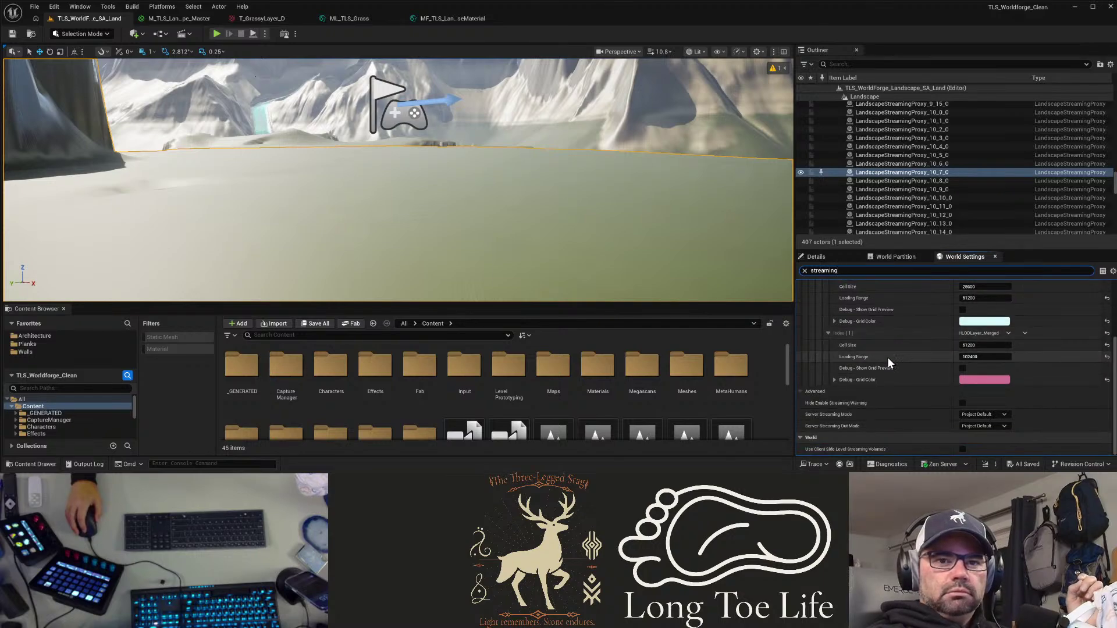
scroll(888, 358, up, 9)
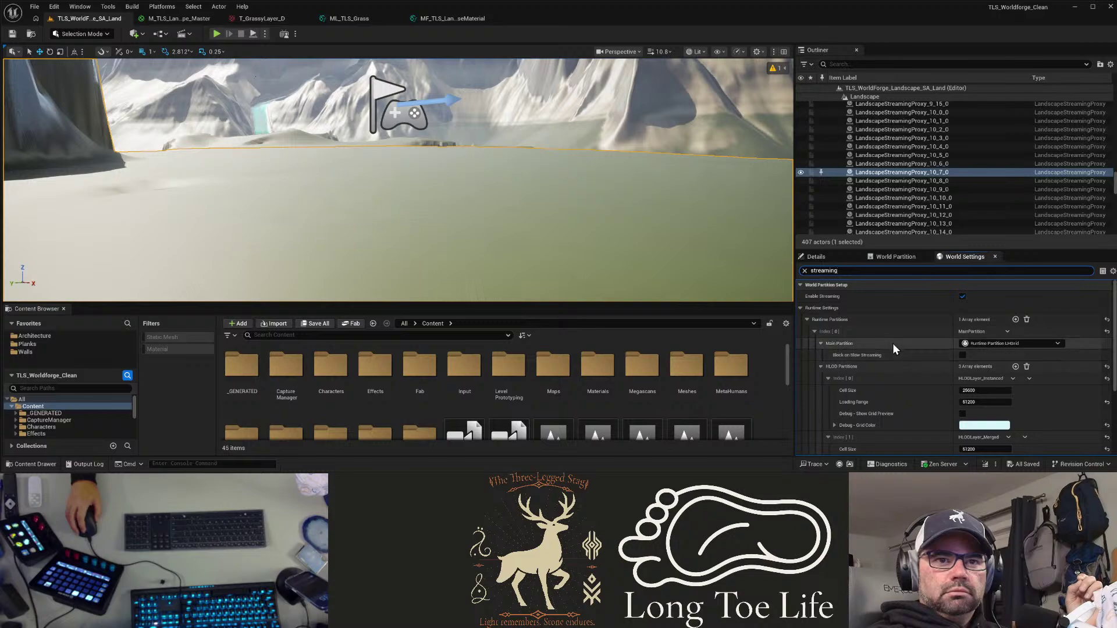
click(962, 298)
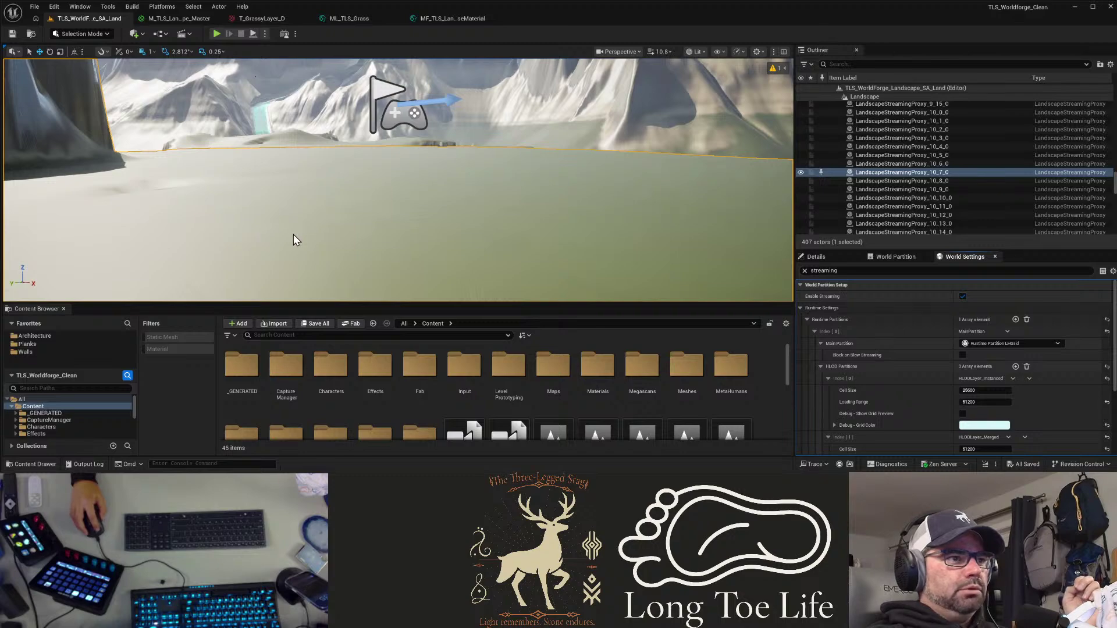
key(Return)
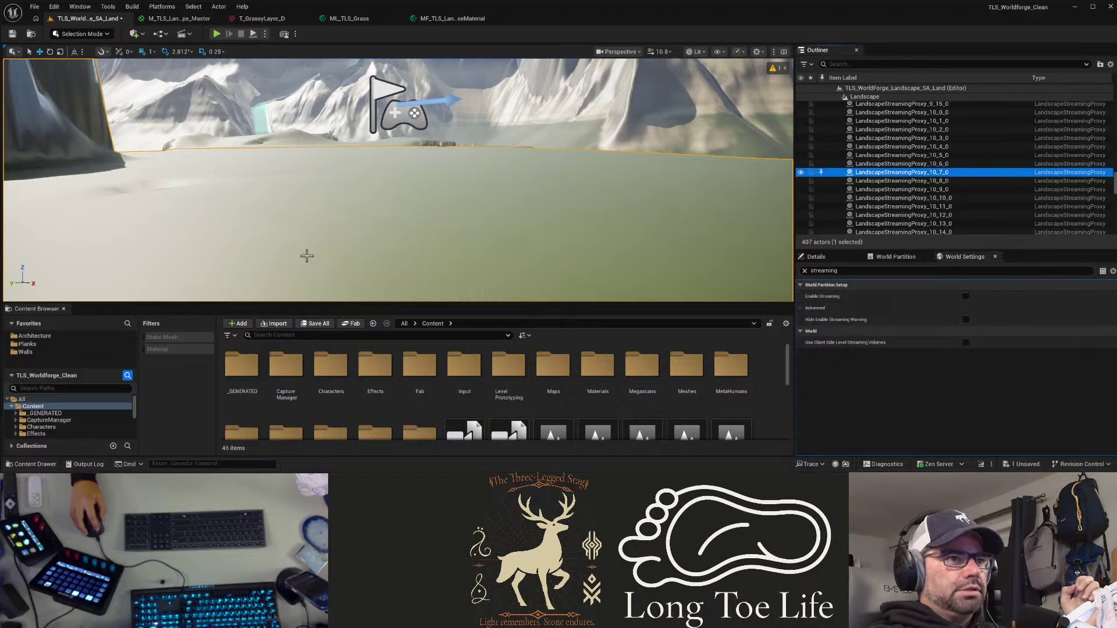
right_drag(341, 175, 465, 186)
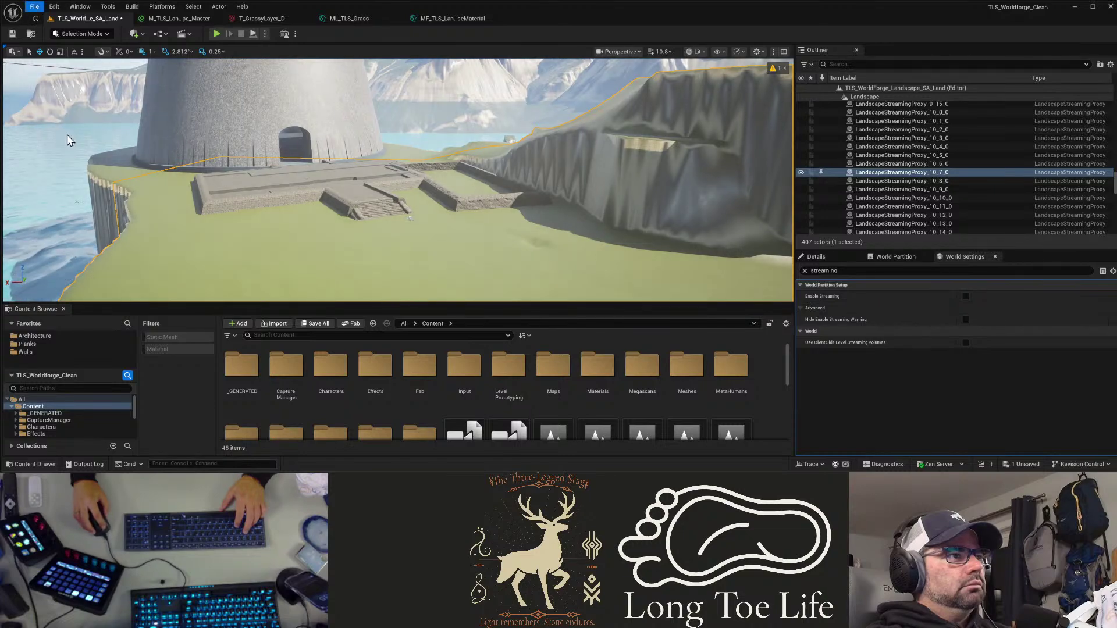
key(ctrl+s)
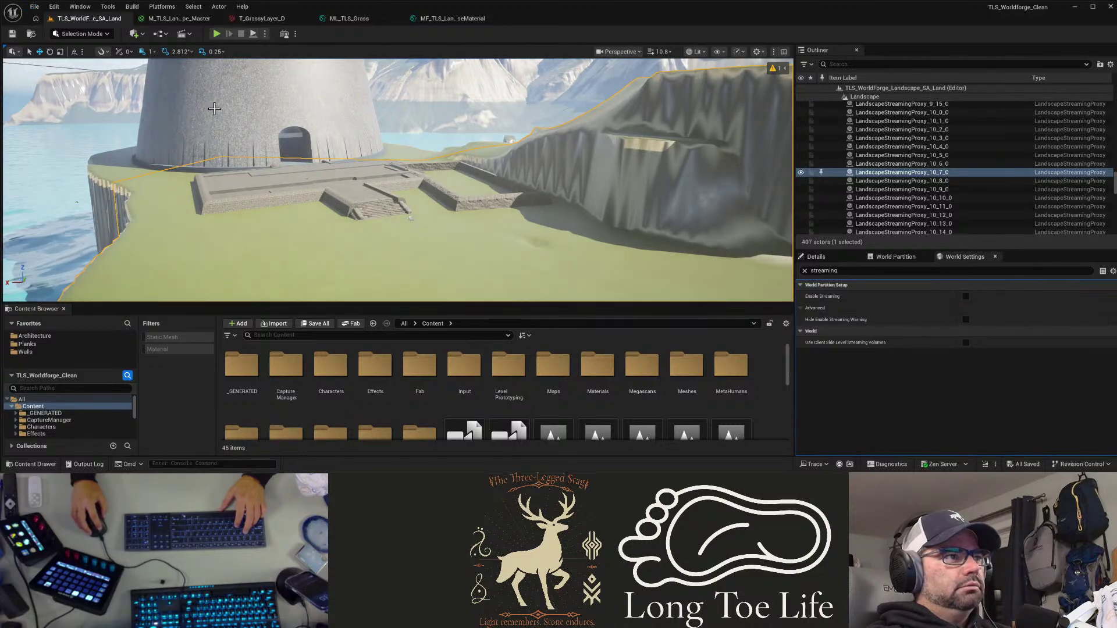
Step: Play the level, run the character over the bunkhouse and tavern foundations and across the island's hills, and end the session
click(215, 34)
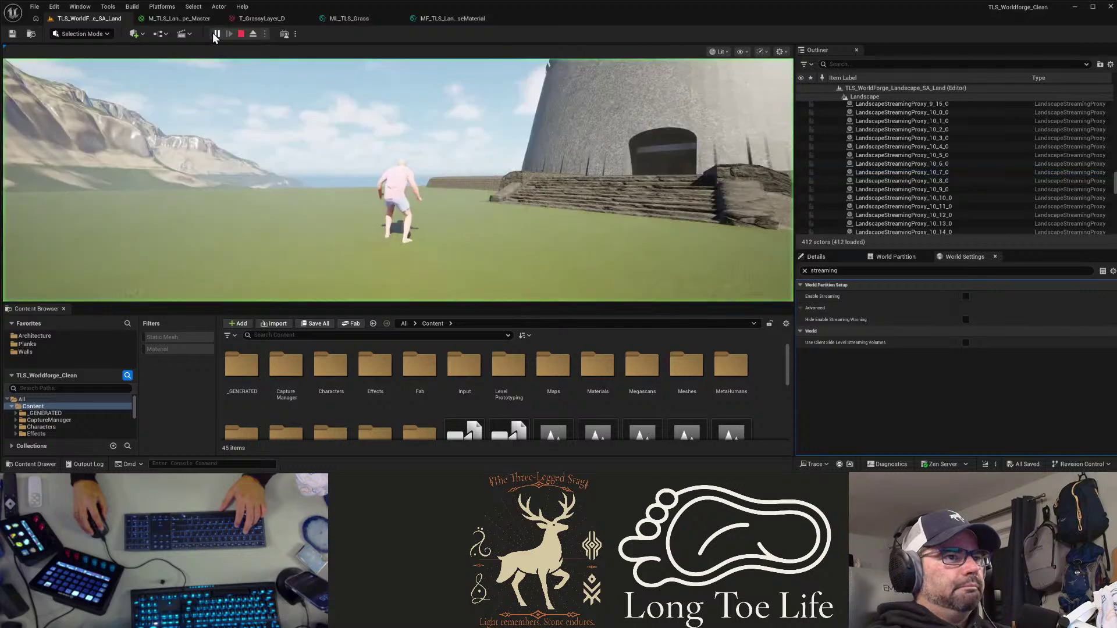
key(w)
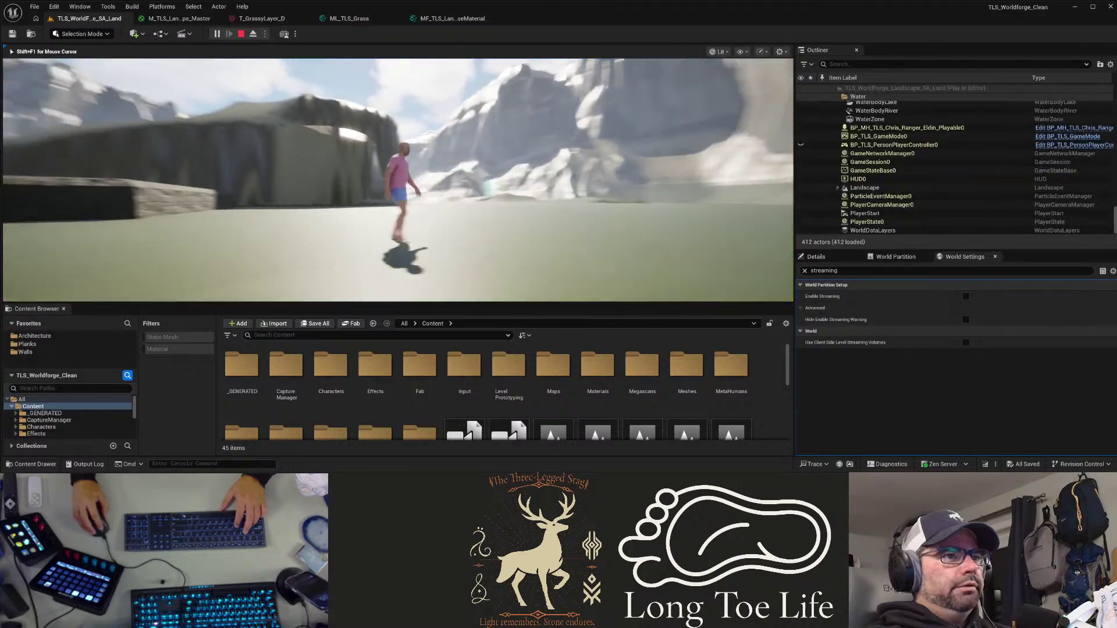
key(w)
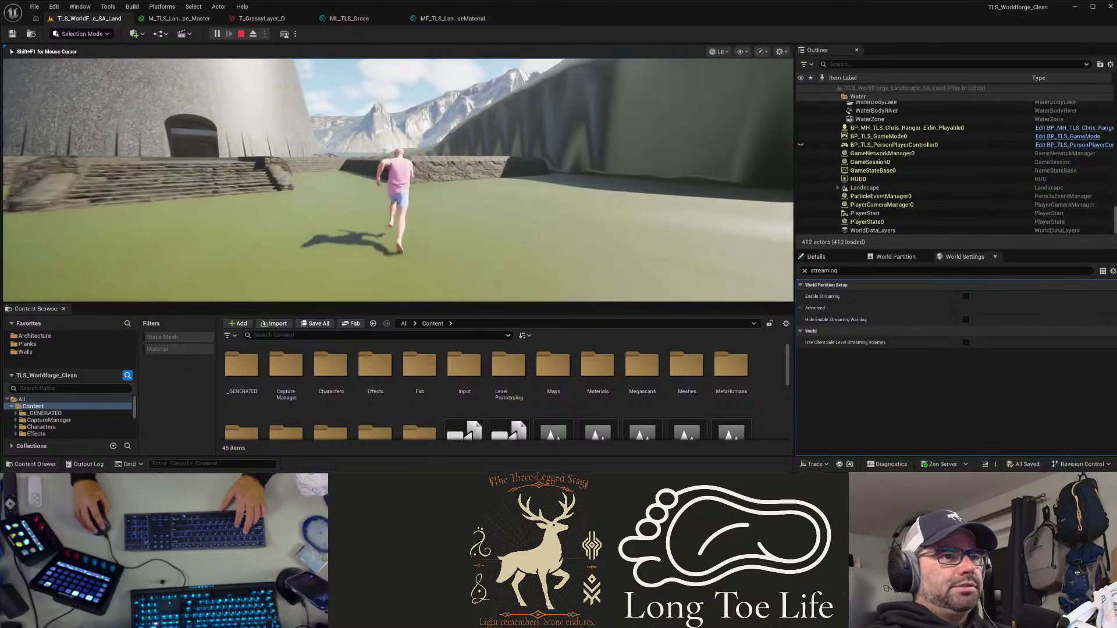
key(w)
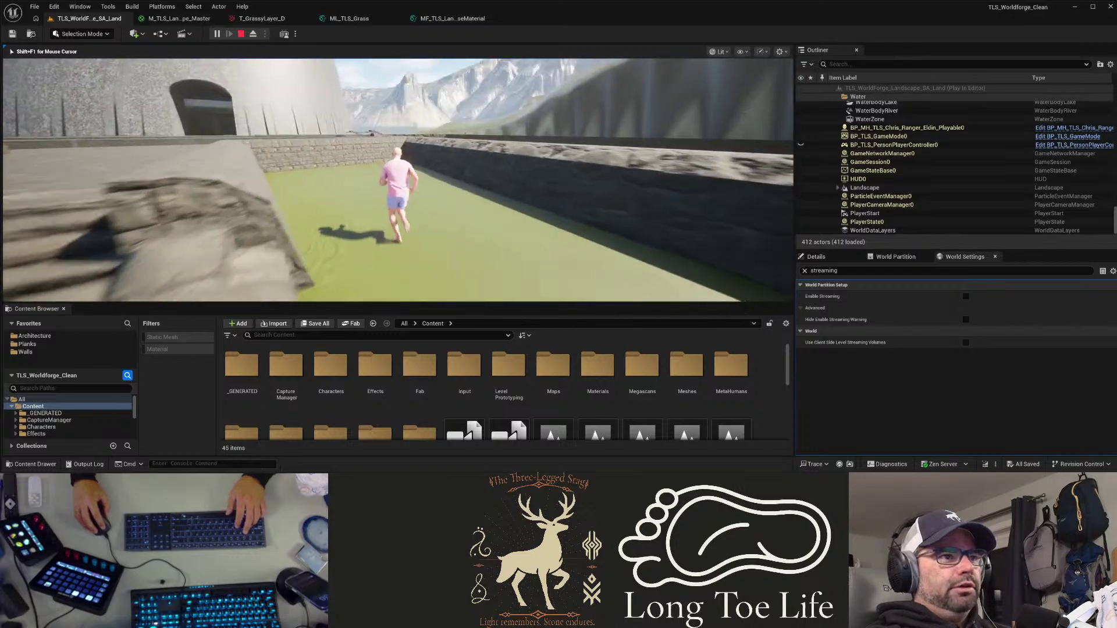
key(w)
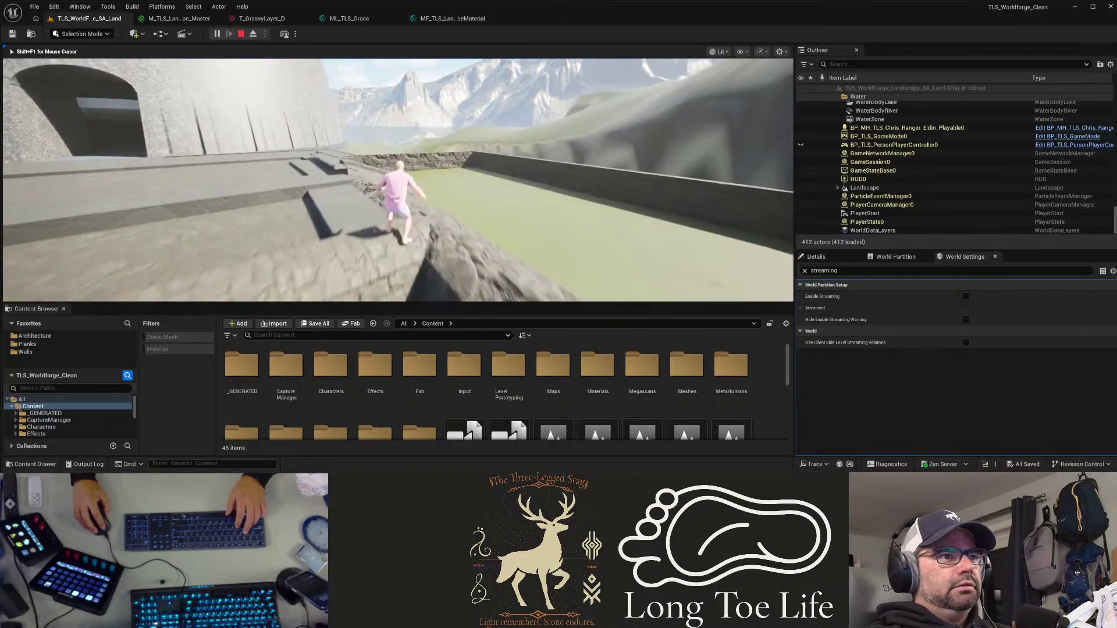
key(w)
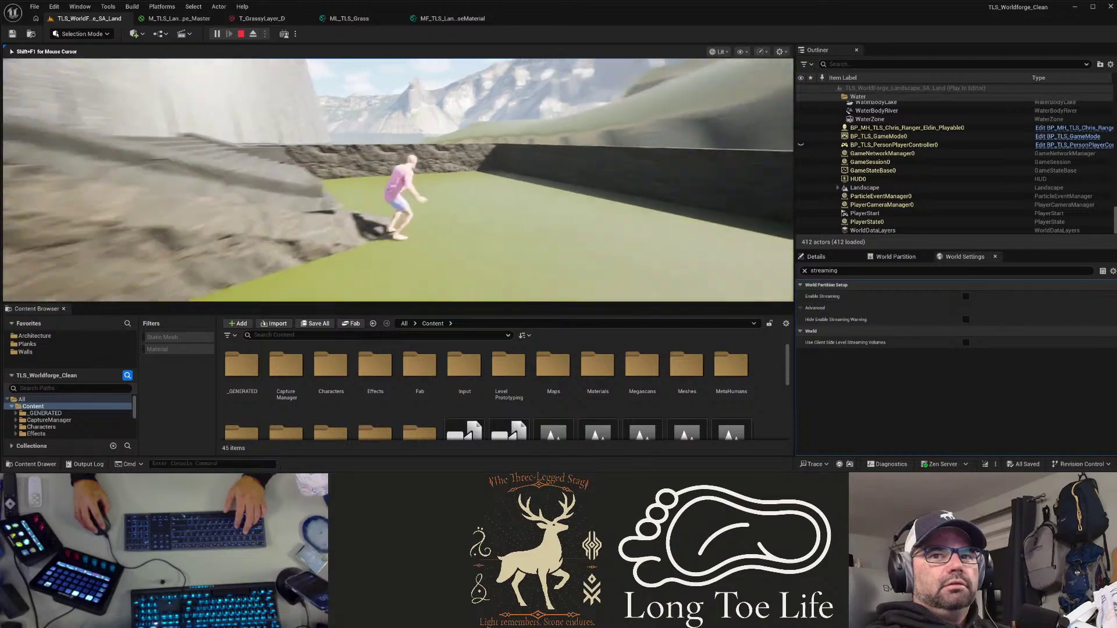
key(w)
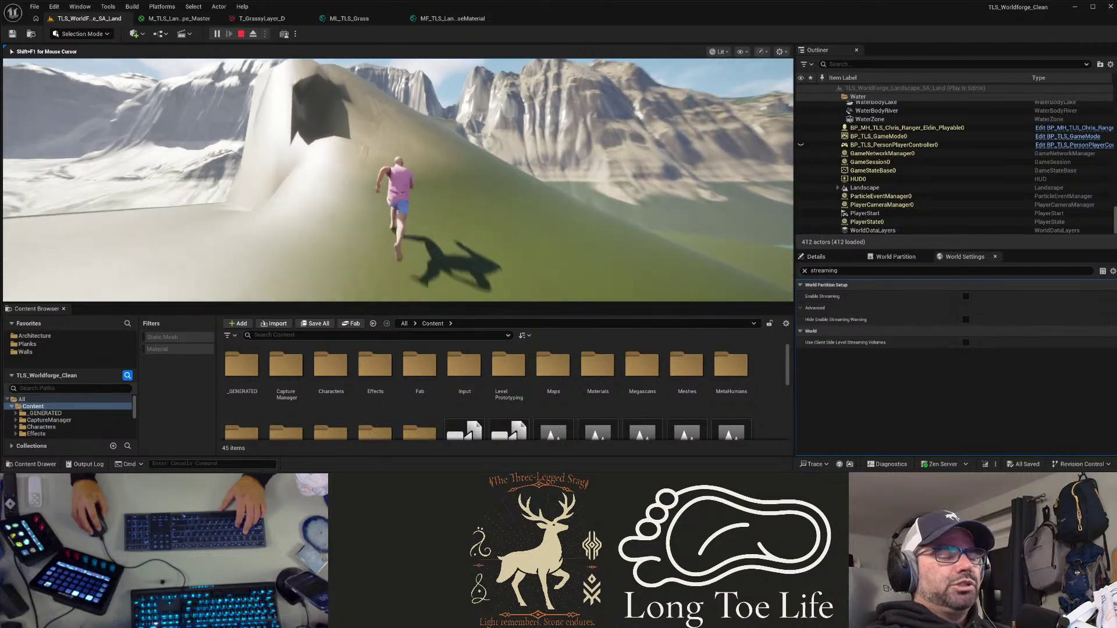
key(w)
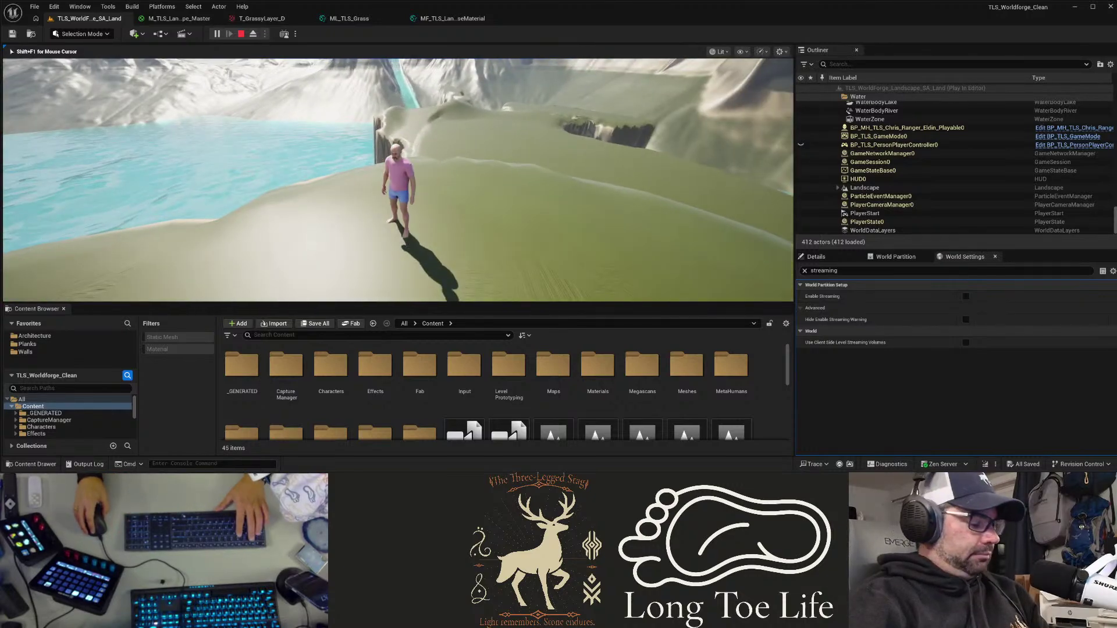
key(Escape)
Step: Fly over the river mouth and around the tower island to examine its cliffs and shoreline
click(397, 207)
key(w)
right_drag(398, 206, 360, 239)
right_drag(431, 225, 431, 224)
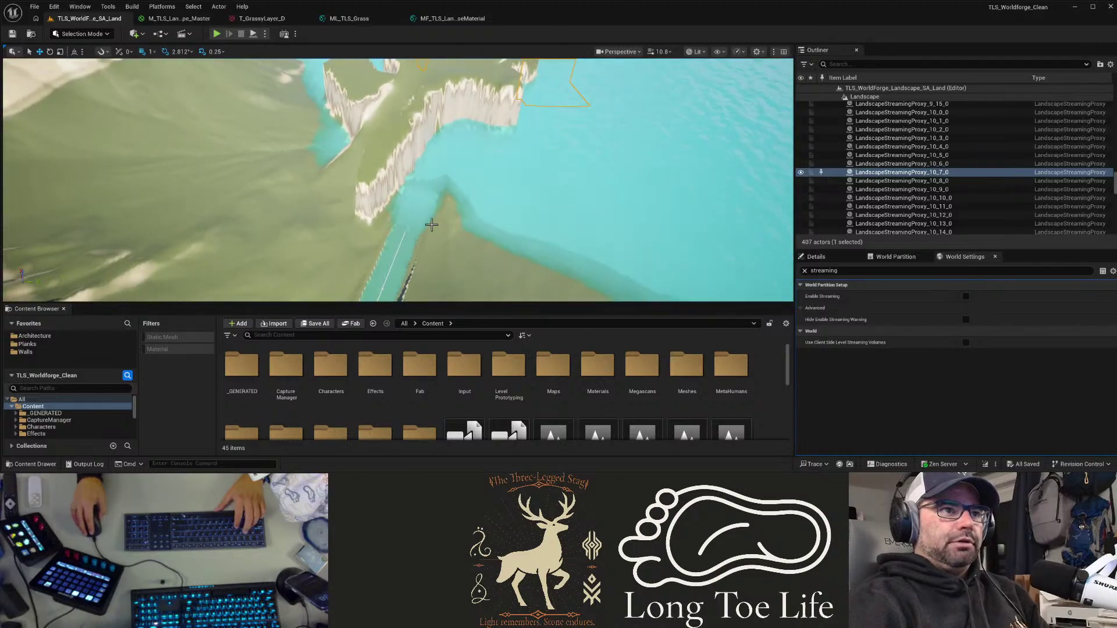
right_drag(448, 127, 518, 193)
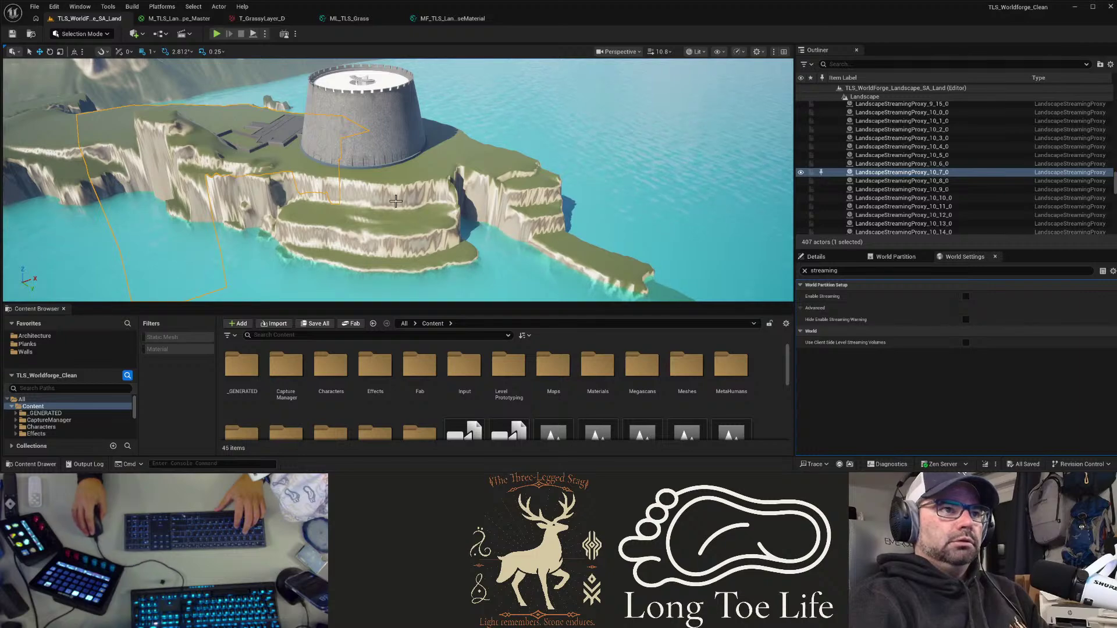
right_drag(385, 207, 341, 212)
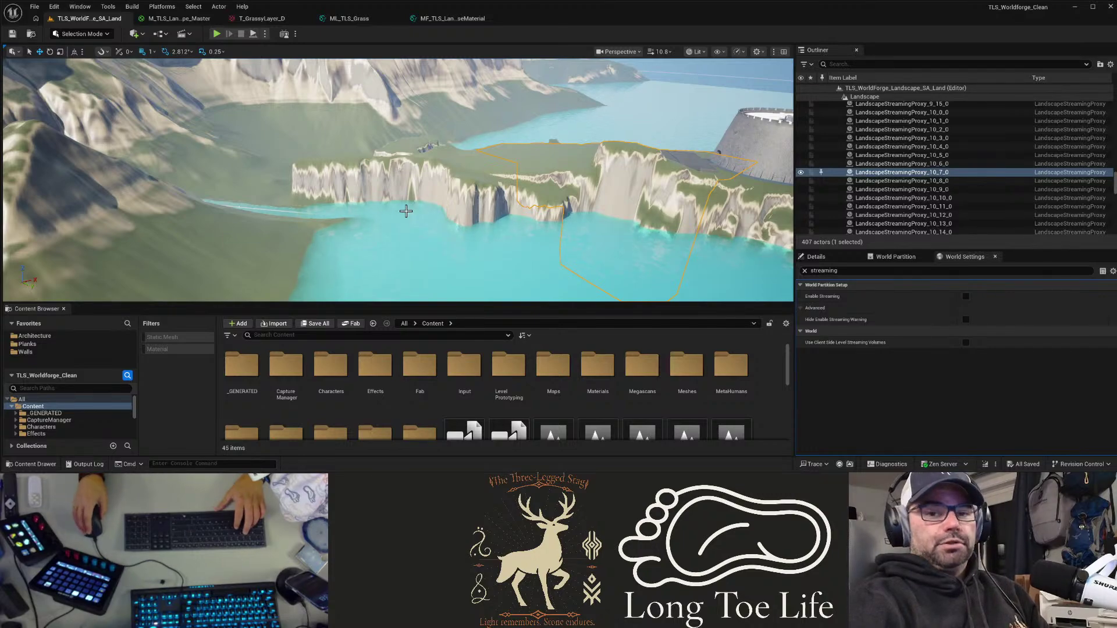
Step: Fly through the surrounding mountains and valleys to examine the landscape's terrain and its grass and rock texturing
mouse_move(407, 210)
right_down()
mouse_move(317, 195)
mouse_move(322, 213)
mouse_move(405, 211)
right_up()
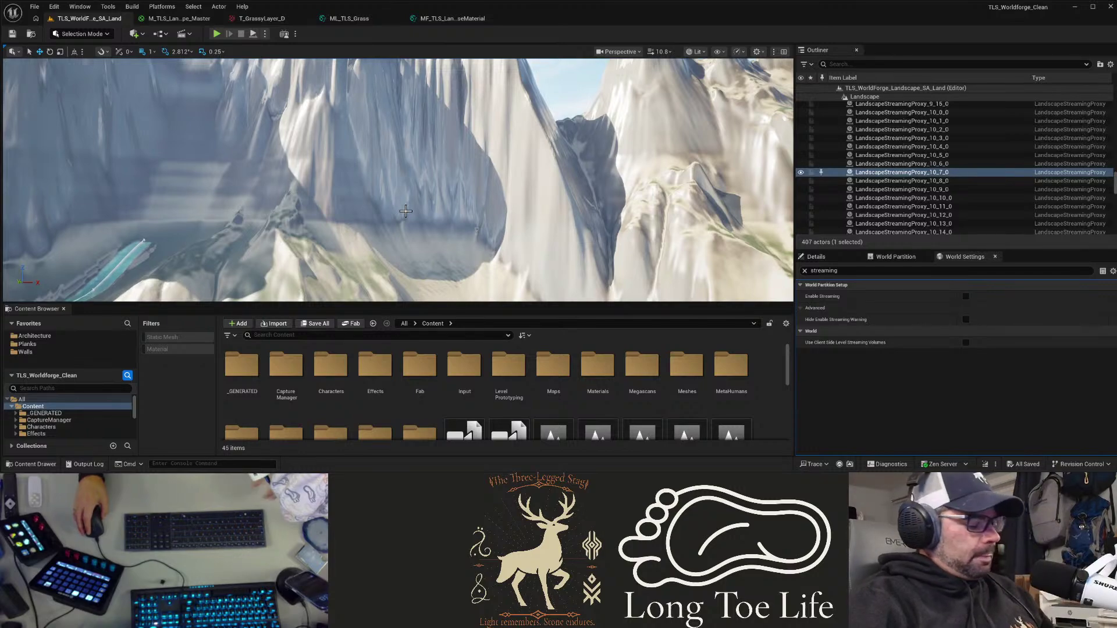
right_drag(405, 210, 357, 290)
key(s)
right_drag(408, 256, 411, 266)
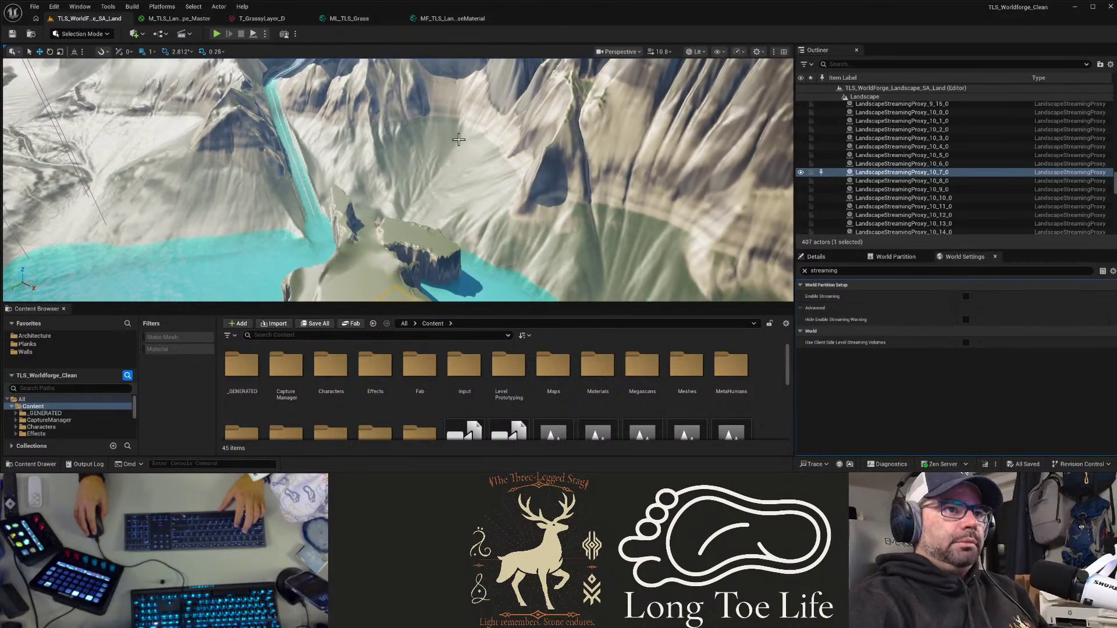
right_drag(437, 168, 418, 198)
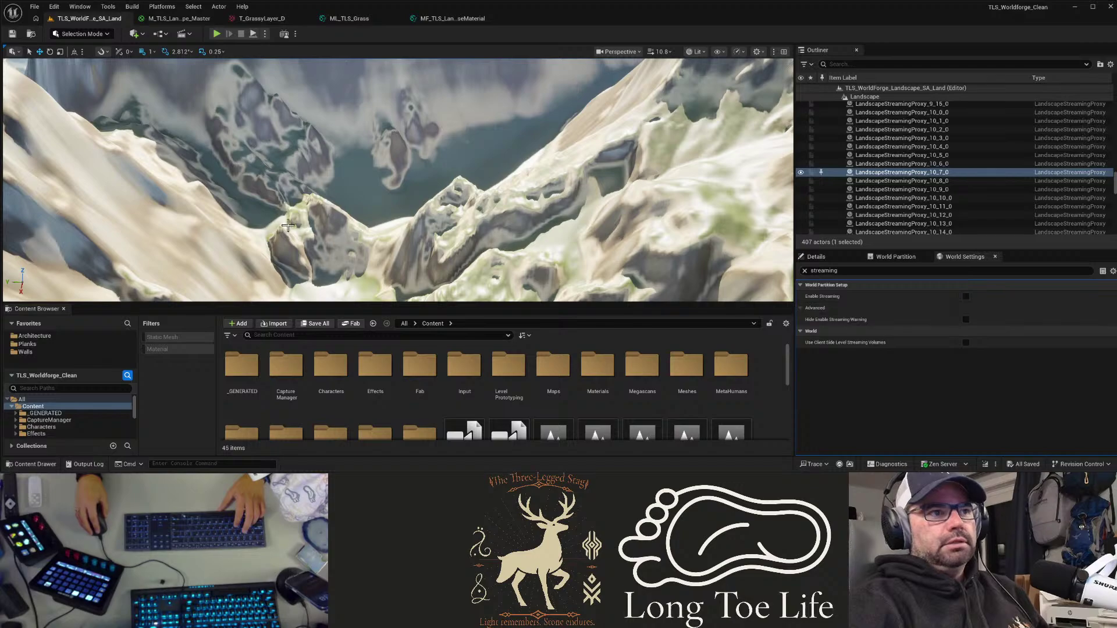
right_drag(344, 229, 609, 150)
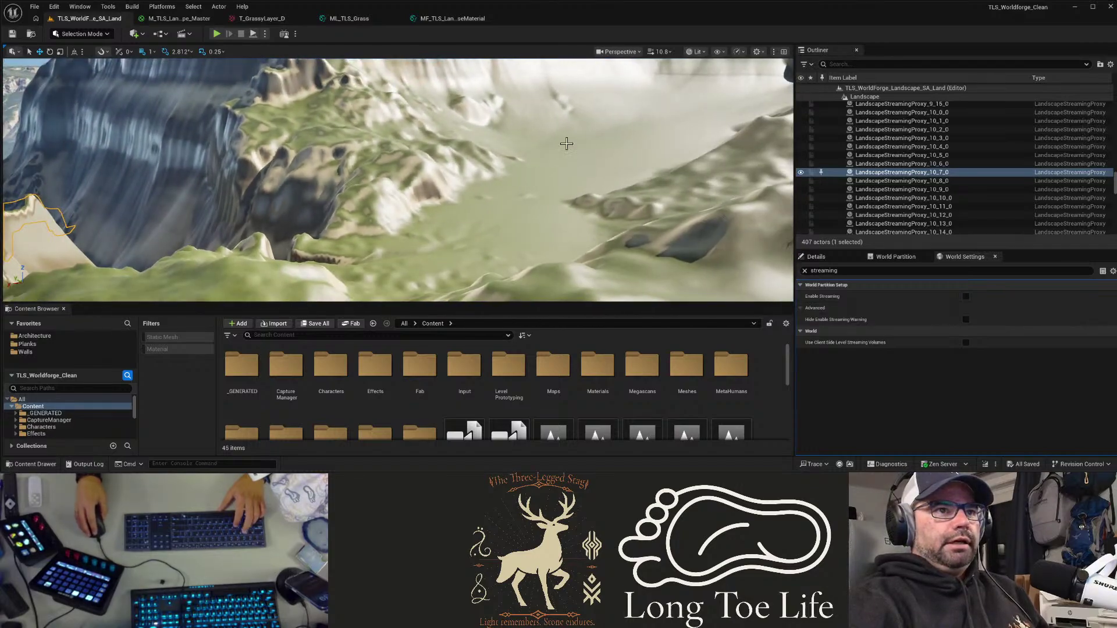
right_drag(327, 216, 327, 216)
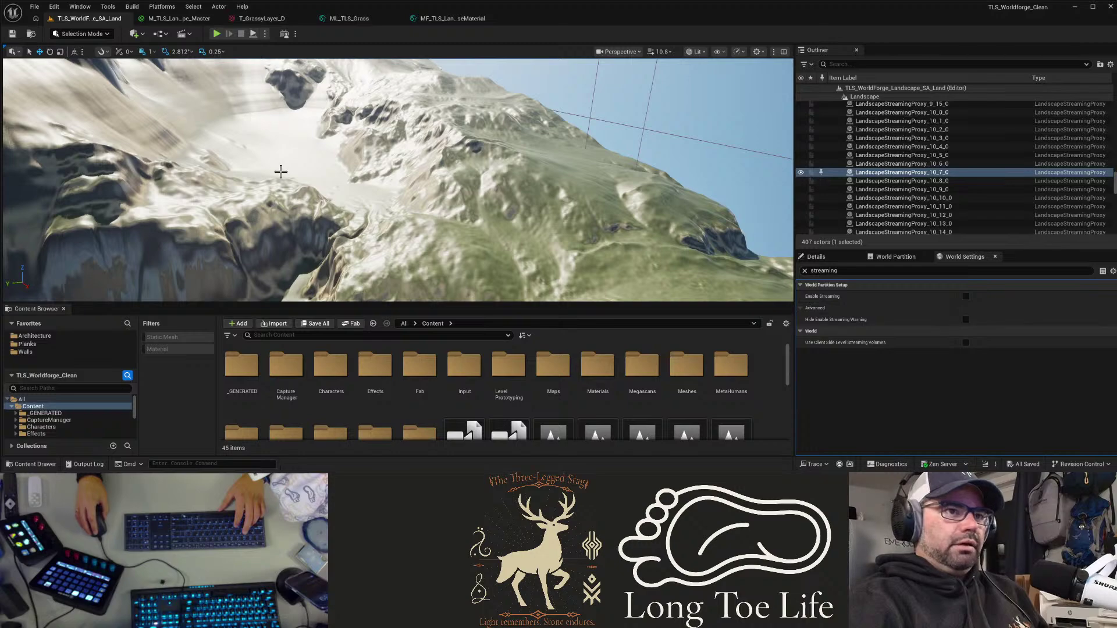
right_drag(282, 174, 281, 174)
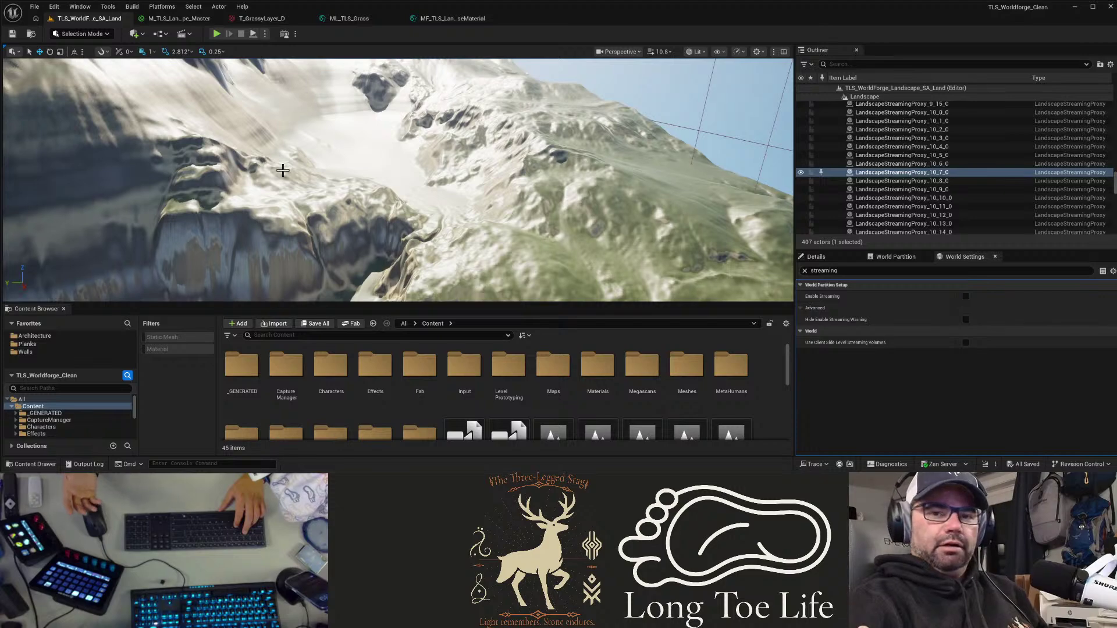
right_drag(387, 169, 413, 162)
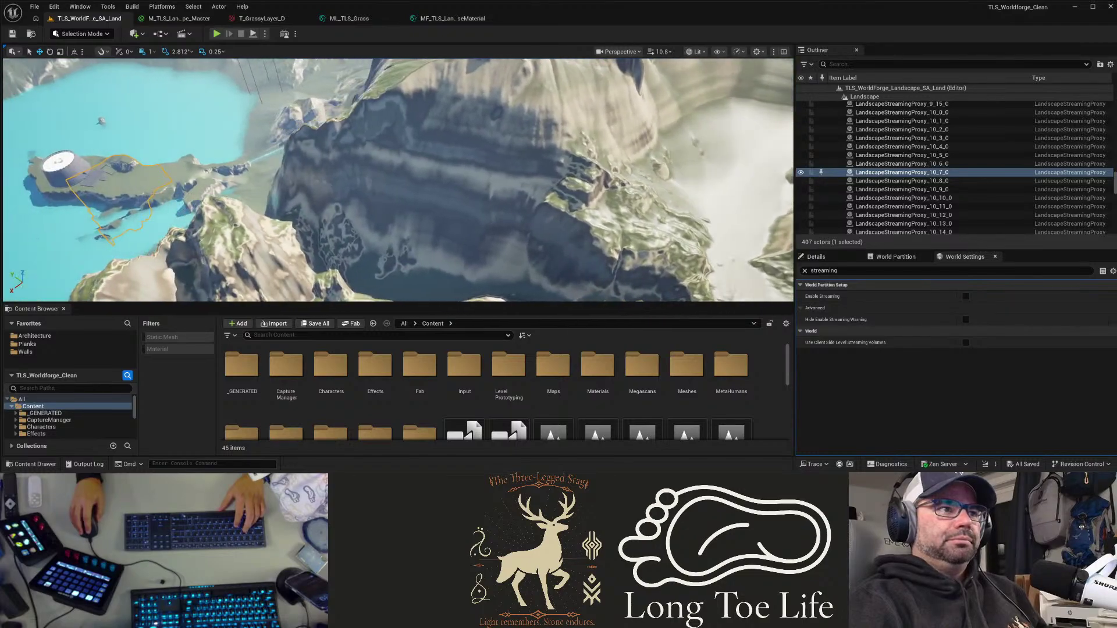
mouse_move(413, 162)
right_down()
mouse_move(398, 163)
mouse_move(413, 163)
right_up()
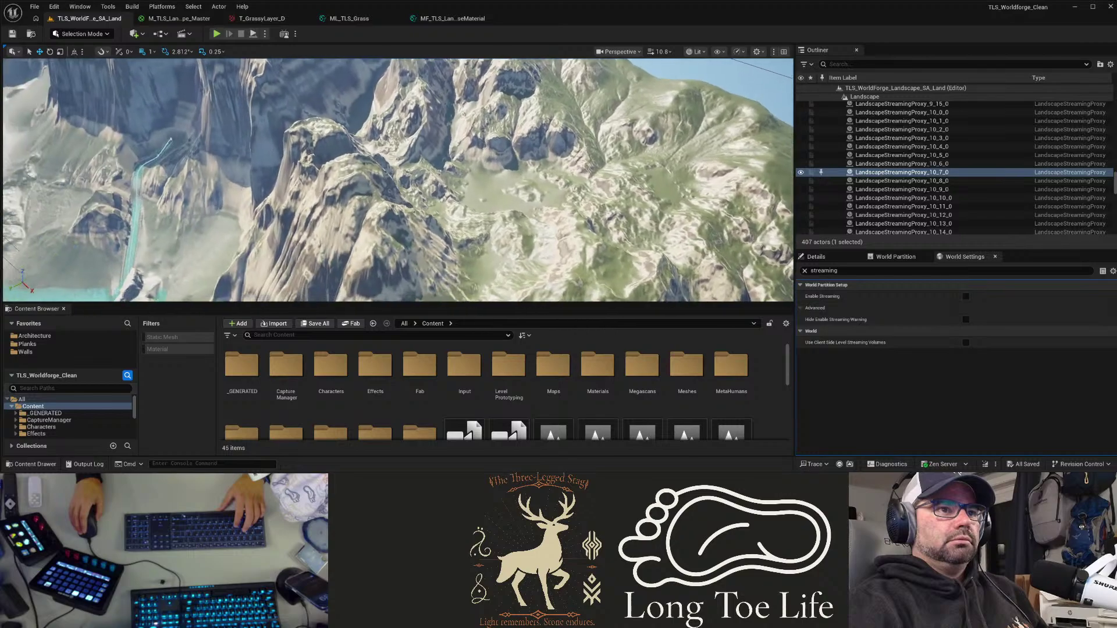
right_drag(413, 163, 415, 164)
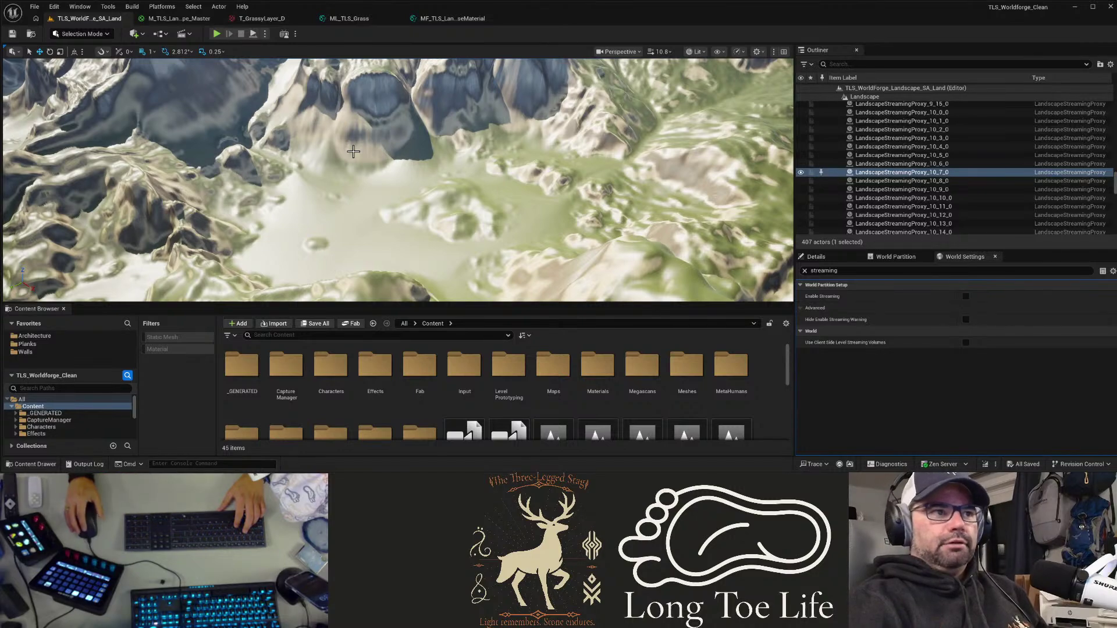
right_drag(353, 152, 401, 170)
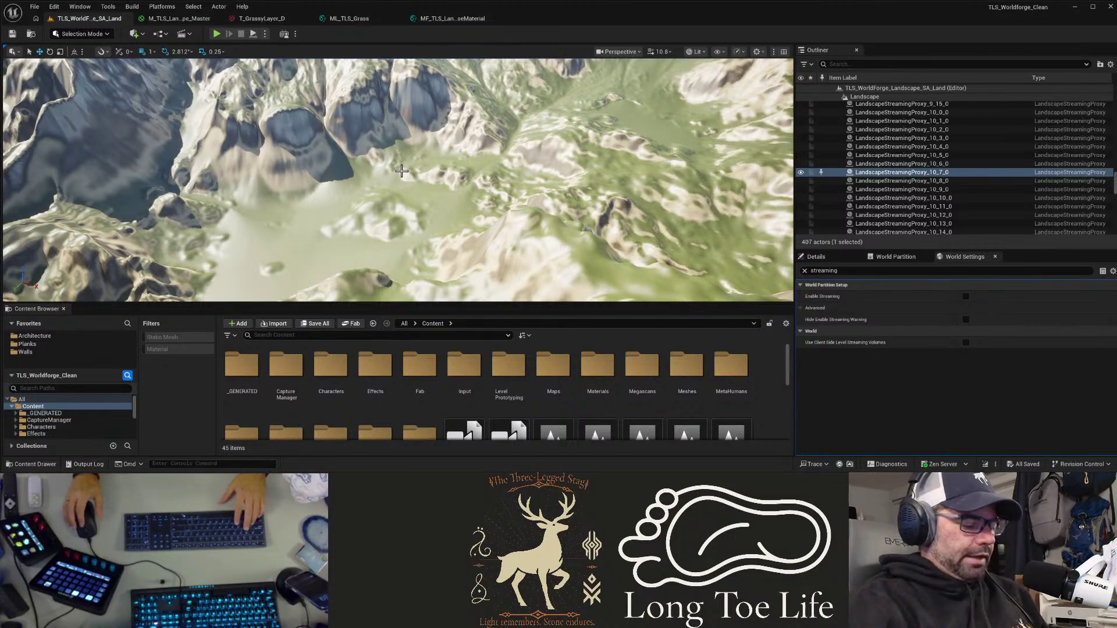
Step: Fly over the shoreline cliffs, mountain ridges and terraced valleys to examine the terrain for a suitable building site
right_drag(402, 171, 402, 170)
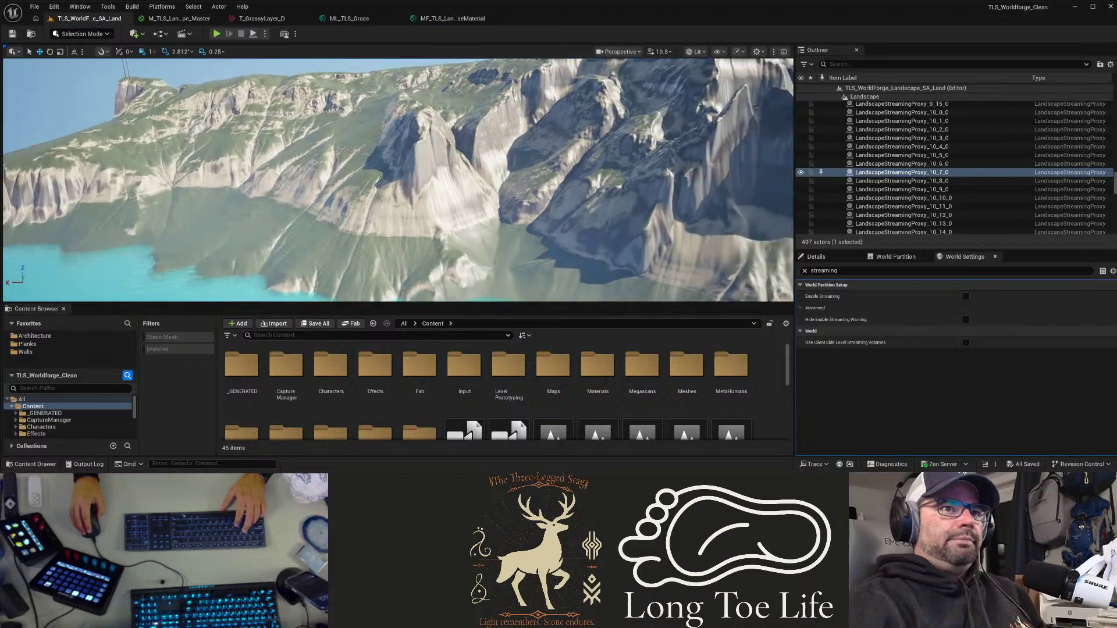
right_drag(401, 171, 401, 170)
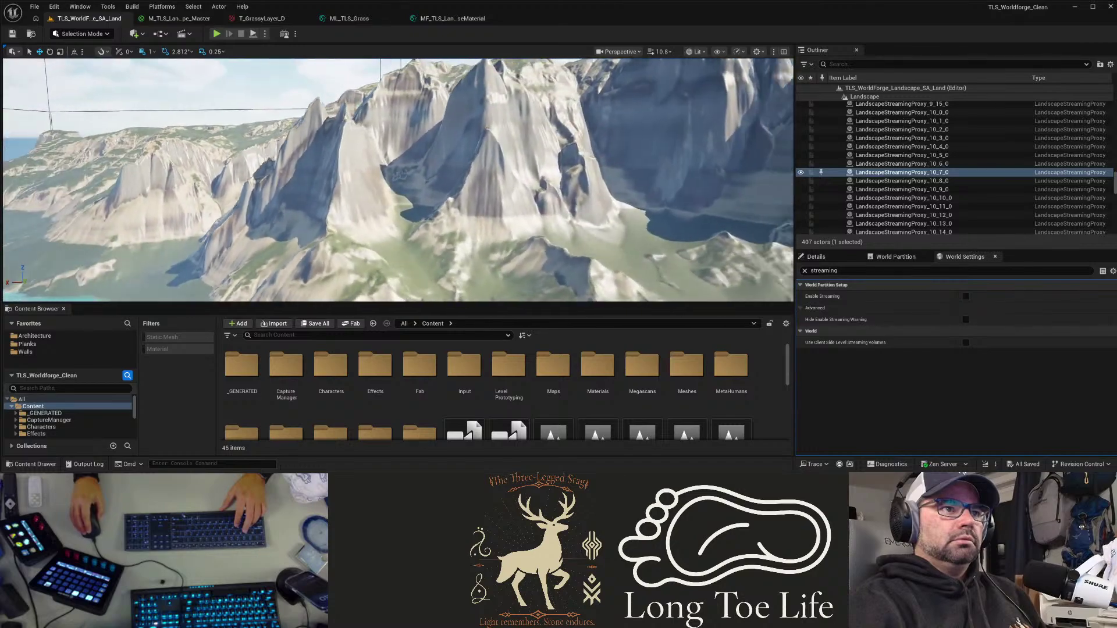
right_drag(401, 170, 402, 170)
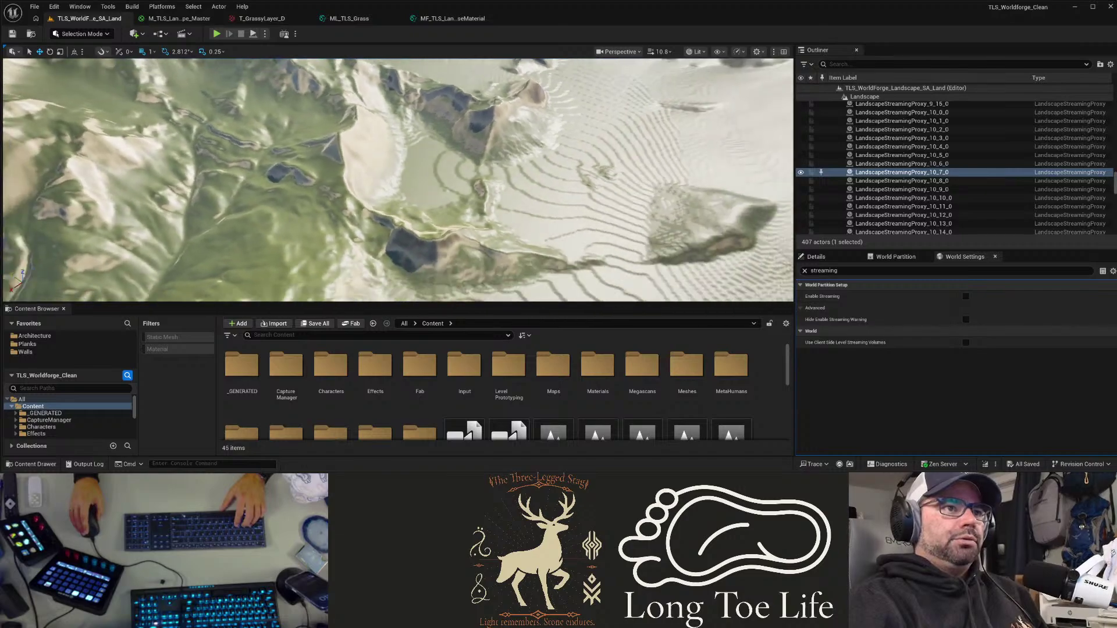
right_drag(401, 170, 399, 170)
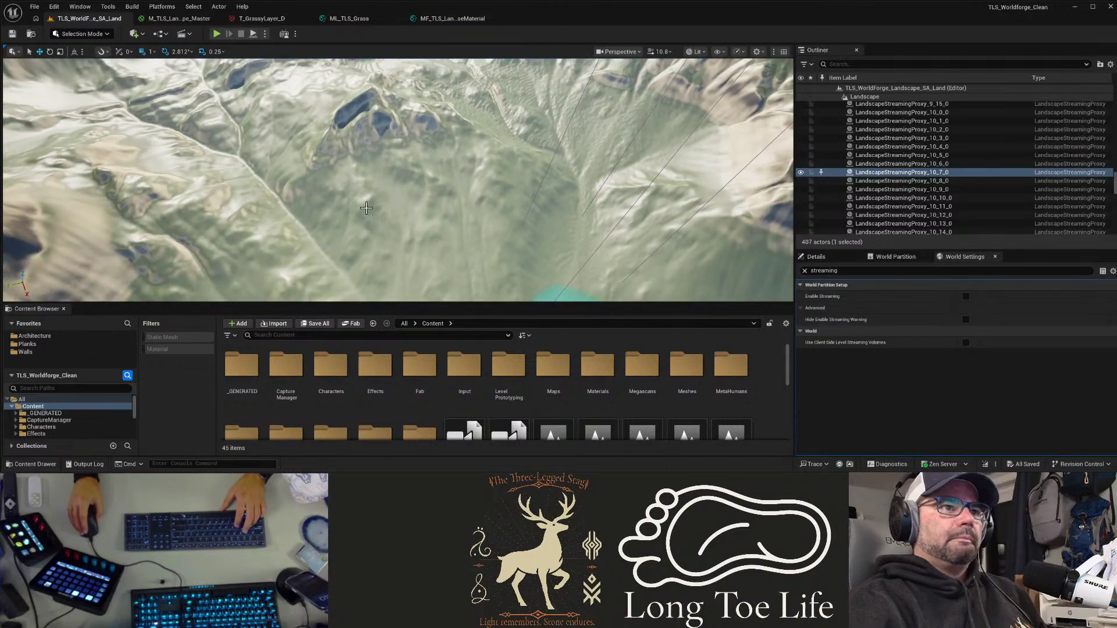
right_drag(361, 178, 362, 178)
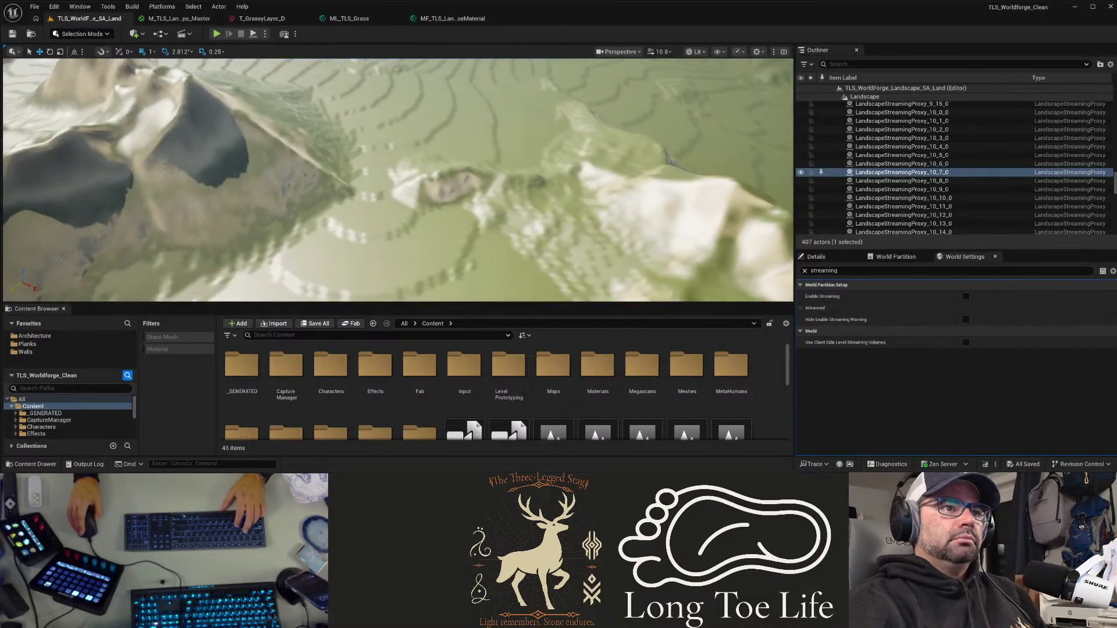
right_drag(361, 178, 292, 169)
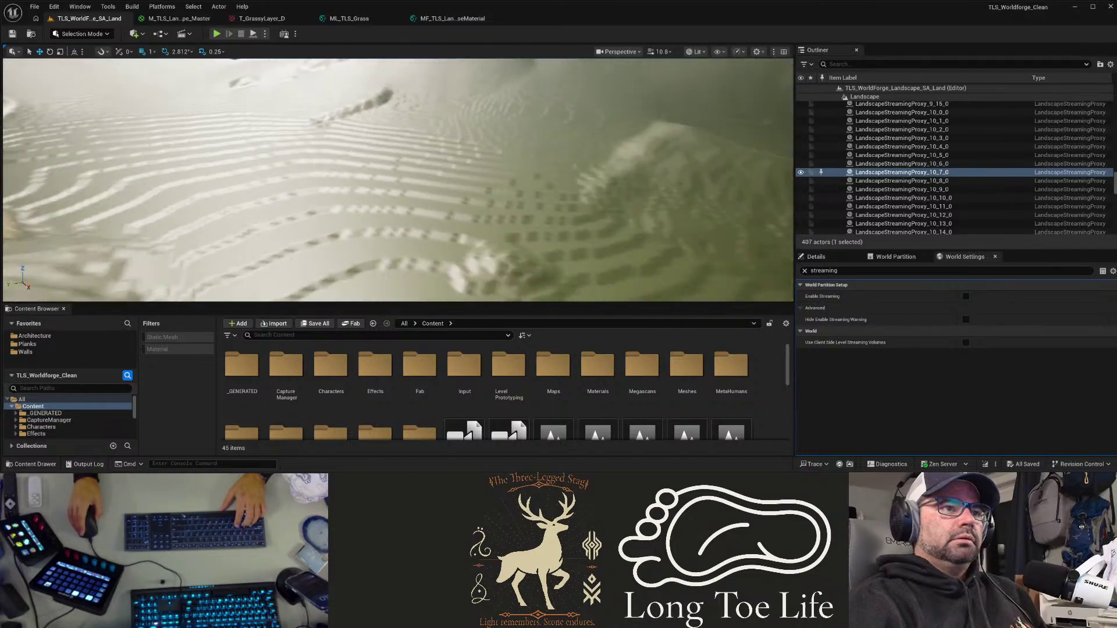
right_drag(362, 177, 362, 177)
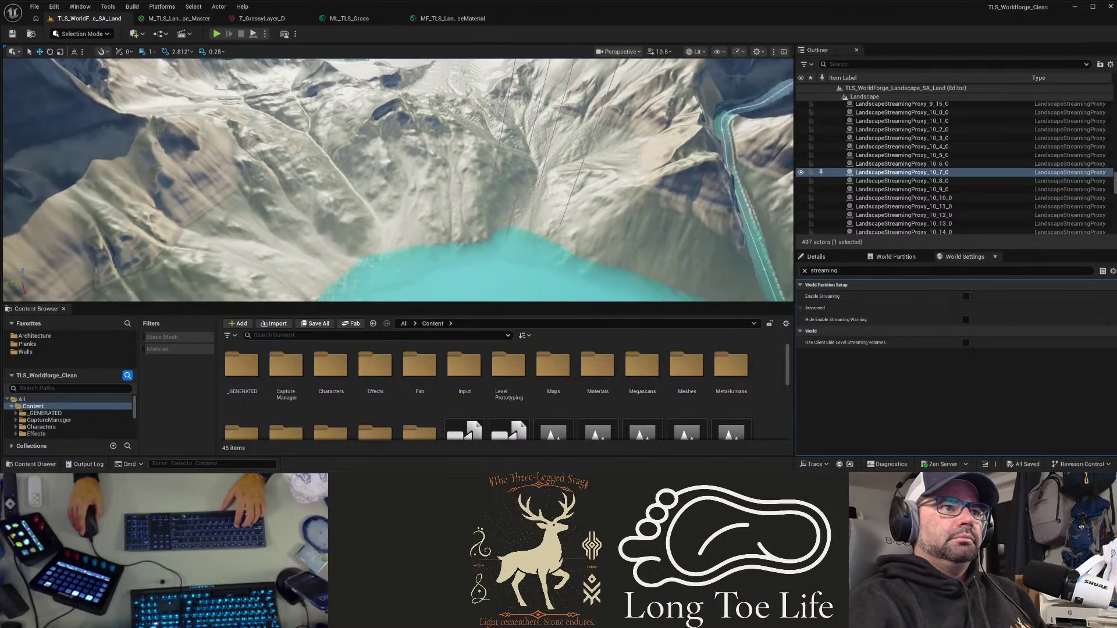
right_drag(397, 179, 200, 169)
key(w)
right_drag(297, 159, 297, 159)
right_drag(381, 168, 380, 168)
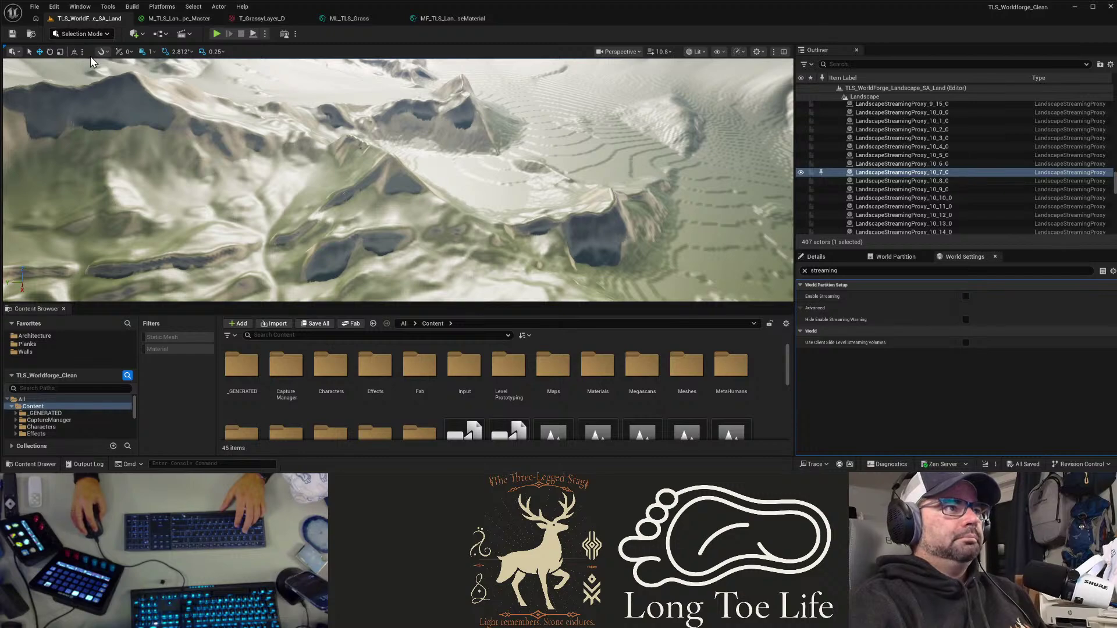
Step: In Landscape mode, flatten the peak on the ridge above the green valley using the Flatten tool with an enlarged brush
key(shift+2)
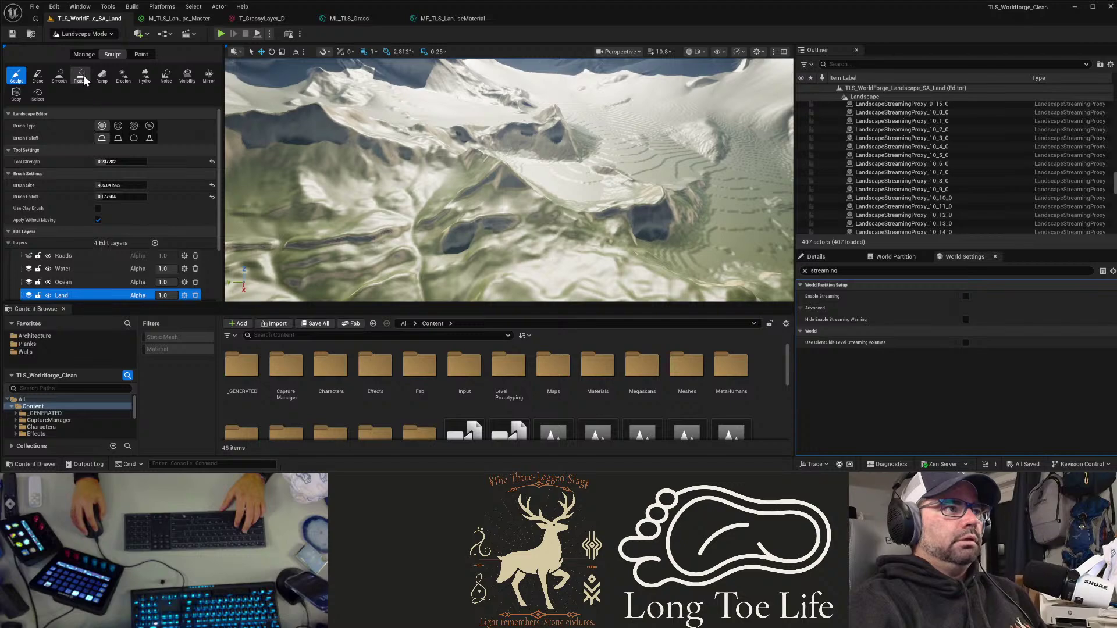
click(82, 75)
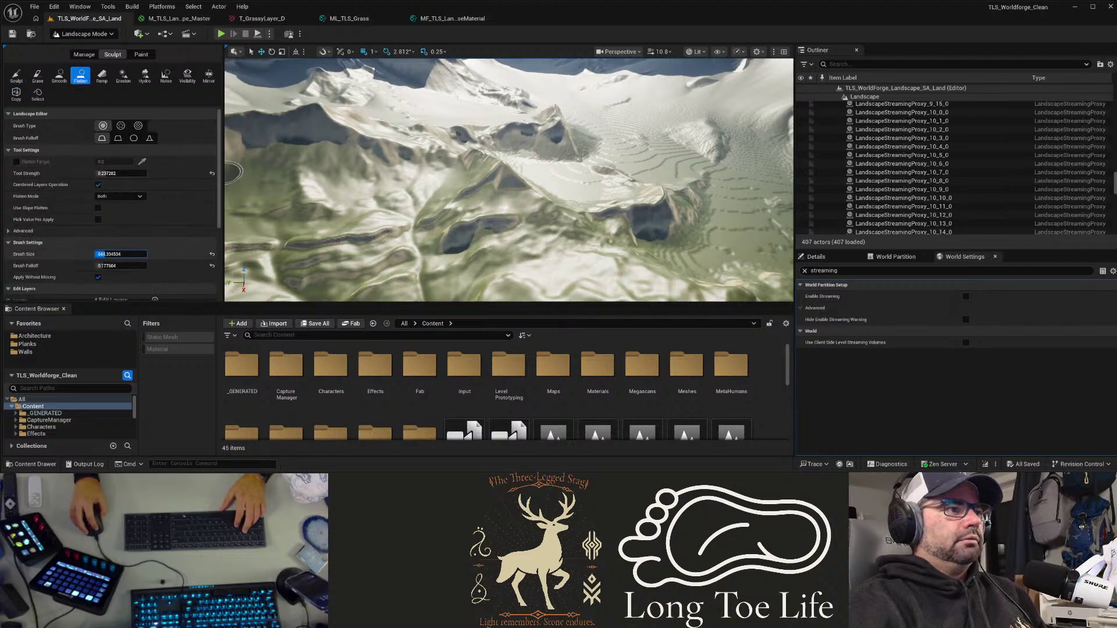
drag(104, 254, 111, 253)
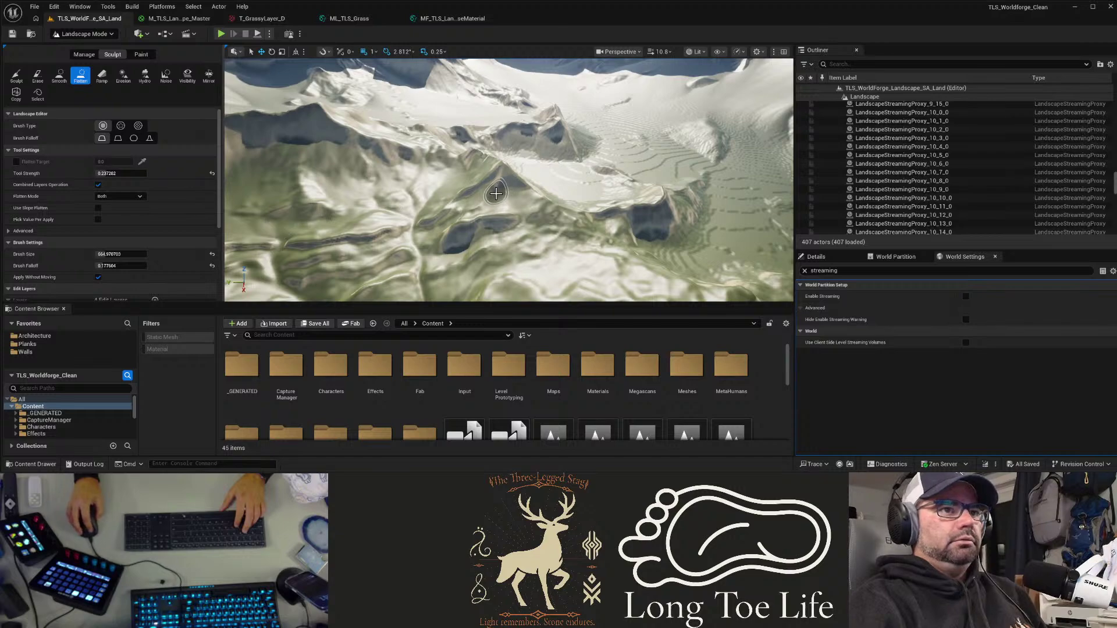
drag(496, 194, 501, 191)
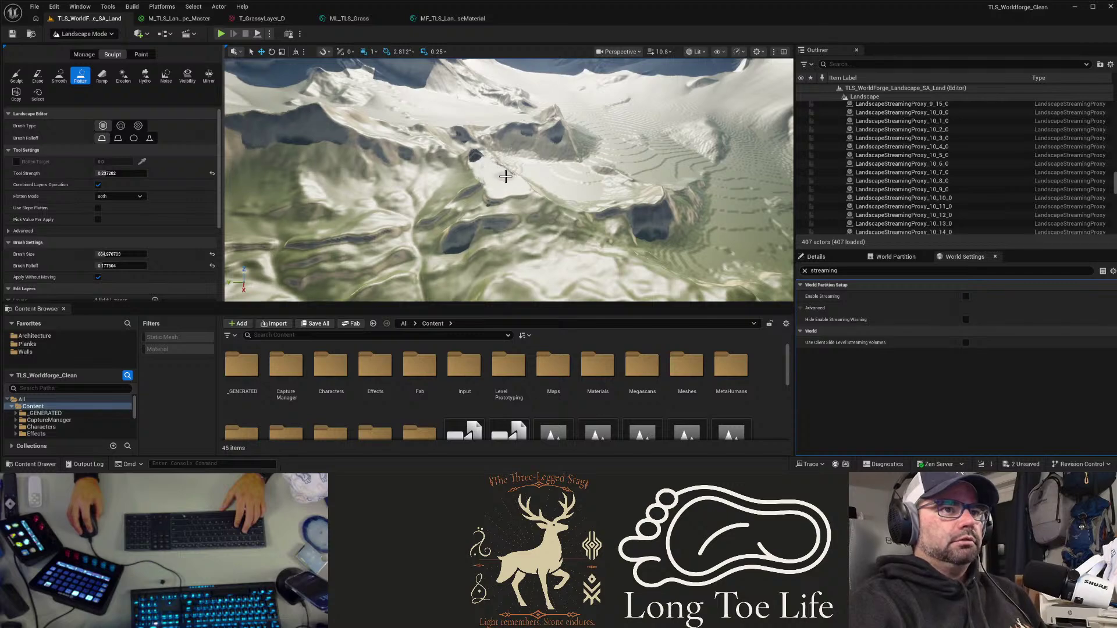
Step: Flatten the remaining rocky bump on the ridge with the tool strength at about 0.19 and the brush size at about 328
key(w)
right_drag(502, 183, 464, 199)
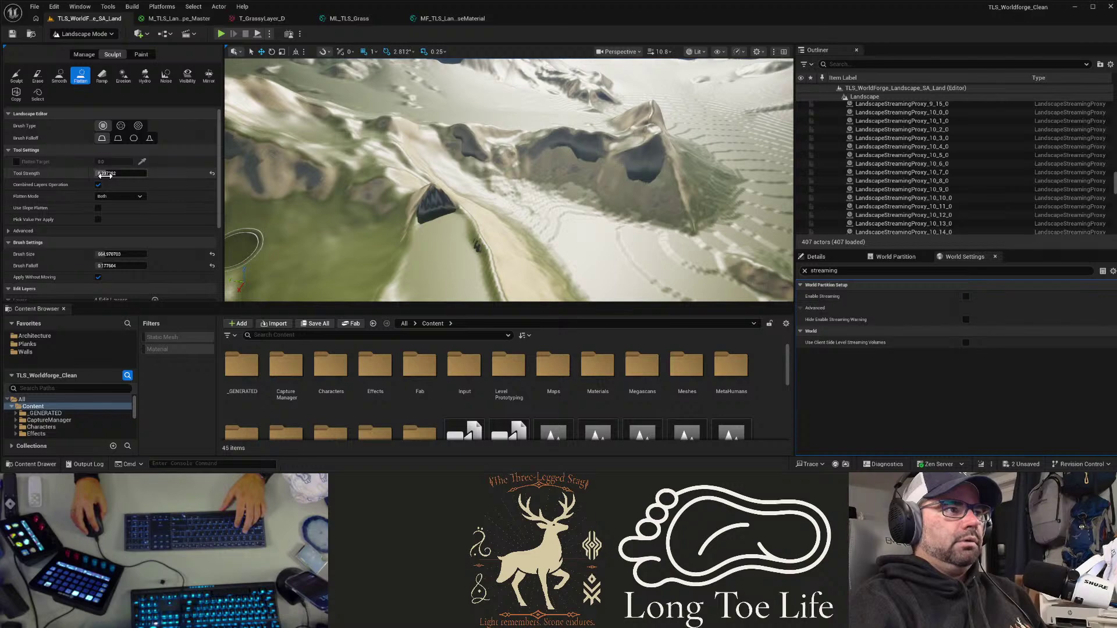
drag(116, 173, 111, 174)
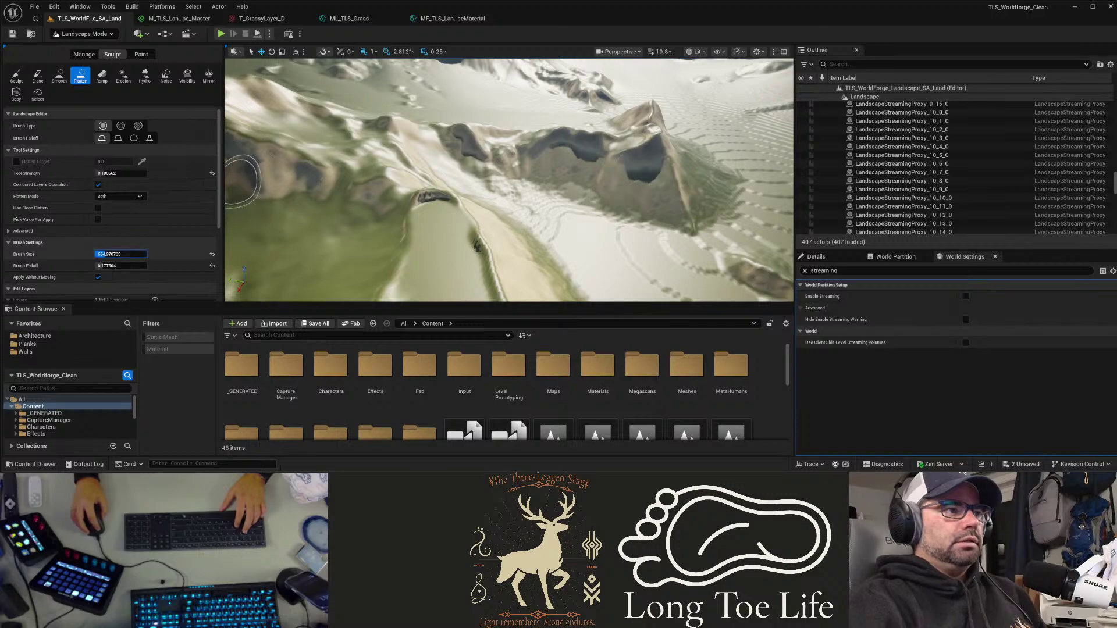
drag(120, 254, 116, 254)
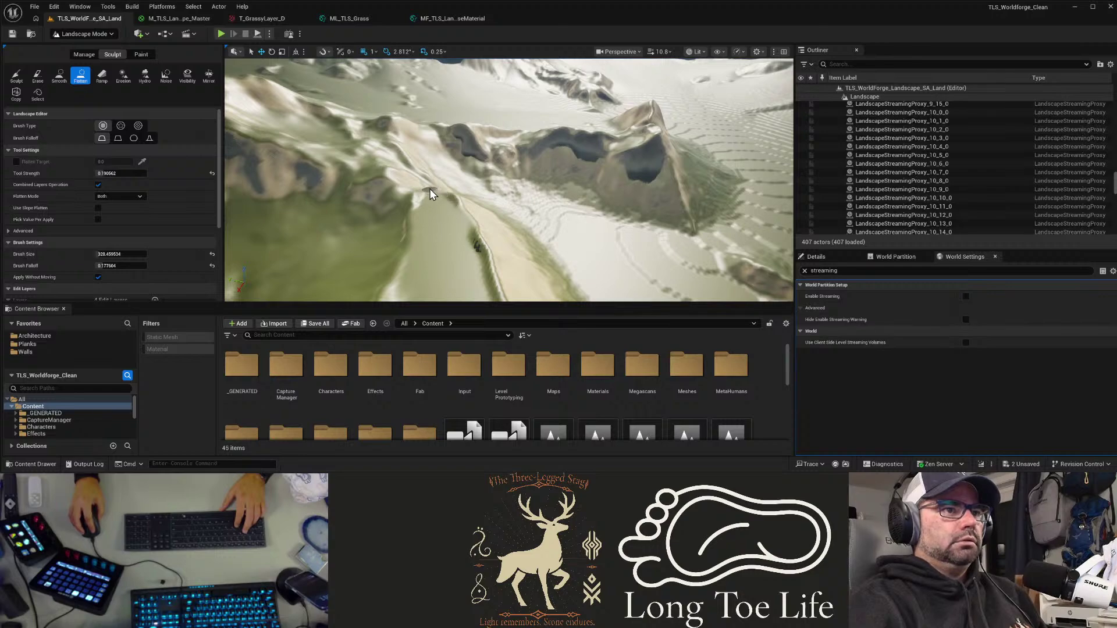
Step: Return to Selection mode and add a cube on the flattened ground beside the ridge
right_drag(424, 232, 518, 259)
right_drag(420, 282, 428, 222)
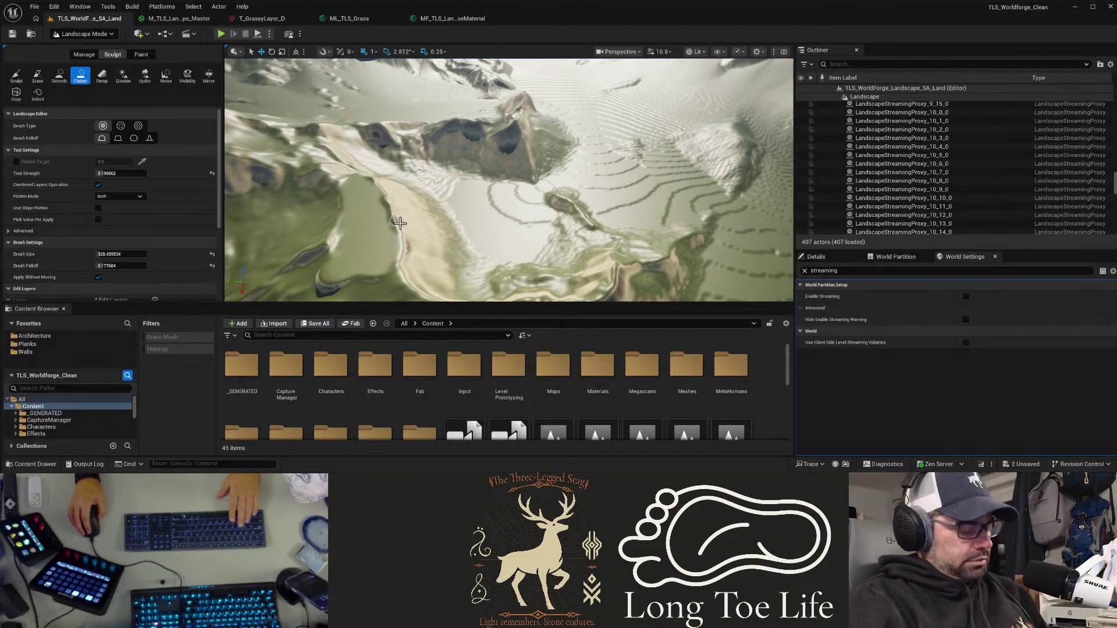
right_drag(399, 223, 475, 202)
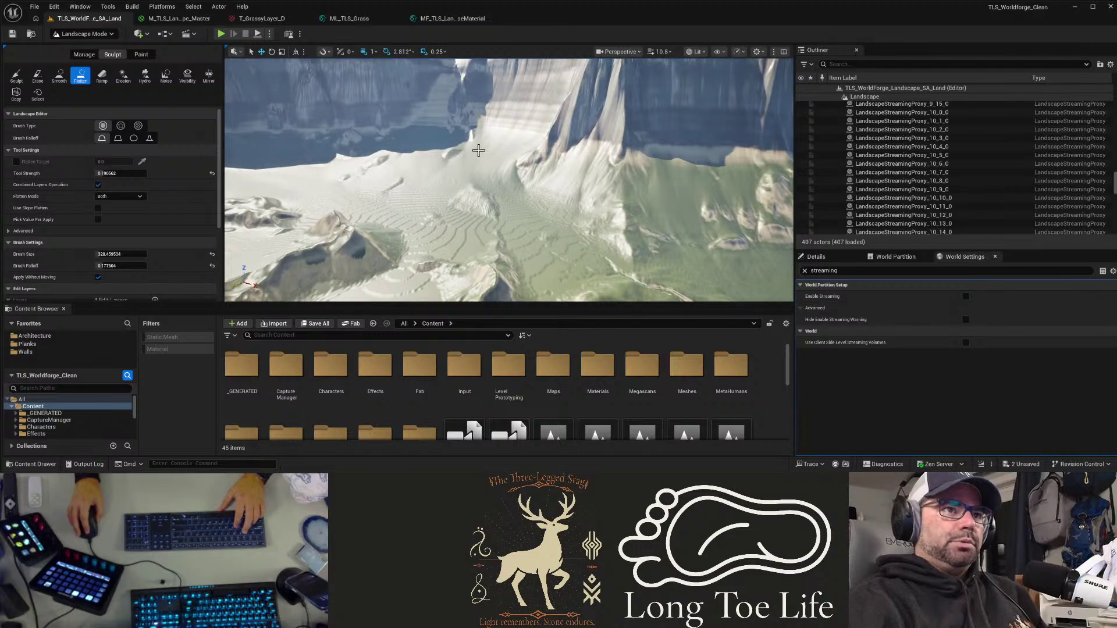
right_drag(478, 150, 416, 197)
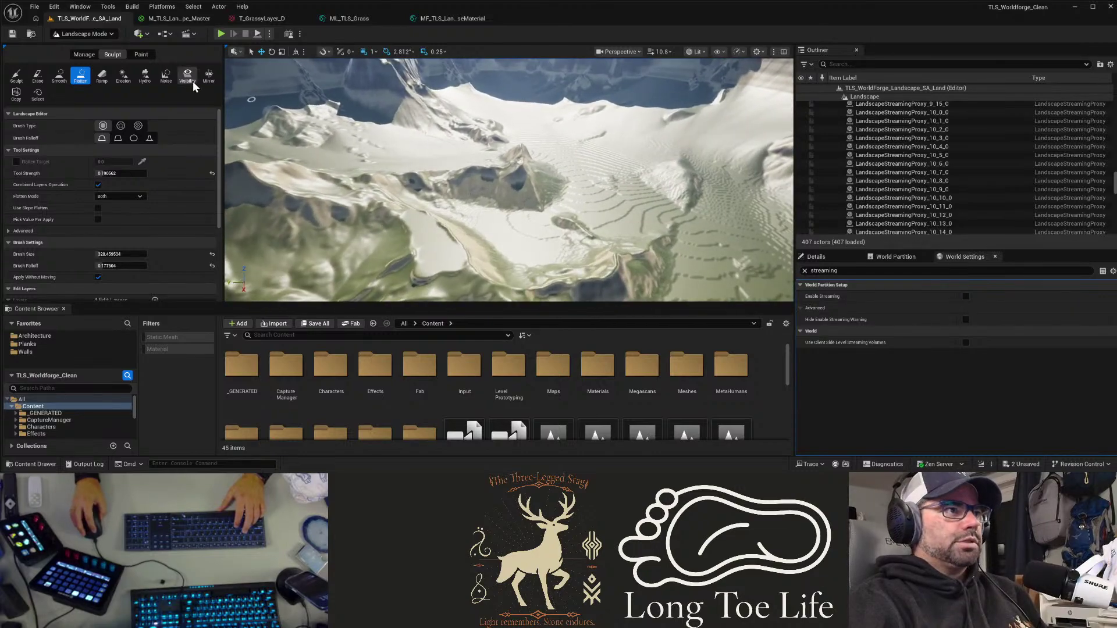
click(99, 35)
click(99, 48)
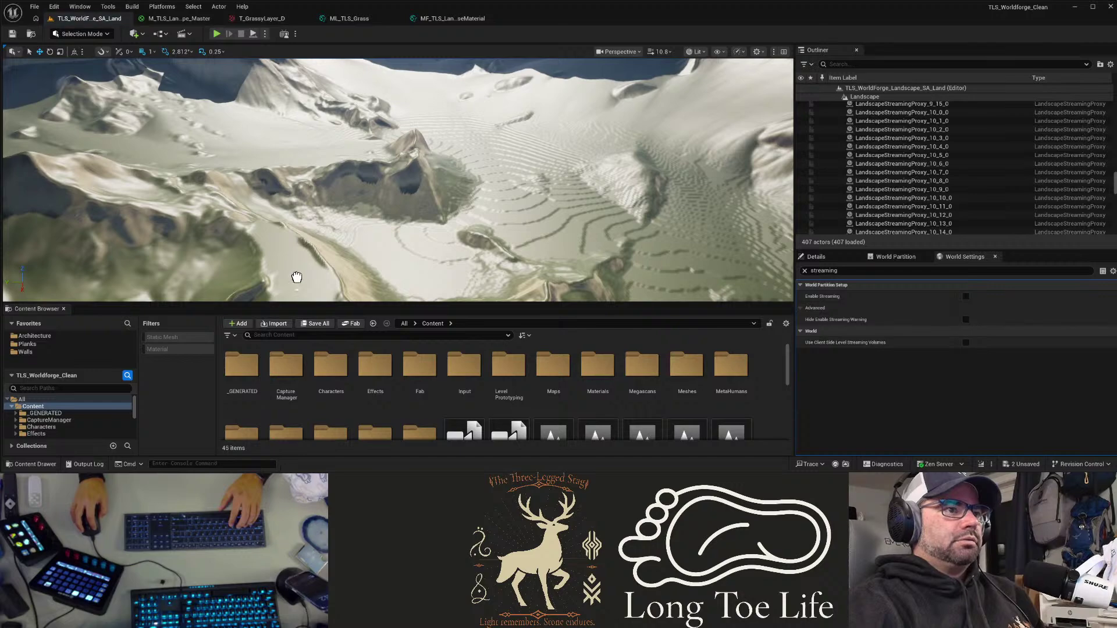
key(ctrl+v)
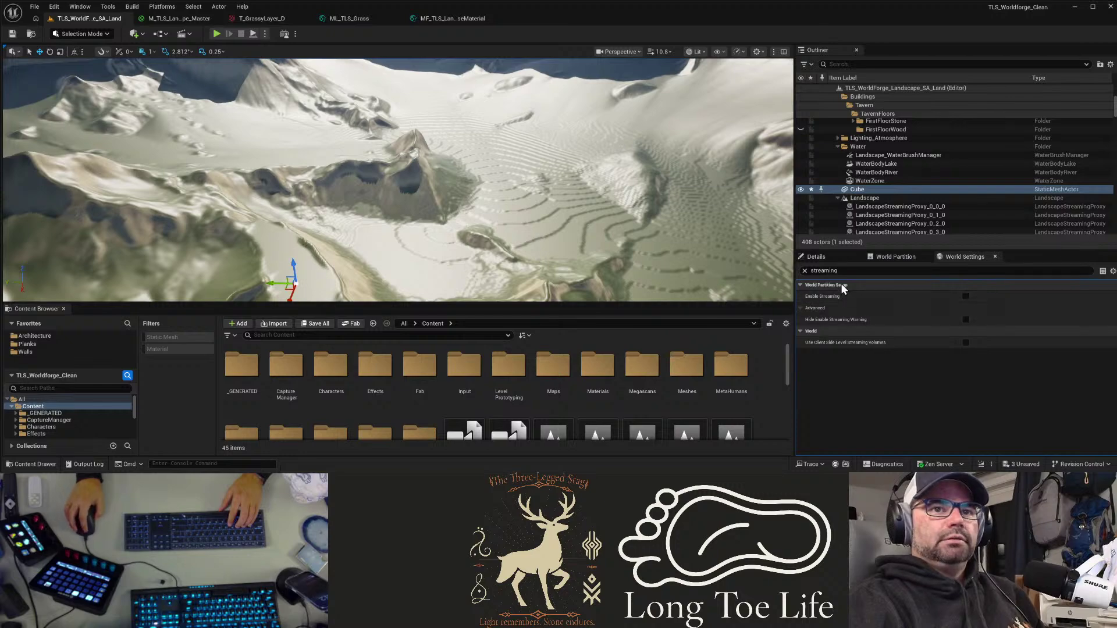
Step: Set the cube's scale to 10 on all three axes in its details
click(830, 260)
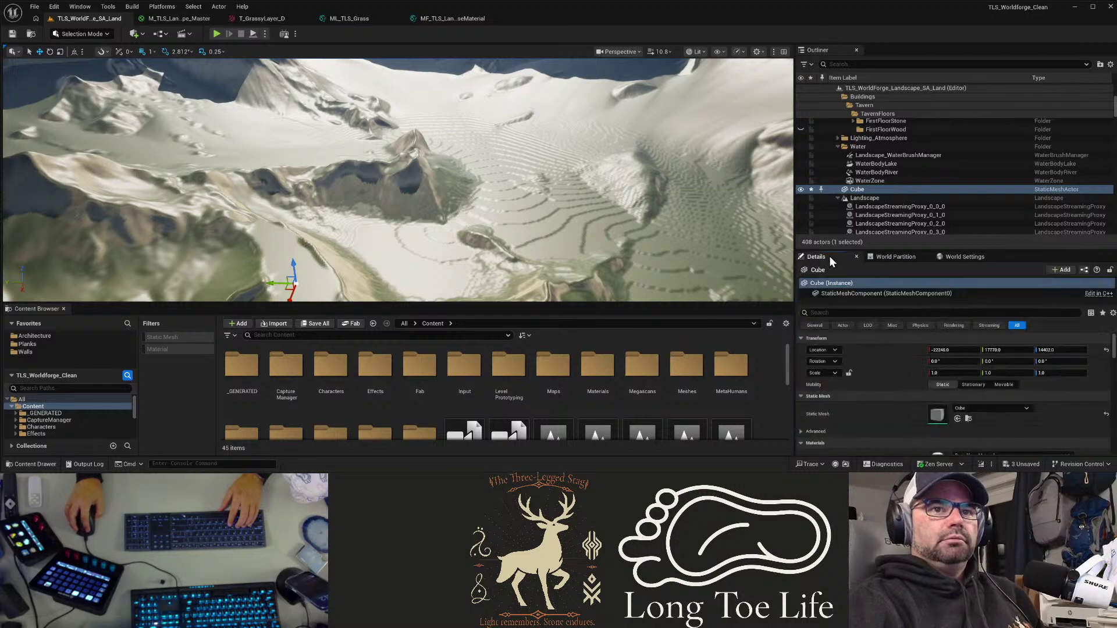
click(952, 373)
text(10)
key(Tab)
text(10)
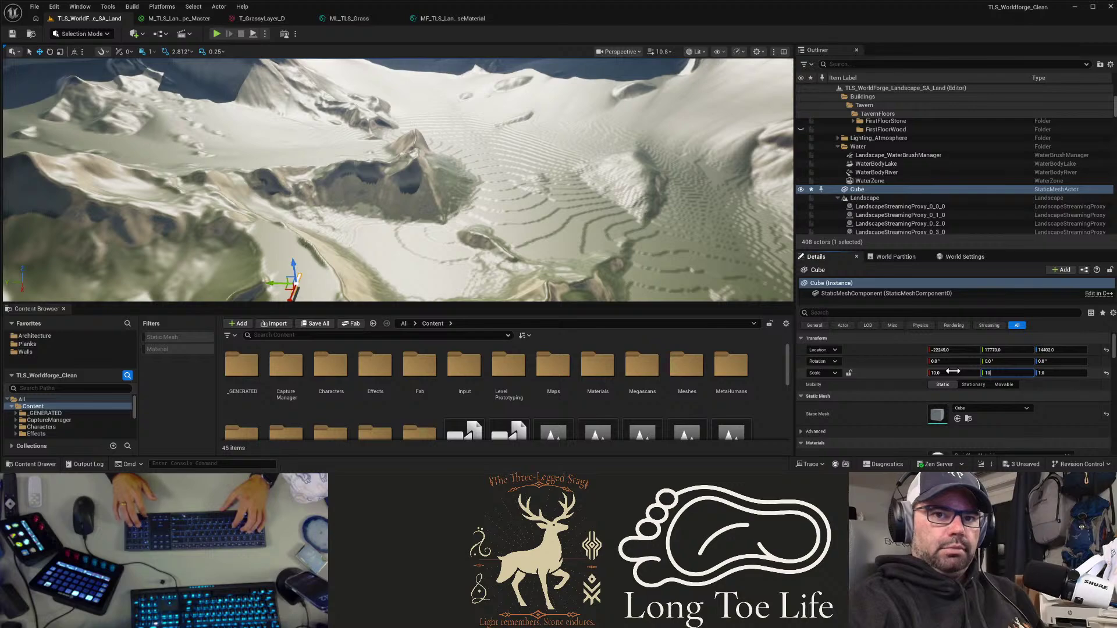
key(Tab)
text(10)
key(Return)
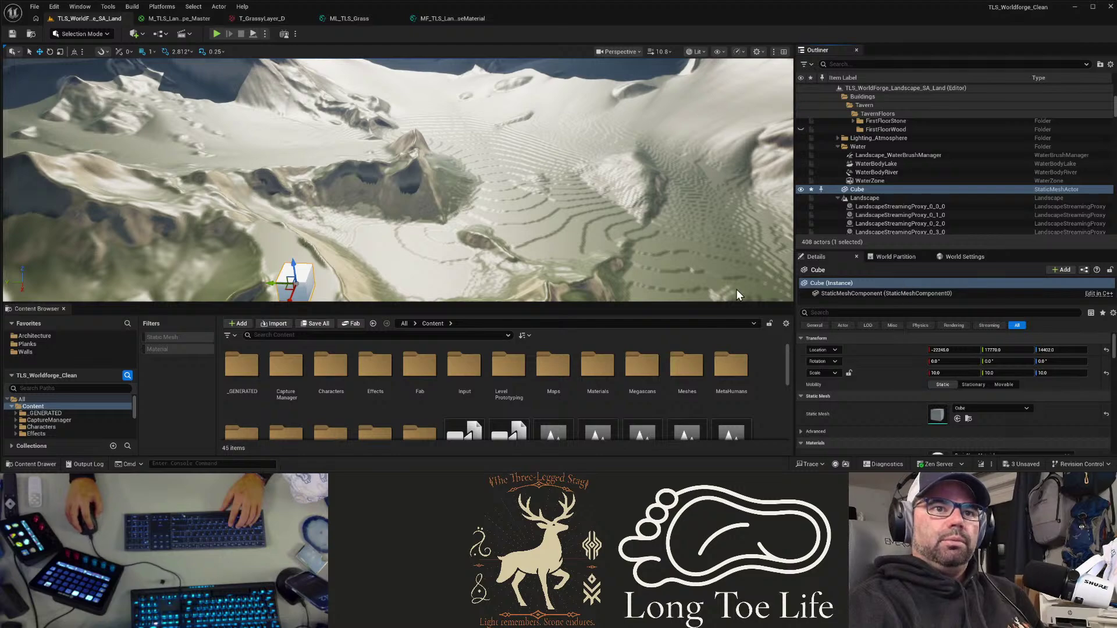
Step: Rename the cube as Farmhouse_Block
key(F2)
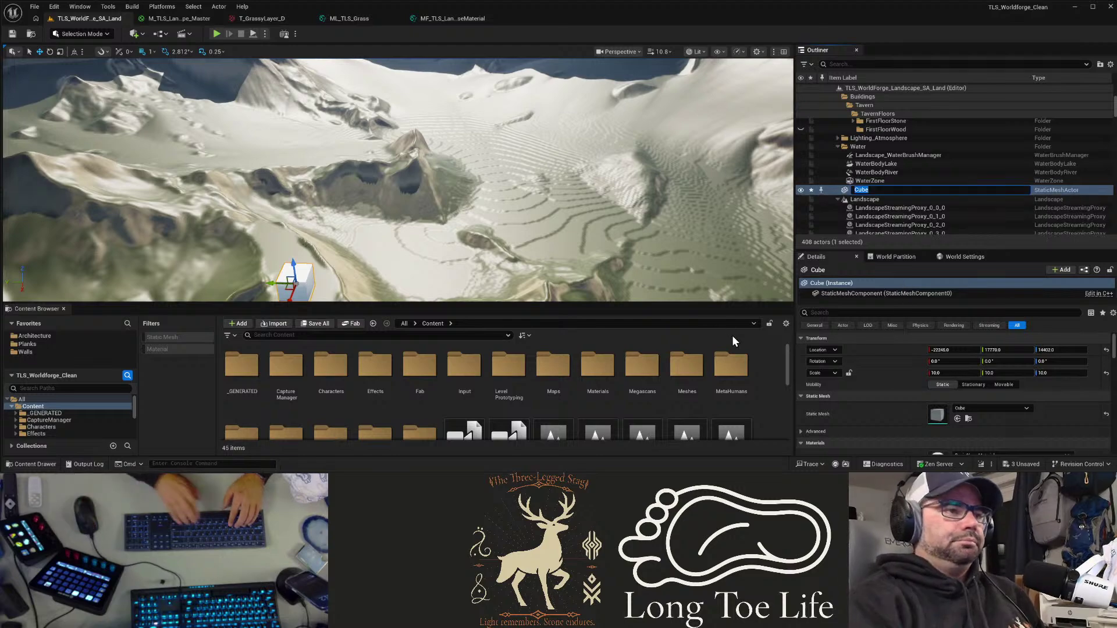
text(Fa)
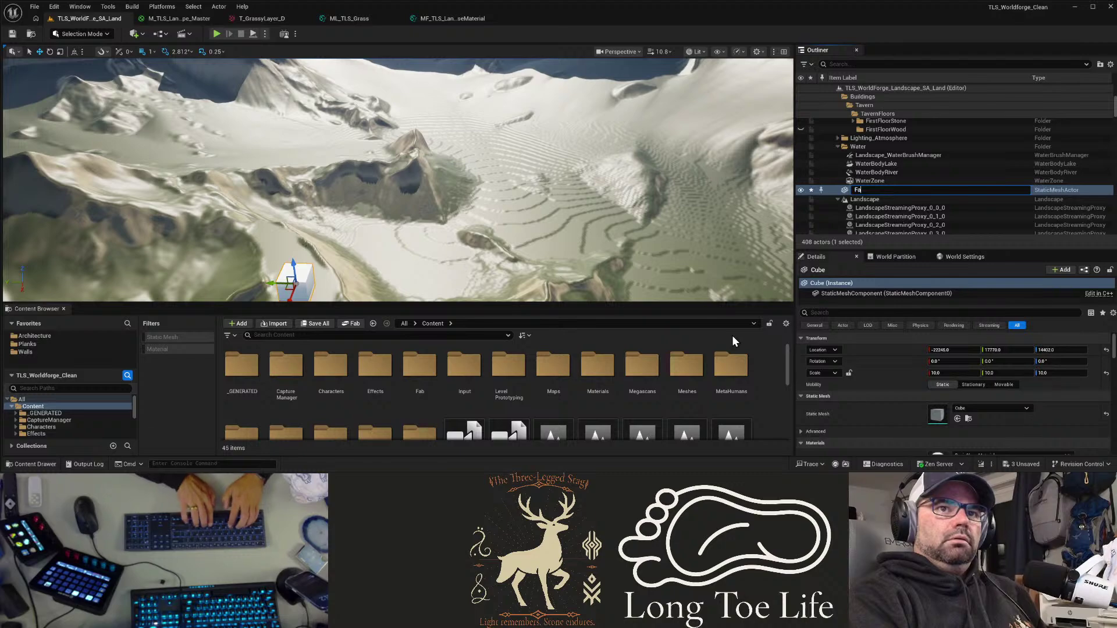
text(rmhouse B)
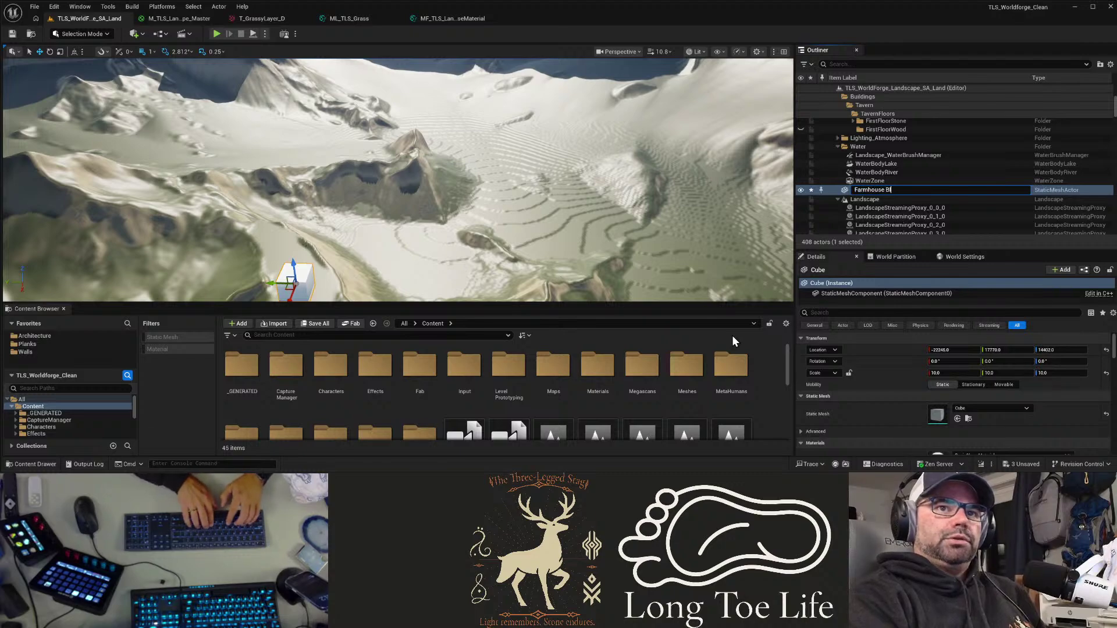
text(l)
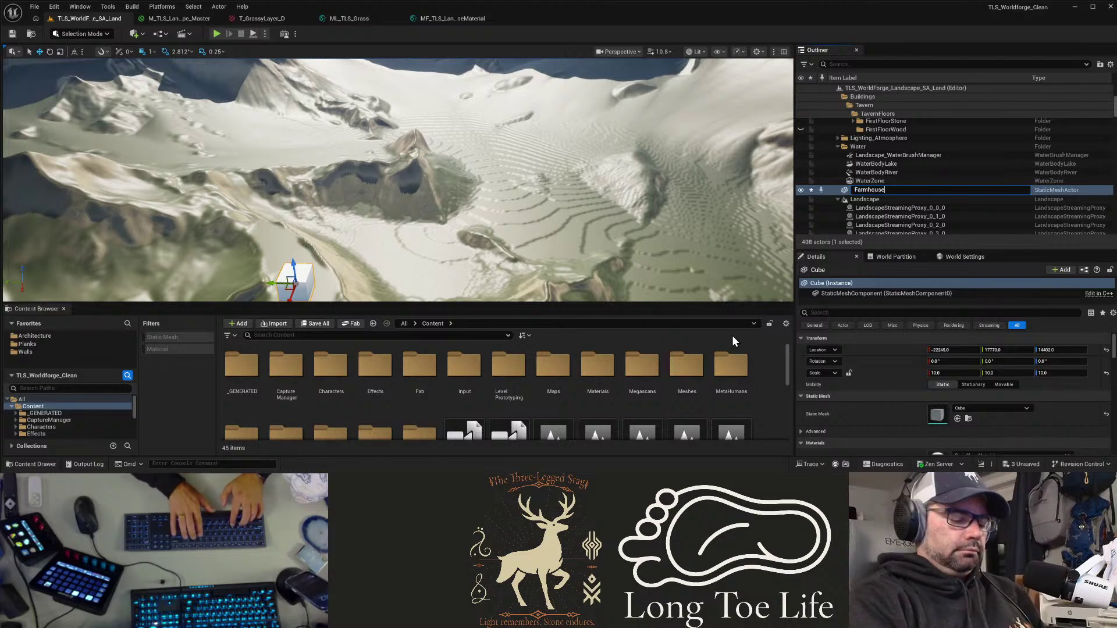
text(ock)
key(Return)
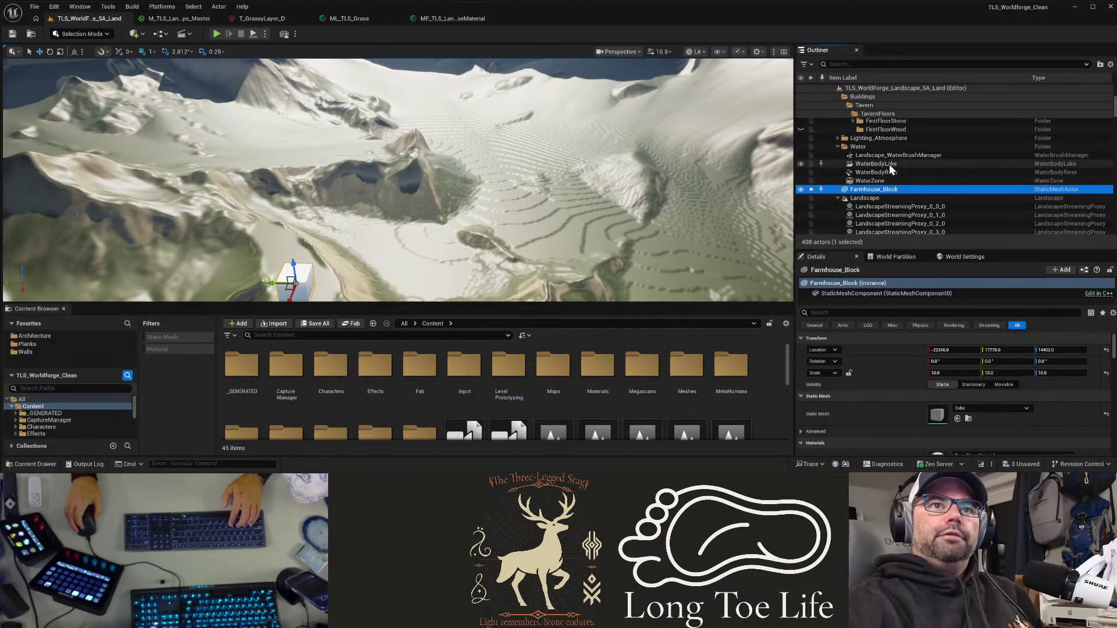
Step: Collapse the bunkhouse foundation and stair folders and create a BlockOuts subfolder inside the Buildings folder
scroll(889, 169, up, 5)
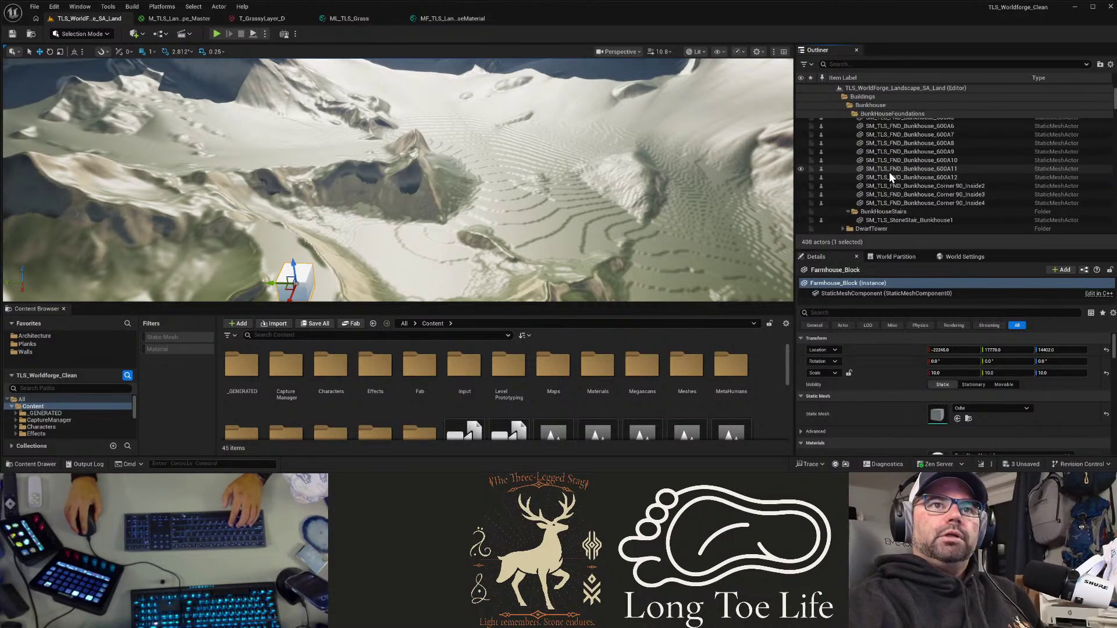
click(848, 114)
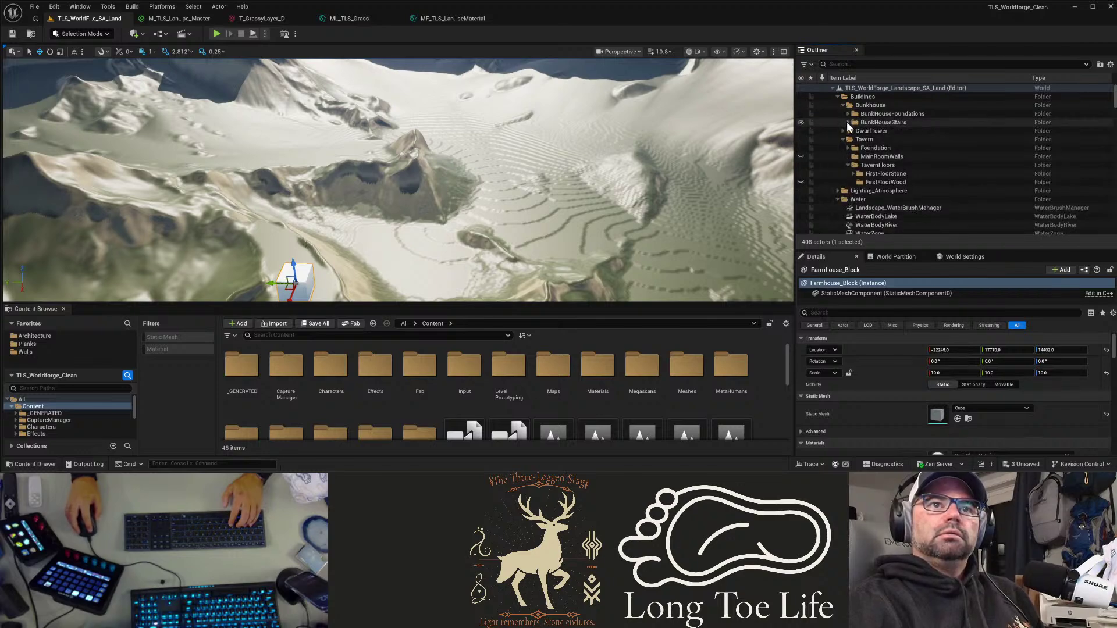
click(847, 122)
click(856, 95)
right_click(857, 97)
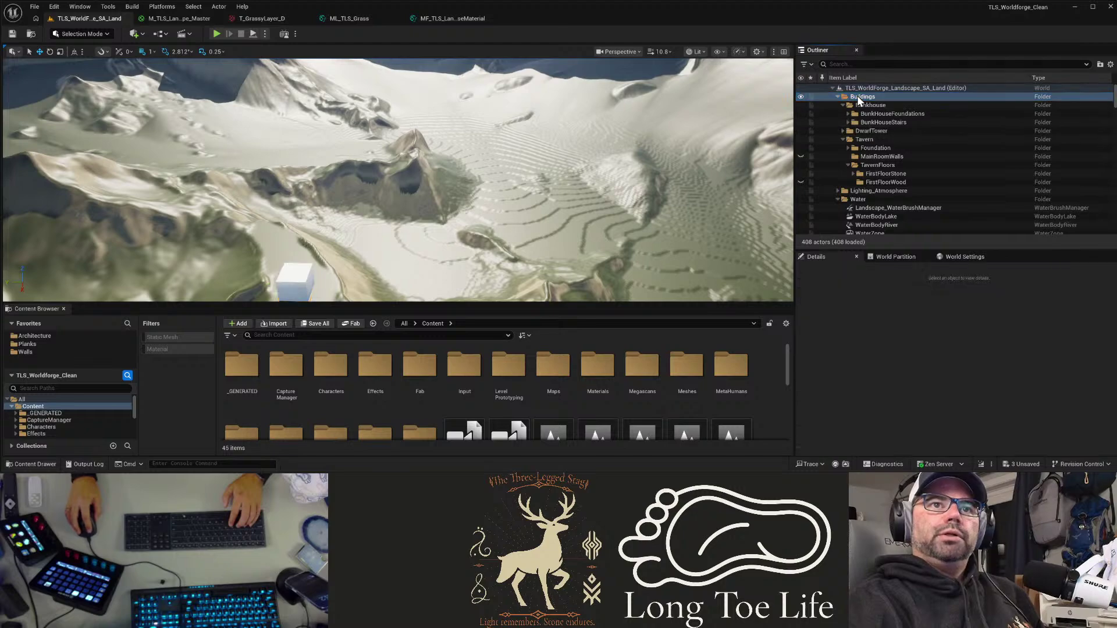
click(888, 122)
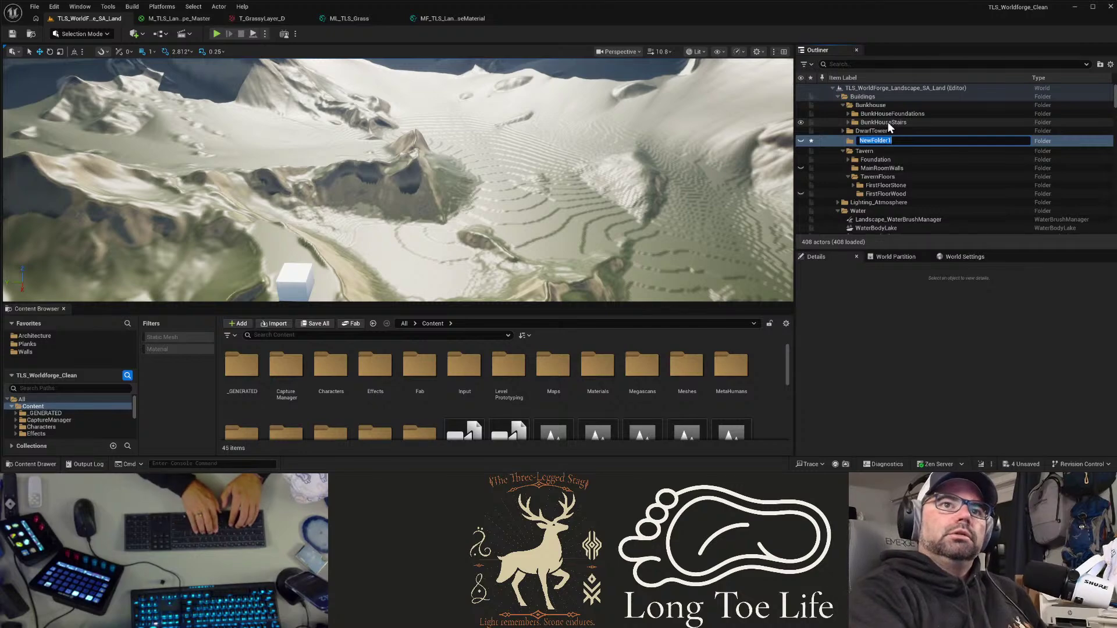
text(Bloc)
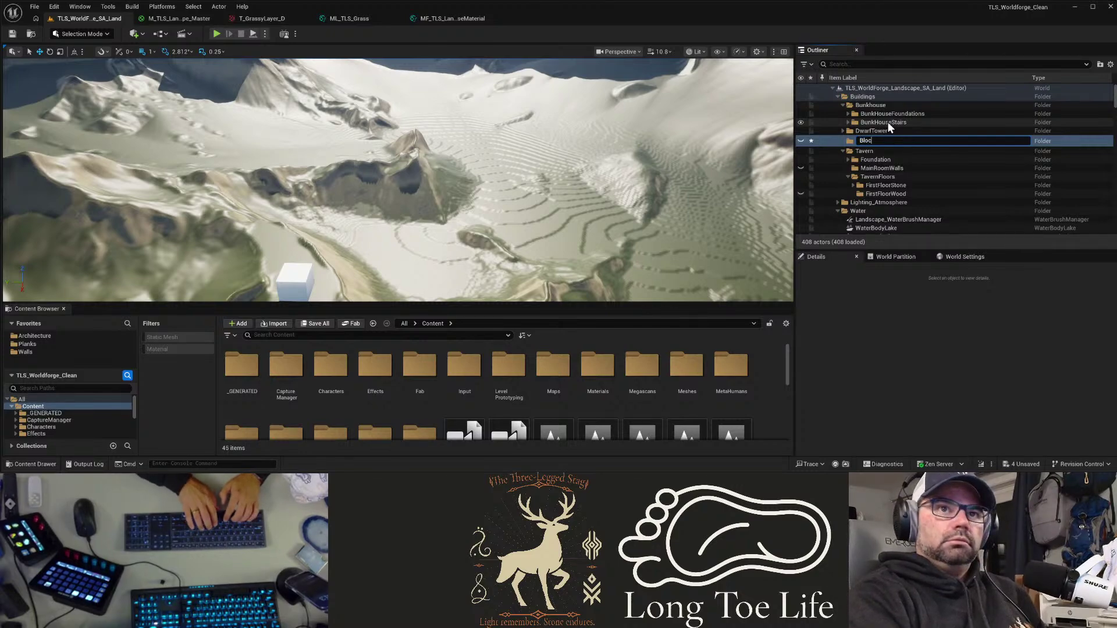
text(kOuts)
key(Return)
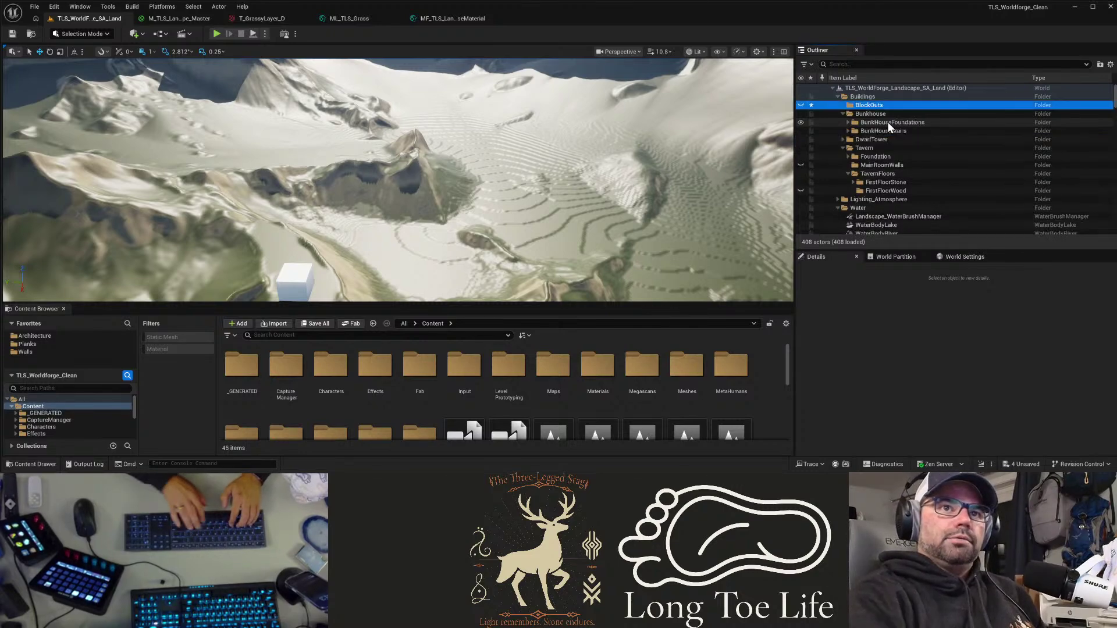
scroll(885, 217, down, 3)
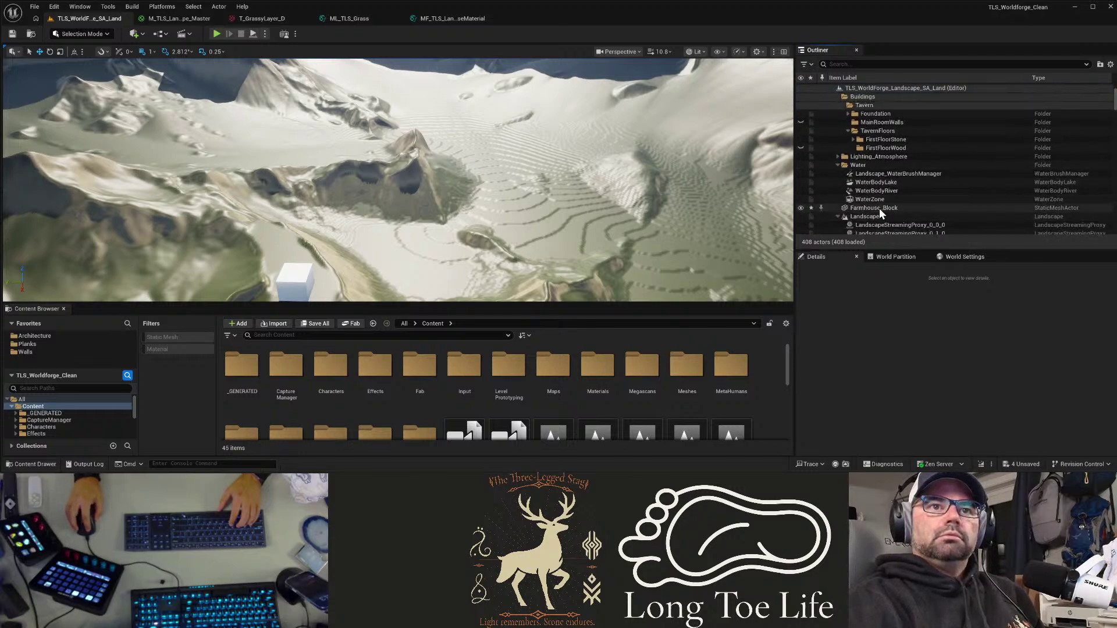
Step: Move Farmhouse_Block into the BlockOuts folder under Buildings
click(878, 207)
scroll(871, 141, up, 3)
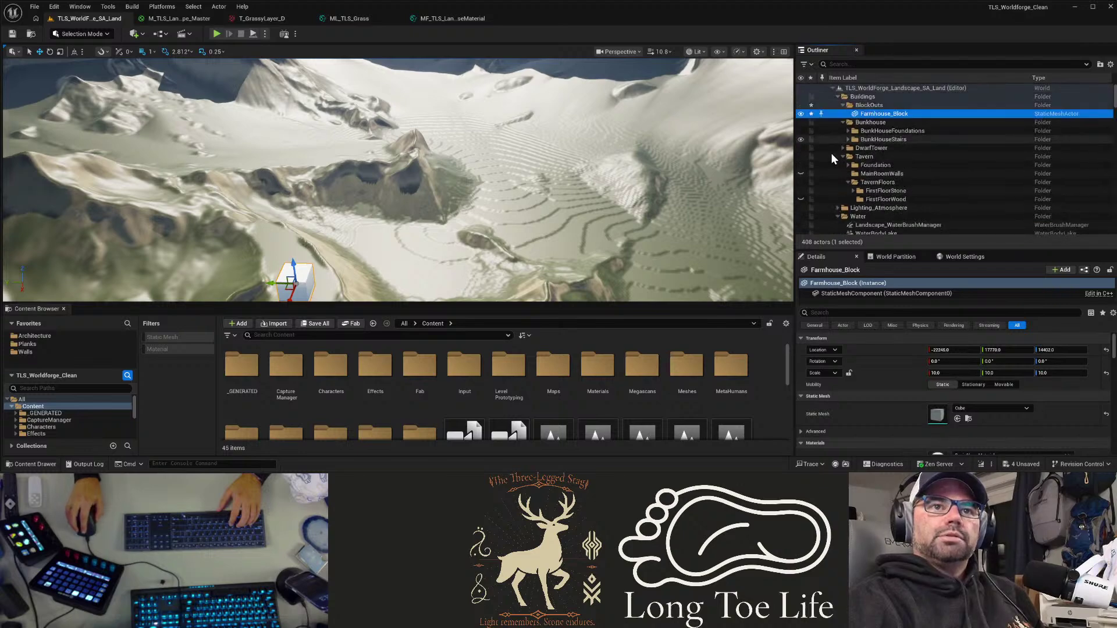
Step: Collapse the Water folder, the Landscape actor, and the TavernFloors, Tavern and Bunkhouse folders to tidy the actor hierarchy
scroll(838, 174, down, 1)
scroll(845, 206, down, 2)
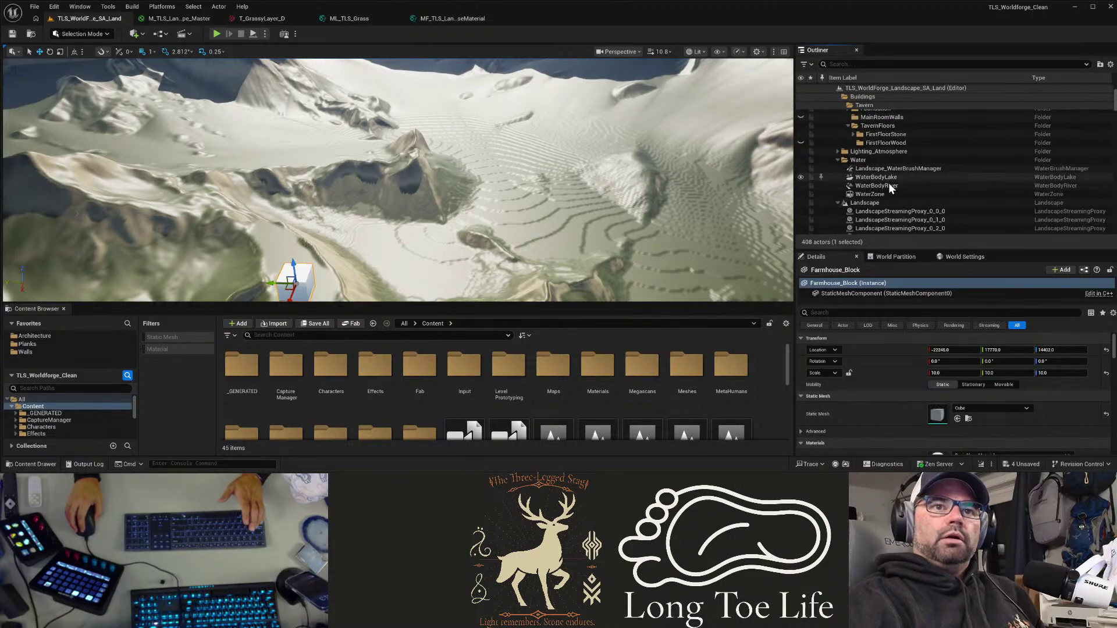
click(838, 160)
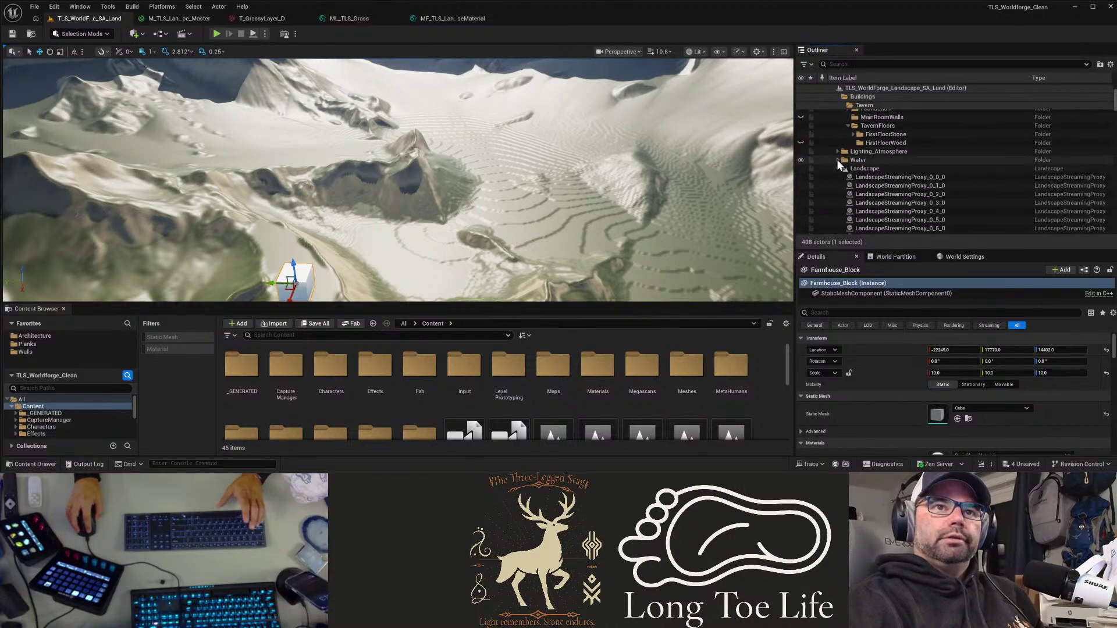
click(838, 169)
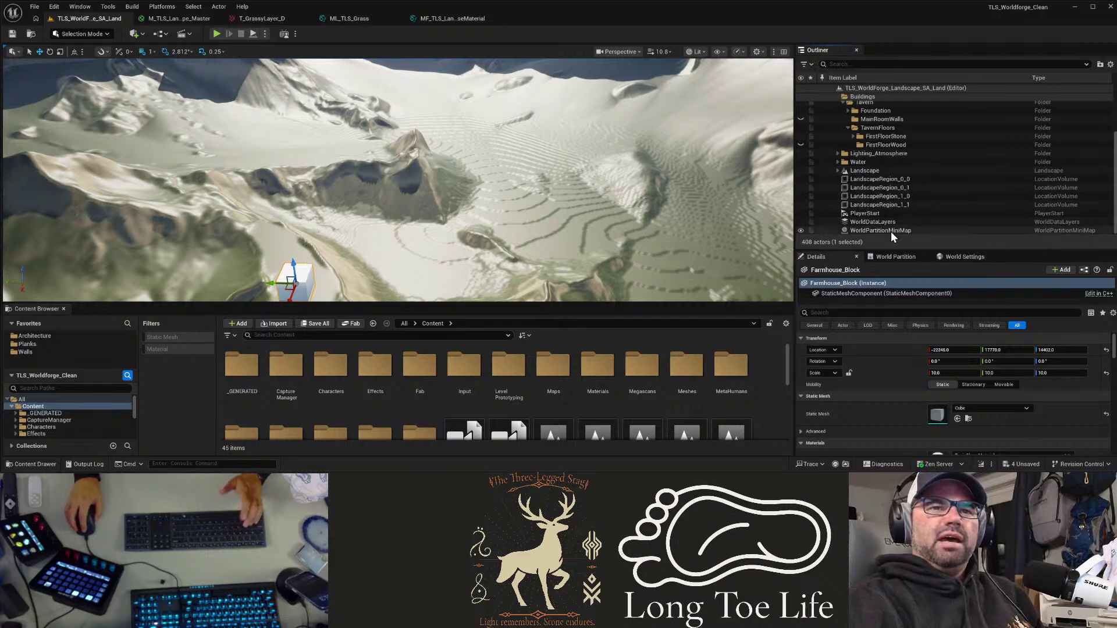
scroll(883, 201, up, 3)
scroll(875, 195, up, 1)
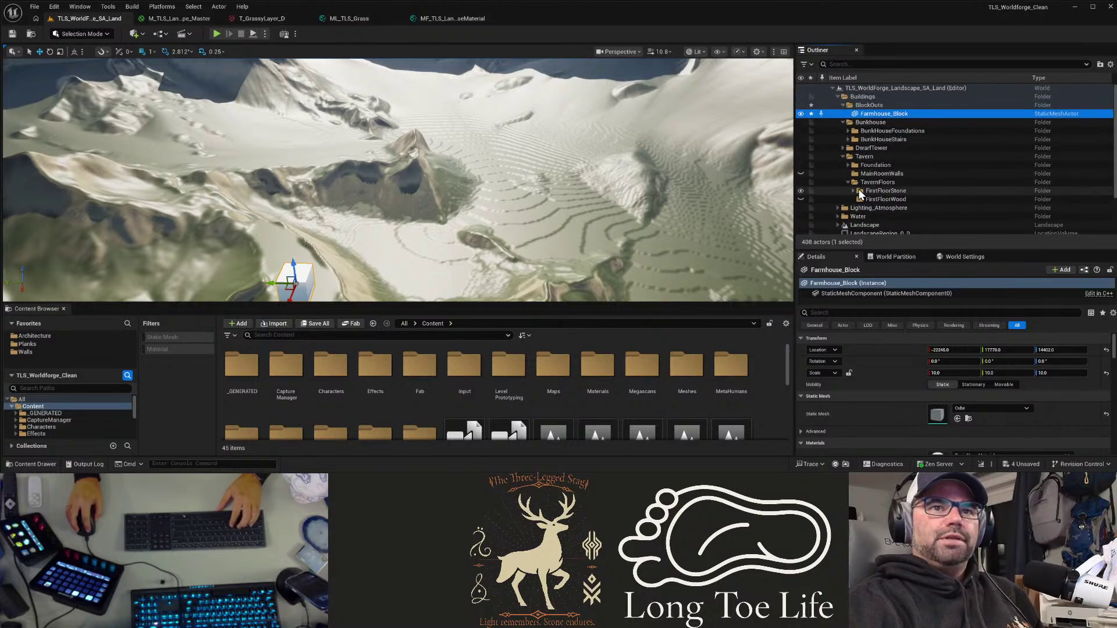
click(848, 182)
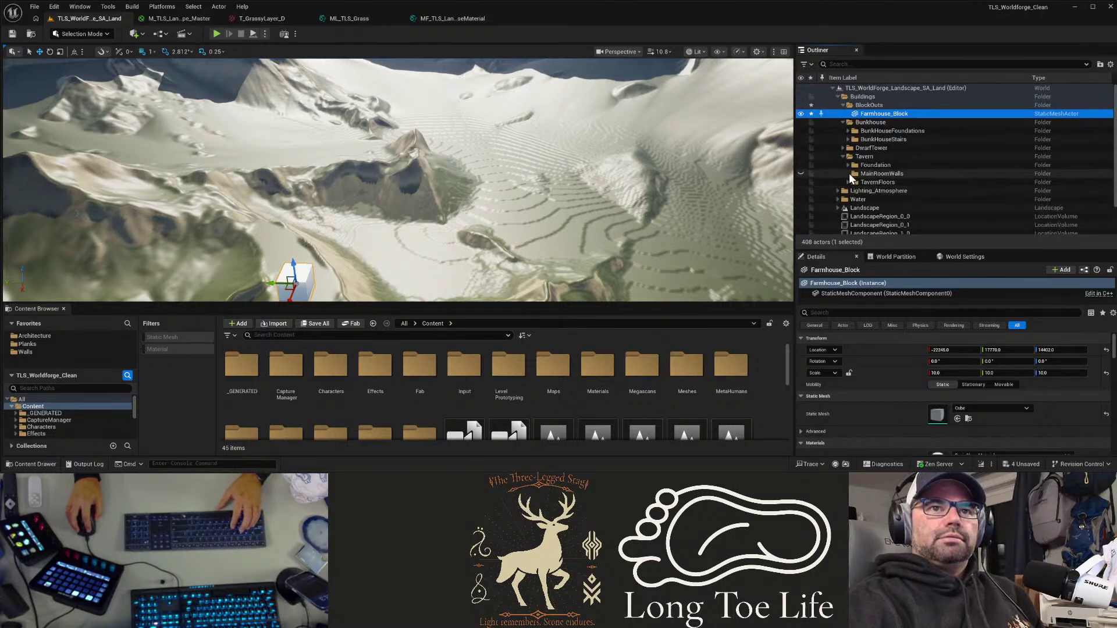
click(842, 155)
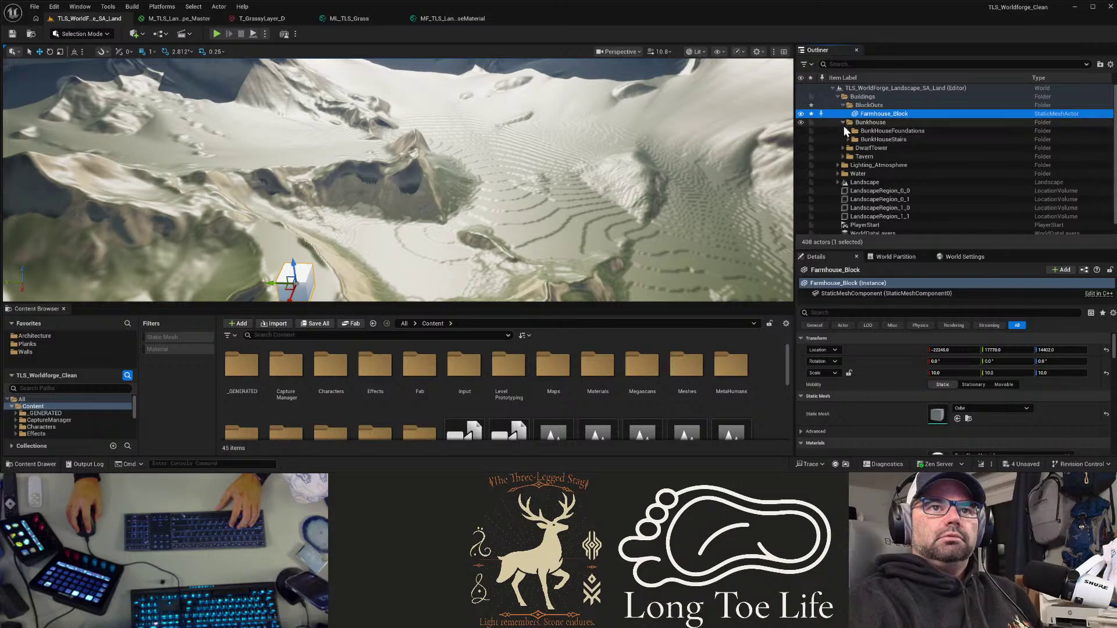
click(842, 122)
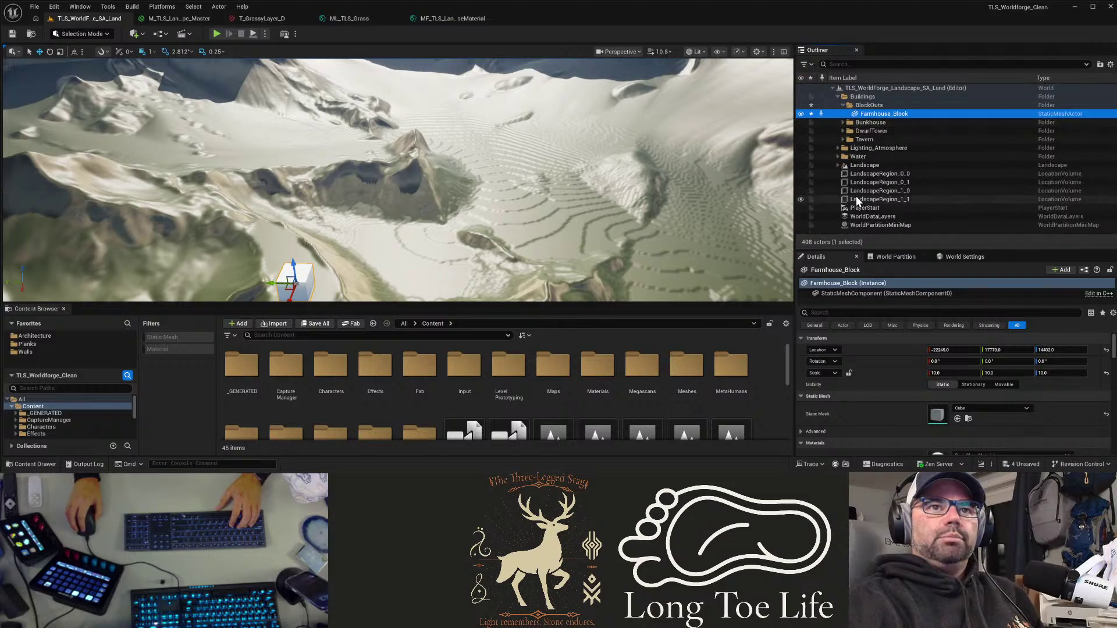
Step: Add a cube on the grass at the base of the cliff wall and set its scale to 20, 10, 20
key(s)
mouse_move(323, 166)
right_down()
mouse_move(322, 233)
mouse_move(256, 239)
mouse_move(273, 227)
mouse_move(297, 239)
mouse_move(465, 226)
mouse_move(483, 238)
mouse_move(512, 221)
mouse_move(322, 166)
right_up()
key(w)
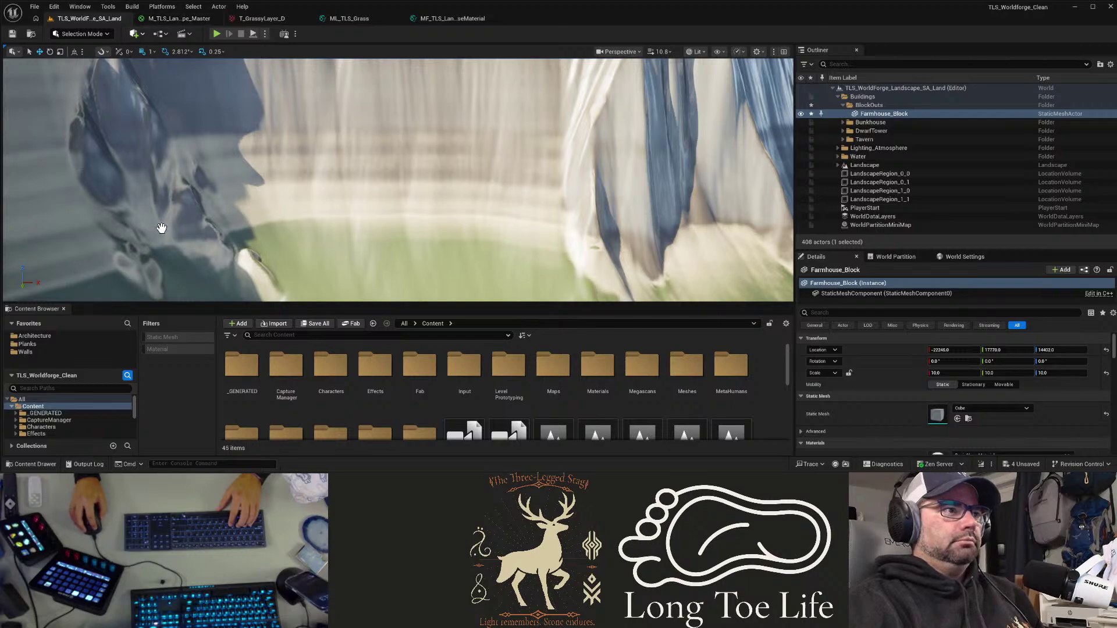
drag(161, 228, 403, 214)
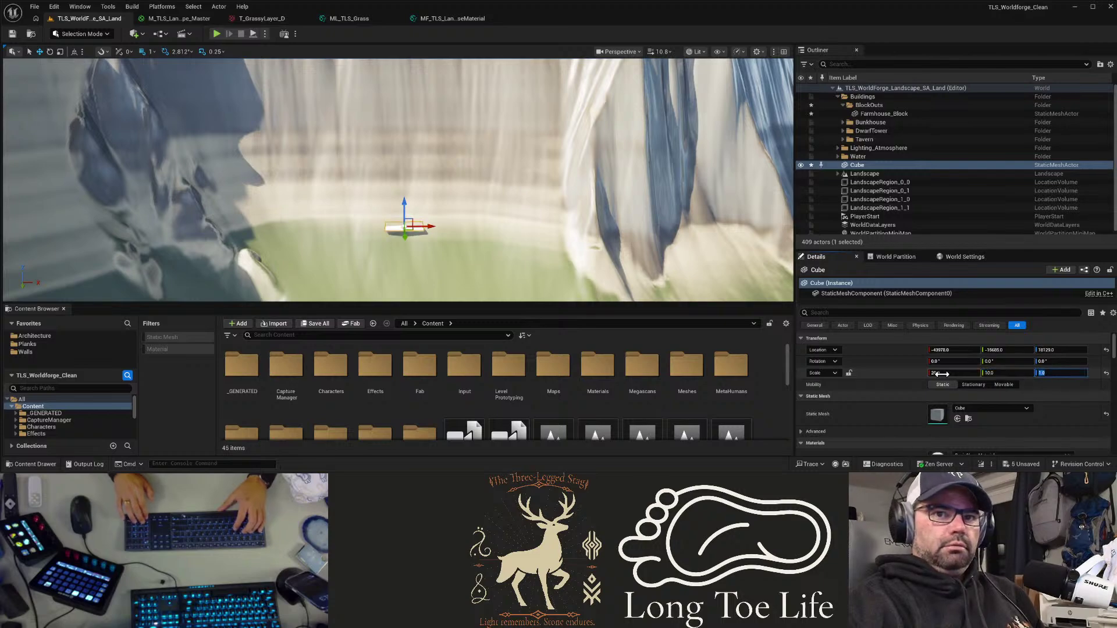
text(20)
key(Return)
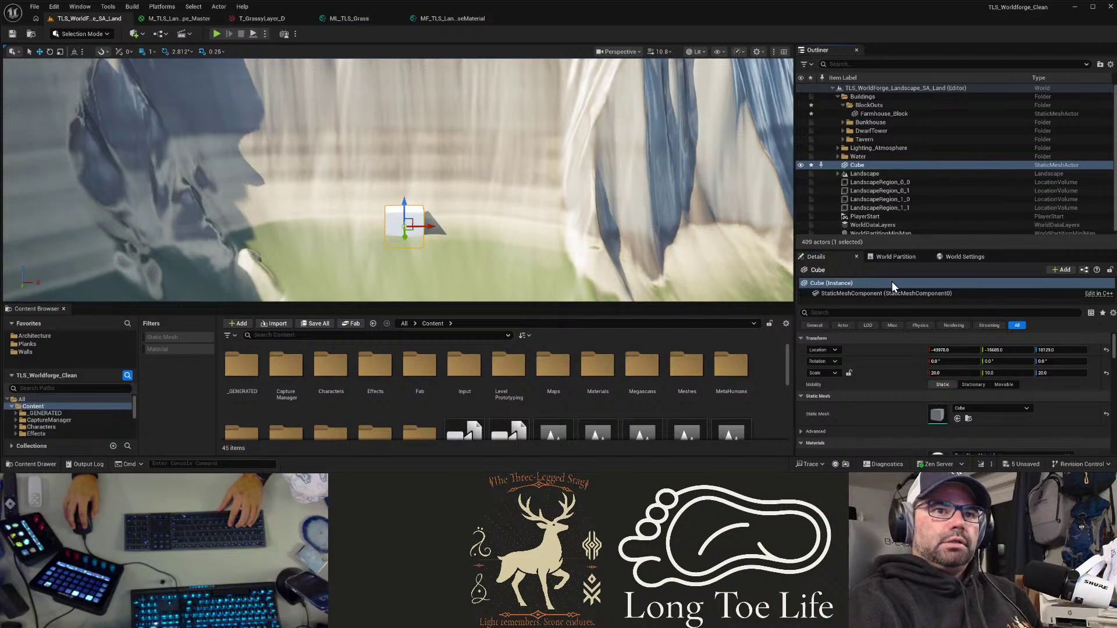
Step: Rename the cliff-base cube as Dwarf_Entrence_Main
key(F2)
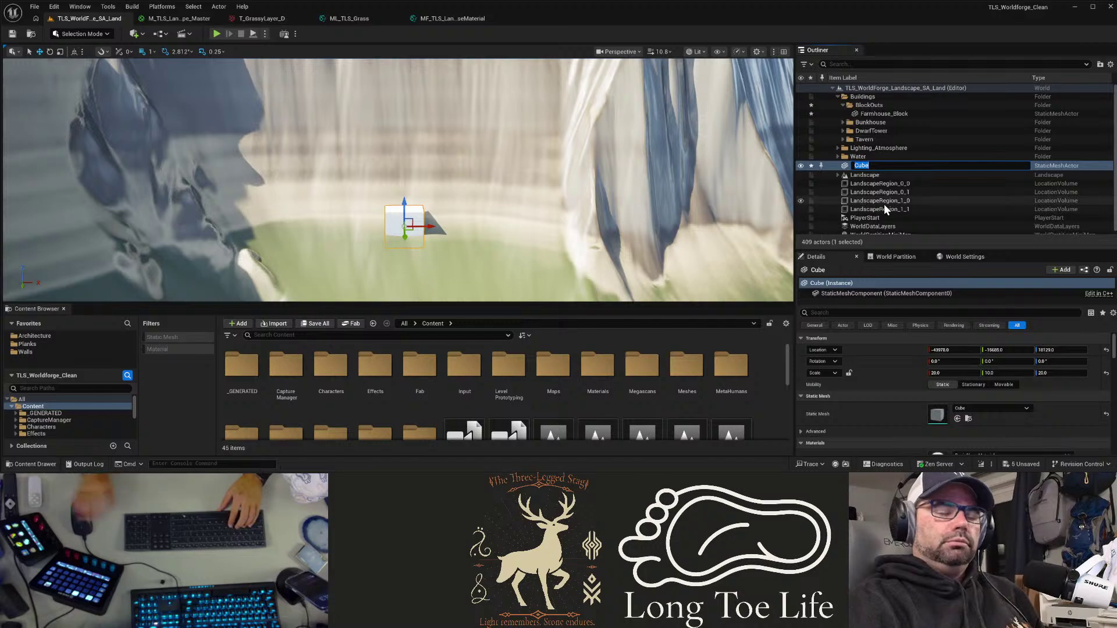
text(Dwa)
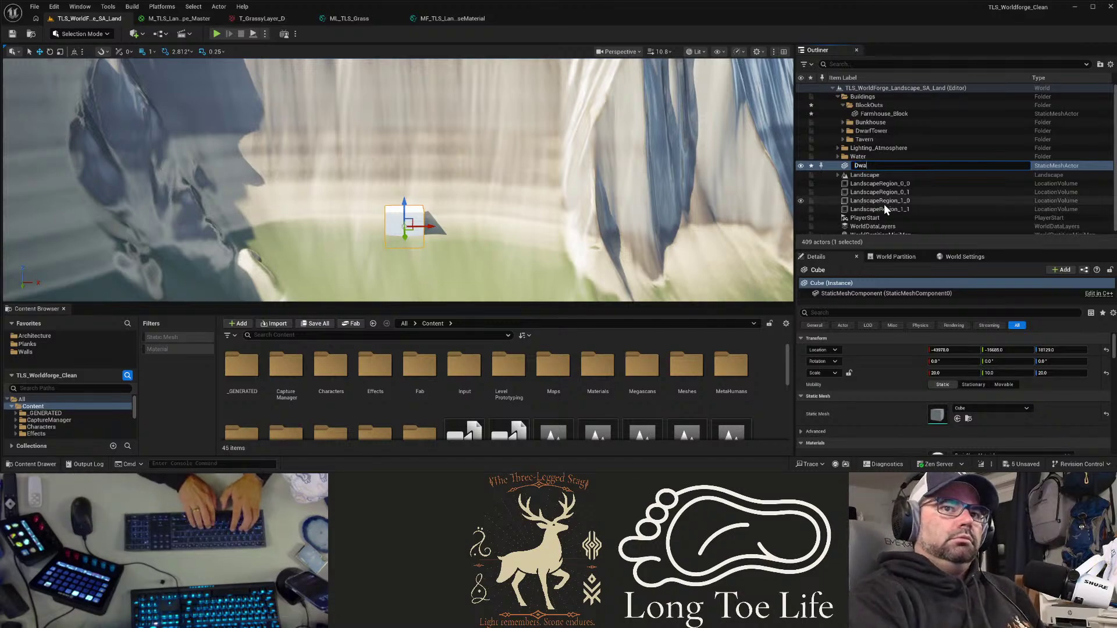
text(rf_E)
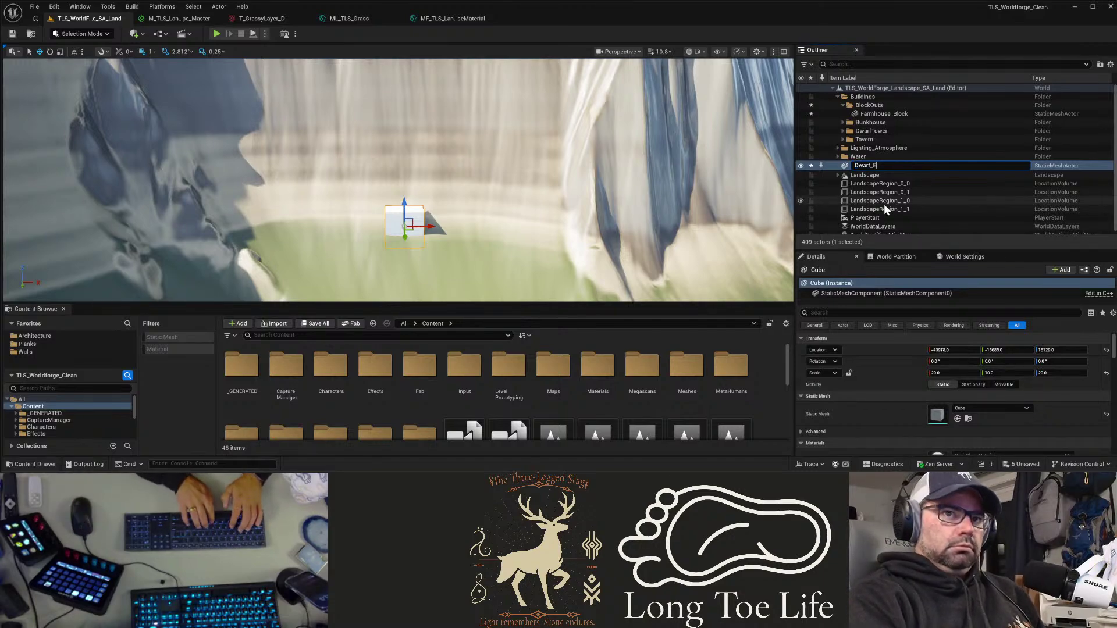
text(ntrence)
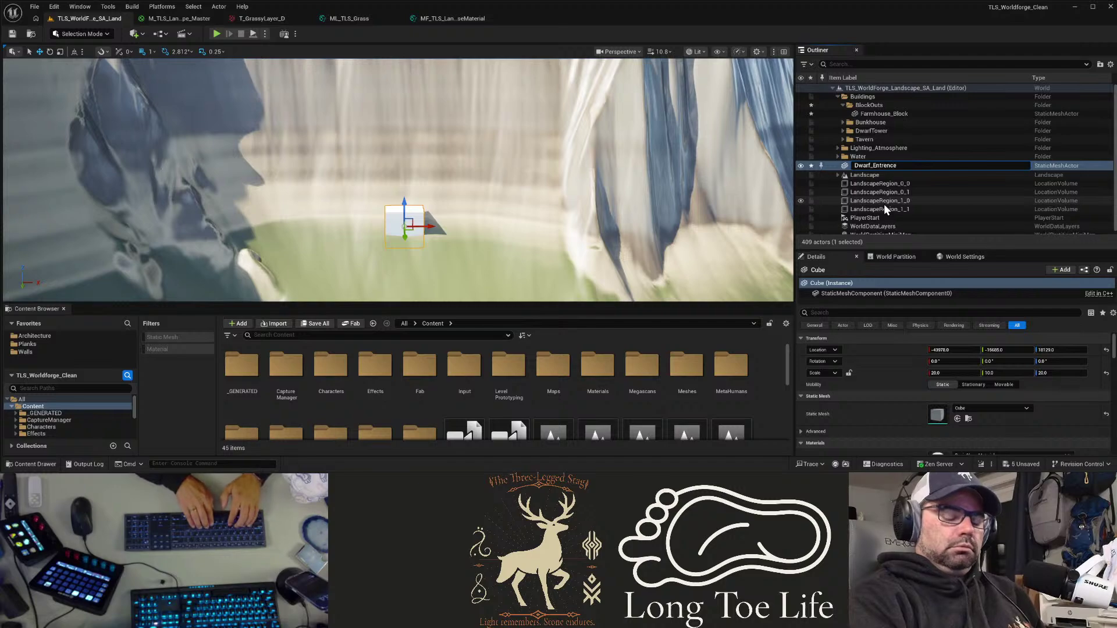
text(_Main)
key(Return)
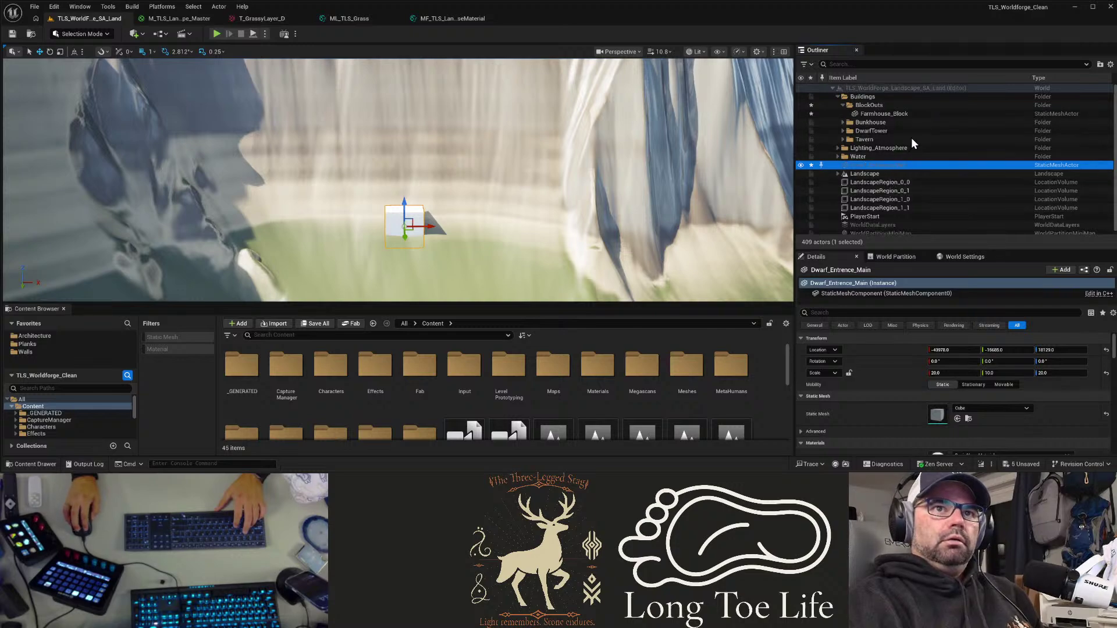
Step: File Dwarf_Entrence_Main in the BlockOuts folder and raise the block out of the ground at the cliff base
drag(912, 138, 872, 105)
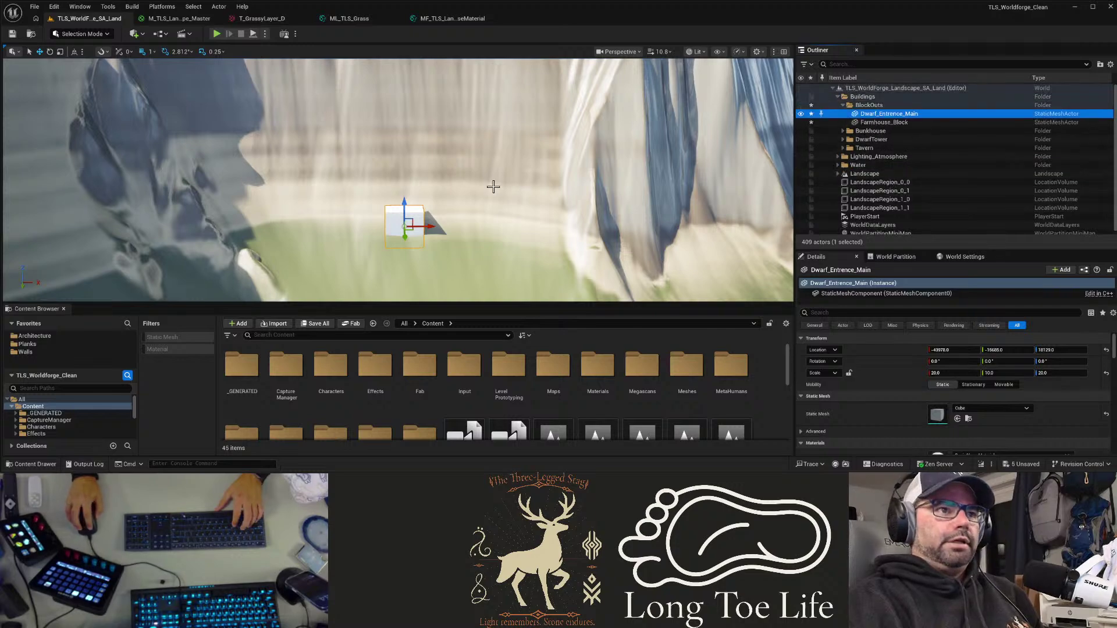
drag(414, 203, 404, 222)
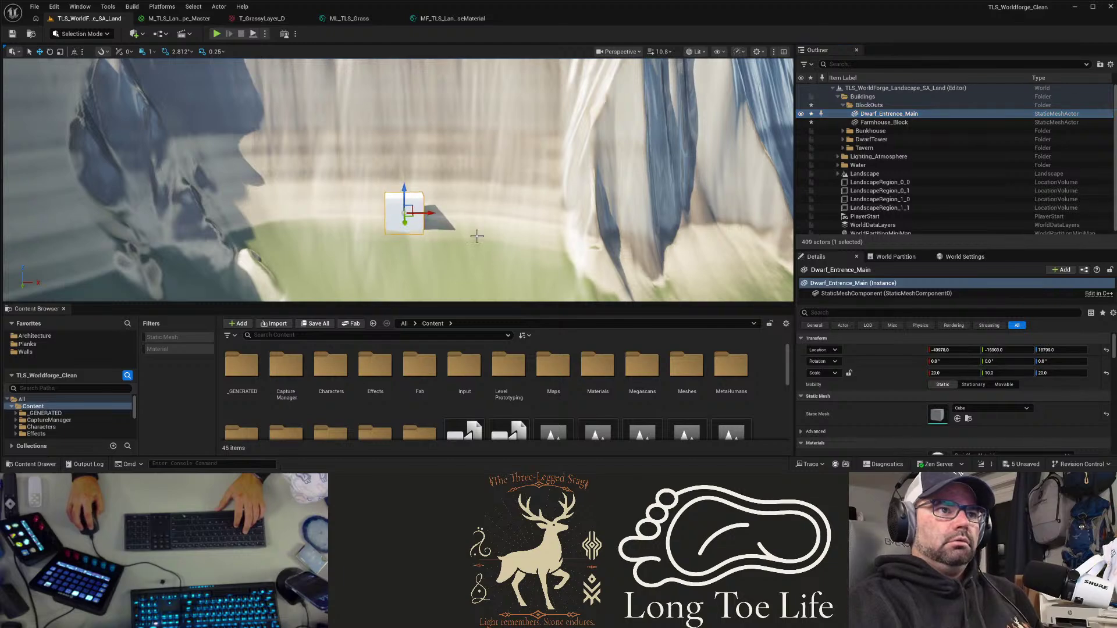
Step: Place a new Water Body River in the valley on the slope below the farmhouse block
right_drag(477, 236, 221, 221)
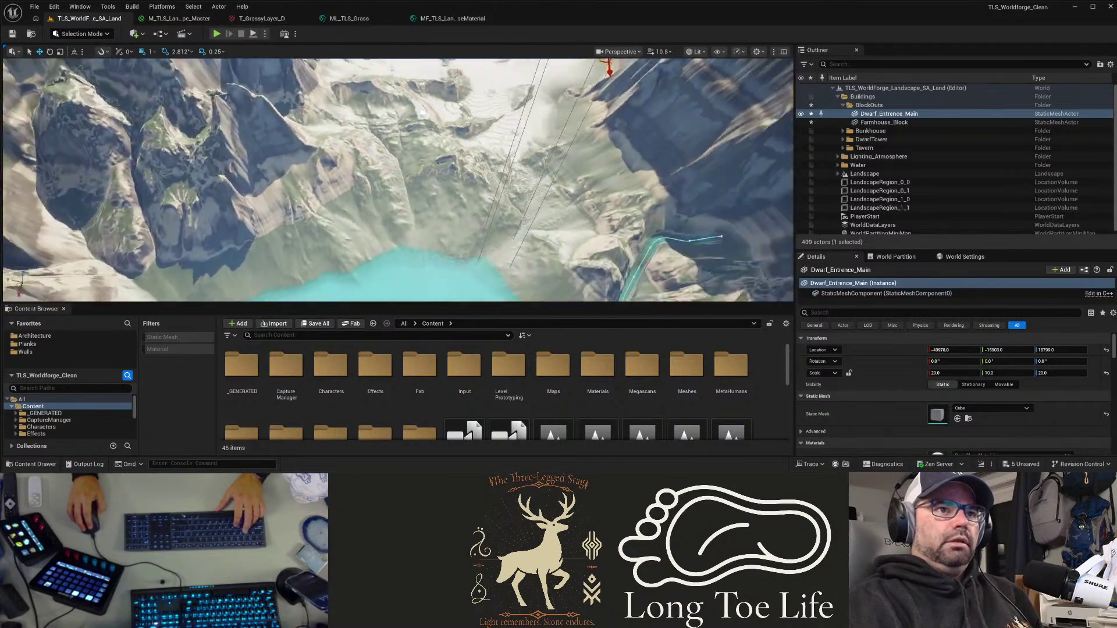
right_drag(411, 245, 482, 232)
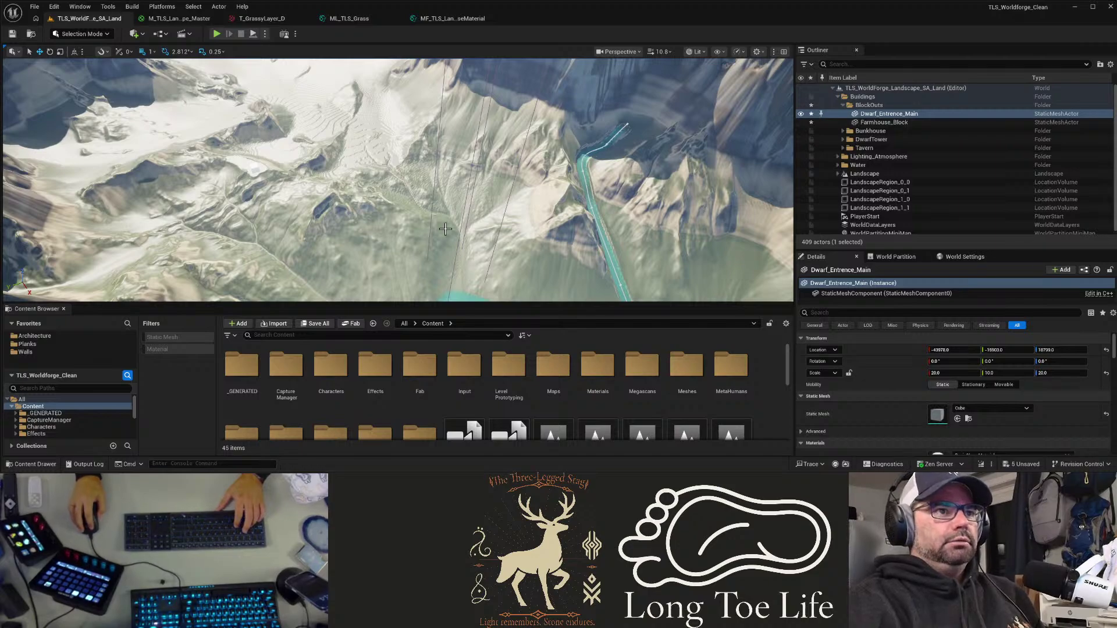
mouse_move(459, 235)
right_down()
mouse_move(459, 291)
mouse_move(459, 245)
mouse_move(424, 262)
mouse_move(460, 235)
right_up()
key(w)
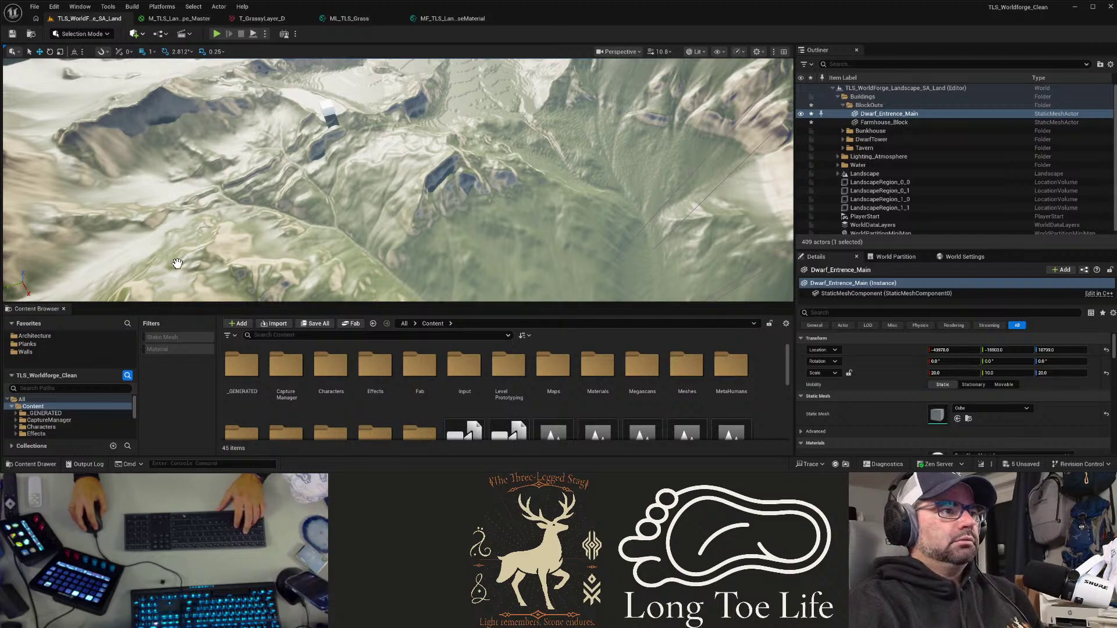
drag(168, 261, 325, 223)
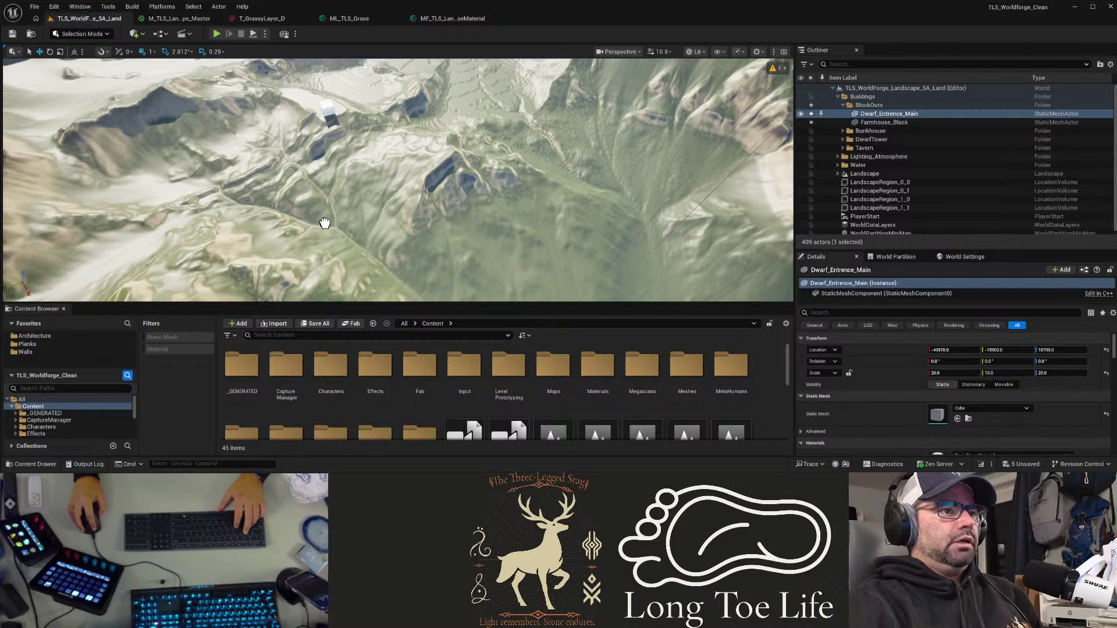
drag(335, 221, 335, 222)
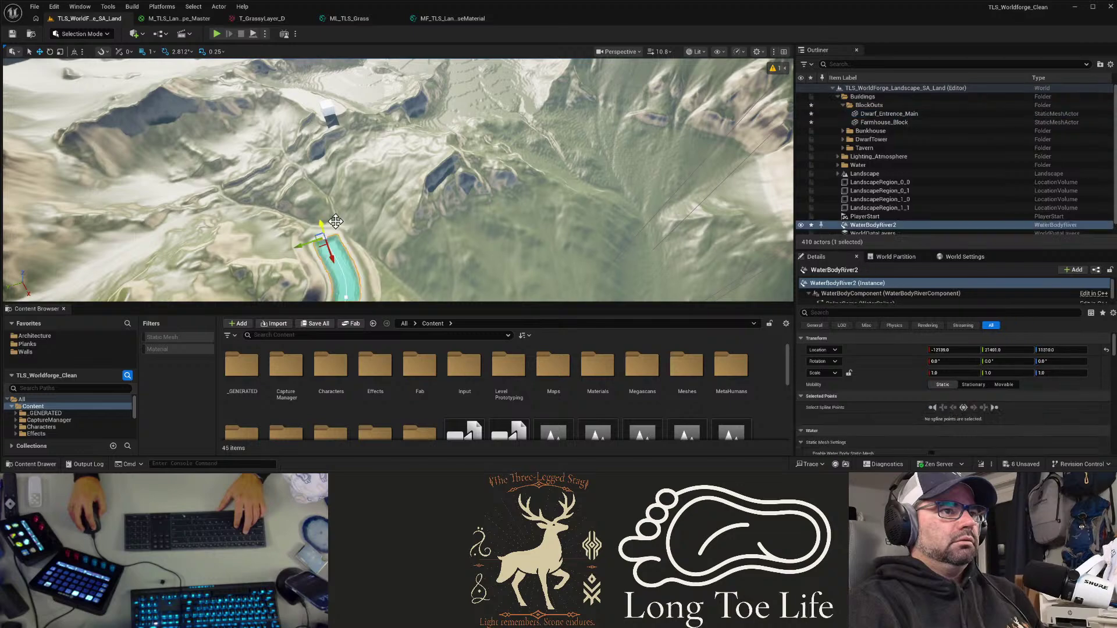
Step: Move the new river's end spline point across the slope to the lake's shoreline
right_drag(335, 222, 335, 274)
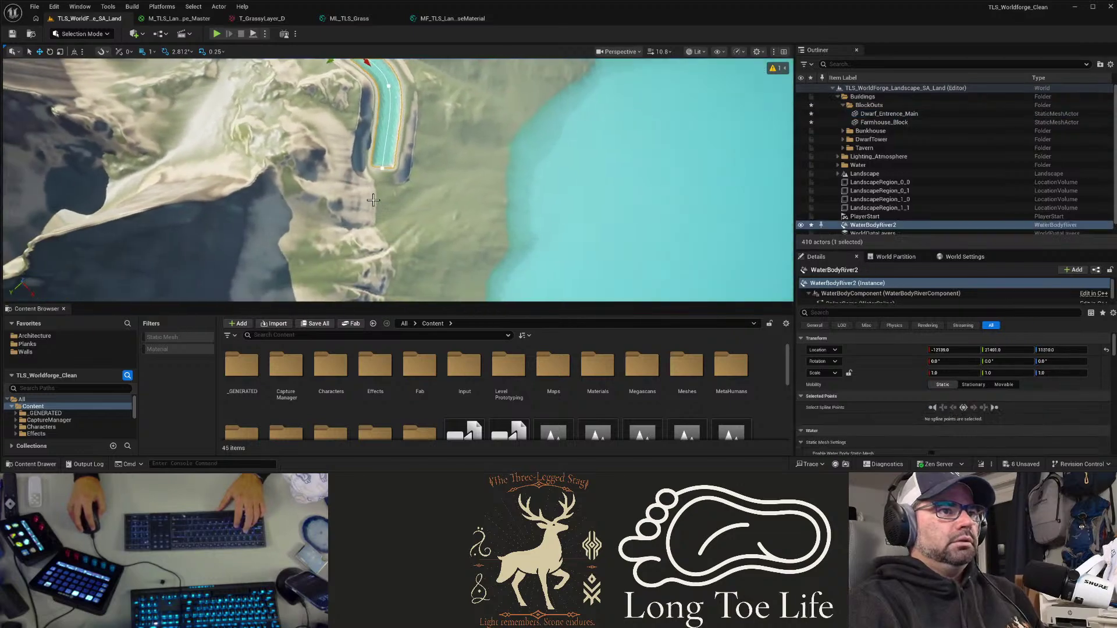
click(382, 168)
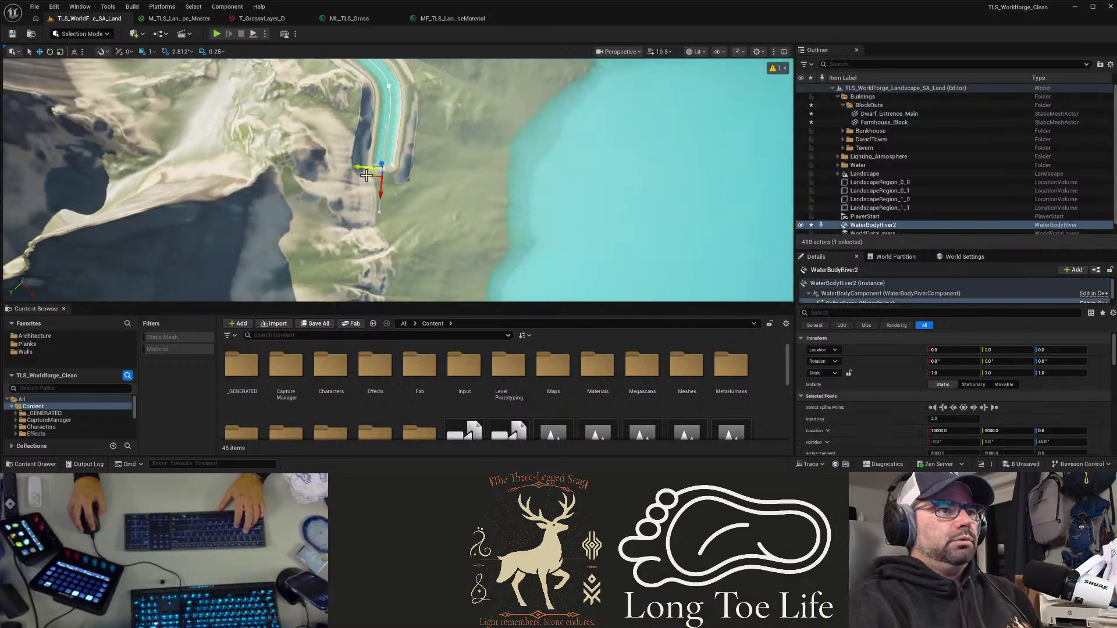
drag(381, 168, 502, 146)
key(e)
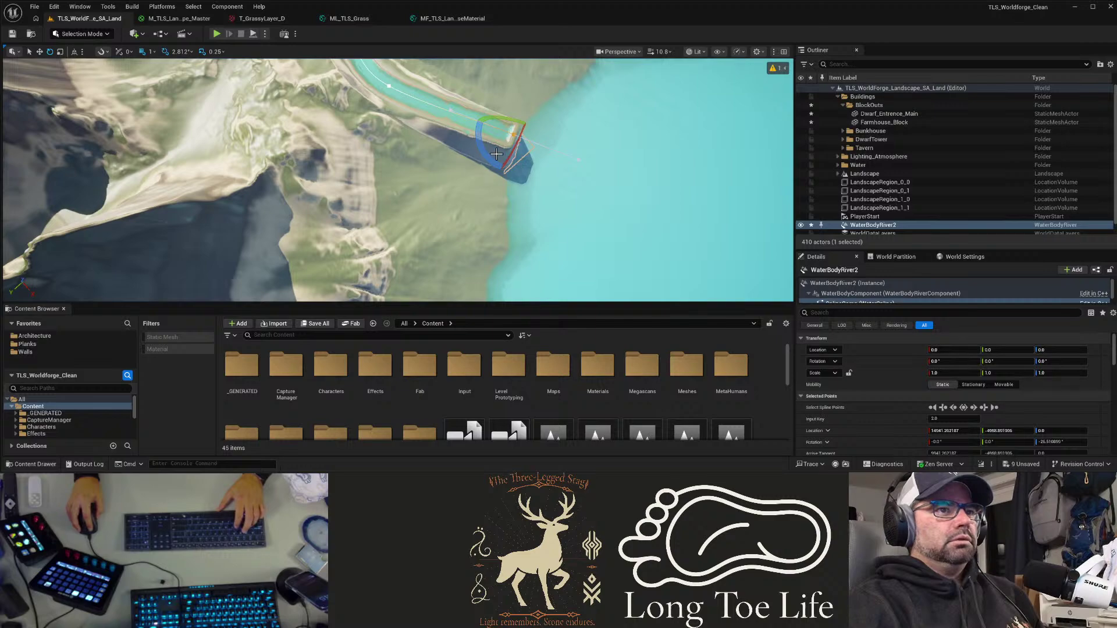
key(w)
mouse_move(527, 187)
right_down()
mouse_move(495, 163)
mouse_move(526, 187)
right_up()
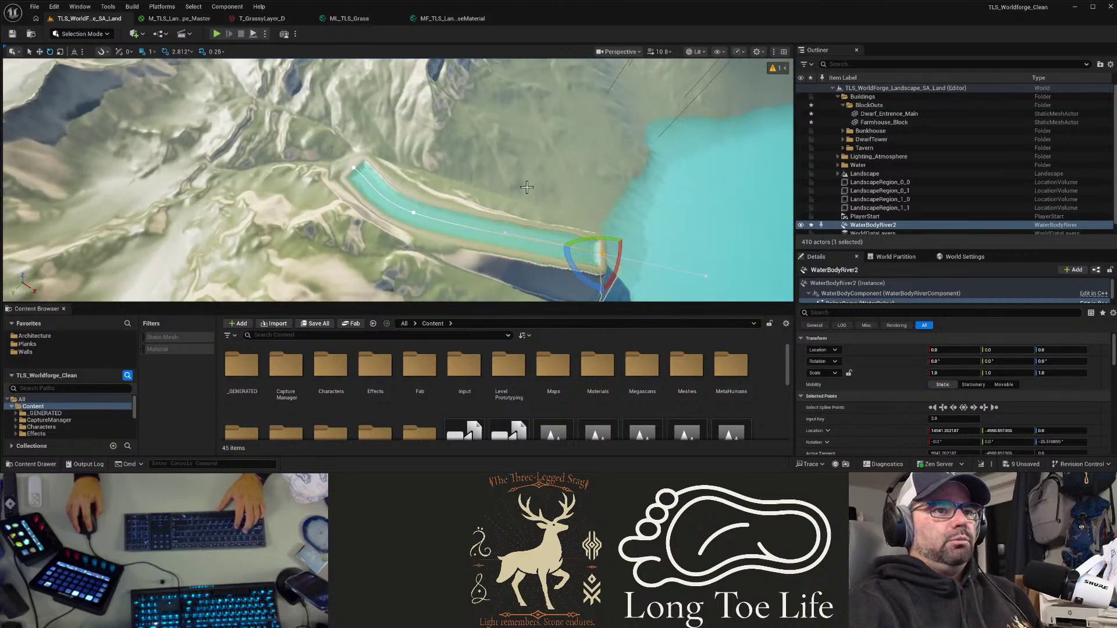
key(w)
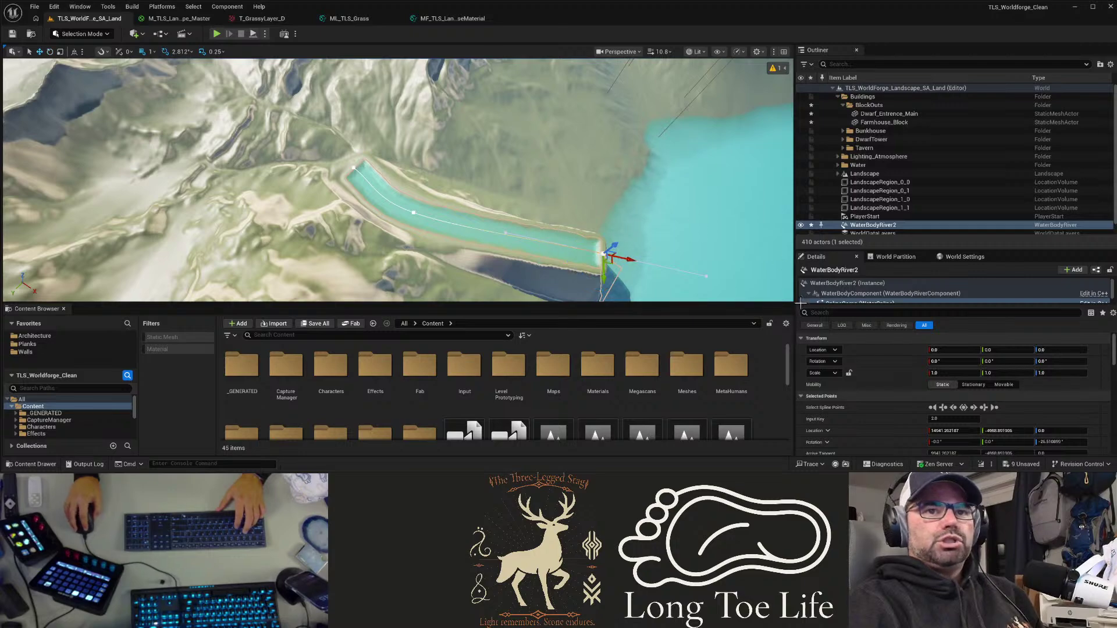
Step: Search the river's spline properties for "ter", "affect" and "effect", clearing the filter after each search
click(906, 312)
text(ter)
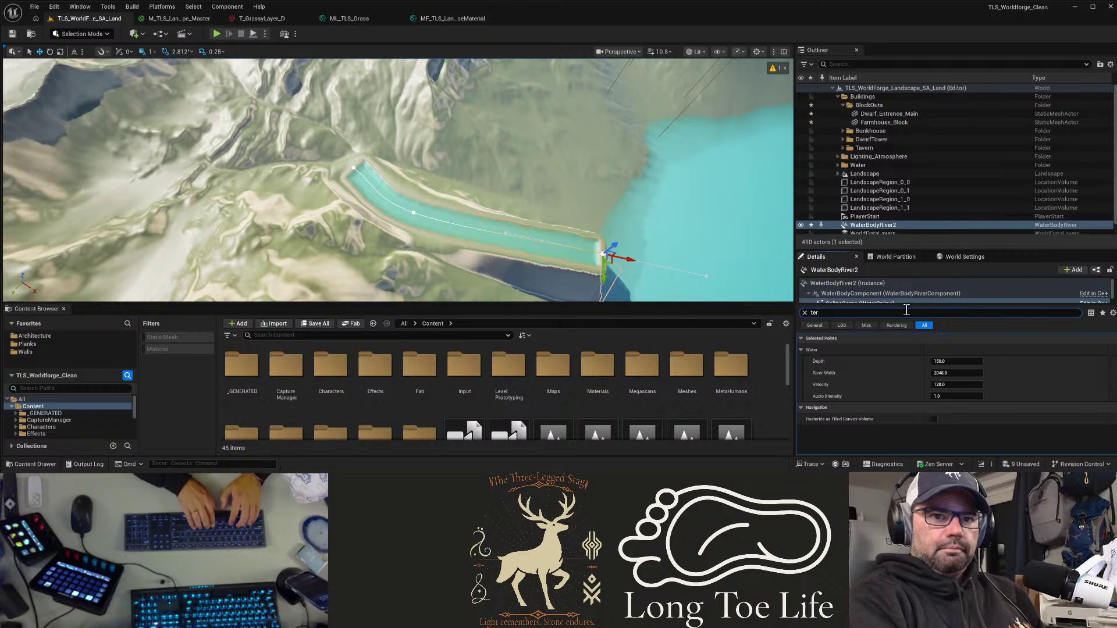
key(BackSpace)
key(BackSpace)
key(BackSpace)
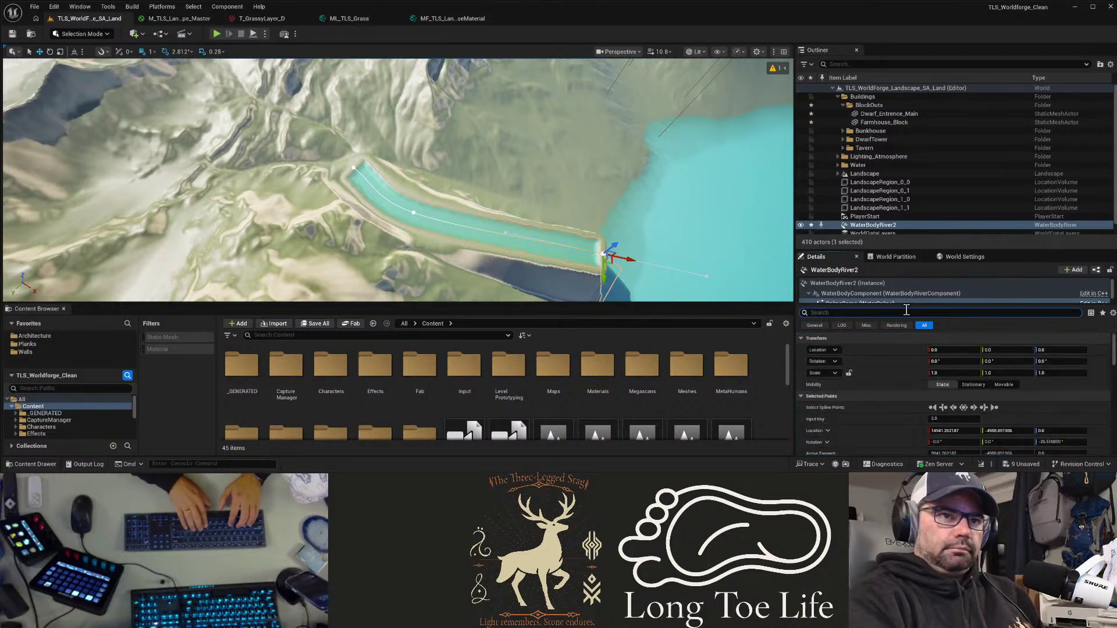
text(affect)
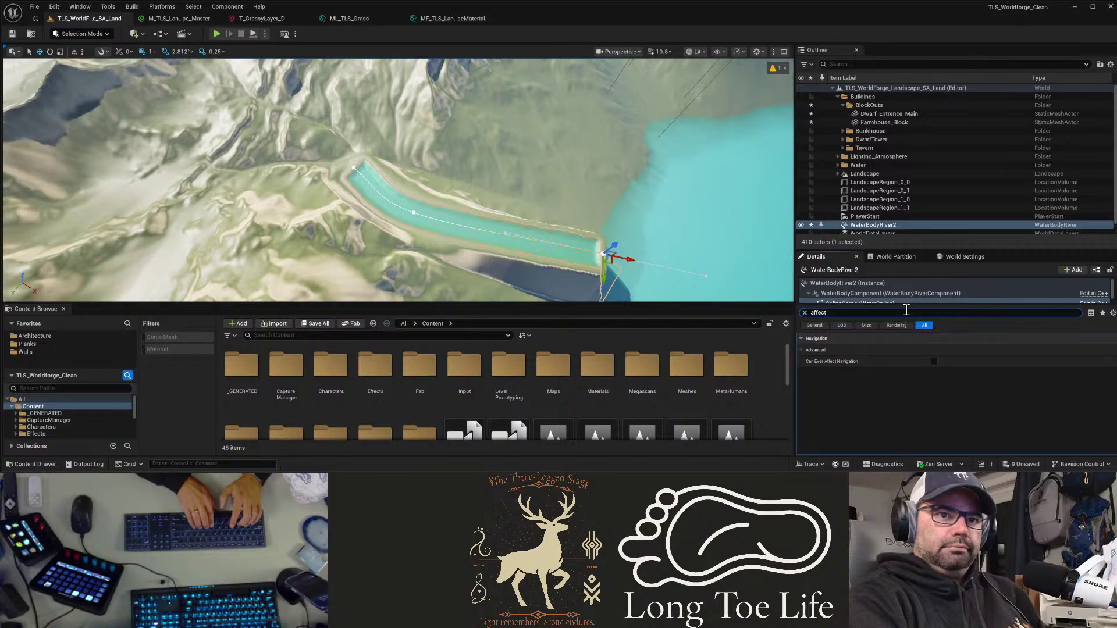
key(BackSpace)
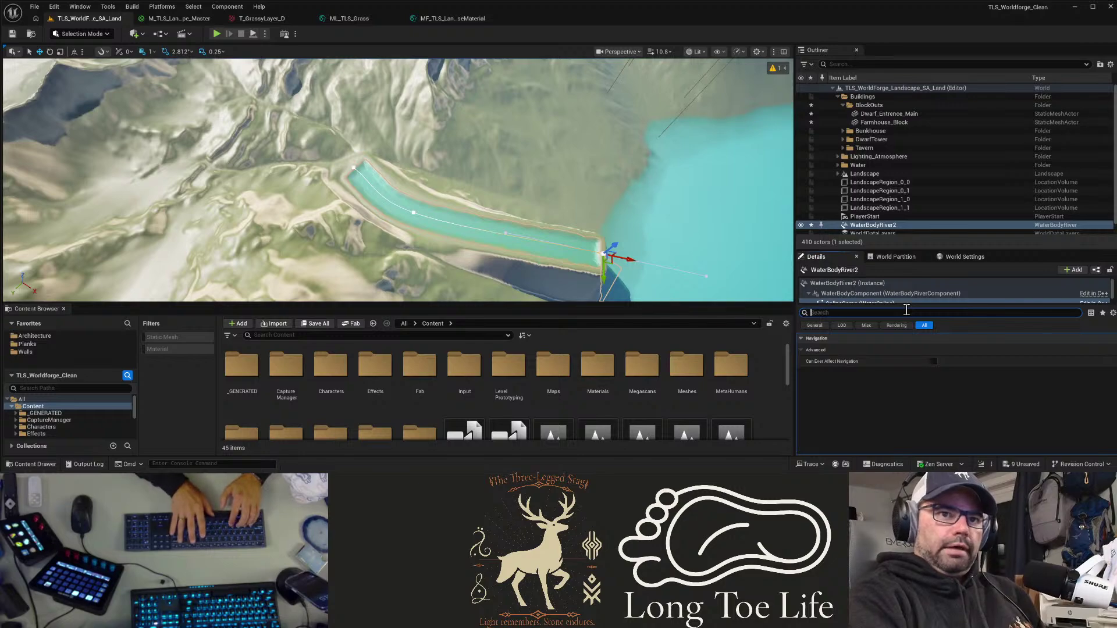
text(effect)
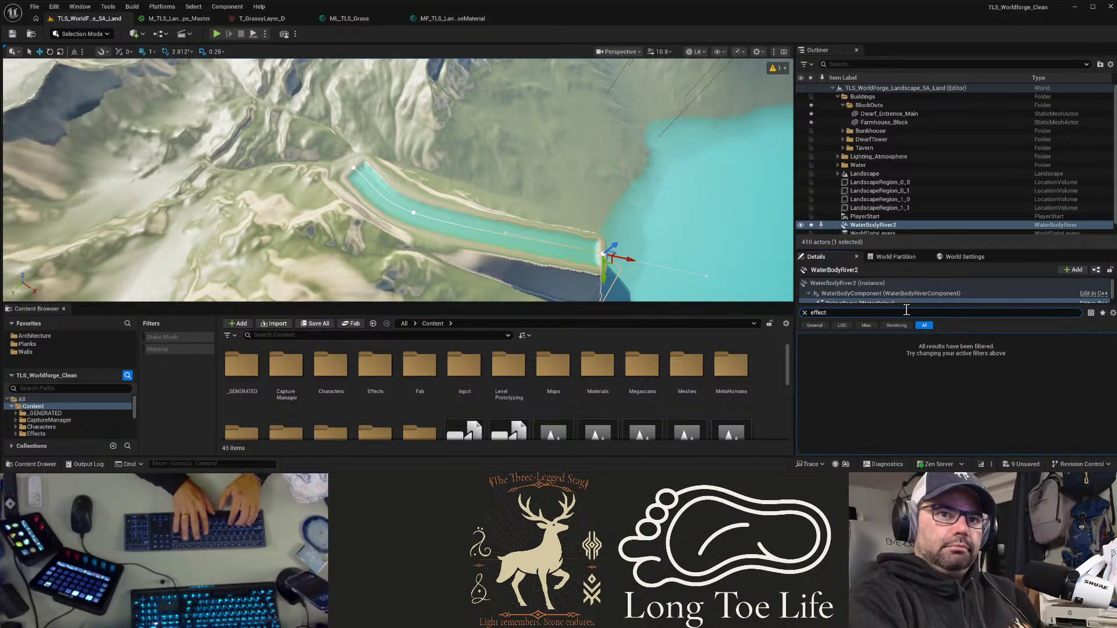
key(BackSpace)
key(BackSpace)
key(BackSpace)
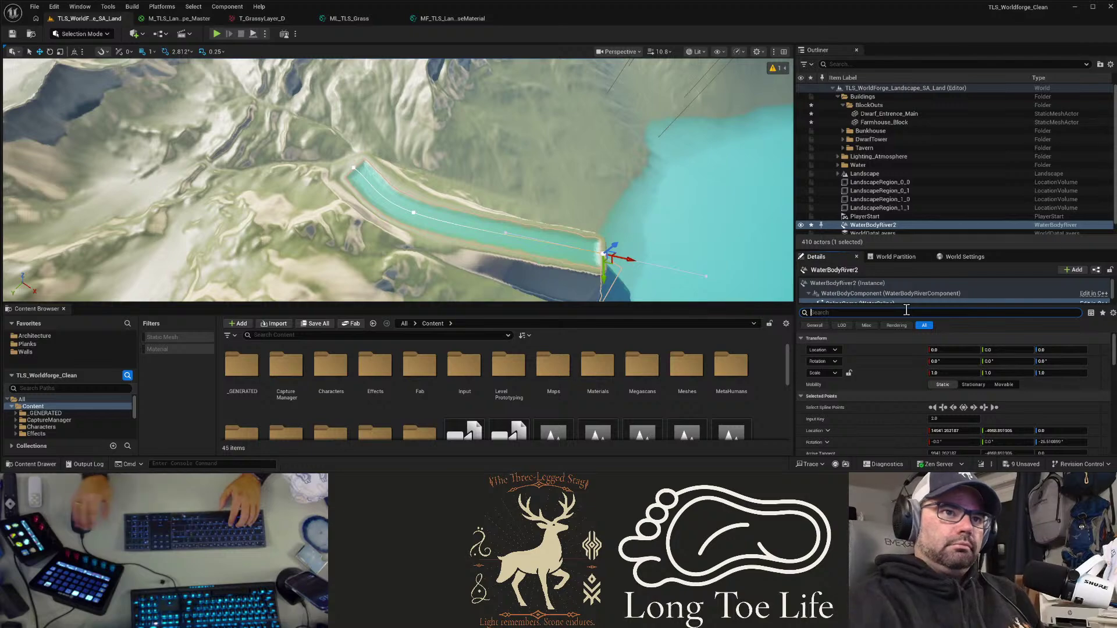
Step: Find the river actor's "affect" properties and turn off Affects Landscape so the river stops reshaping the terrain
click(873, 226)
click(875, 225)
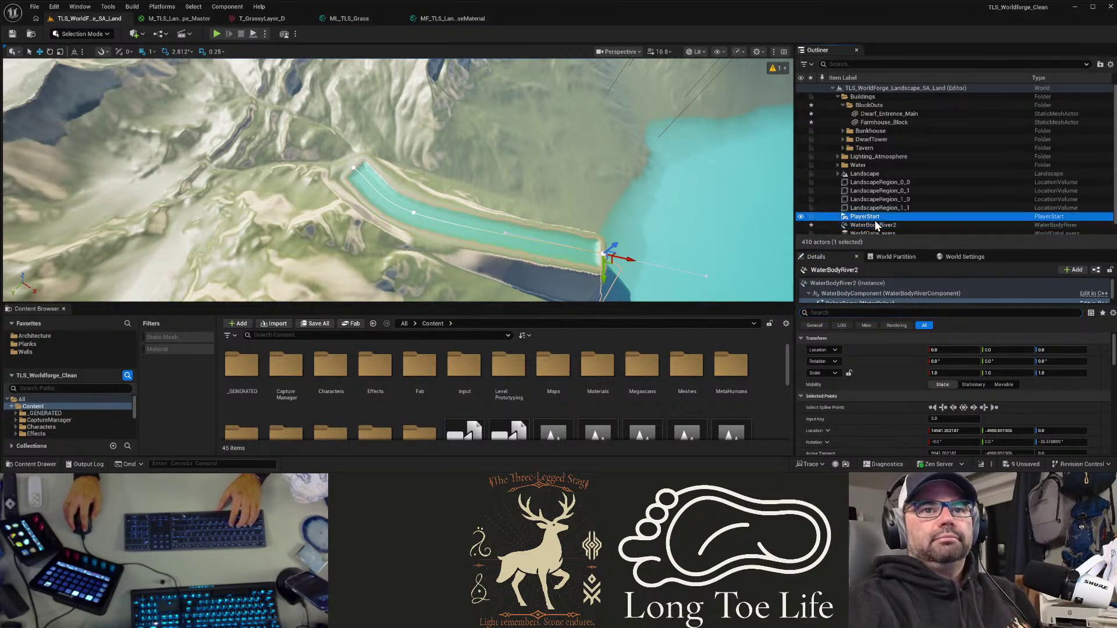
click(873, 313)
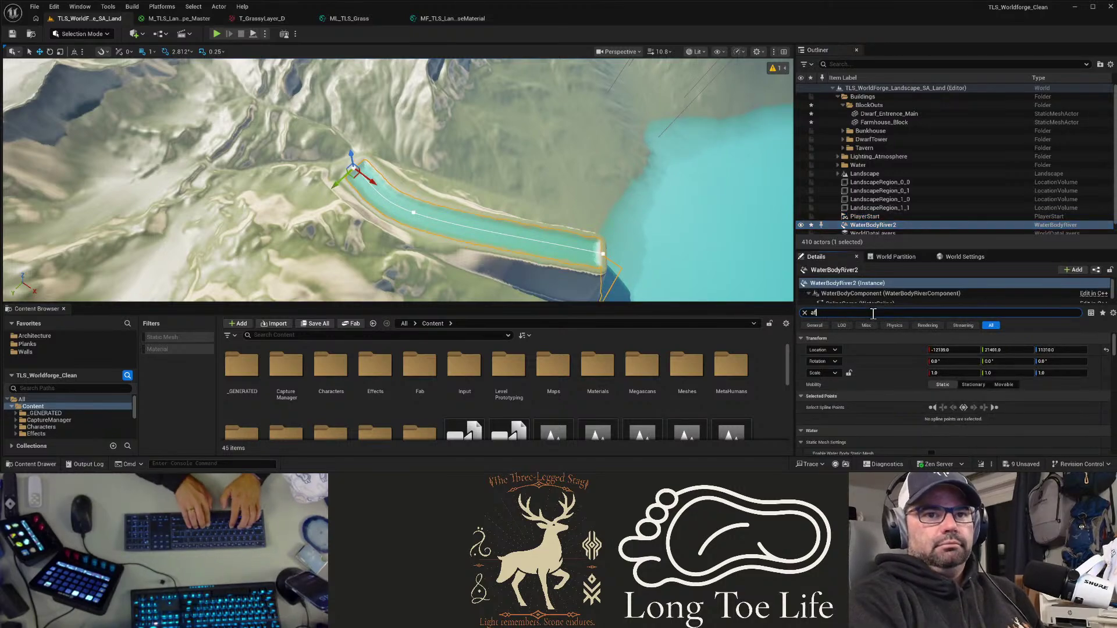
text(affect)
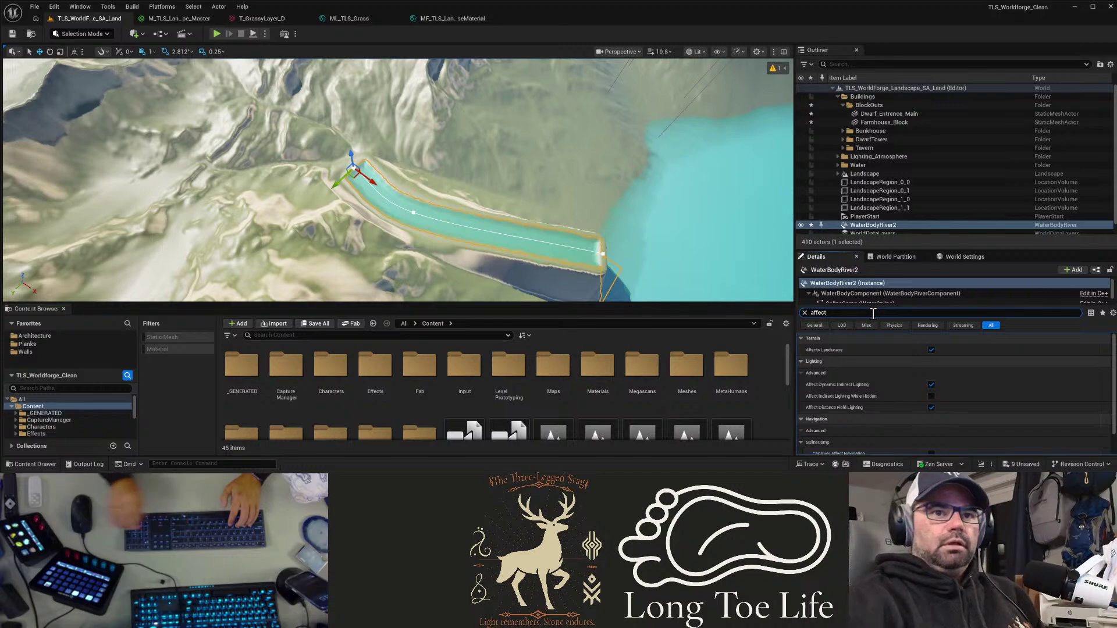
click(930, 351)
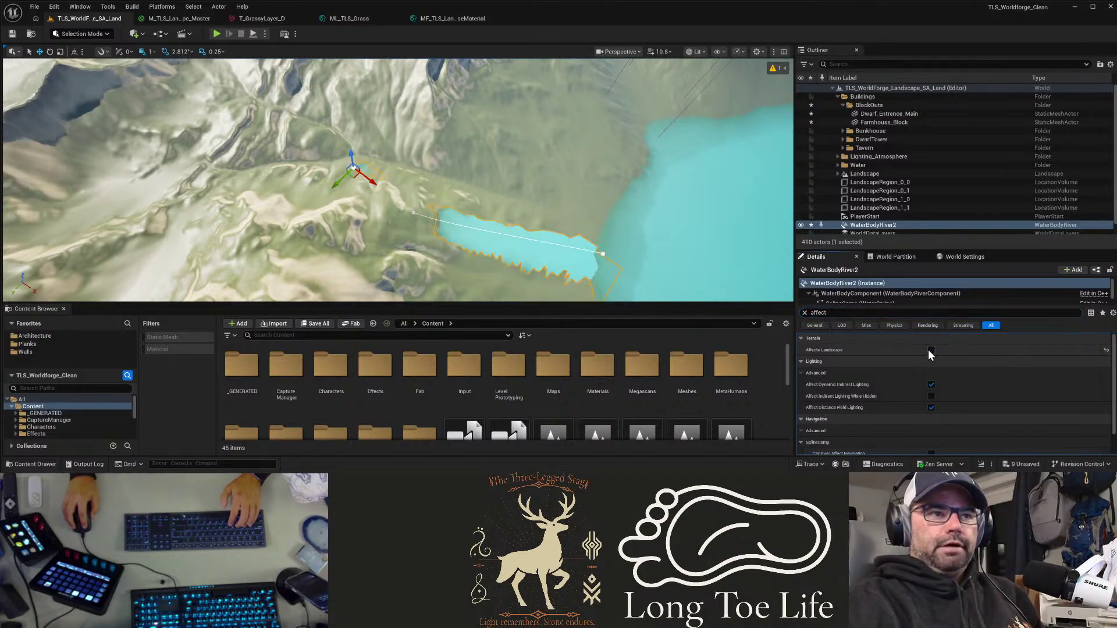
Step: Shift the river's lake-end, middle and upper spline points across the slope to follow the valley line
right_drag(524, 249, 478, 269)
click(479, 268)
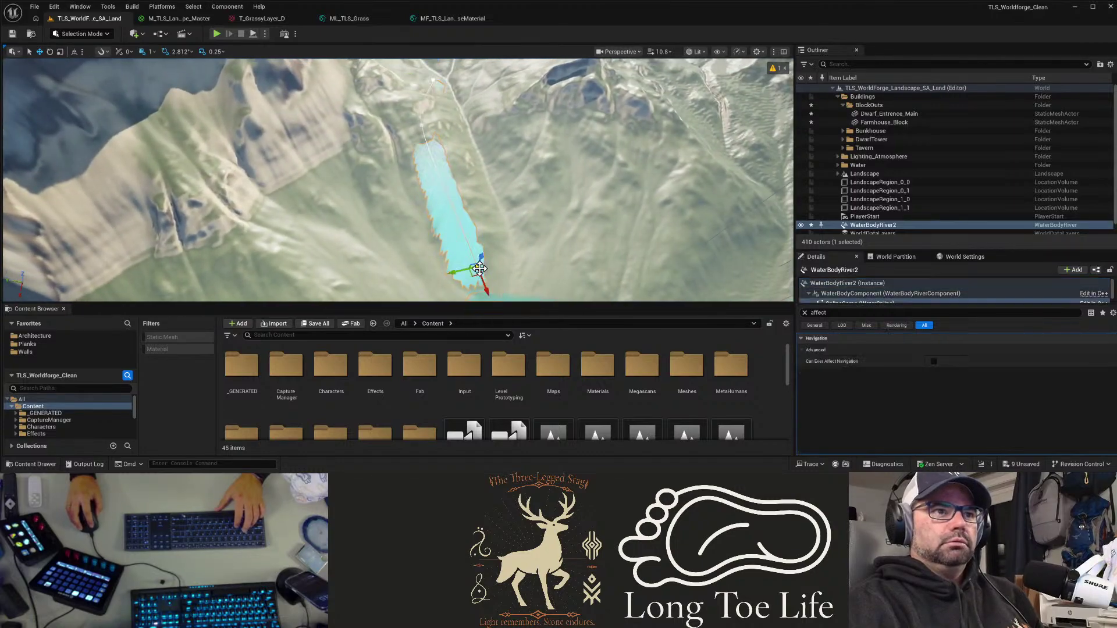
drag(457, 271, 505, 266)
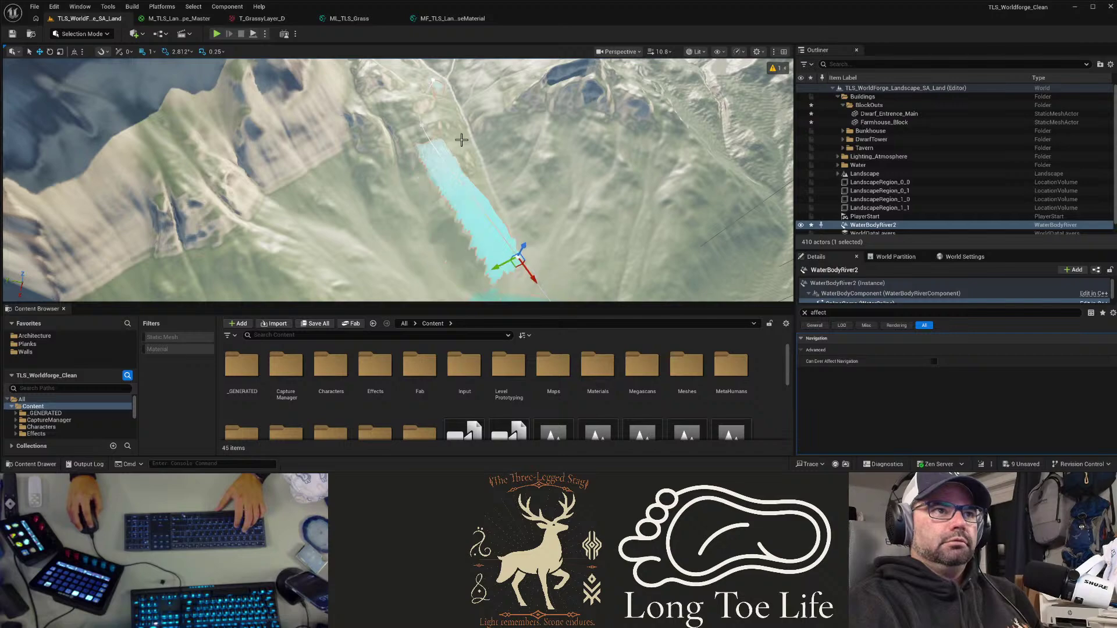
click(421, 126)
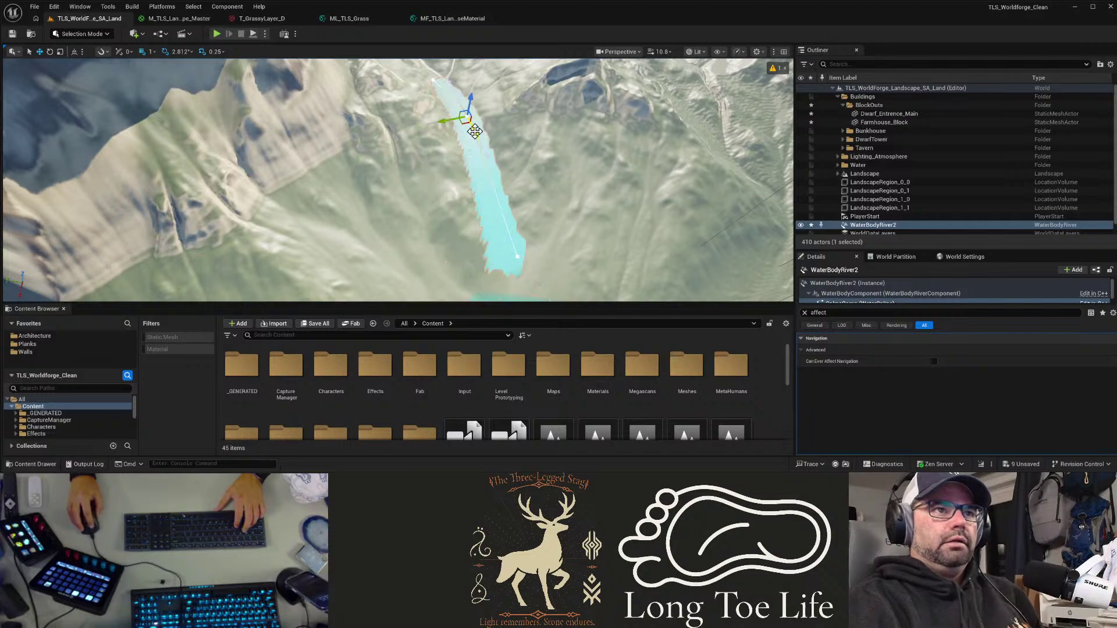
right_drag(489, 184, 427, 165)
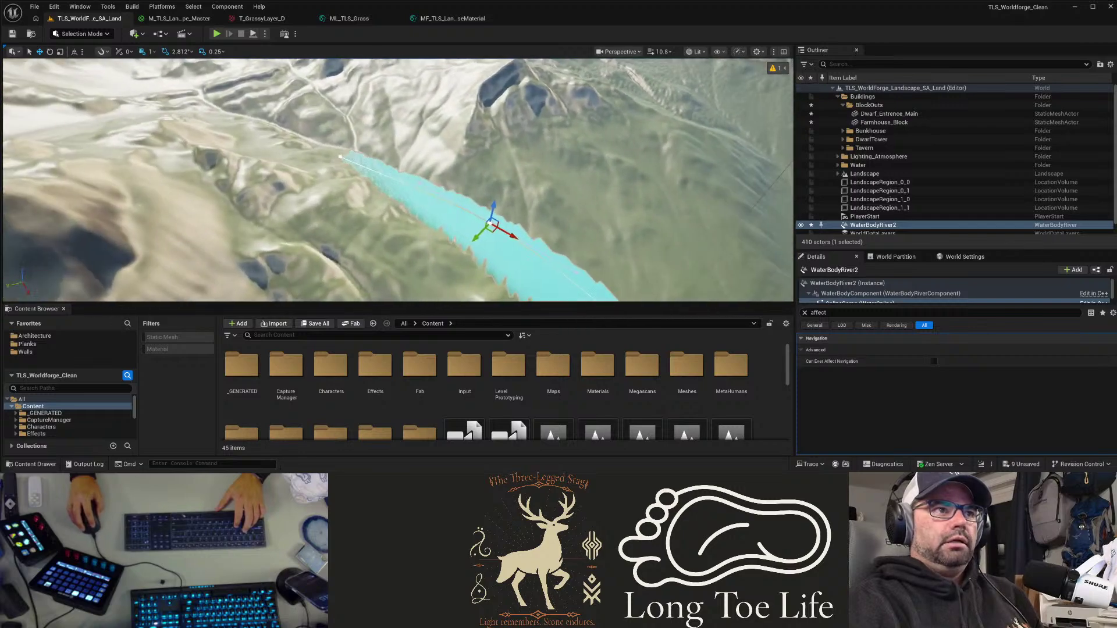
click(340, 156)
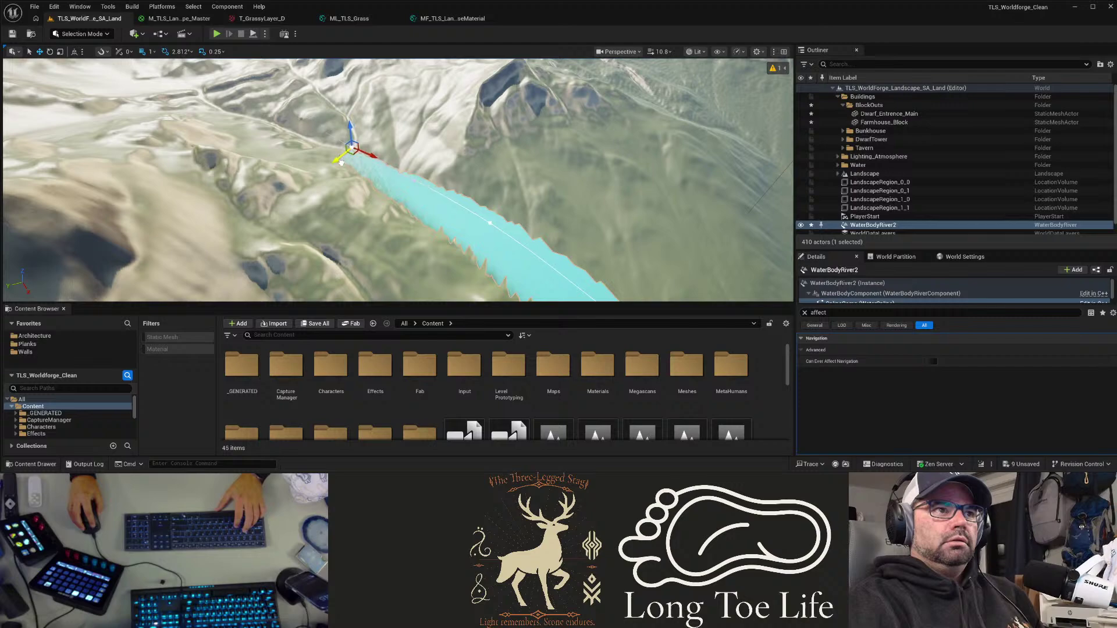
drag(342, 162, 342, 161)
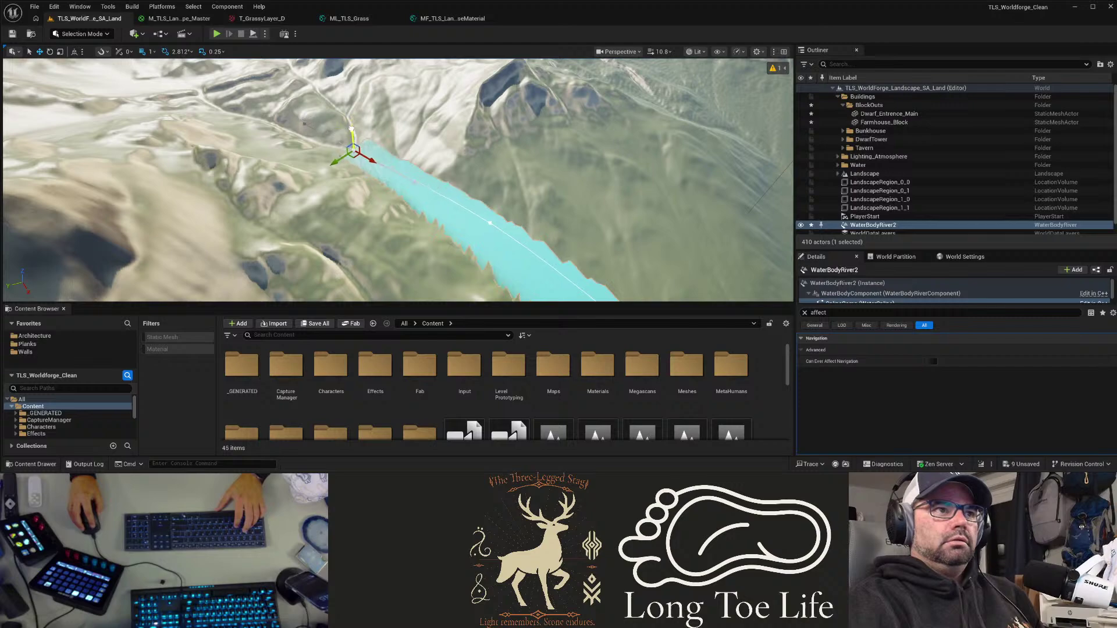
Step: Set the River Width at the river's upper spline point to 12
click(805, 312)
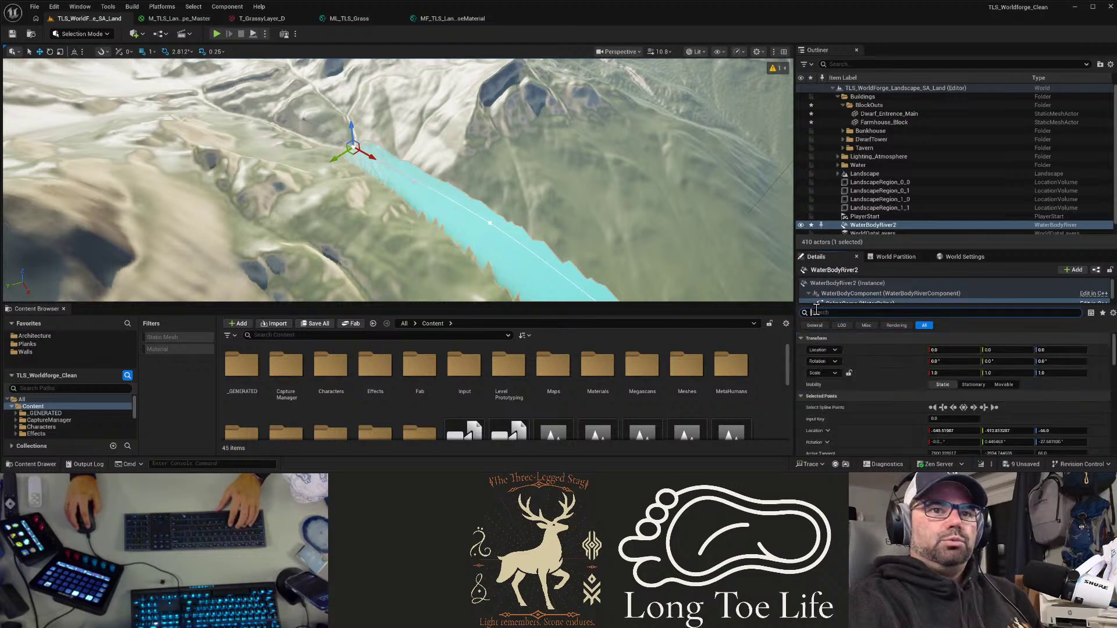
text(wi)
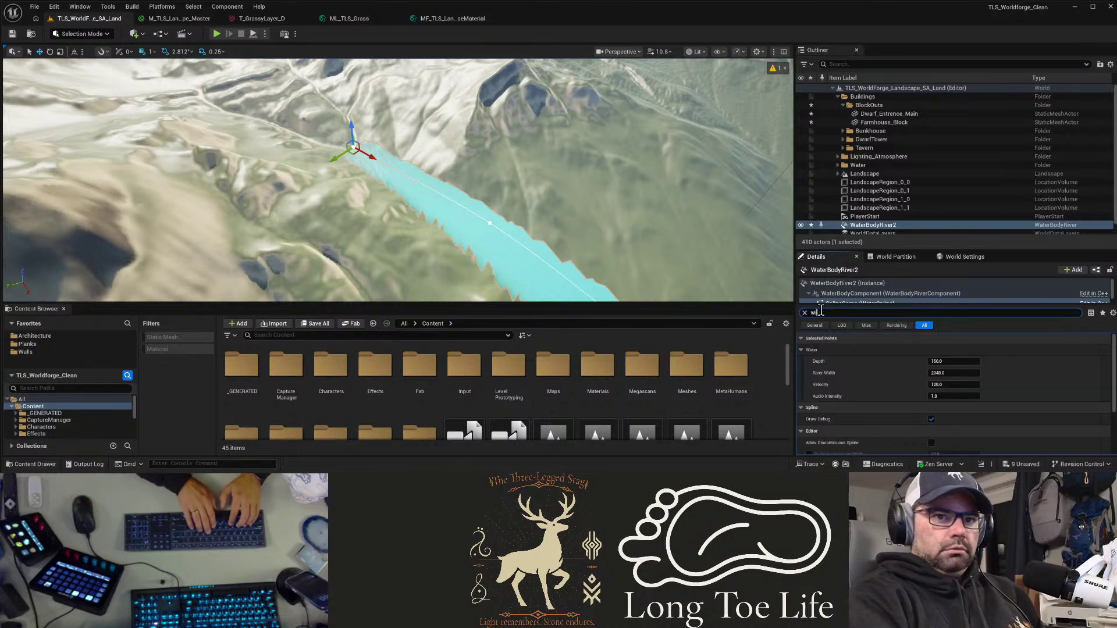
text(d)
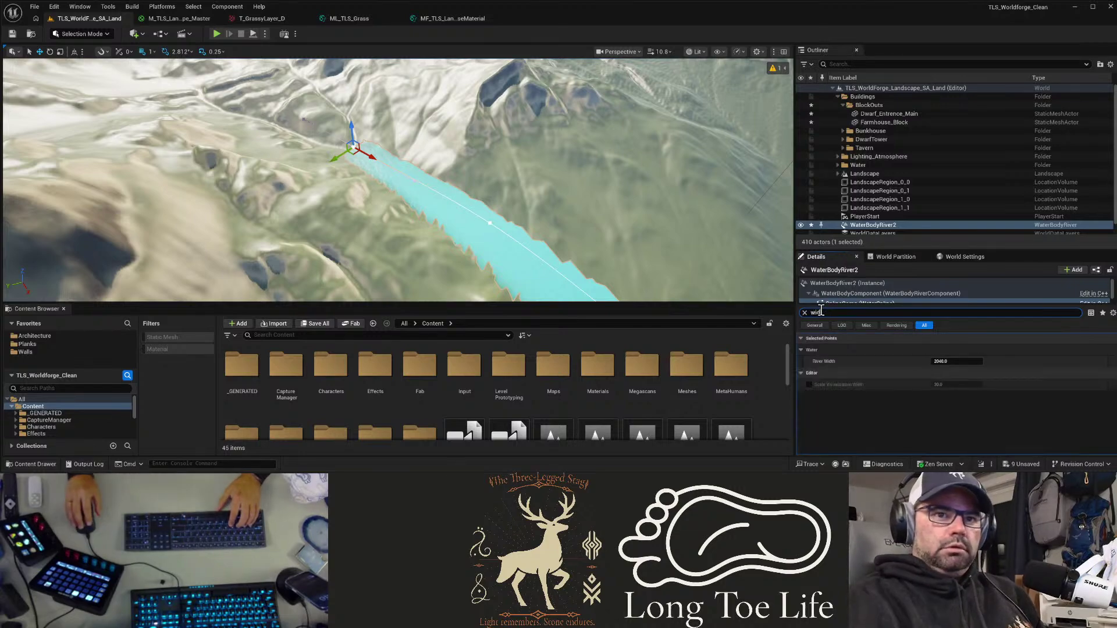
click(944, 361)
text(12)
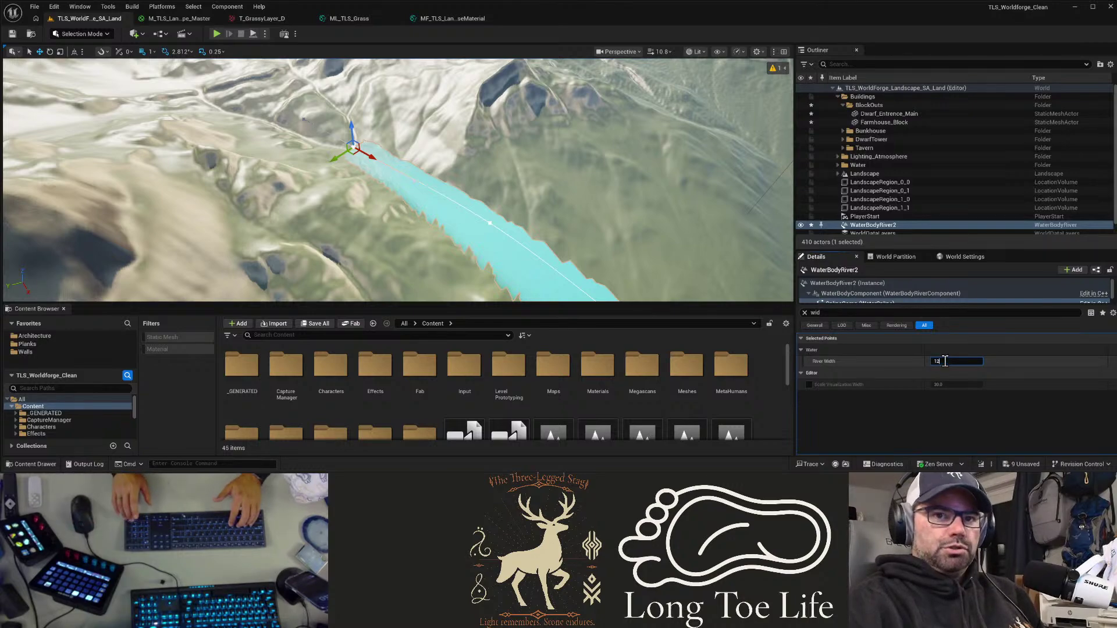
key(Return)
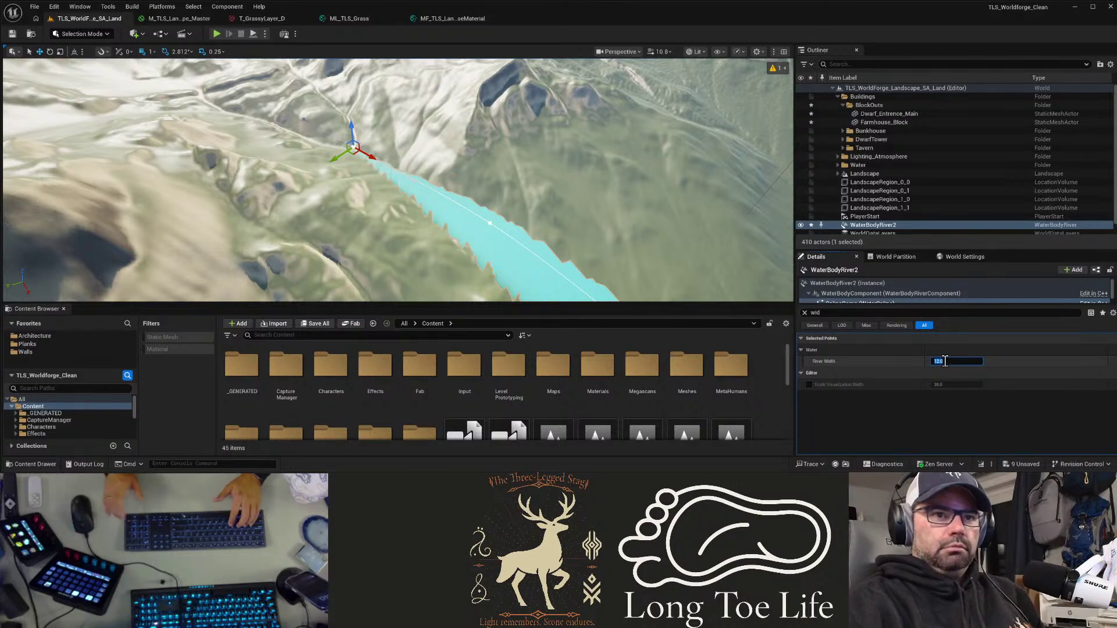
Step: Set the River Width to 12 at the river's middle and lake-end spline points
click(493, 226)
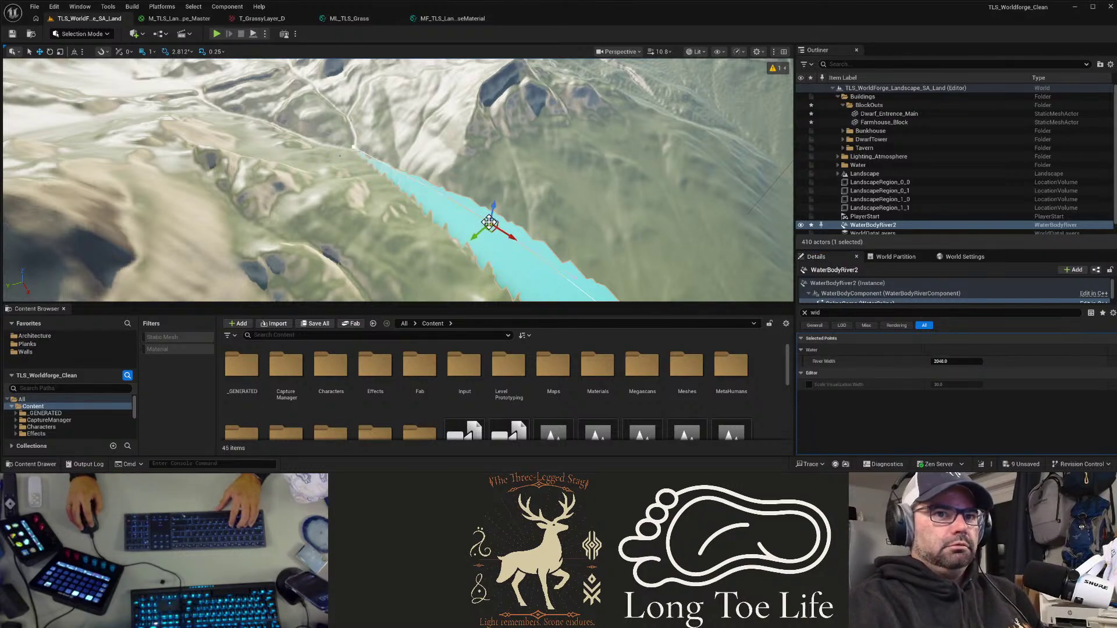
click(944, 361)
text(12)
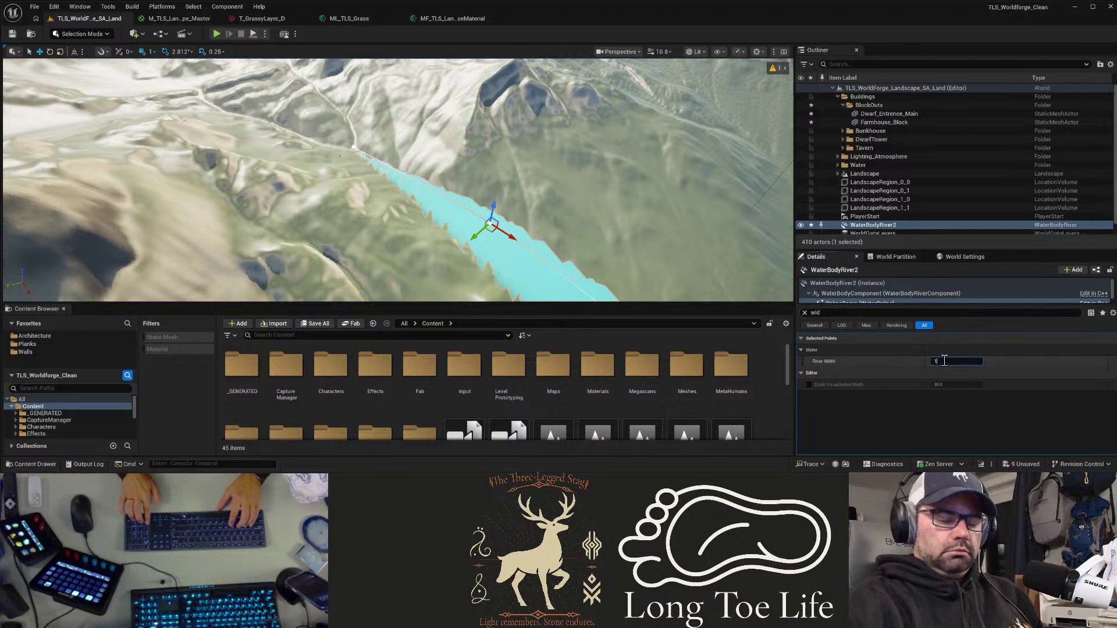
key(Return)
right_drag(397, 180, 512, 191)
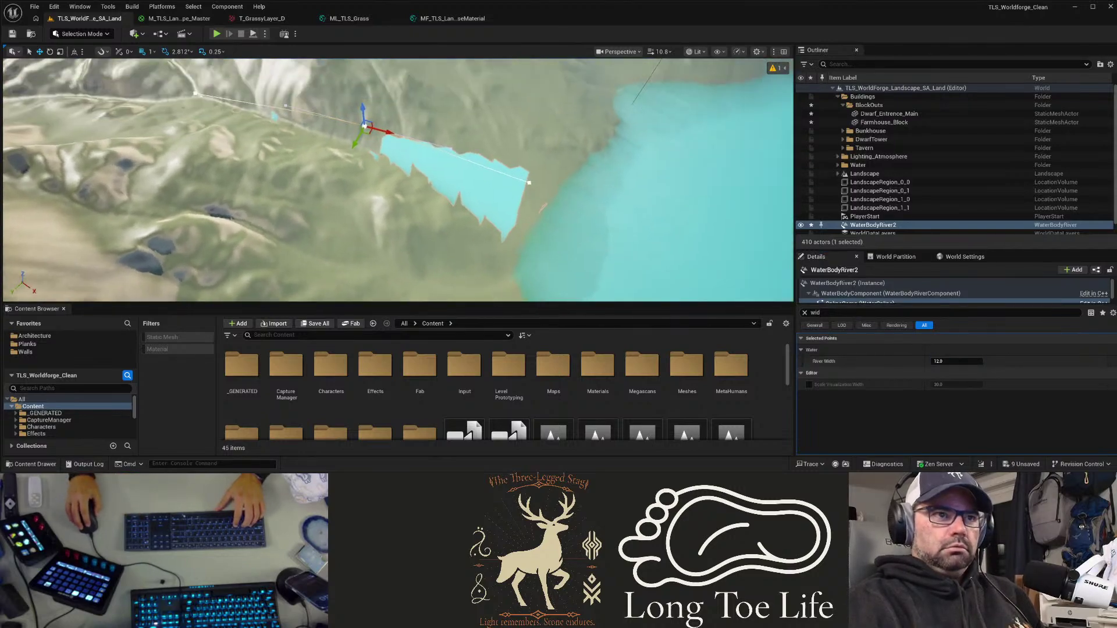
click(529, 183)
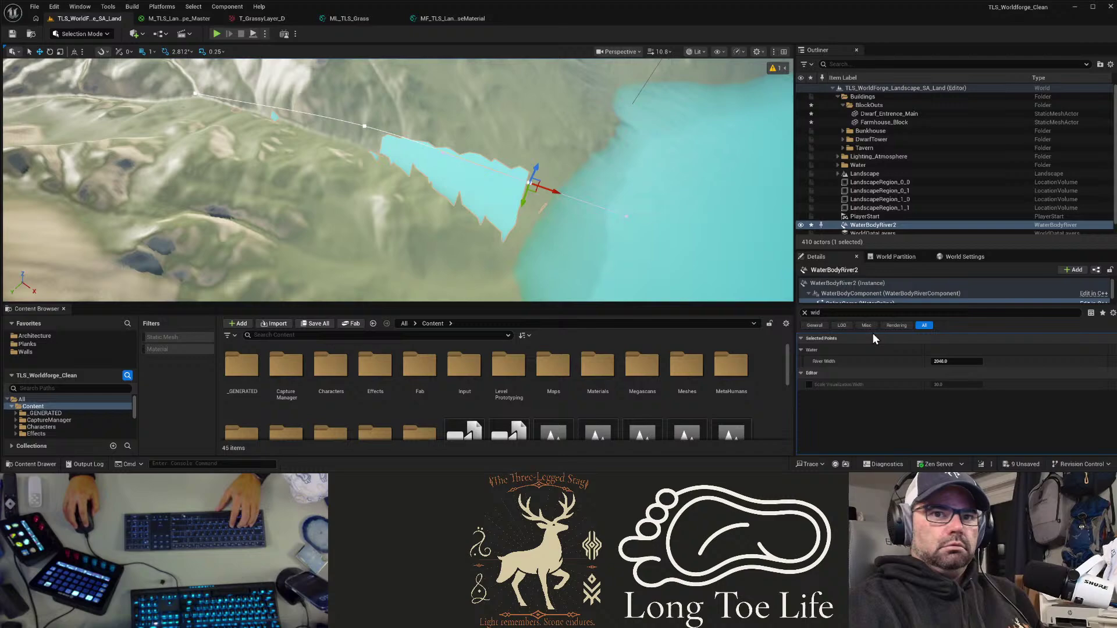
click(958, 361)
text(12)
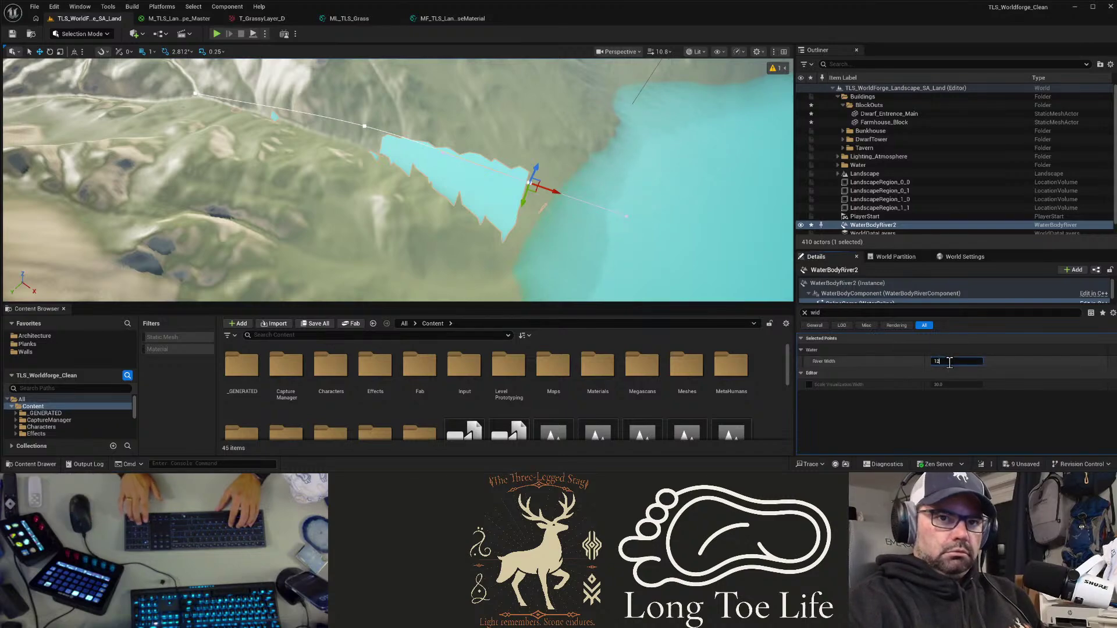
key(Return)
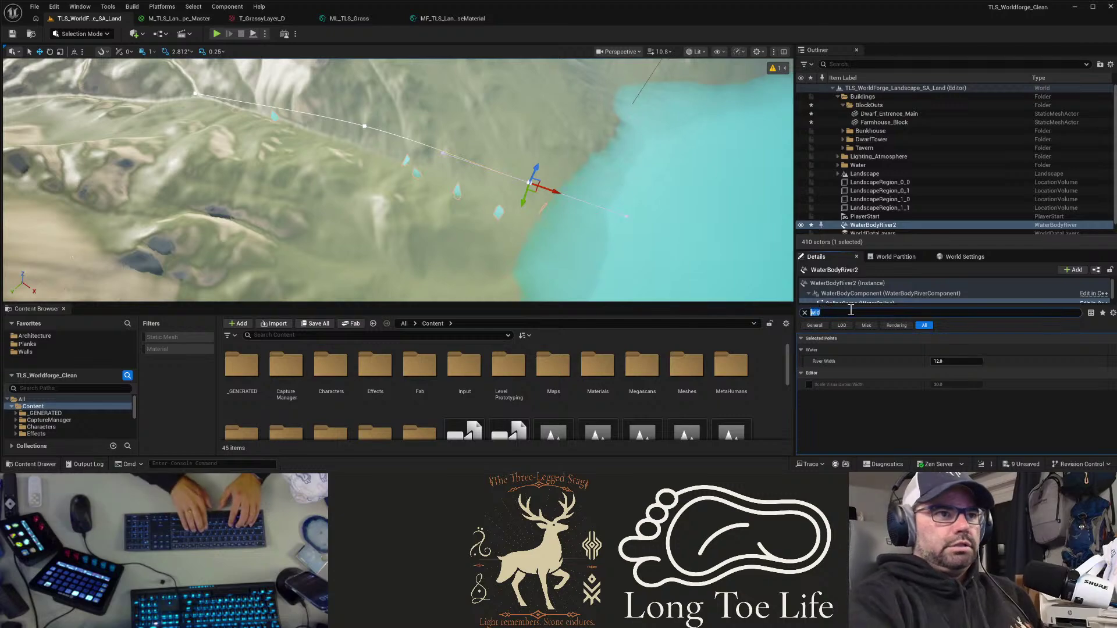
Step: Try a Depth of 10 at the river's lake-end spline point, and set it to 100
text(dep)
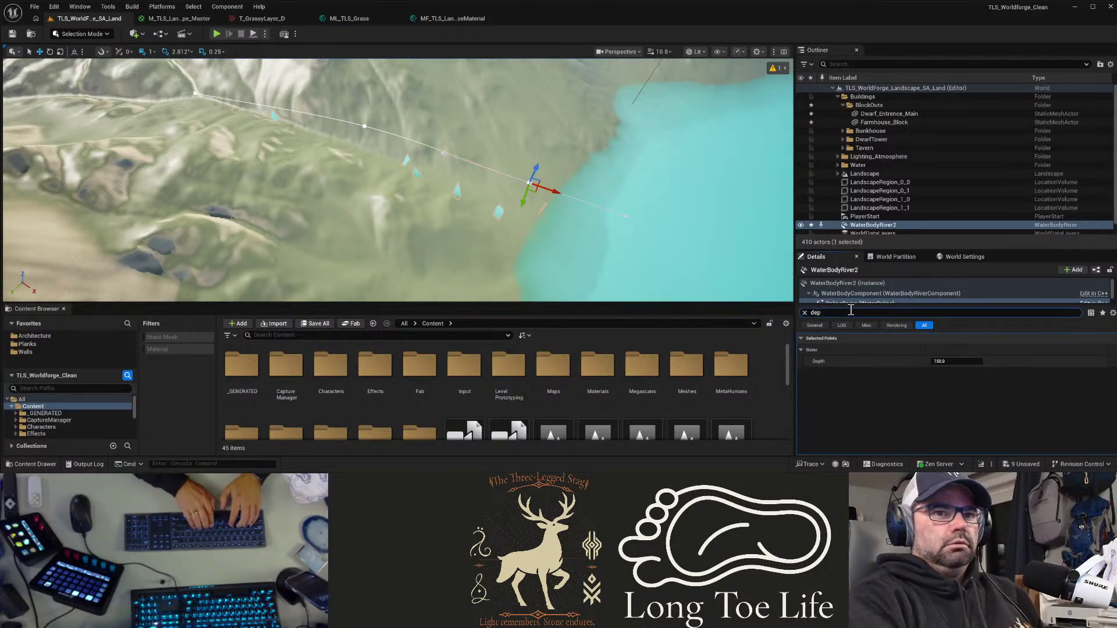
click(945, 361)
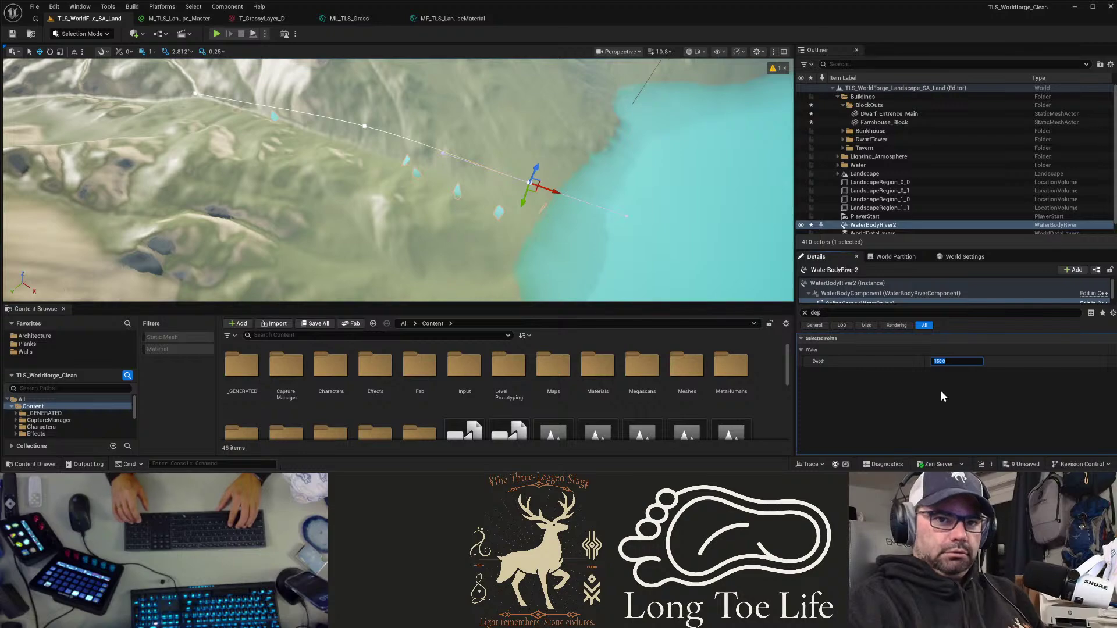
text(10)
key(Return)
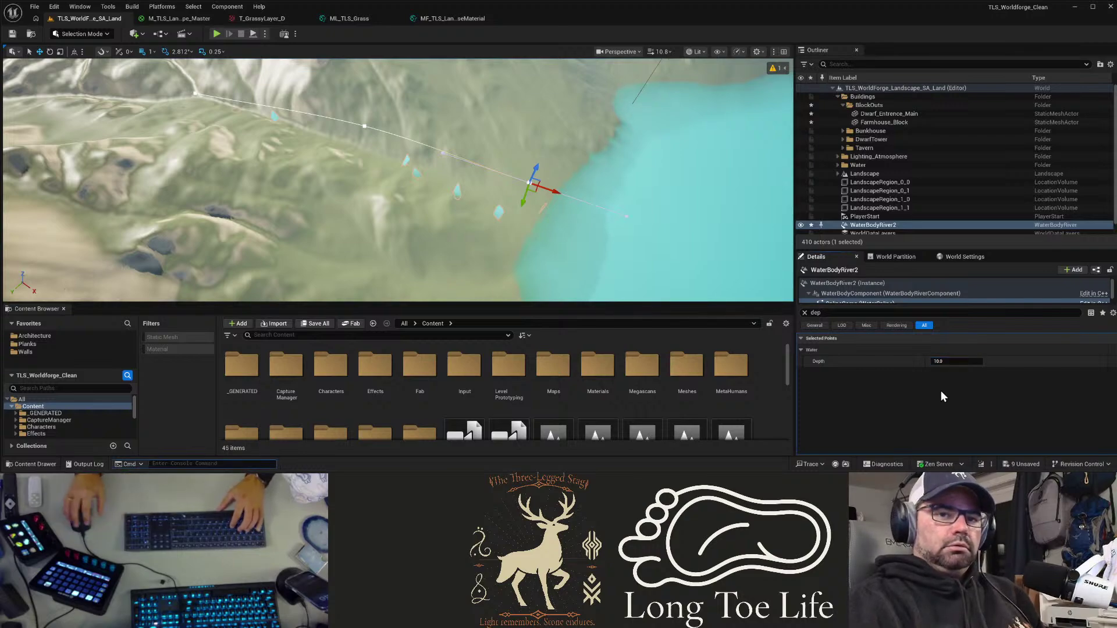
text(100)
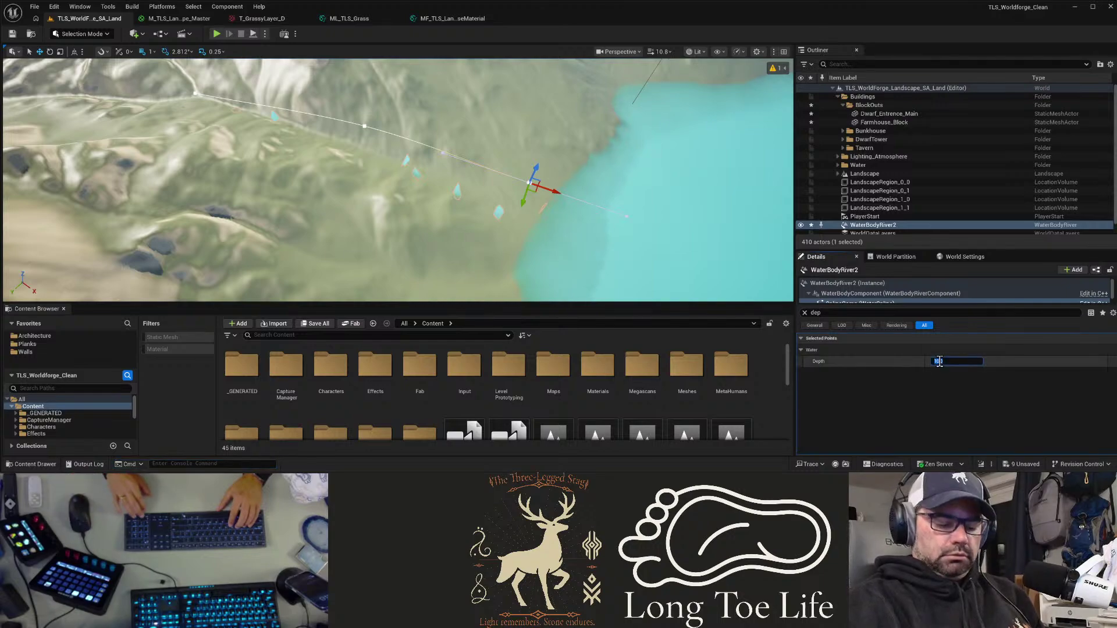
Step: Set the River Width at the lake-end spline point to 120
click(805, 312)
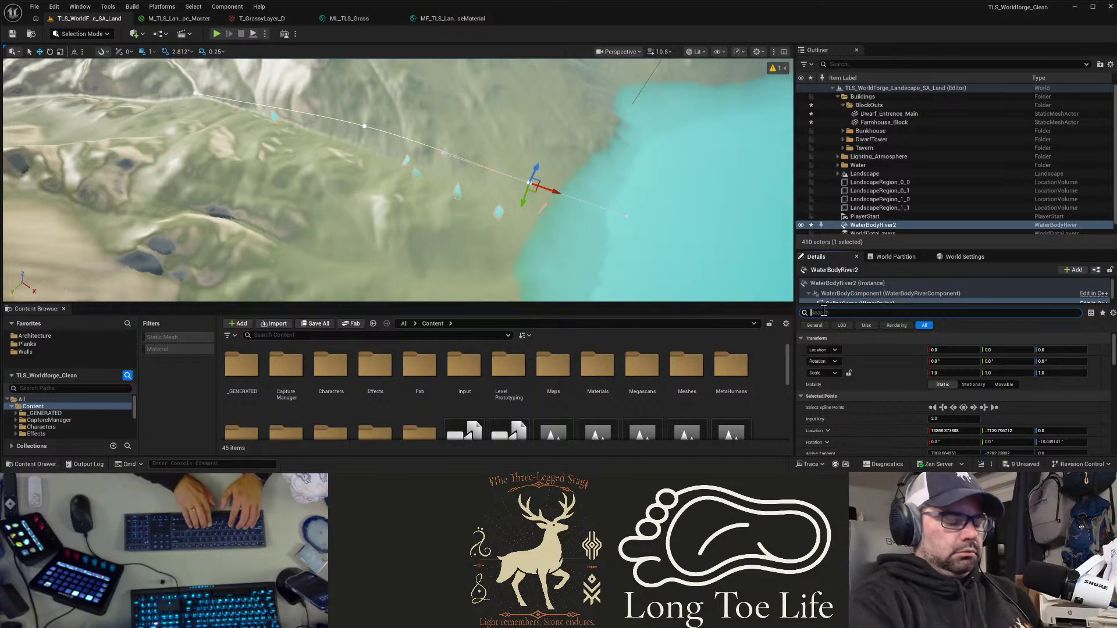
text(widt)
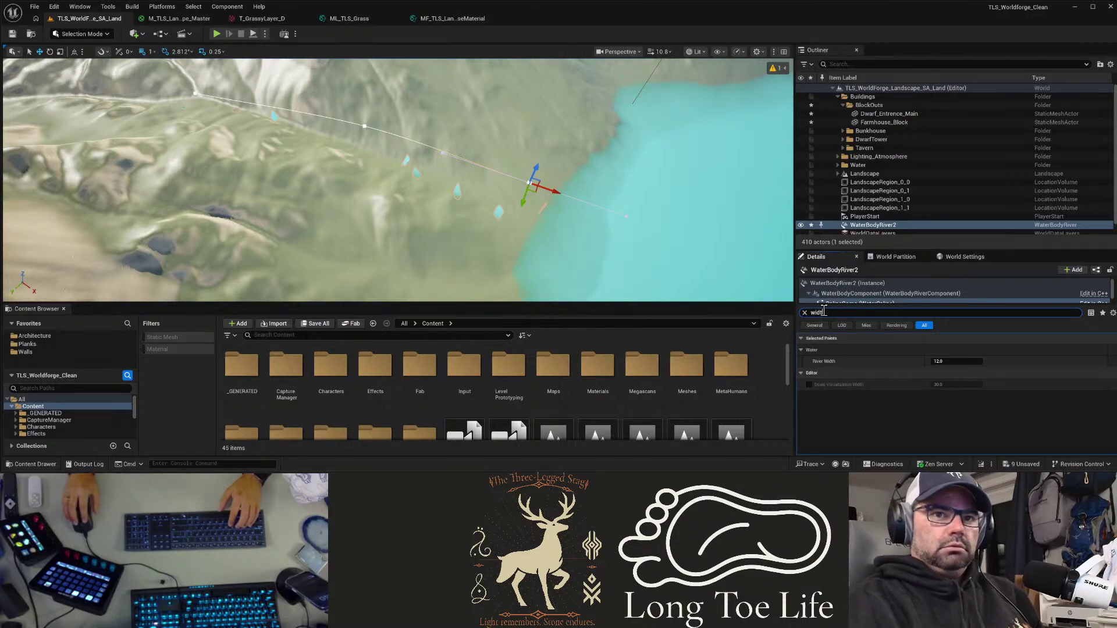
click(944, 361)
text(120)
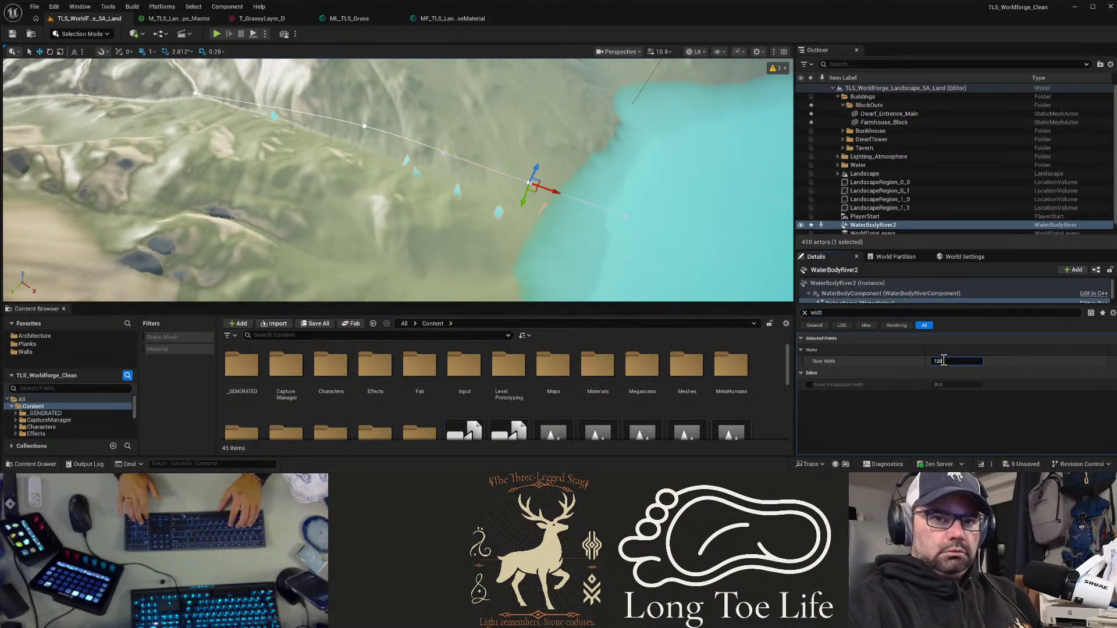
key(Return)
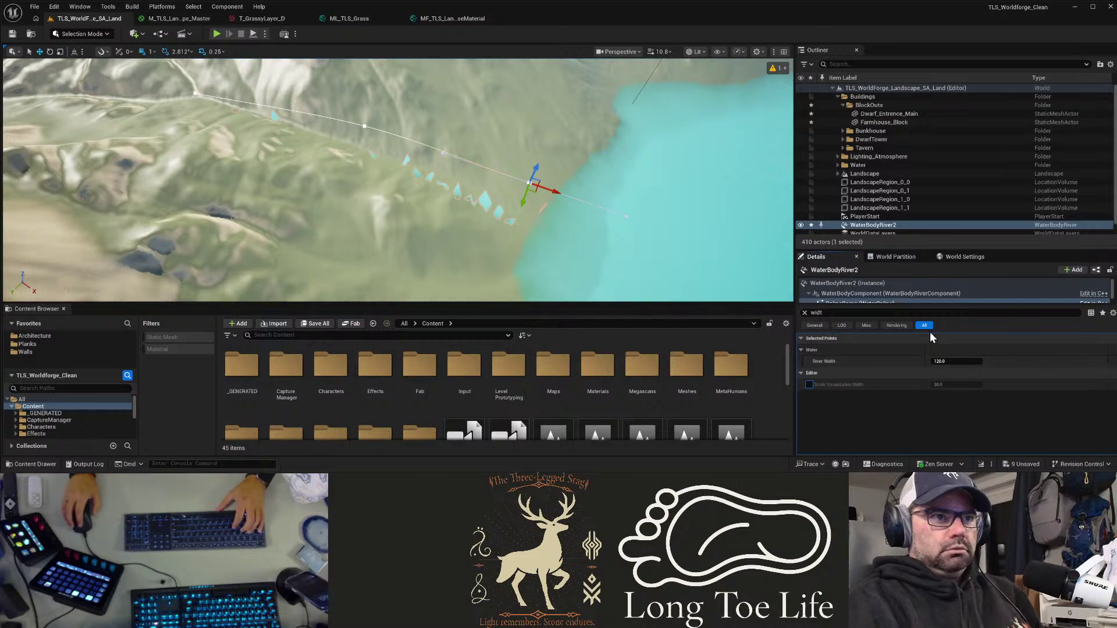
Step: Set the River Width to 120 at the river's middle and upper spline points
click(371, 130)
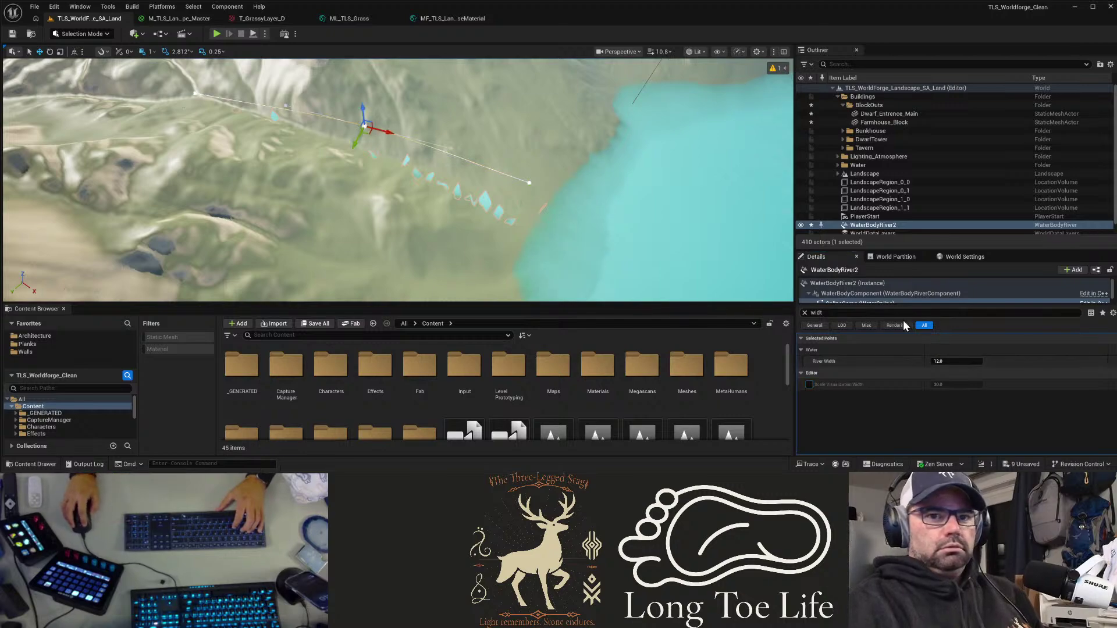
click(952, 361)
text(120)
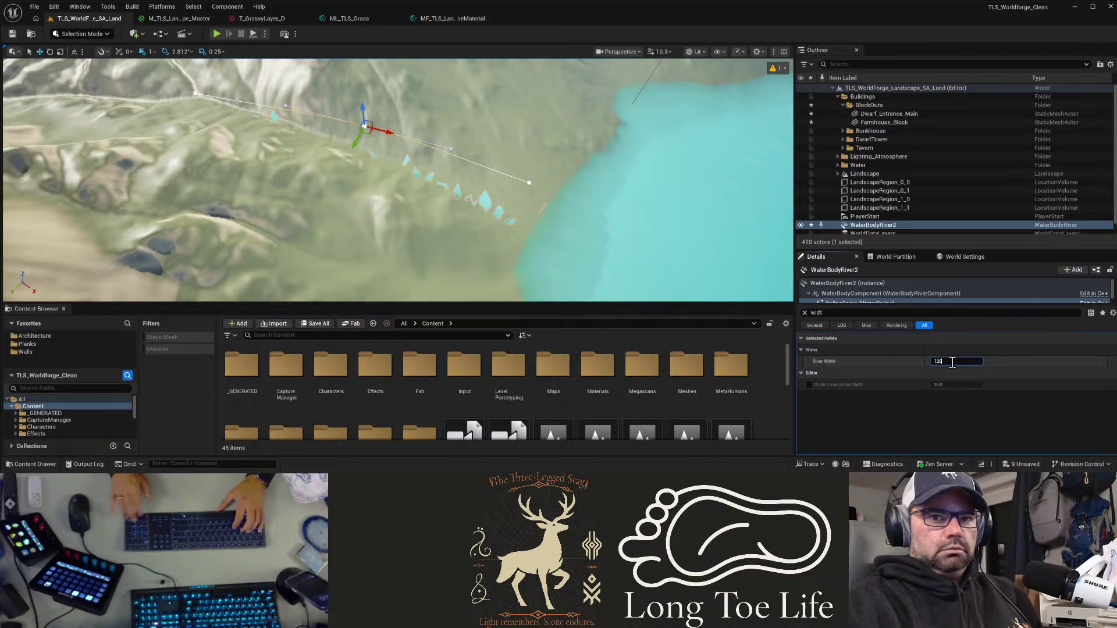
key(Return)
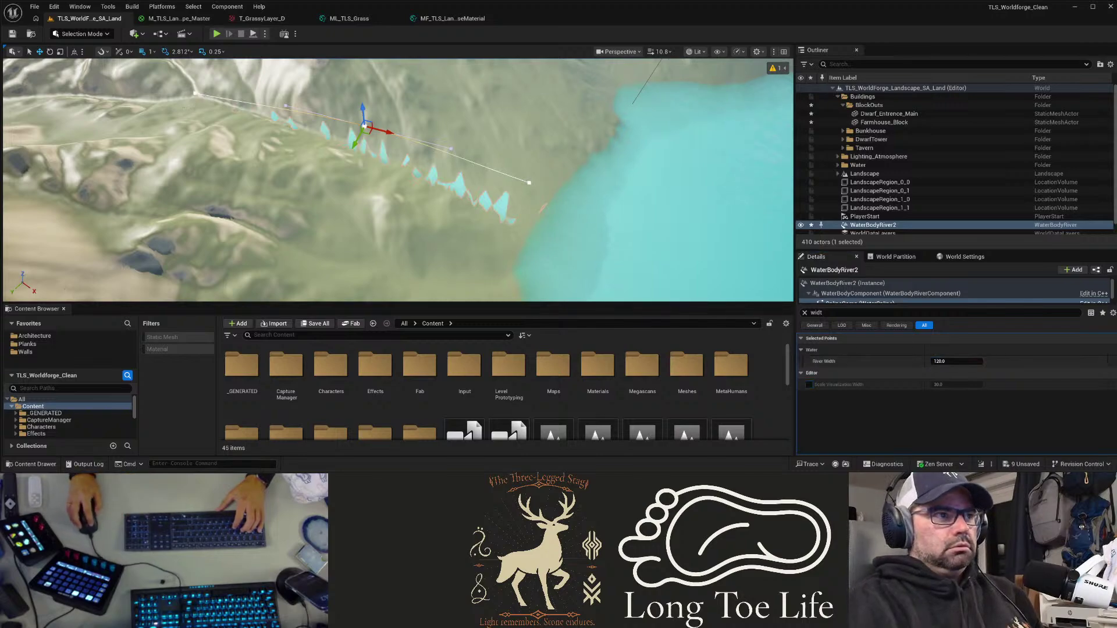
click(195, 93)
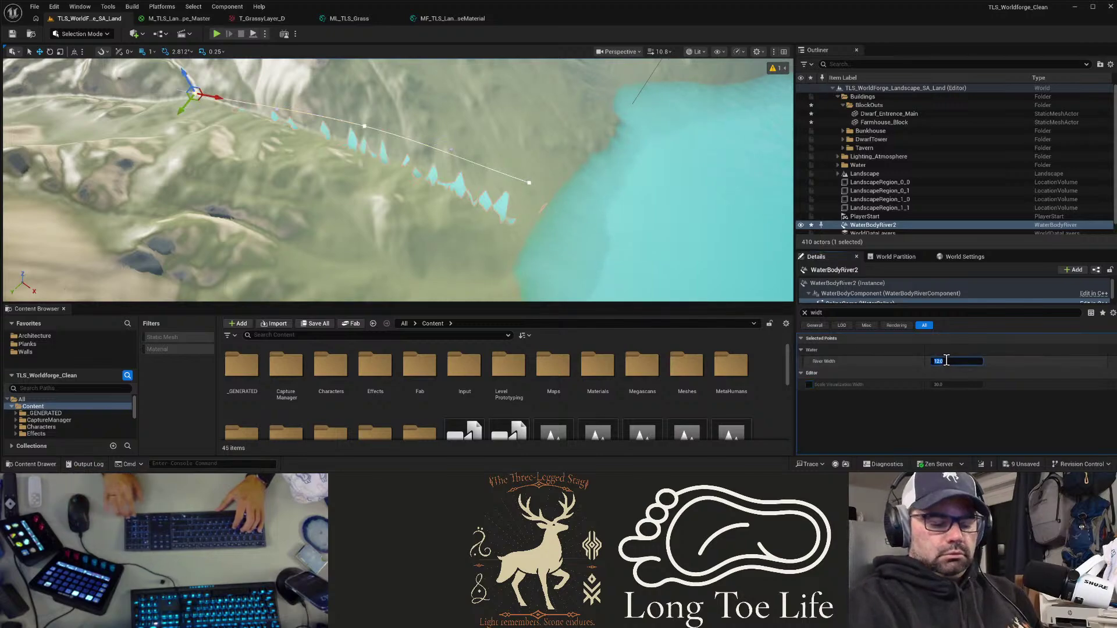
text(120)
key(Return)
Step: Lower the river's middle spline point toward the slope surface
key(w)
right_drag(473, 179, 425, 147)
click(421, 181)
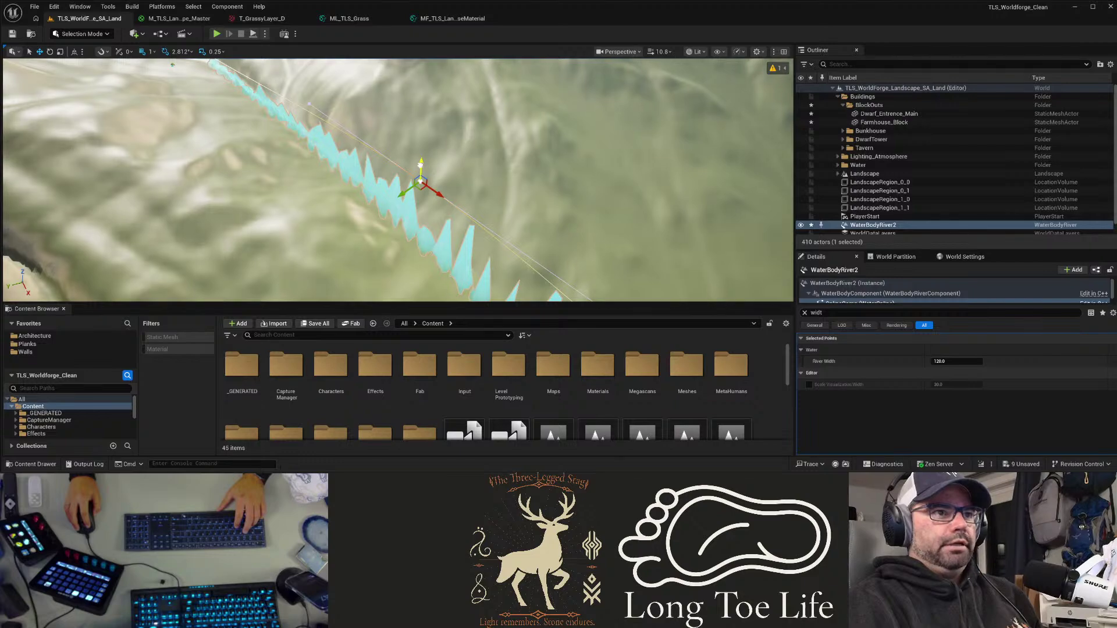
drag(420, 165, 418, 212)
right_drag(418, 213, 421, 197)
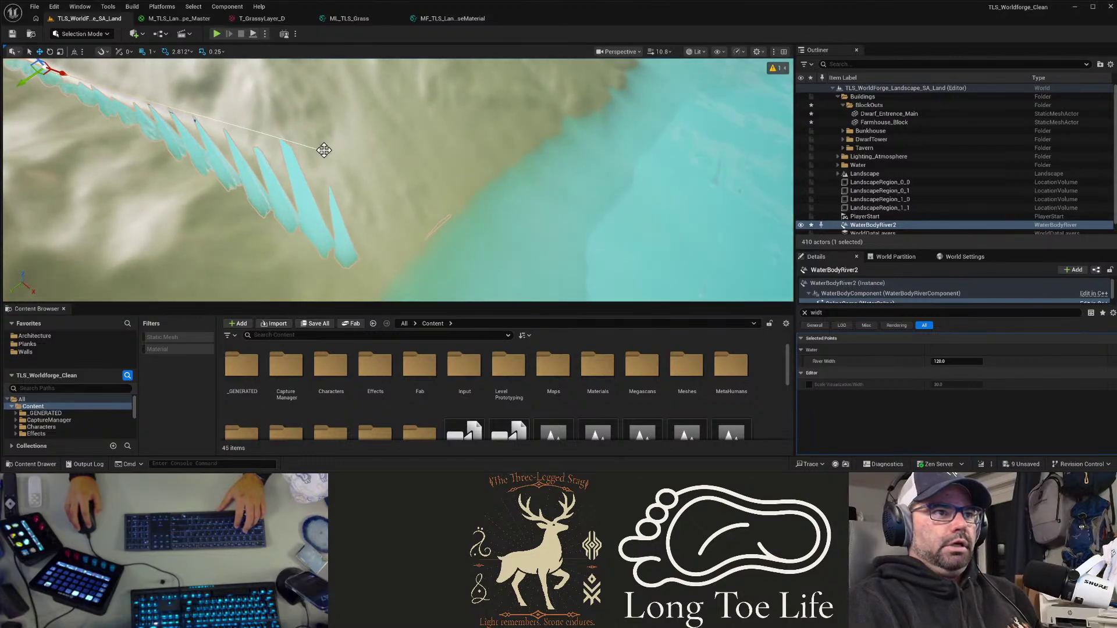
Step: Shift the river's lake-end spline point sideways and adjust its height at the lake shoreline
drag(324, 150, 371, 263)
right_drag(356, 234, 329, 205)
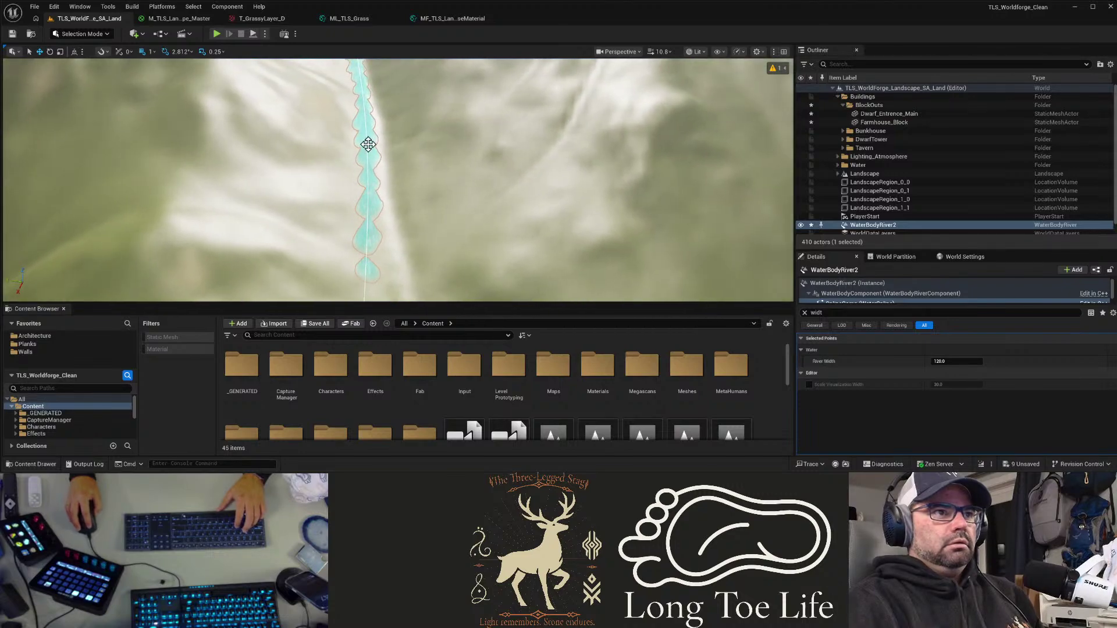
right_drag(368, 144, 393, 145)
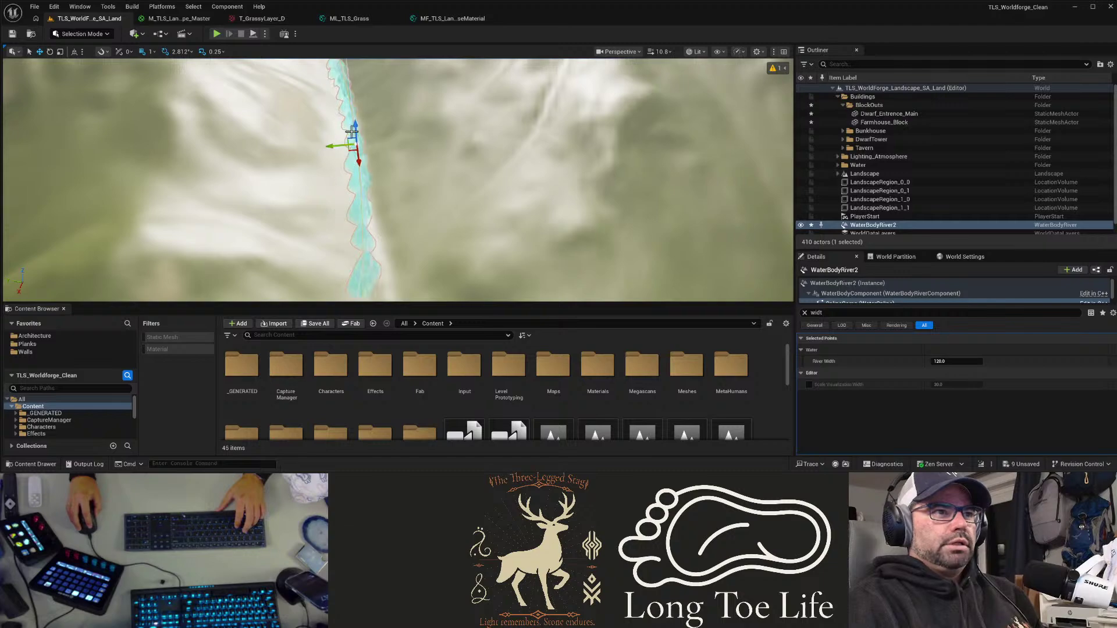
right_drag(367, 201, 397, 212)
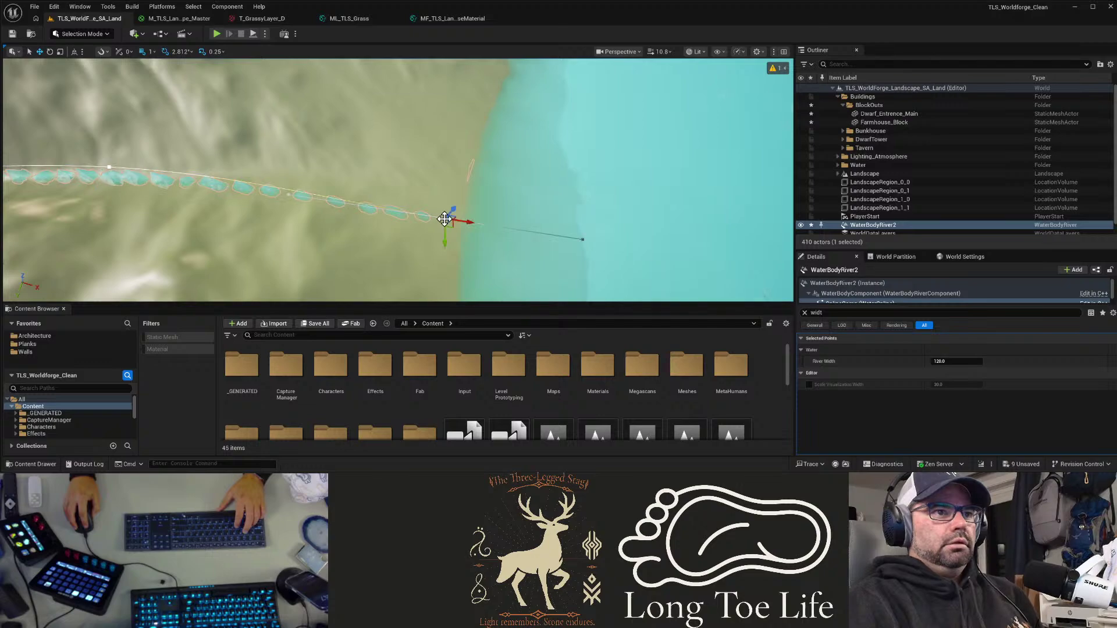
drag(451, 237, 435, 203)
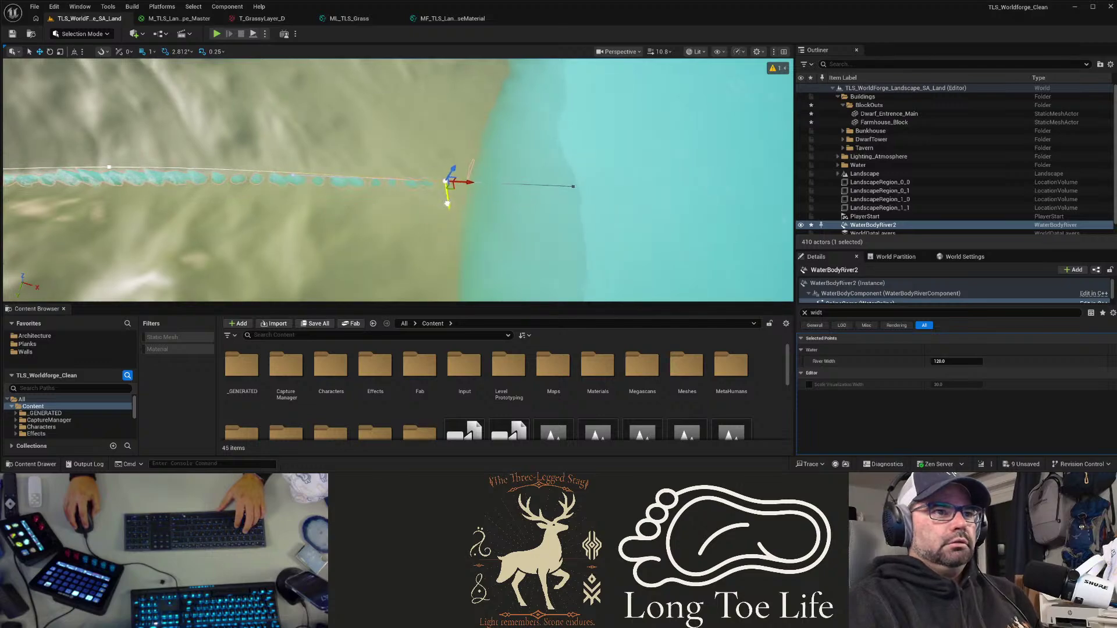
drag(451, 169, 455, 165)
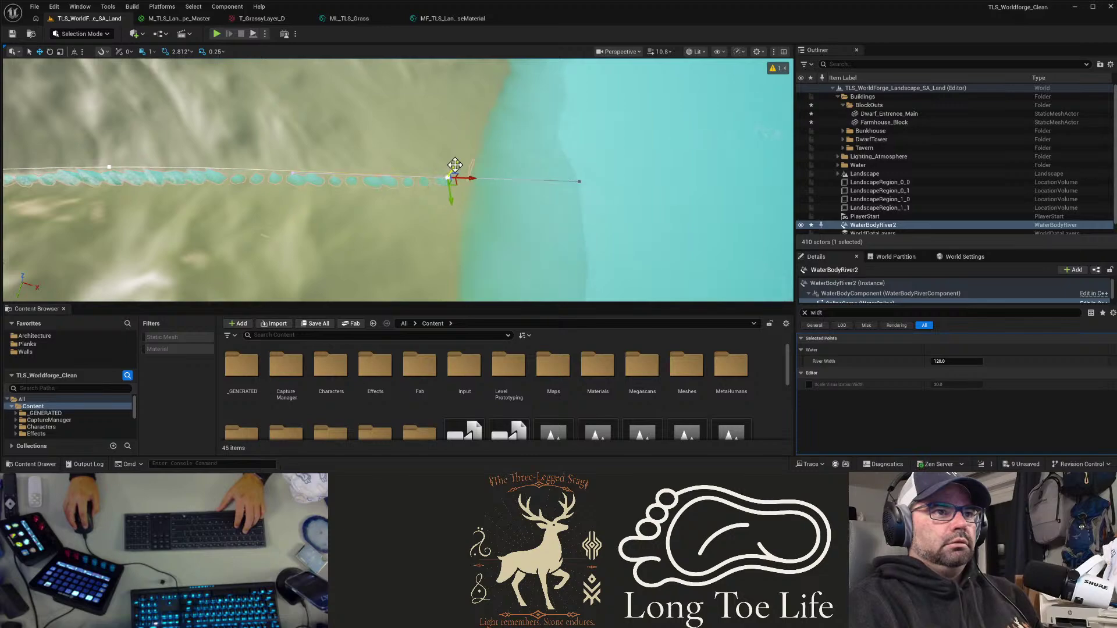
Step: Shift the river's upper spline point sideways into the centre of the valley channel
right_drag(454, 169, 443, 116)
key(w)
key(w)
right_drag(404, 185, 387, 195)
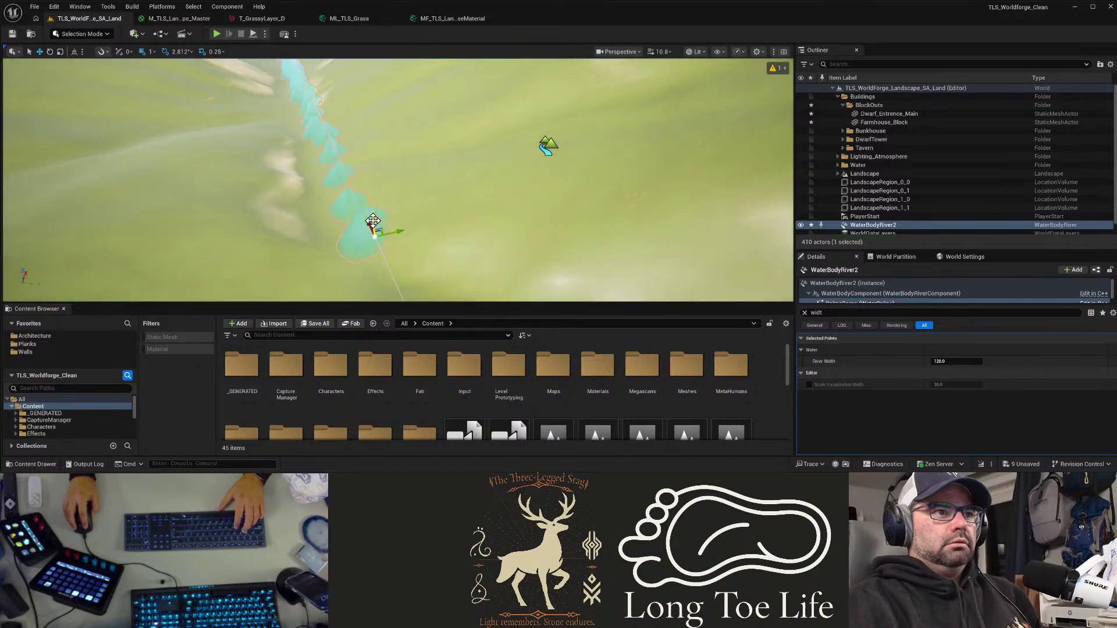
drag(353, 242, 352, 242)
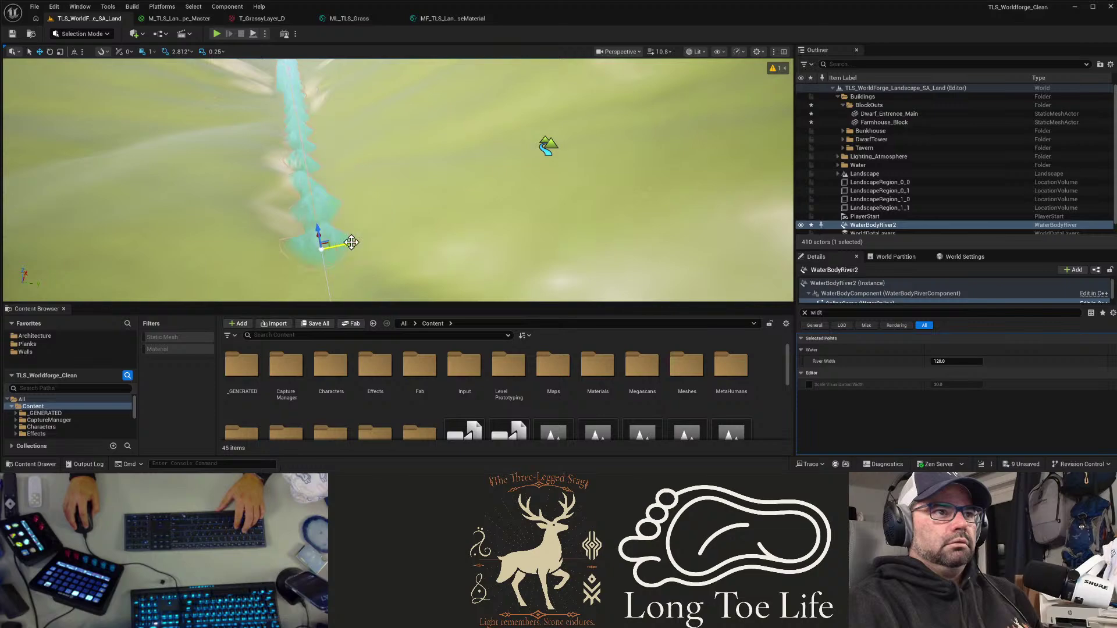
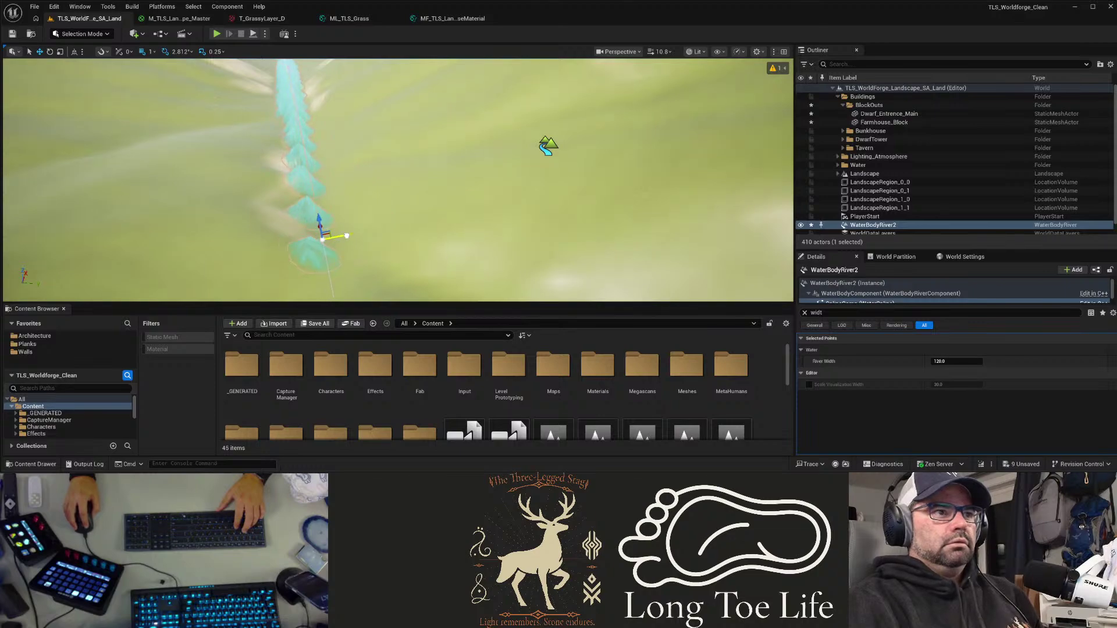
mouse_move(322, 204)
right_down()
mouse_move(331, 163)
mouse_move(256, 169)
mouse_move(323, 174)
mouse_move(325, 193)
right_up()
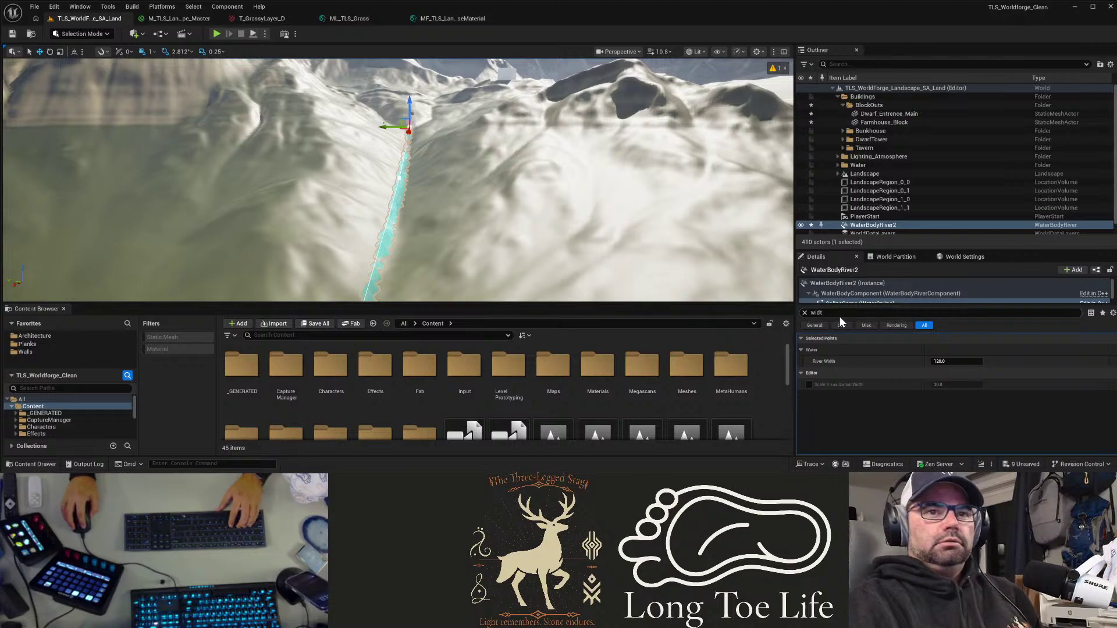
Step: Try to find the river's landscape option by searching its properties for "affect" and "effe"
click(805, 313)
text(affi)
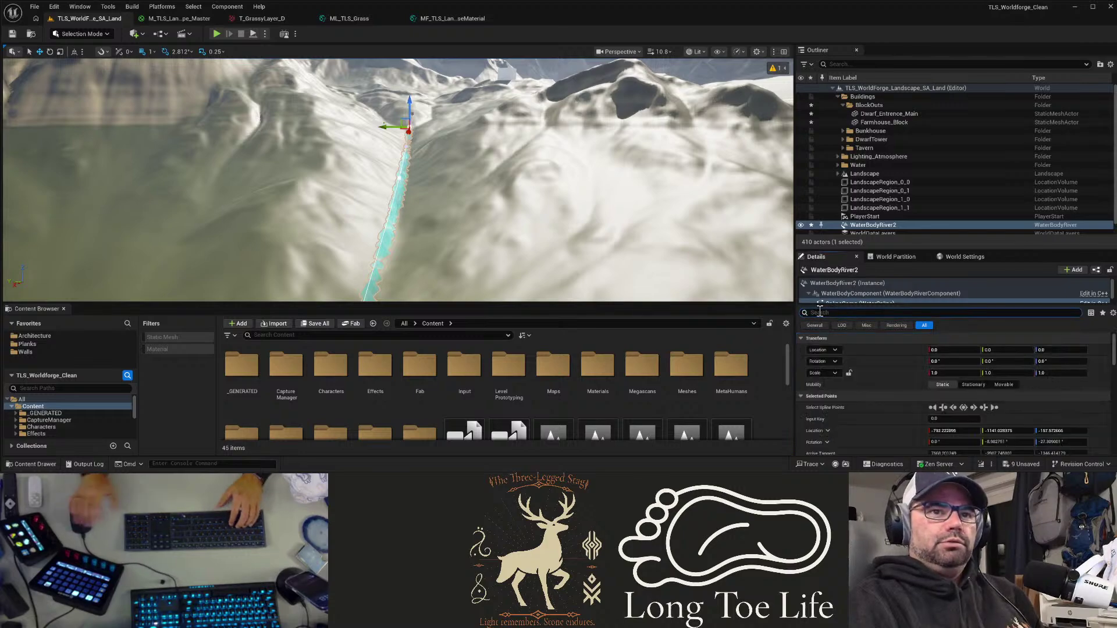
text(ct)
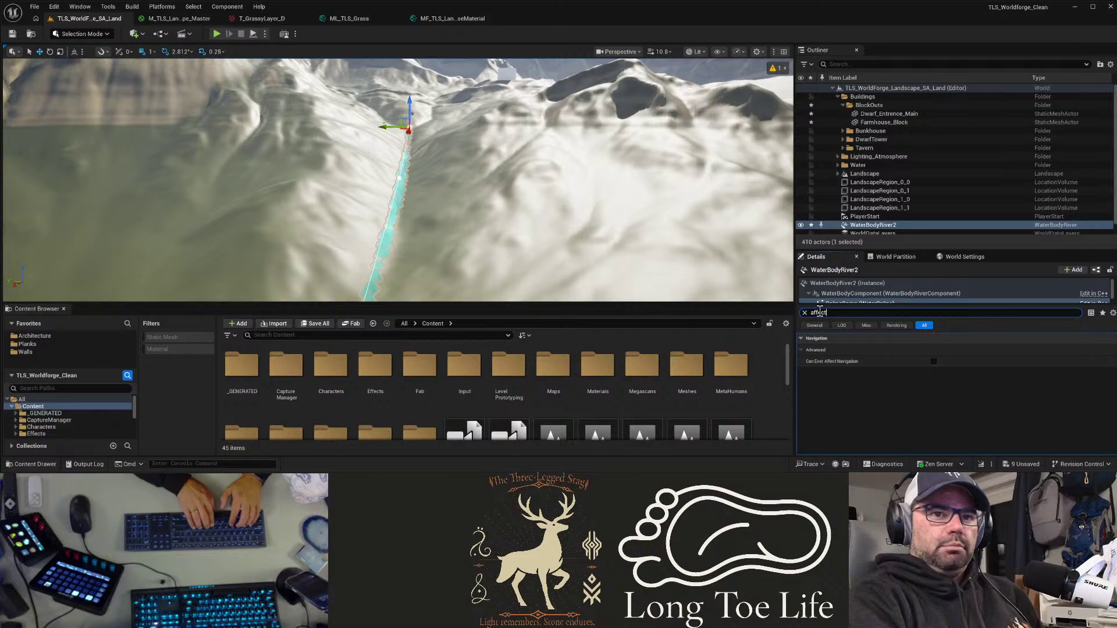
key(BackSpace)
key(BackSpace)
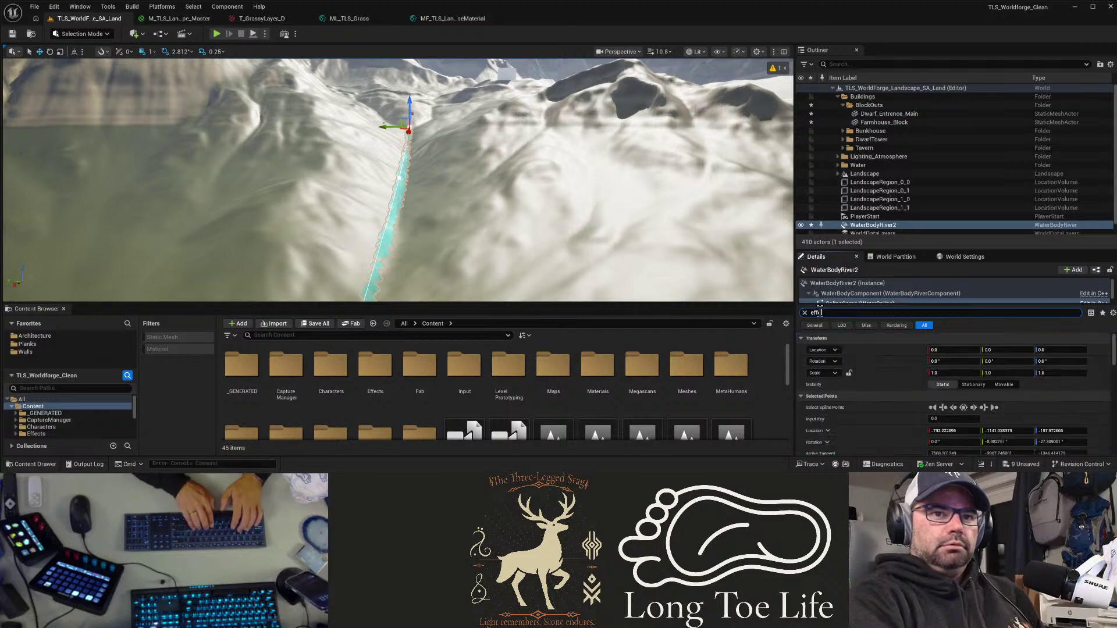
key(BackSpace)
key(BackSpace)
key(BackSpace)
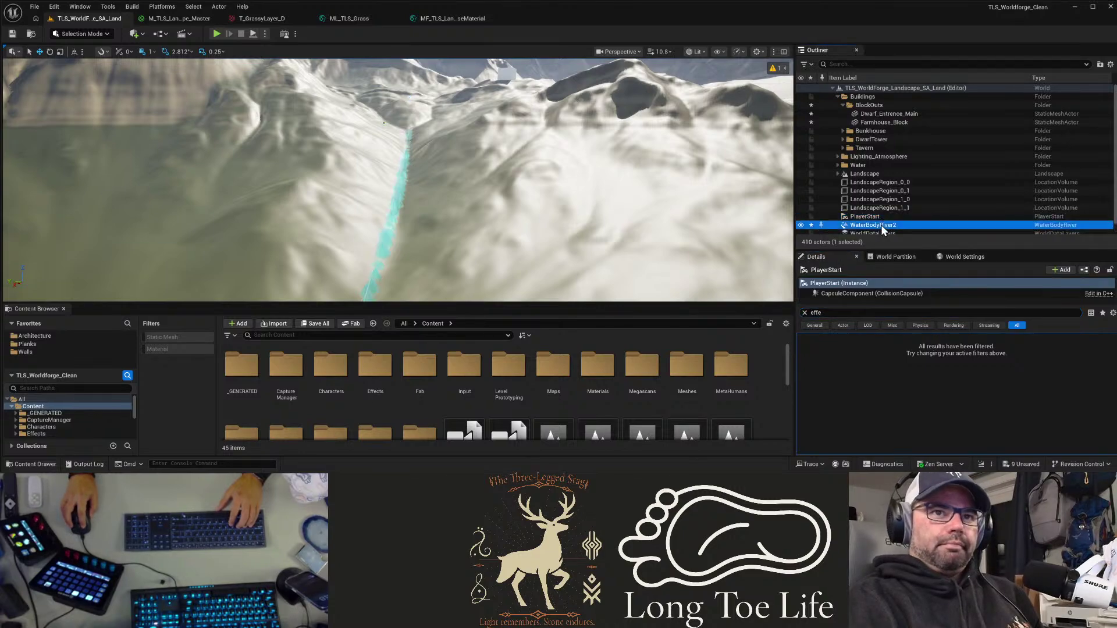
text(e)
Step: Filter WaterBodyRiver2's properties by "land" and enable Affects Landscape
click(824, 313)
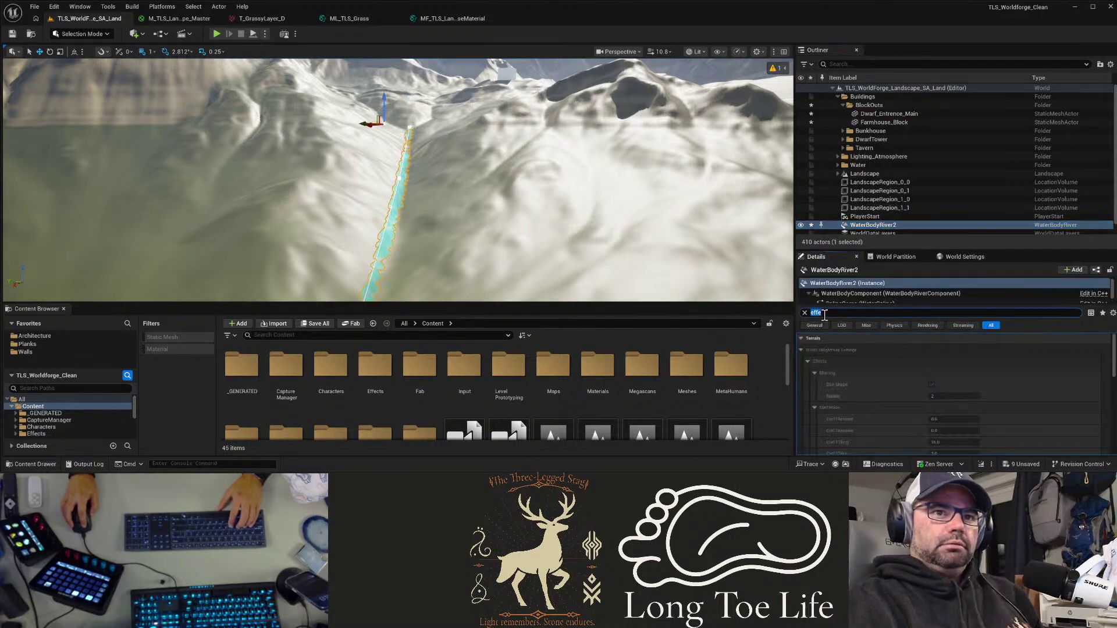
text(land)
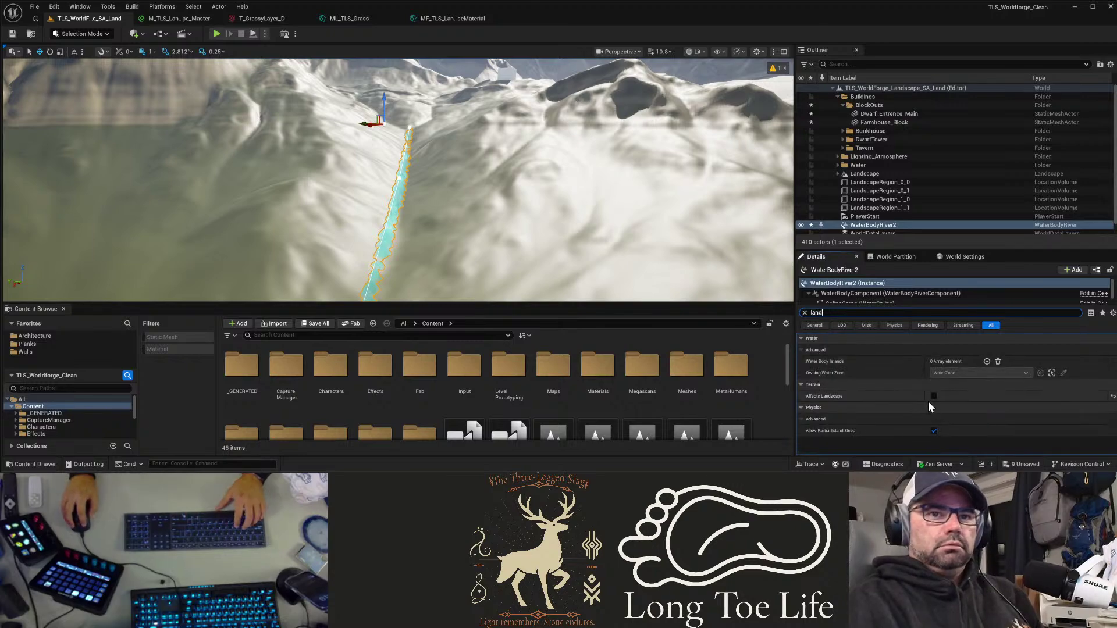
click(933, 396)
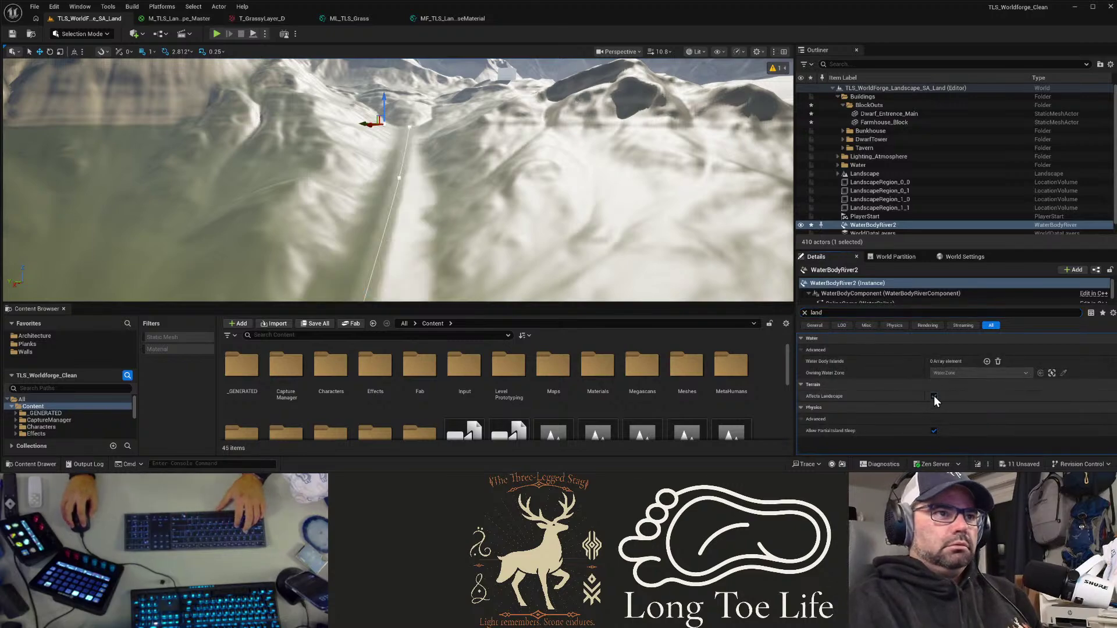
click(934, 395)
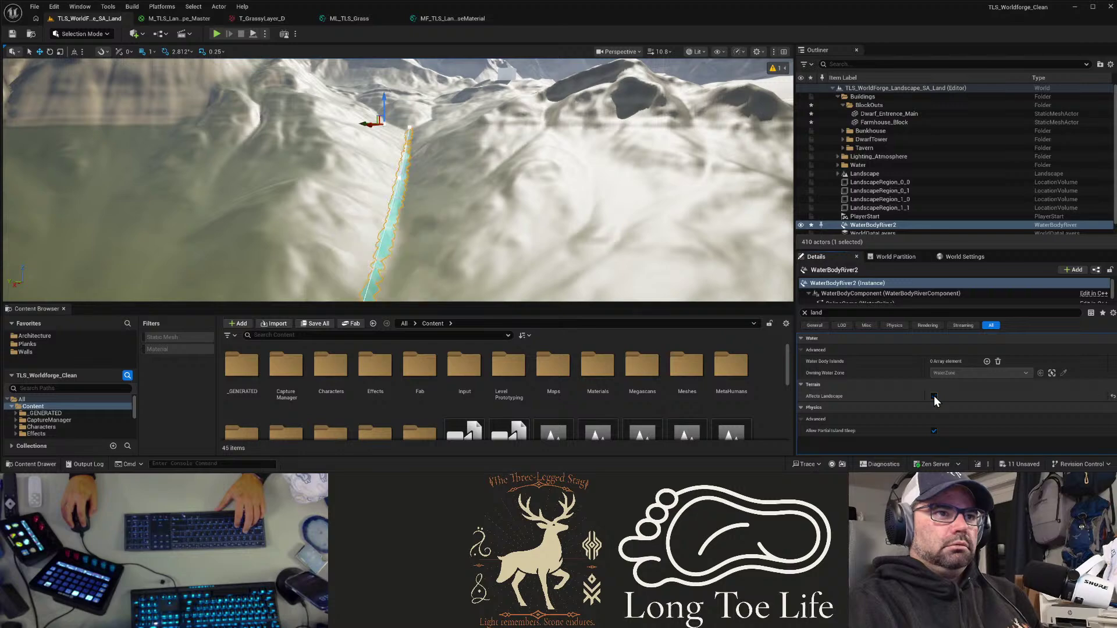
click(933, 396)
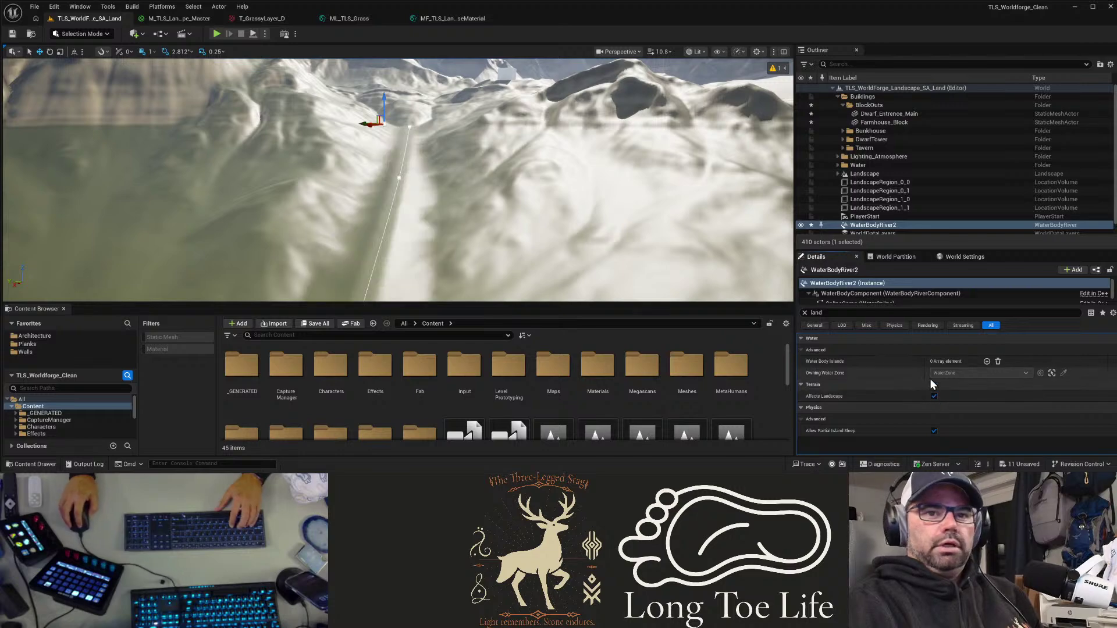
Step: Clear the property filter and examine WaterBodyRiver2's full list of settings, from Transform down to Data Layers
click(805, 313)
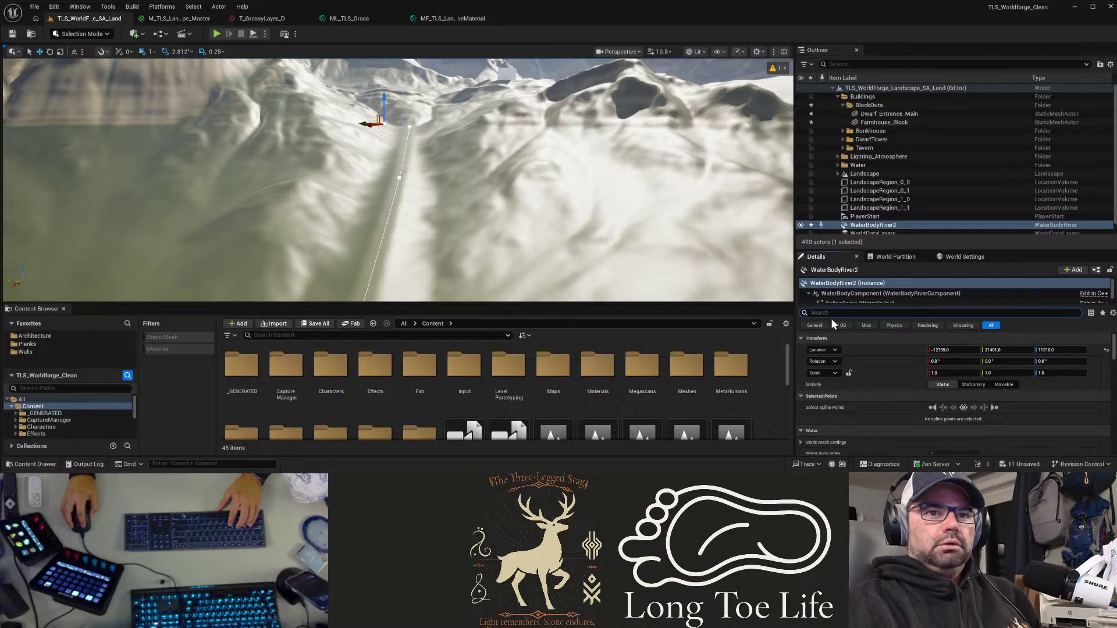
scroll(903, 393, down, 10)
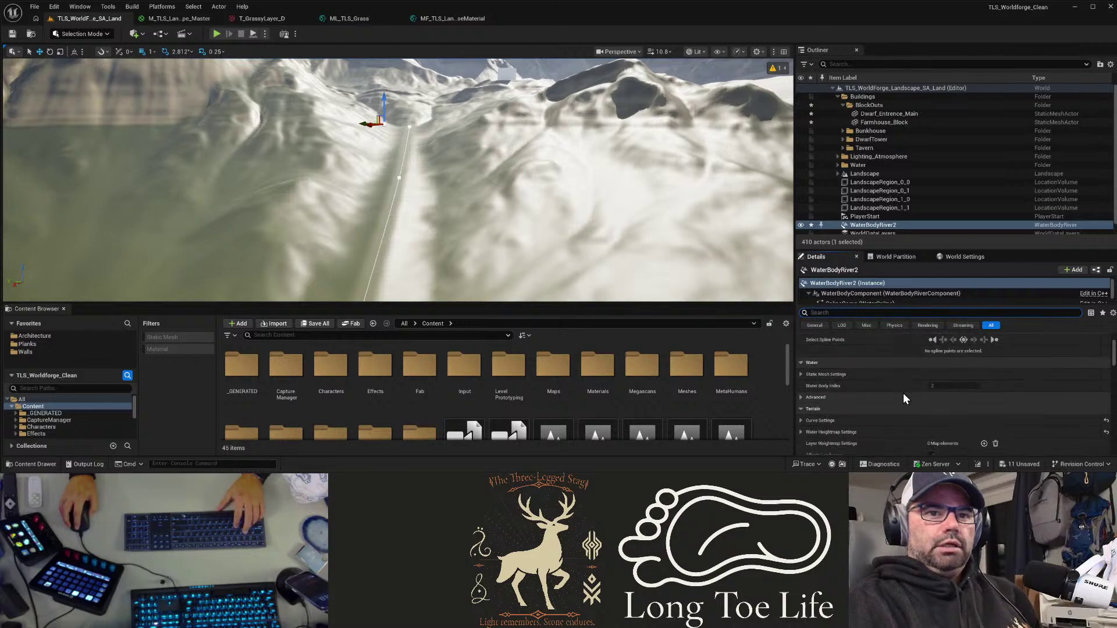
scroll(903, 393, down, 8)
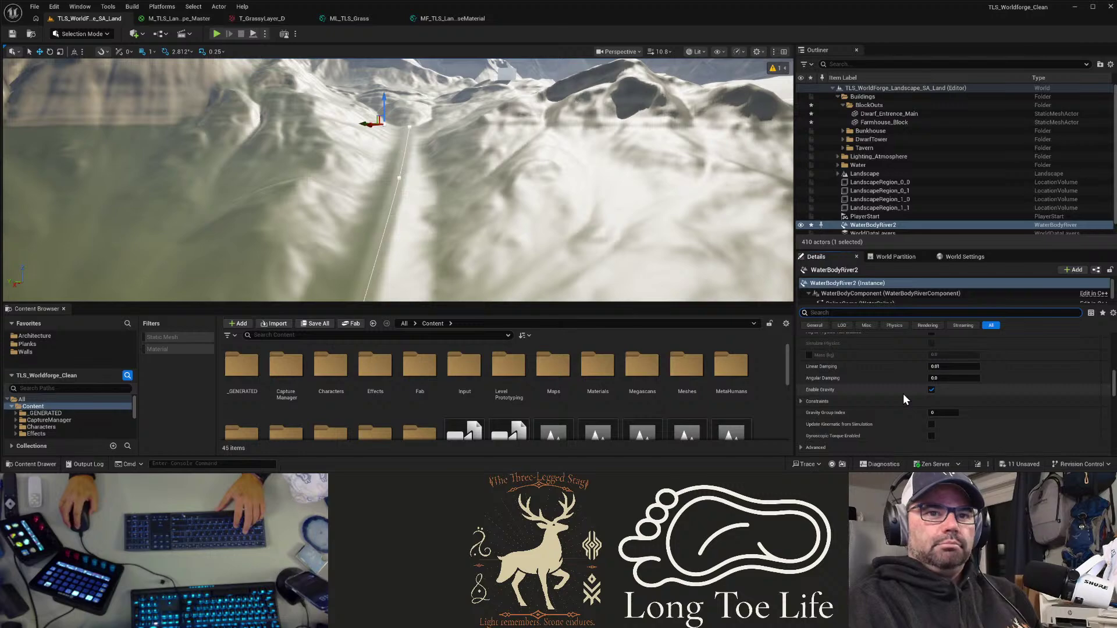
scroll(902, 395, down, 5)
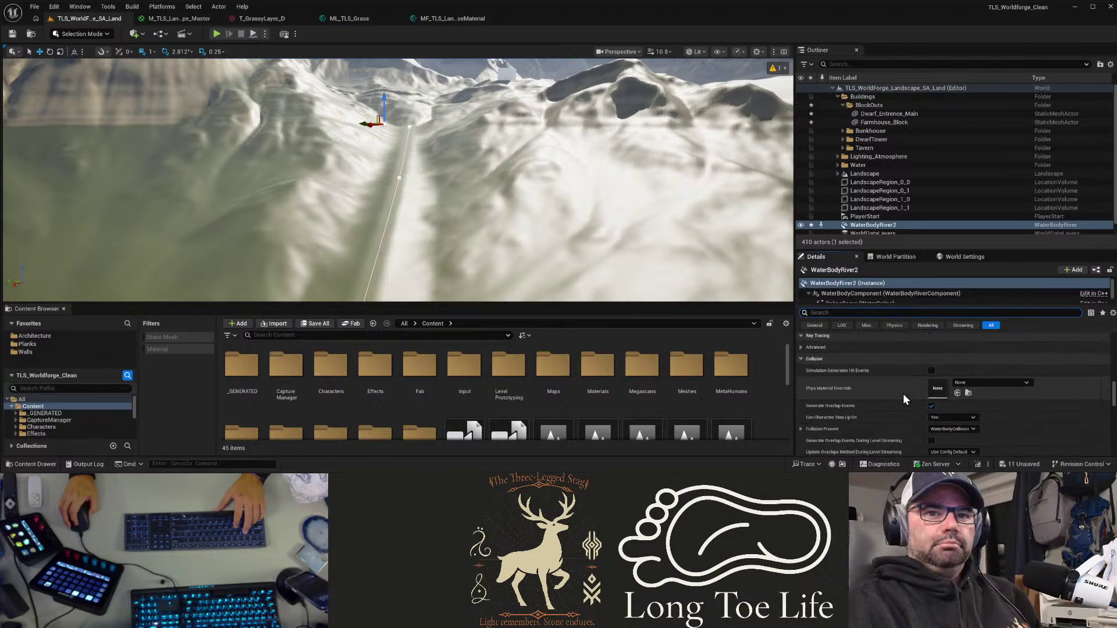
scroll(903, 393, down, 5)
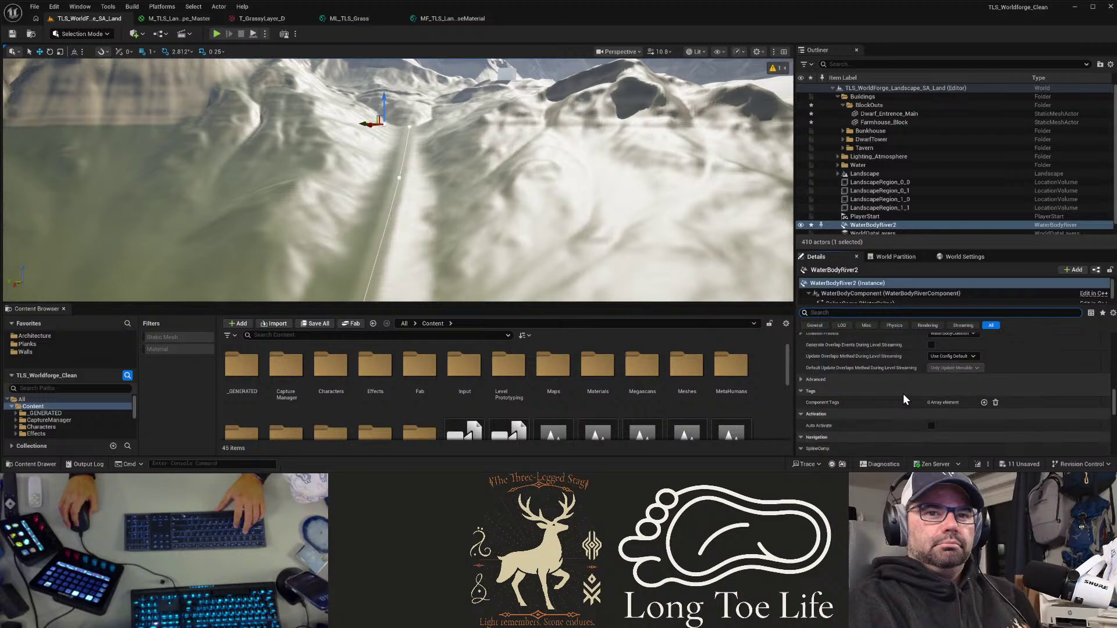
scroll(902, 393, down, 5)
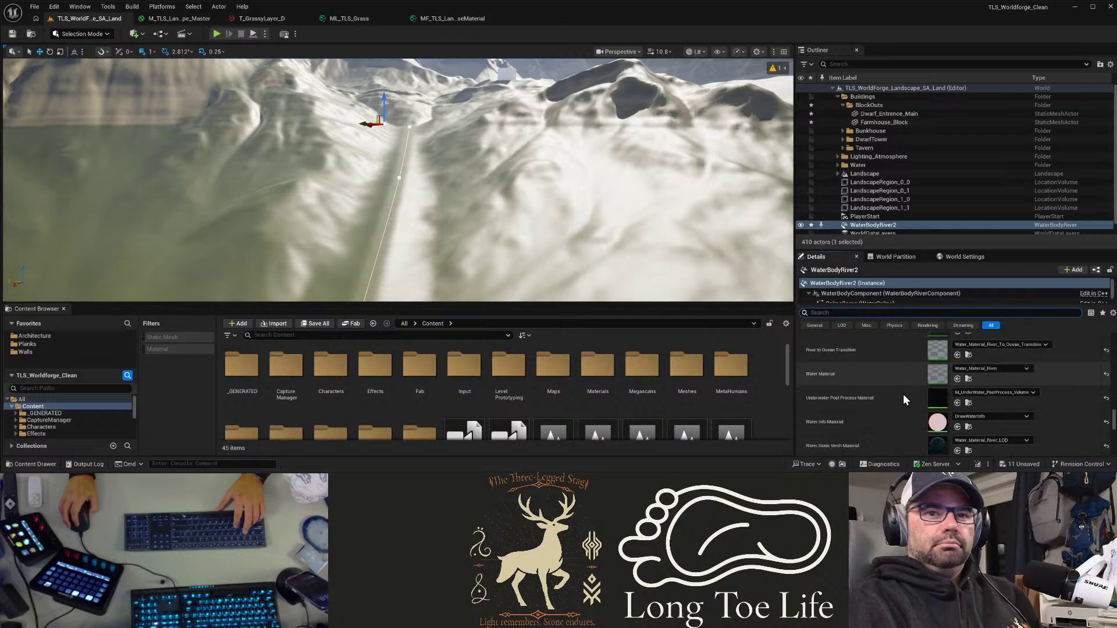
scroll(903, 393, down, 3)
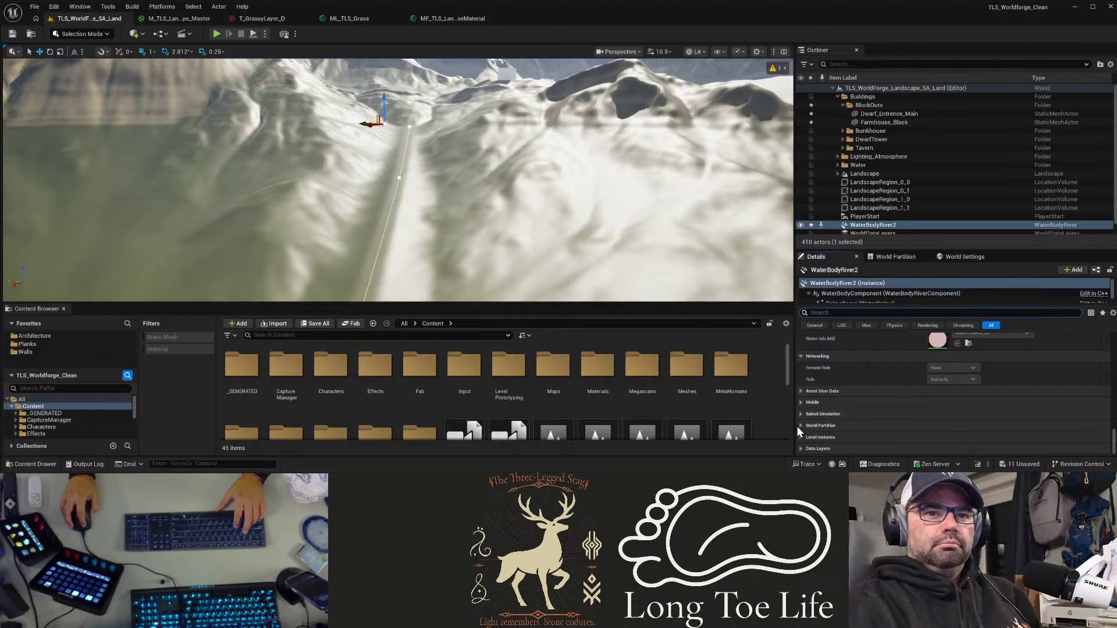
scroll(845, 424, up, 5)
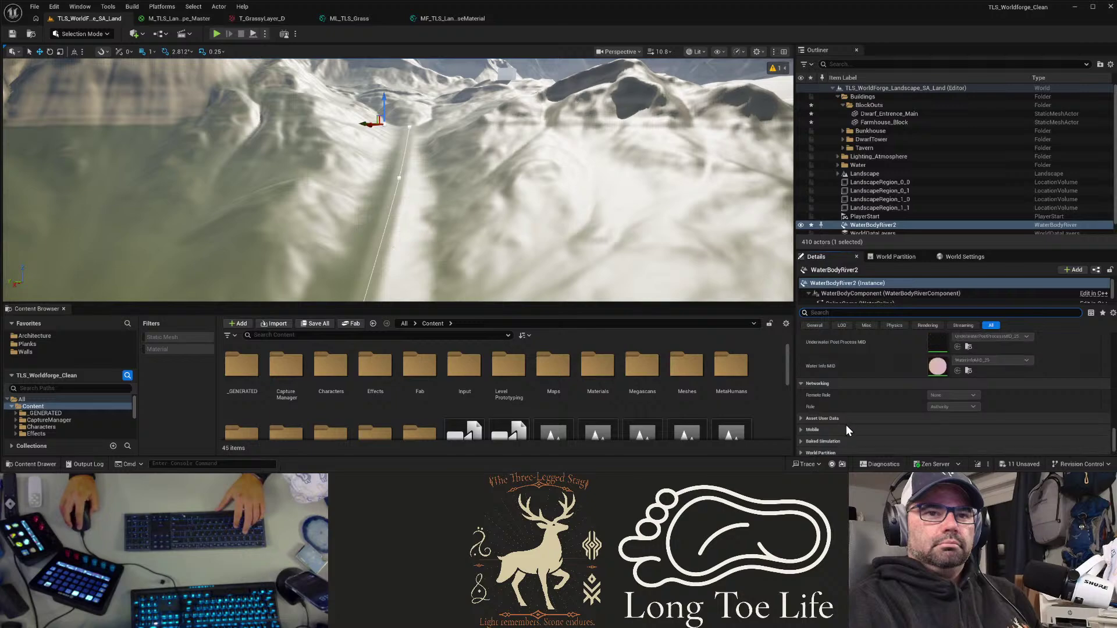
scroll(872, 422, down, 5)
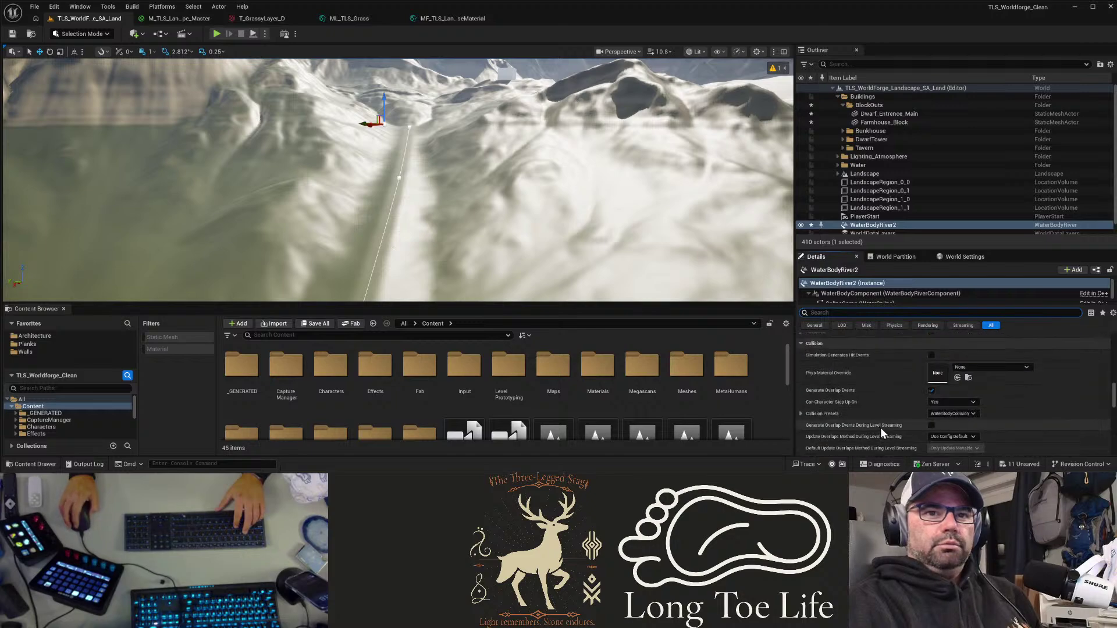
scroll(885, 432, up, 10)
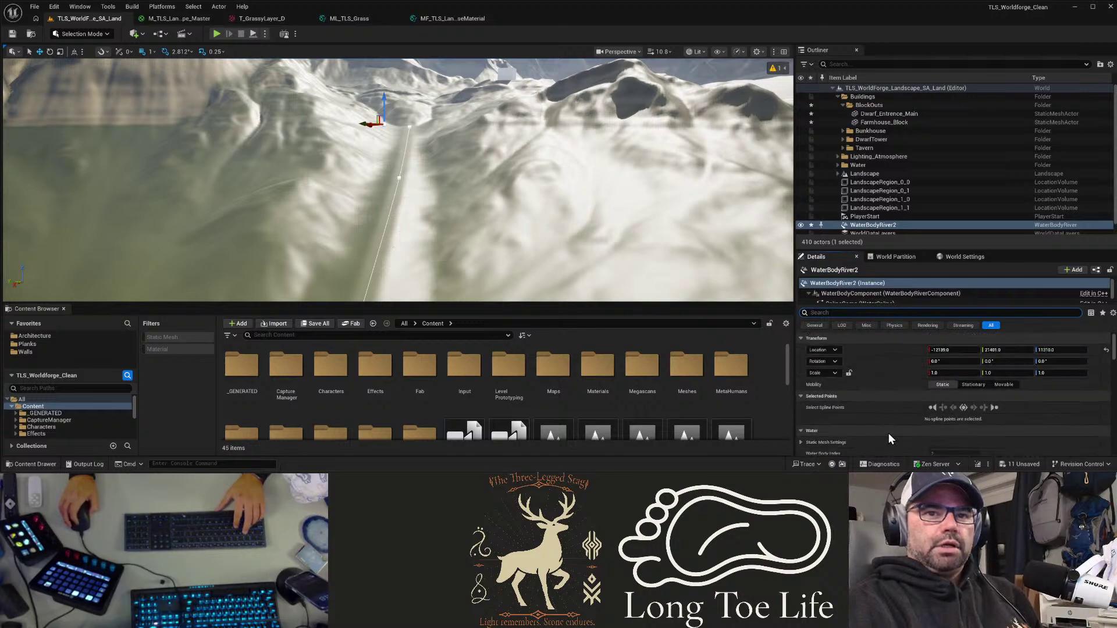
Step: Set WaterBodyRiver2's Fixed Water Depth to 100 in the advanced Water settings
scroll(887, 429, down, 2)
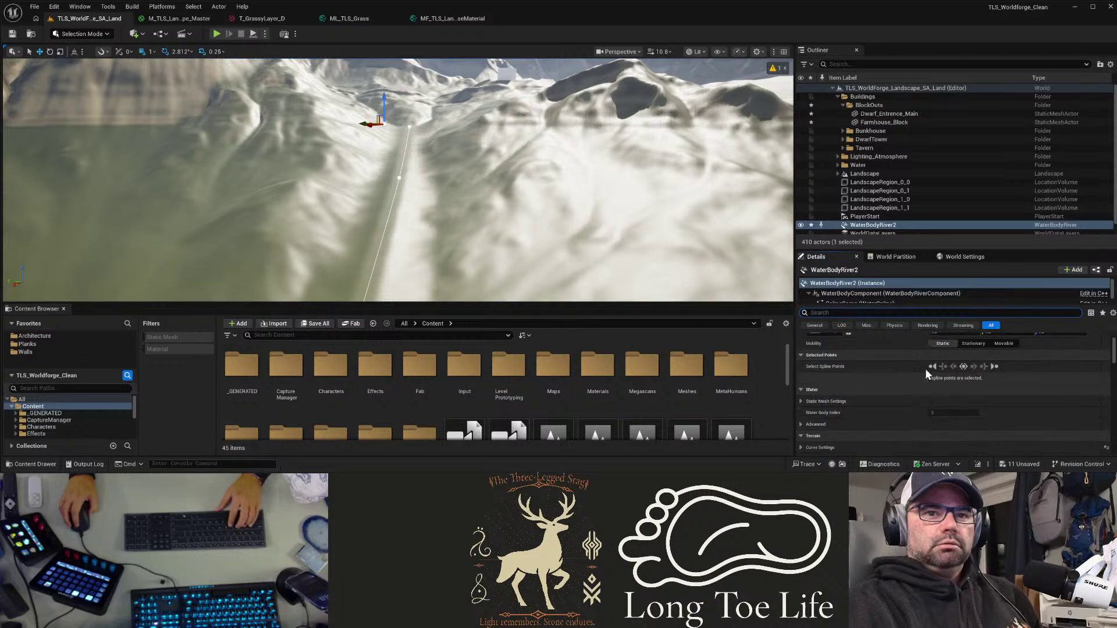
scroll(872, 408, down, 2)
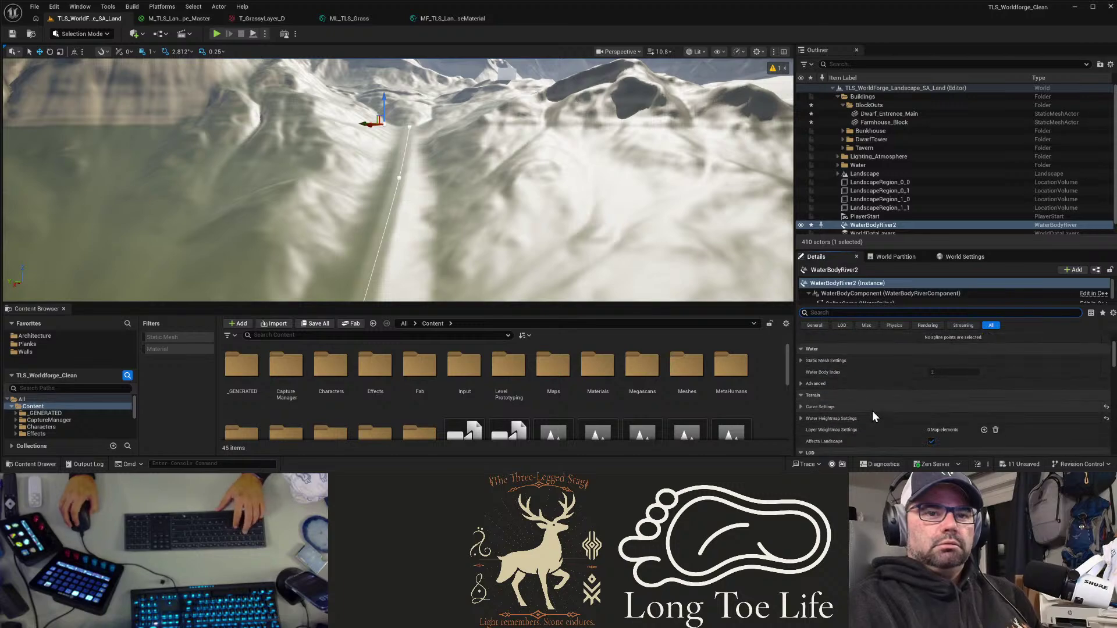
click(800, 383)
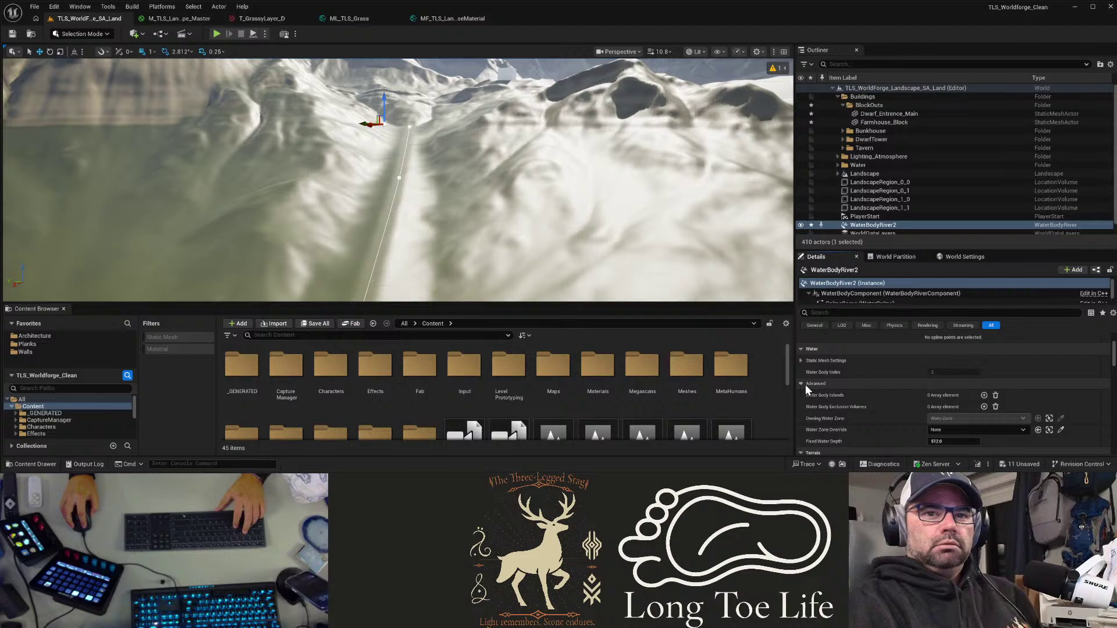
scroll(845, 390, down, 2)
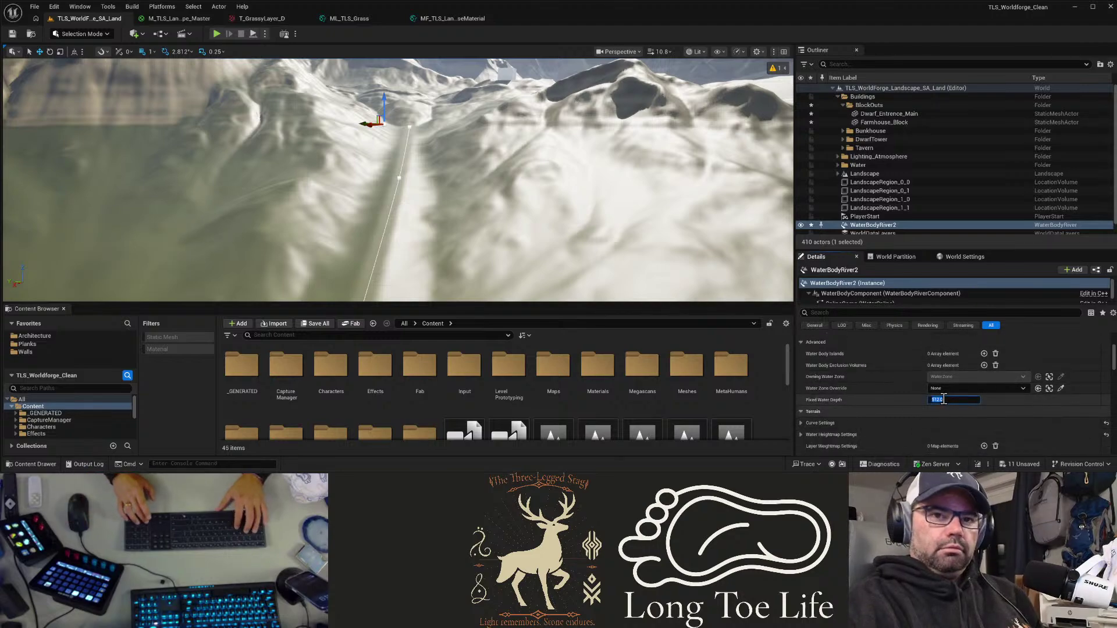
text(100)
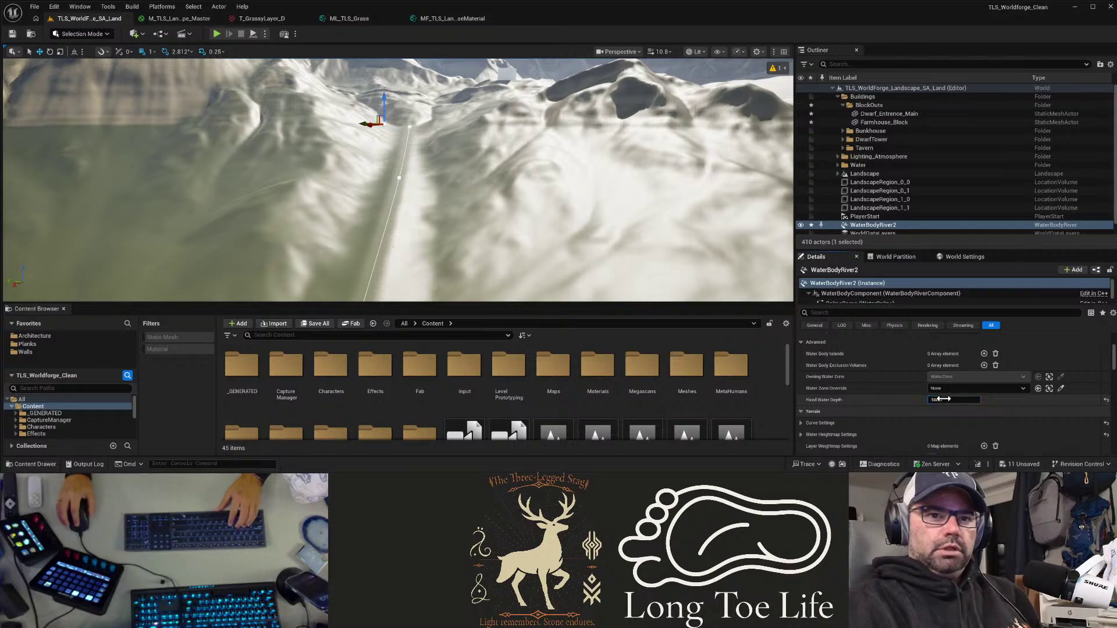
key(Return)
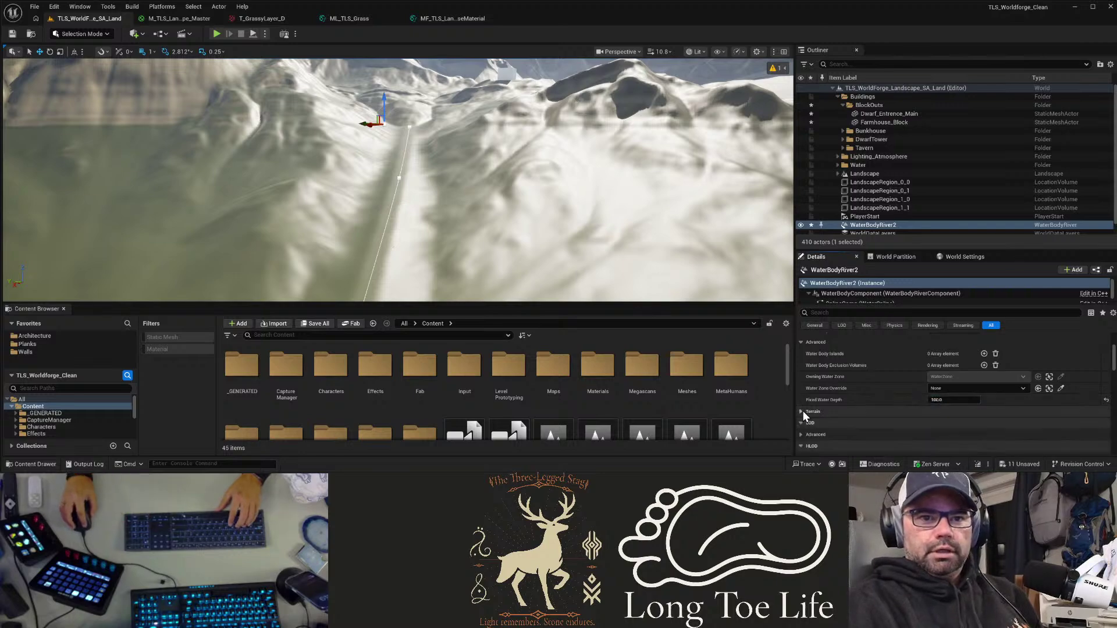
scroll(857, 417, down, 2)
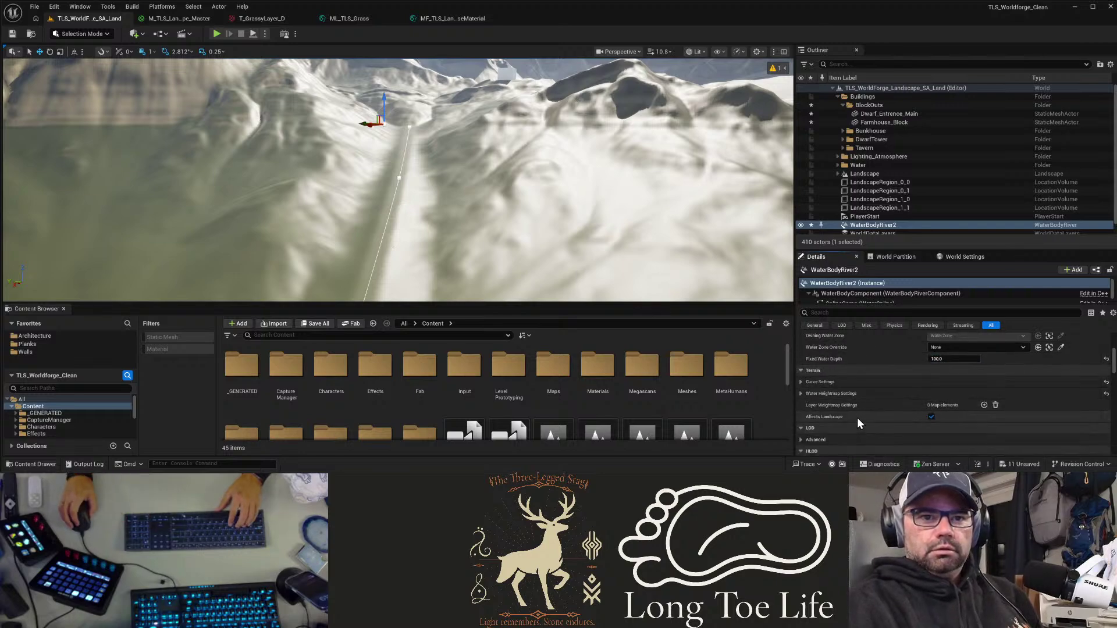
Step: Set WaterBodyRiver2's Channel Depth to 100 and Curve Ramp Width to 0 in the terrain Curve Settings
click(800, 381)
scroll(854, 397, down, 2)
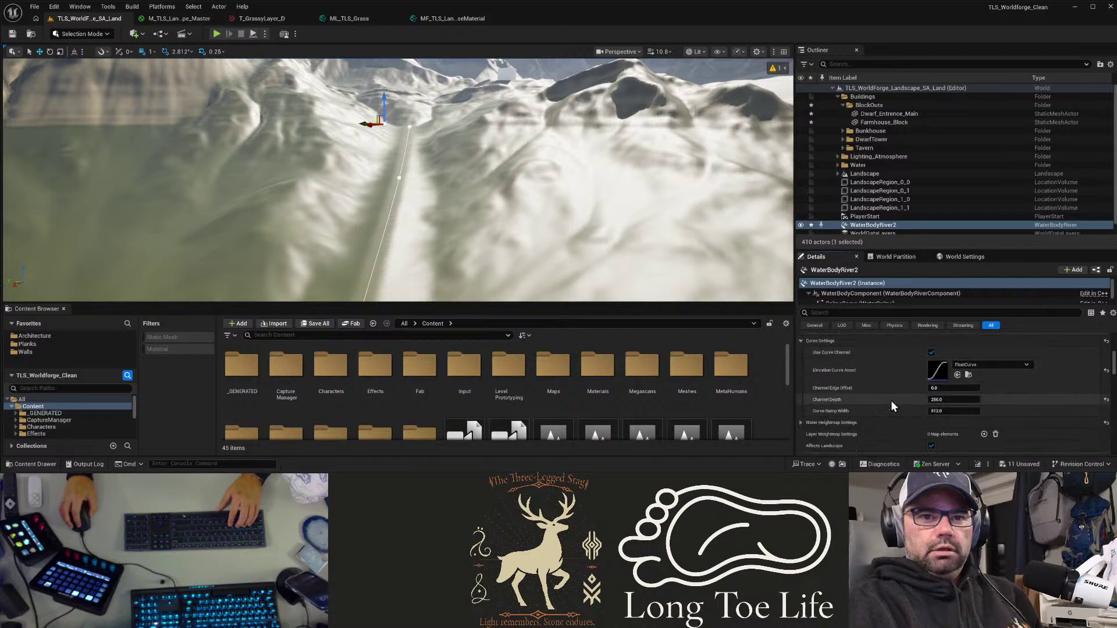
click(942, 399)
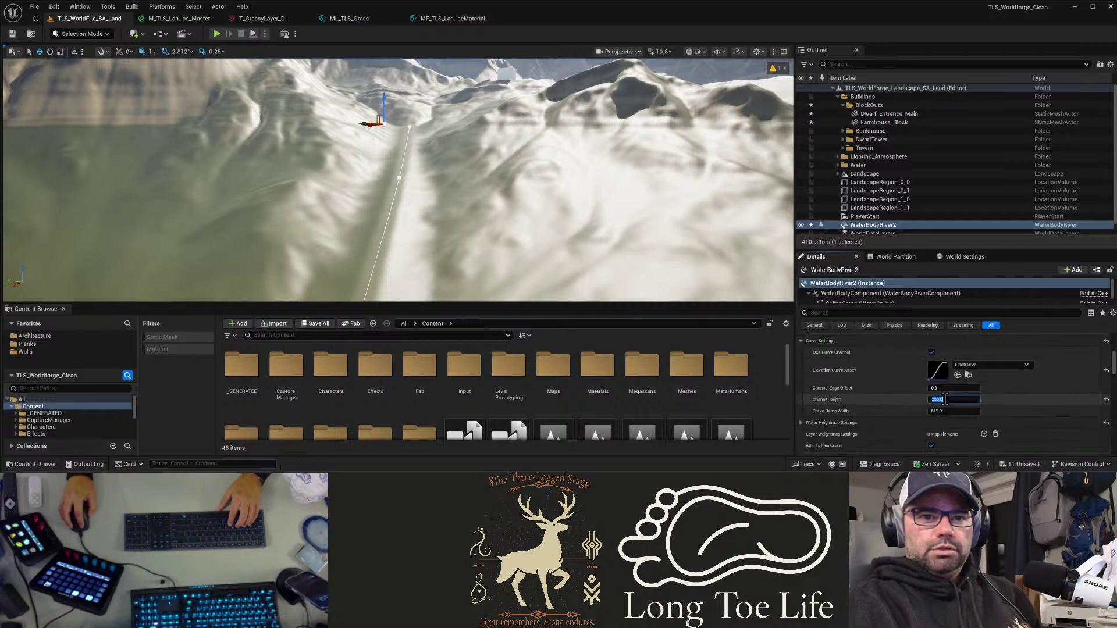
text(100)
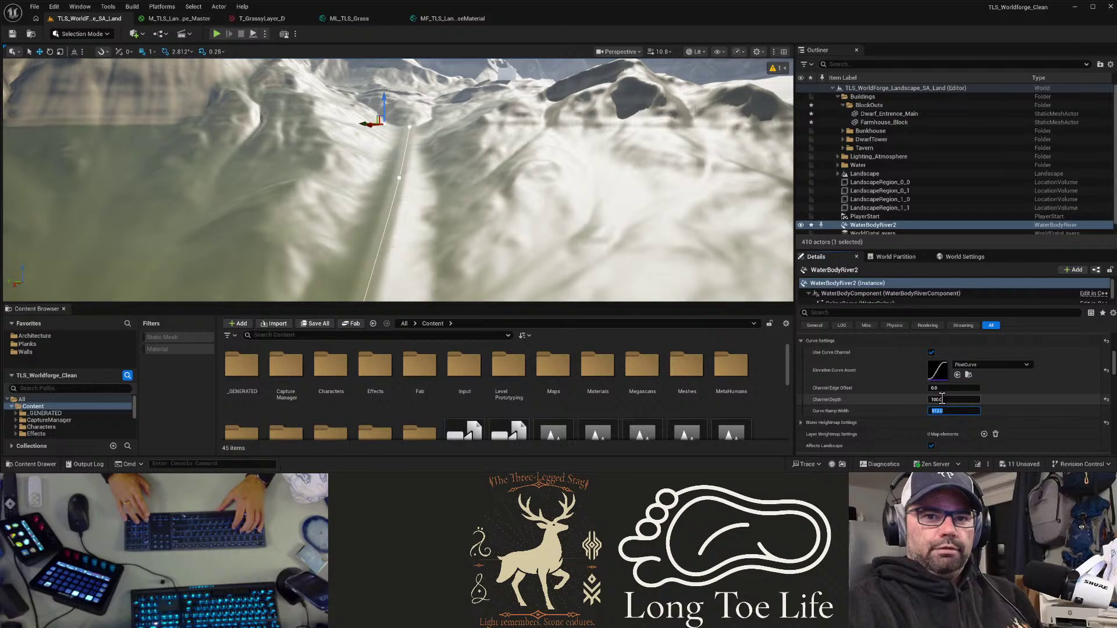
key(Return)
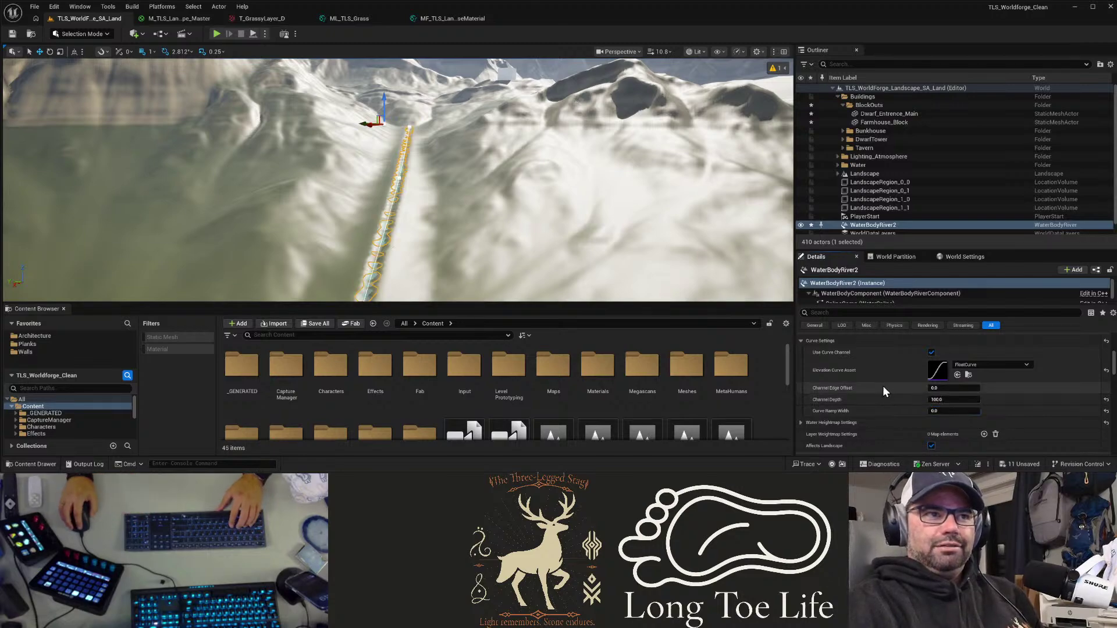
Step: Set WaterBodyRiver2's Channel Depth to 0
click(938, 399)
text(0)
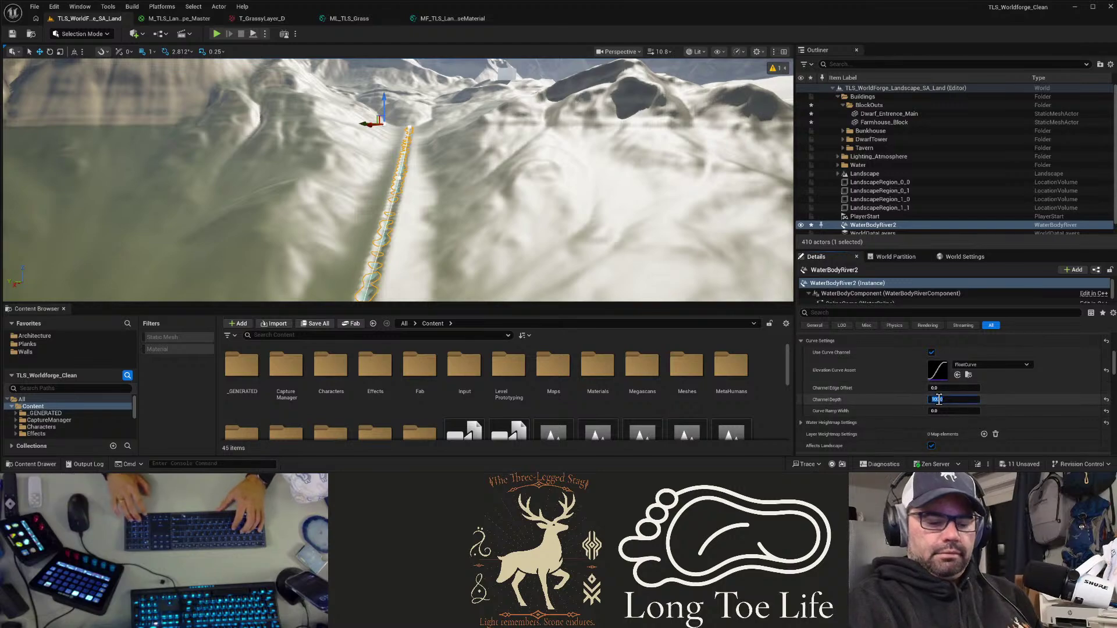
key(Return)
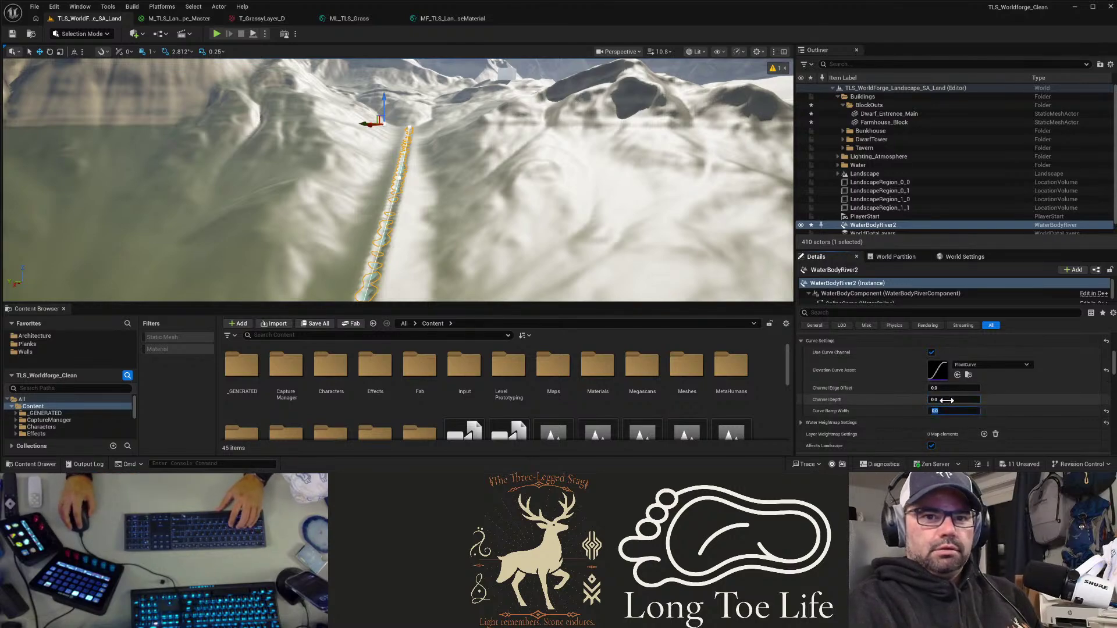
Step: Examine WaterBodyRiver2's remaining settings, from the advanced LOD options through HLOD, Lighting and Physics
scroll(947, 401, down, 5)
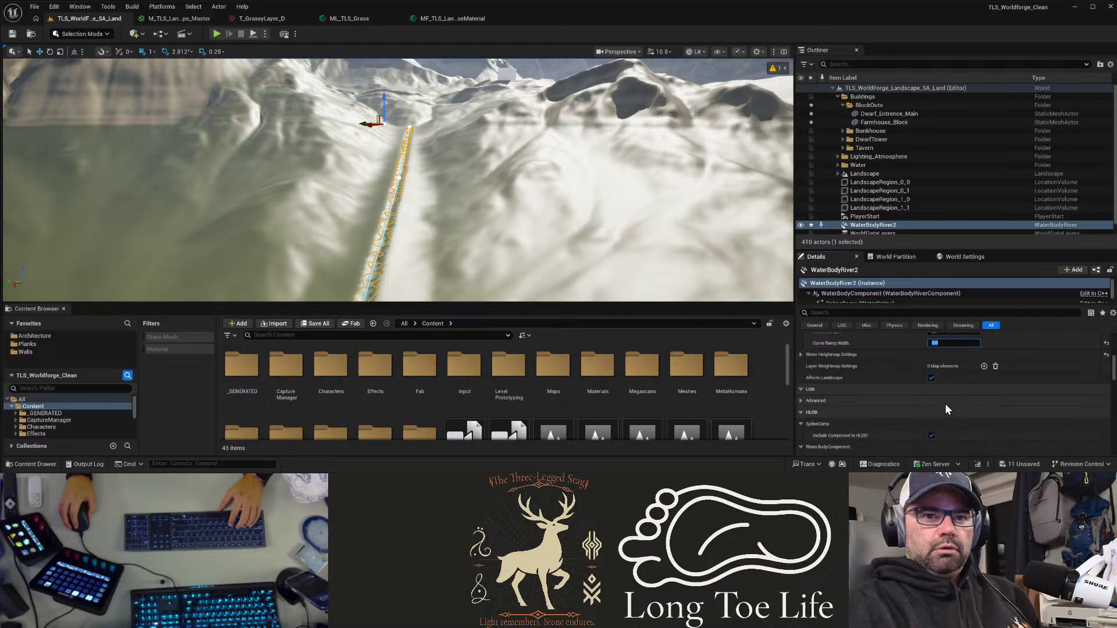
click(801, 400)
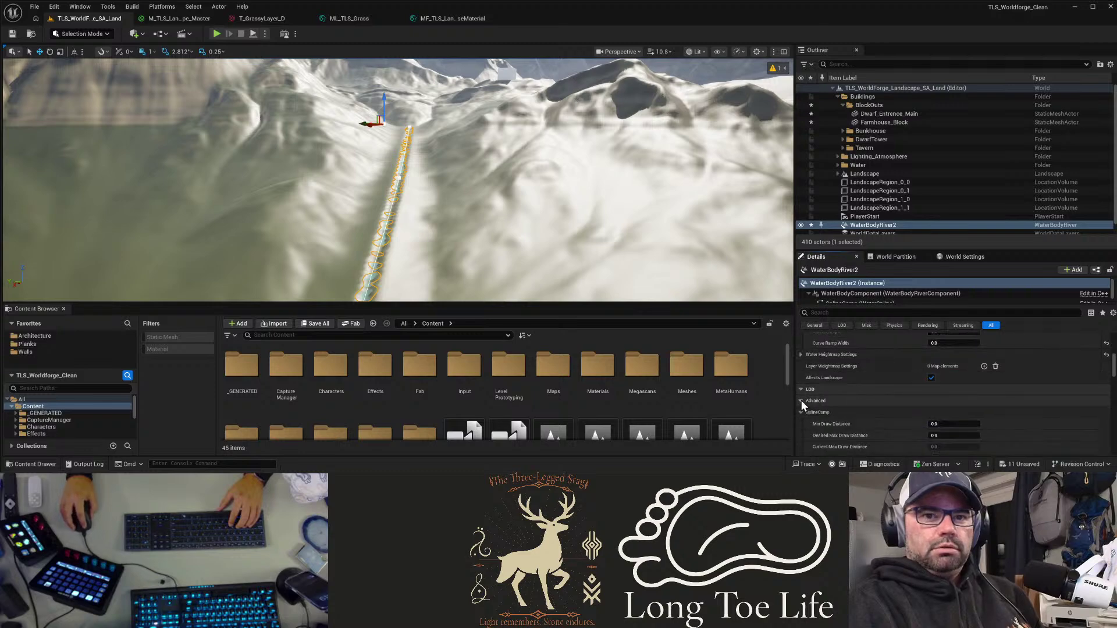
scroll(895, 416, down, 3)
scroll(895, 417, down, 2)
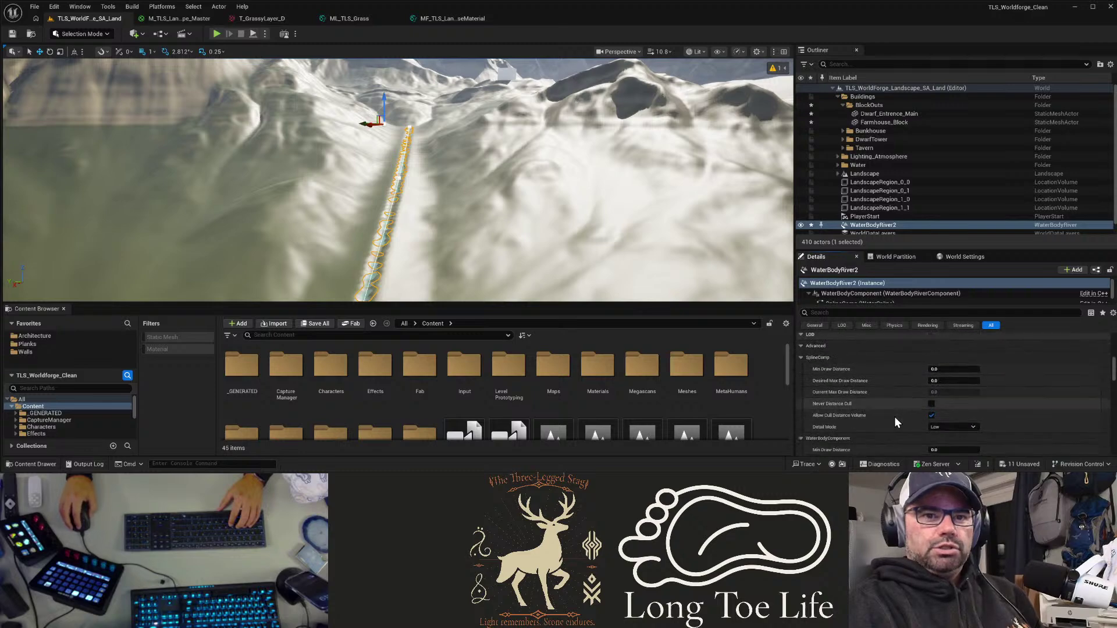
scroll(894, 416, down, 5)
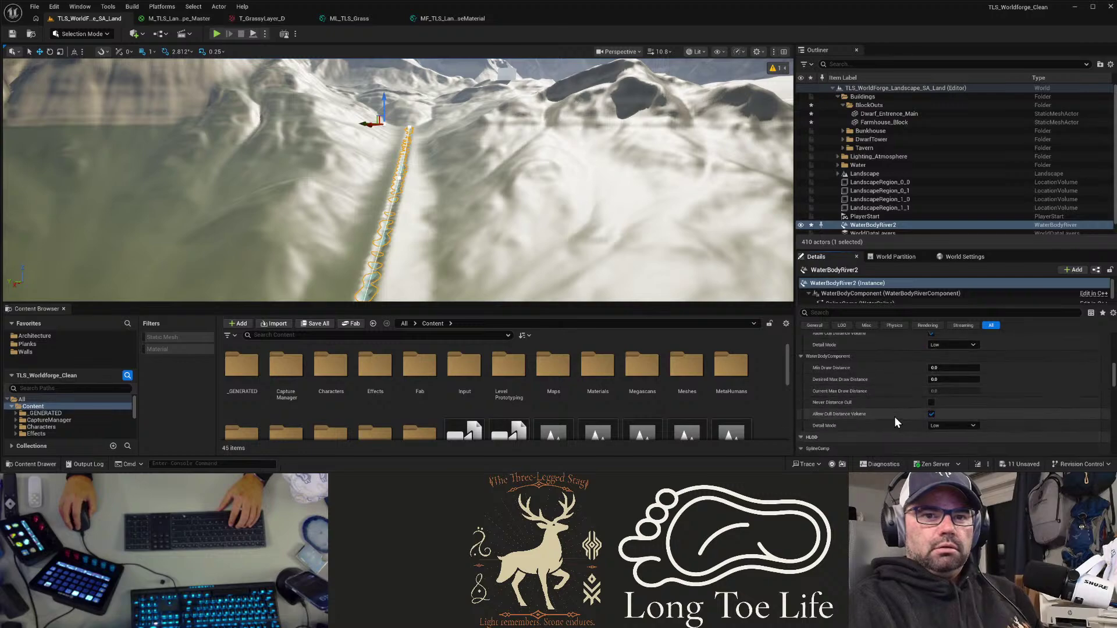
scroll(895, 417, down, 8)
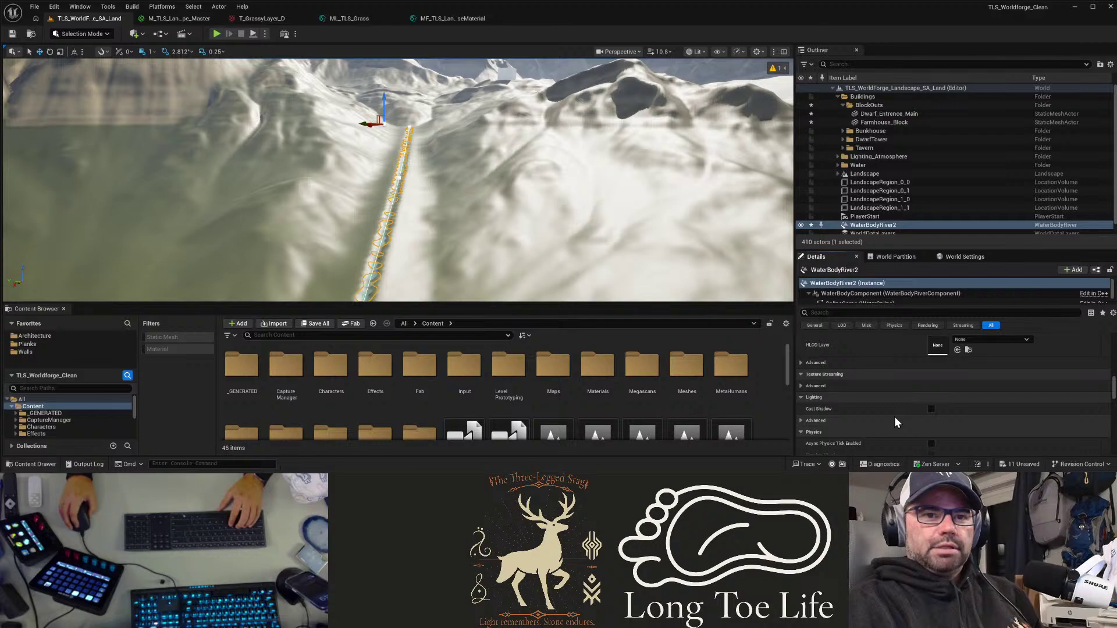
scroll(895, 417, up, 12)
scroll(895, 416, up, 6)
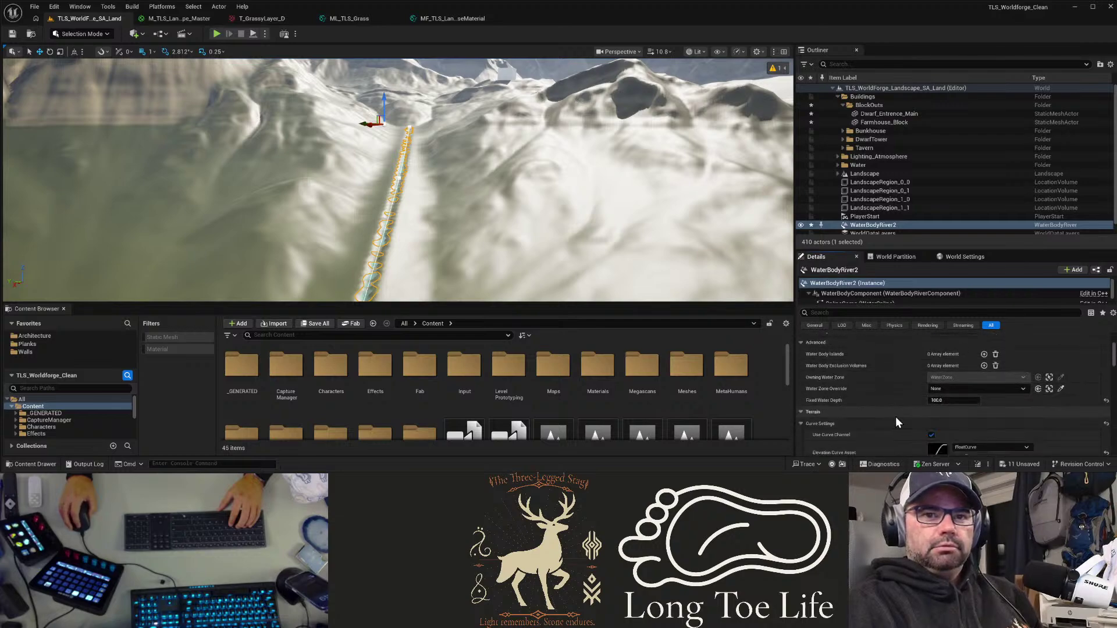
Step: Set WaterBodyRiver2's Fixed Water Depth to 0 in the advanced Water settings
click(954, 400)
text(0)
key(Return)
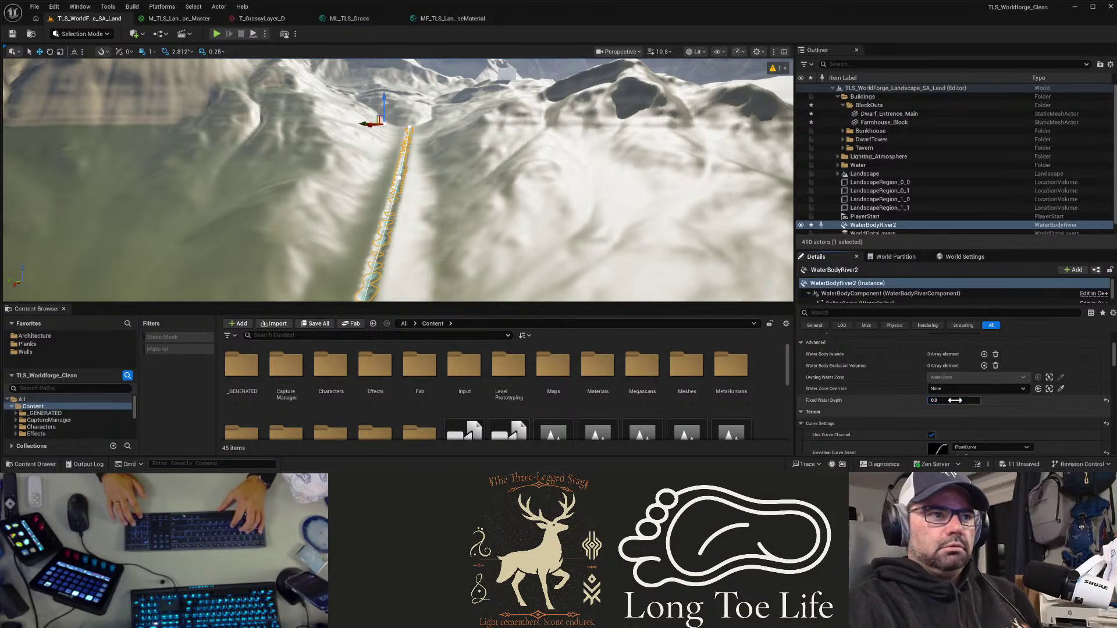
scroll(954, 400, up, 1)
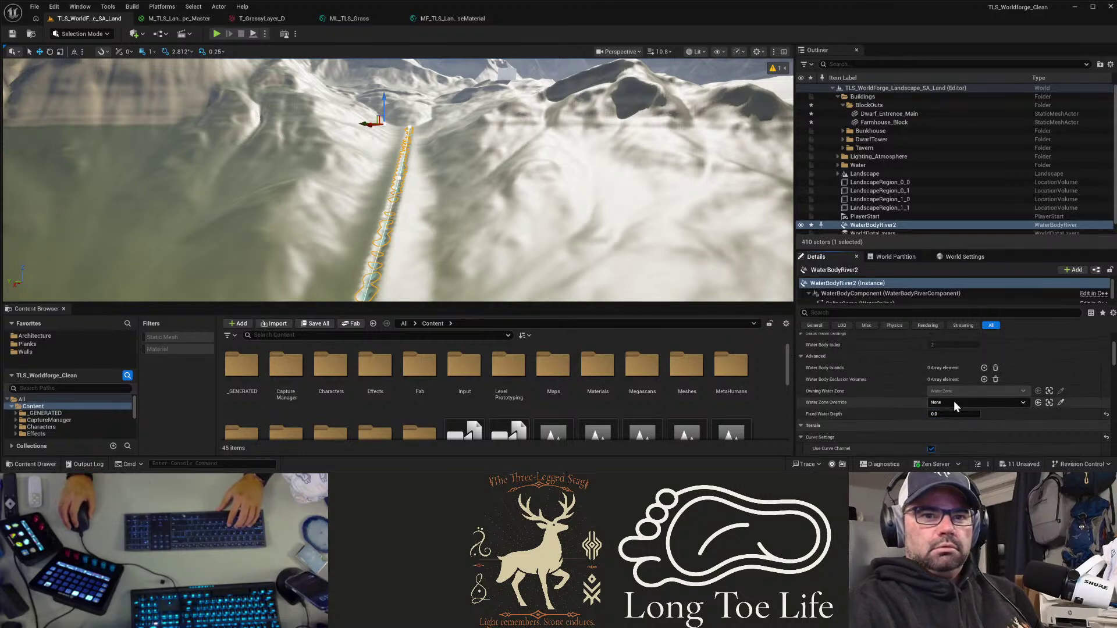
scroll(843, 418, up, 5)
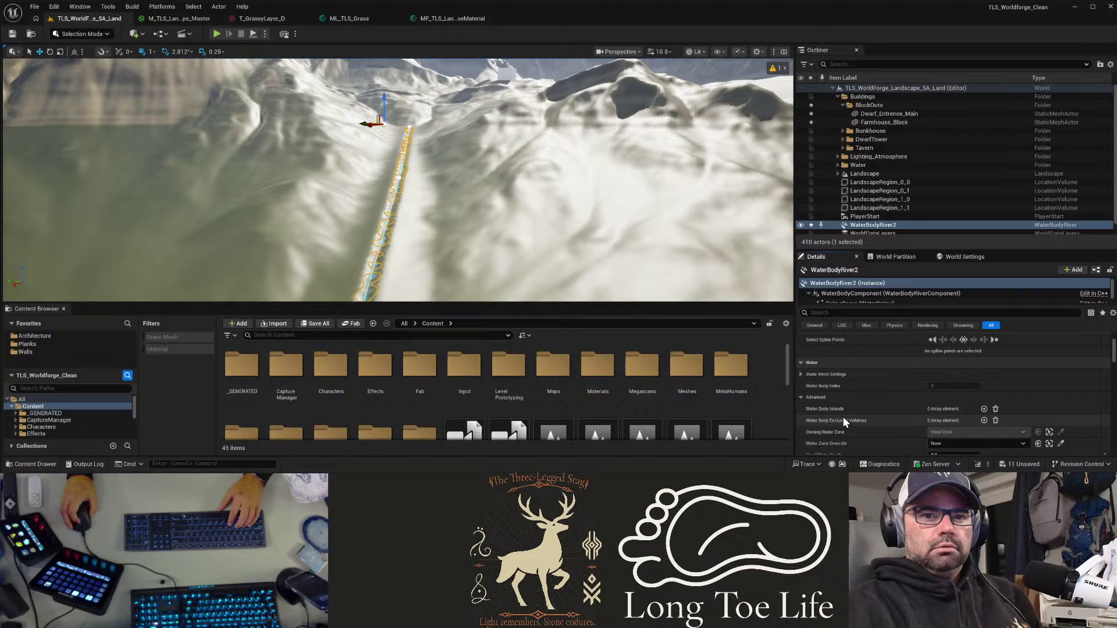
scroll(842, 417, up, 1)
Step: Try repositioning the spline point at the valley end of WaterBodyRiver2, and undo the point moves
right_drag(523, 204, 628, 174)
right_drag(397, 180, 319, 165)
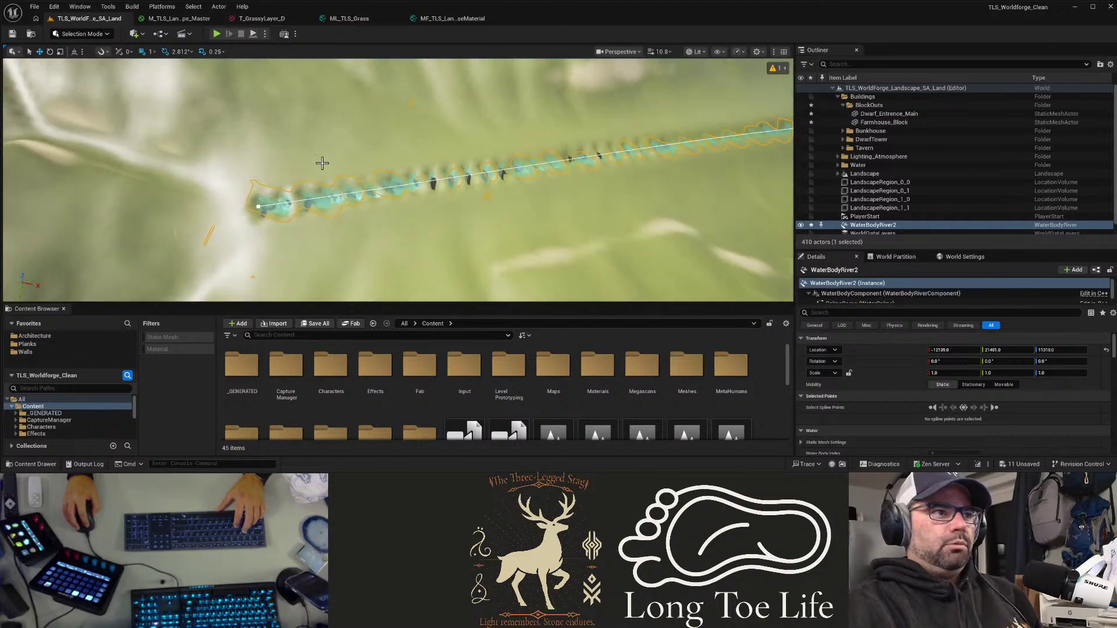
click(258, 207)
drag(257, 199, 265, 221)
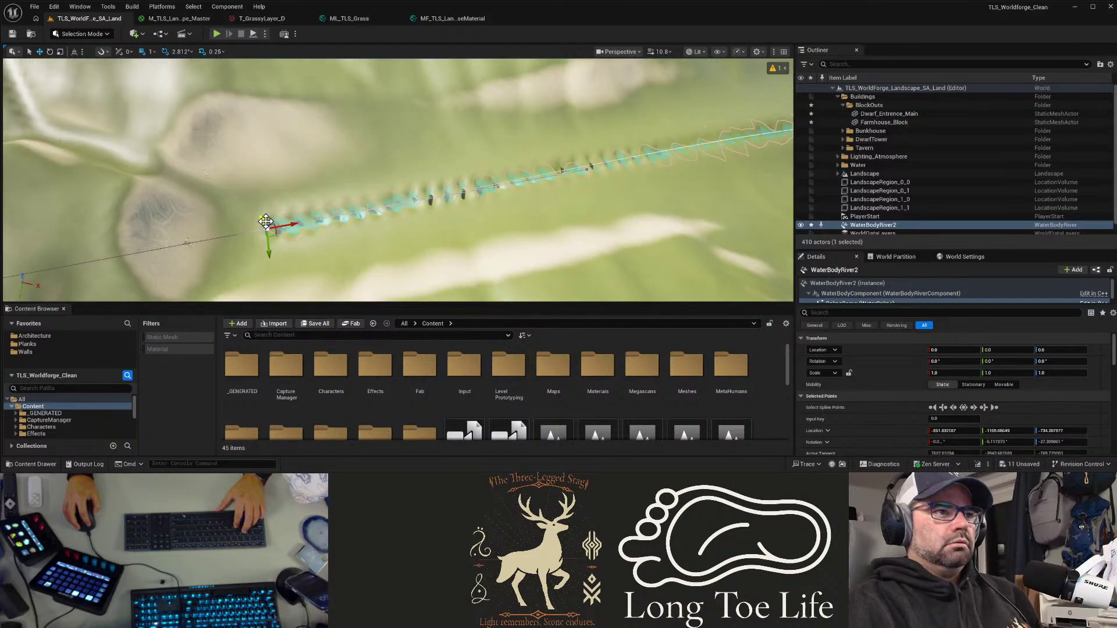
key(ctrl+z)
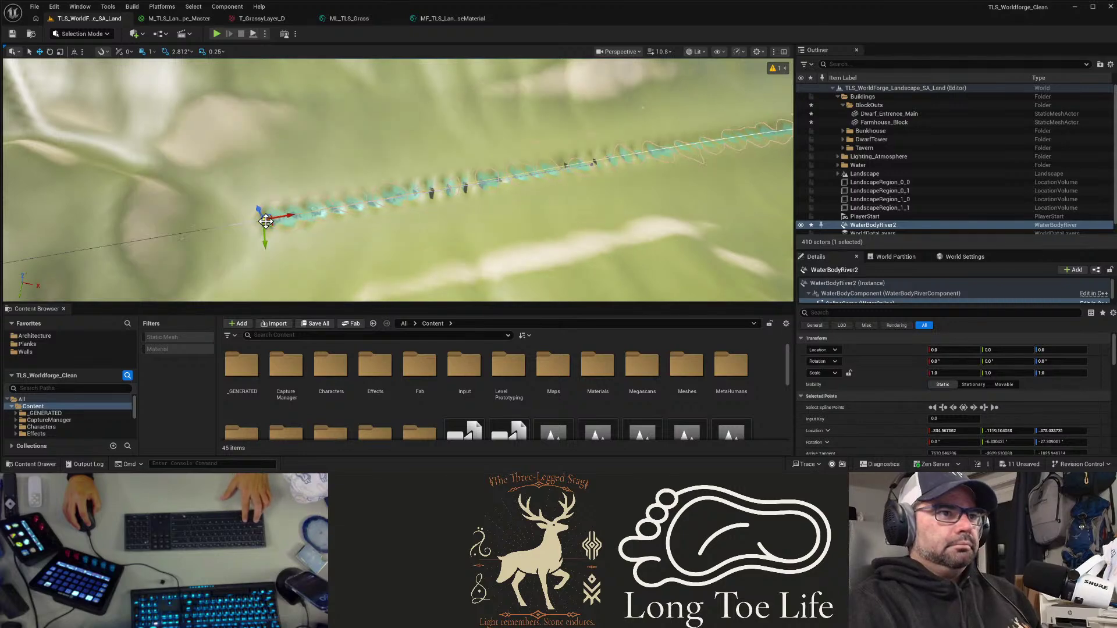
key(ctrl+z)
key(ctrl+z)
drag(260, 225, 258, 218)
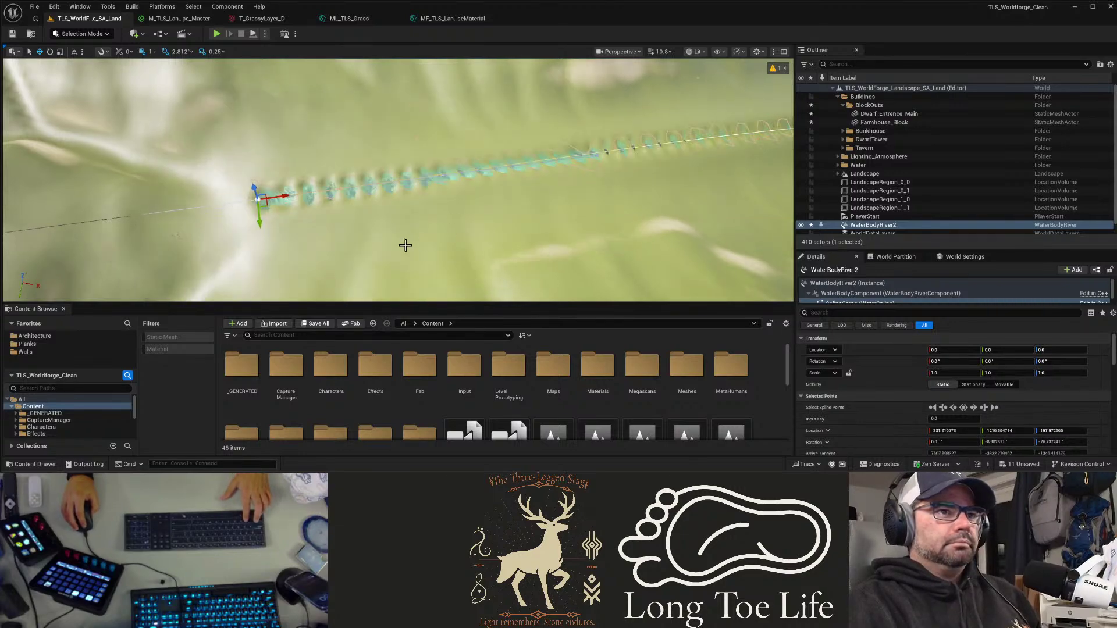
key(ctrl+z)
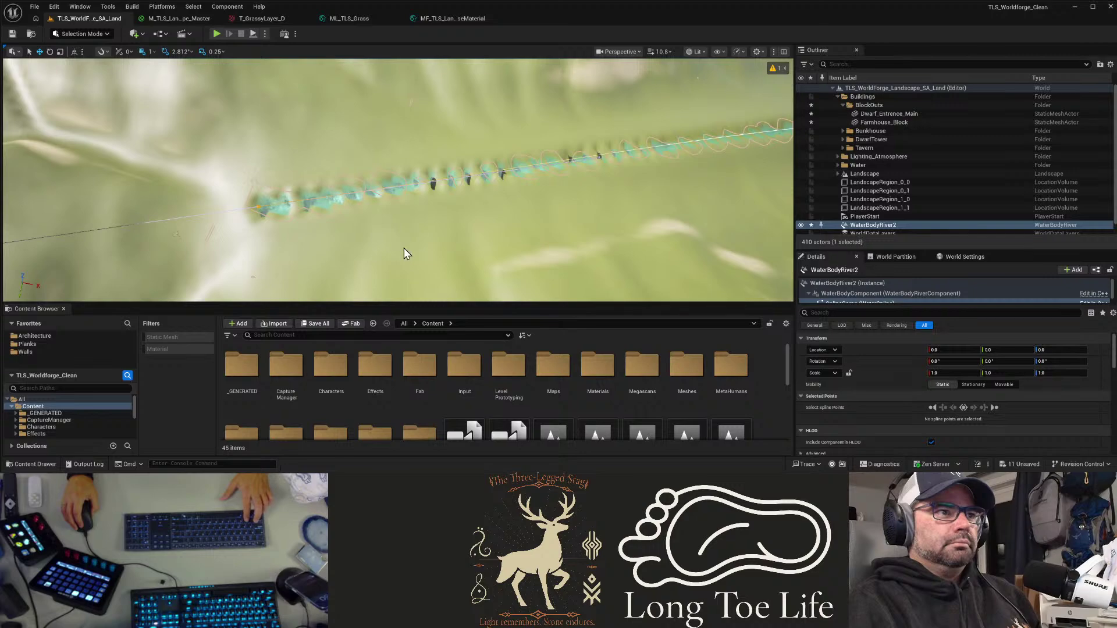
Step: Undo the earlier WaterBodyRiver2 edits, including its water depth, channel and landscape settings
key(ctrl+z)
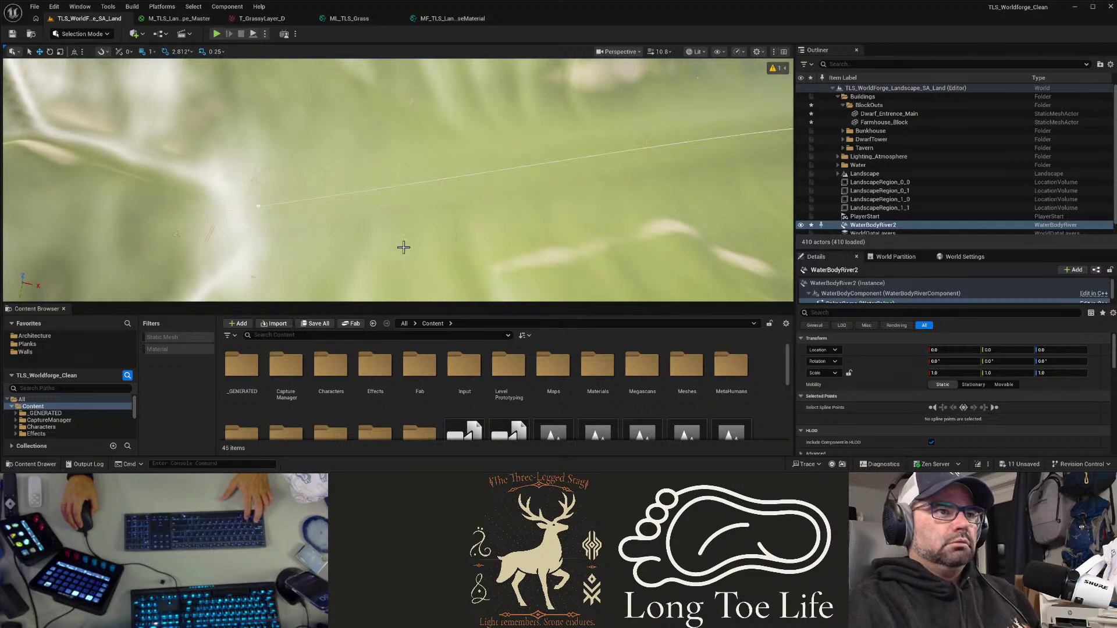
key(ctrl+z)
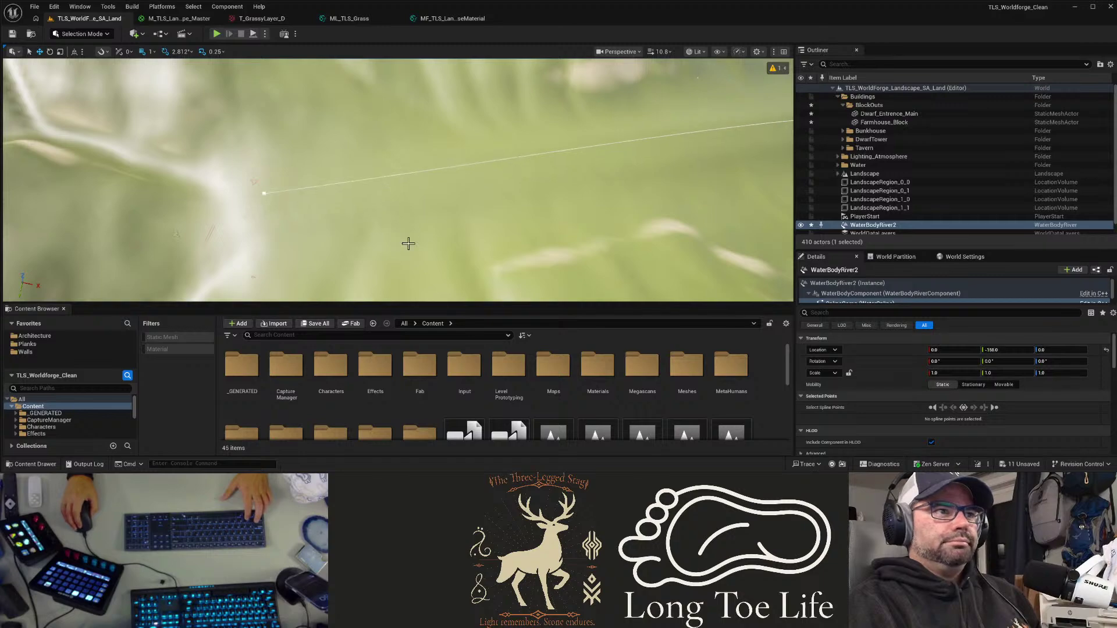
key(ctrl+z)
key(ctrl+z)
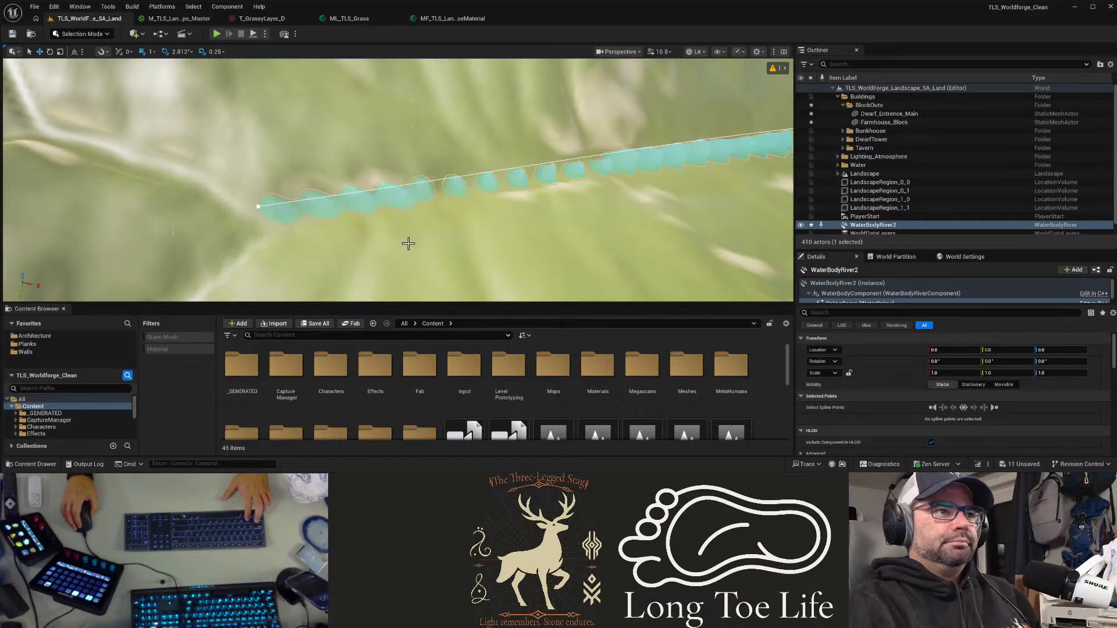
Step: Inspect both rivers around the lake and mountains, and move WaterBodyRiver2 into the expanded Water folder in the Outliner
right_drag(387, 247, 745, 216)
key(w)
right_drag(325, 215, 375, 231)
key(s)
key(w)
key(w)
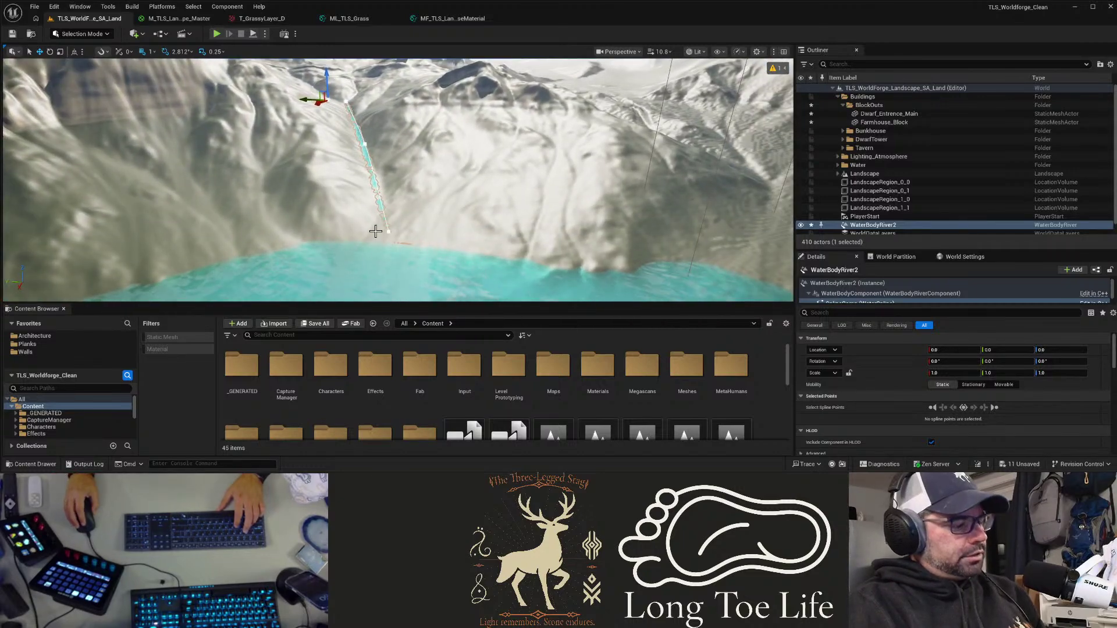
right_drag(391, 240, 392, 240)
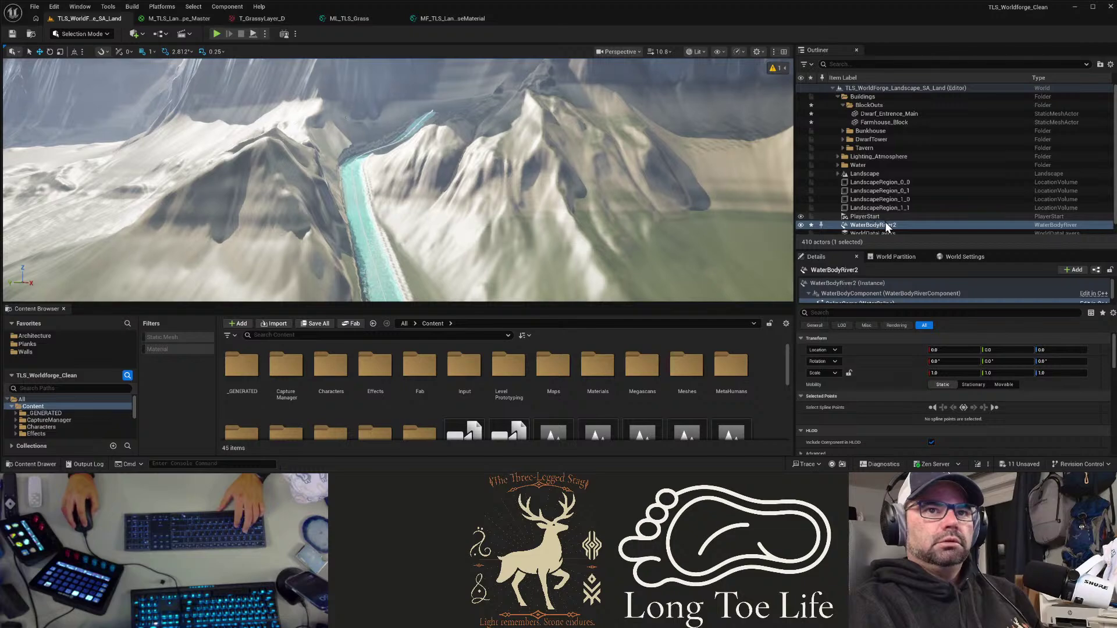
scroll(881, 223, down, 1)
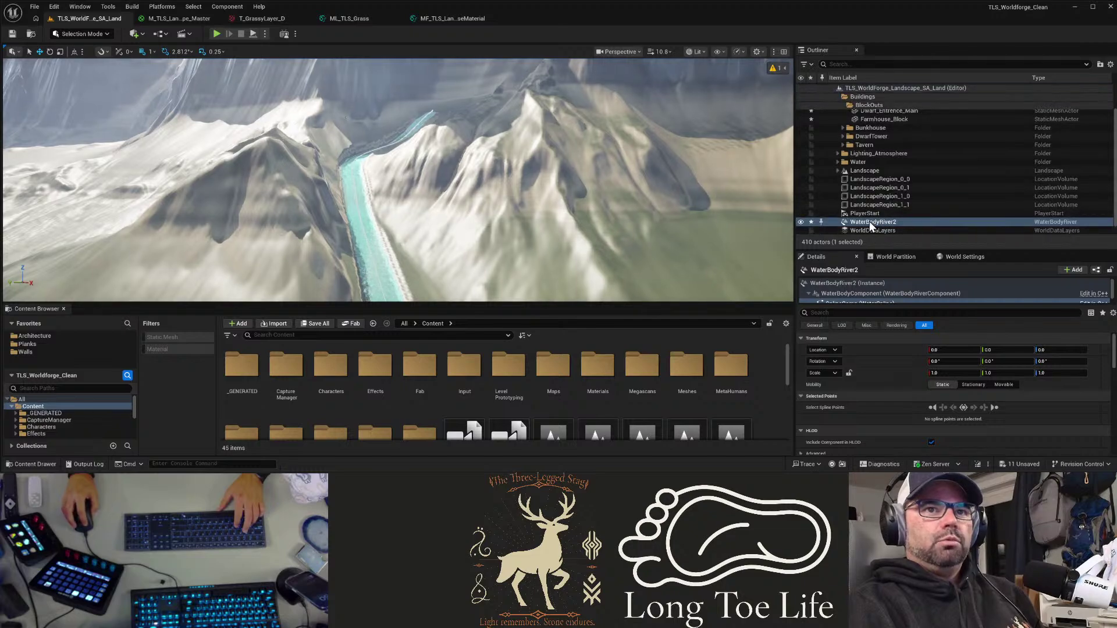
click(869, 221)
double_click(860, 163)
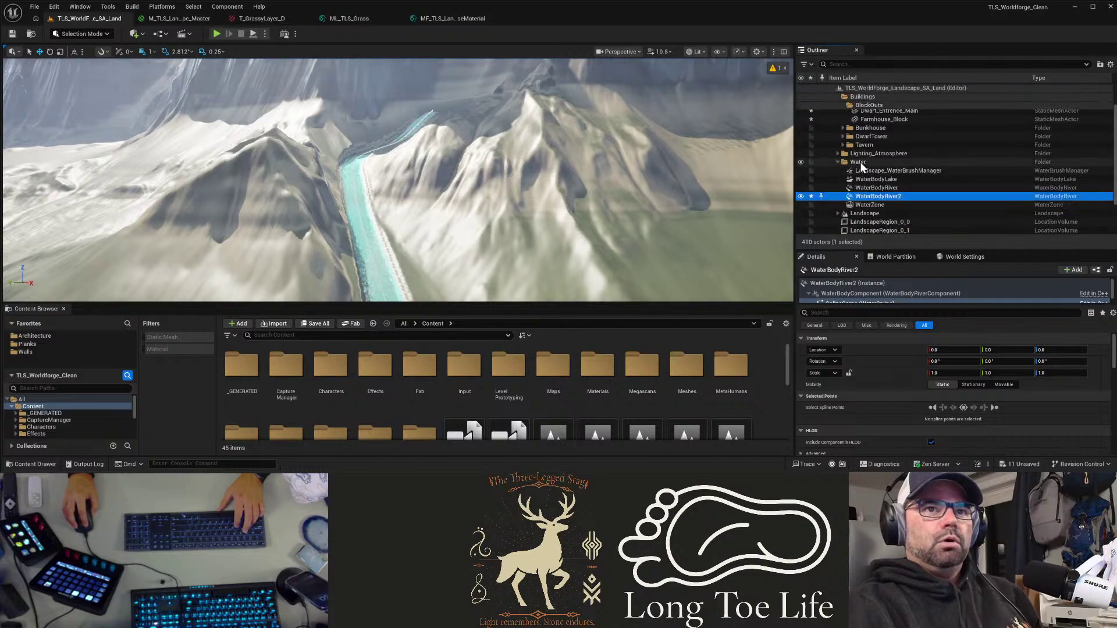
Step: Filter WaterBodyRiver's properties by "lands" and disable Affects Landscape
click(880, 188)
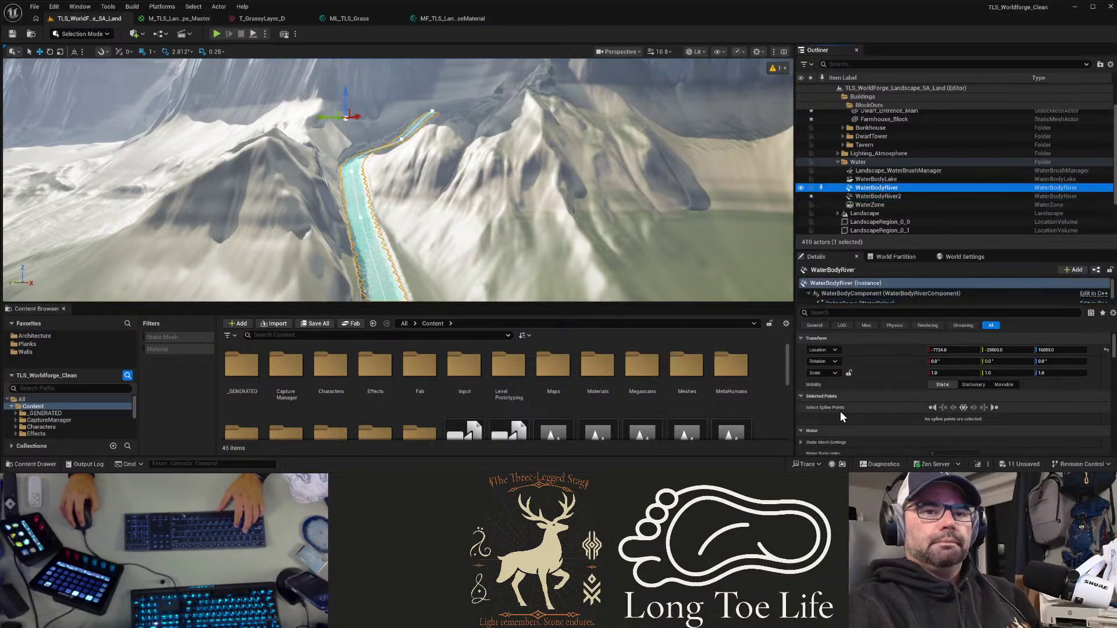
click(895, 313)
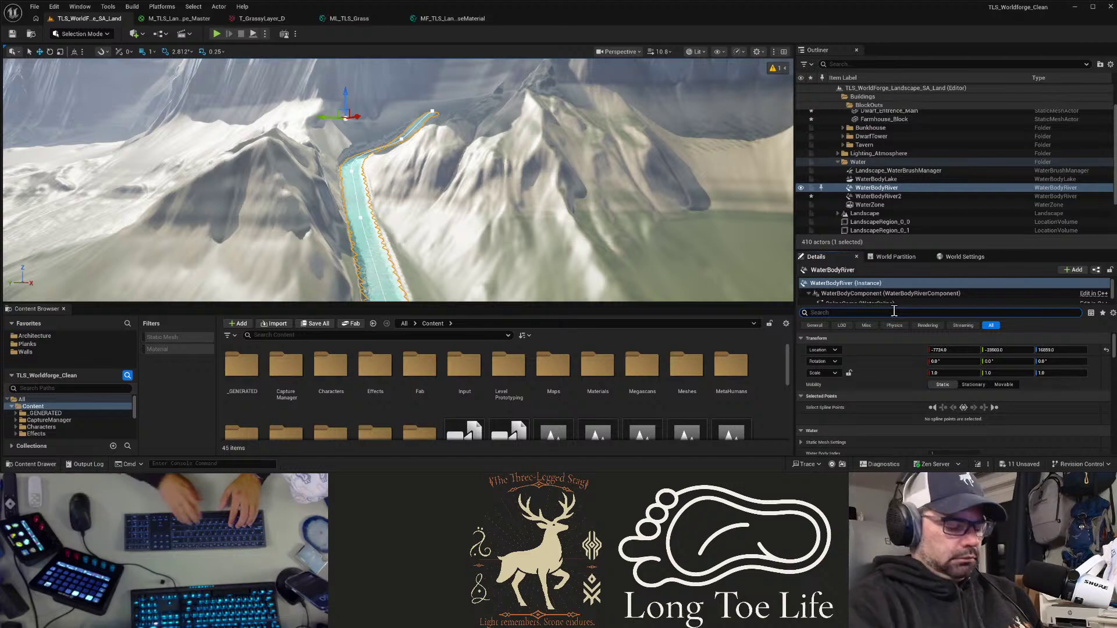
text(lands)
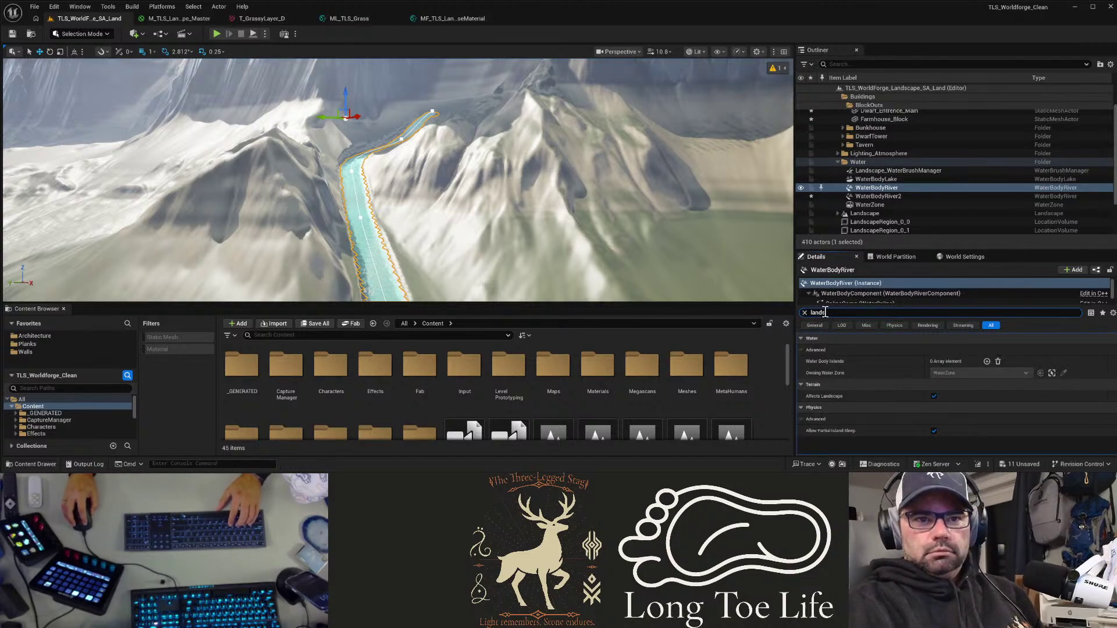
click(934, 396)
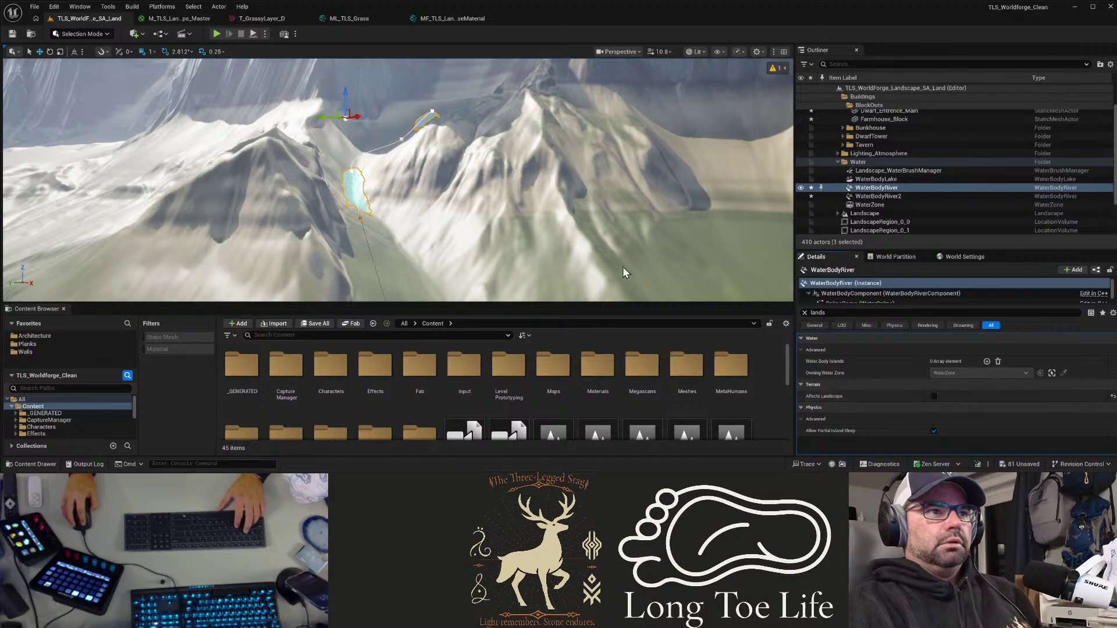
Step: Shift WaterBodyRiver's spline below the mountain pass sideways so that it follows the natural valley channel
right_drag(420, 213, 326, 273)
right_drag(398, 233, 421, 168)
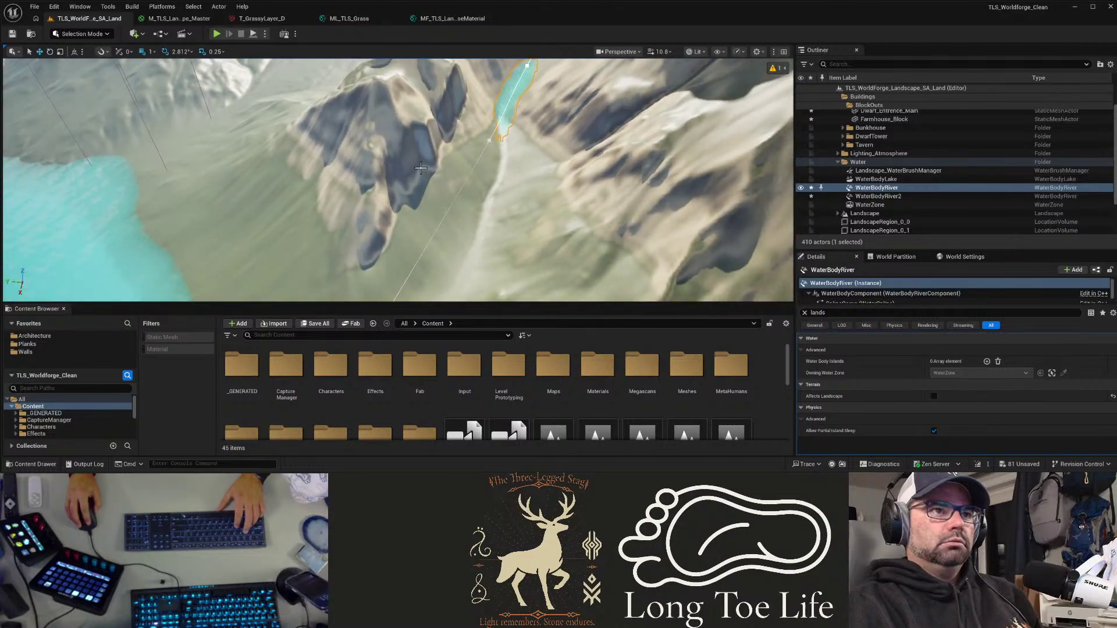
click(488, 142)
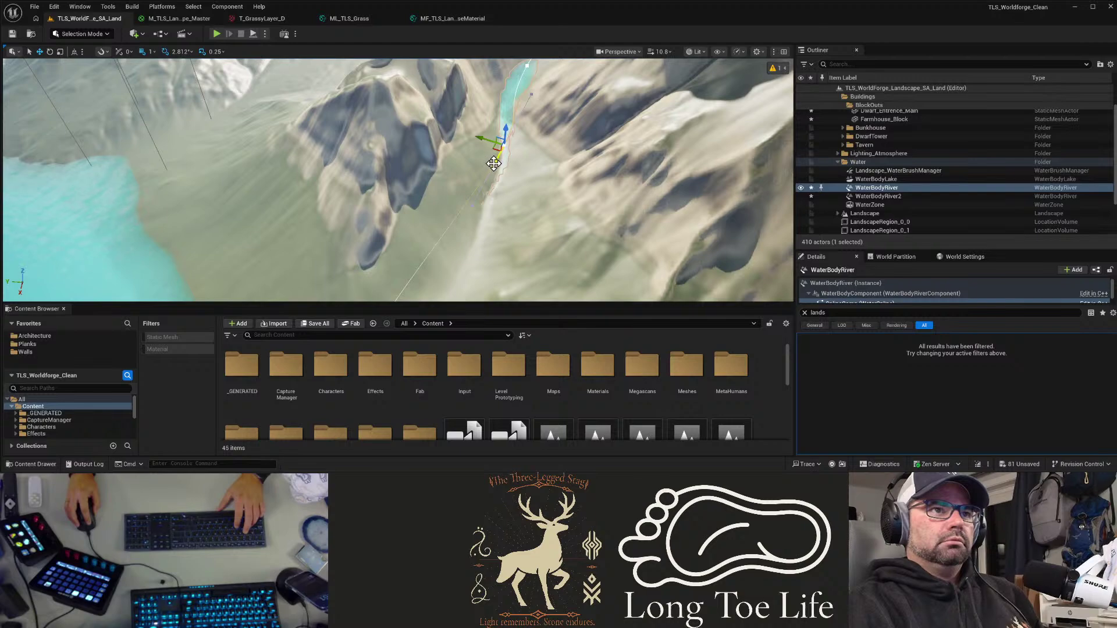
key(e)
key(w)
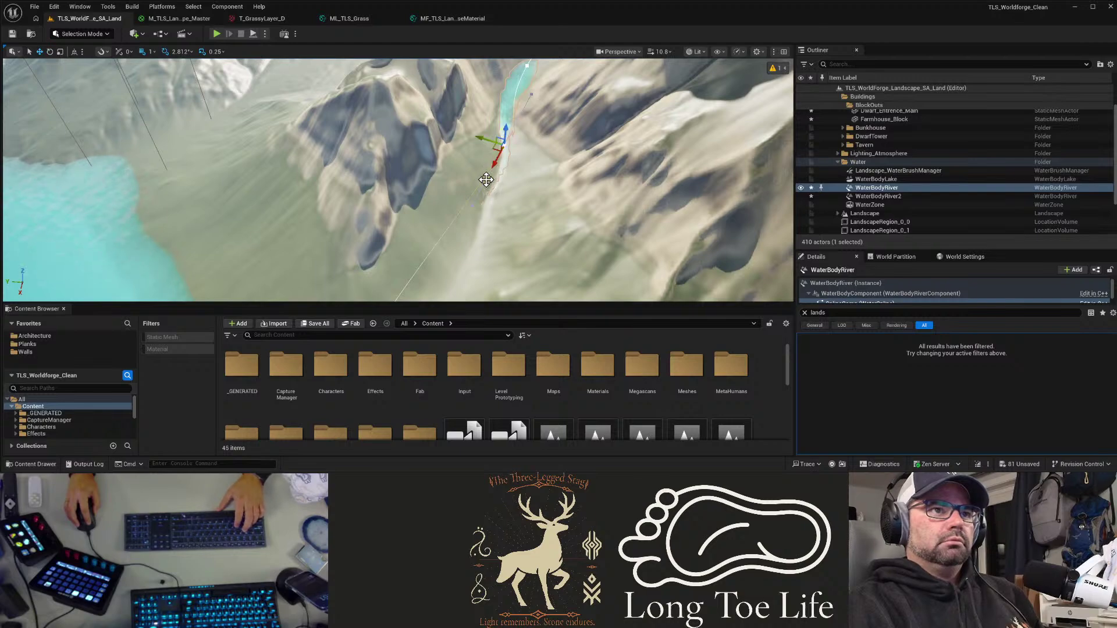
click(473, 207)
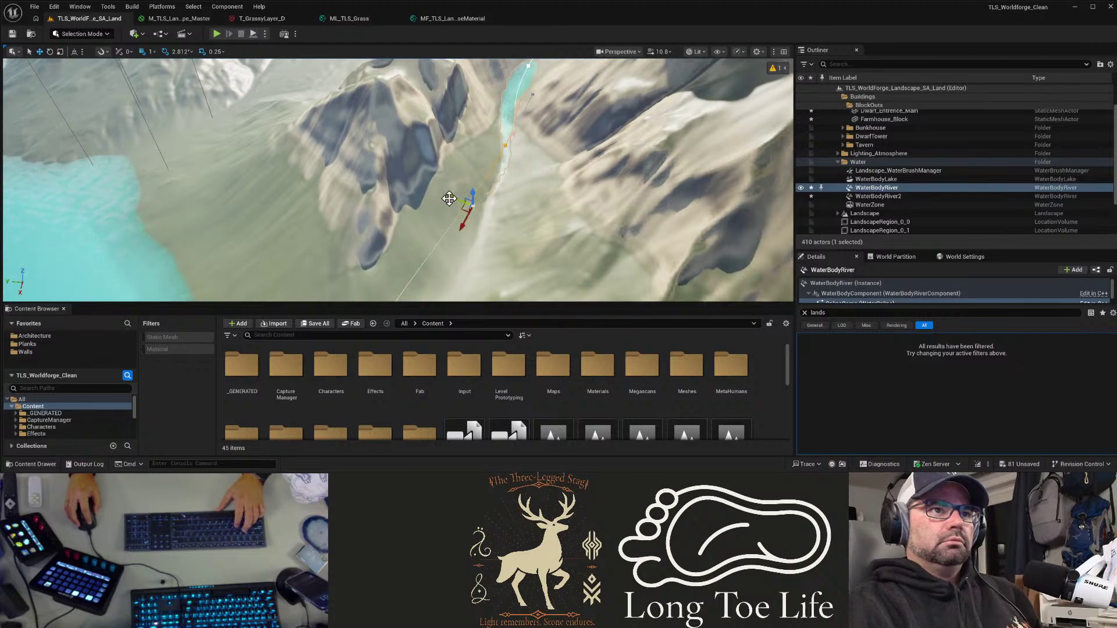
drag(449, 198, 471, 205)
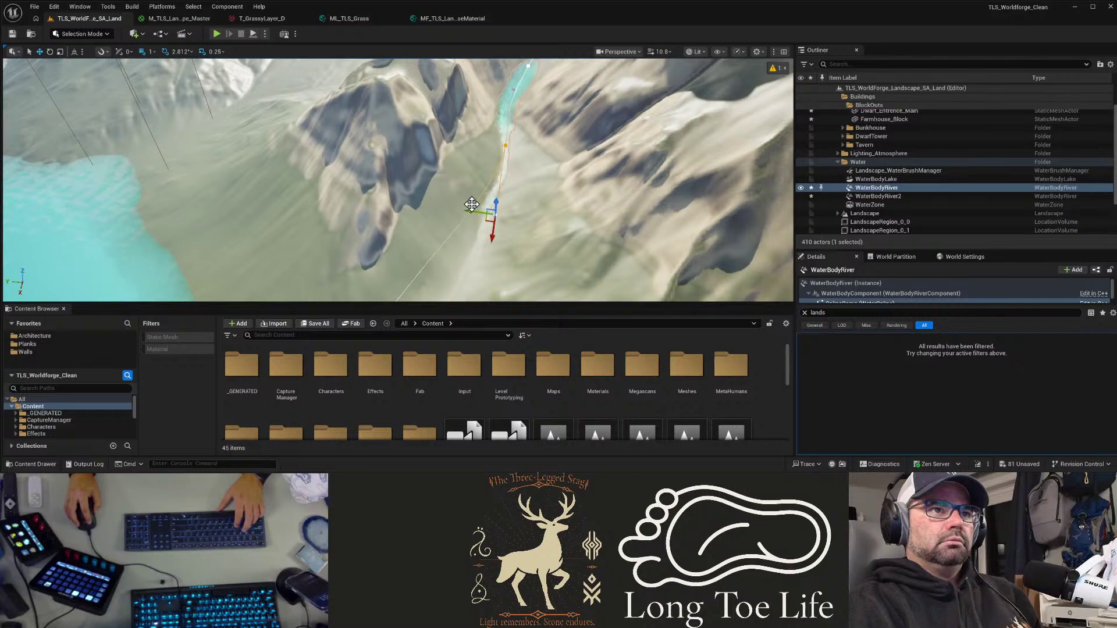
Step: Reposition WaterBodyRiver's lower spline points along the channel beside the lake inlet
right_drag(470, 203, 450, 167)
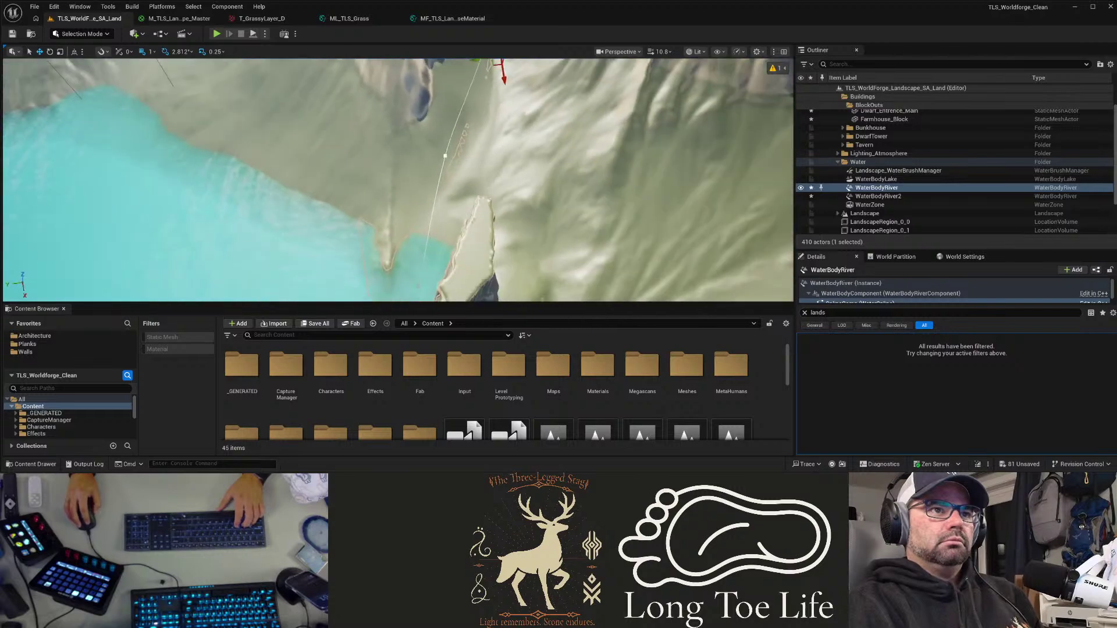
click(444, 156)
drag(425, 153, 457, 159)
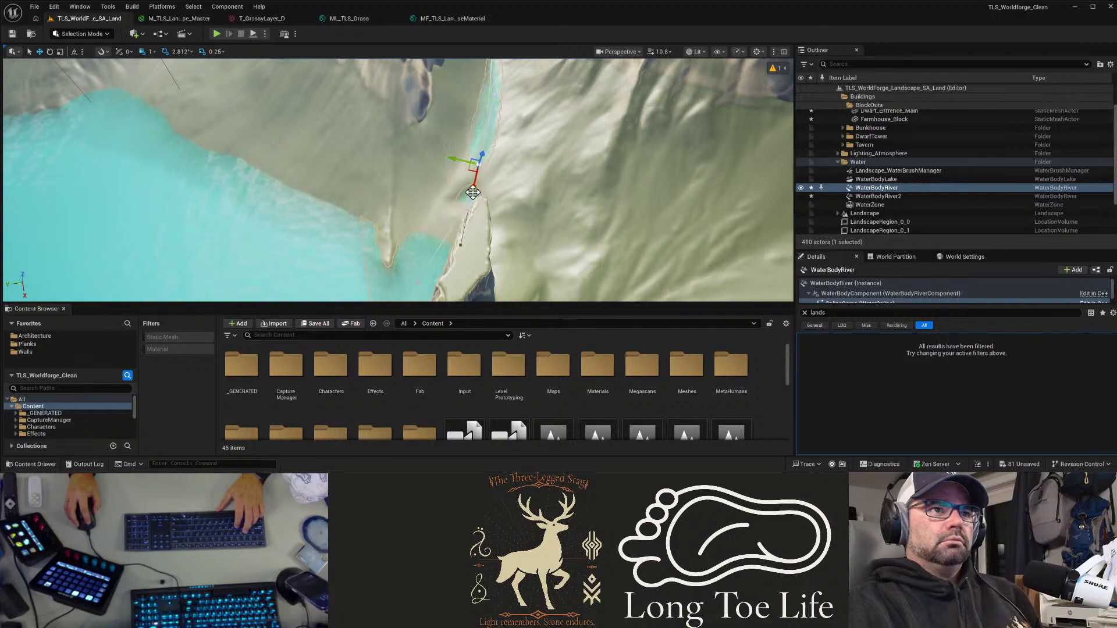
click(457, 245)
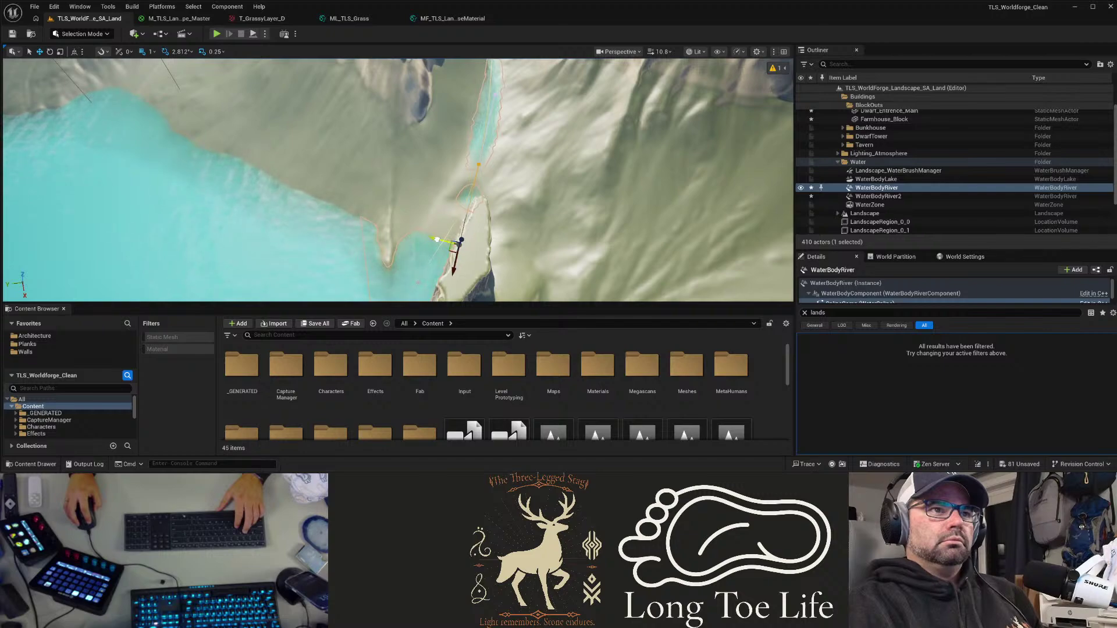
drag(411, 235, 413, 235)
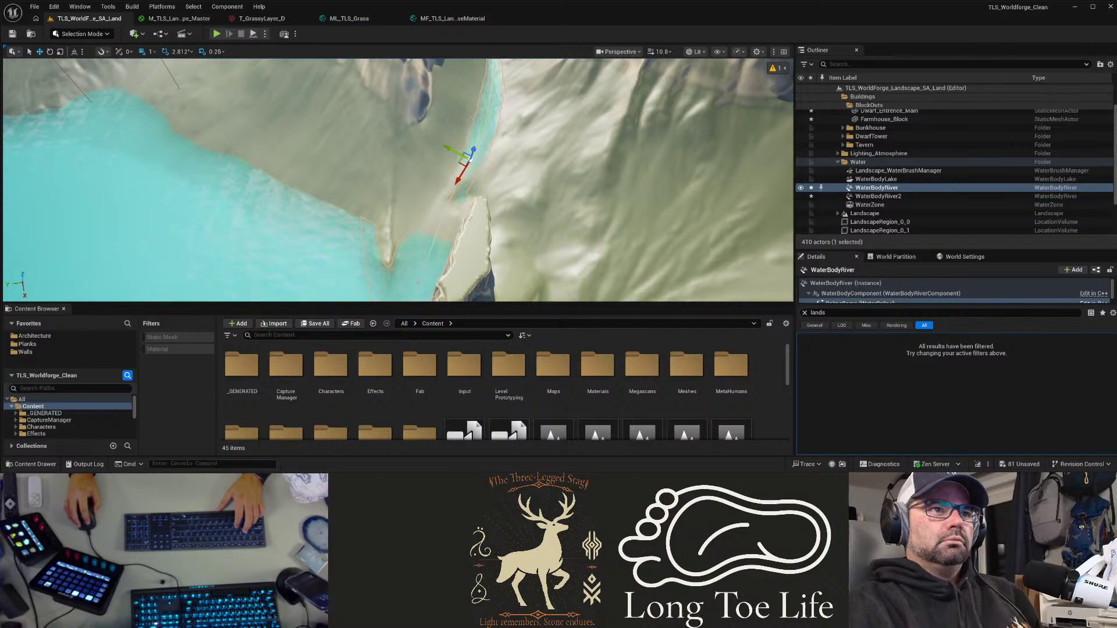
Step: Raise and shift WaterBodyRiver's spline point where the river crosses the shaded mountainside, lifting the buried stretch above the terrain
right_drag(418, 282, 476, 186)
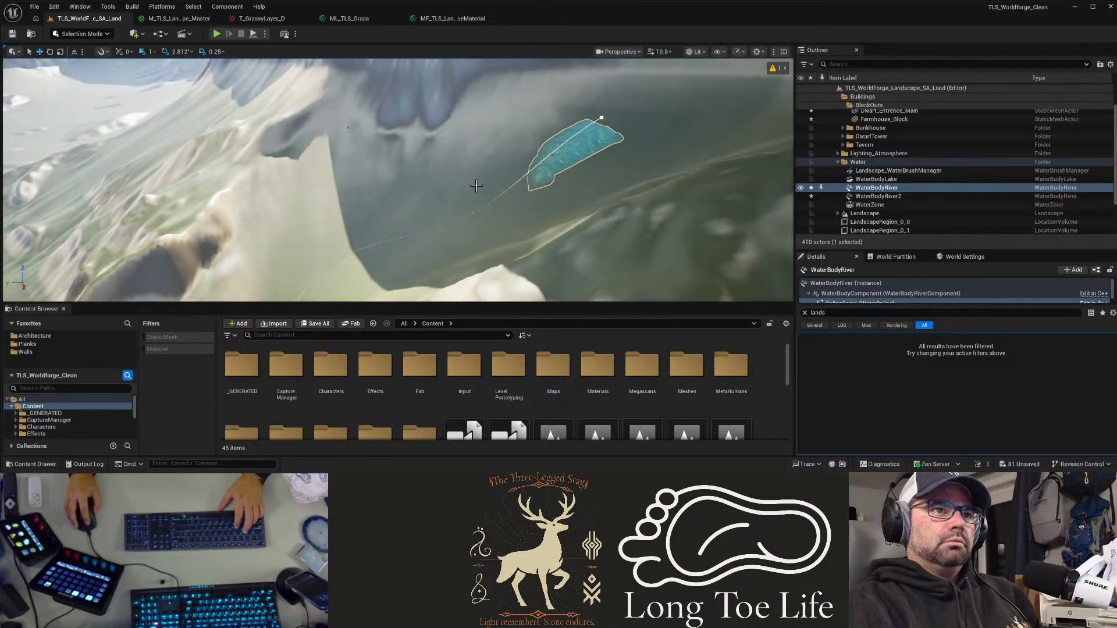
click(474, 214)
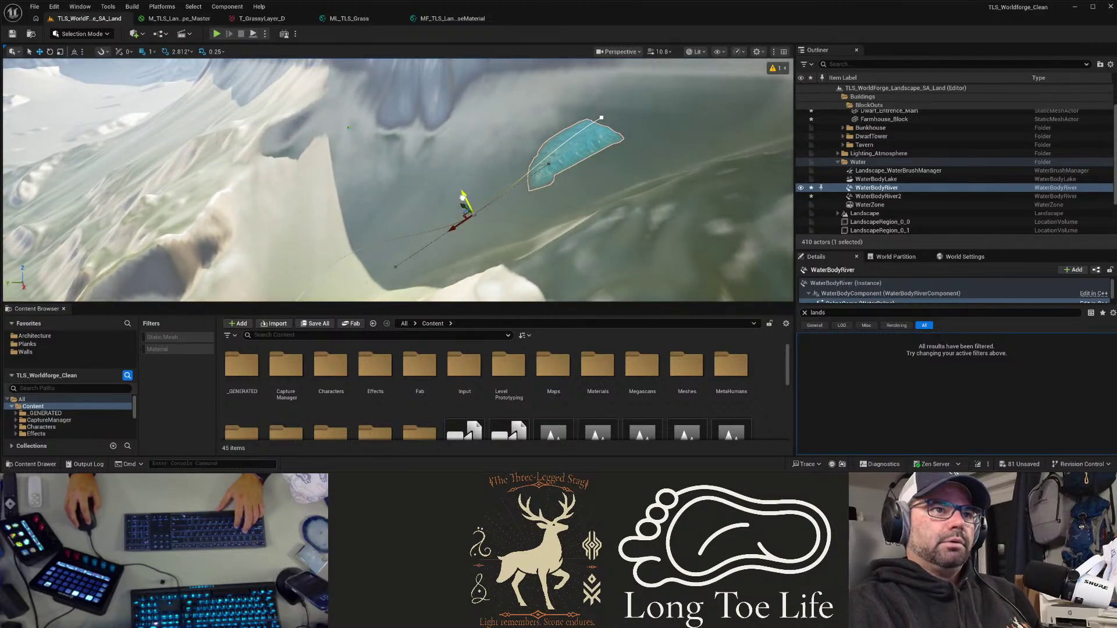
drag(463, 195, 453, 184)
right_drag(453, 184, 406, 180)
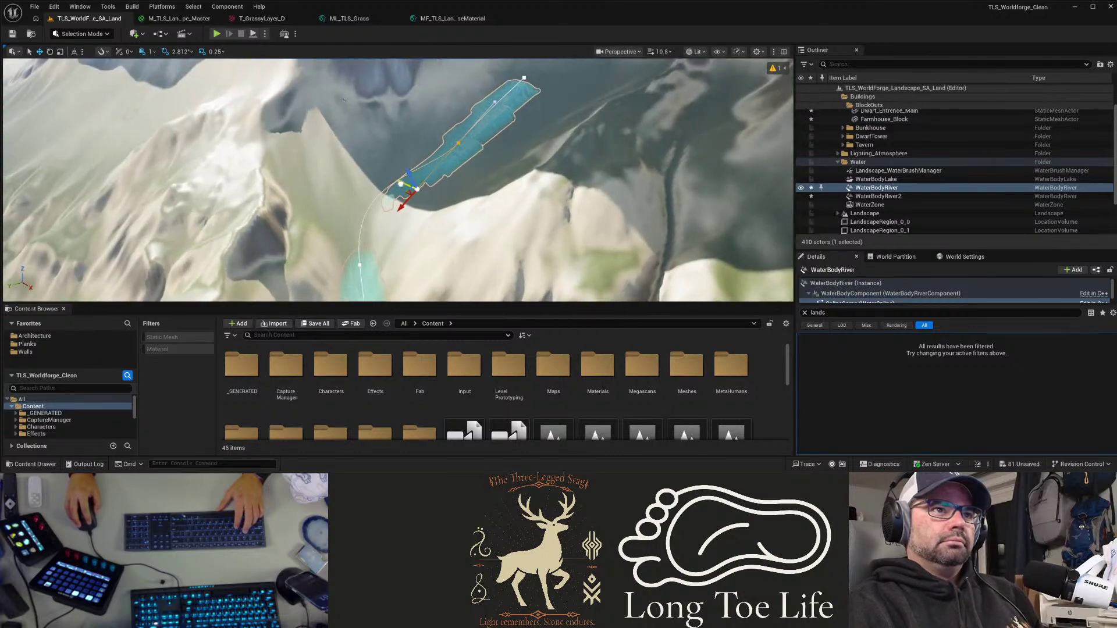
drag(400, 184, 388, 175)
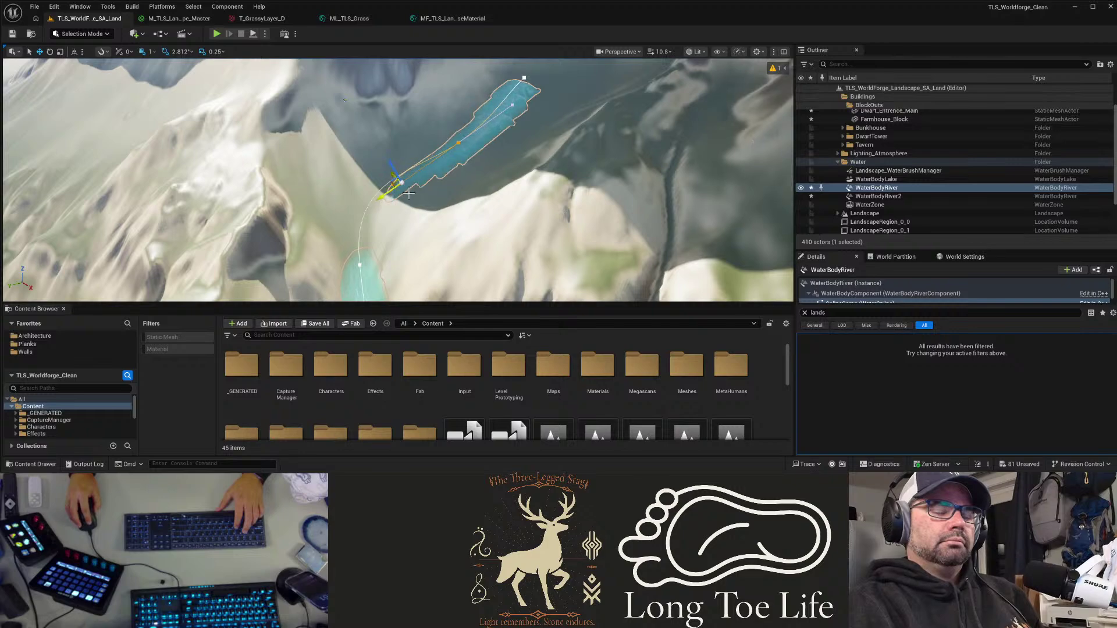
Step: Raise the WaterBodyRiver spline point at the far end of the exposed water strip on the dark slope slightly
key(w)
mouse_move(409, 193)
right_down()
mouse_move(408, 163)
mouse_move(442, 181)
mouse_move(400, 189)
right_up()
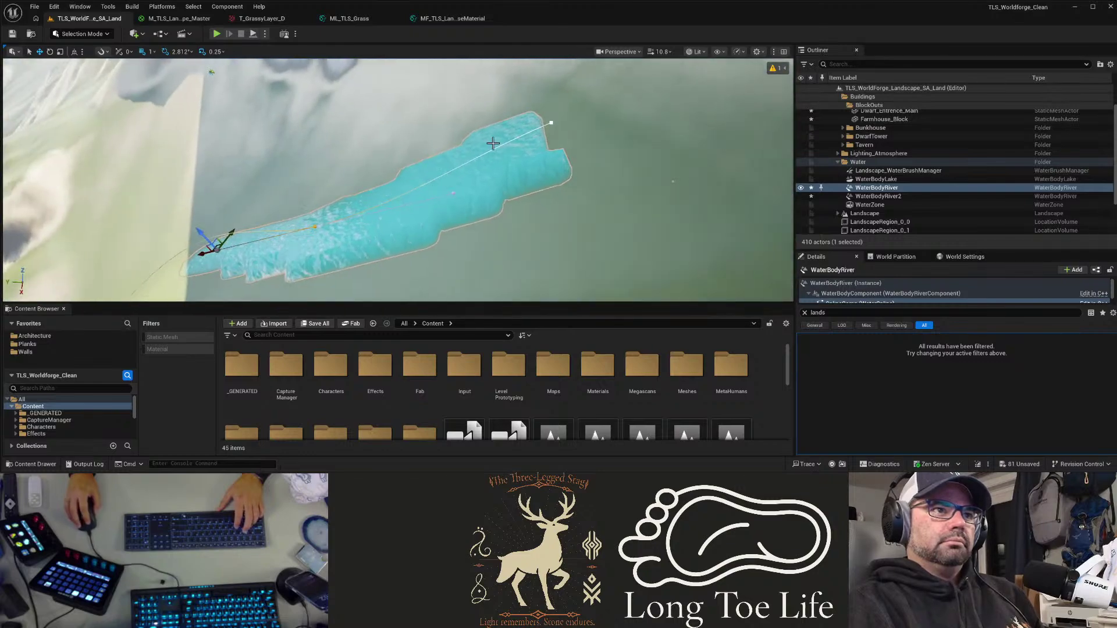
click(547, 120)
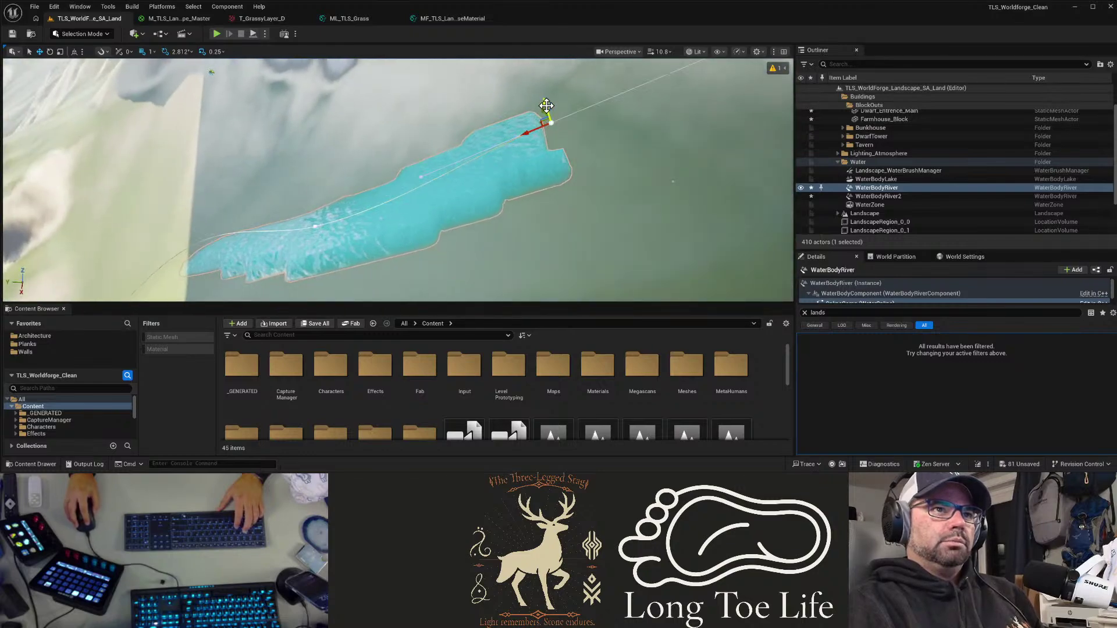
mouse_move(547, 106)
mouse_down()
mouse_move(551, 119)
mouse_move(544, 105)
mouse_up()
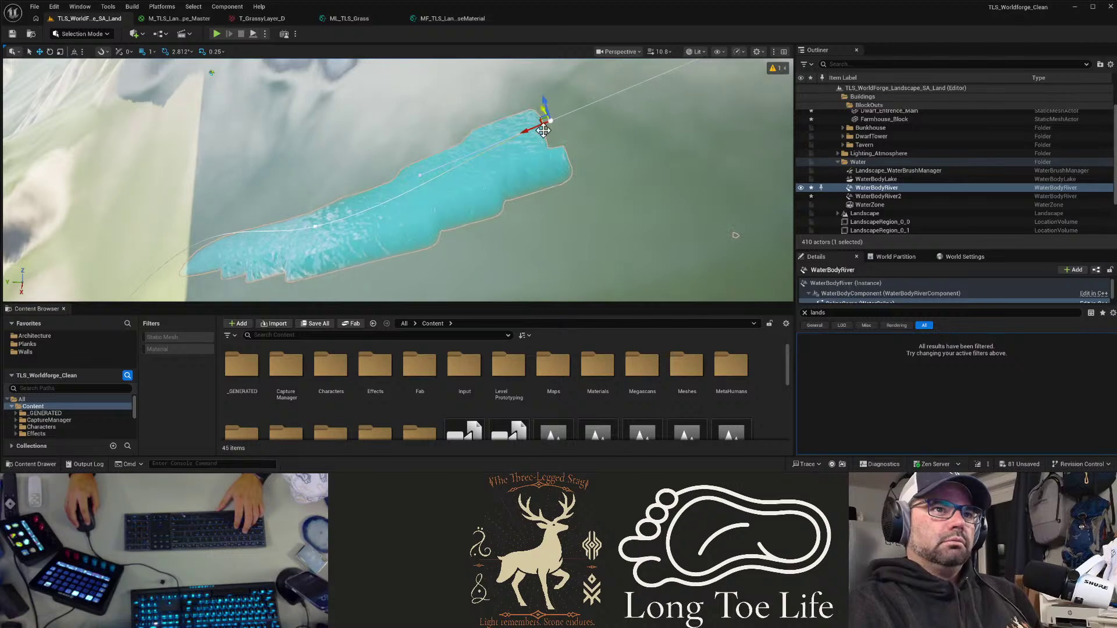
Step: Raise the WaterBodyRiver spline point beside the pale cliff where the river meets the lake
right_drag(543, 131, 487, 160)
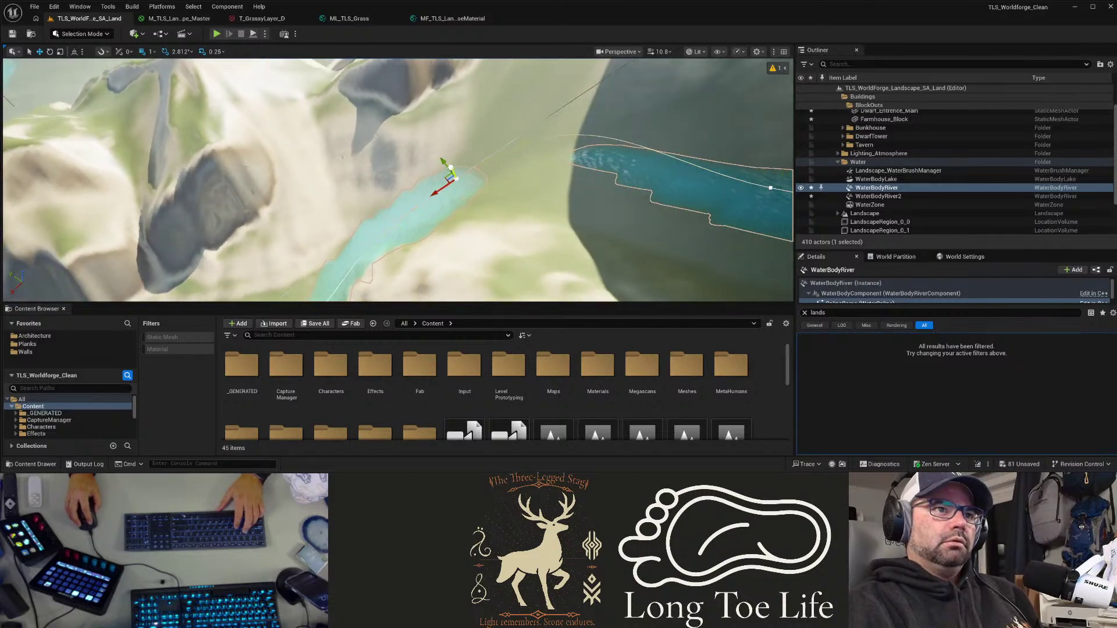
right_drag(484, 169, 476, 204)
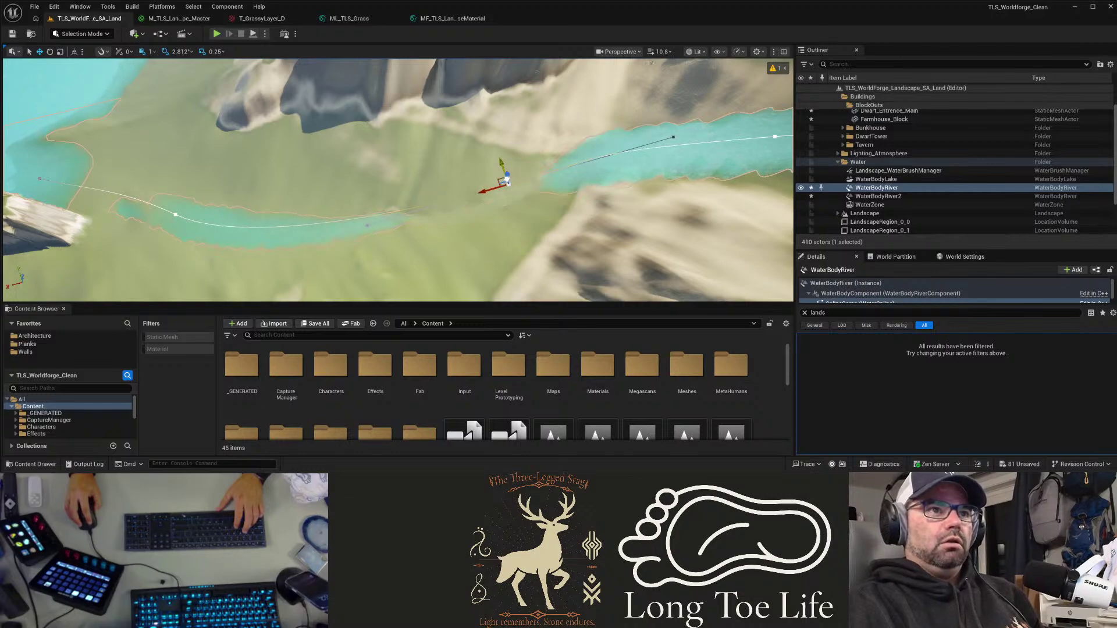
right_drag(518, 170, 551, 149)
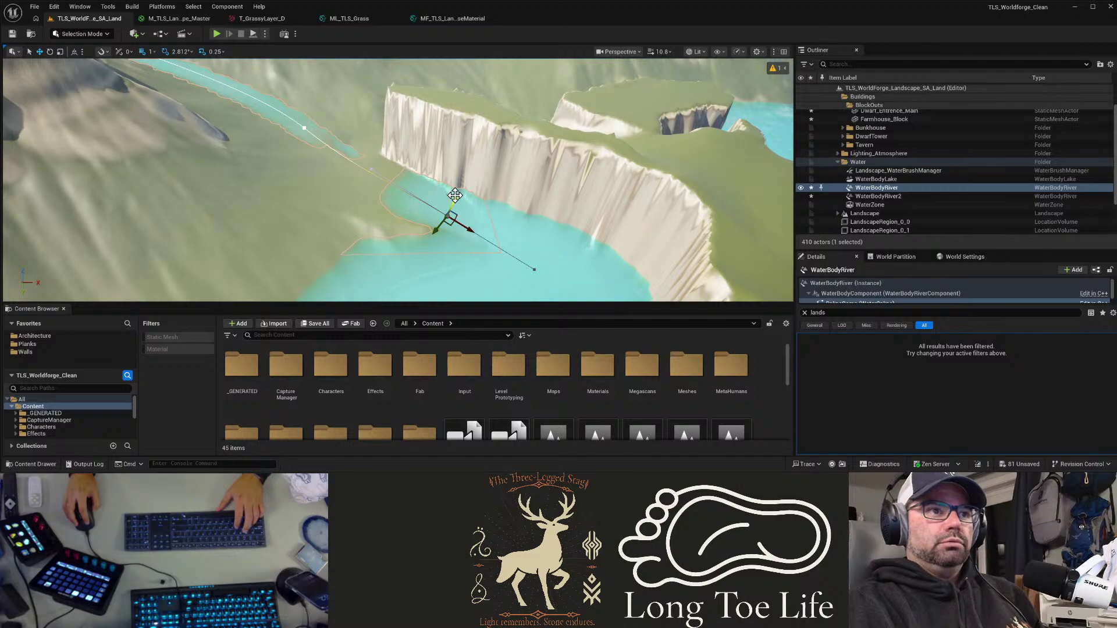
drag(462, 183, 460, 183)
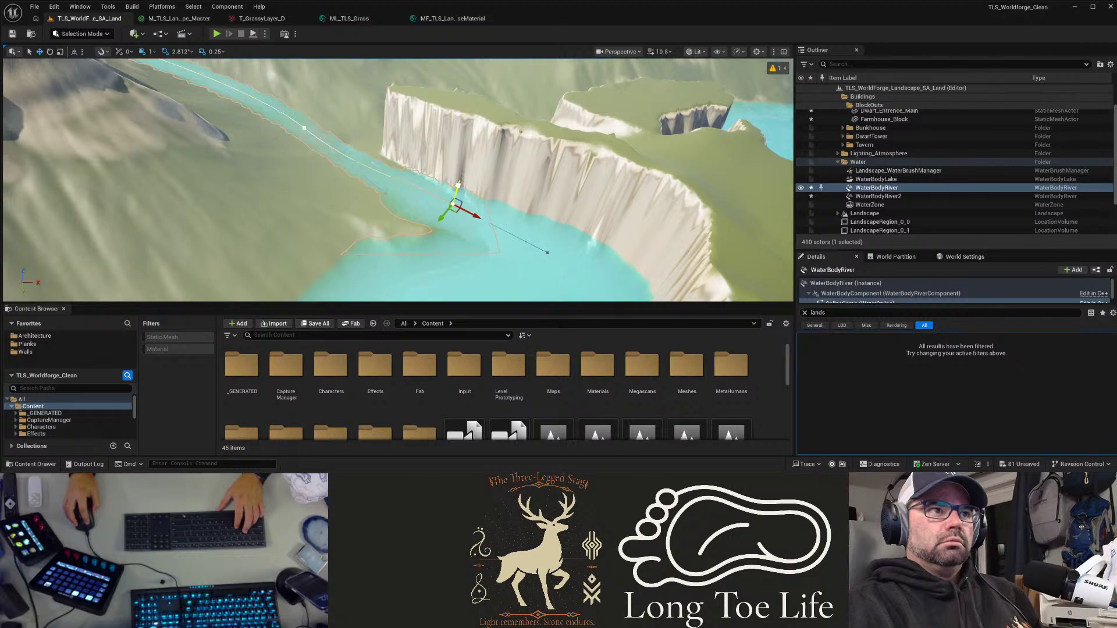
drag(458, 185, 458, 178)
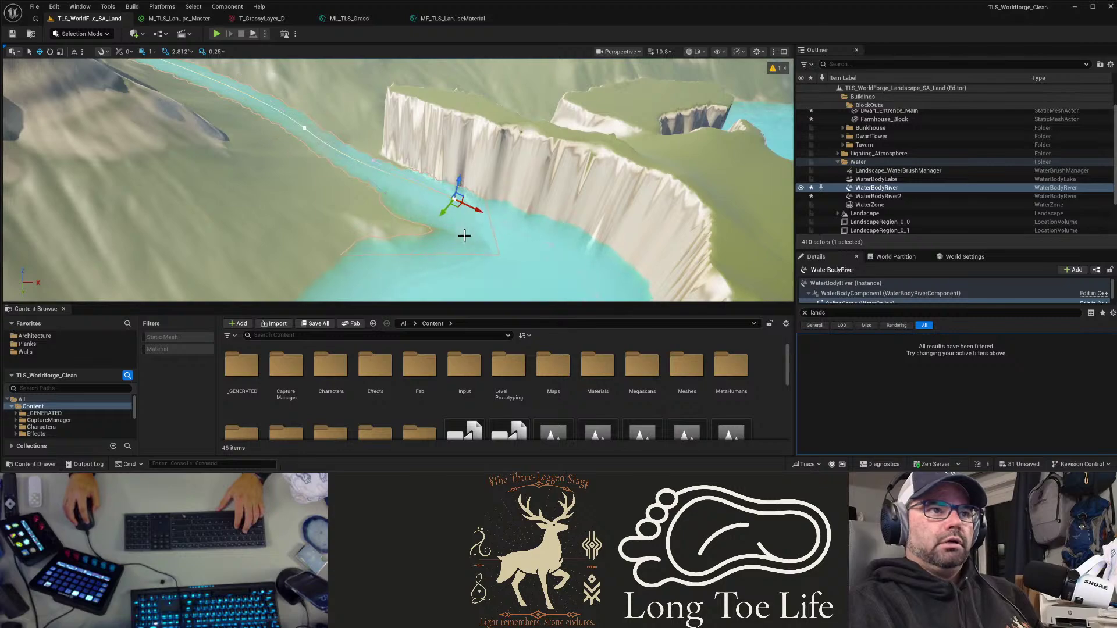
Step: Raise the next WaterBodyRiver spline point upstream of the cliff to close the gap in the water surface
key(w)
right_drag(461, 224, 461, 222)
key(a)
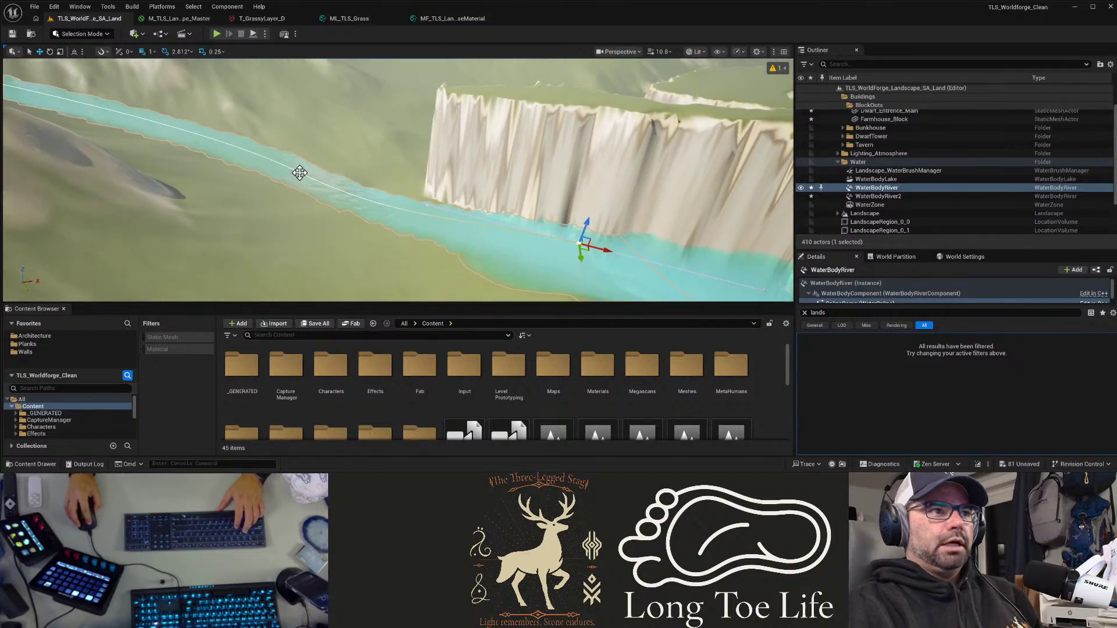
click(299, 172)
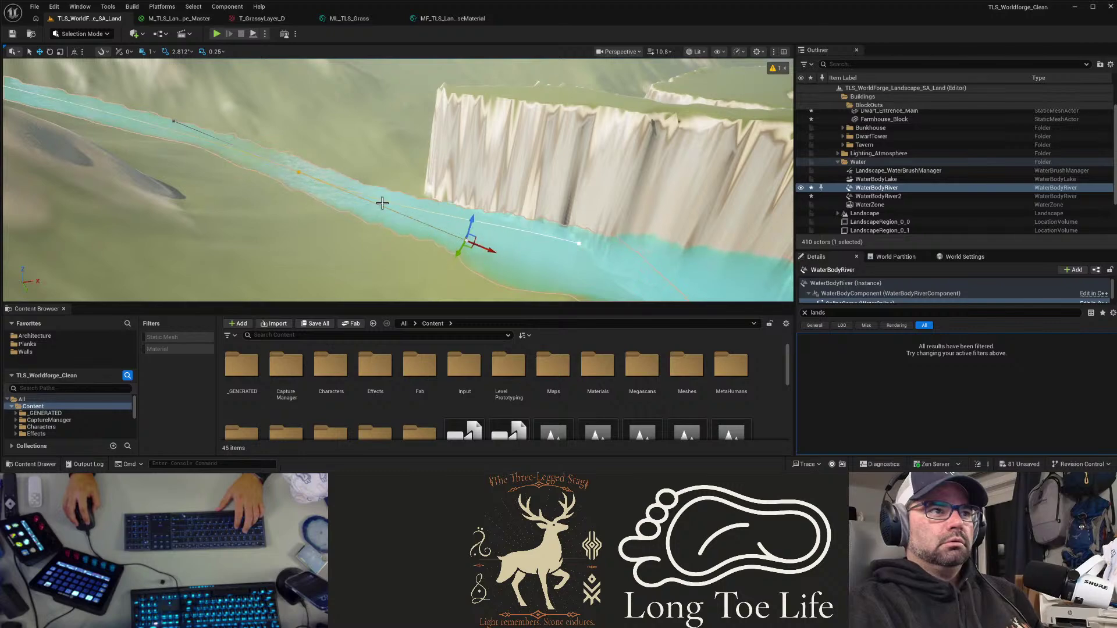
drag(301, 153, 302, 149)
Step: Place a new river water body in the mountain valley and turn off Affects Landscape for it
right_drag(302, 149, 119, 140)
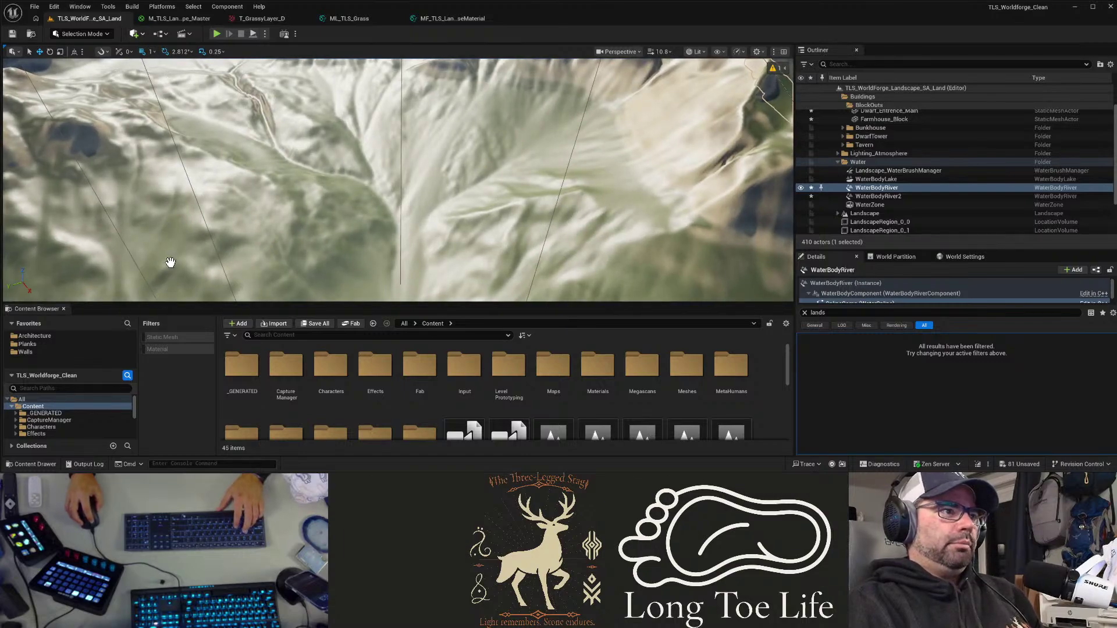
key(shift+2)
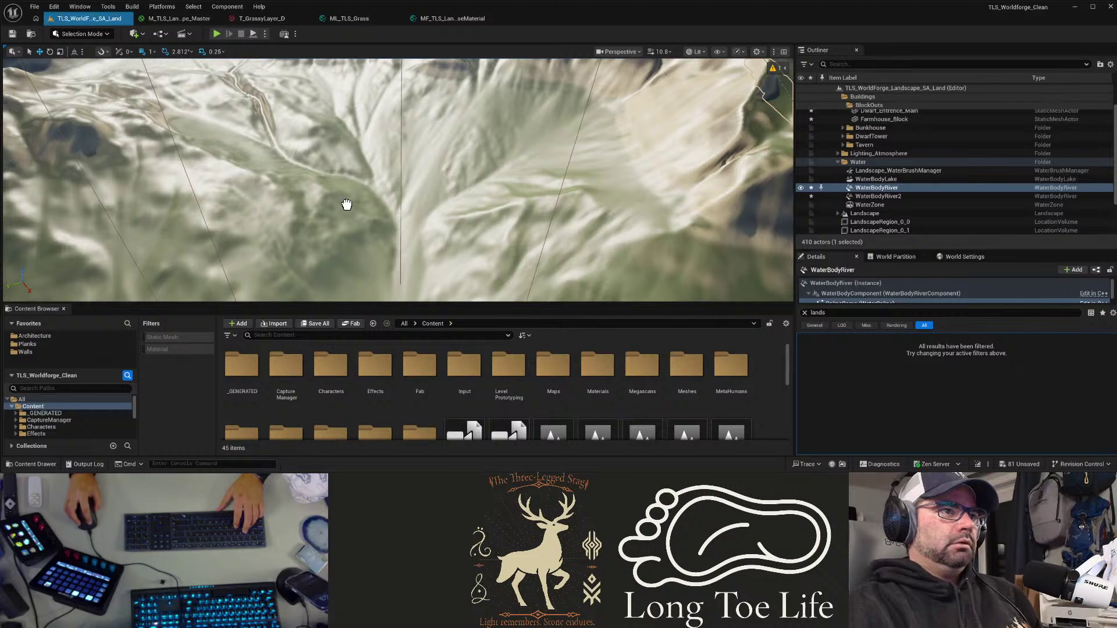
drag(375, 183, 375, 196)
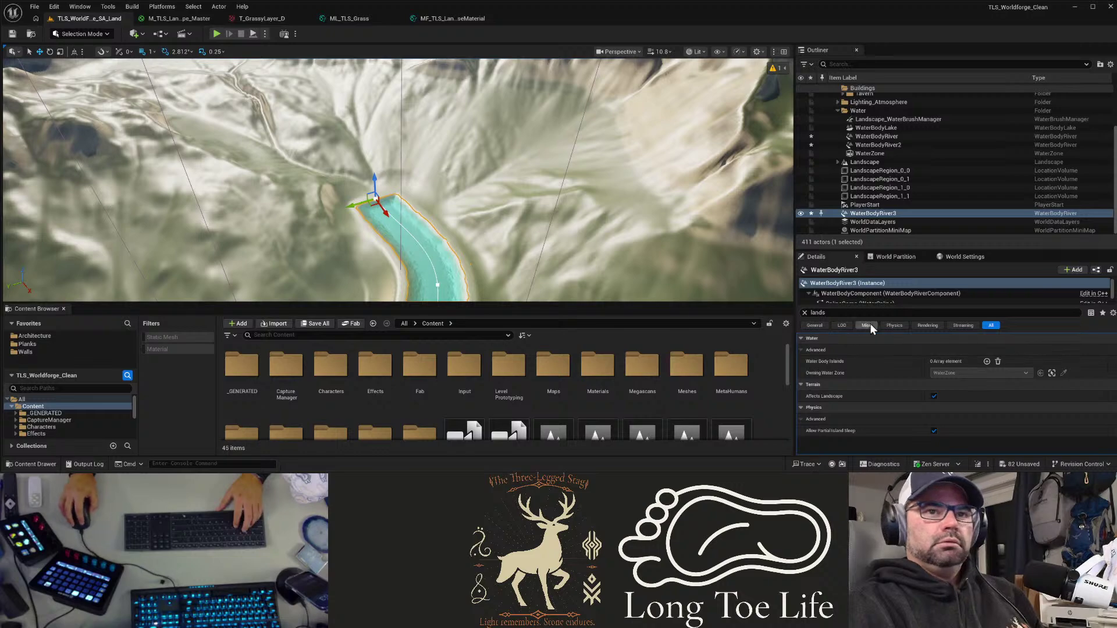
click(935, 397)
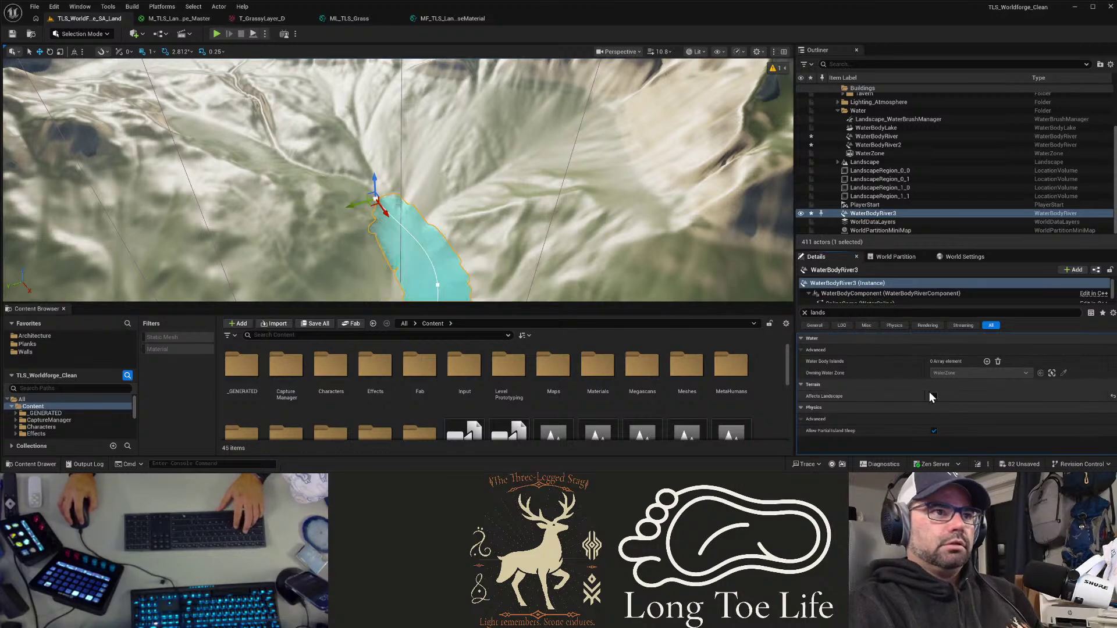
Step: Filter the new river's properties by "width" and set the River Width of its first spline point to 150
click(806, 313)
text(w)
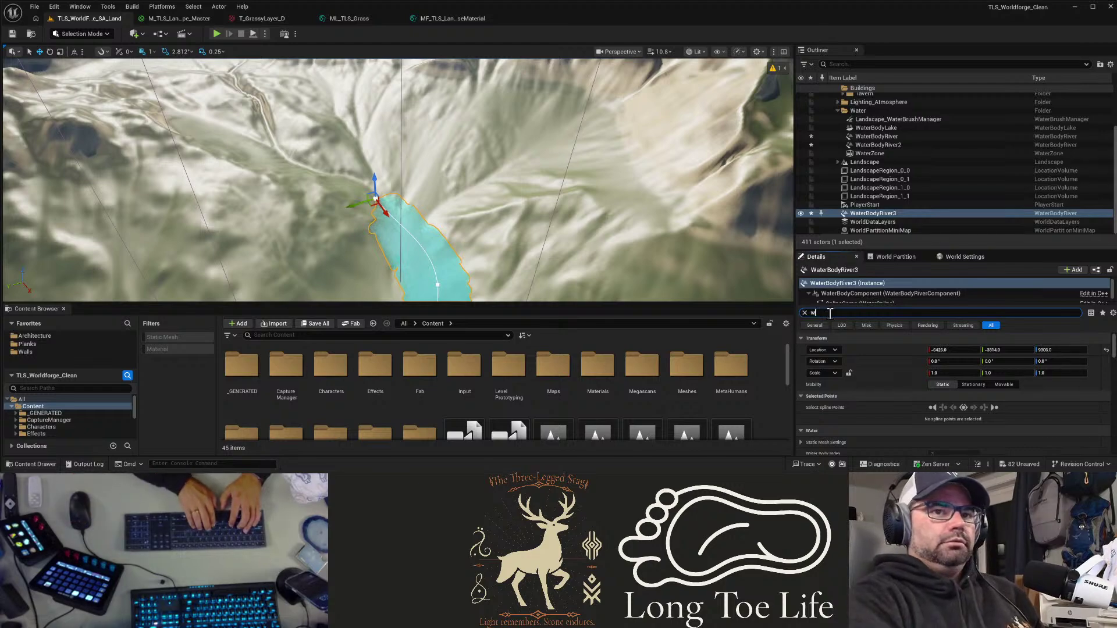
text(idth)
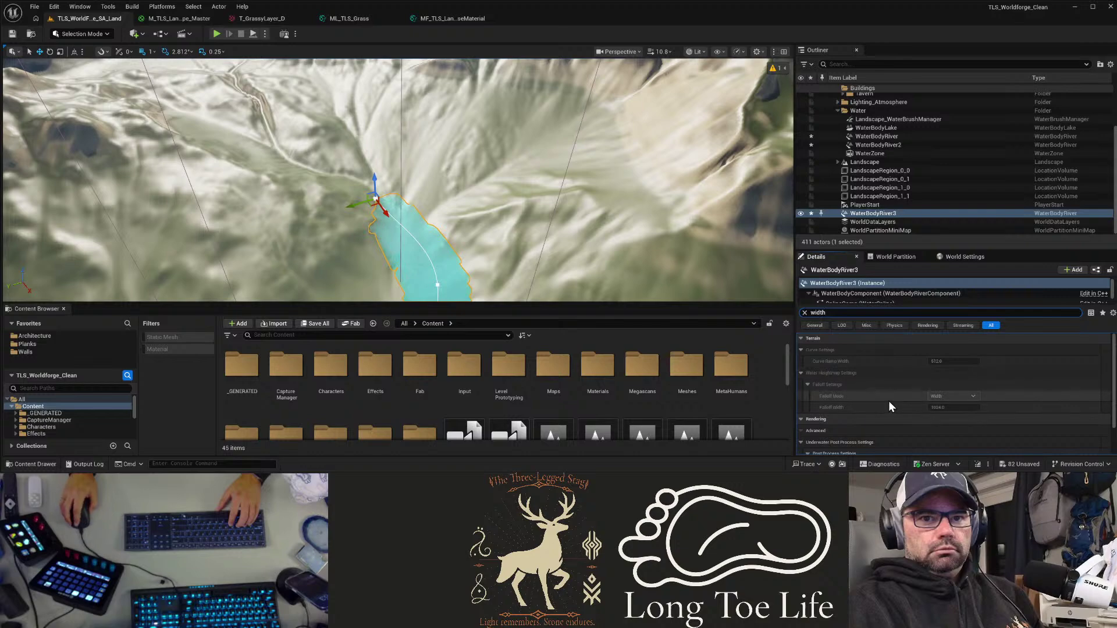
scroll(890, 402, down, 2)
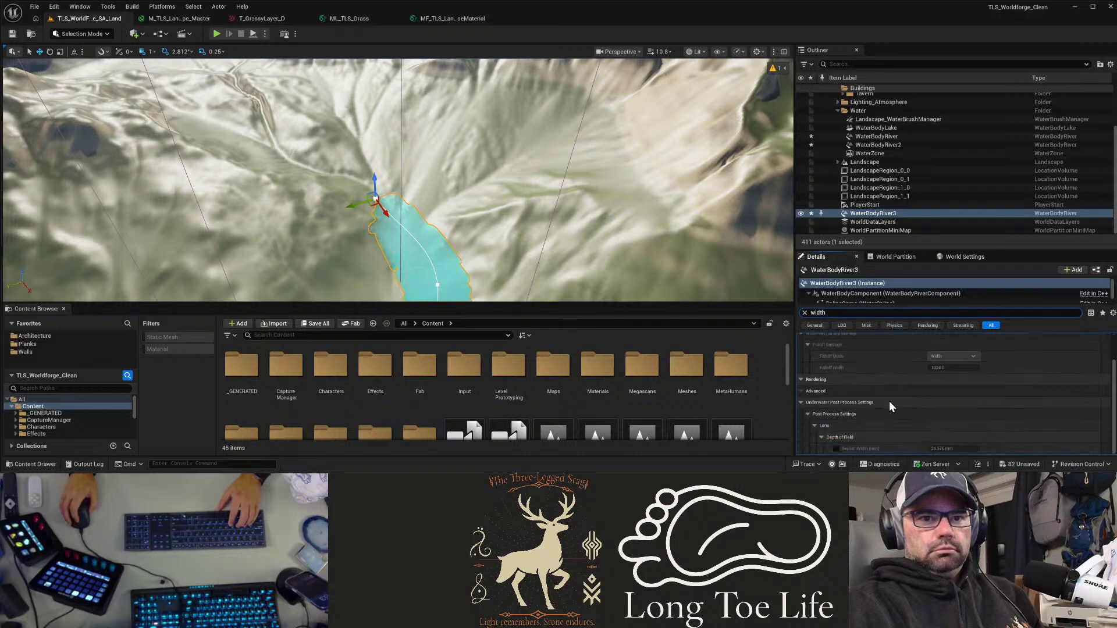
scroll(889, 405, up, 2)
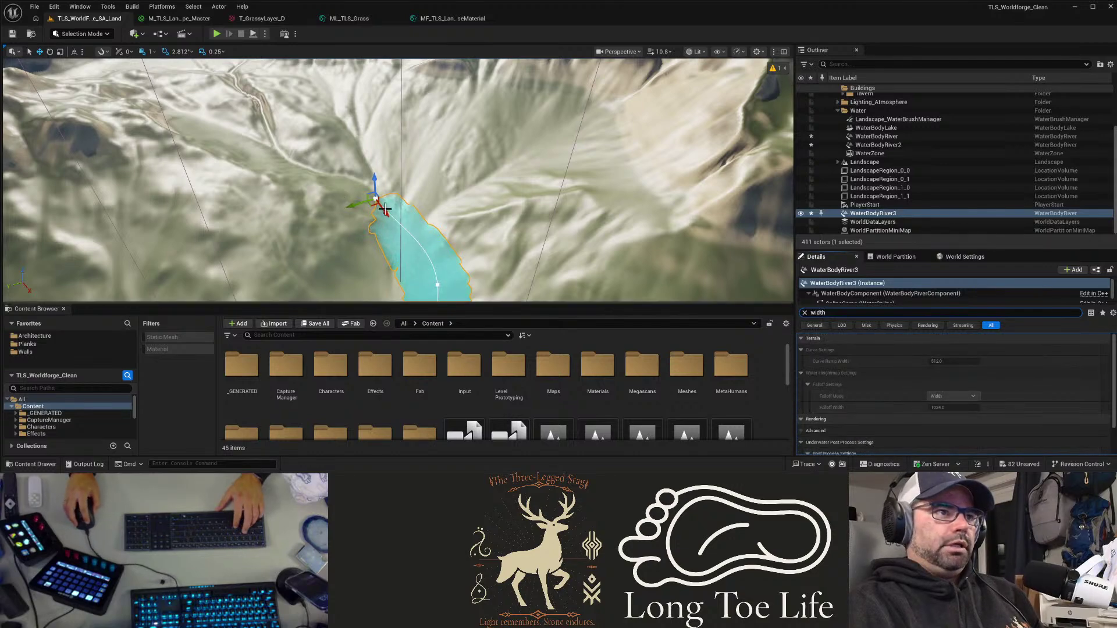
mouse_move(385, 209)
right_down()
mouse_move(477, 215)
mouse_move(454, 250)
mouse_move(373, 187)
mouse_move(381, 230)
right_up()
drag(418, 221, 416, 198)
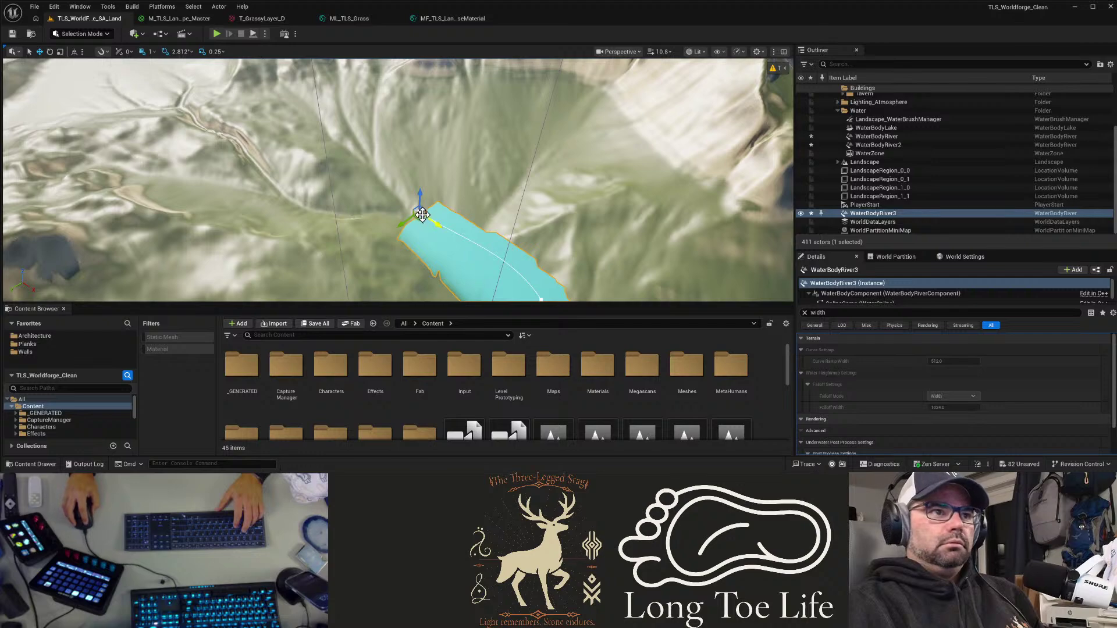
click(419, 212)
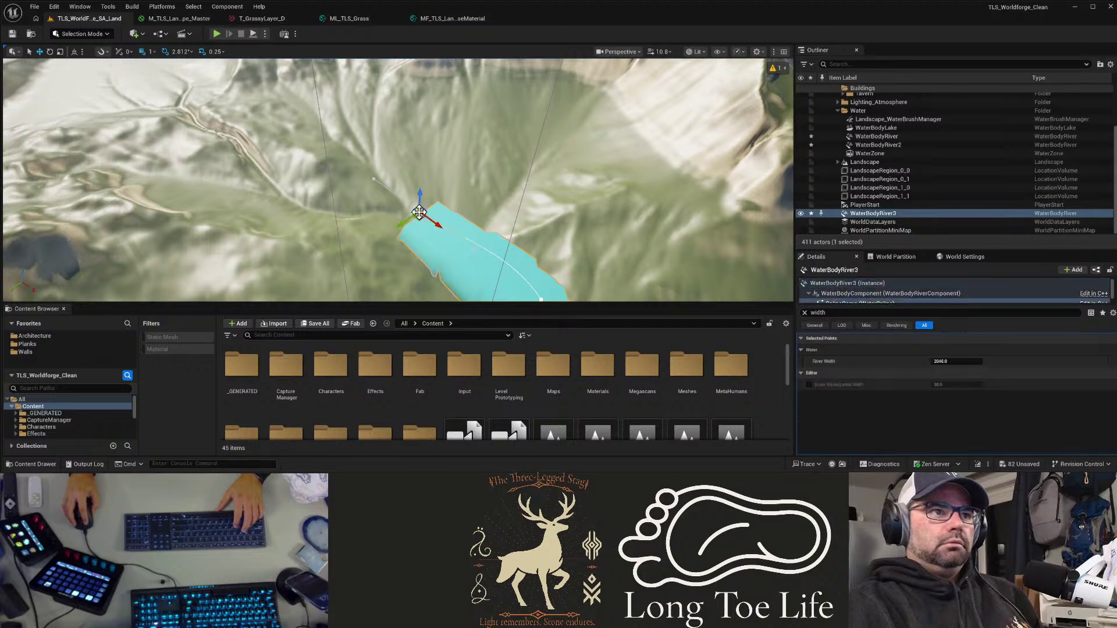
click(942, 361)
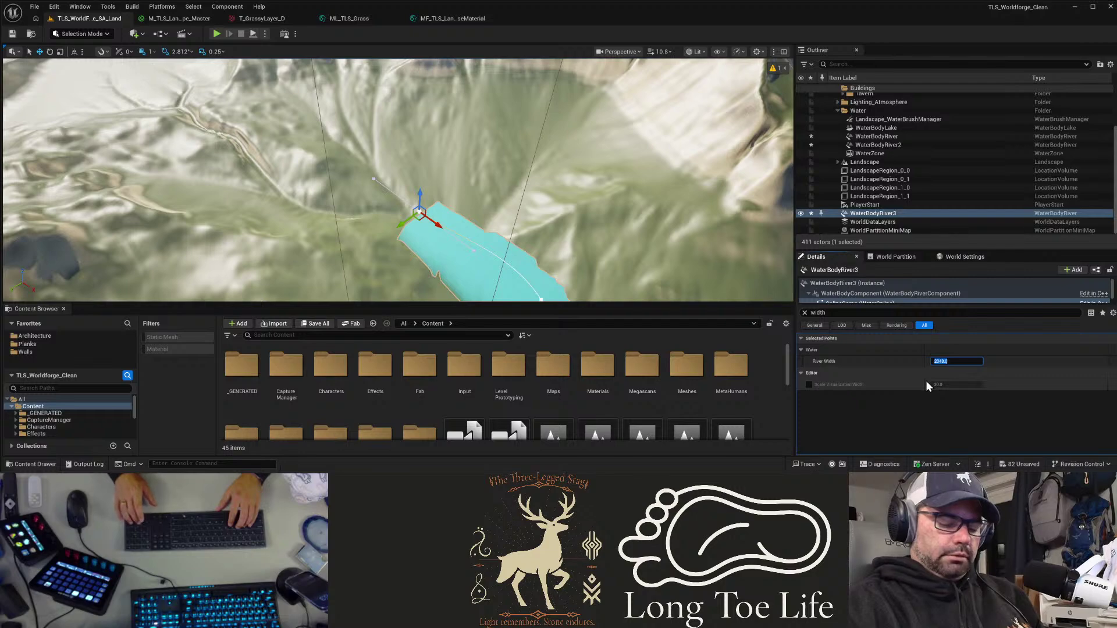
text(150)
key(Return)
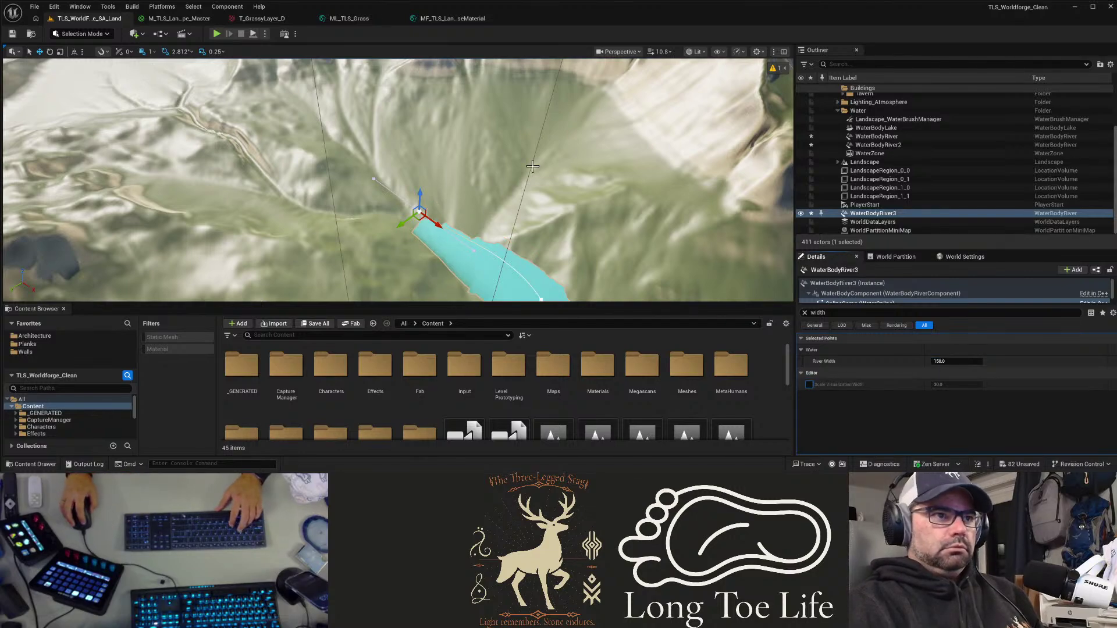
Step: Move WaterBodyRiver3's first spline point up the valley to the mouth of the narrow channel
mouse_move(441, 226)
mouse_down()
mouse_move(378, 185)
mouse_move(475, 248)
mouse_move(436, 228)
mouse_up()
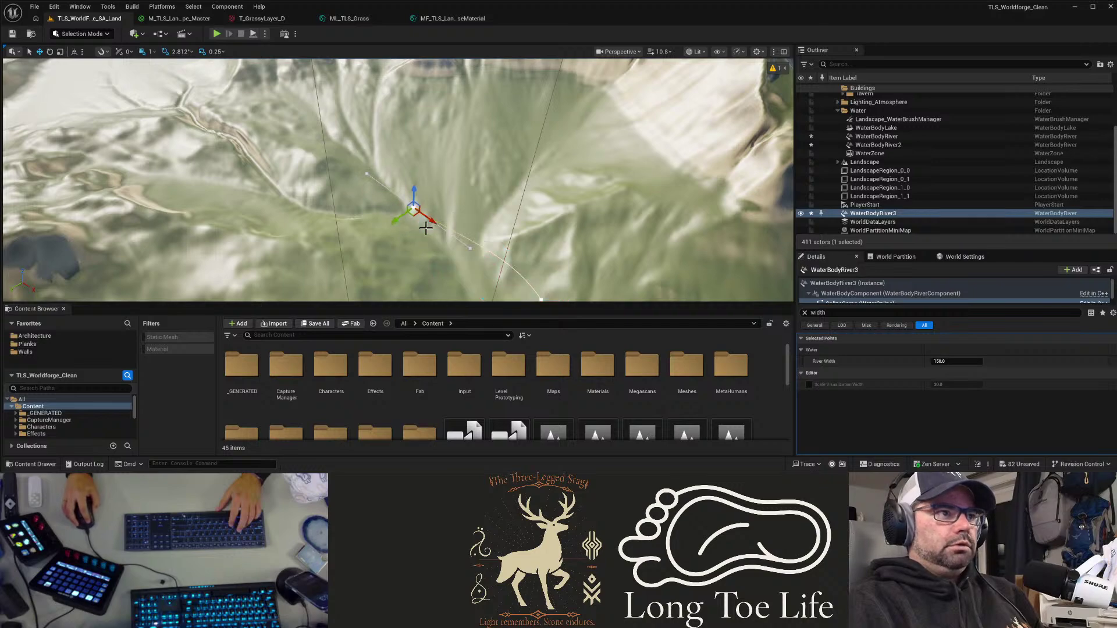
key(w)
right_drag(515, 121, 443, 121)
key(w)
right_drag(515, 121, 562, 145)
right_drag(508, 118, 484, 117)
key(s)
key(a)
key(w)
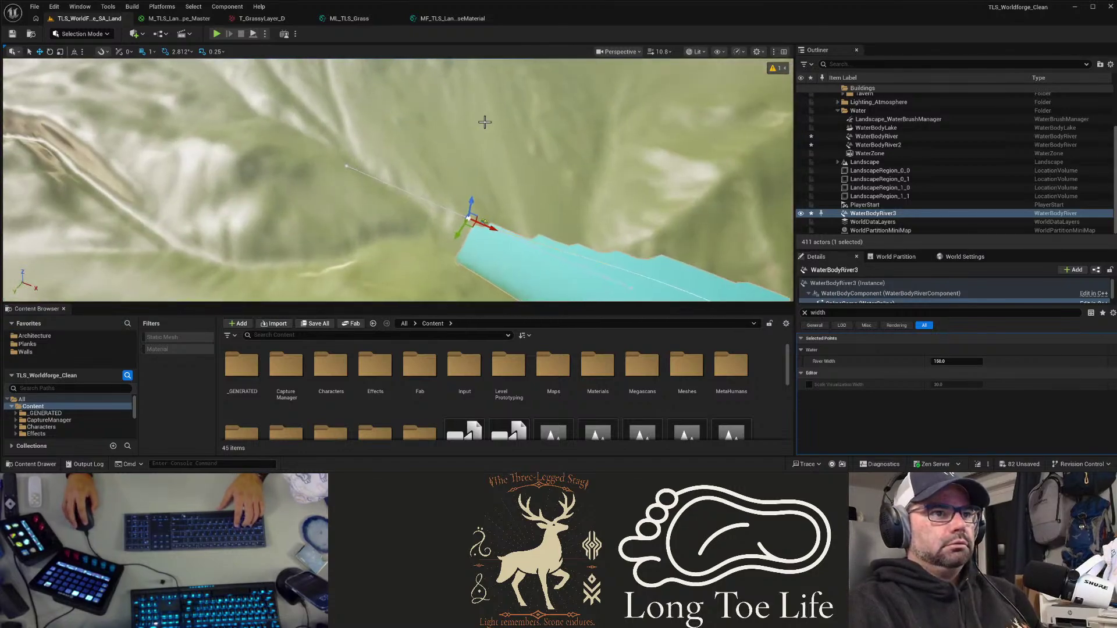
drag(486, 228, 232, 262)
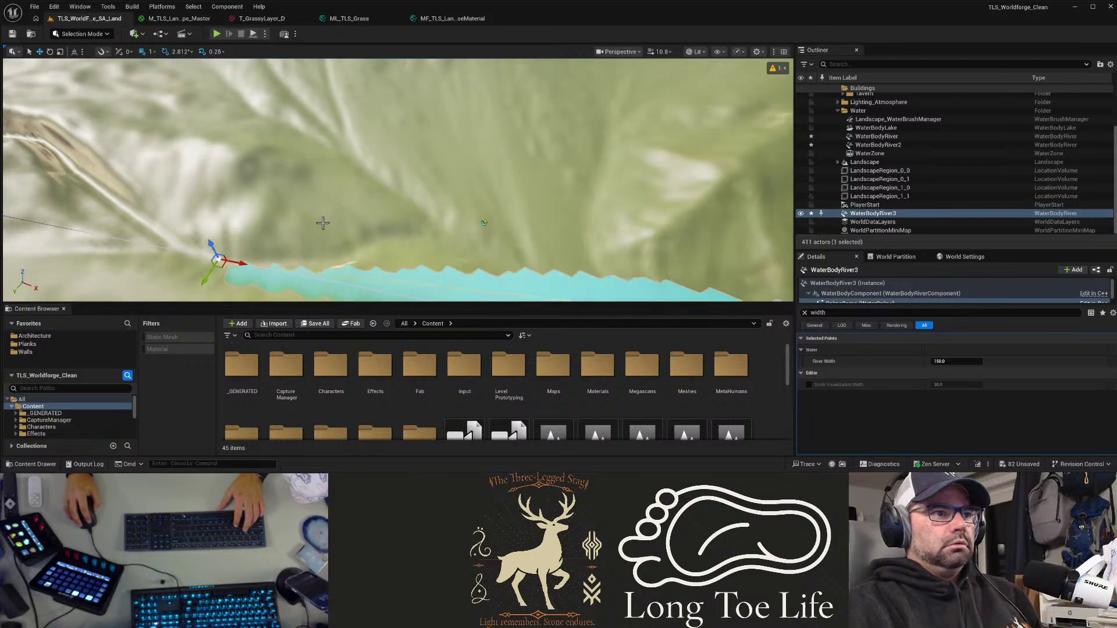
mouse_move(321, 224)
right_down()
mouse_move(407, 274)
mouse_move(366, 274)
mouse_move(343, 227)
mouse_move(304, 216)
right_up()
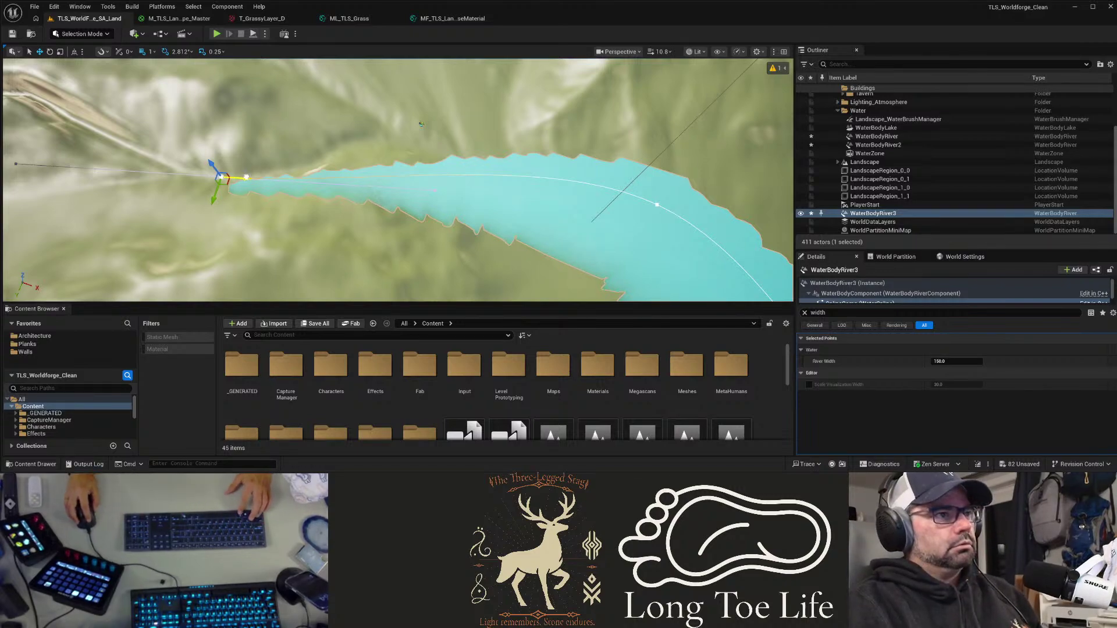
Step: Duplicate WaterBodyRiver3's first spline point to add one partway downstream, and pull the end point farther into the channel
alt+drag(246, 176, 413, 200)
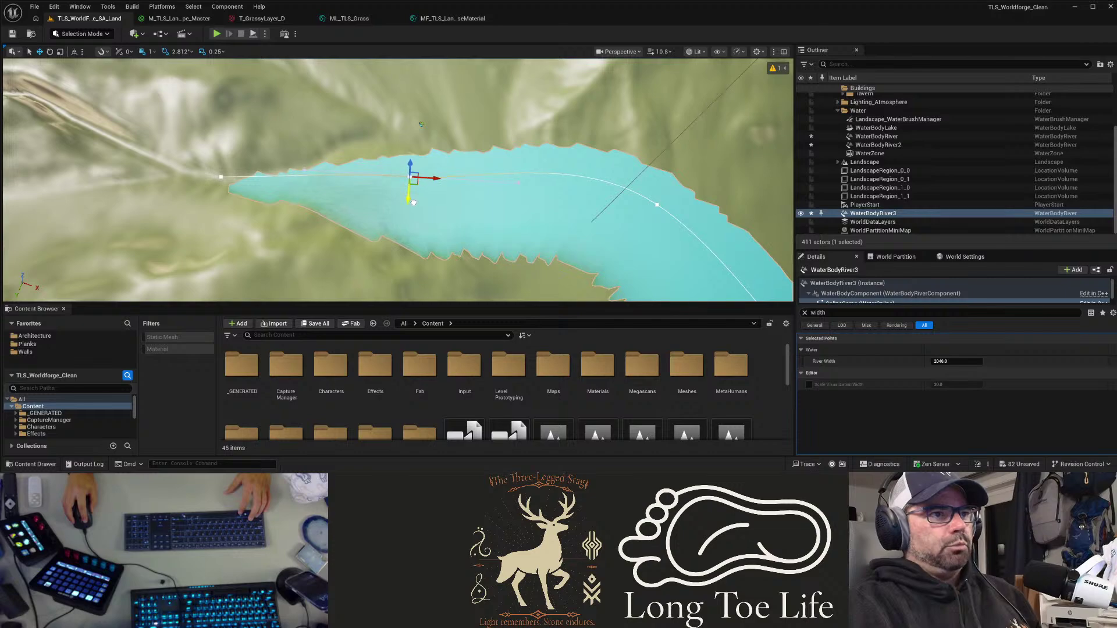
click(222, 178)
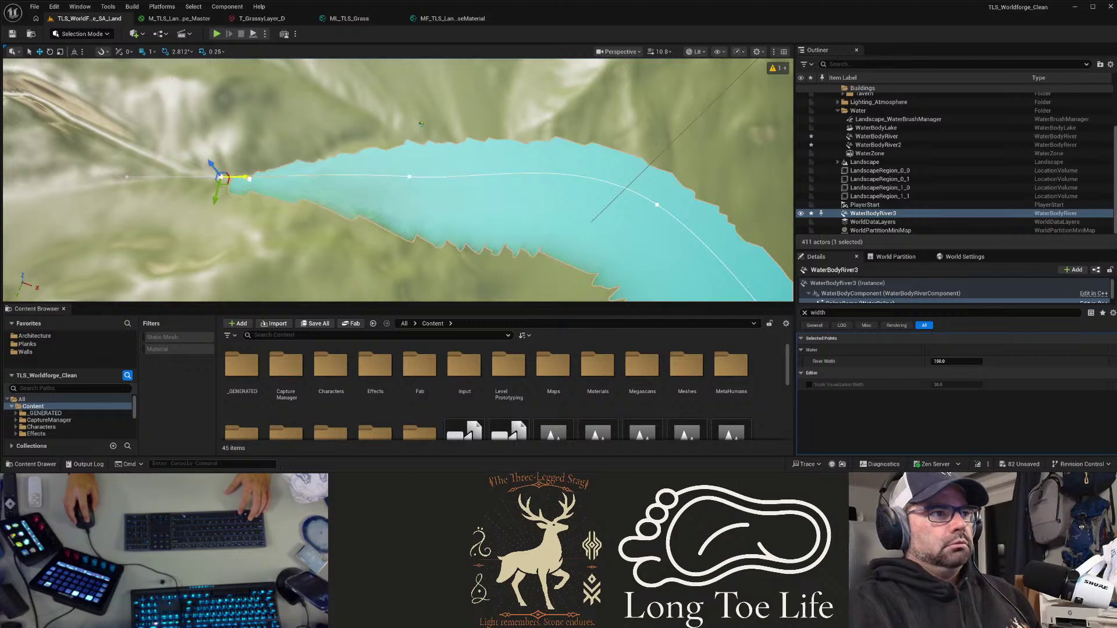
drag(249, 178, 206, 177)
drag(303, 213, 313, 192)
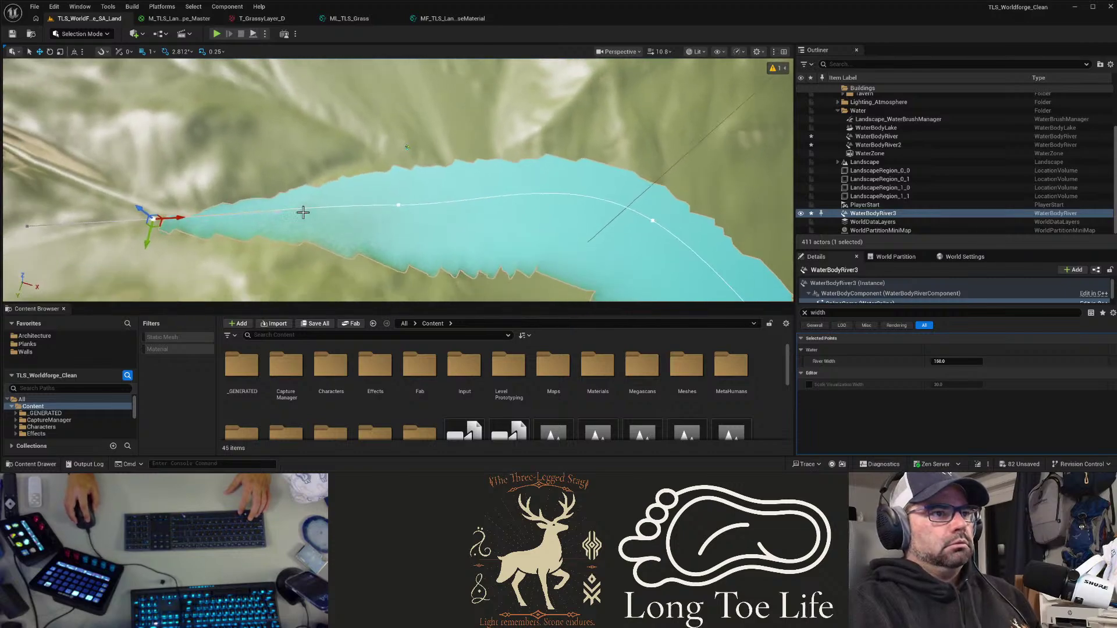
Step: Set the River Width of WaterBodyRiver3's added second spline point to 150
click(398, 208)
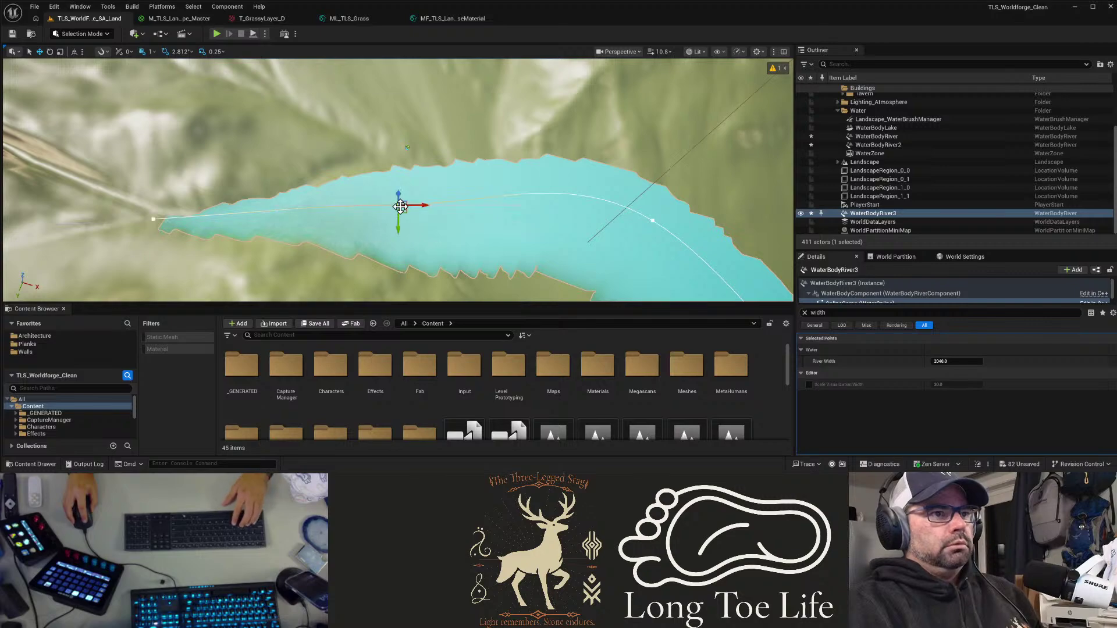
click(957, 361)
text(150)
key(Return)
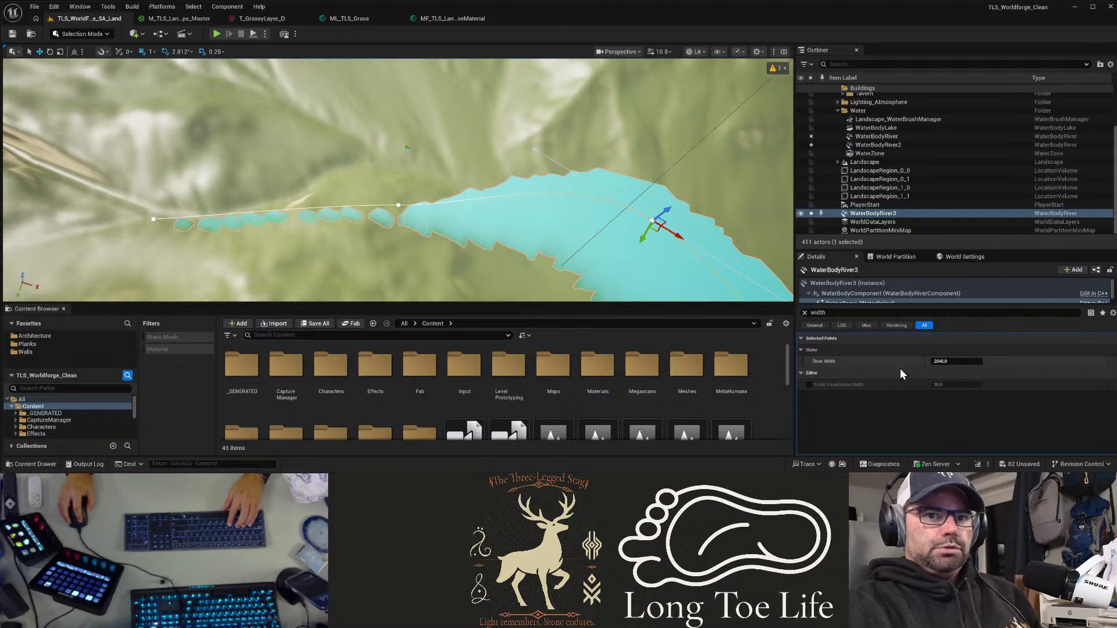
Step: Set the River Width of WaterBodyRiver3's third spline point to 150
click(957, 361)
text(150)
key(Return)
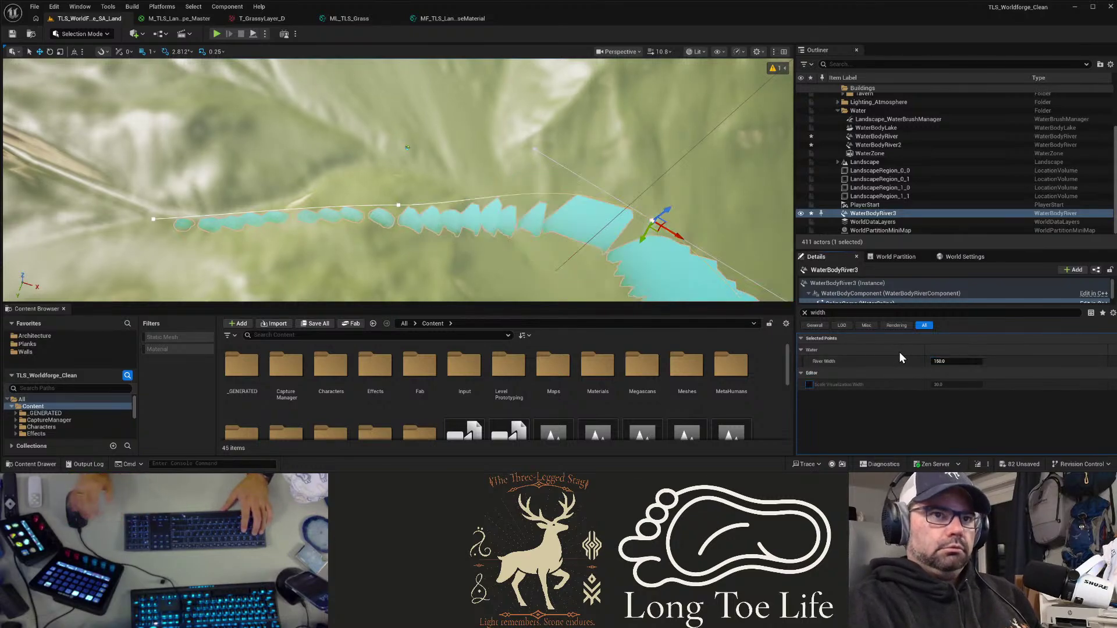
Step: Shift WaterBodyRiver3's second and first spline points slightly sideways to line up with the narrow mountain channel
click(397, 205)
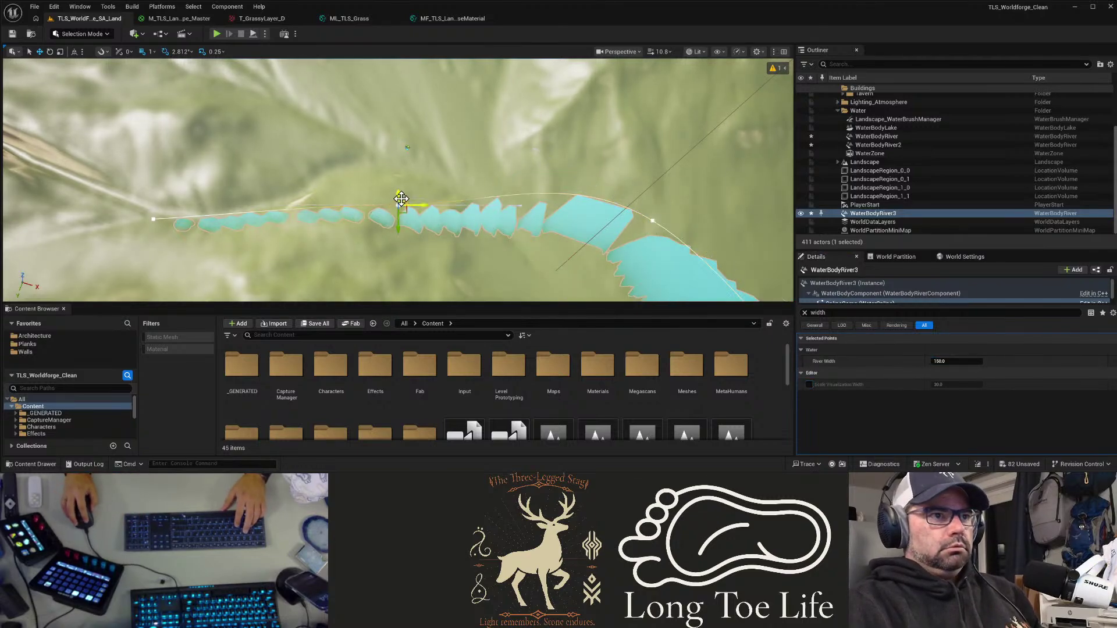
drag(398, 196, 397, 190)
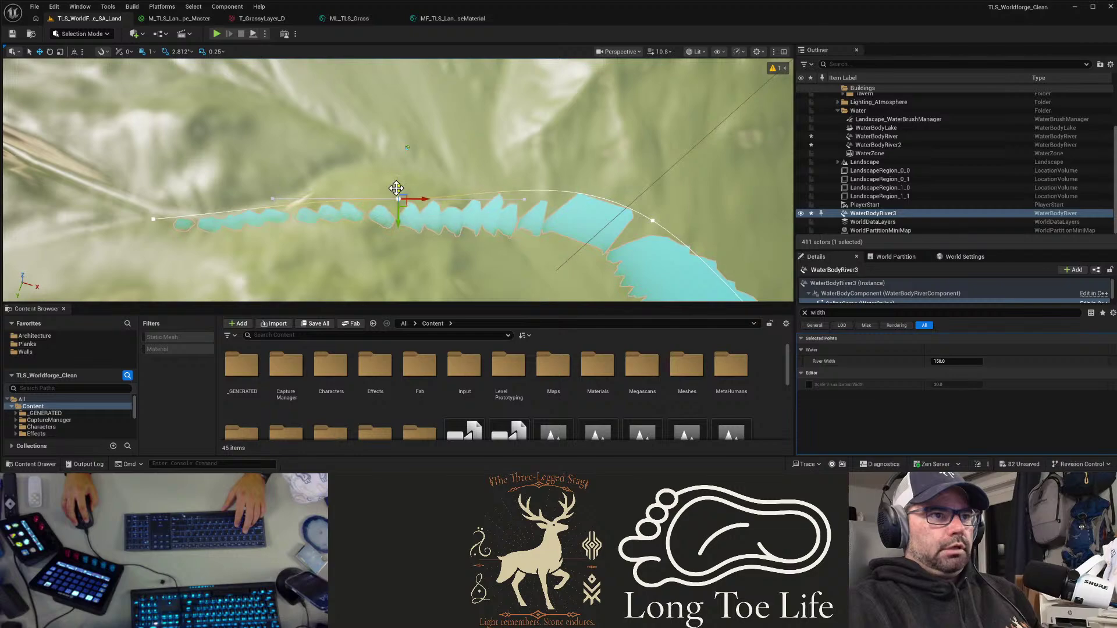
click(152, 216)
drag(150, 238, 154, 227)
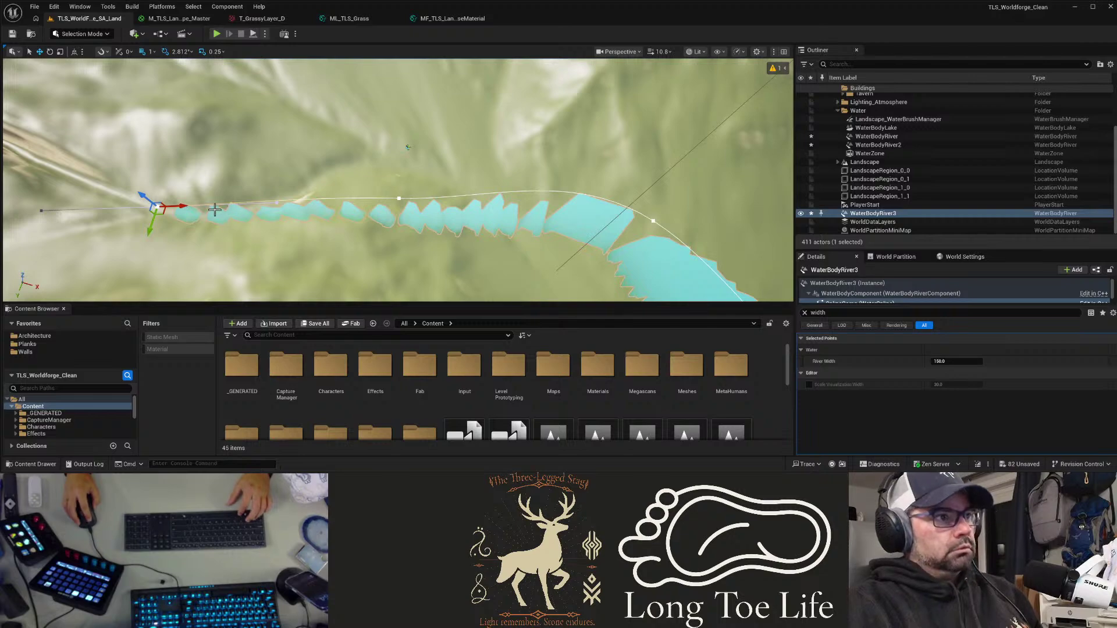
Step: Duplicate WaterBodyRiver3's first spline point to add a bend just downstream, and move the following point sideways to curve the river
alt+drag(181, 205, 299, 199)
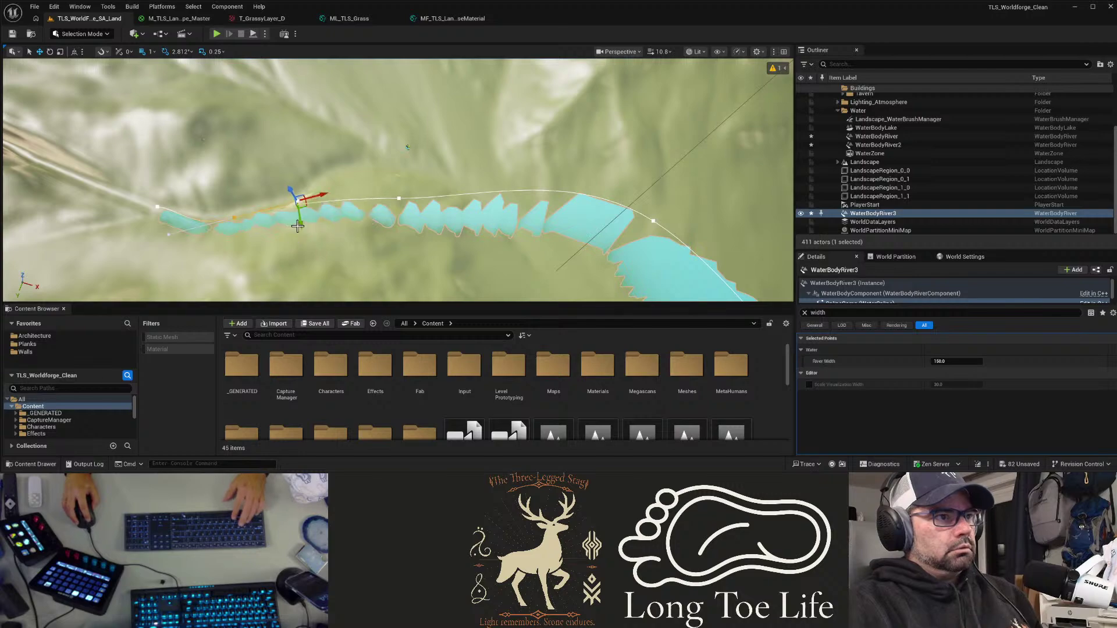
click(402, 201)
drag(400, 197, 400, 167)
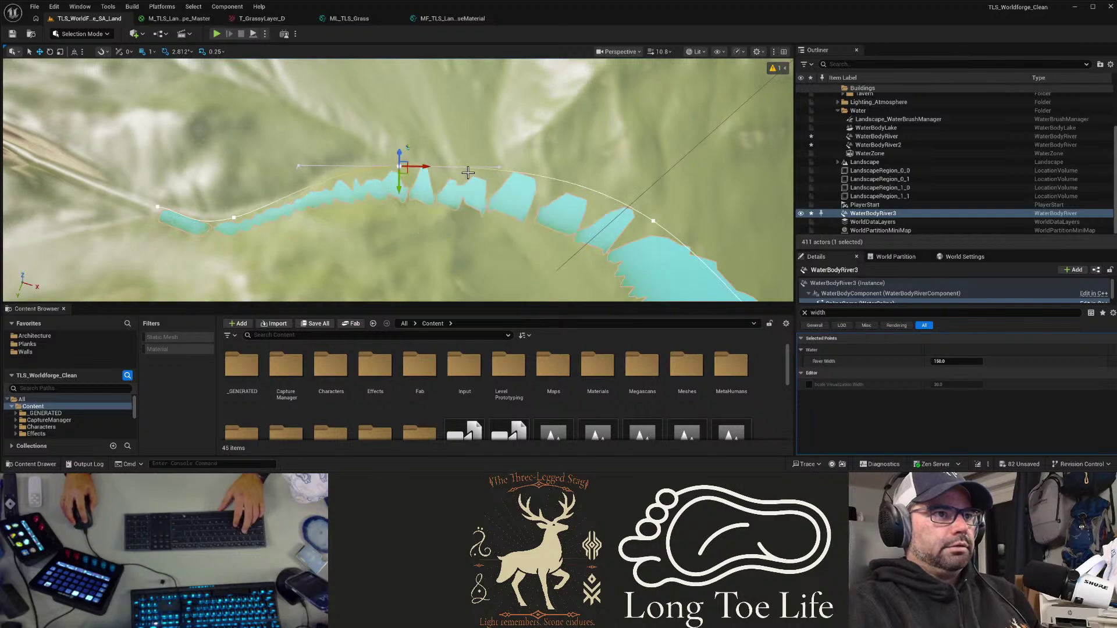
Step: Move WaterBodyRiver3's fourth spline point inward, so the downstream bend follows the valley floor
middle_drag(469, 172, 690, 235)
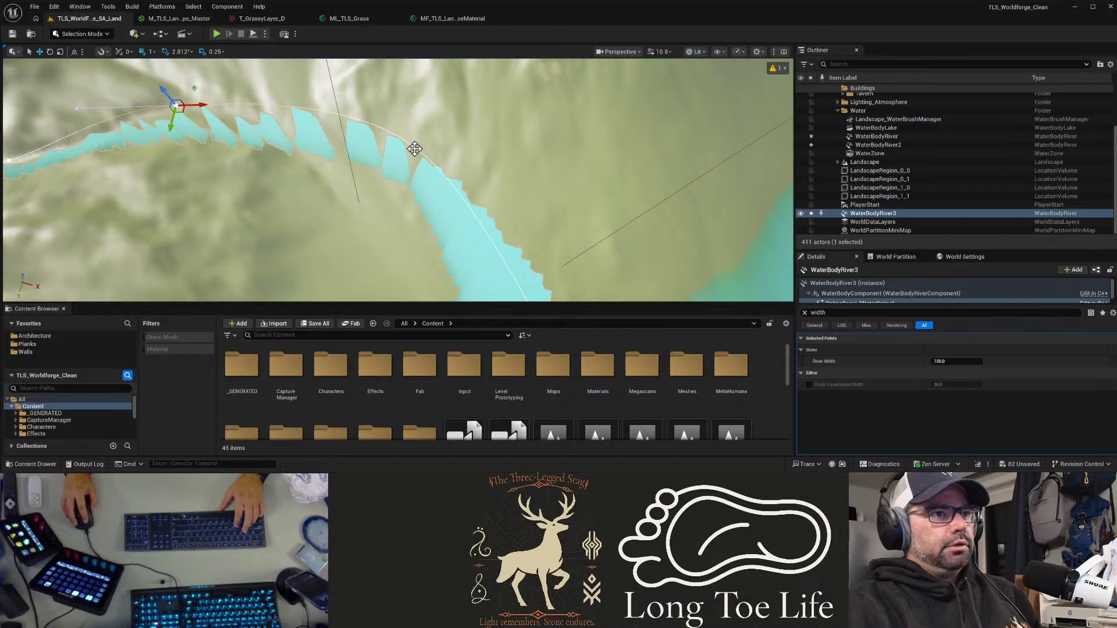
click(414, 149)
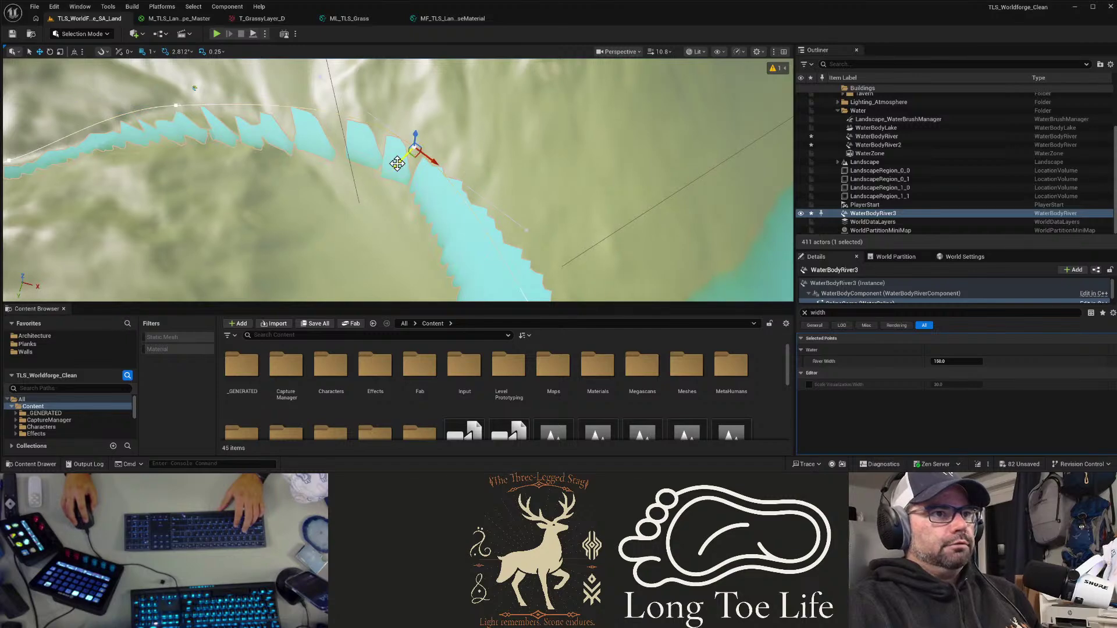
drag(397, 163, 331, 207)
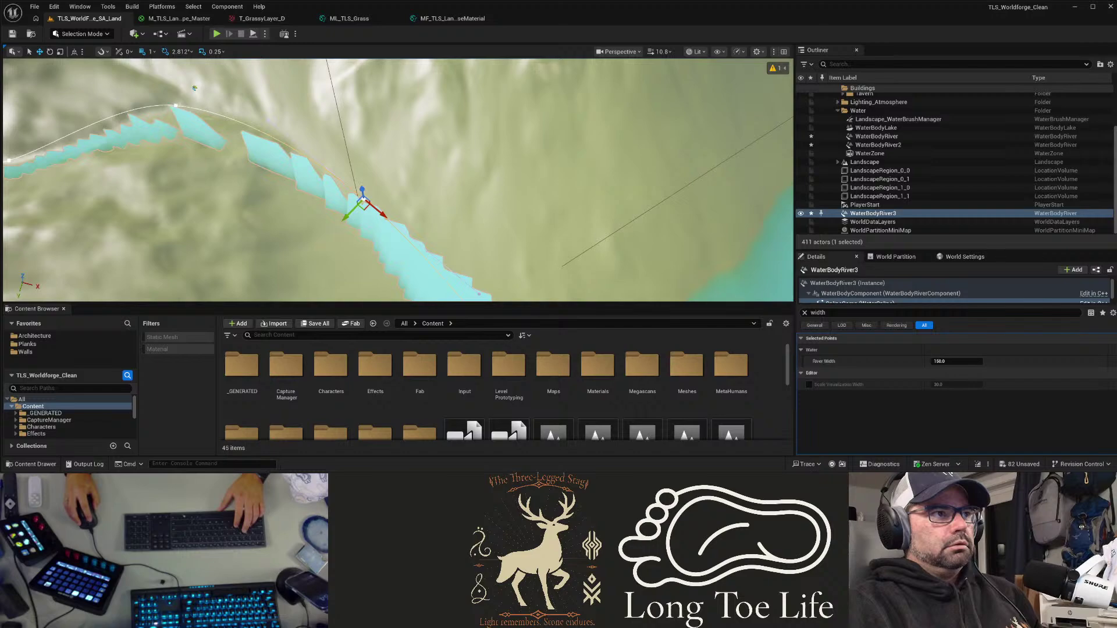
Step: Reposition WaterBodyRiver3's third spline point downstream along the channel, then fit it to the valley bottom from a closer view
click(176, 106)
drag(174, 118, 210, 94)
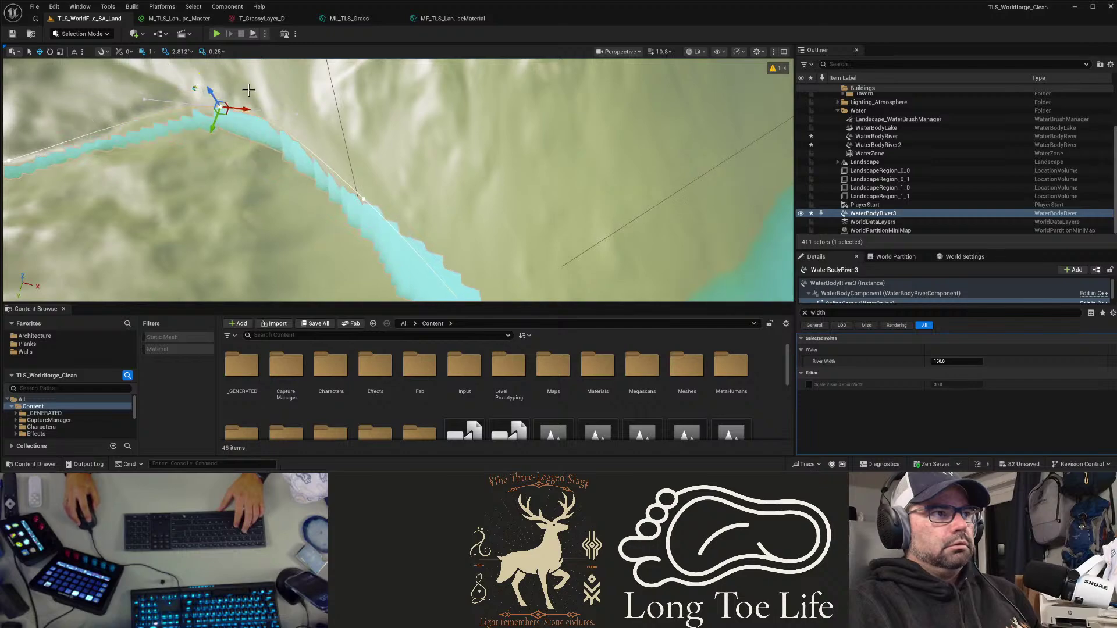
right_drag(210, 94, 104, 163)
key(w)
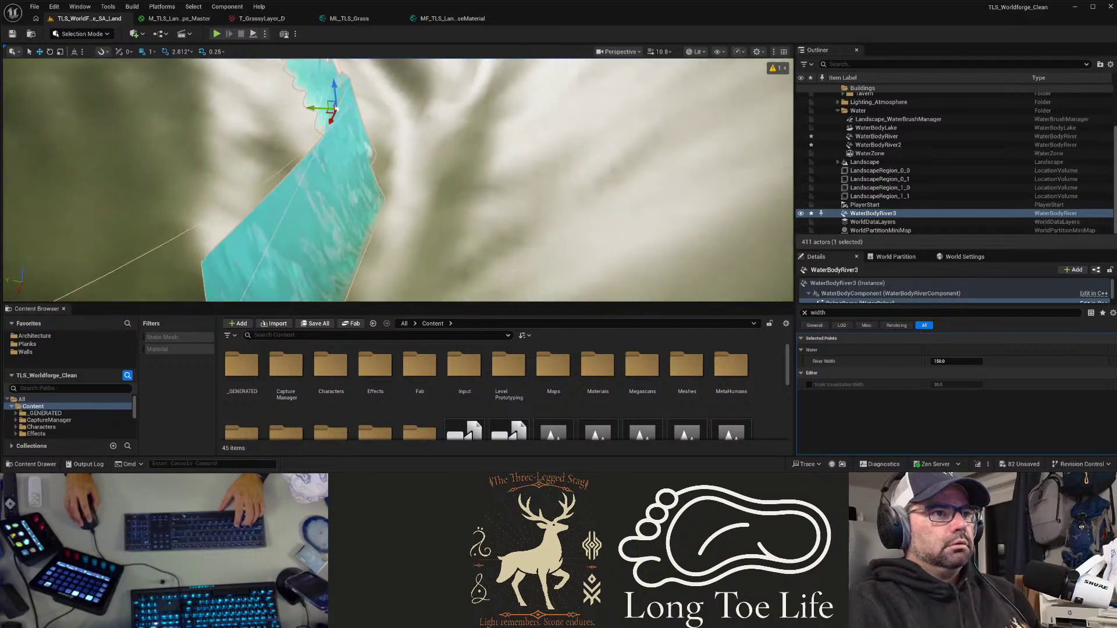
drag(332, 87, 401, 132)
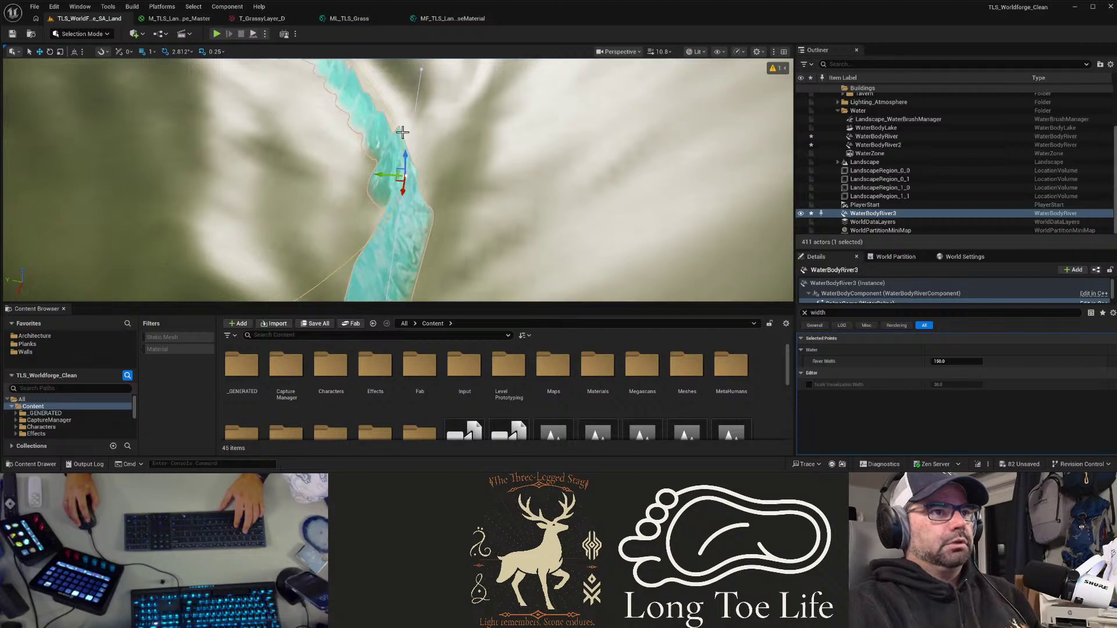
Step: Lower WaterBodyRiver3's fourth spline point onto the terrain above the lake
right_drag(401, 132, 369, 150)
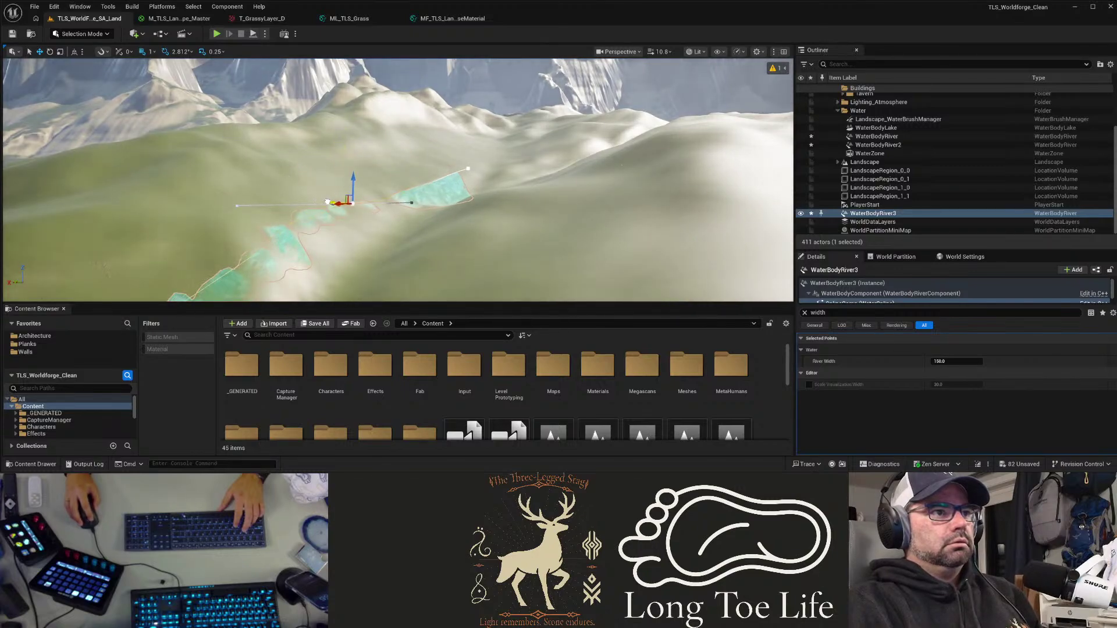
right_drag(380, 208, 446, 164)
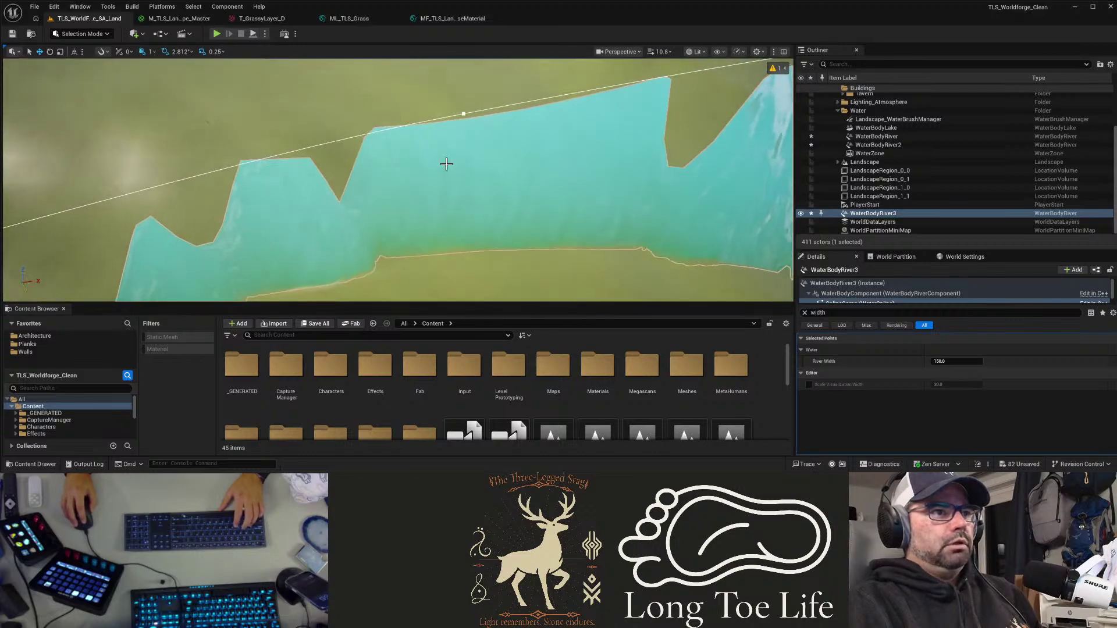
click(464, 114)
drag(464, 109, 464, 163)
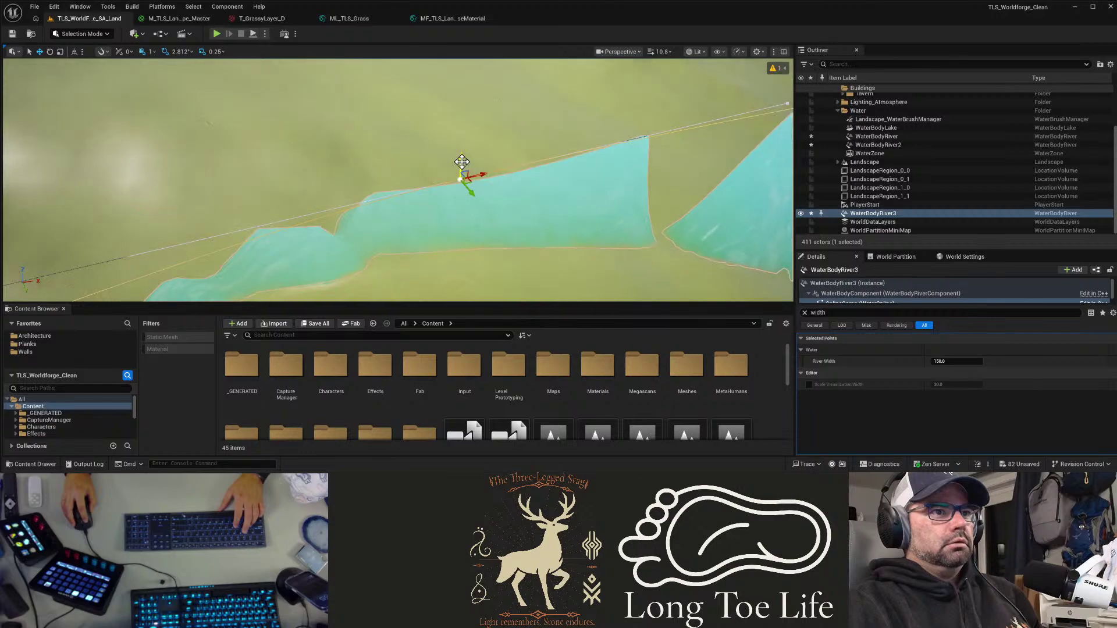
right_drag(464, 163, 581, 111)
right_drag(430, 146, 420, 168)
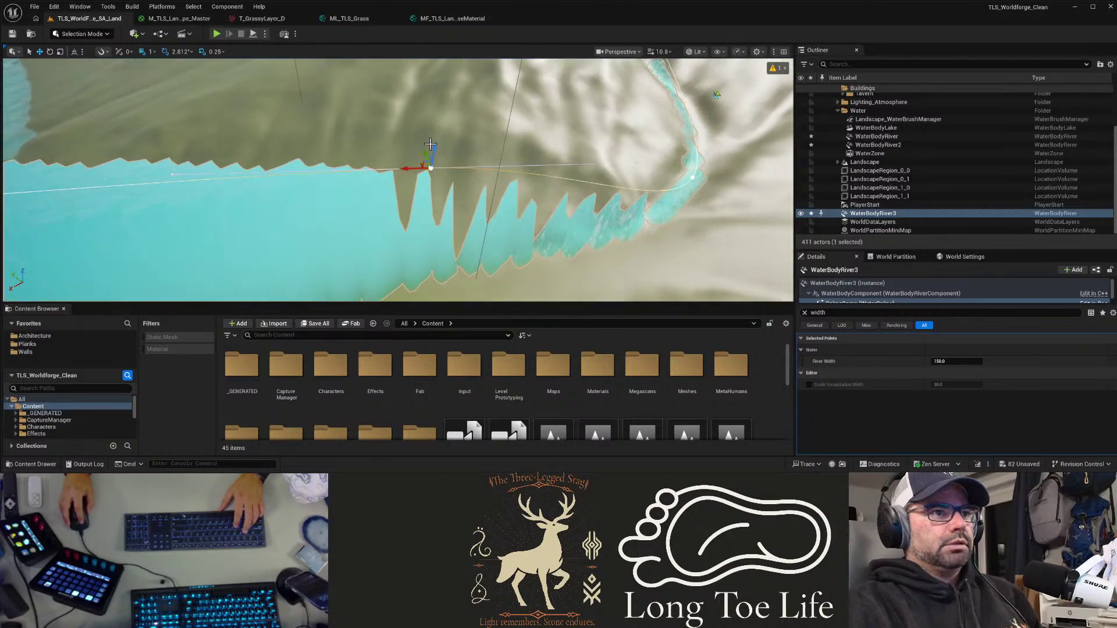
drag(433, 163, 429, 240)
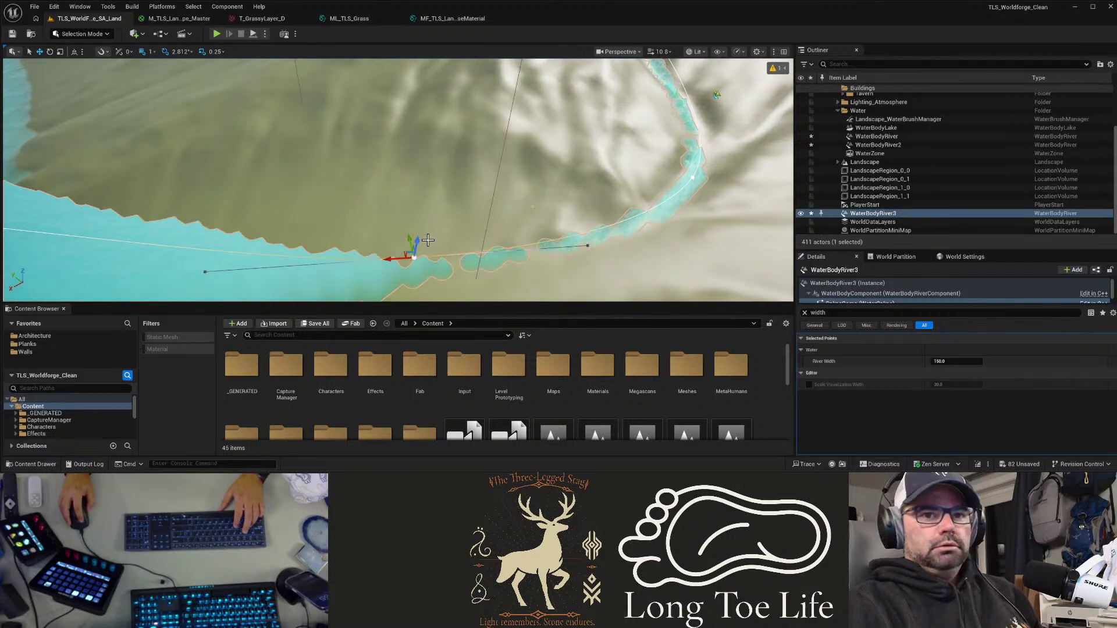
Step: Set the River Width of WaterBodyRiver3's last spline point to 150 and lower that point into the lake
right_drag(380, 220, 244, 194)
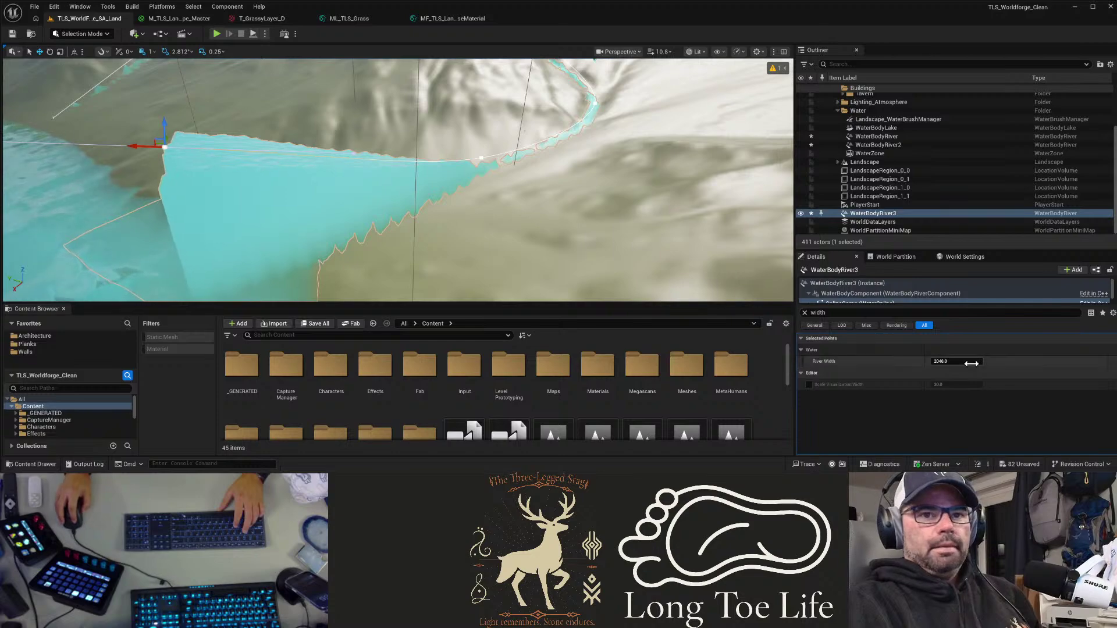
text(150)
key(Return)
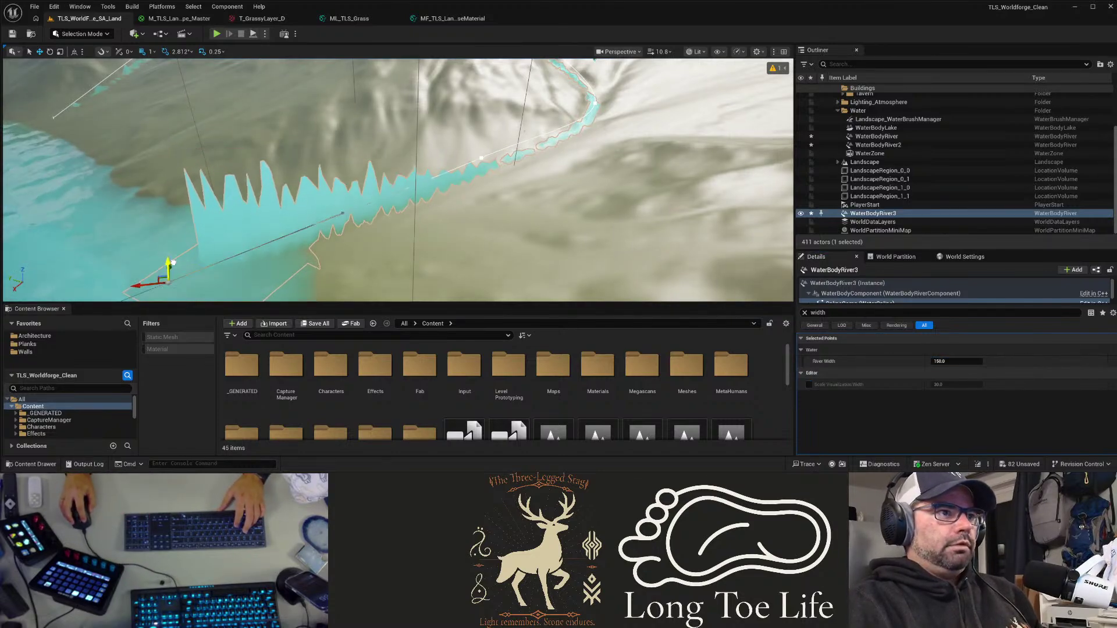
Step: Examine the rivers' courses from the lake up the valleys and the mountain terrain around the white block
key(w)
right_drag(180, 274, 204, 221)
right_drag(312, 178, 173, 150)
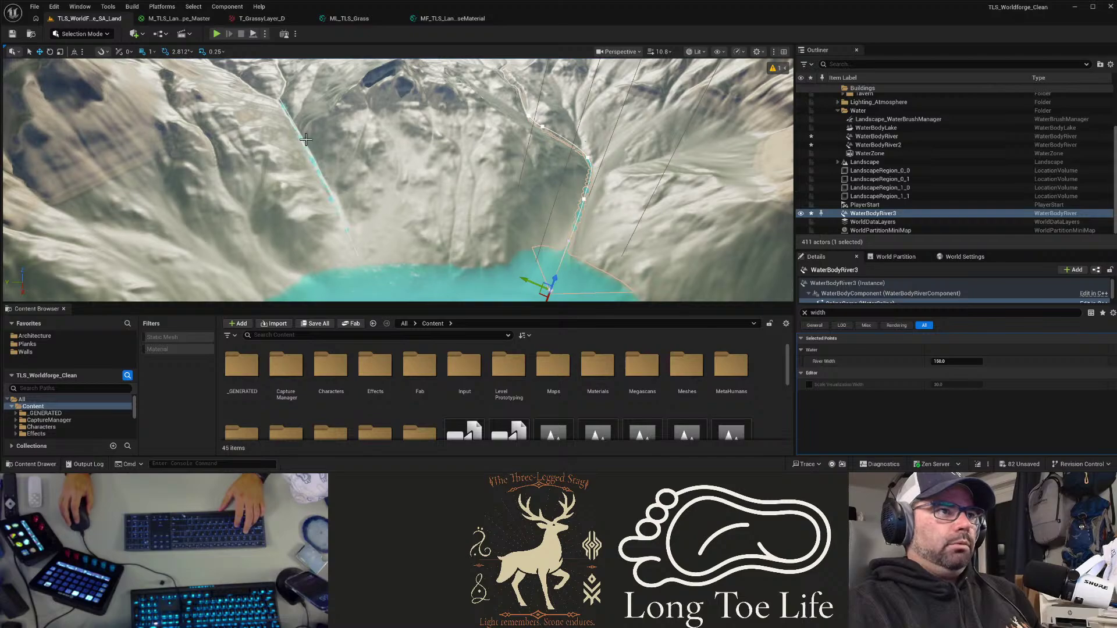
right_drag(535, 80, 481, 148)
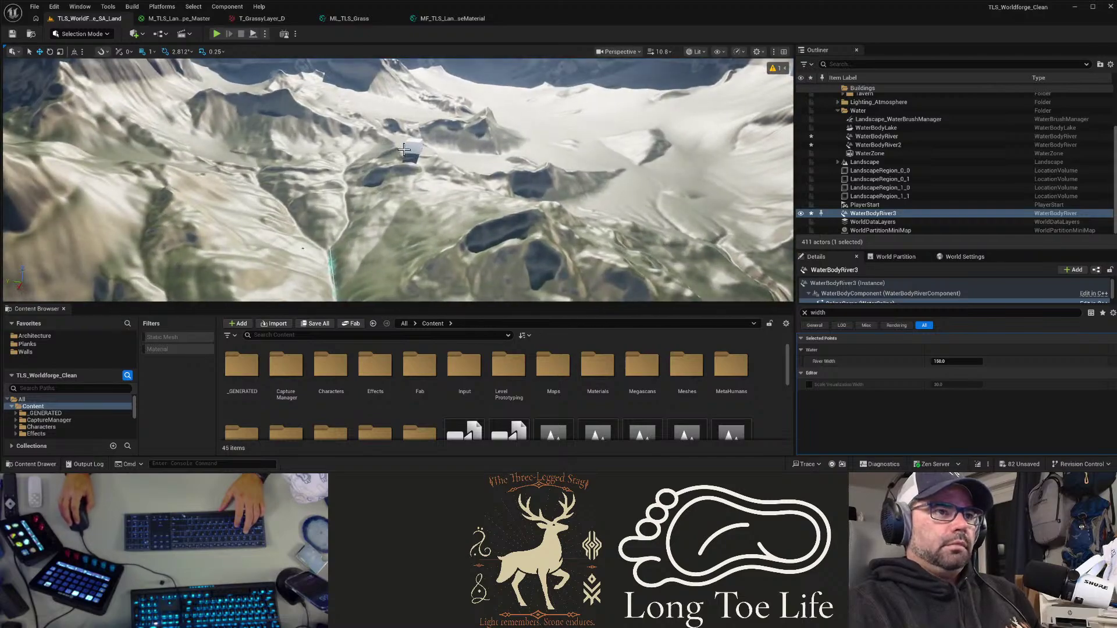
key(w)
right_drag(404, 149, 454, 139)
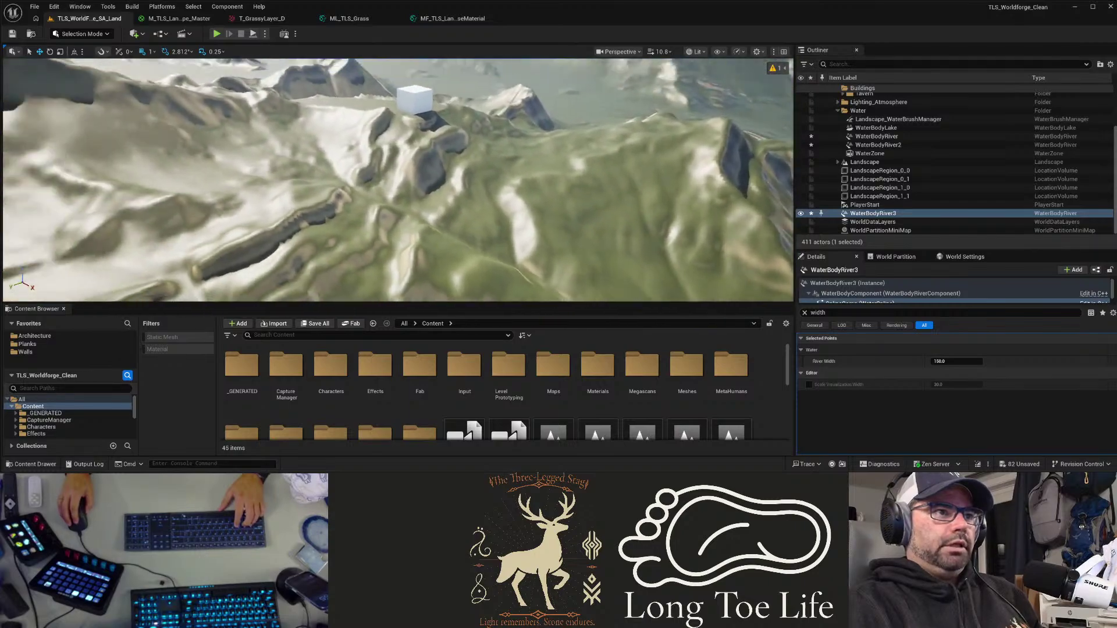
right_drag(347, 168, 347, 169)
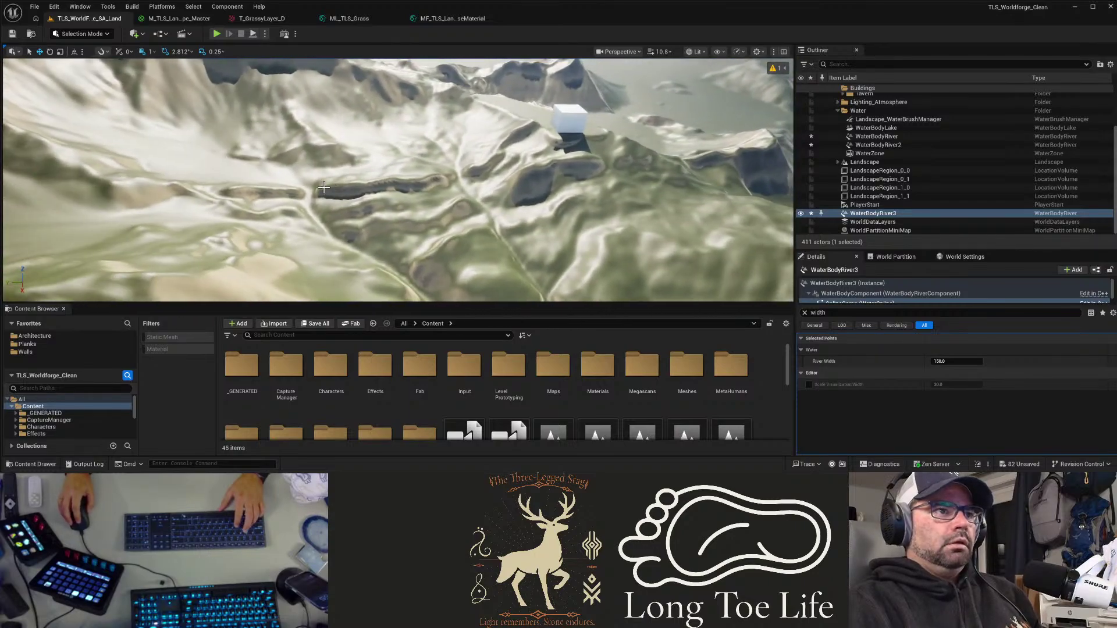
right_drag(375, 253, 387, 251)
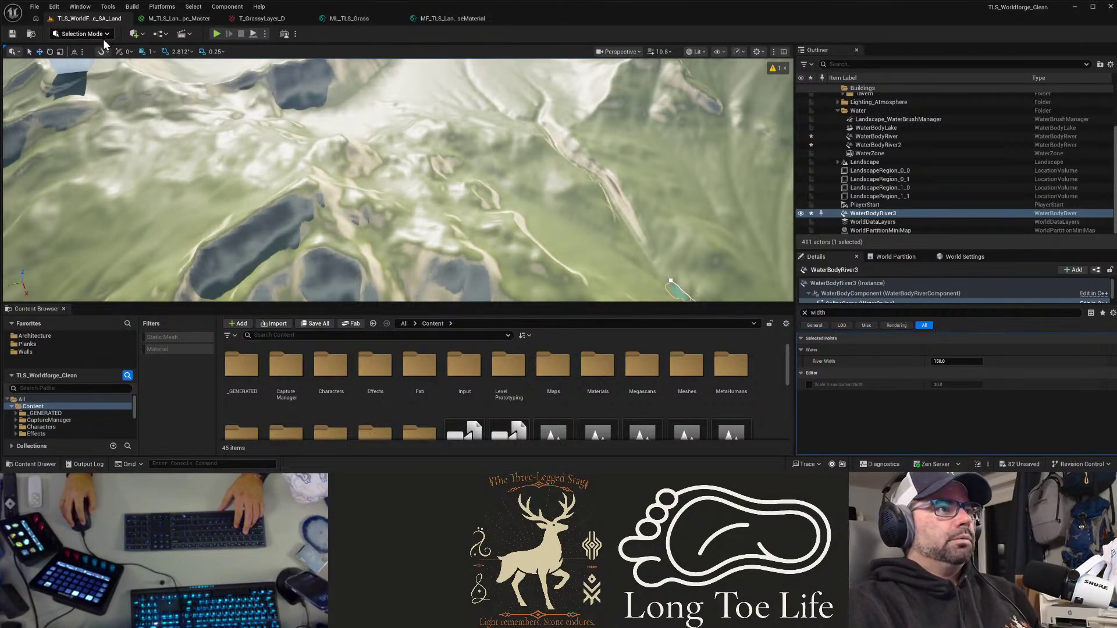
Step: Switch to Landscape Mode, activate the Splines management tool, and make Roads the active edit layer
key(shift+2)
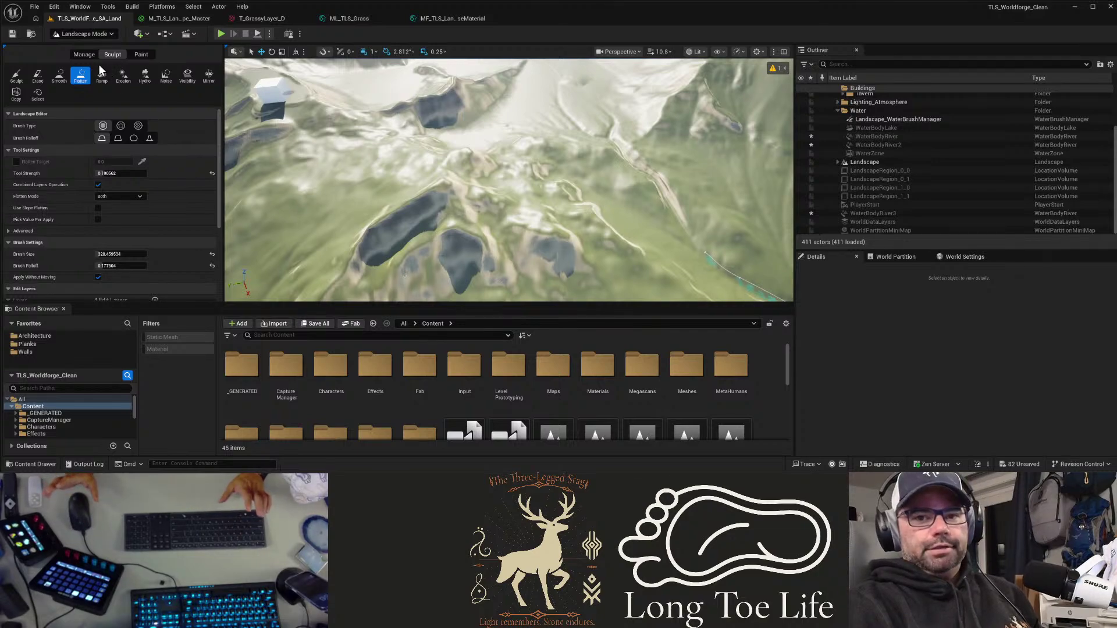
click(82, 55)
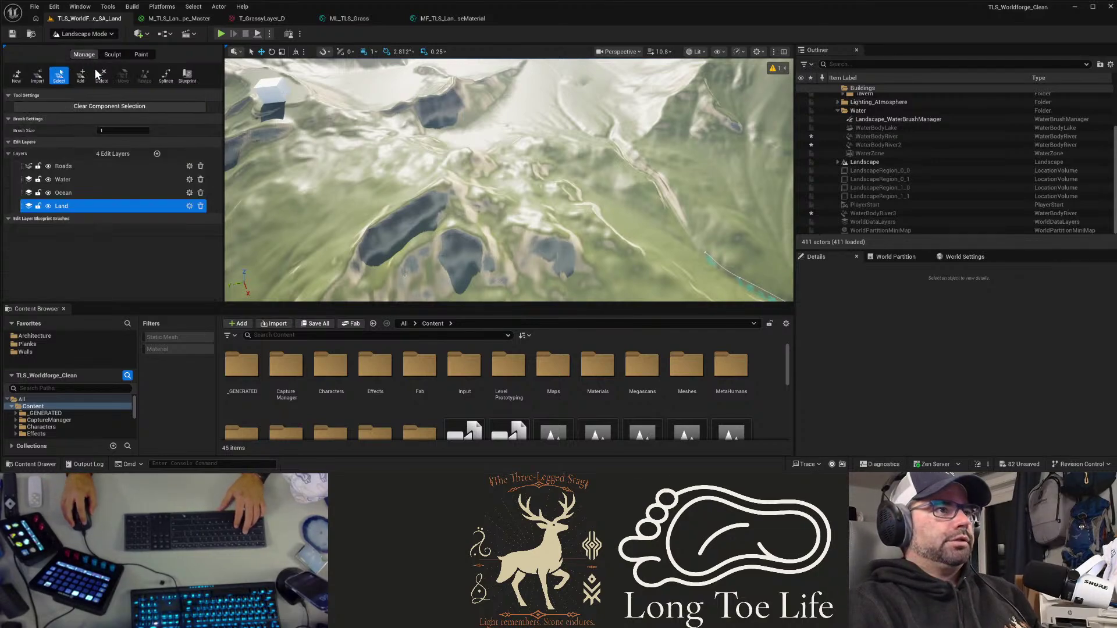
click(165, 79)
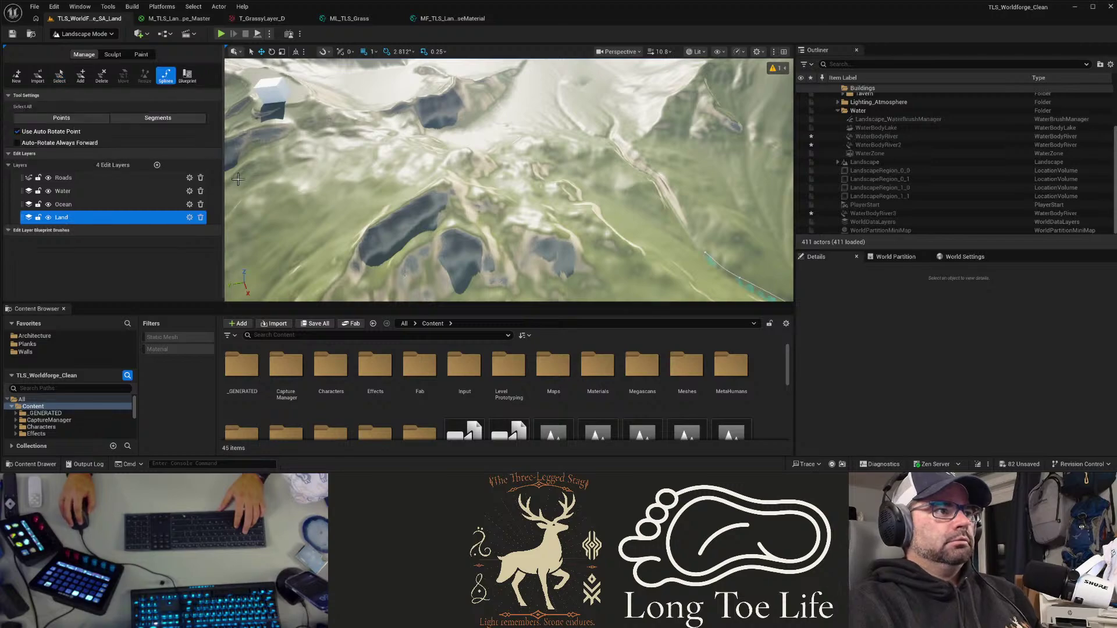
click(78, 177)
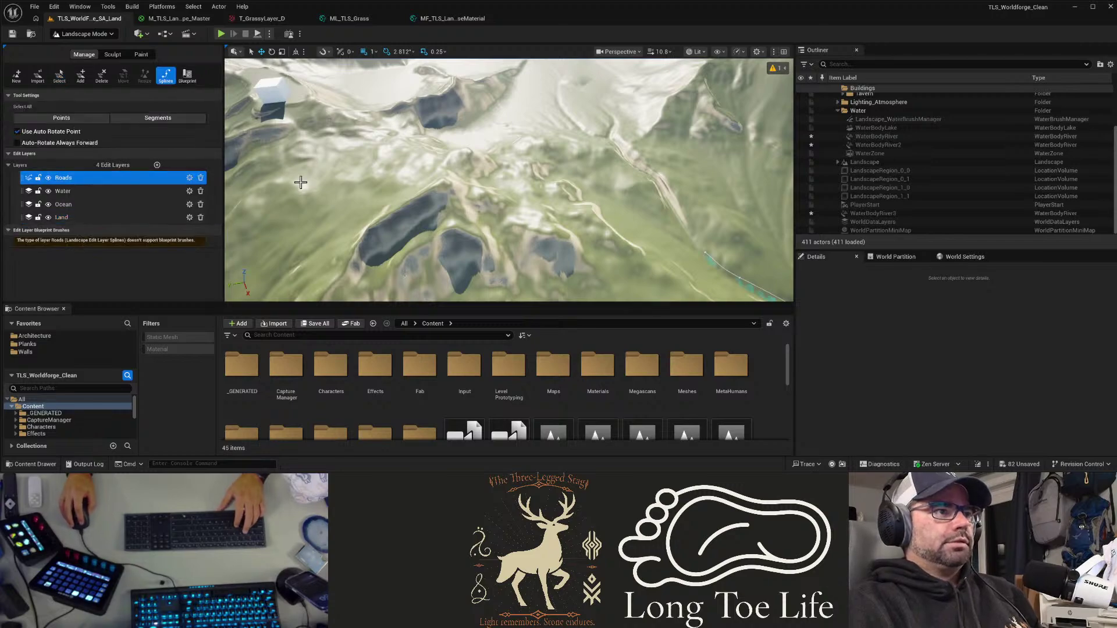
Step: Place the first landscape spline control point of the road on the slope beside the white block
right_drag(303, 173, 395, 117)
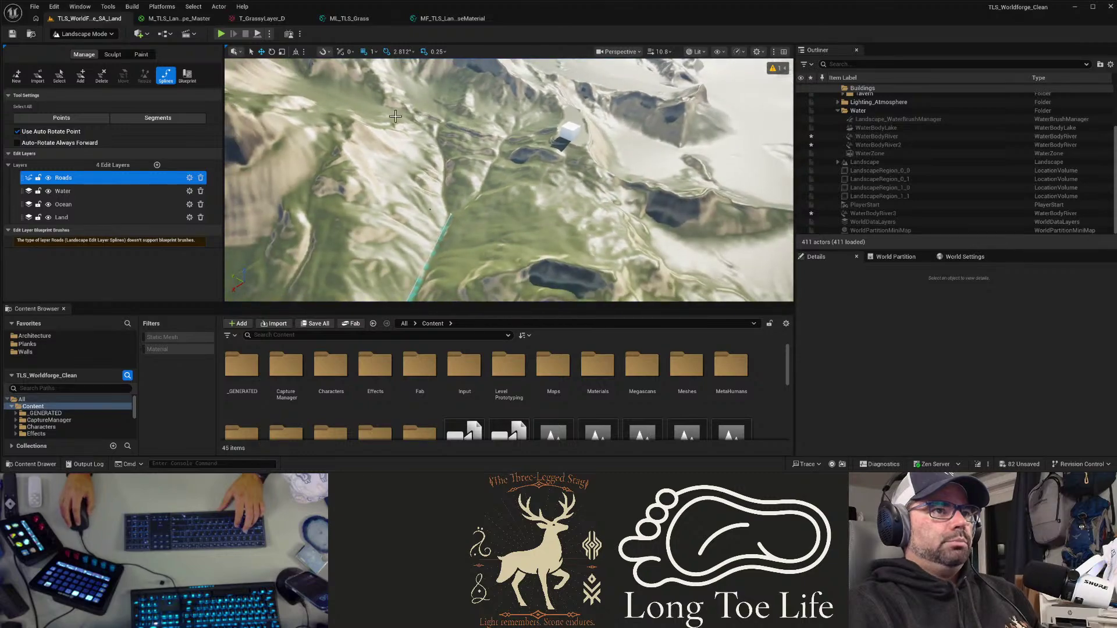
right_drag(467, 141, 437, 189)
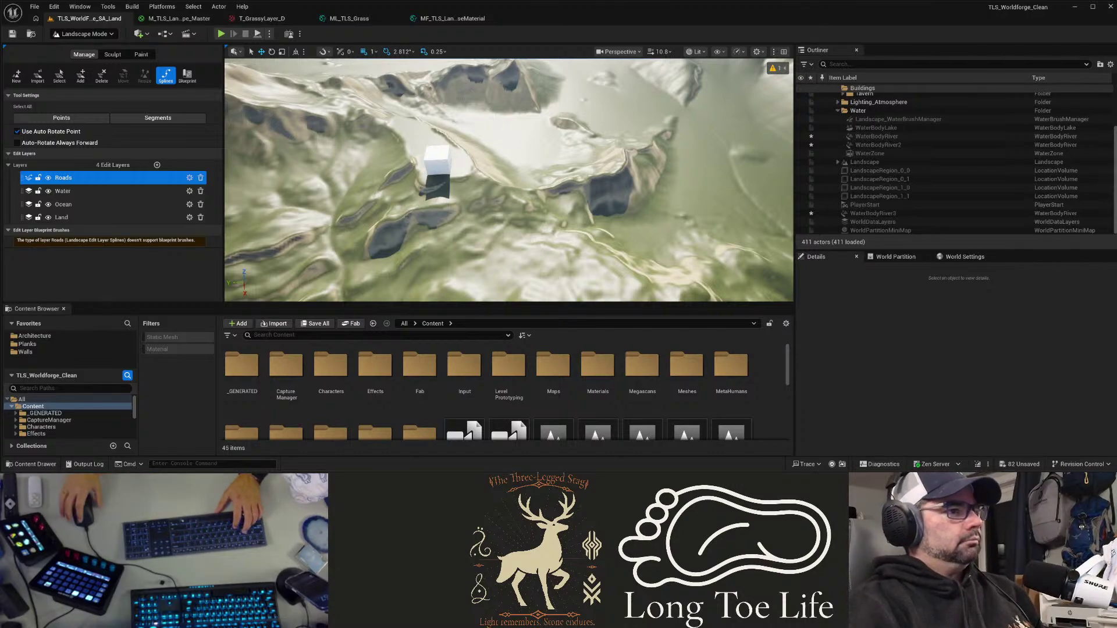
right_drag(408, 203, 567, 202)
right_drag(448, 211, 448, 212)
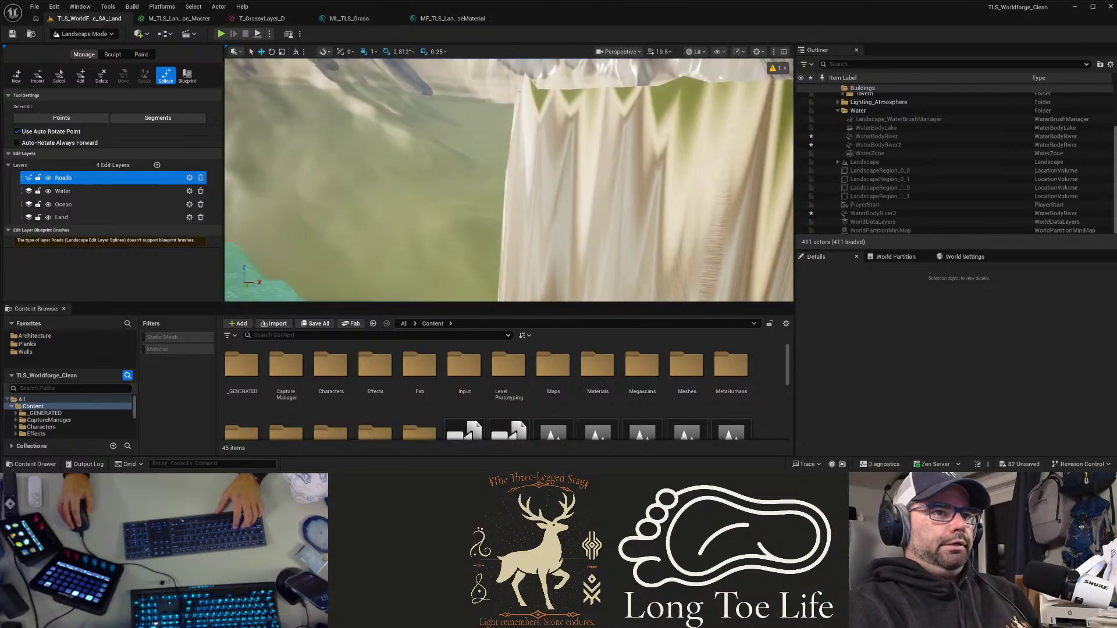
right_drag(509, 179, 640, 179)
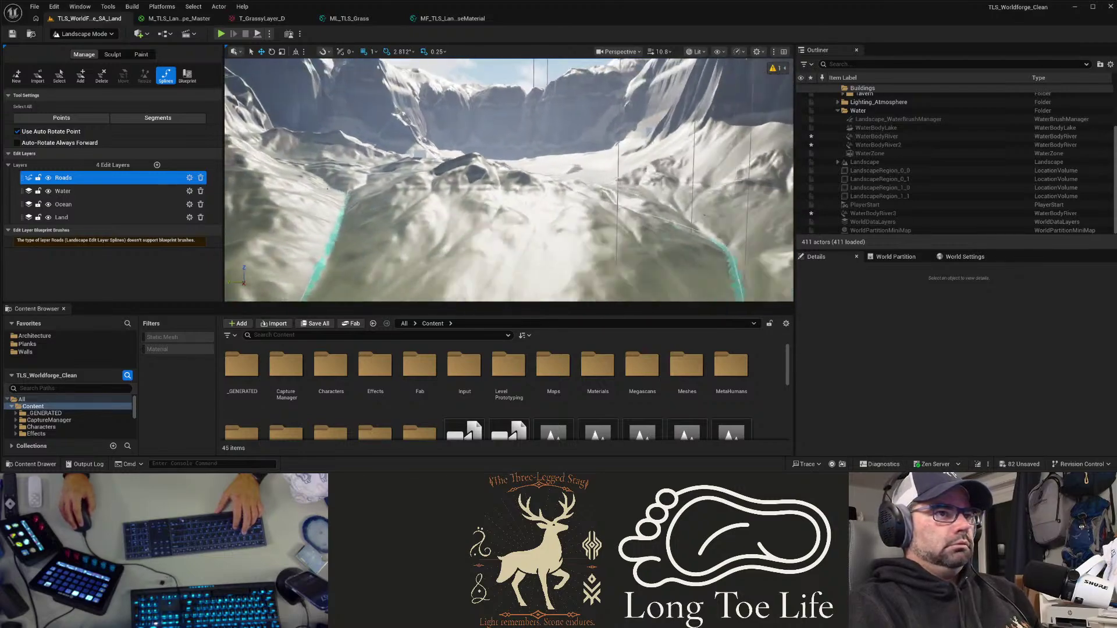
key(w)
right_drag(509, 179, 486, 219)
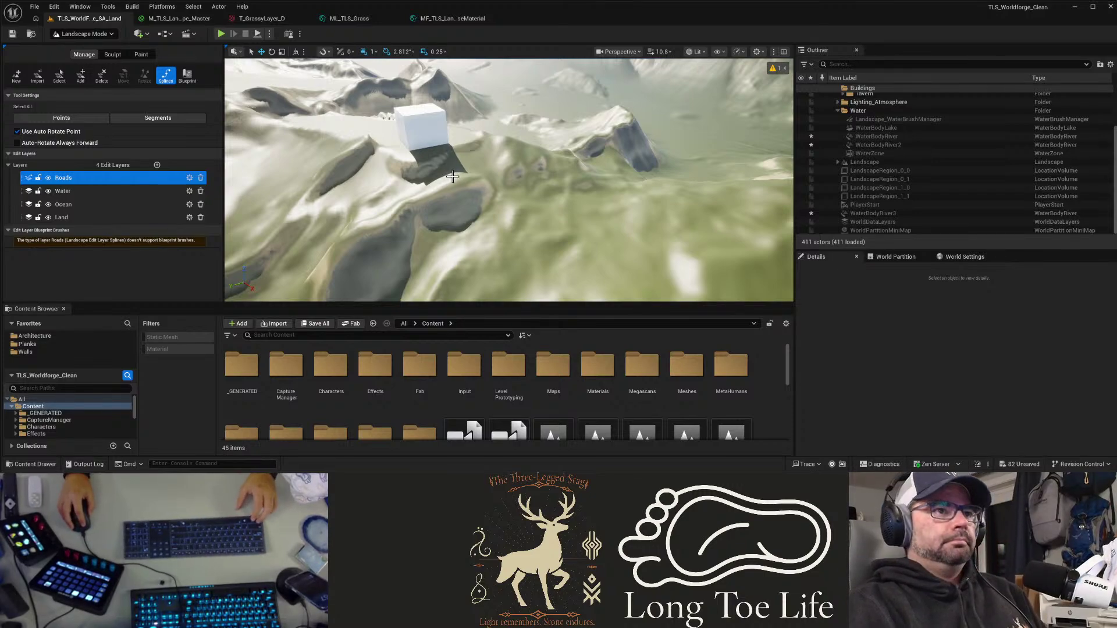
mouse_move(509, 179)
right_down()
mouse_move(640, 192)
mouse_move(617, 174)
mouse_move(501, 168)
mouse_move(576, 145)
mouse_move(663, 142)
mouse_move(582, 180)
mouse_move(489, 186)
mouse_move(506, 192)
right_up()
right_drag(462, 219, 452, 238)
key(s)
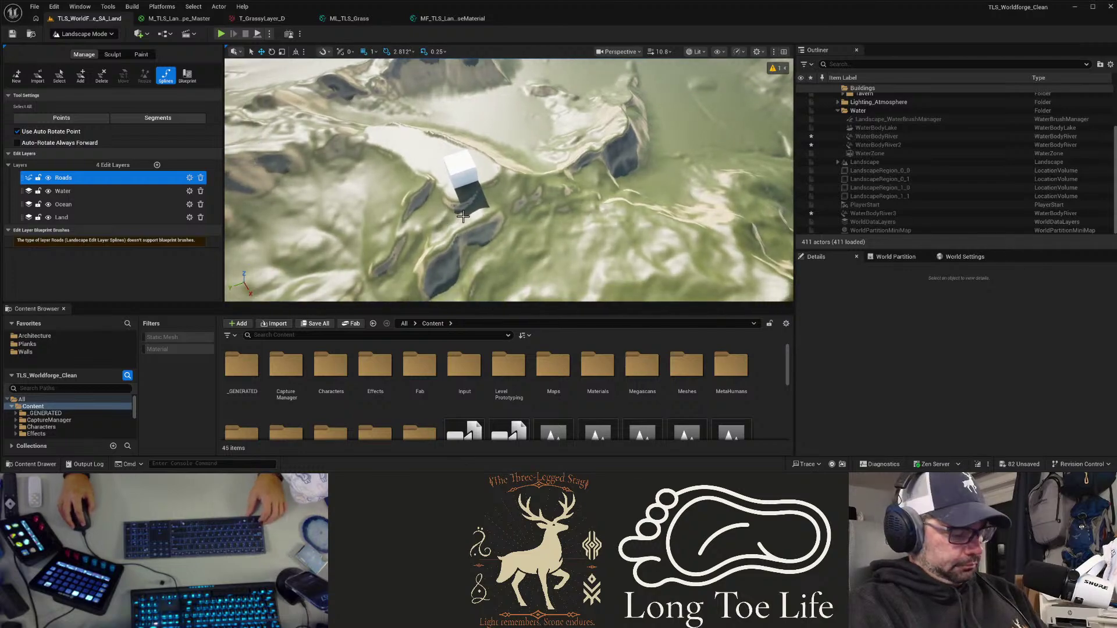
ctrl+click(459, 217)
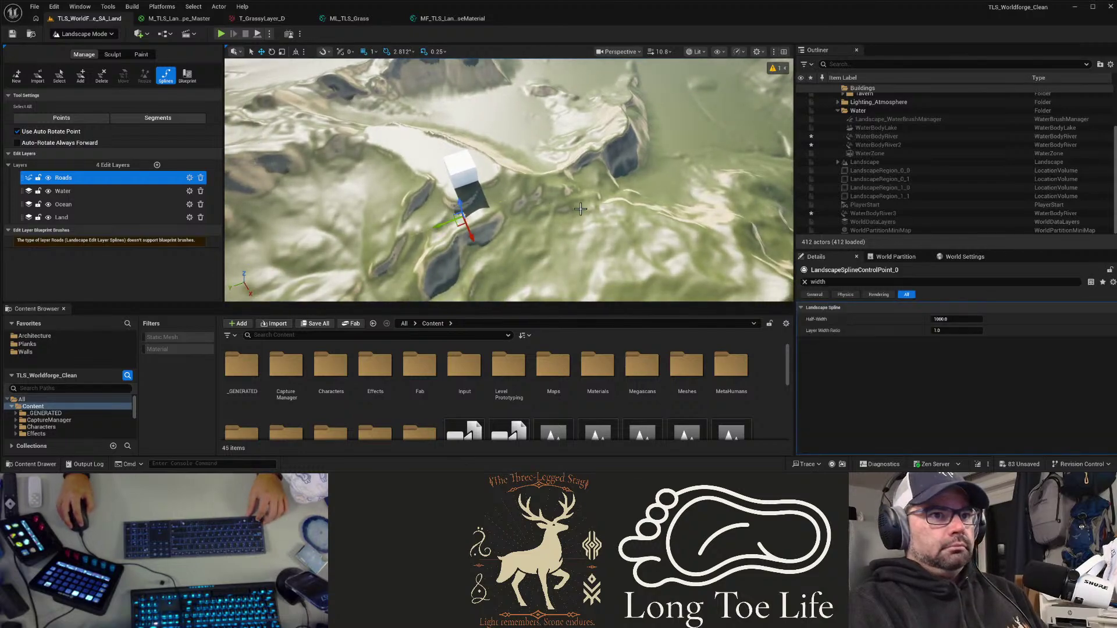
Step: Try to extend the road from the white block across the slope with further landscape spline control points
right_drag(500, 212, 499, 212)
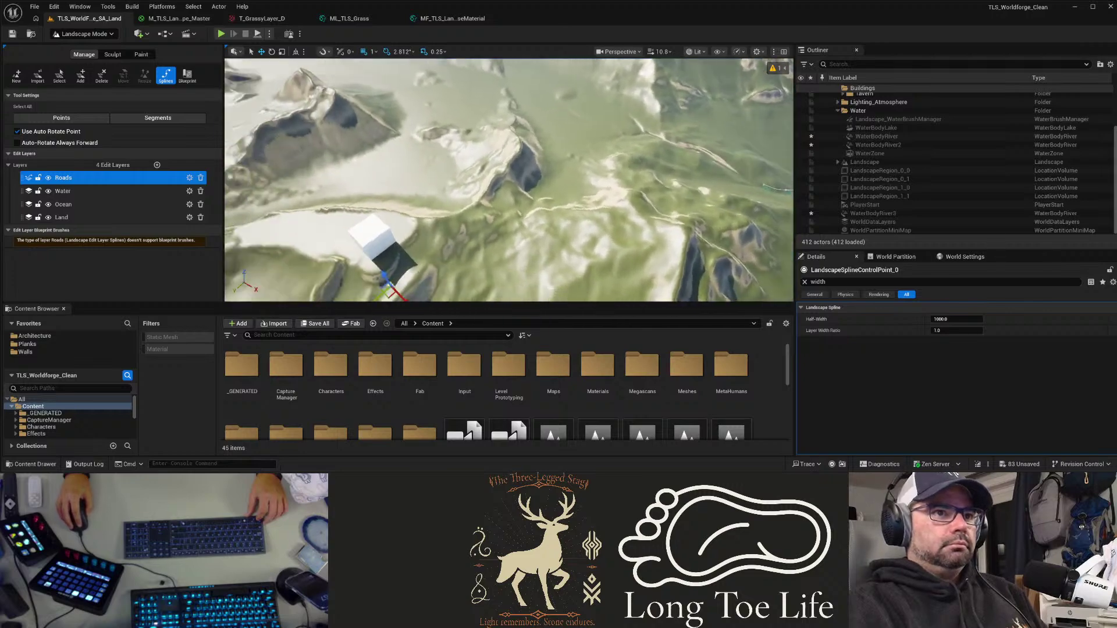
ctrl+click(479, 221)
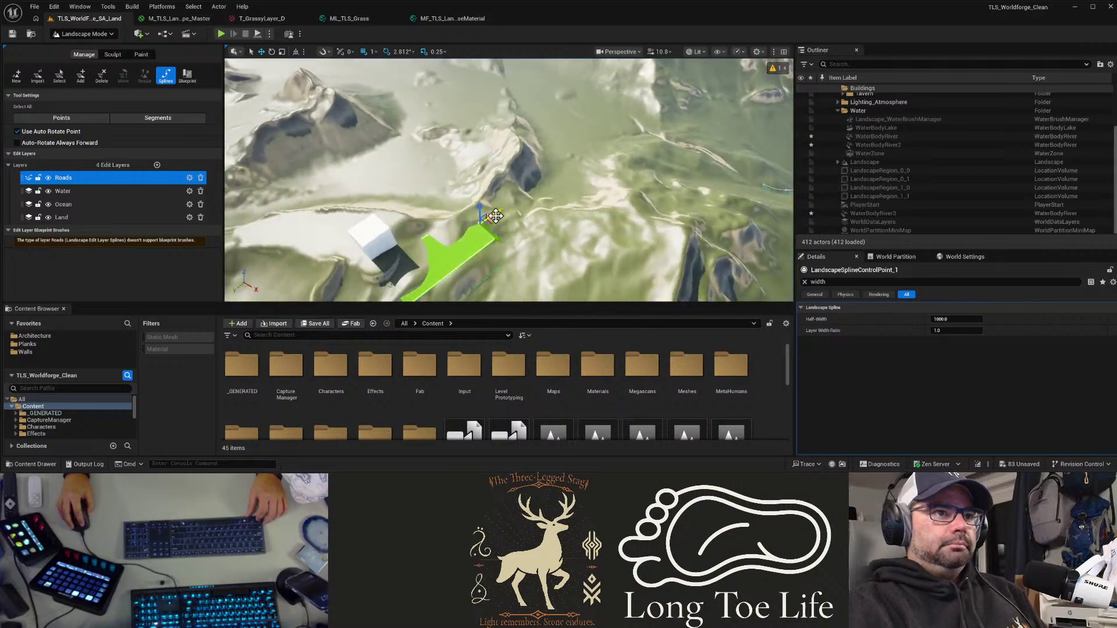
ctrl+click(559, 194)
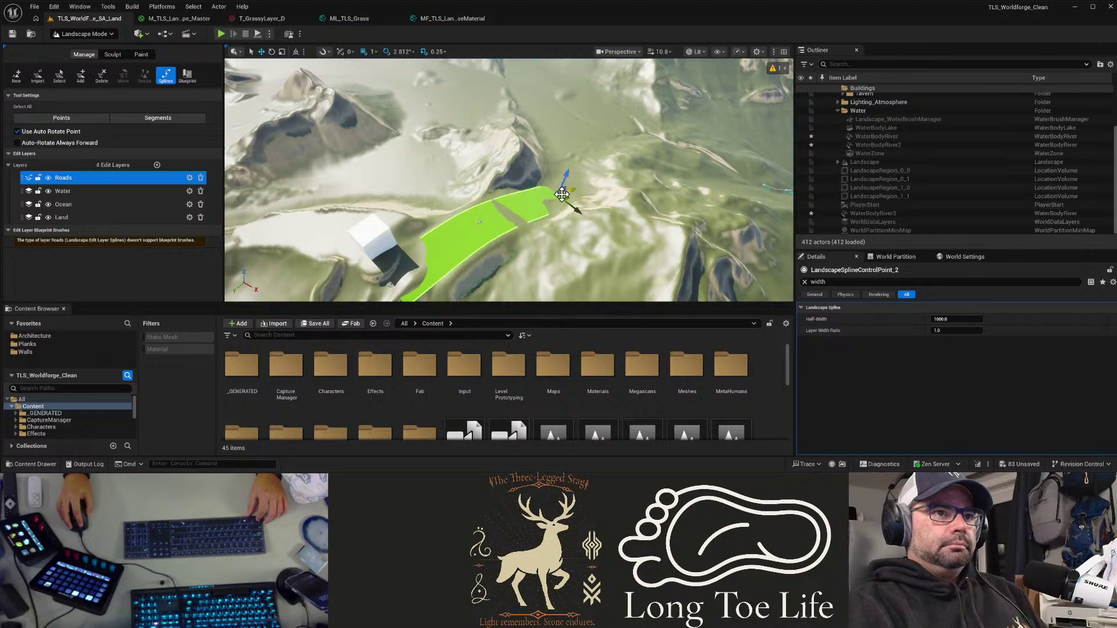
click(619, 183)
ctrl+click(619, 183)
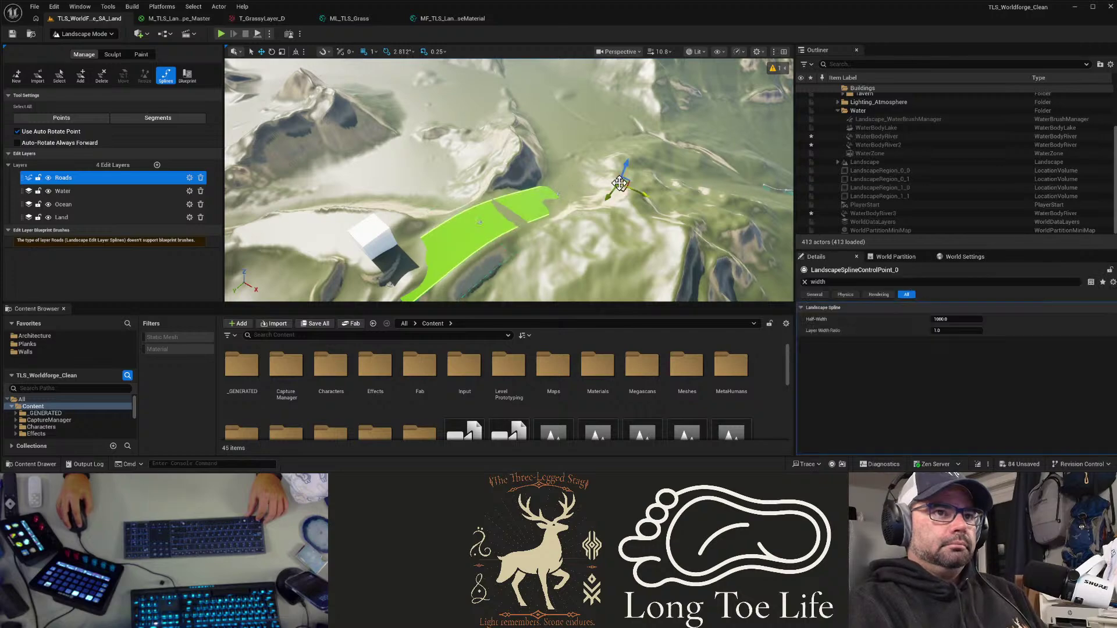
ctrl+click(709, 200)
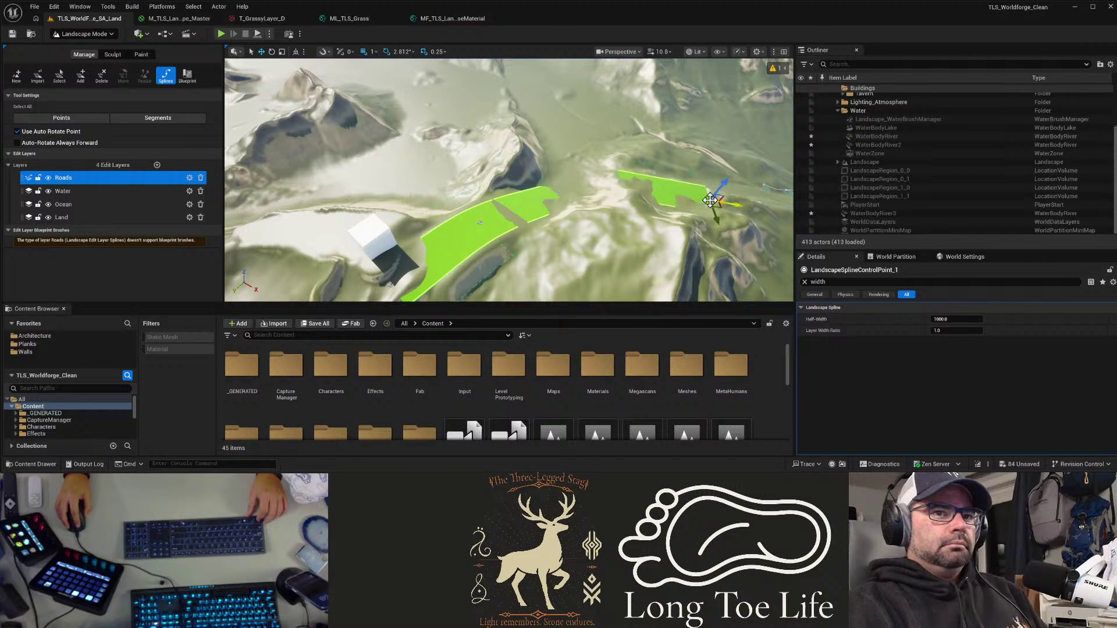
Step: Undo the detached spline segment and the road's third control point
key(ctrl+z)
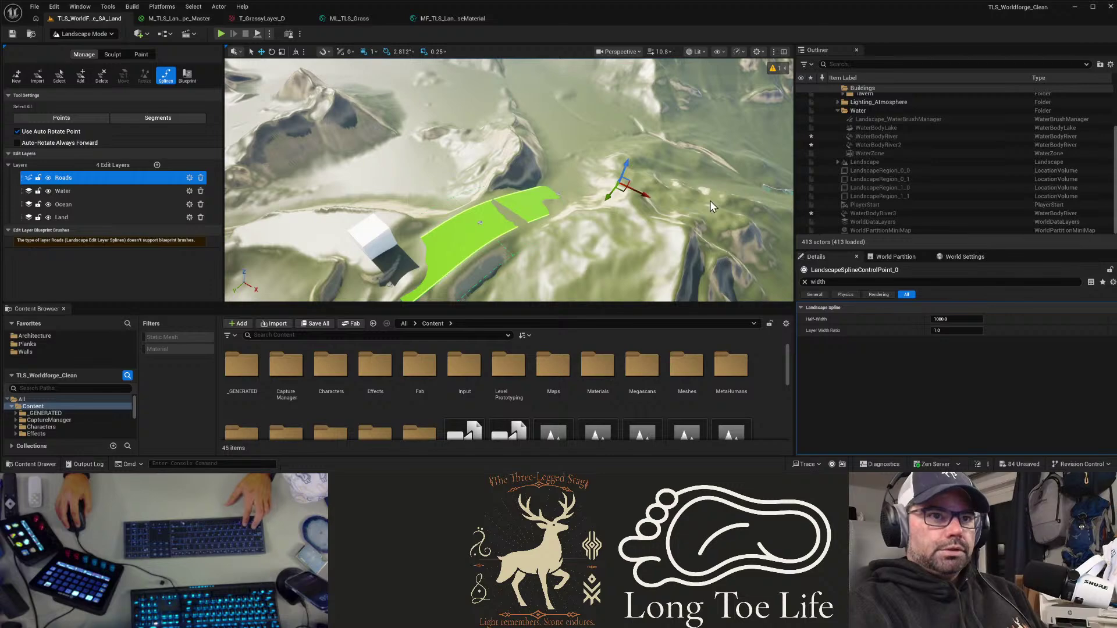
key(ctrl+z)
key(ctrl+z)
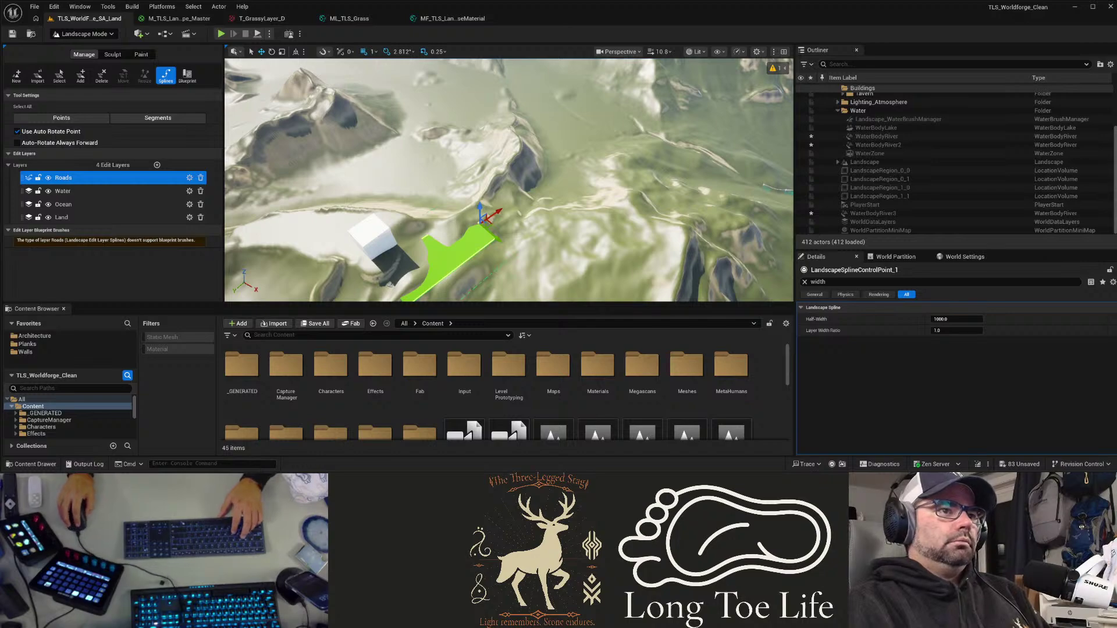
Step: Try to continue the road with more control points along the slope below the dark rocky peak
right_drag(376, 226, 442, 238)
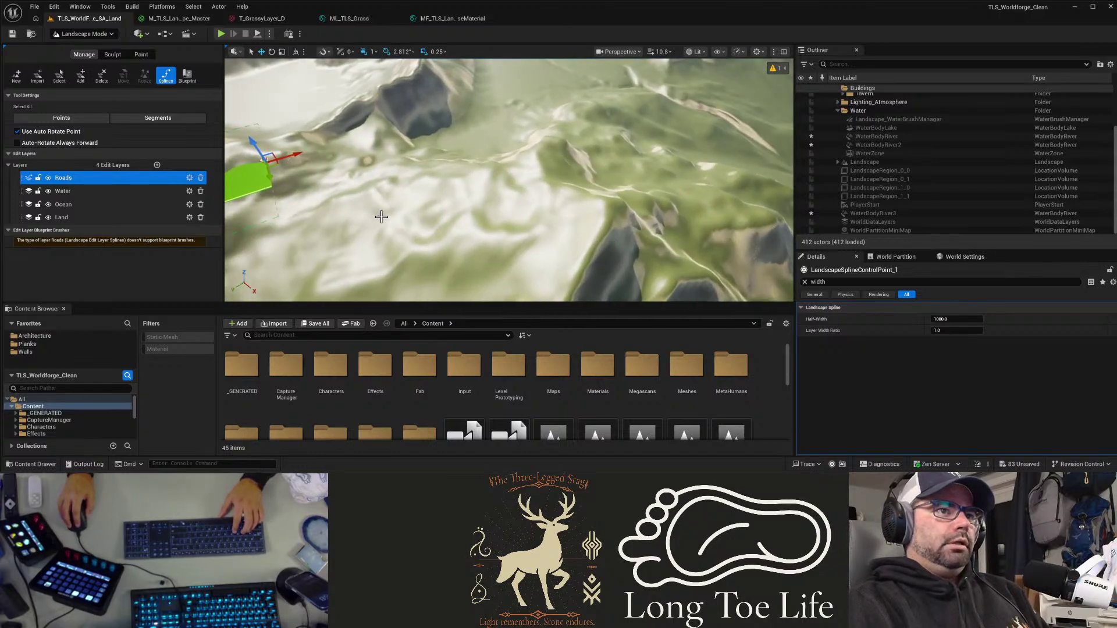
right_drag(384, 202, 456, 212)
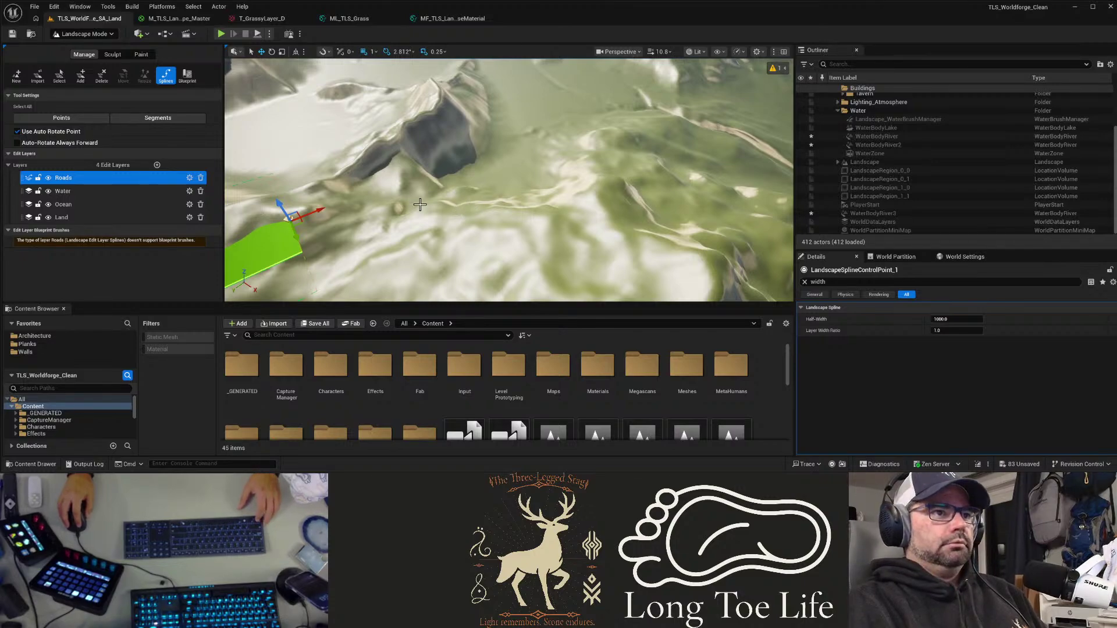
right_drag(425, 202, 425, 202)
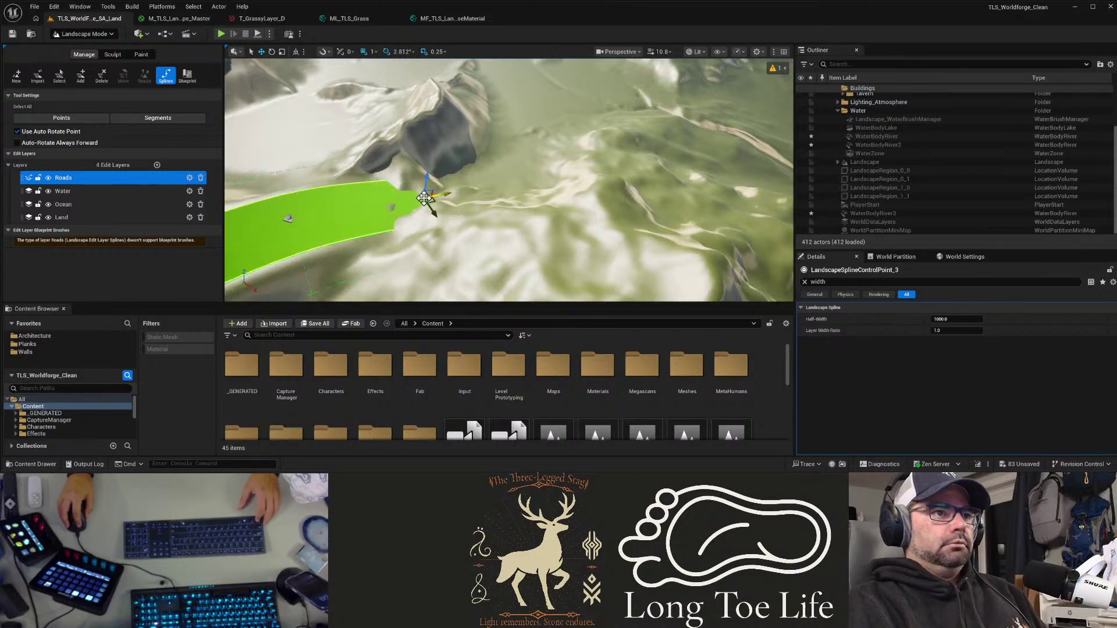
Step: Try to lay a separate road spline from the pale ridge down into the valley and around above the river
click(535, 178)
ctrl+click(534, 178)
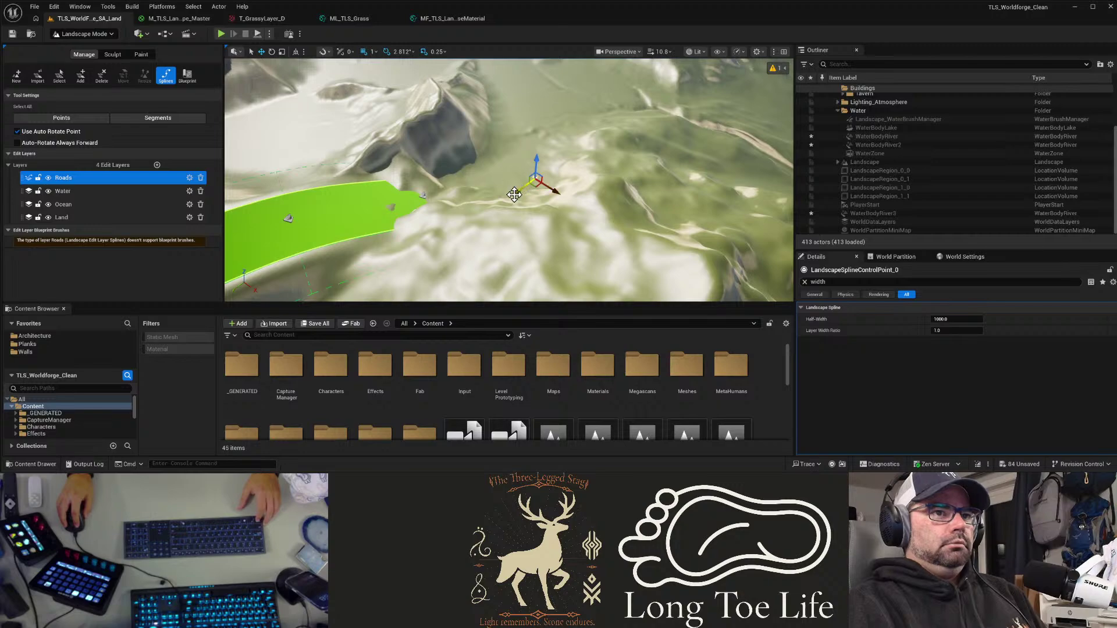
ctrl+click(710, 191)
right_drag(711, 191, 711, 191)
ctrl+click(569, 179)
ctrl+click(576, 138)
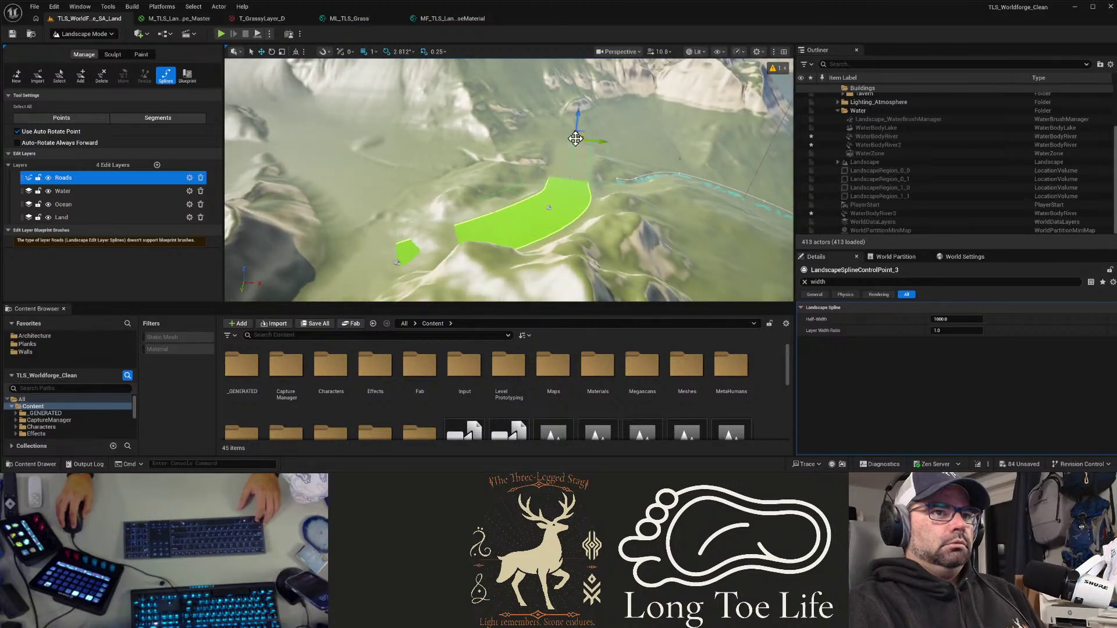
ctrl+click(621, 124)
ctrl+click(686, 126)
ctrl+click(750, 155)
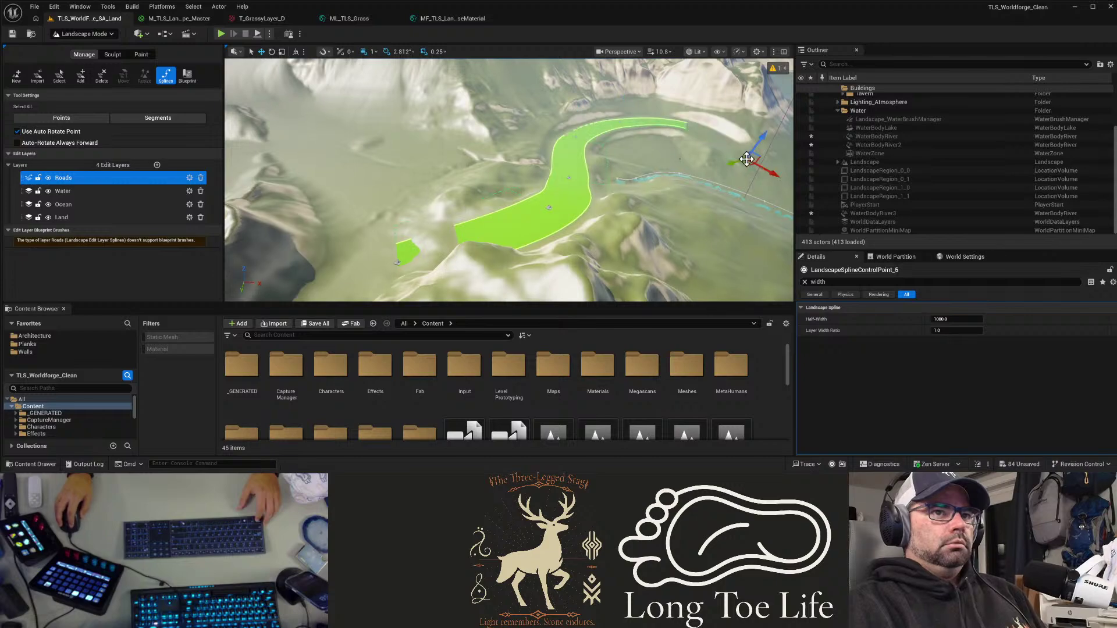
Step: Undo all the road splines, including the first control point beside the white block
key(ctrl+z)
key(ctrl+z)
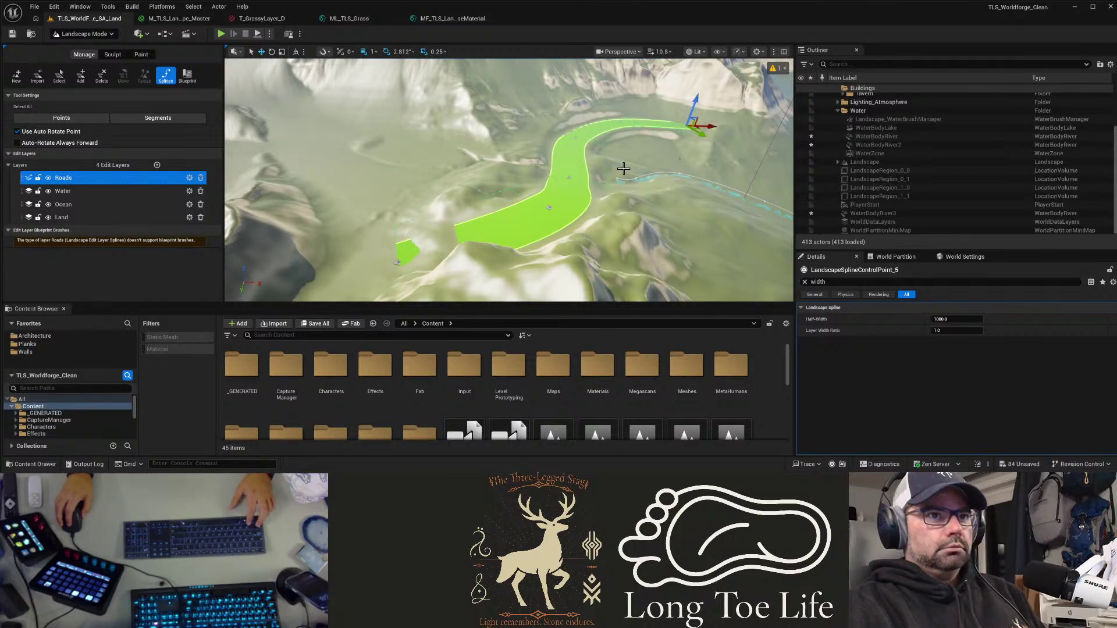
key(ctrl+z)
key(ctrl+z)
key(ctrl+z)
key(ctrl+z)
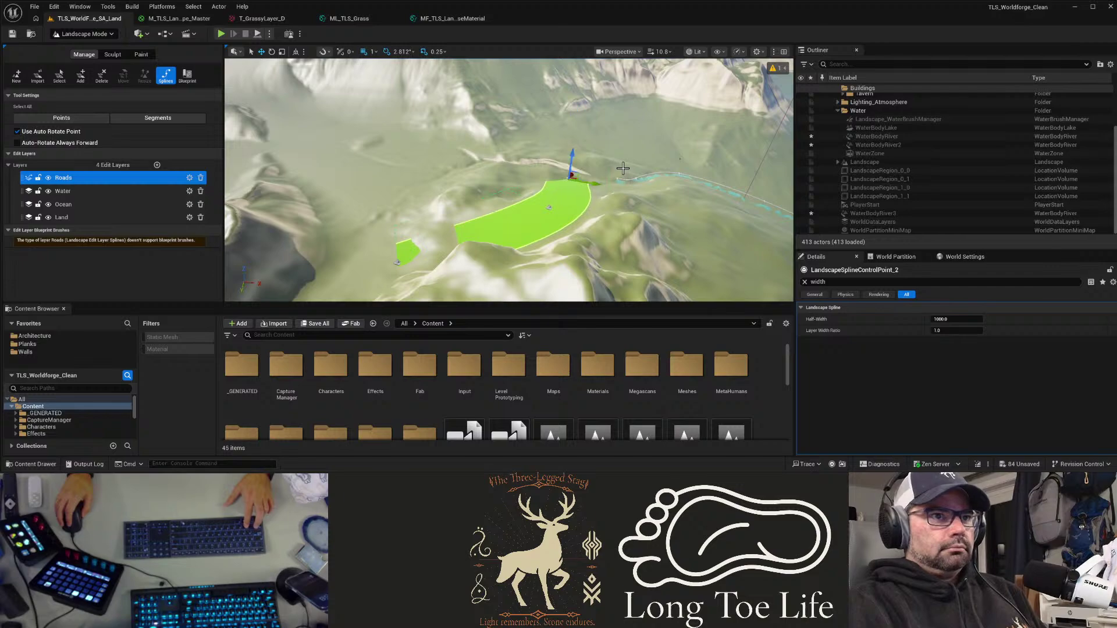
key(ctrl+z)
right_drag(599, 183, 465, 204)
key(ctrl+z)
key(ctrl+z)
key(ctrl+z)
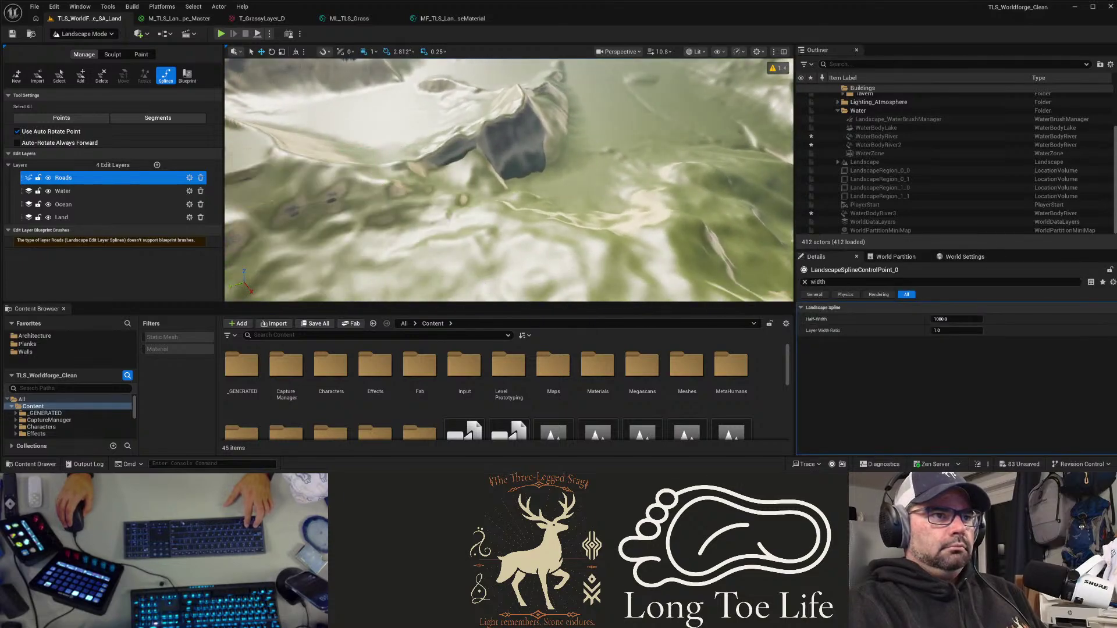
key(ctrl+z)
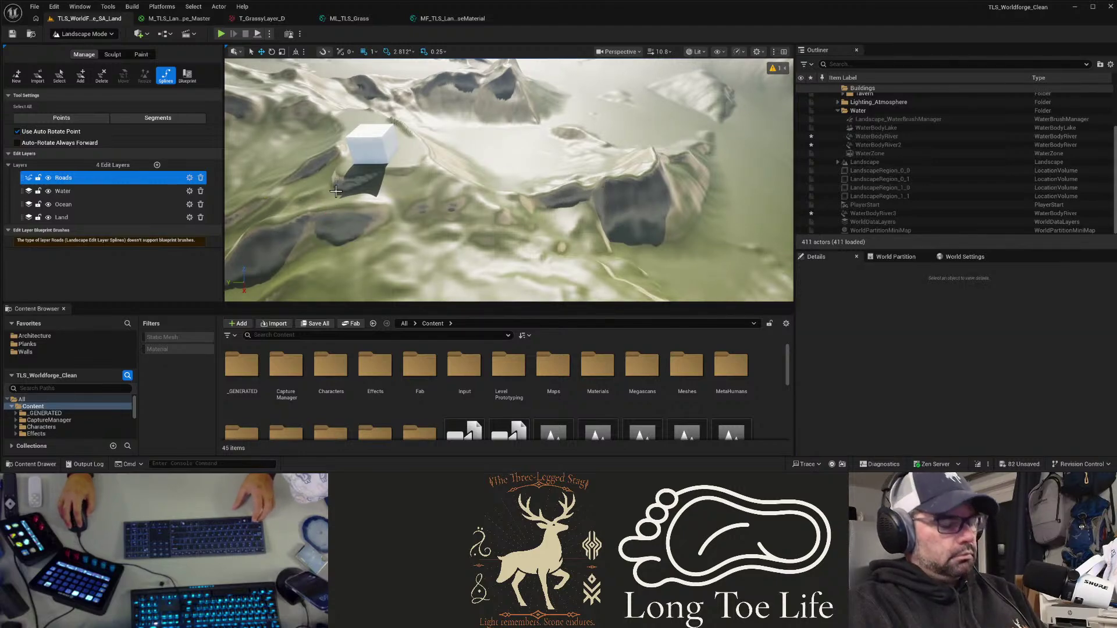
Step: Try to lay the road again with control points from beside the white block down the slope, and undo them
ctrl+click(337, 193)
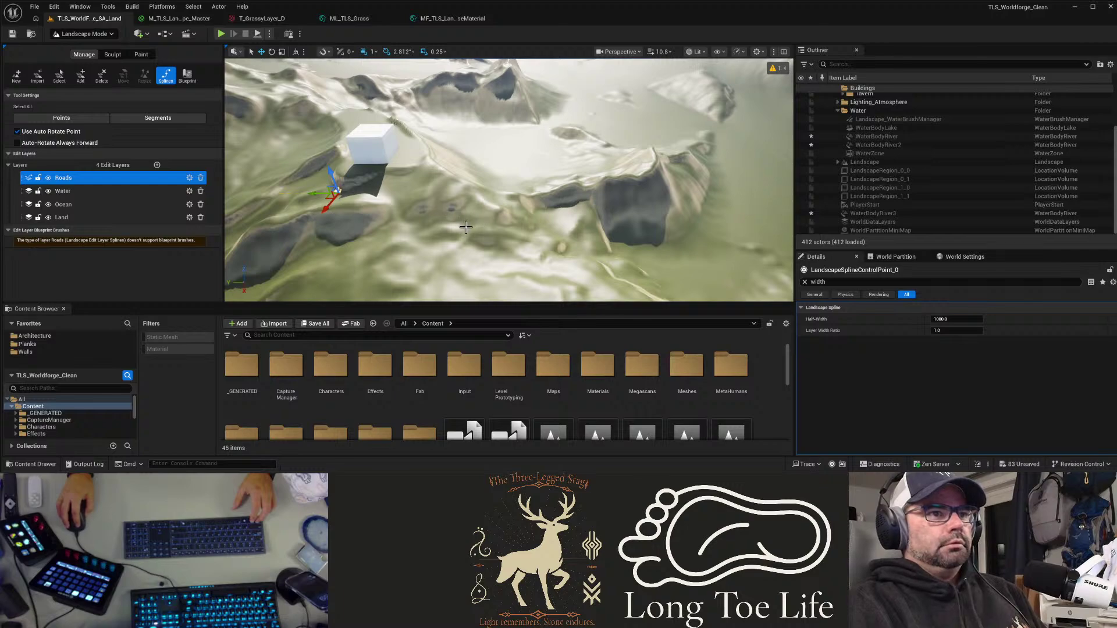
ctrl+click(417, 191)
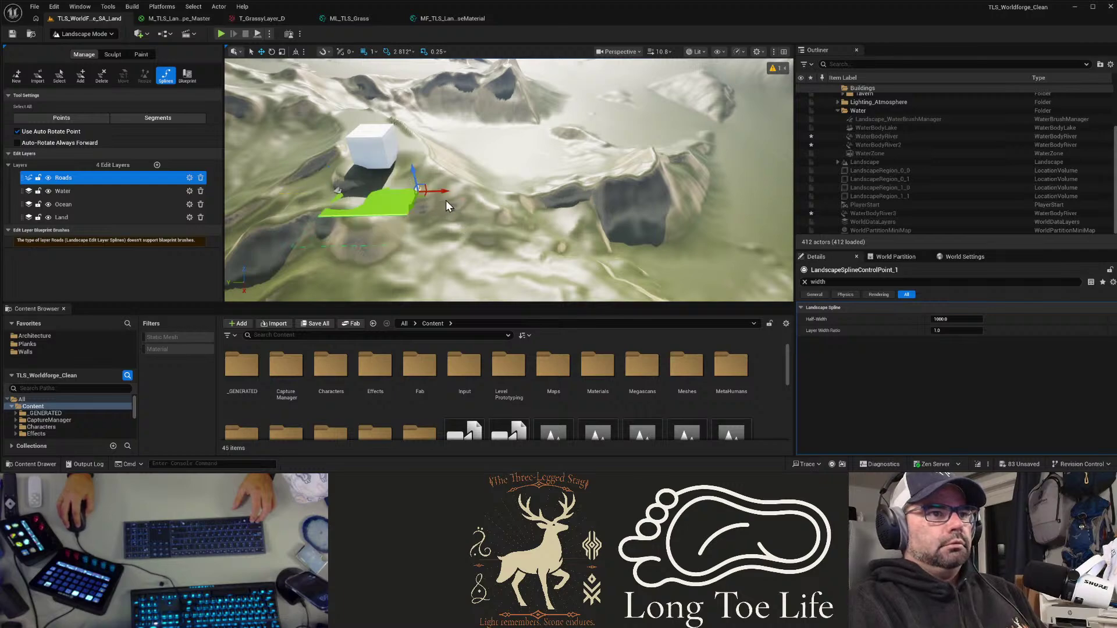
ctrl+click(480, 228)
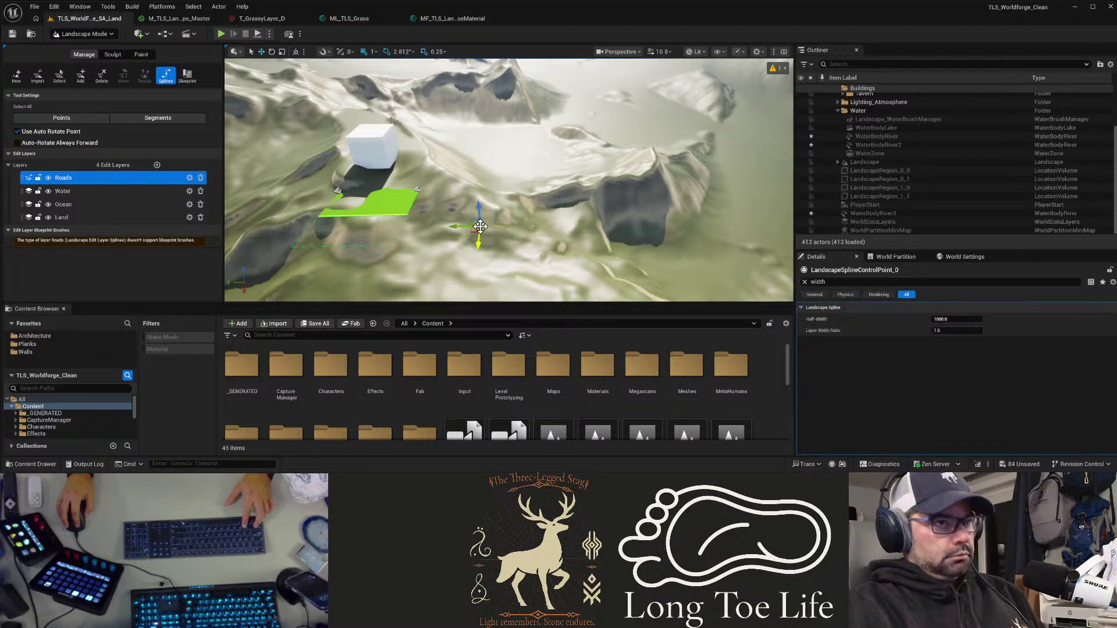
key(ctrl+z)
key(ctrl+z)
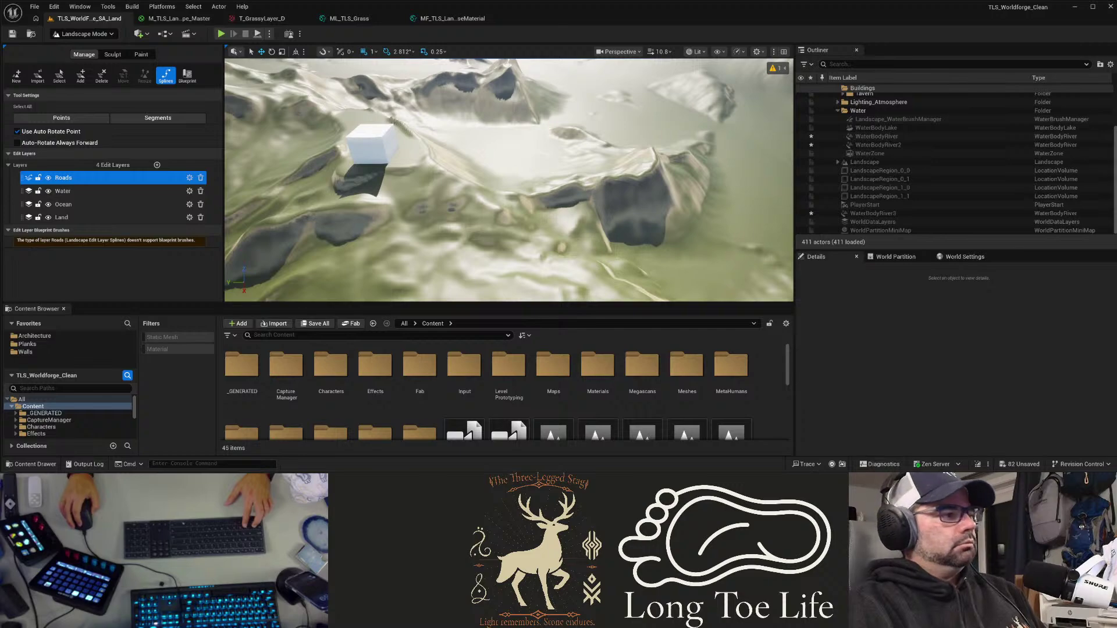
Step: Place two road control points below the white block and clear the property filter in the Details
ctrl+click(332, 195)
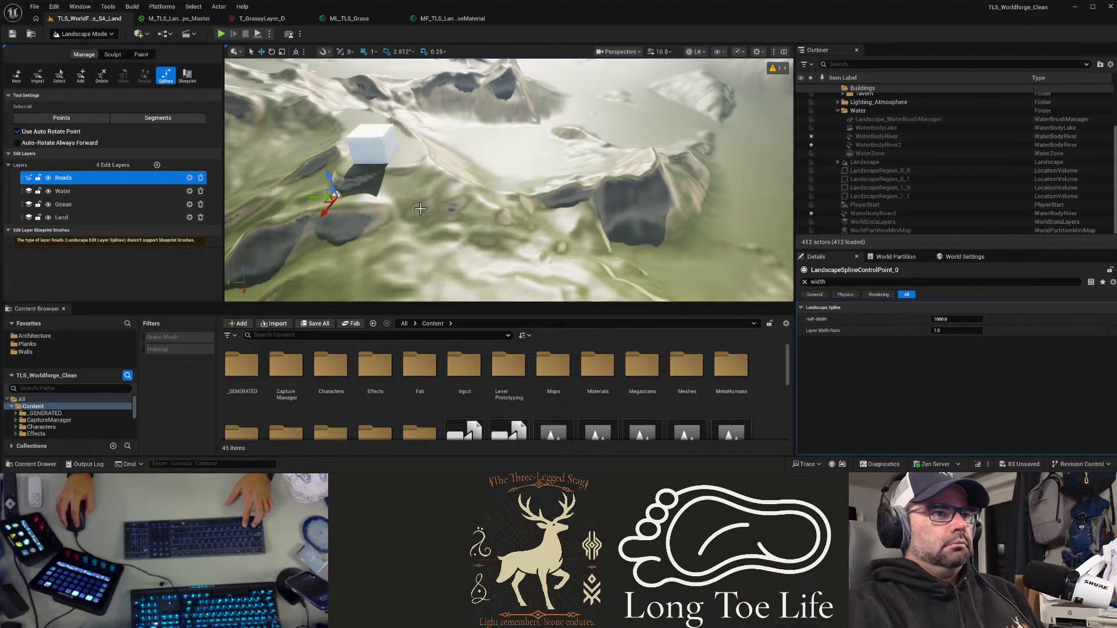
ctrl+click(403, 194)
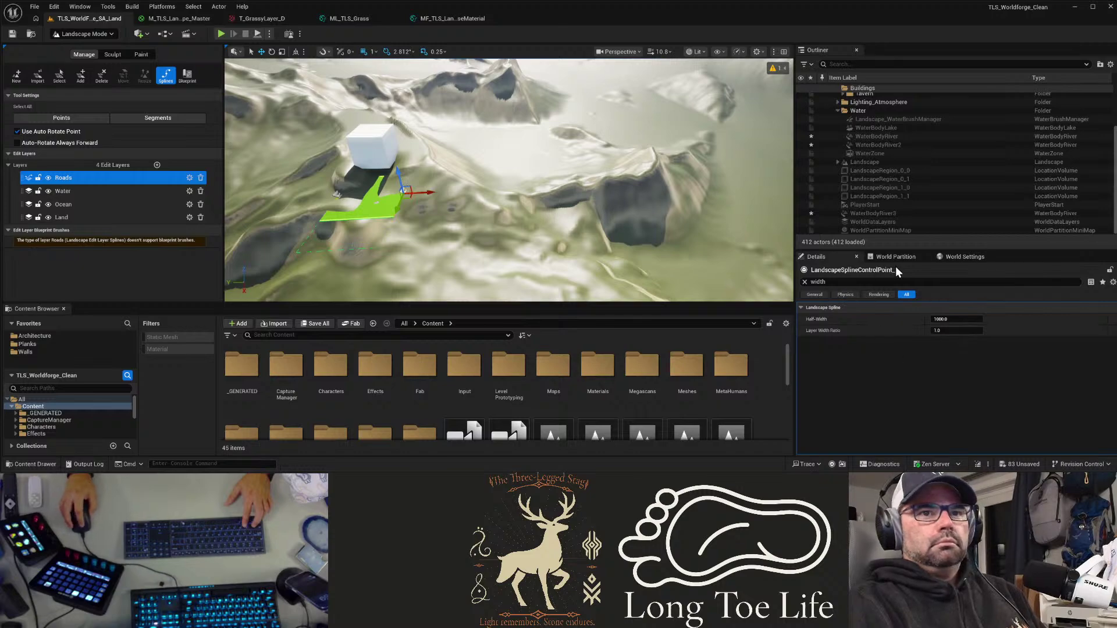
click(806, 282)
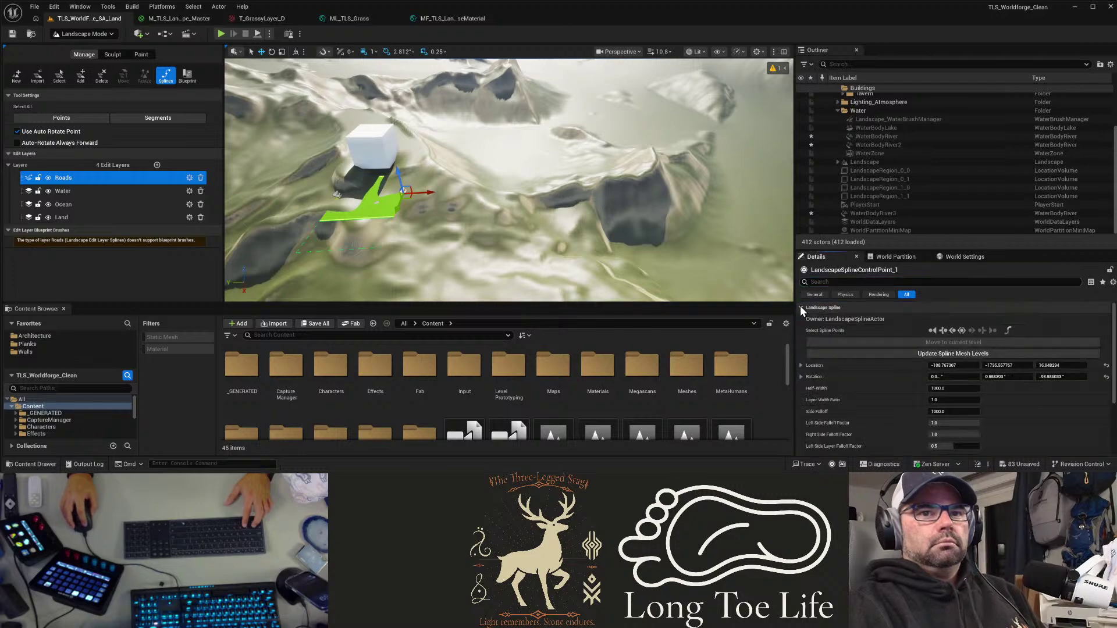
Step: Try to extend the road farther along the slope with both existing control points selected, and remove the whole road spline
click(961, 331)
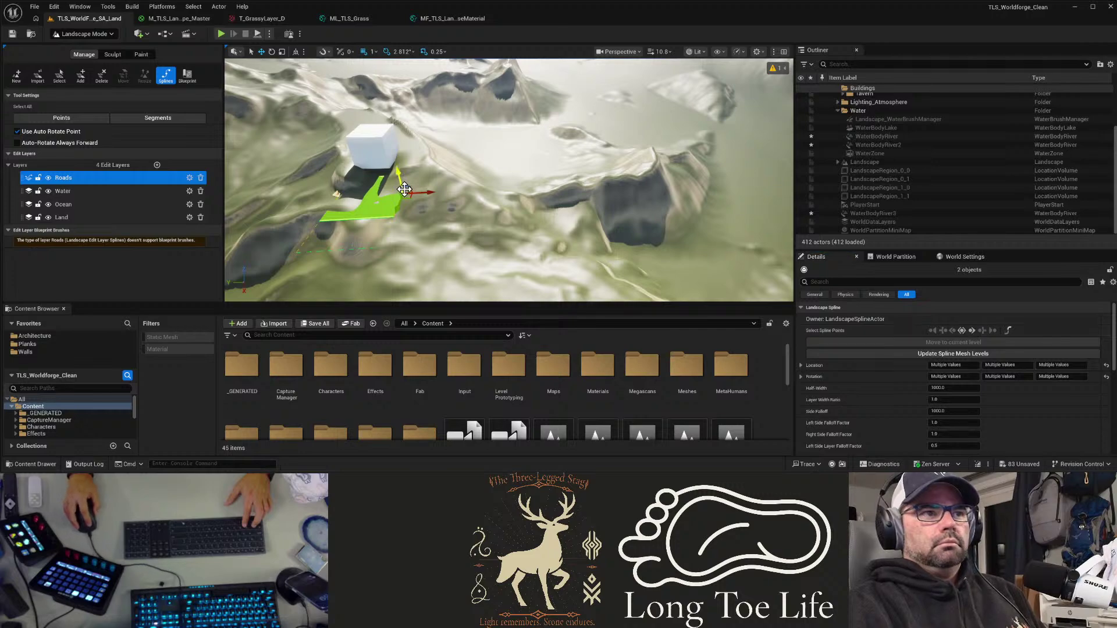
ctrl+click(501, 227)
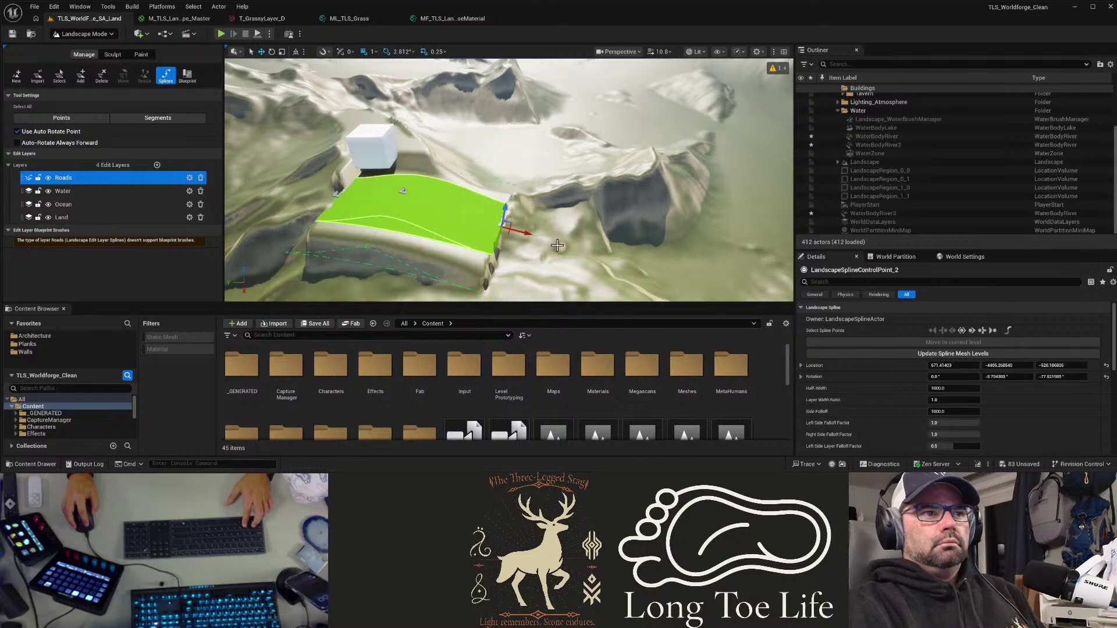
mouse_move(464, 244)
right_down()
mouse_move(407, 235)
mouse_move(457, 242)
right_up()
key(ctrl+z)
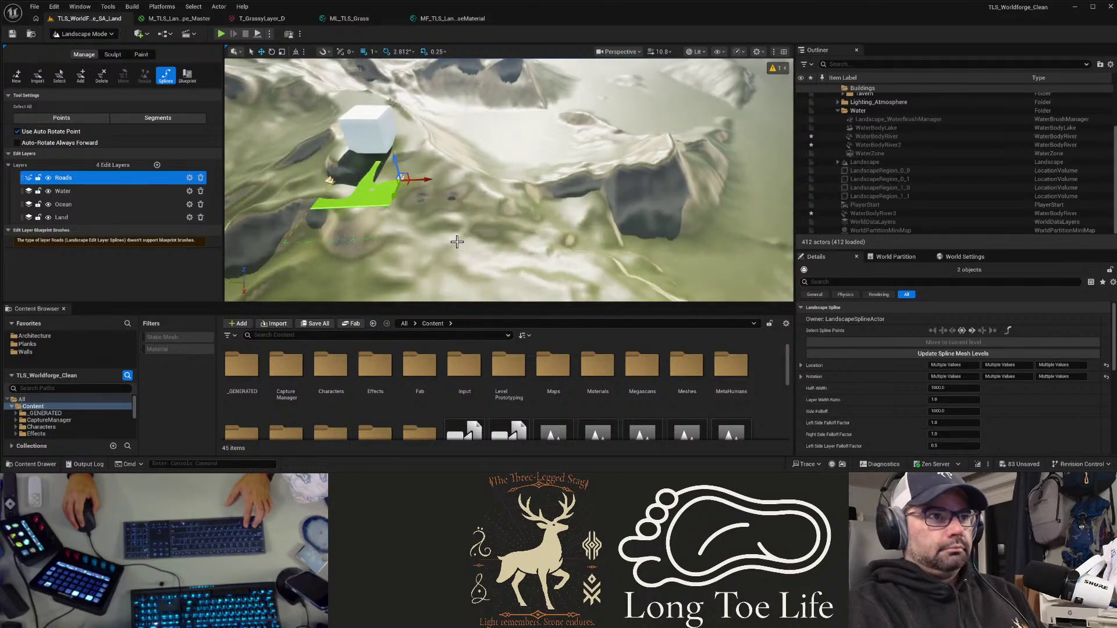
key(ctrl+z)
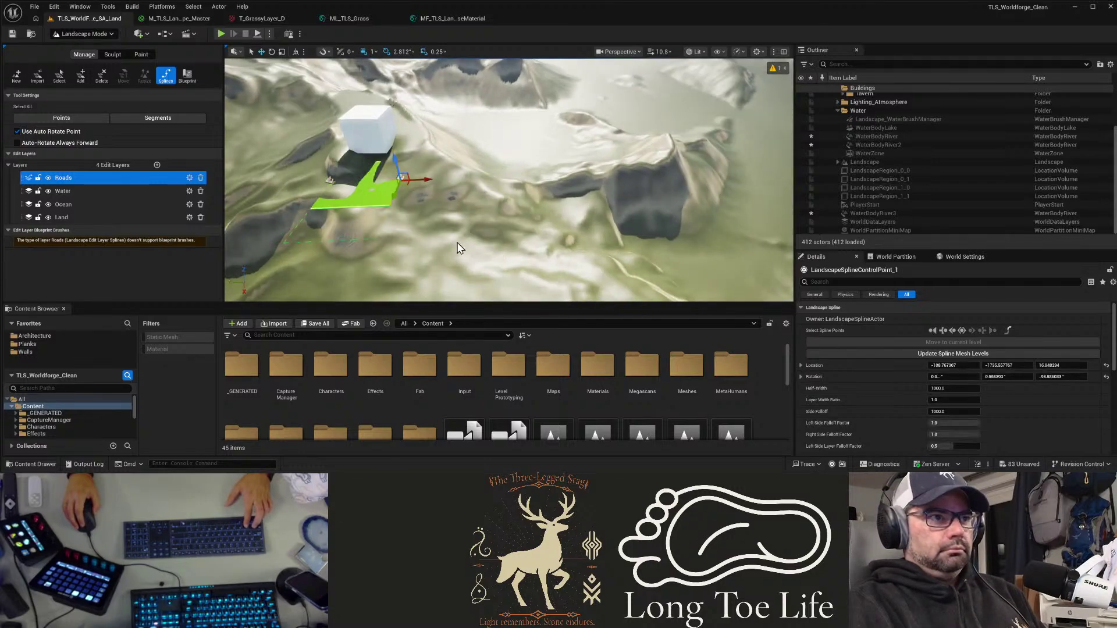
key(ctrl+z)
key(Delete)
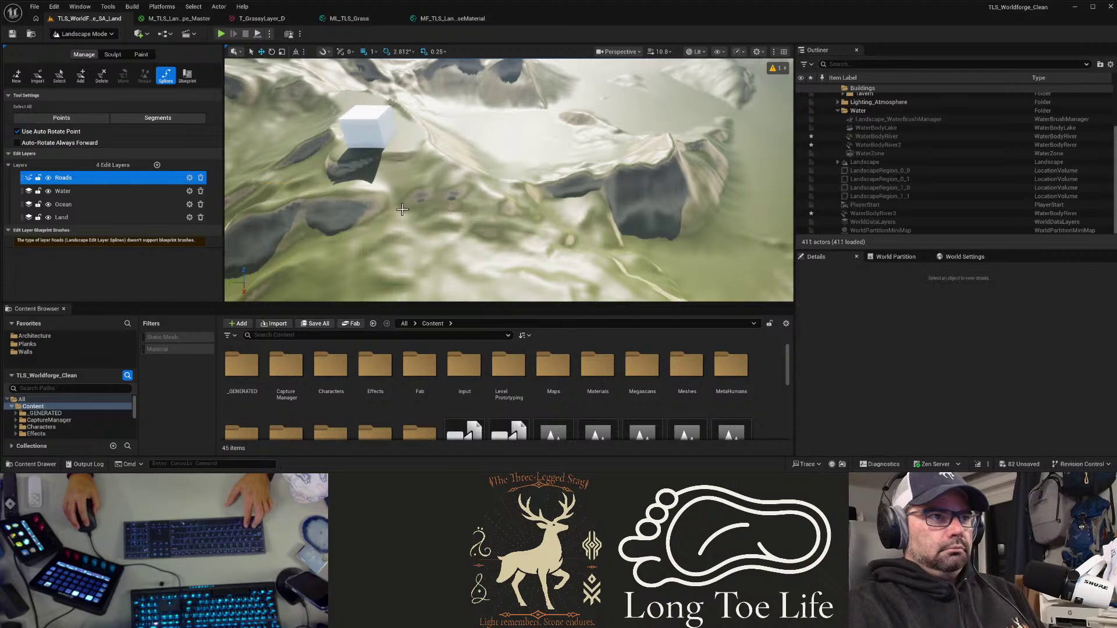
Step: Lay a connected road spline of three control points from beside the white block's shadow along the slope toward the rocky peak
ctrl+click(330, 182)
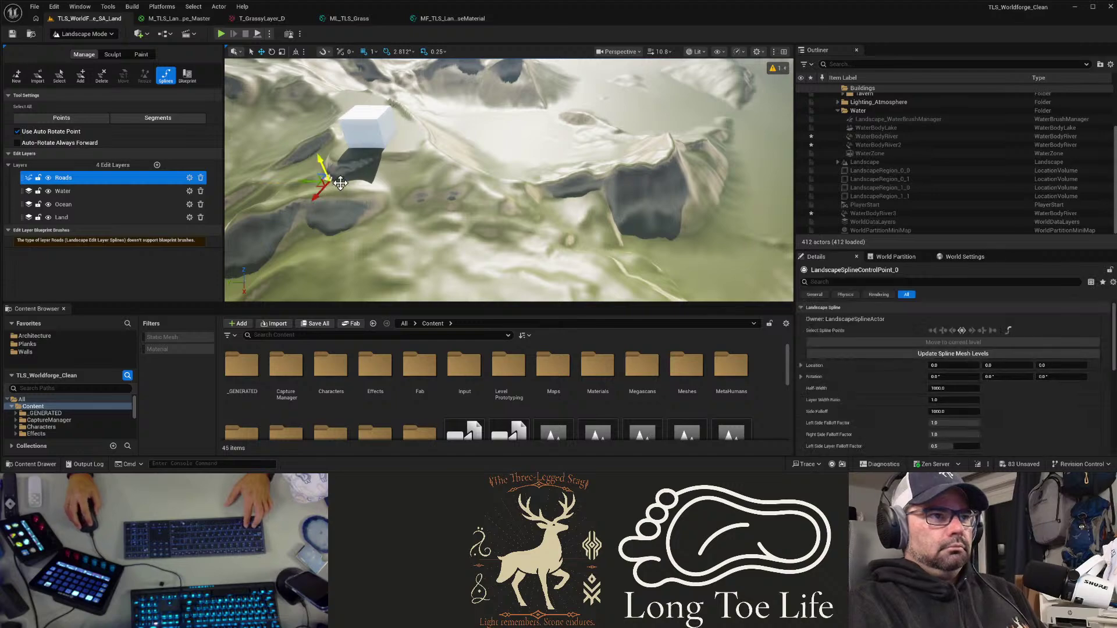
ctrl+click(399, 178)
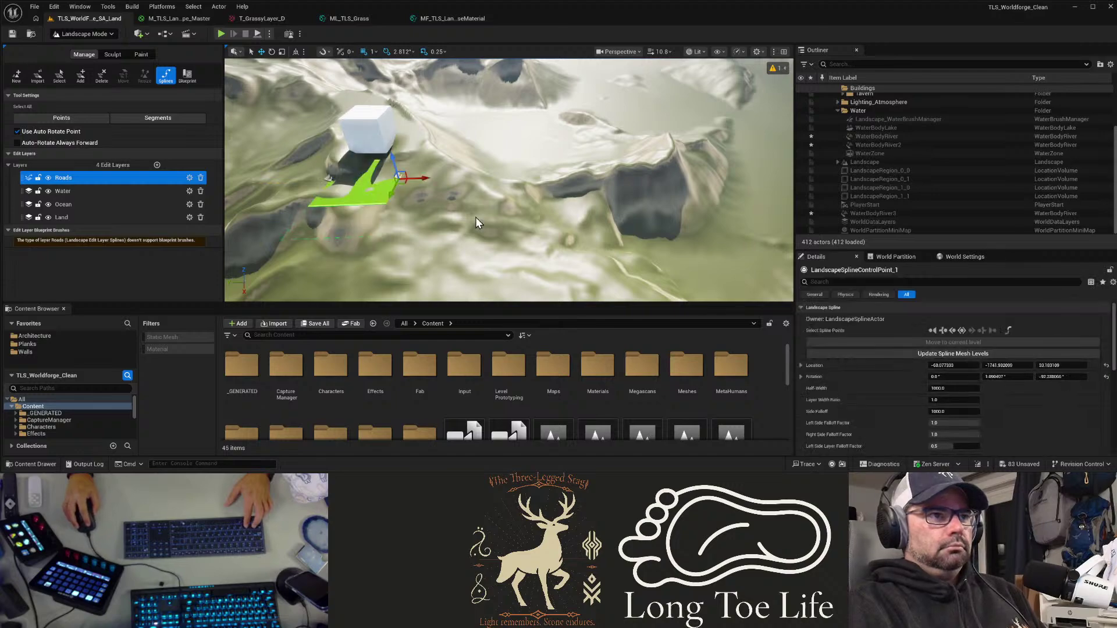
scroll(439, 212, up, 3)
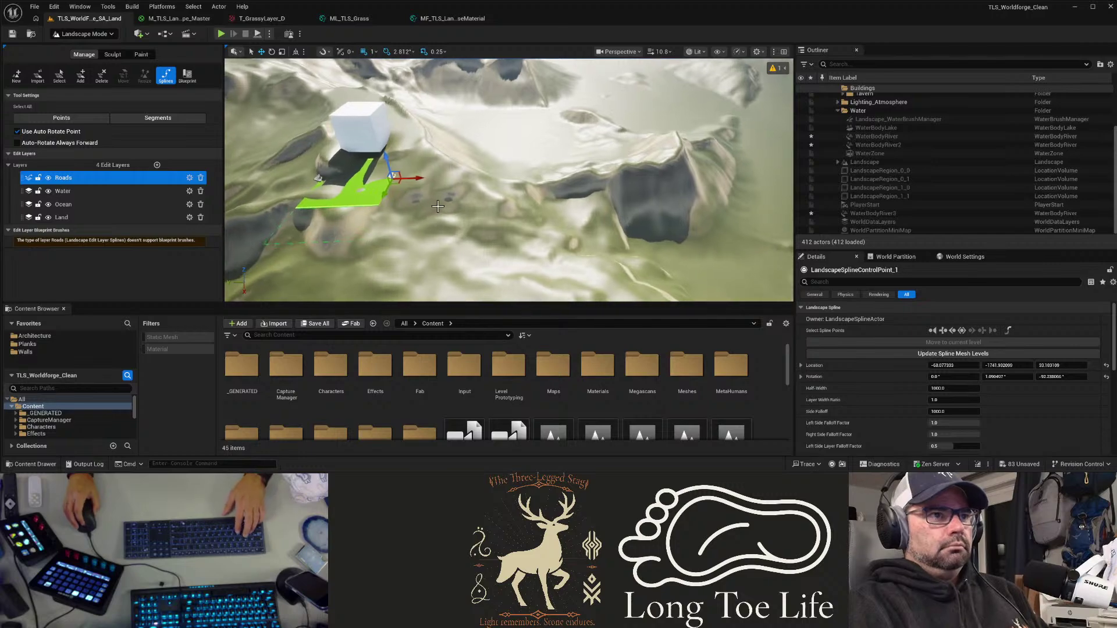
right_drag(440, 215, 444, 215)
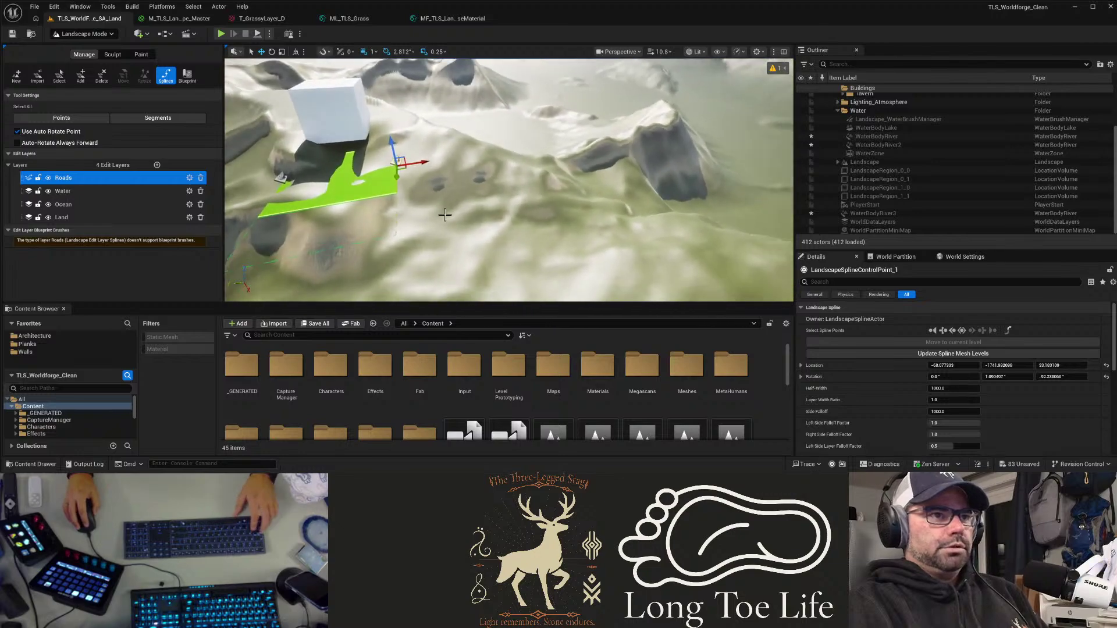
ctrl+click(495, 198)
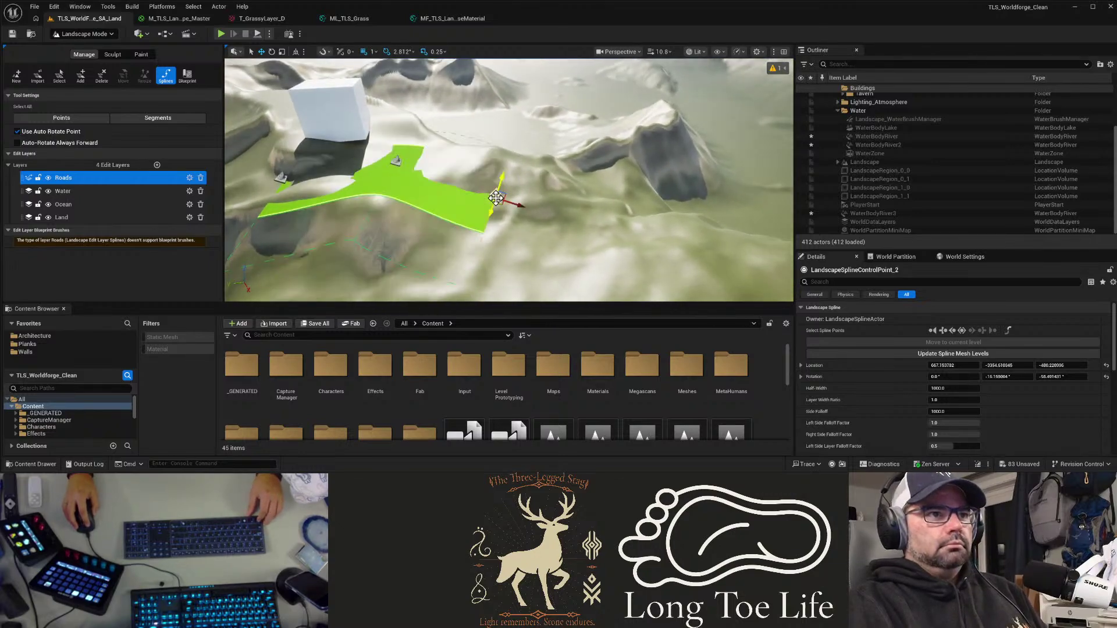
click(609, 202)
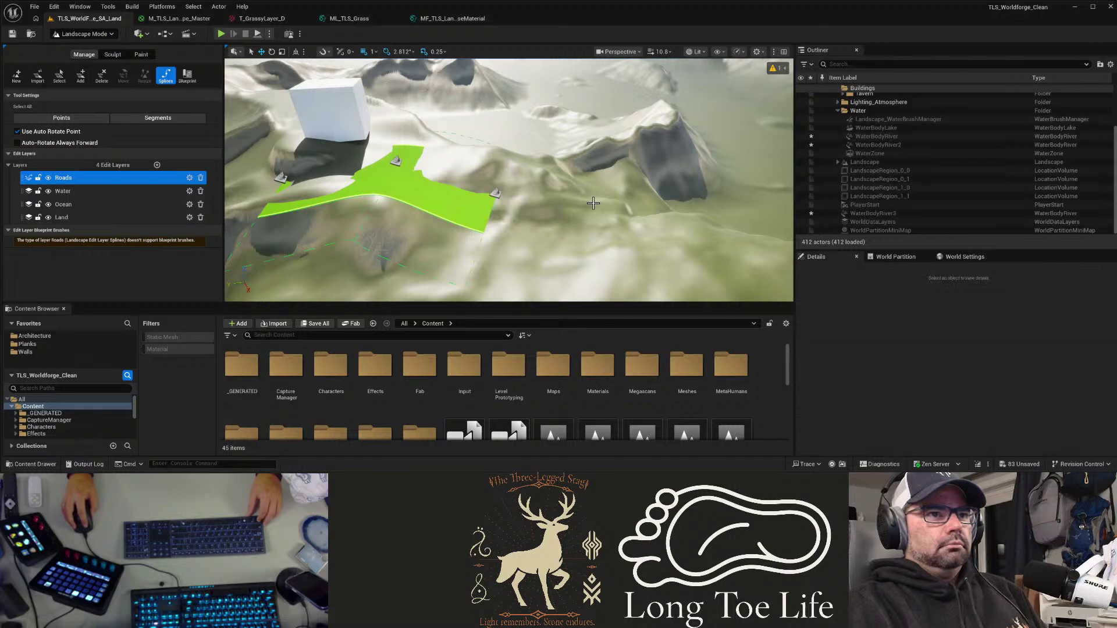
Step: Extend the road from its end point with two control points across the slope below the rocky peak
click(496, 195)
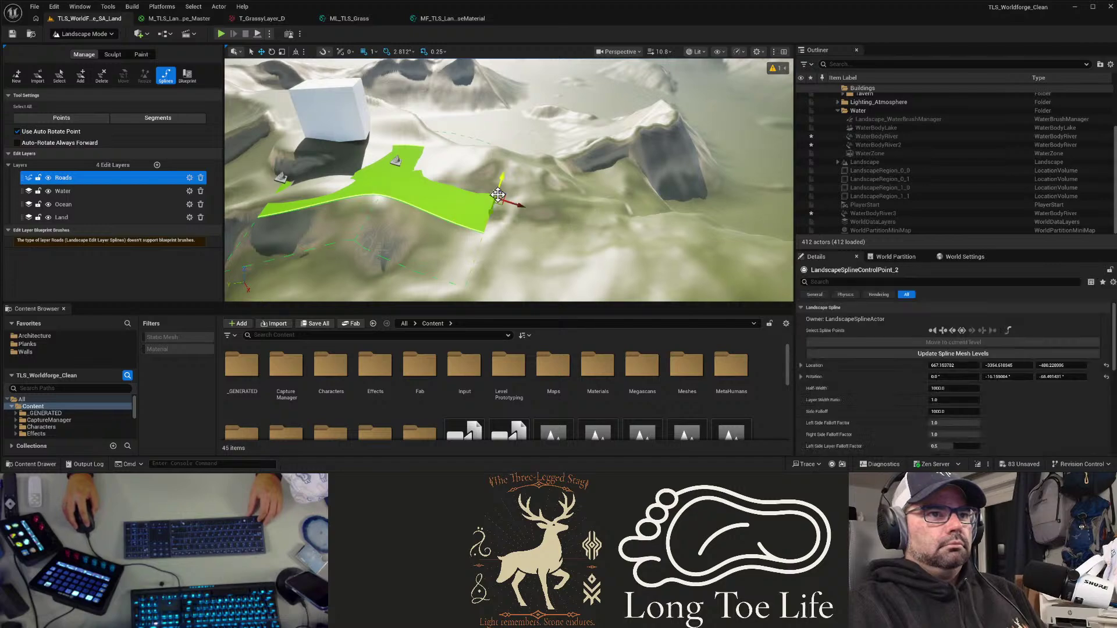
ctrl+click(623, 202)
right_drag(623, 202, 785, 157)
right_drag(599, 218, 599, 218)
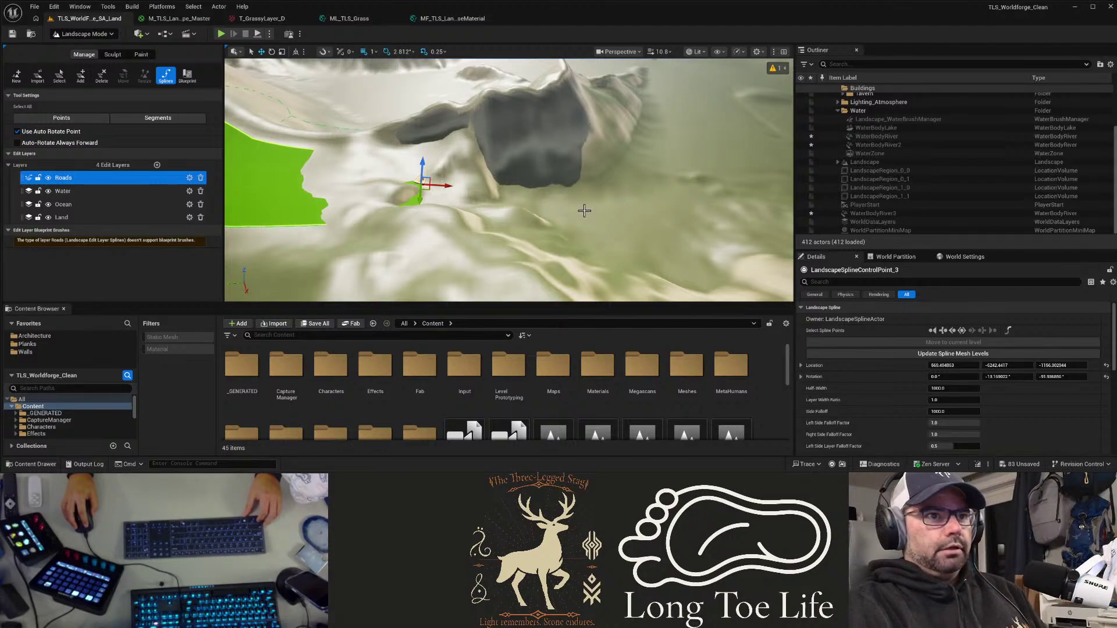
ctrl+click(561, 207)
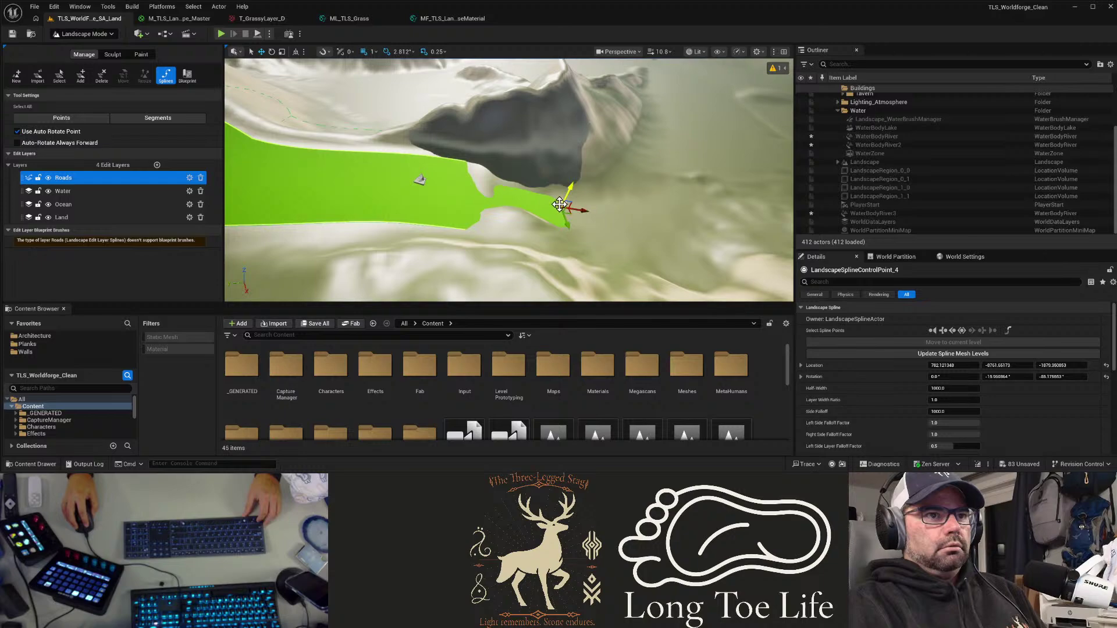
Step: Continue the road around the foot of the rocky peak with two more connected control points
right_drag(561, 205, 722, 181)
right_drag(477, 238, 477, 239)
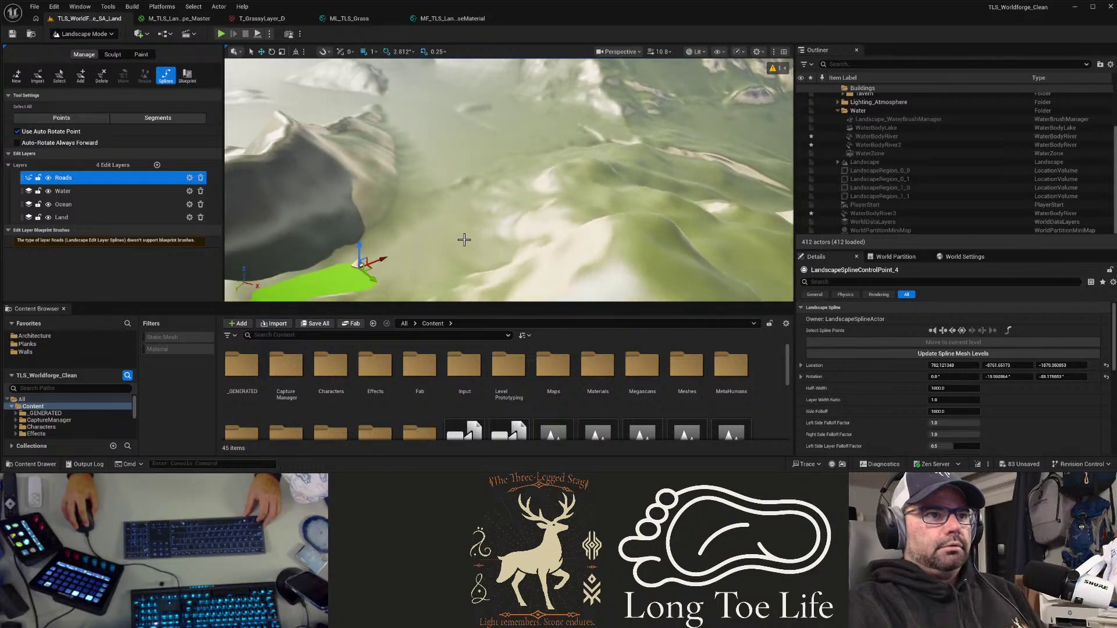
ctrl+click(407, 222)
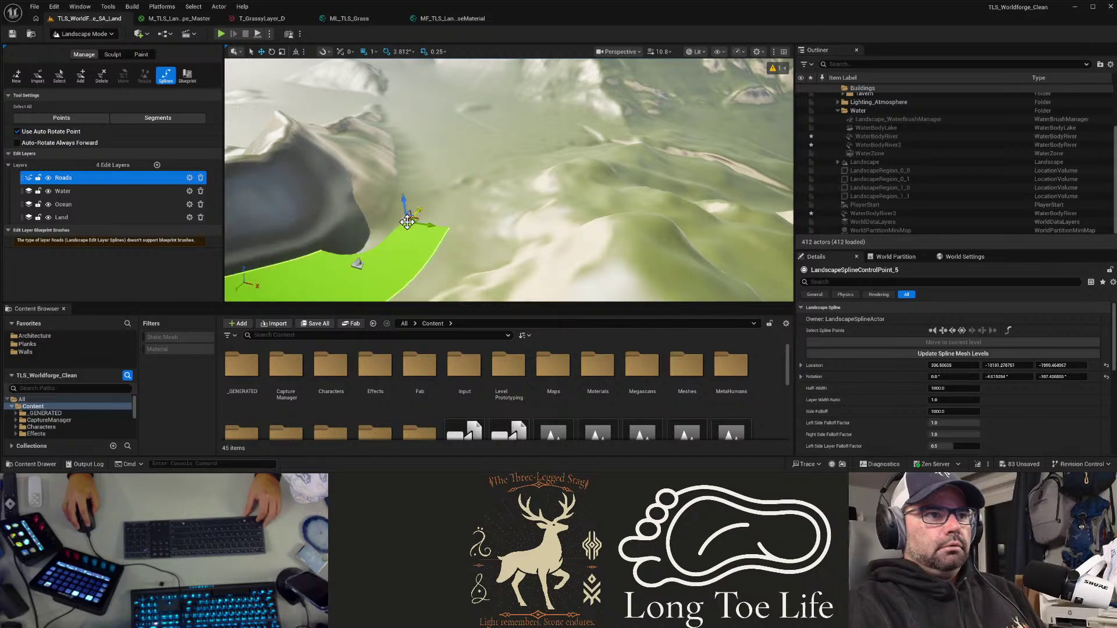
ctrl+click(505, 192)
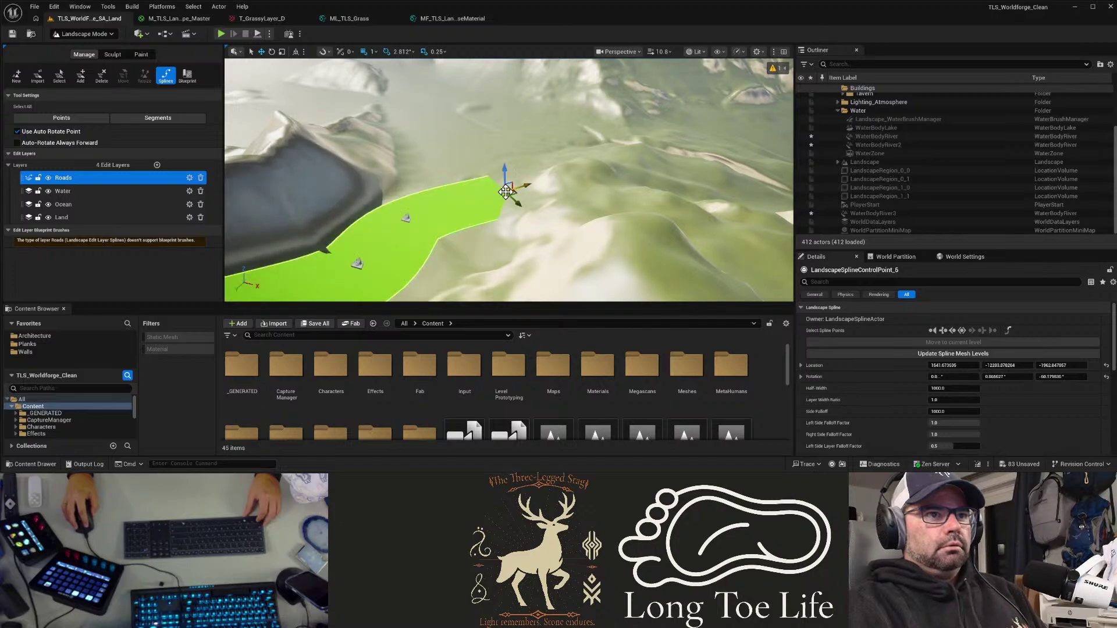
Step: Add two connected control points to carry the road along the slope up to the pale ravine
right_drag(505, 192, 505, 192)
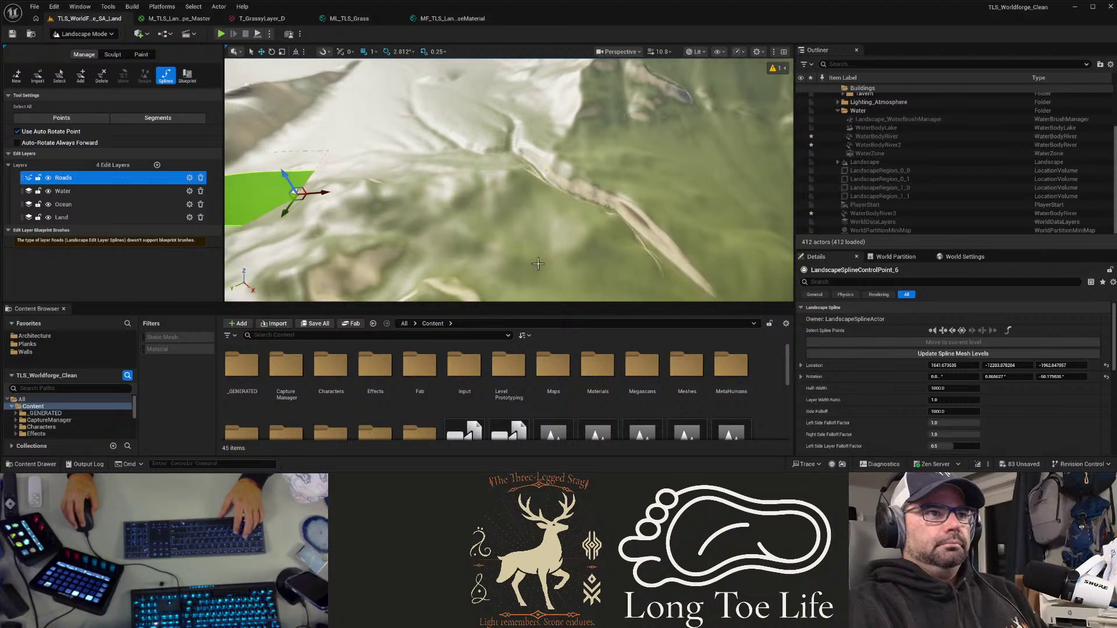
ctrl+click(451, 175)
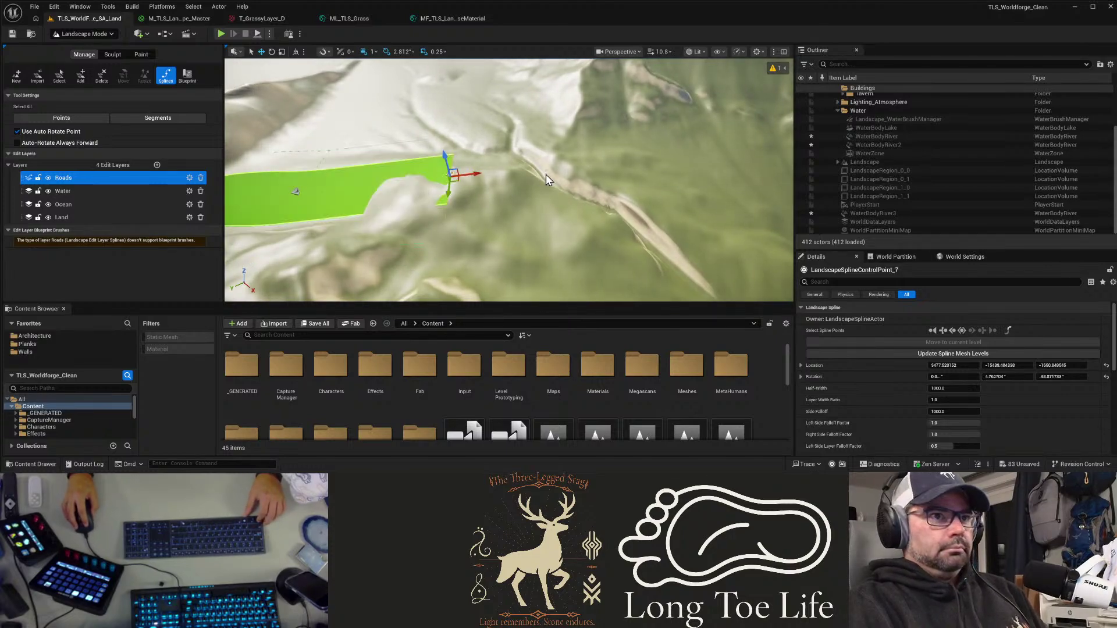
click(509, 168)
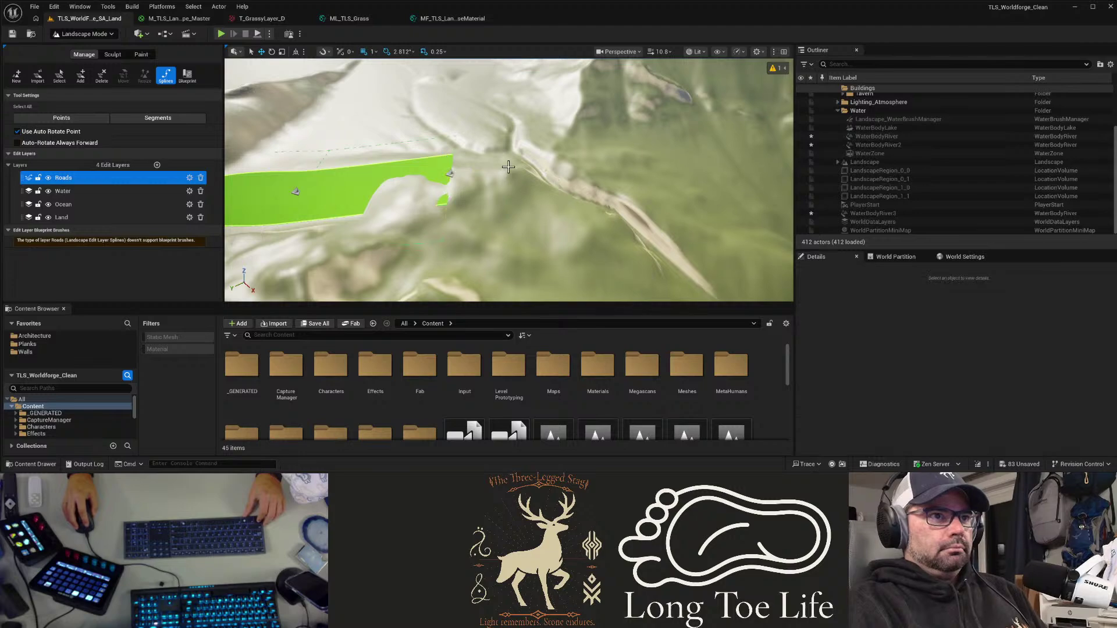
click(450, 173)
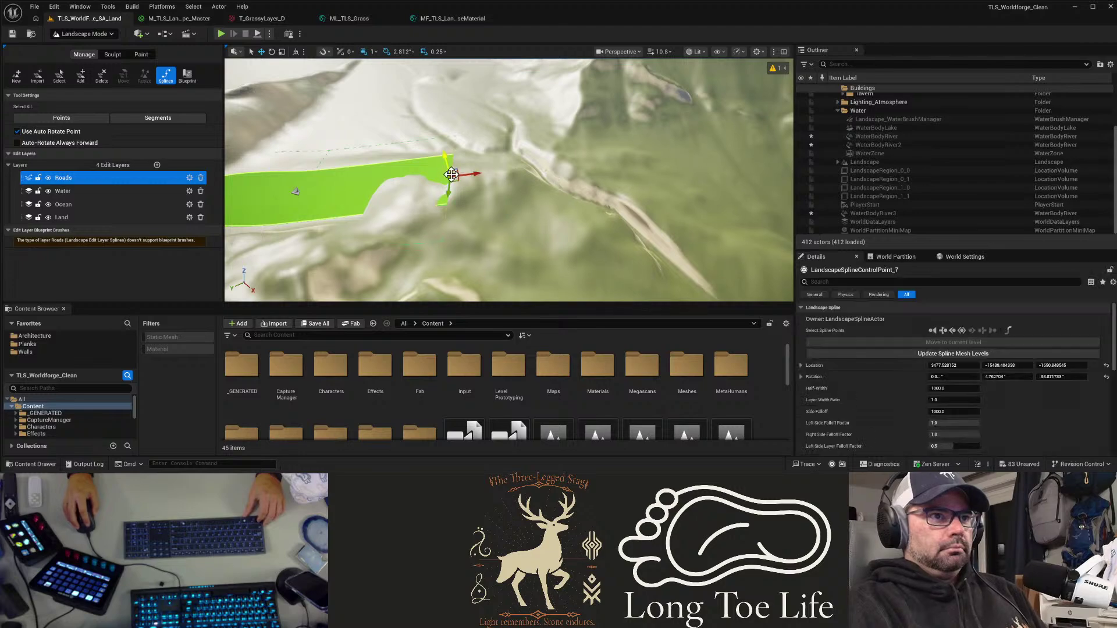
ctrl+click(515, 169)
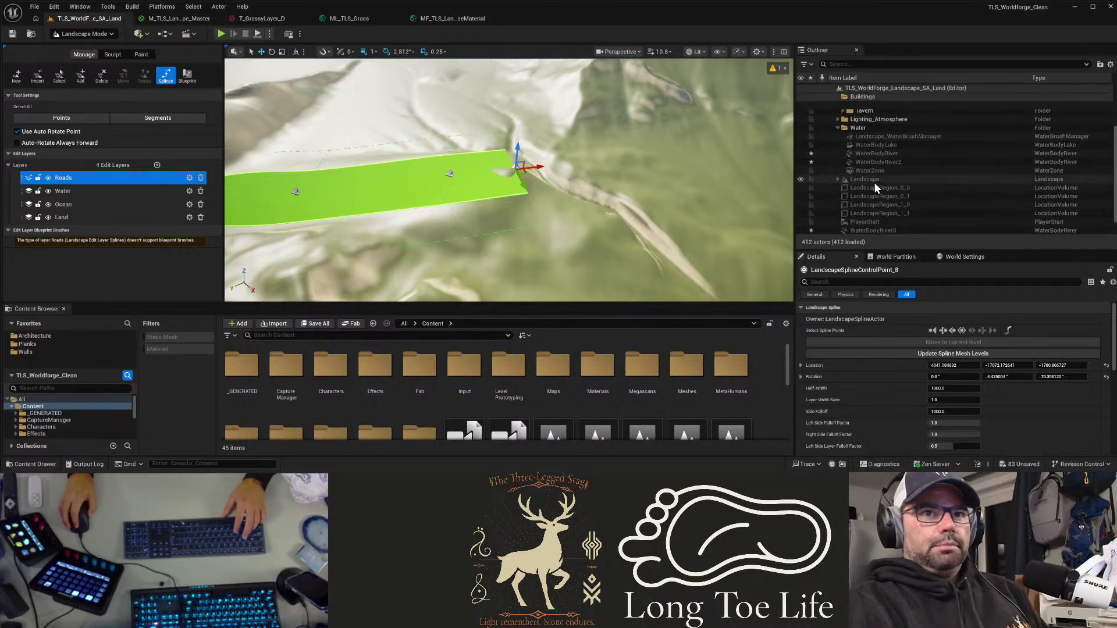
Step: Select all control points of the road spline, filter their properties by "wid" and set the half width to 300
scroll(479, 245, up, 2)
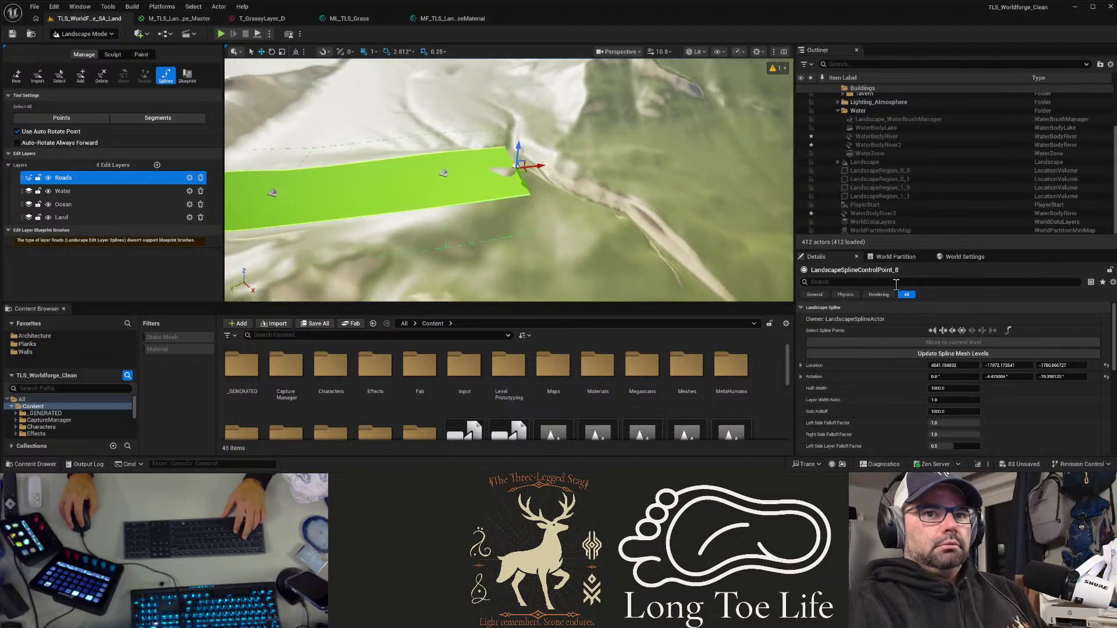
click(961, 330)
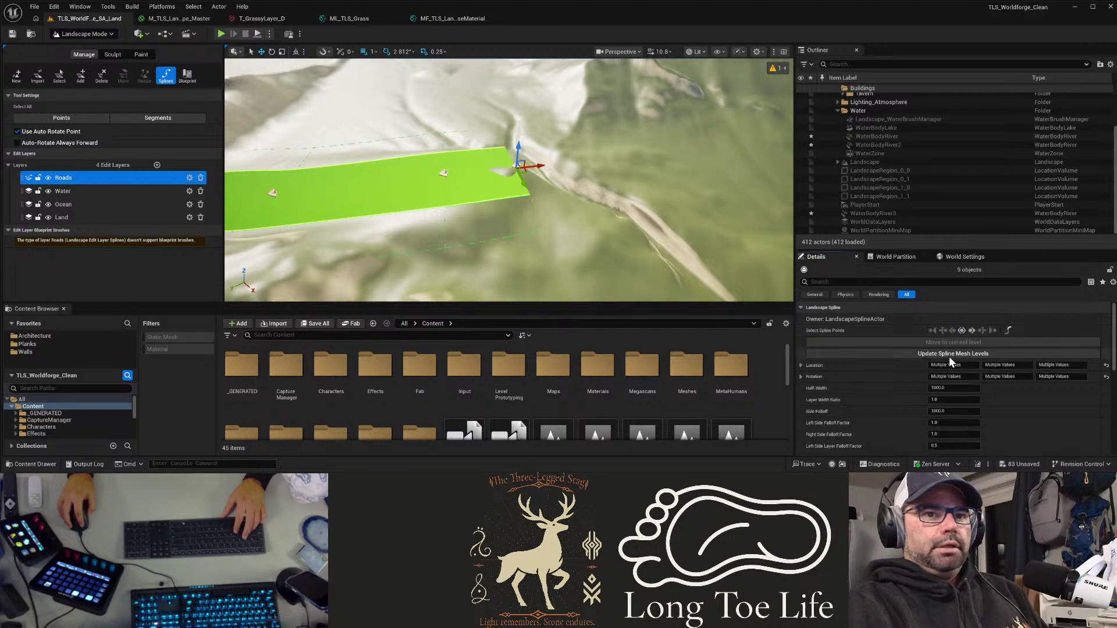
scroll(869, 413, down, 3)
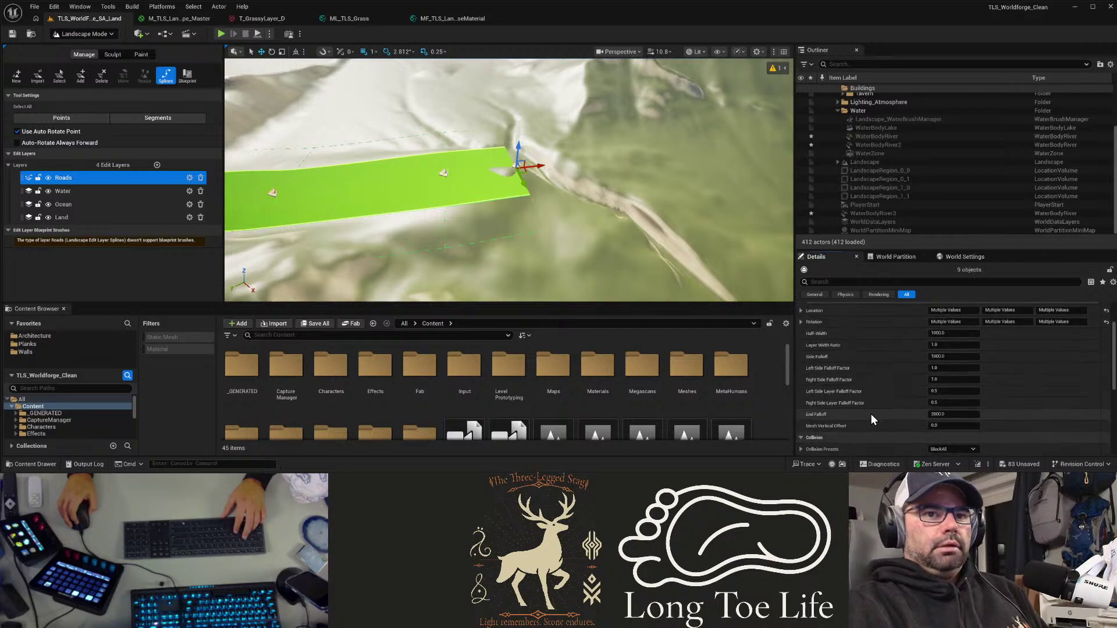
scroll(871, 413, up, 3)
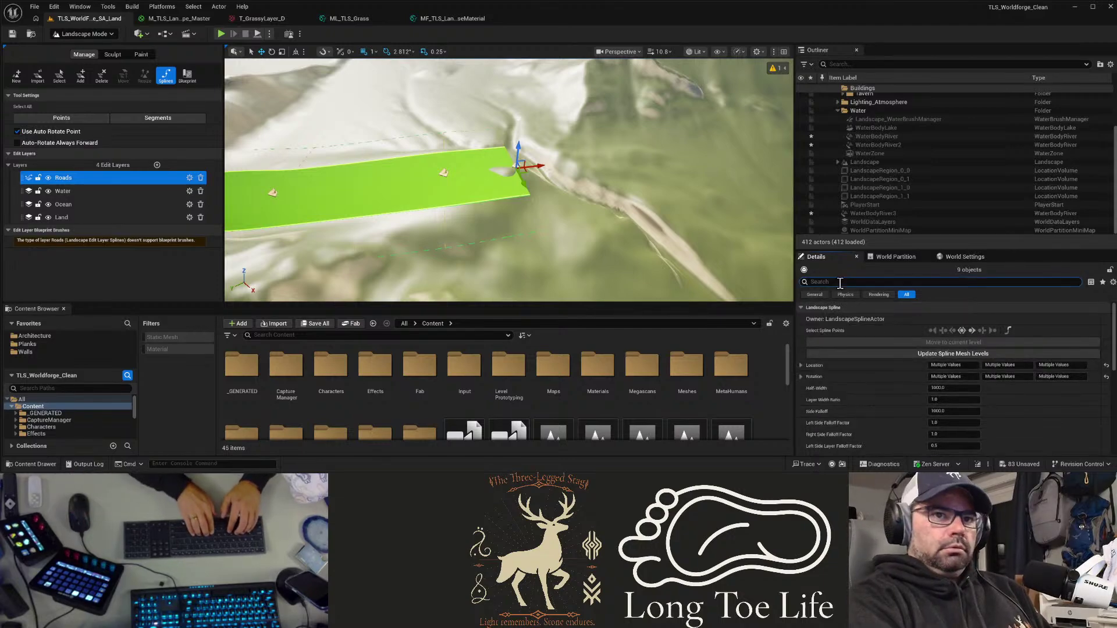
text(affec)
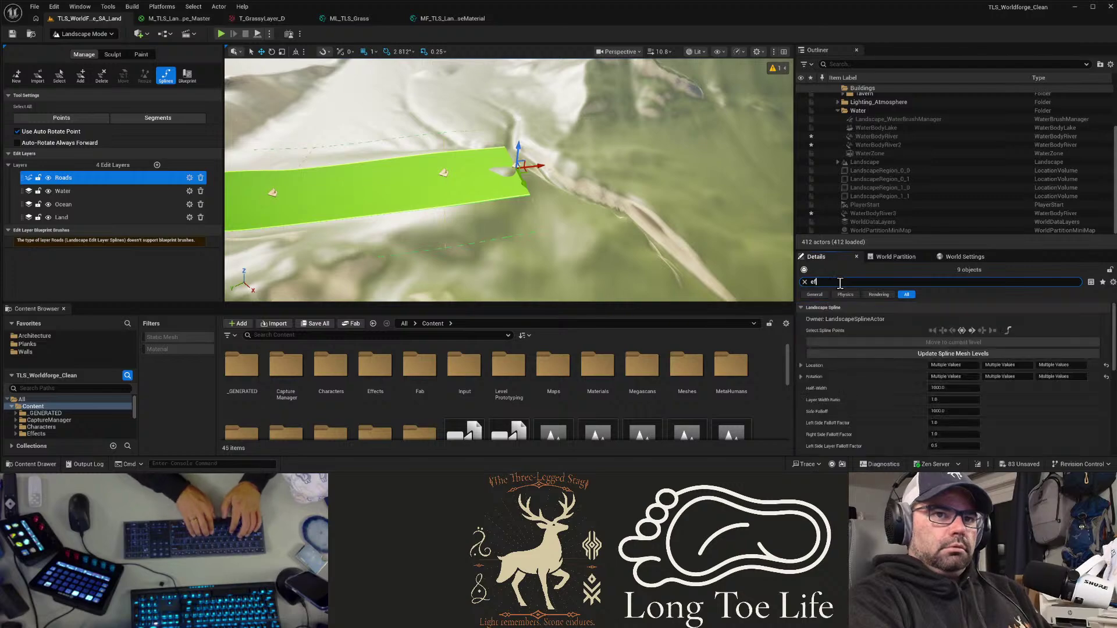
text(effec)
key(BackSpace)
key(BackSpace)
key(BackSpace)
key(BackSpace)
key(BackSpace)
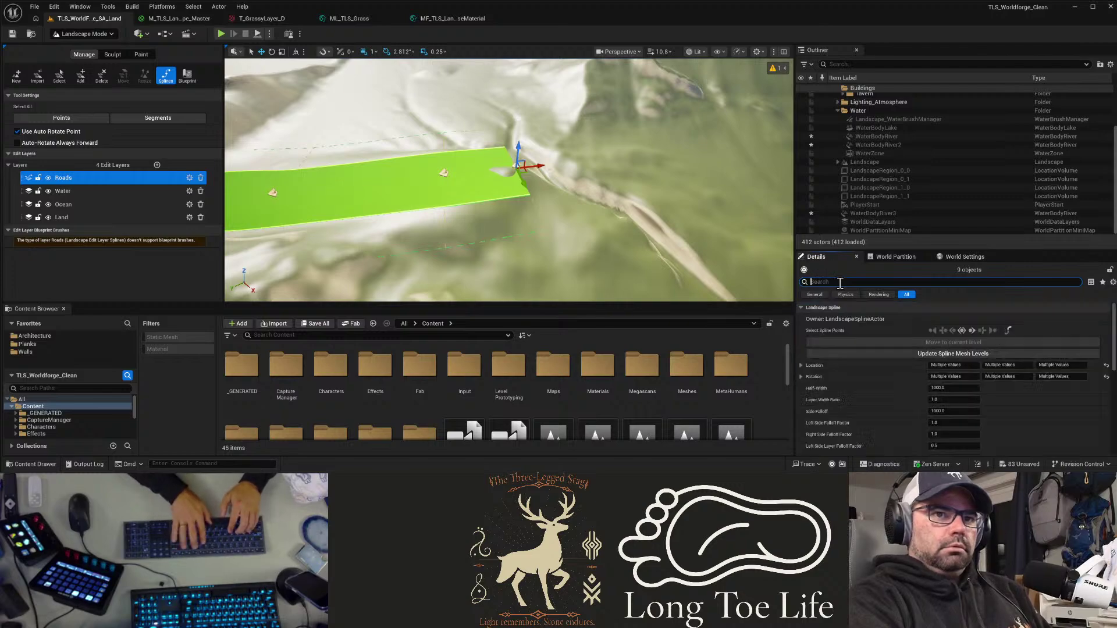
text(wid)
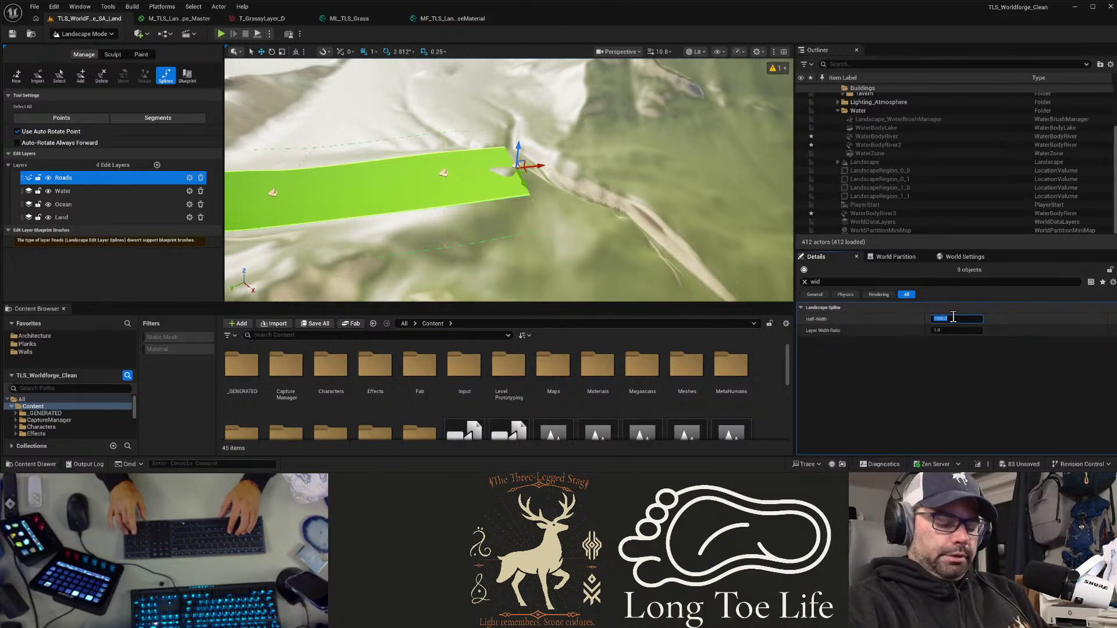
text(00)
key(Tab)
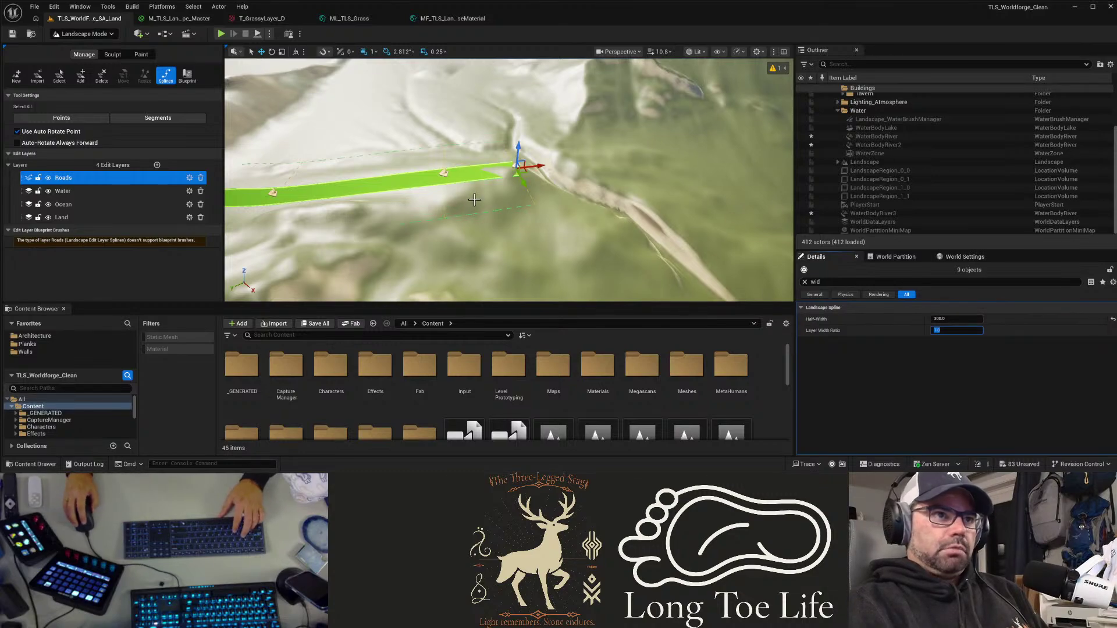
Step: Start a separate road spline beyond the ravine with four connected control points running across the grassy slope toward the blue river spline
right_drag(494, 219, 506, 180)
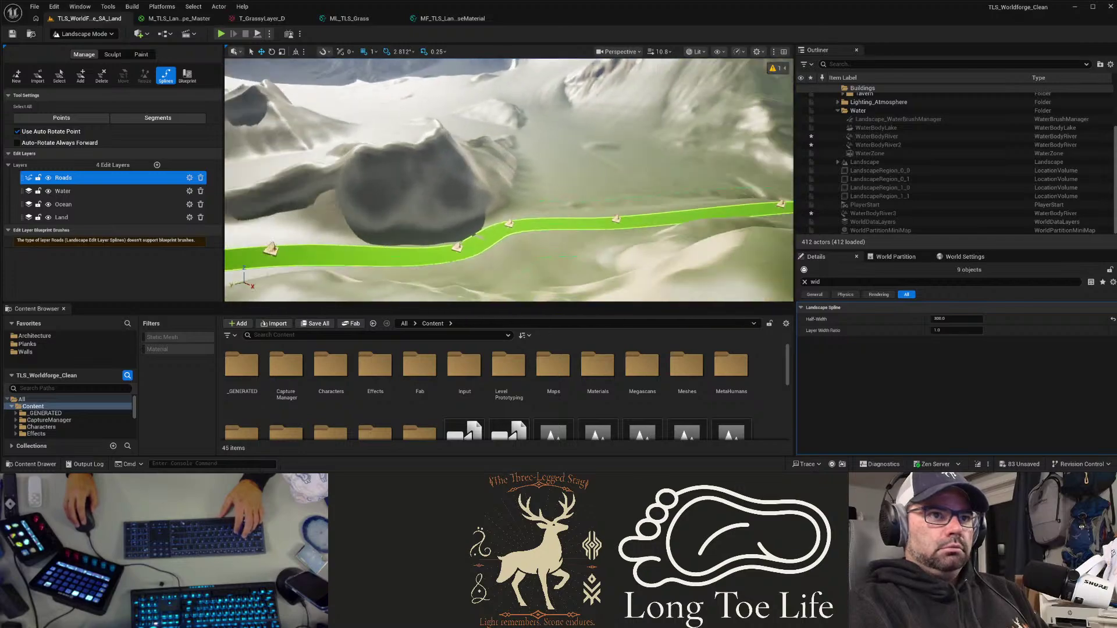
right_drag(377, 205, 483, 205)
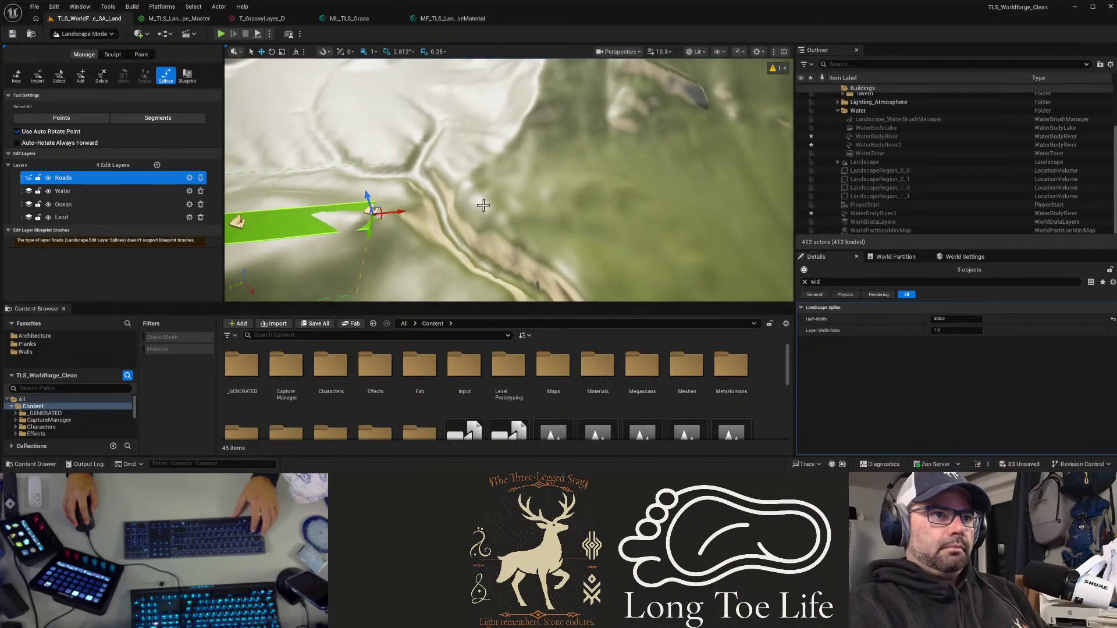
click(483, 204)
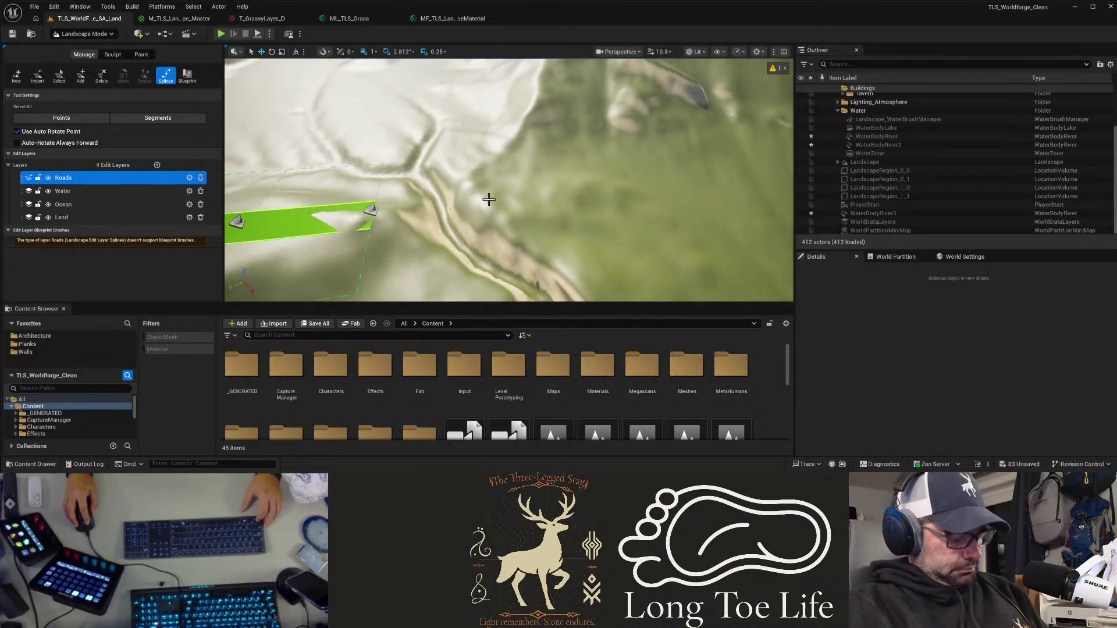
ctrl+click(489, 200)
right_drag(489, 199, 396, 204)
ctrl+click(487, 187)
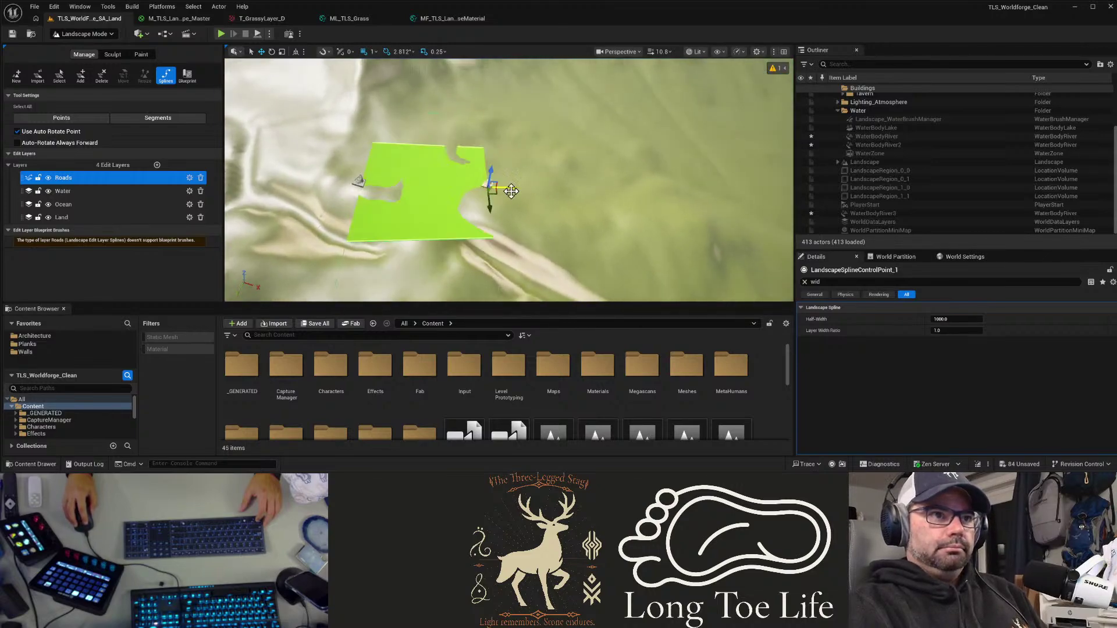
ctrl+click(626, 236)
right_drag(597, 258, 622, 250)
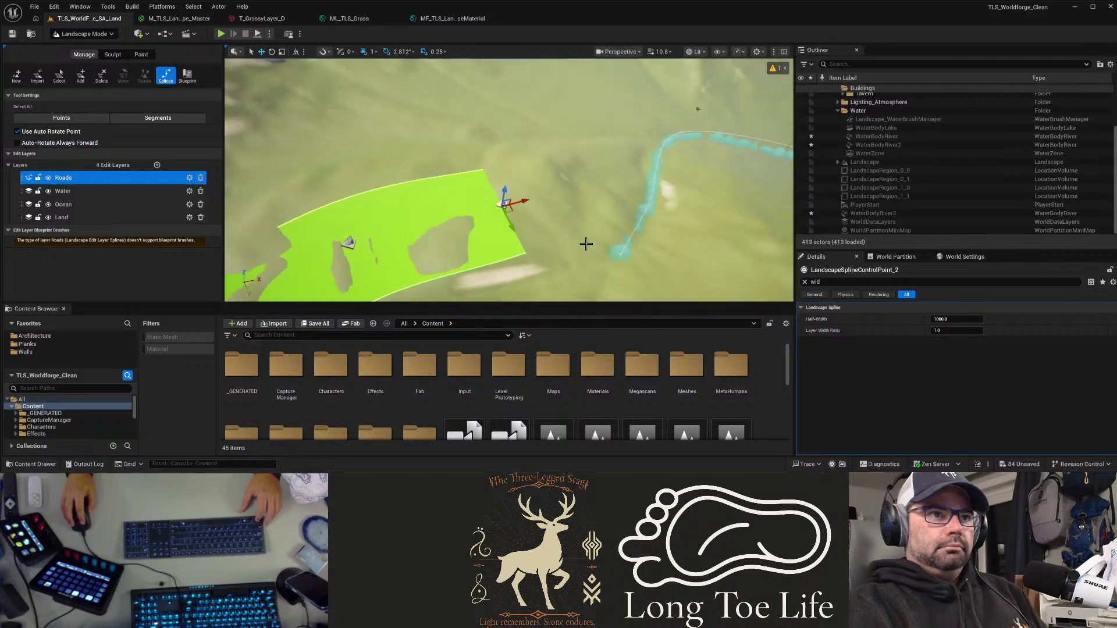
ctrl+click(580, 202)
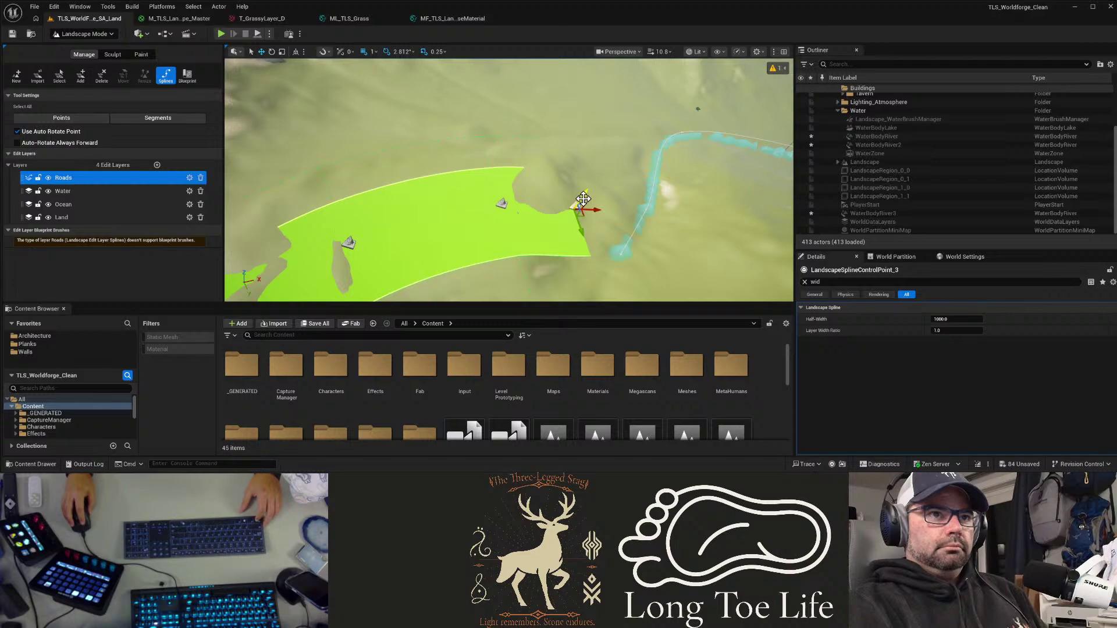
Step: Extend the new road from its end point with three connected control points curving alongside the bend of the river spline
ctrl+click(613, 167)
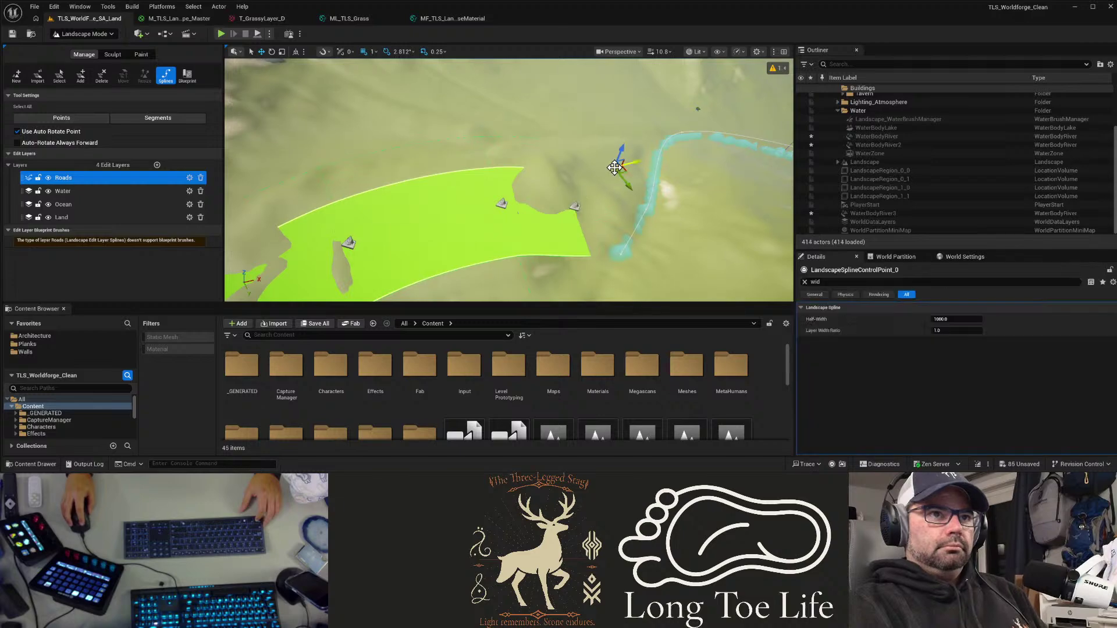
key(ctrl+z)
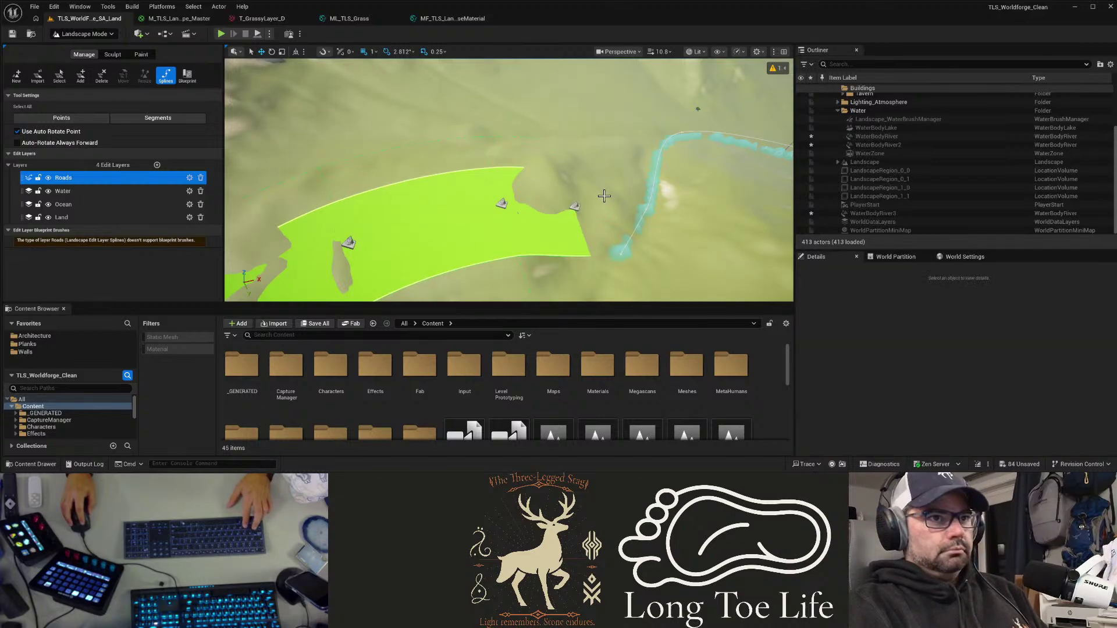
click(576, 204)
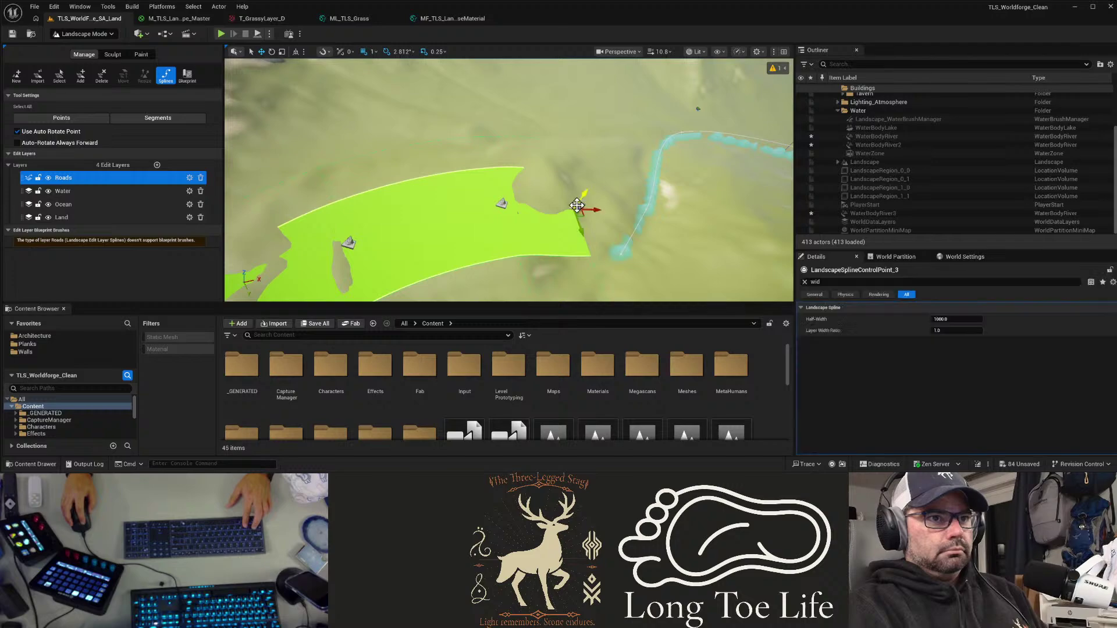
ctrl+click(617, 161)
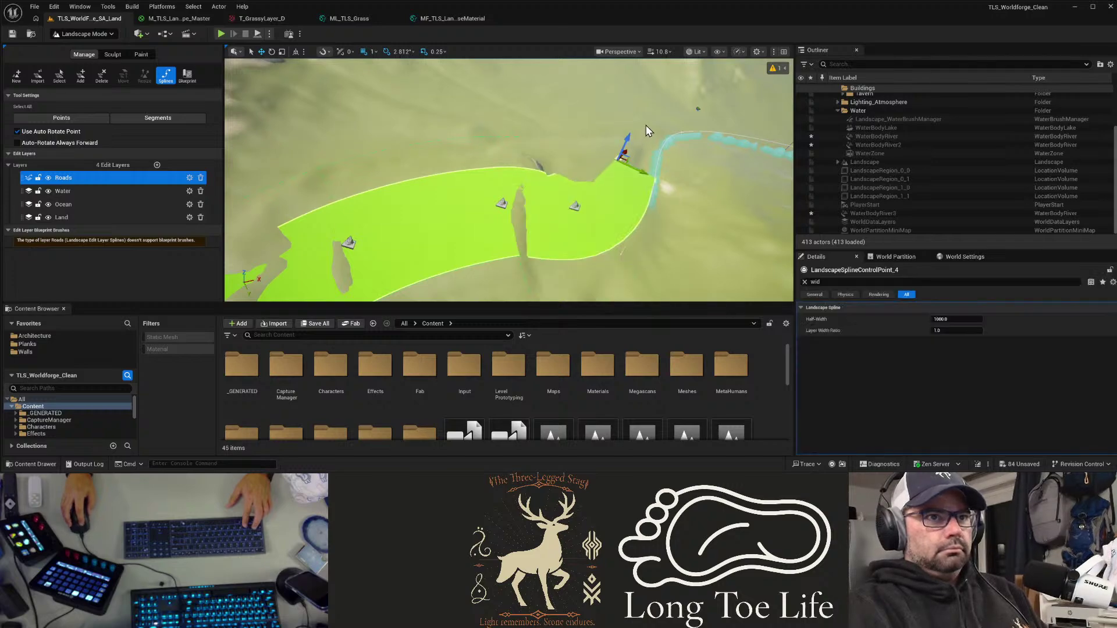
click(646, 124)
click(620, 155)
ctrl+click(643, 125)
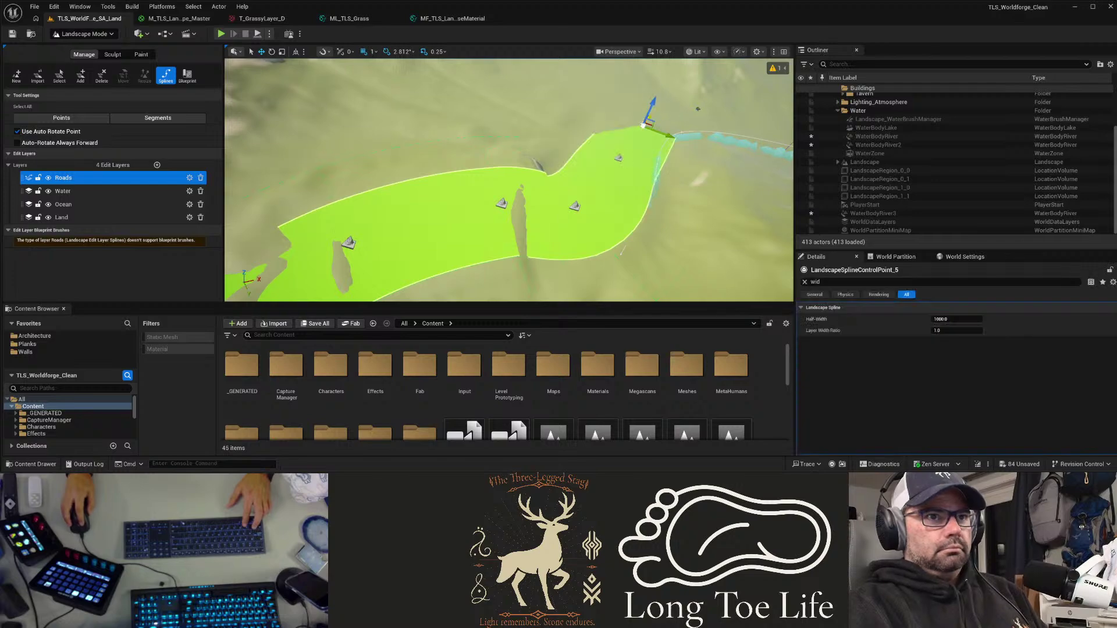
ctrl+click(680, 109)
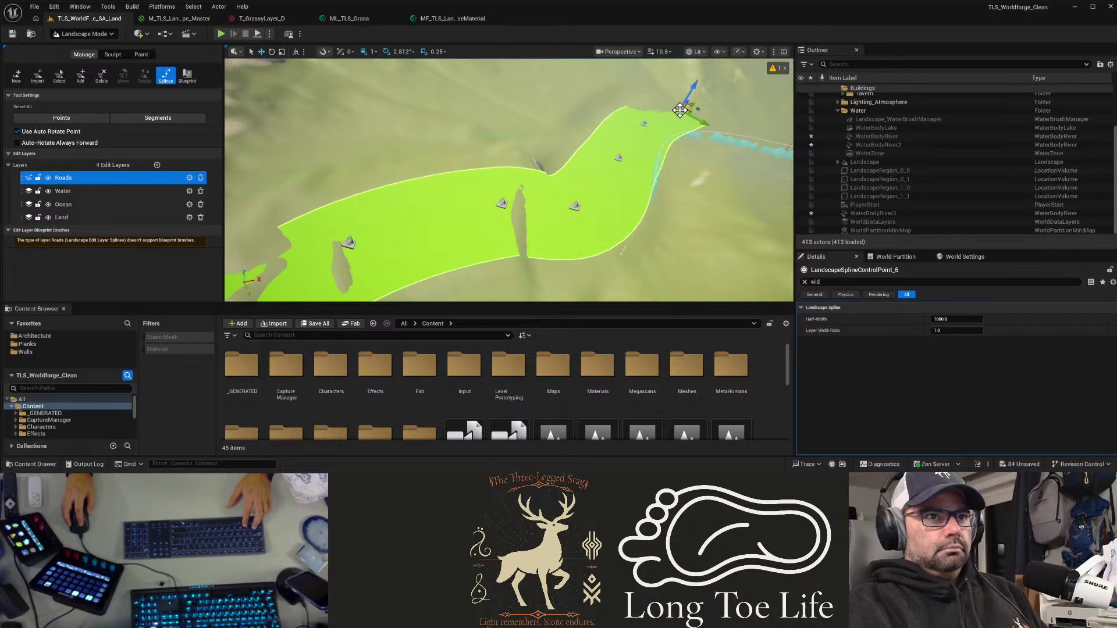
Step: Select all connected control points of the new riverside road, filter their properties by "wid" and set the half width to 300
click(733, 110)
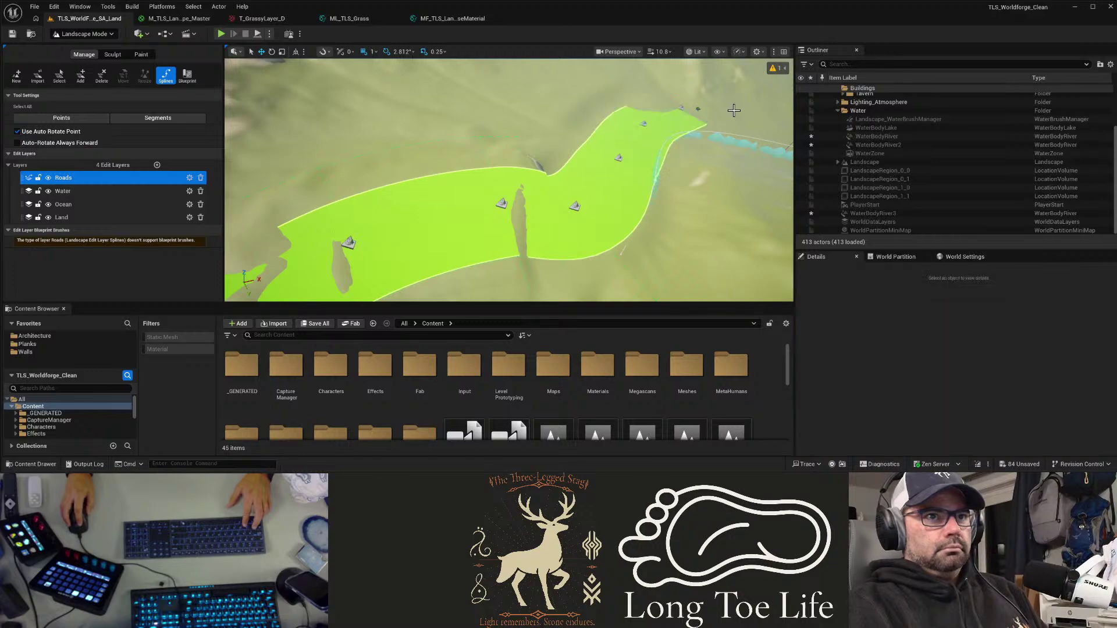
mouse_move(706, 157)
right_down()
mouse_move(724, 116)
mouse_move(657, 87)
mouse_move(751, 75)
mouse_move(704, 151)
mouse_move(762, 149)
mouse_move(710, 154)
mouse_move(742, 140)
mouse_move(705, 166)
right_up()
key(w)
key(s)
click(441, 145)
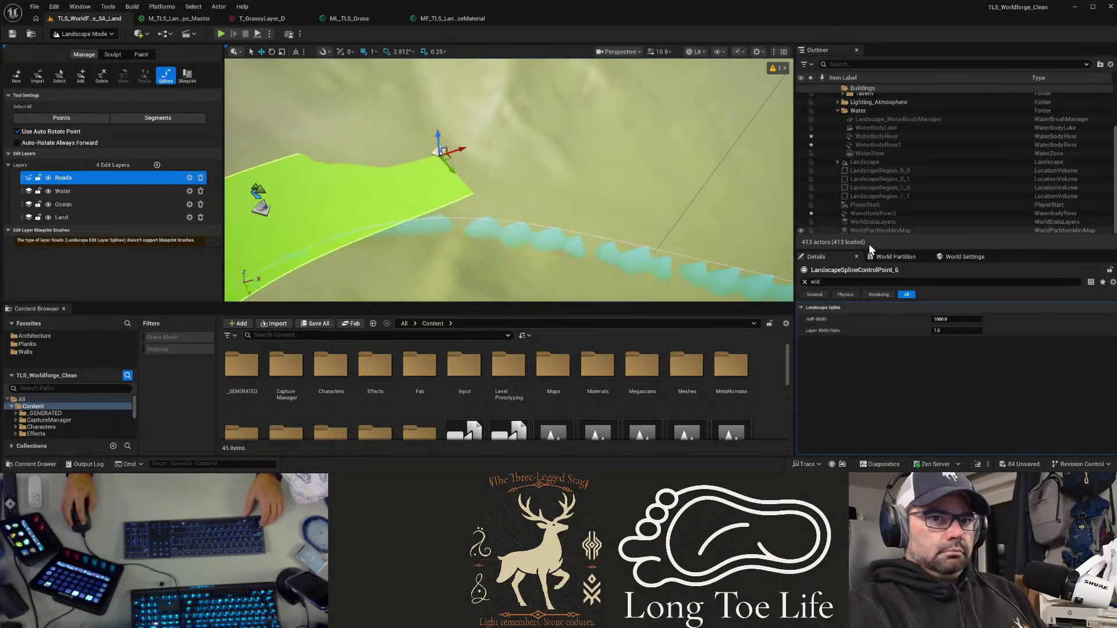
click(806, 280)
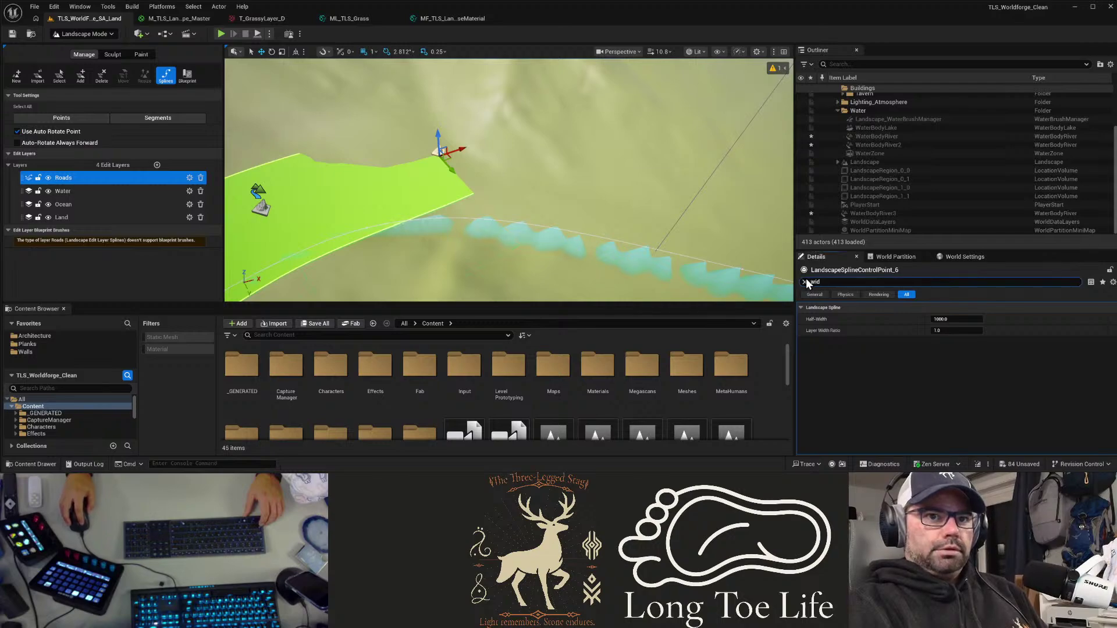
click(805, 282)
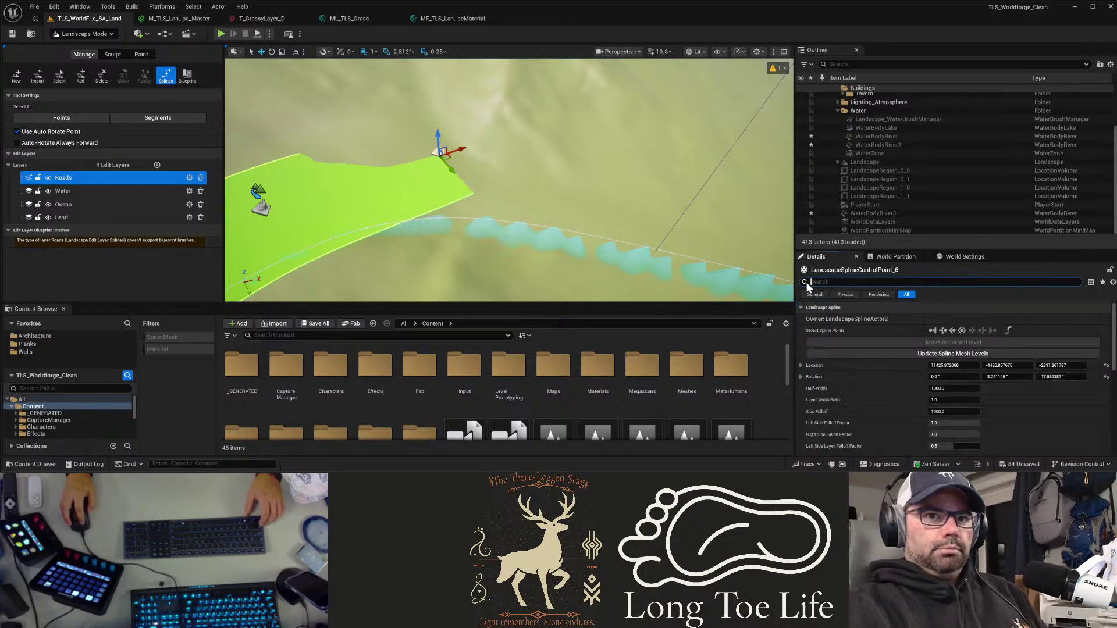
click(963, 332)
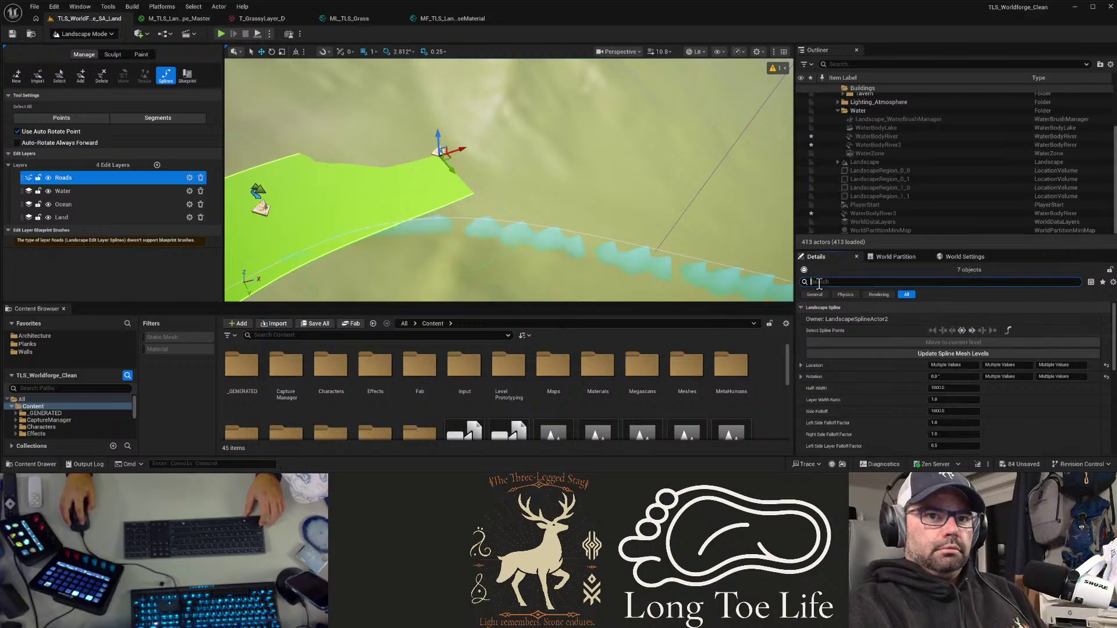
text(wi)
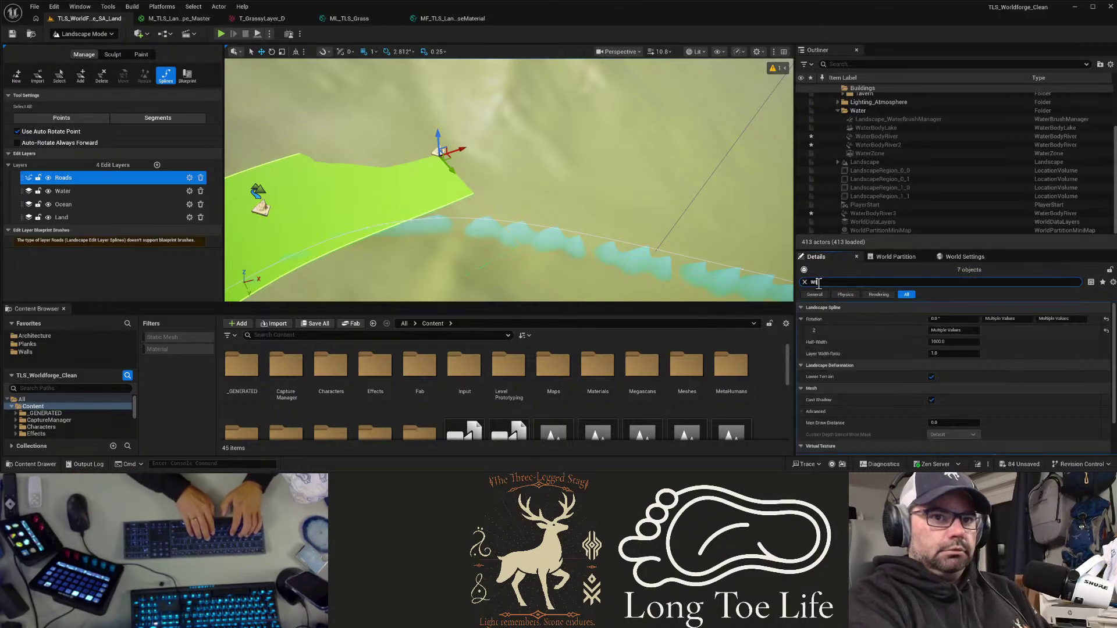
text(d)
click(946, 319)
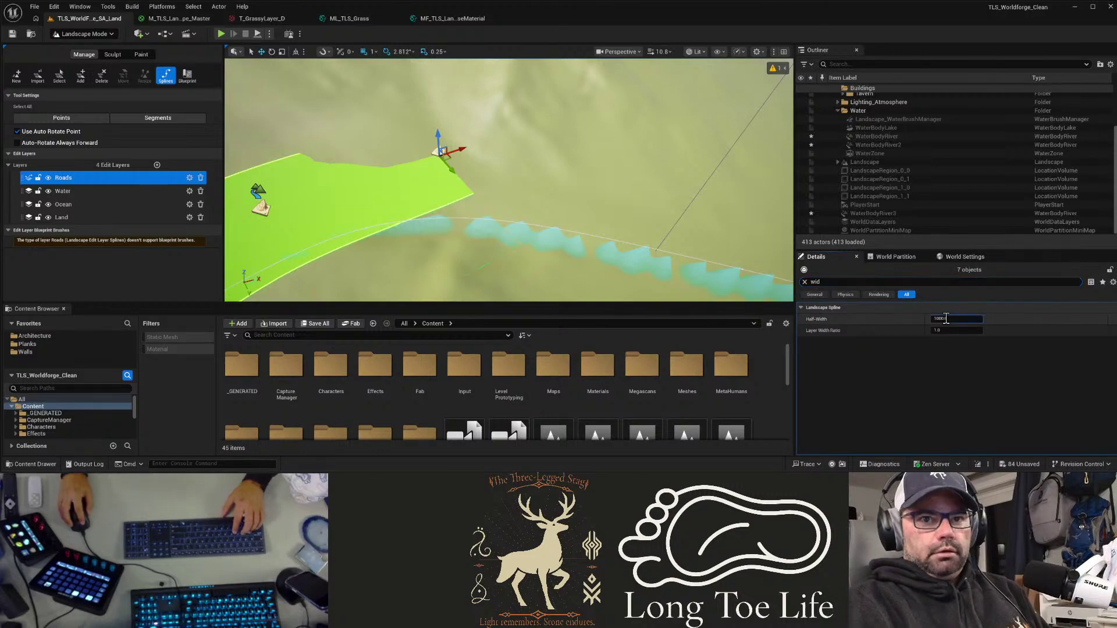
text(300)
key(Tab)
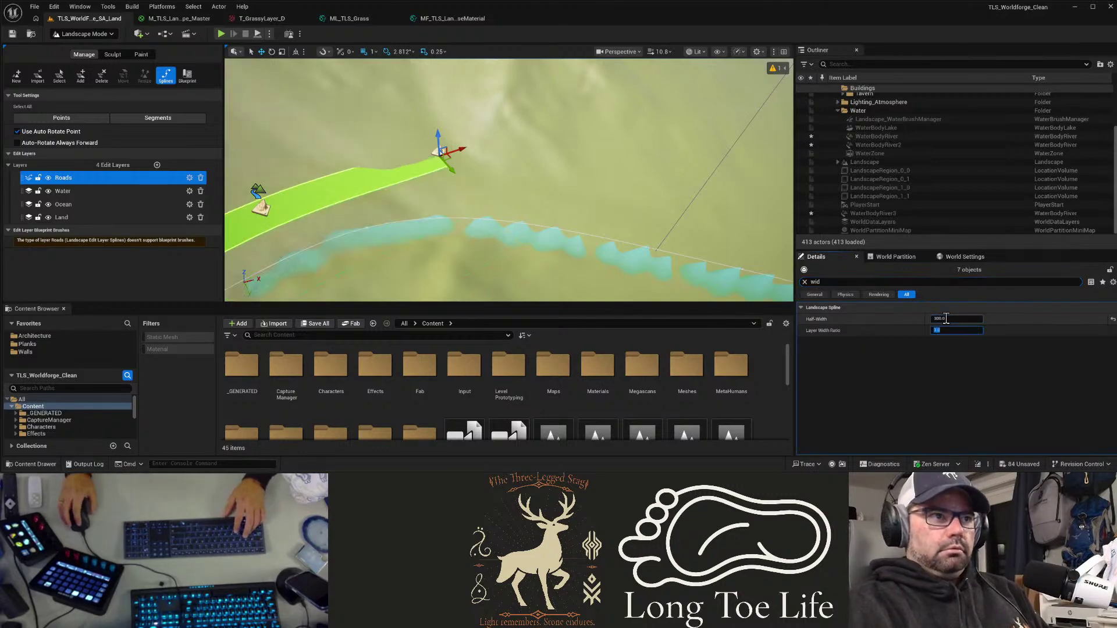
mouse_move(657, 204)
right_down()
mouse_move(547, 154)
mouse_move(657, 192)
right_up()
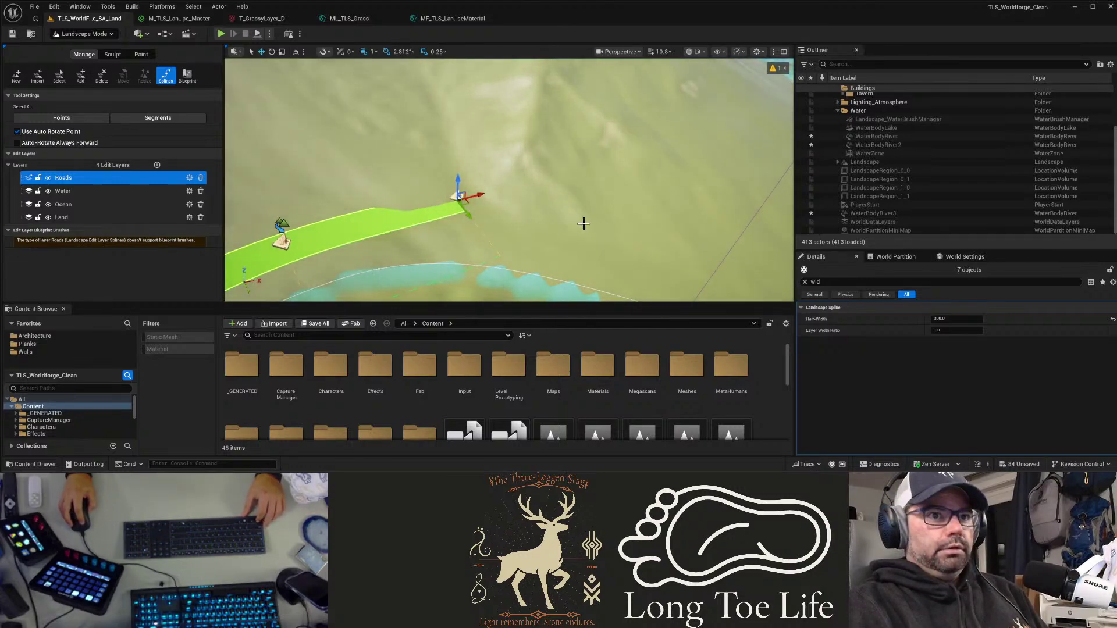
ctrl+click(610, 234)
mouse_move(573, 244)
right_down()
mouse_move(442, 233)
mouse_move(554, 246)
right_up()
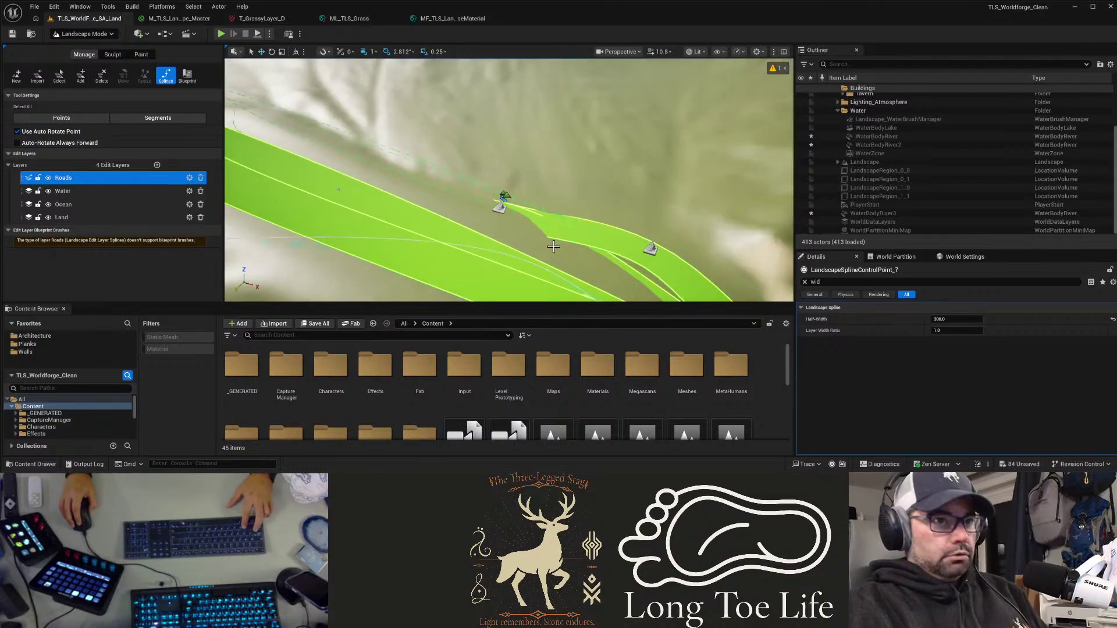
key(ctrl+z)
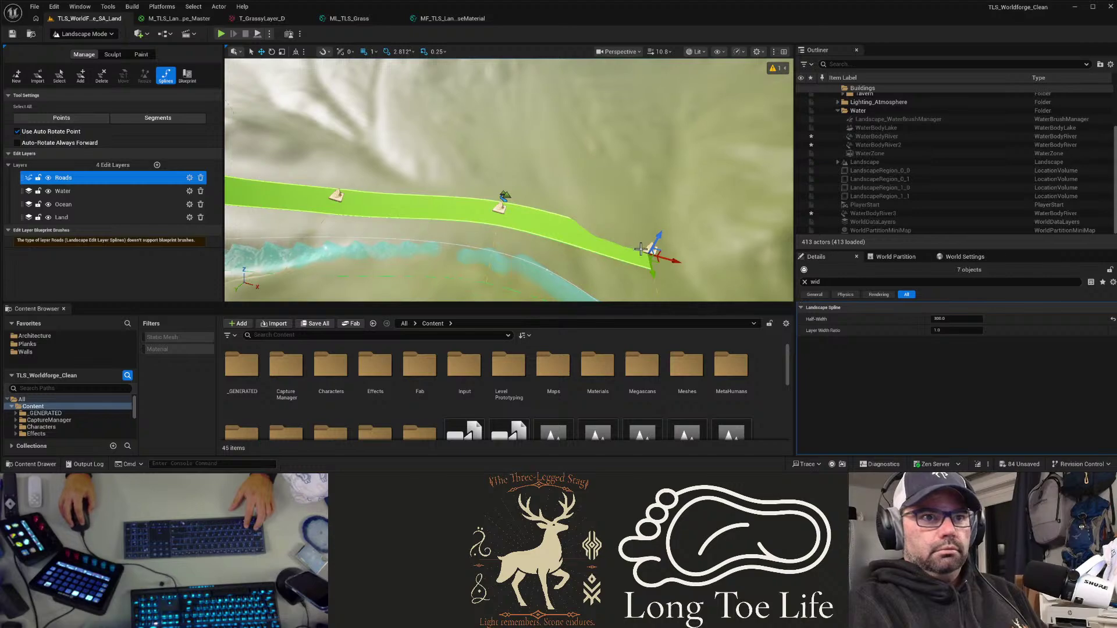
Step: Extend the road from its end point alone with two connected control points across the grassy slope, parallel to the river spline
click(612, 194)
click(653, 250)
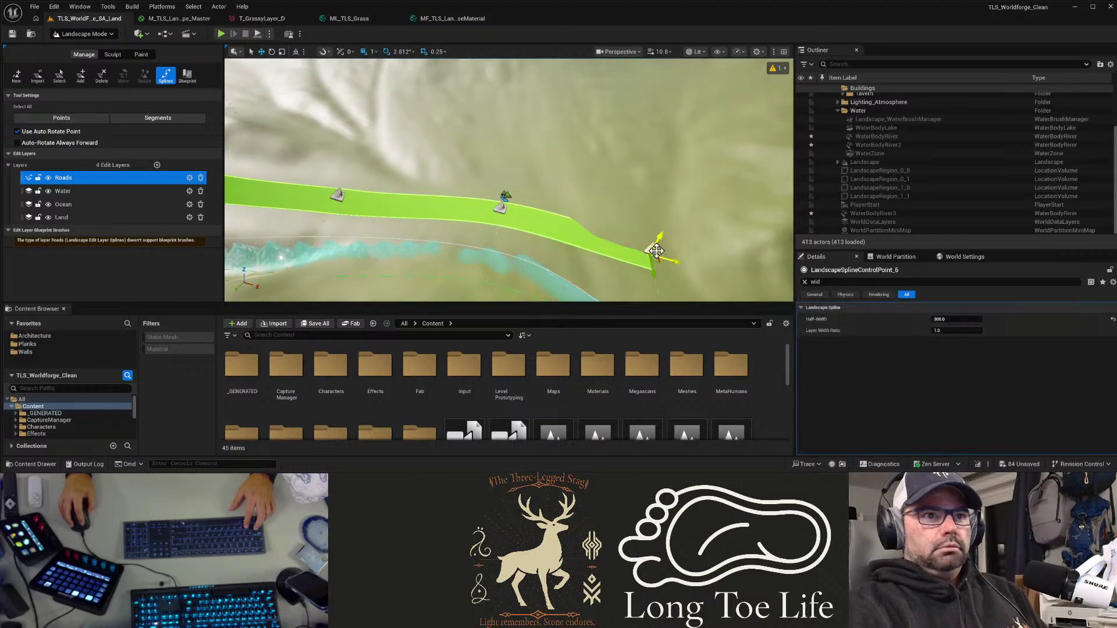
right_drag(580, 219, 692, 219)
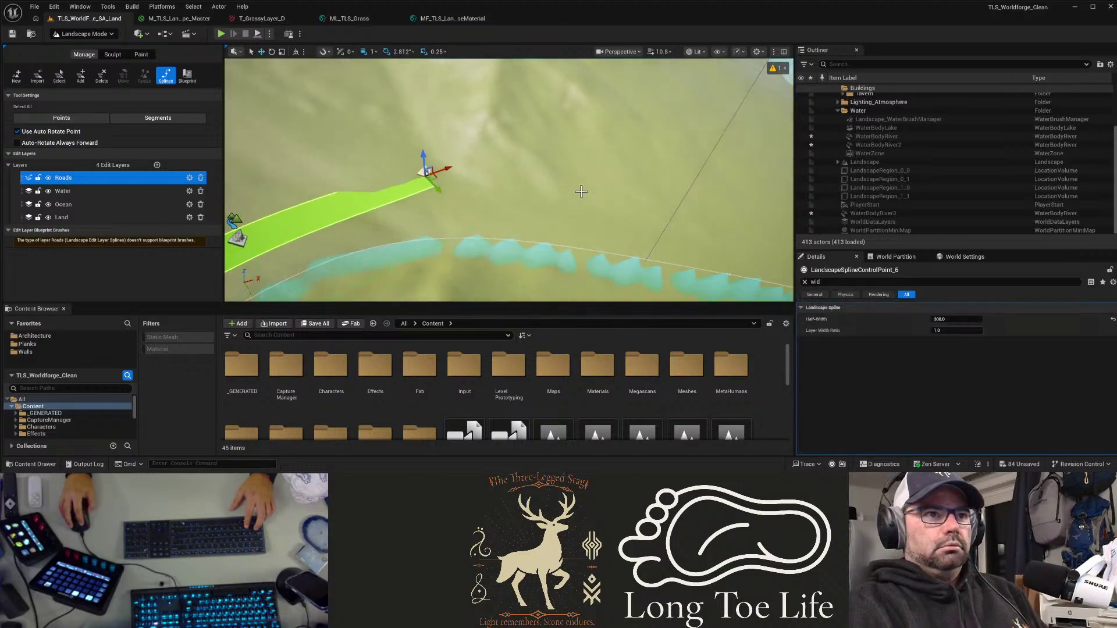
ctrl+click(582, 192)
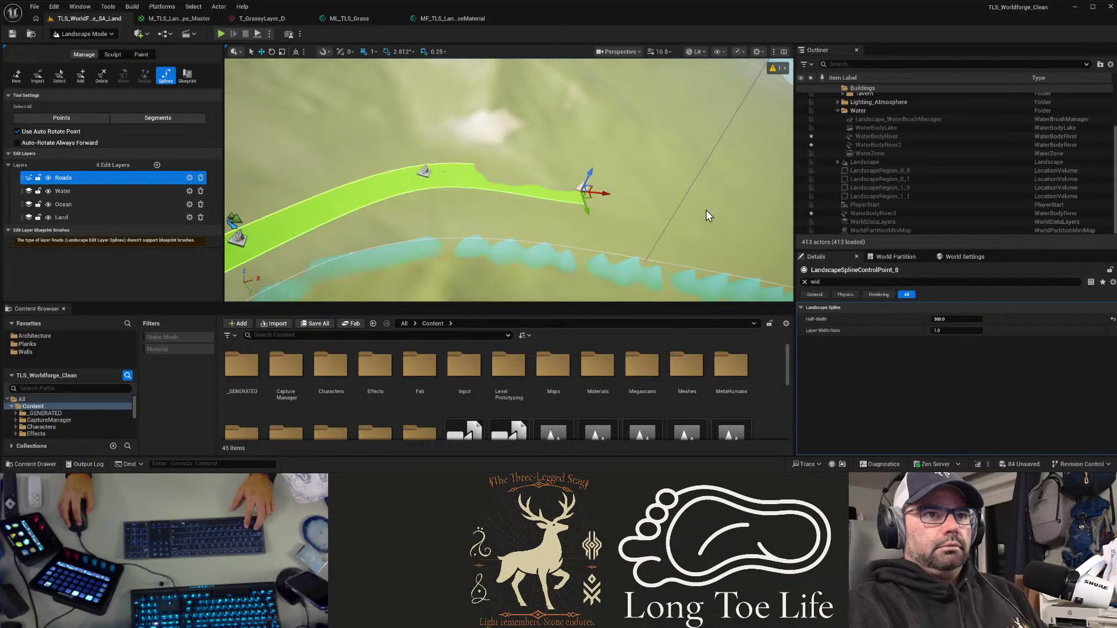
click(706, 214)
click(581, 190)
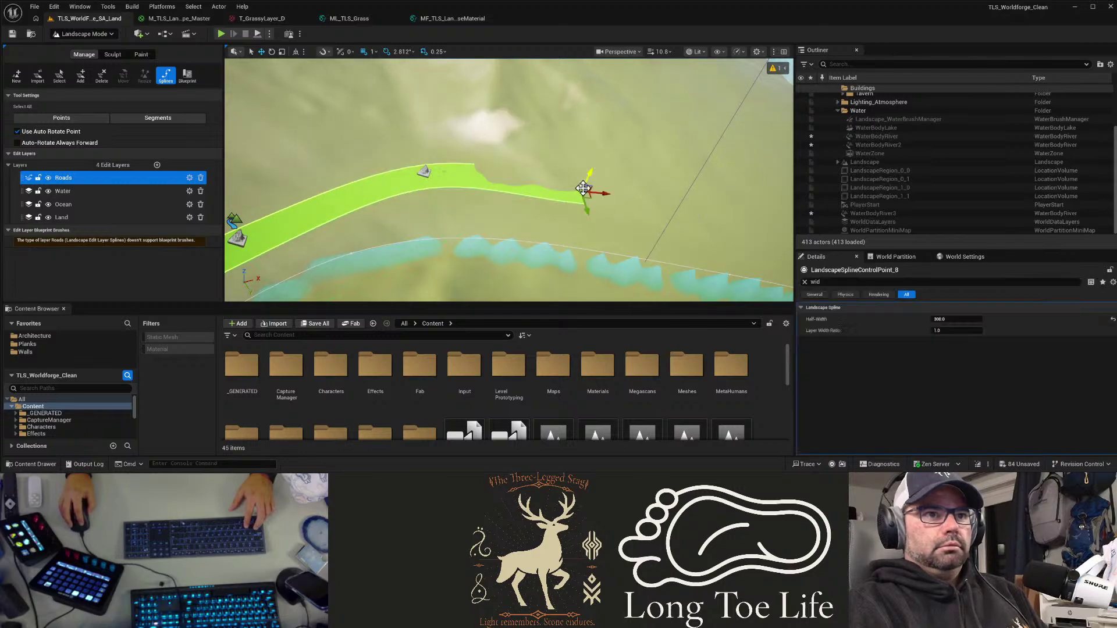
ctrl+click(745, 222)
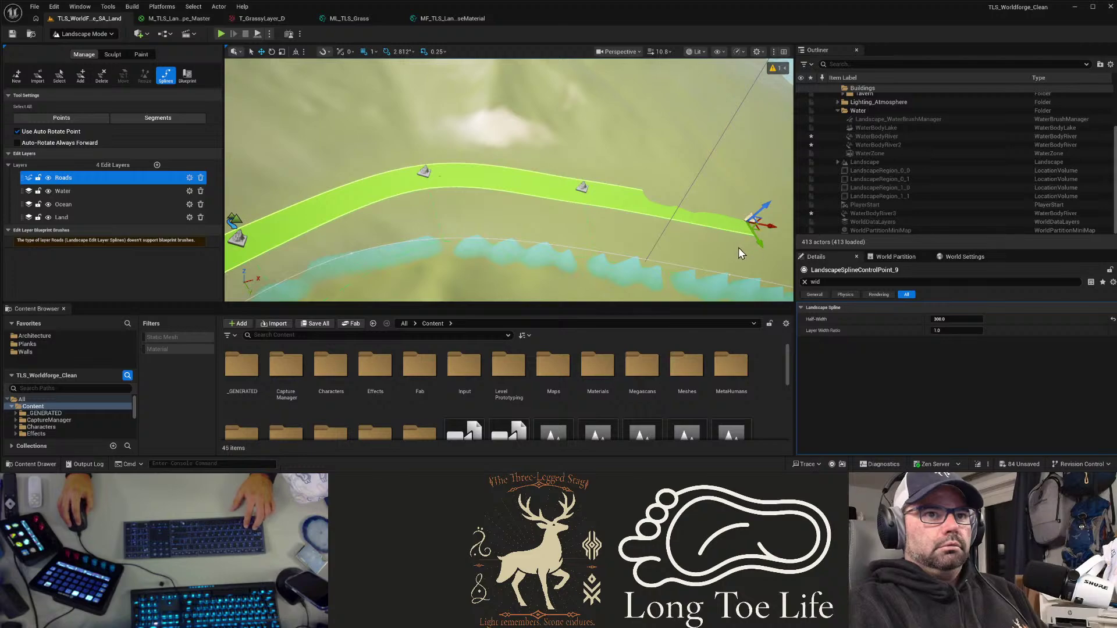
Step: Add two connected control points to bring the road down the pale slope and curve it away from the river above the lake
right_drag(739, 253, 631, 227)
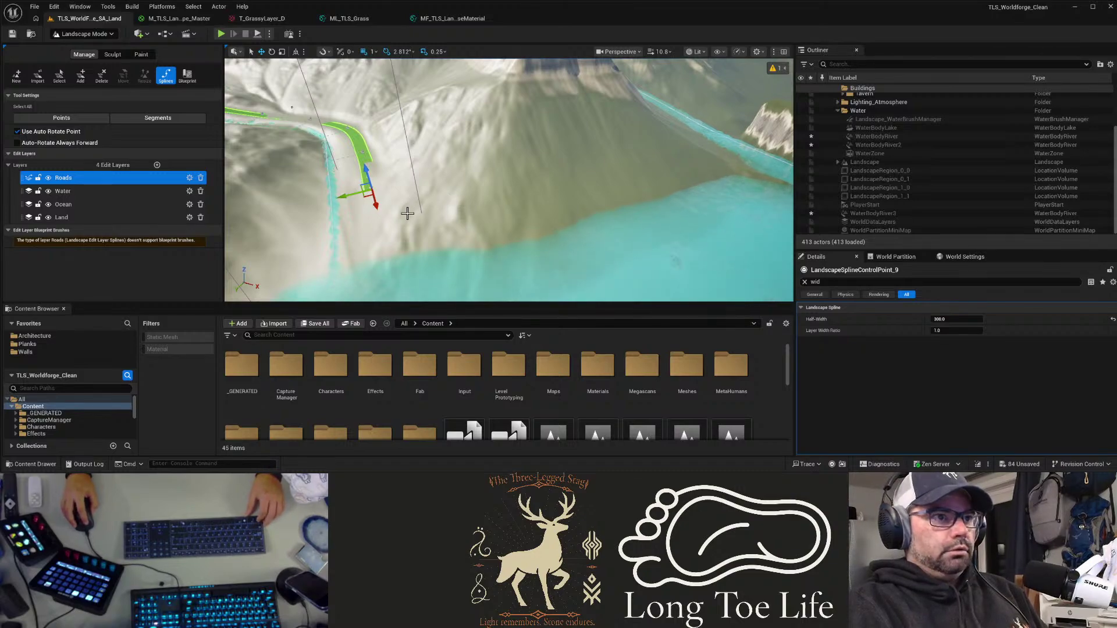
ctrl+click(408, 213)
scroll(447, 212, up, 4)
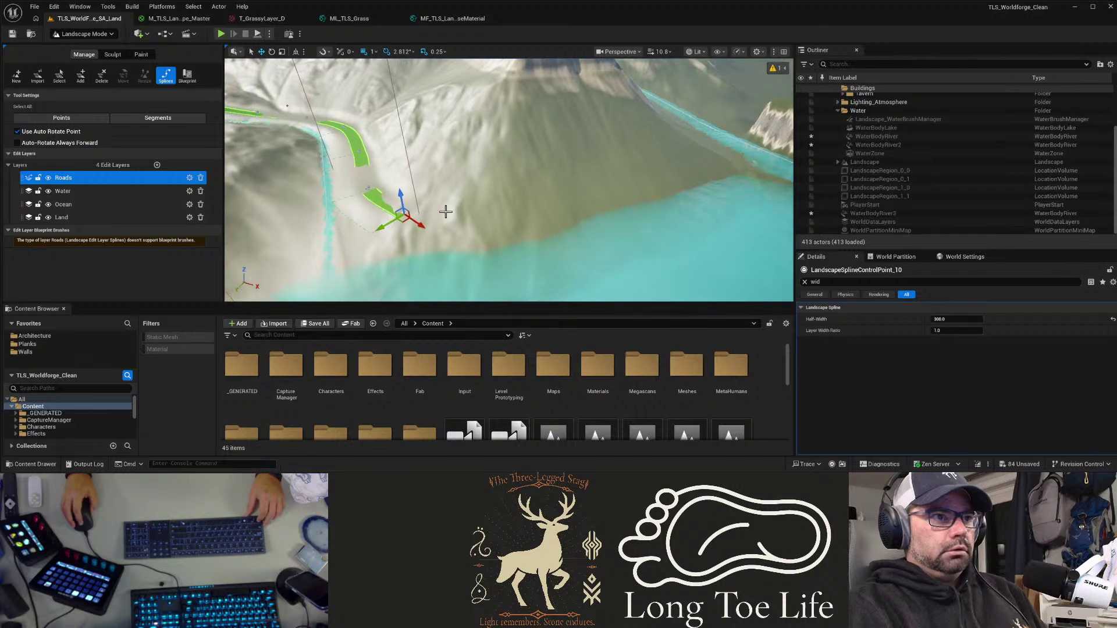
right_drag(447, 213, 541, 206)
right_drag(424, 232, 443, 192)
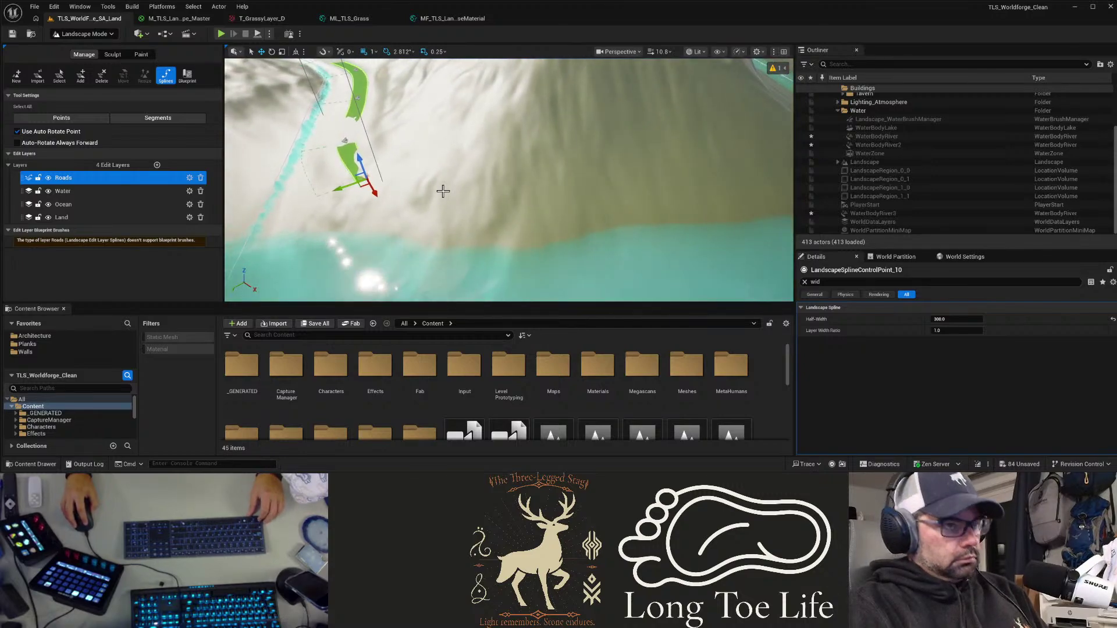
ctrl+click(445, 199)
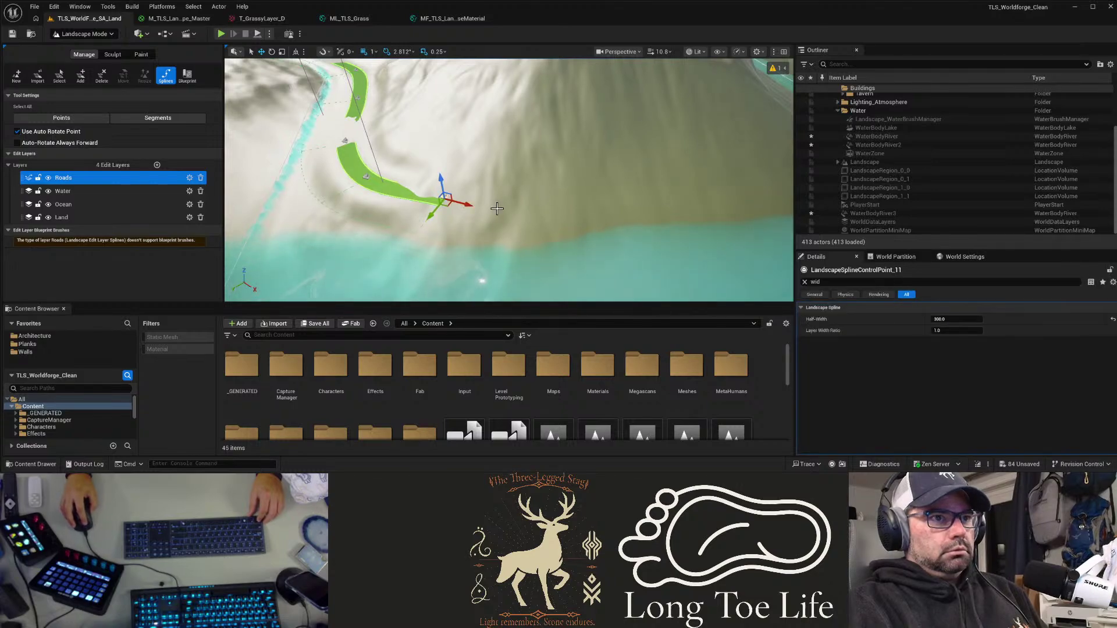
Step: Continue the road with four connected control points along the foot of the mountain above the lake shore
ctrl+click(497, 208)
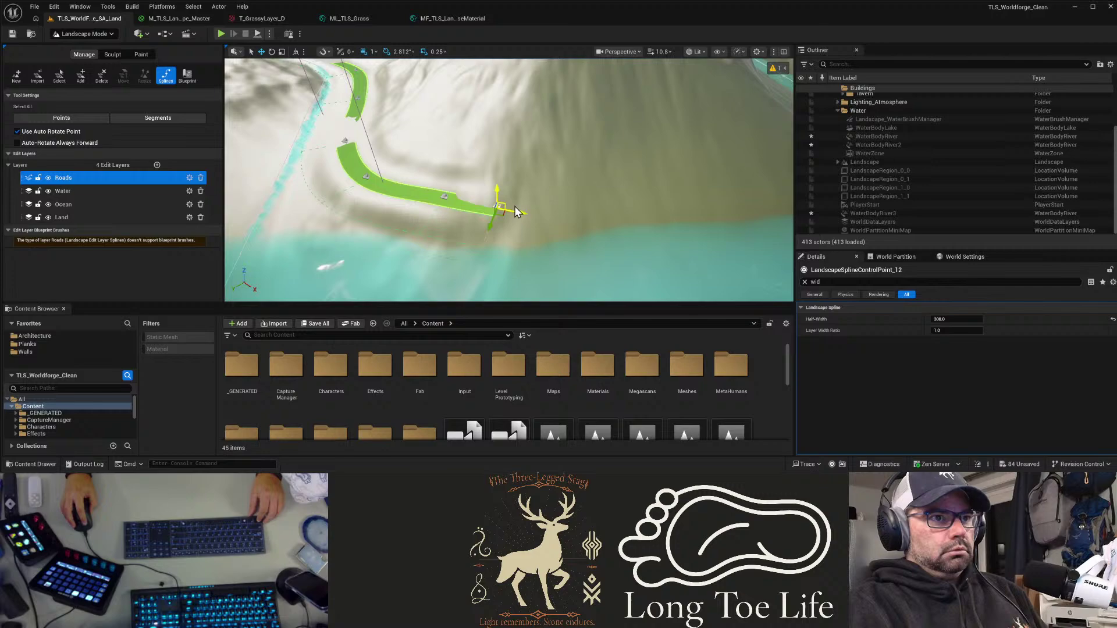
ctrl+click(556, 192)
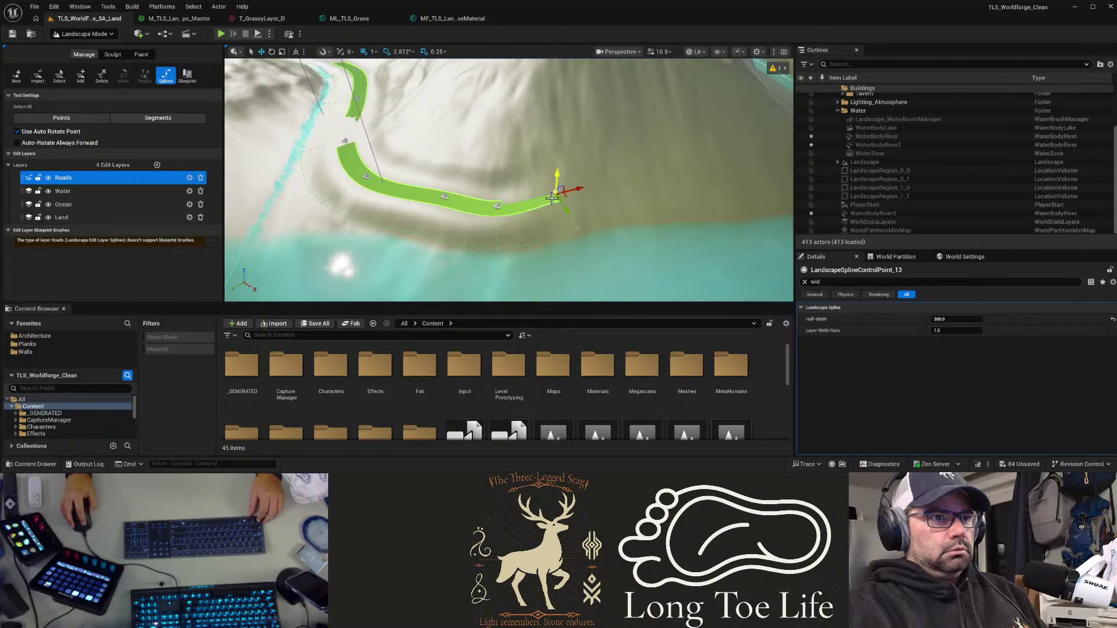
ctrl+click(605, 181)
click(662, 174)
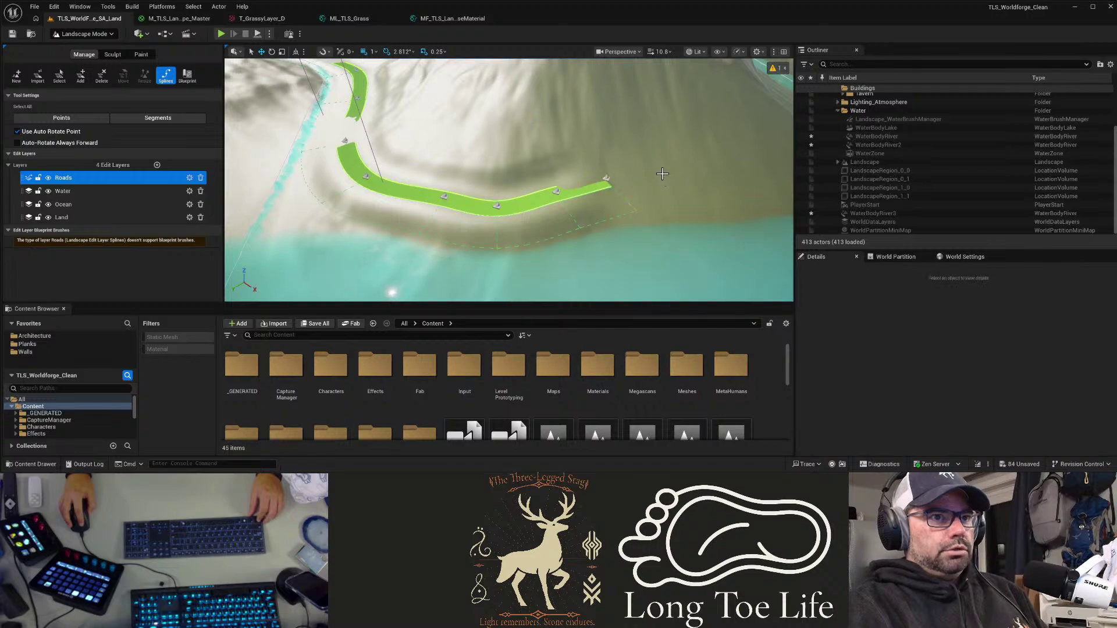
click(606, 177)
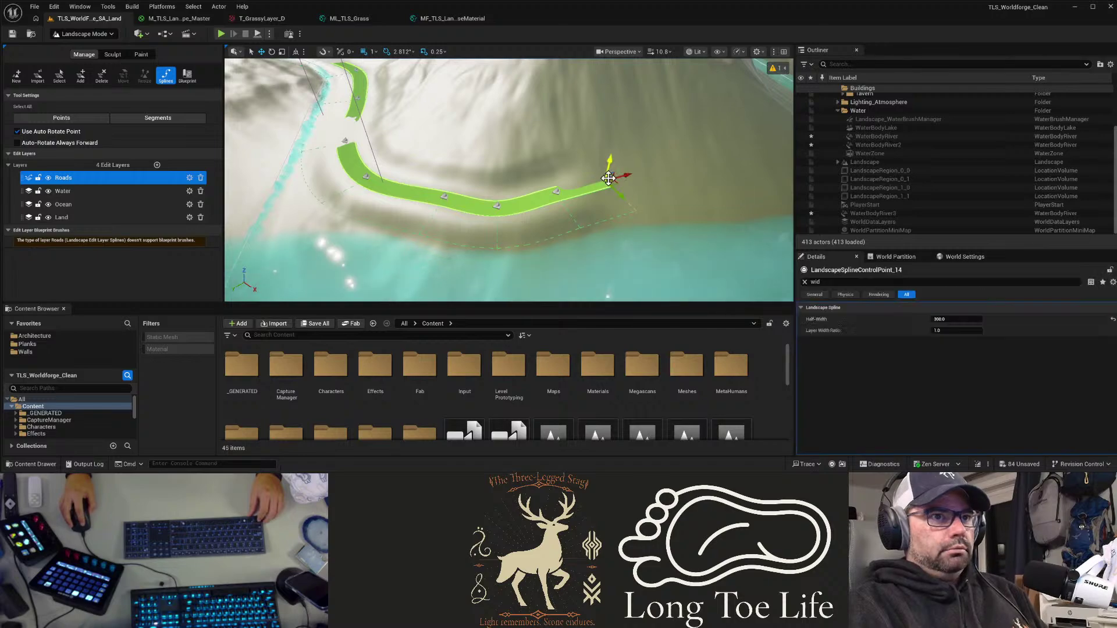
ctrl+click(662, 174)
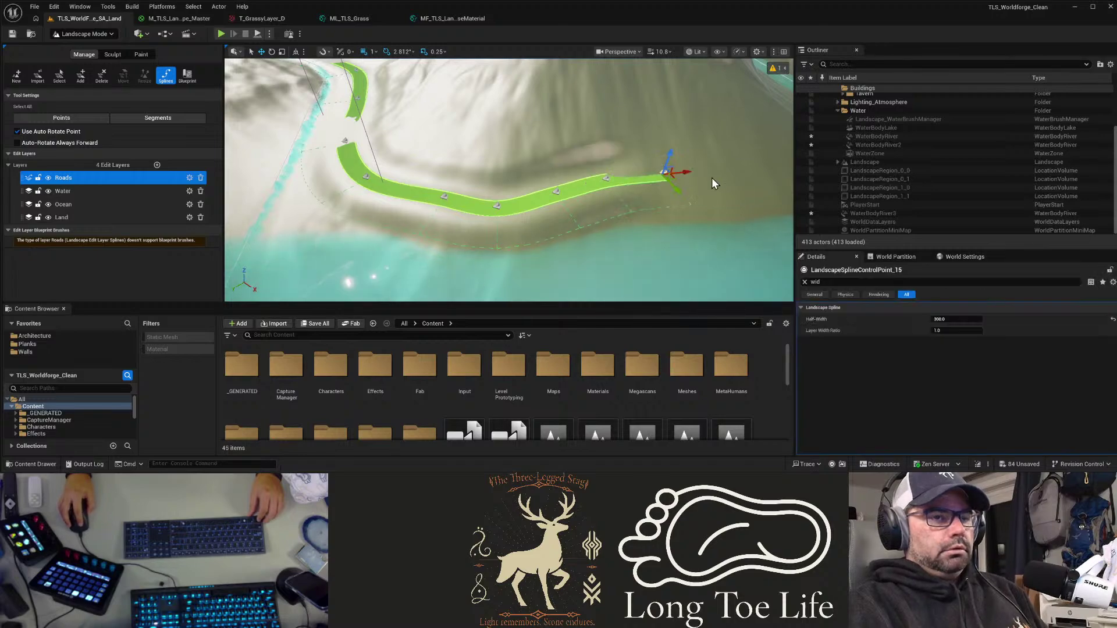
Step: Add three more connected control points along the lake shore, plus a fourth bending the road uphill toward the second river
right_drag(710, 210, 745, 145)
right_drag(523, 221, 612, 208)
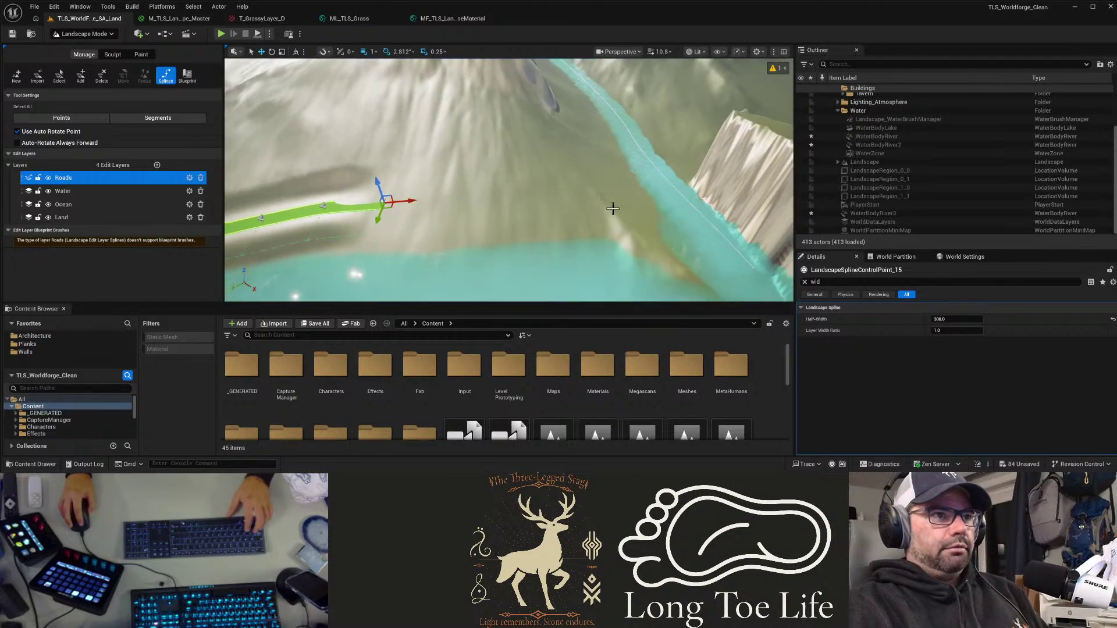
ctrl+click(433, 202)
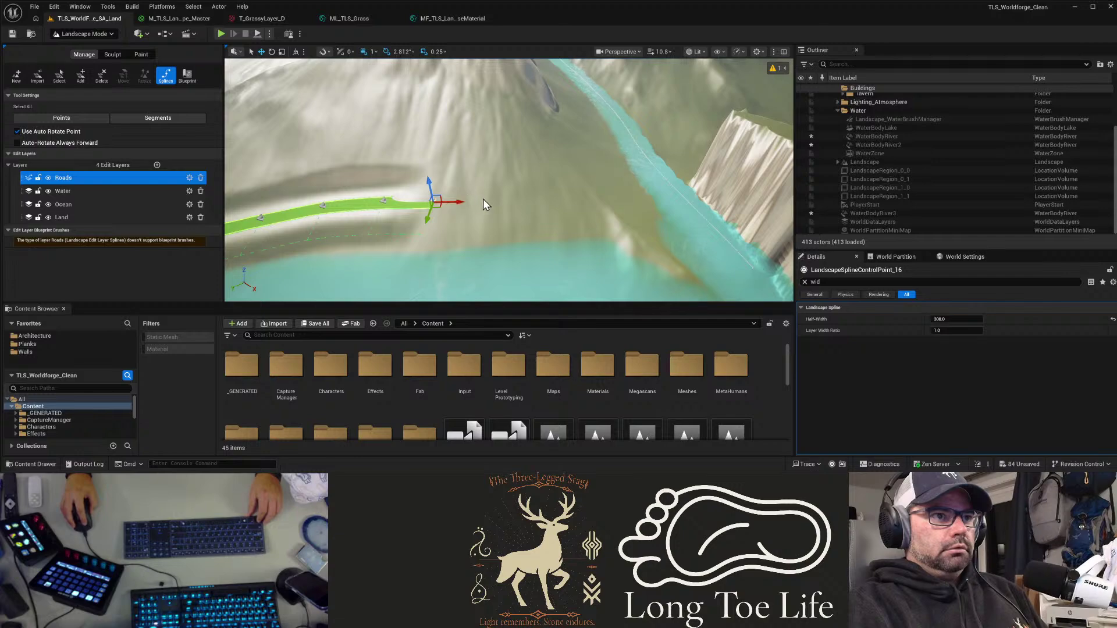
click(483, 197)
click(430, 200)
ctrl+click(481, 202)
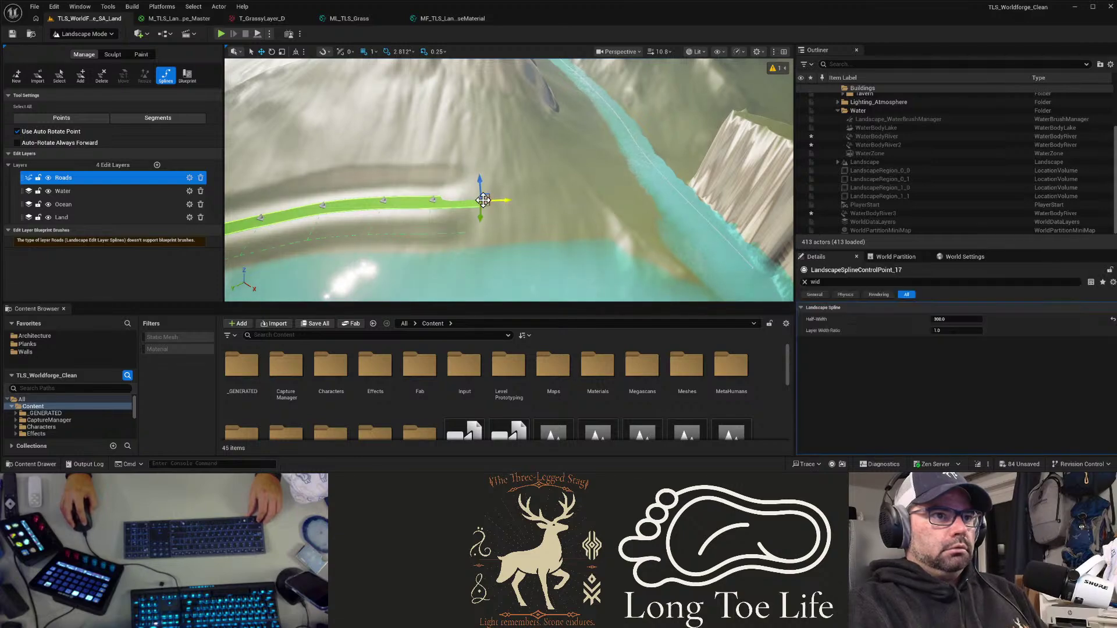
ctrl+click(542, 199)
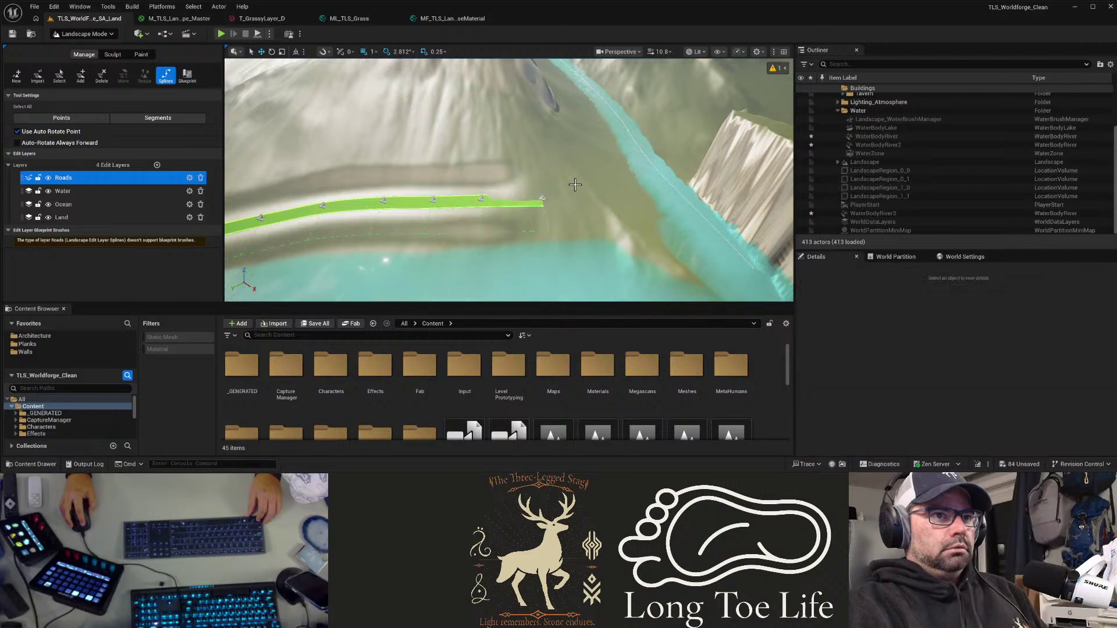
alt+drag(543, 199, 567, 168)
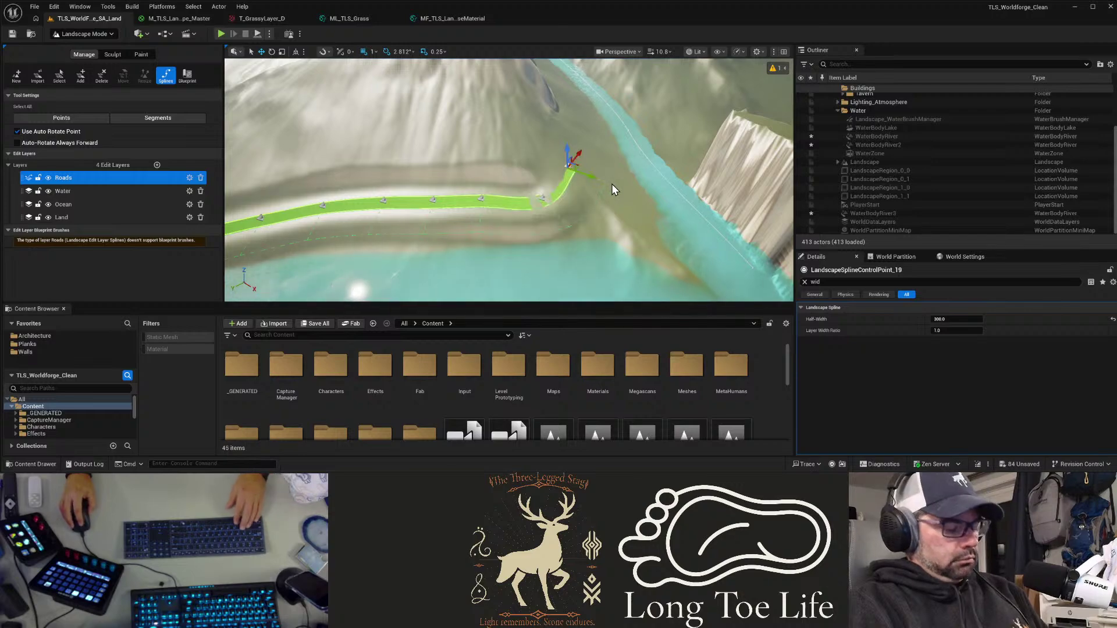
Step: Add a connected control point farther uphill beside the second river and undo the stray unconnected point beyond it
right_drag(612, 183, 561, 187)
key(w)
key(s)
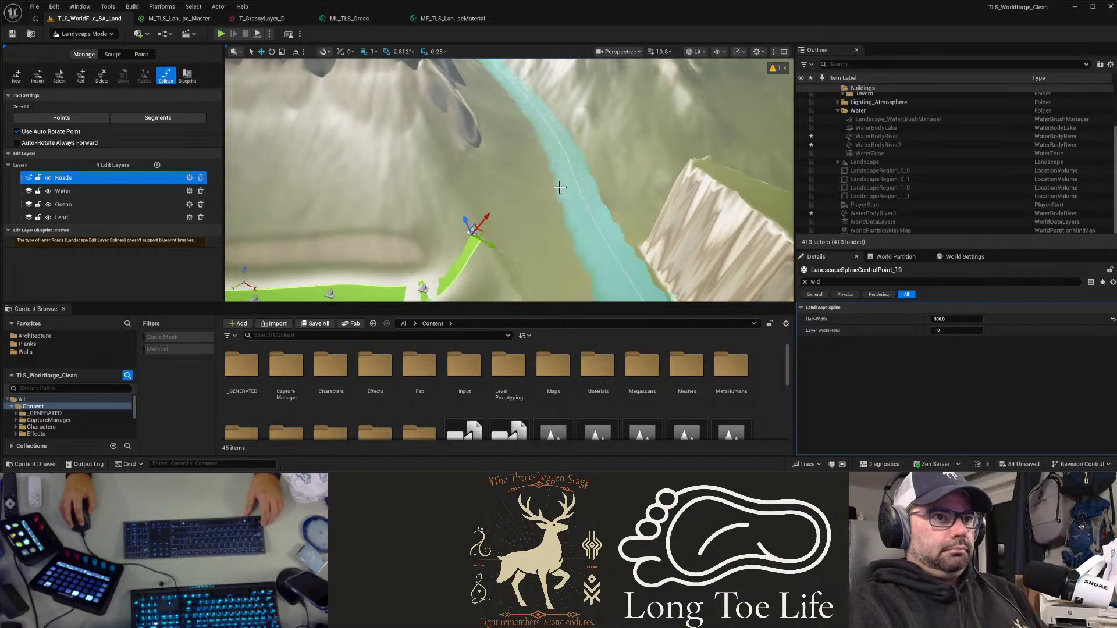
ctrl+click(512, 184)
ctrl+click(532, 177)
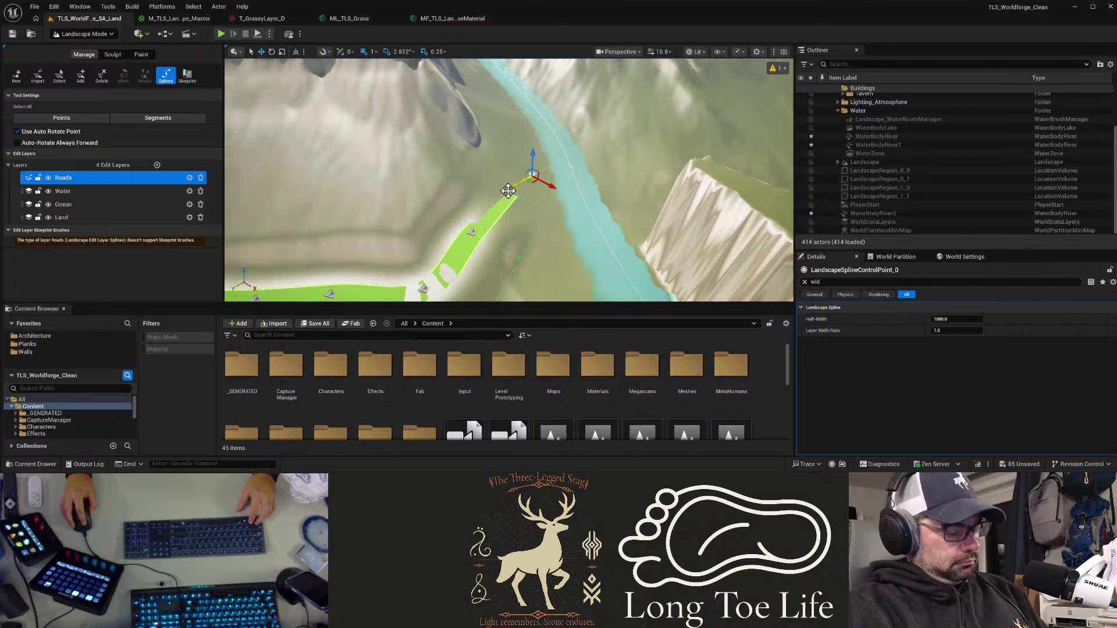
key(ctrl+z)
Step: Add another connected control point close to the second river's bank and shift the preceding point toward the dark rocks
click(507, 192)
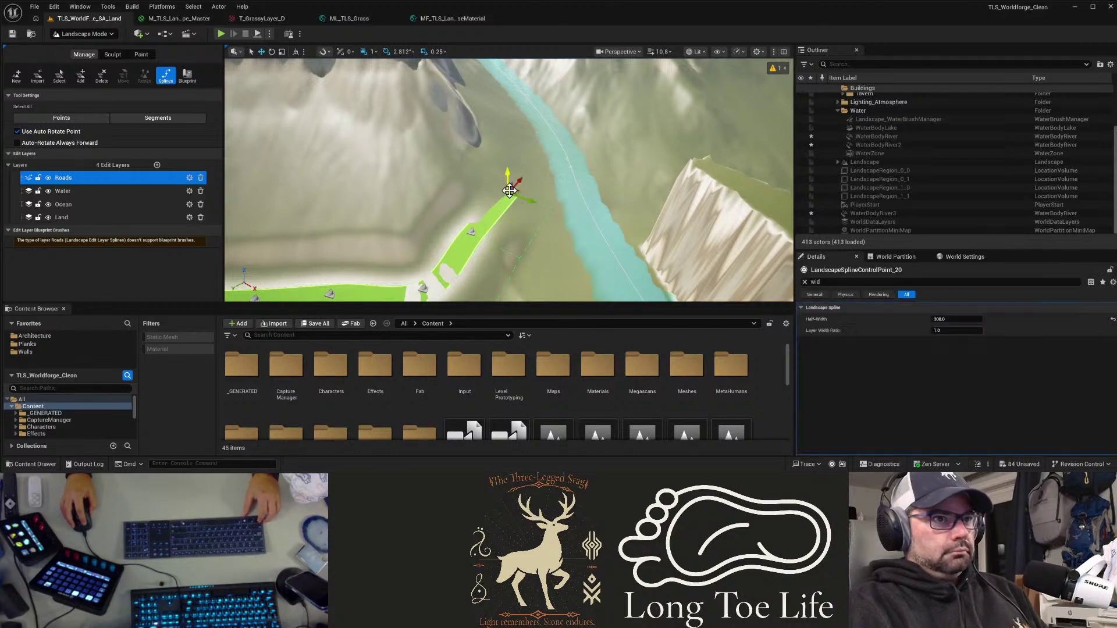
ctrl+click(532, 172)
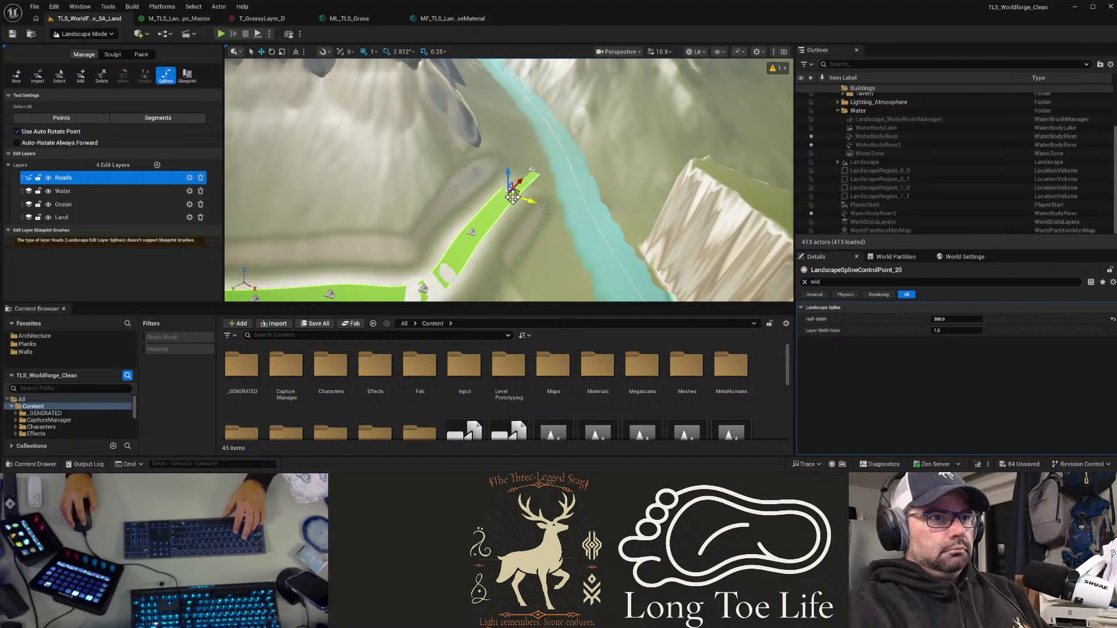
drag(527, 201, 516, 199)
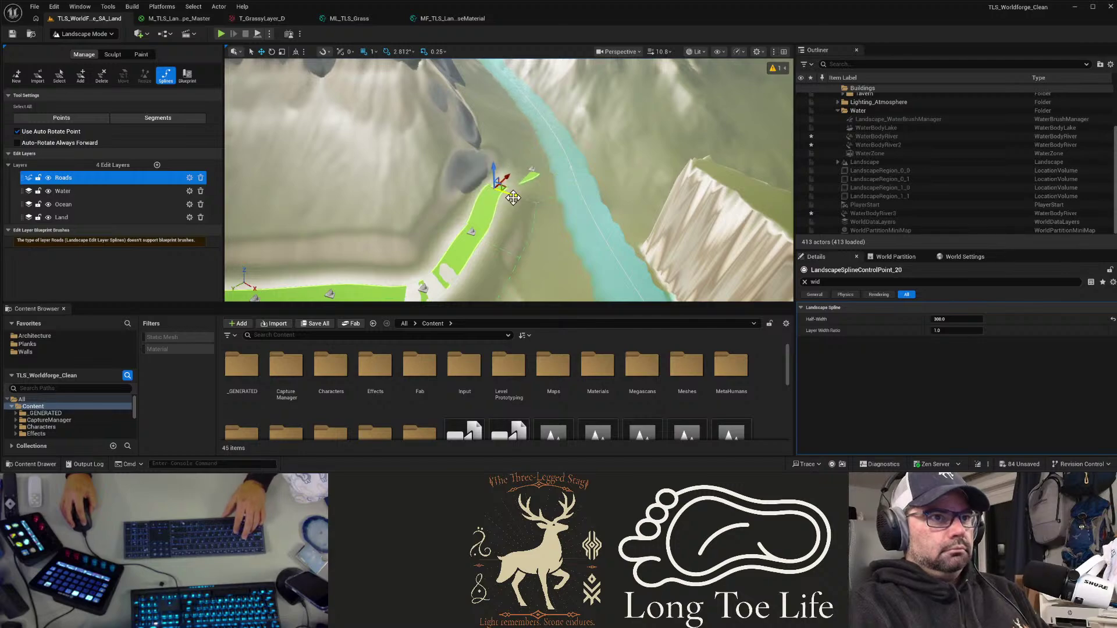
Step: Rotate the road's last two control points beside the second river to smooth the bend below the dark rocks
key(e)
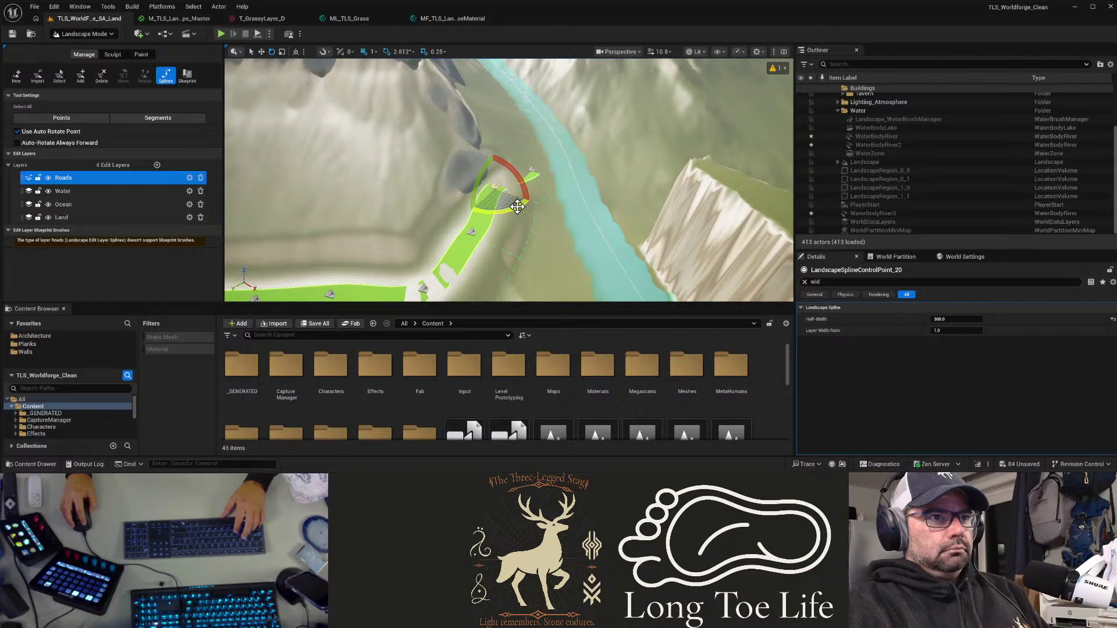
drag(518, 203, 509, 209)
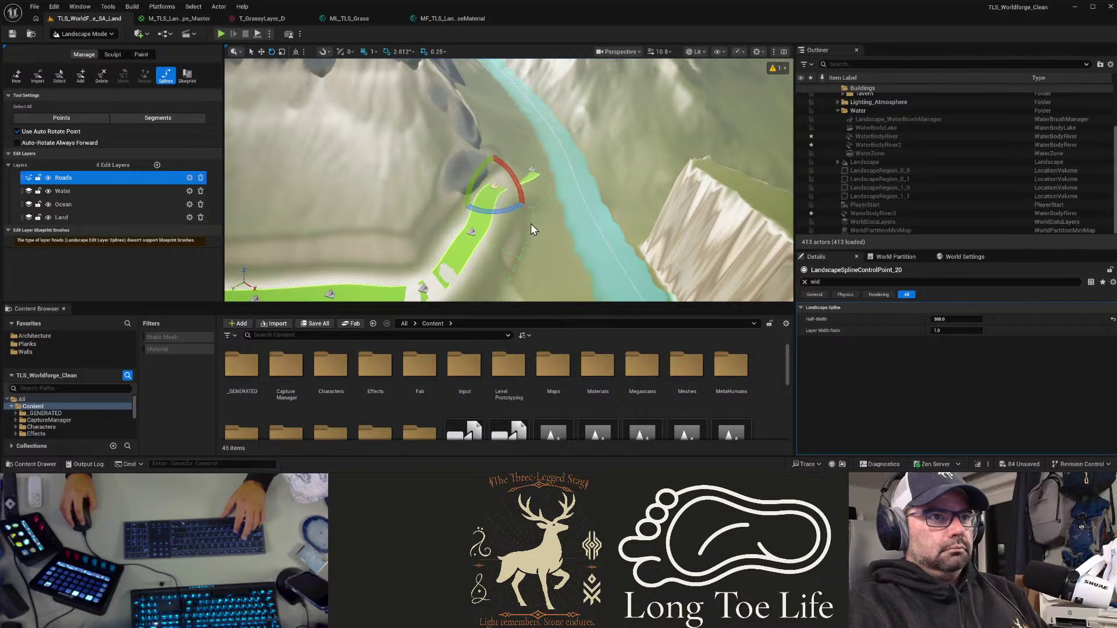
key(w)
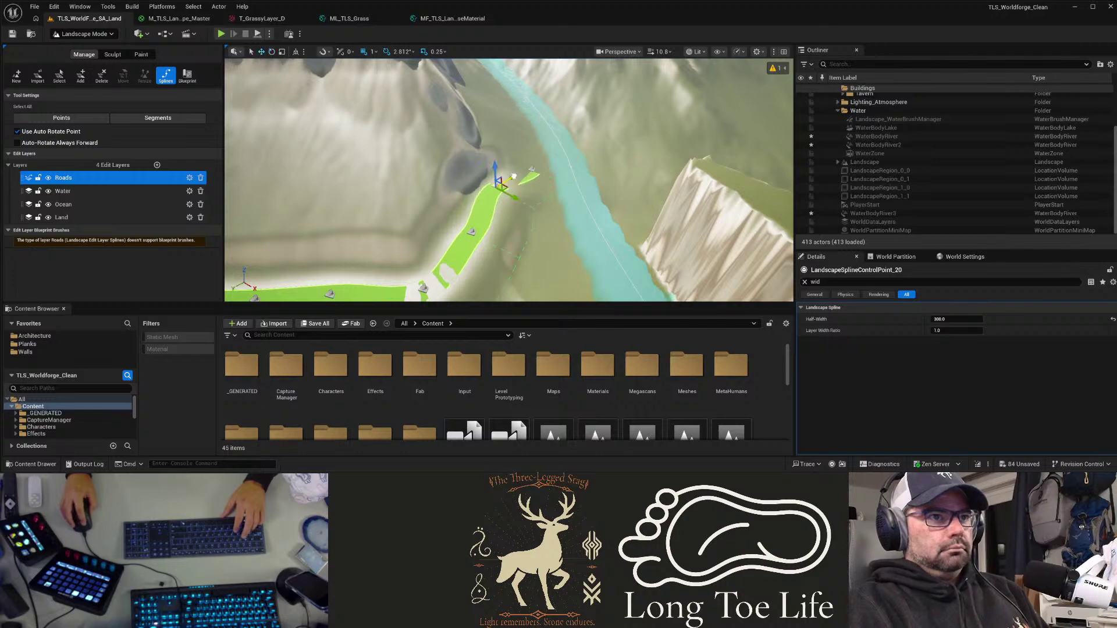
click(534, 169)
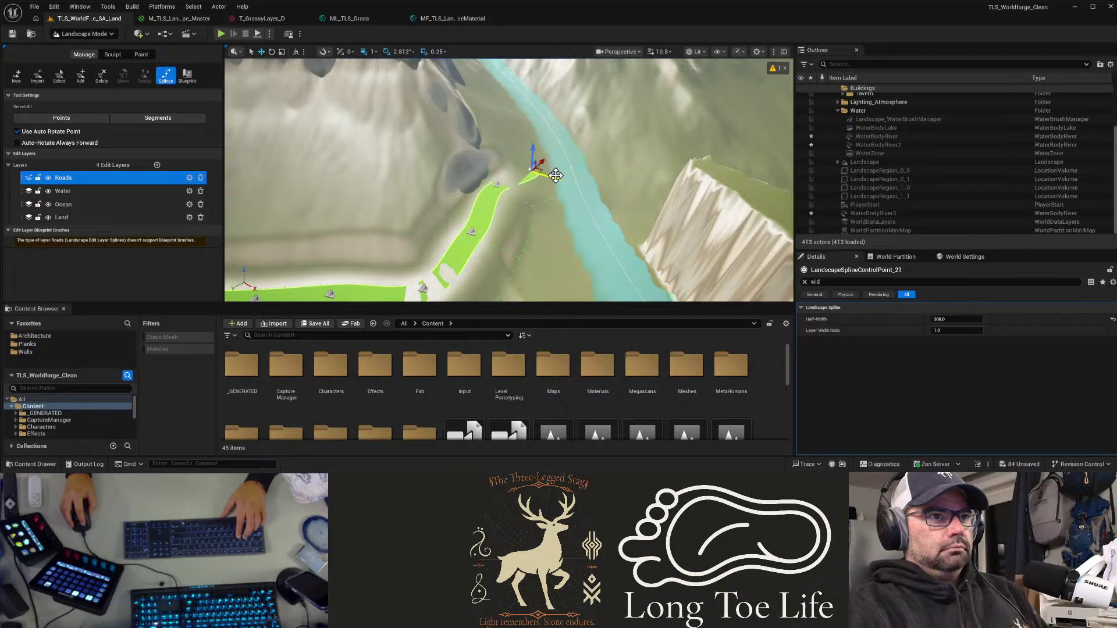
key(e)
drag(551, 191, 517, 211)
key(w)
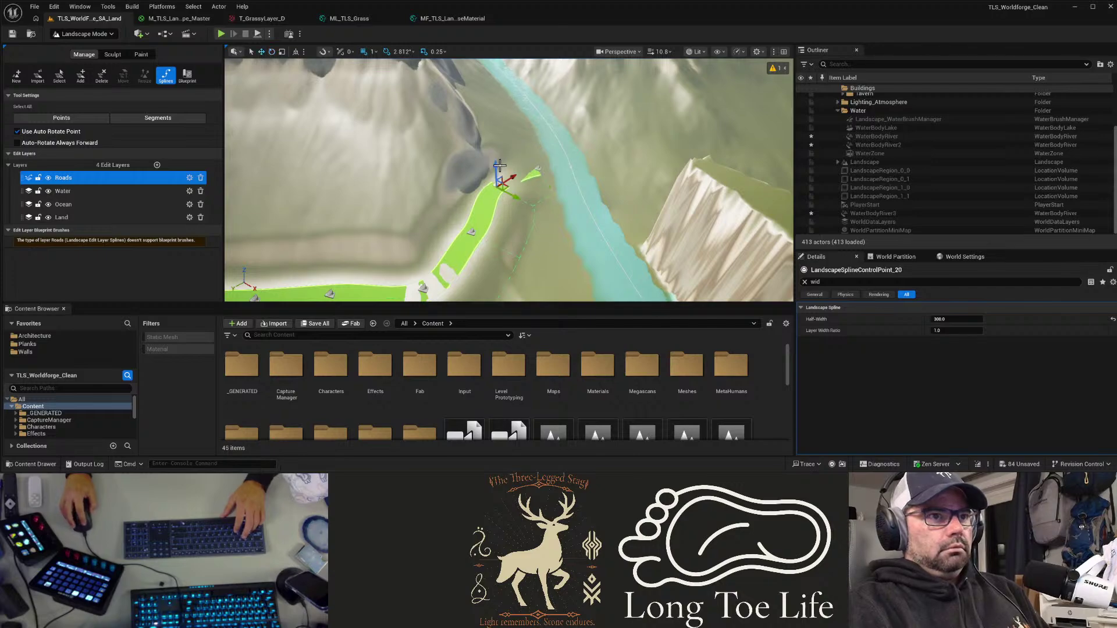
Step: Start a separate road spline with three connected control points on the far bank of the second river
right_drag(539, 207, 500, 212)
click(500, 212)
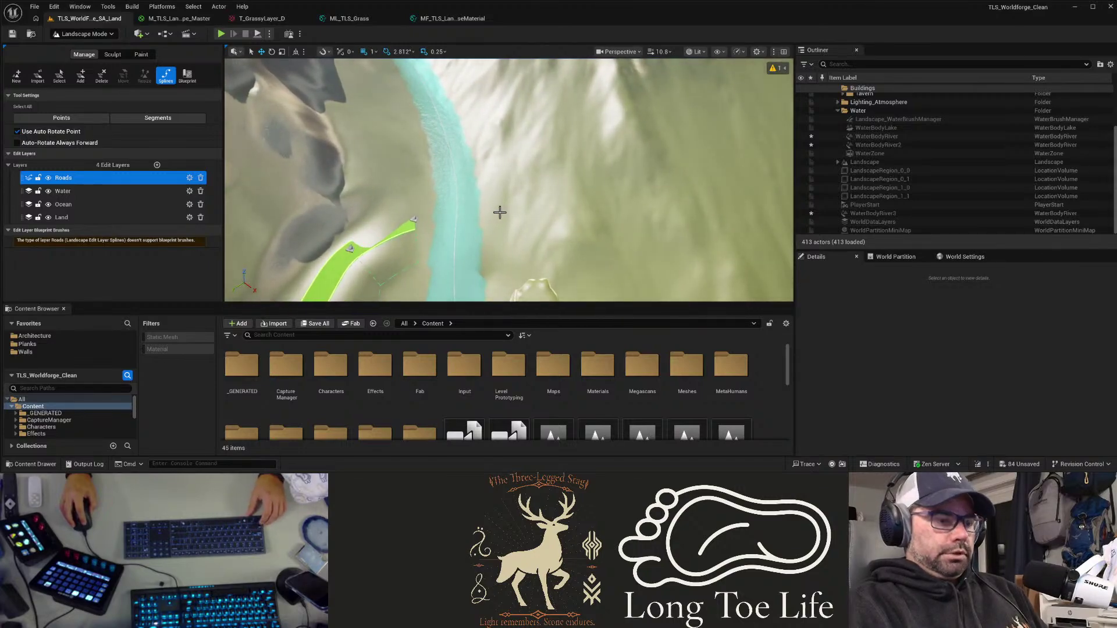
ctrl+click(500, 212)
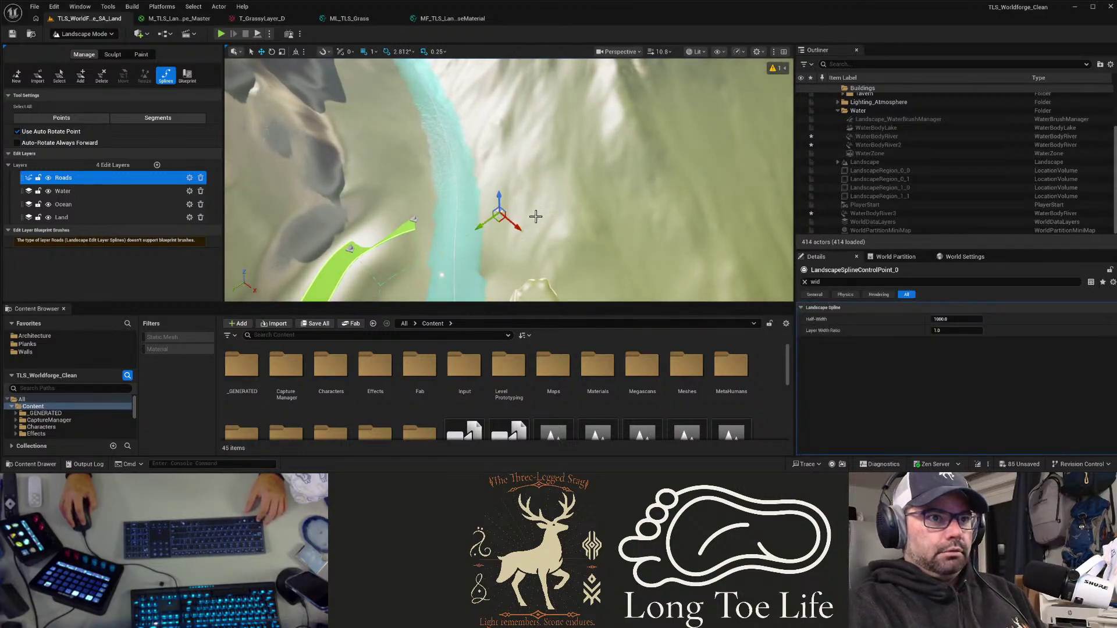
right_drag(535, 217, 482, 194)
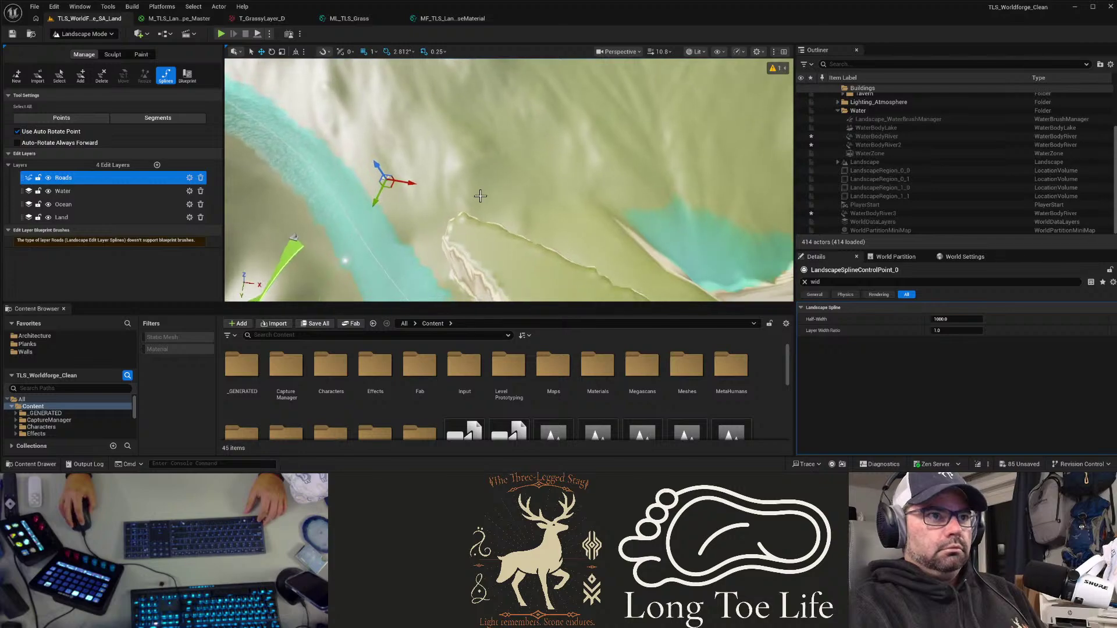
ctrl+click(433, 162)
ctrl+click(476, 168)
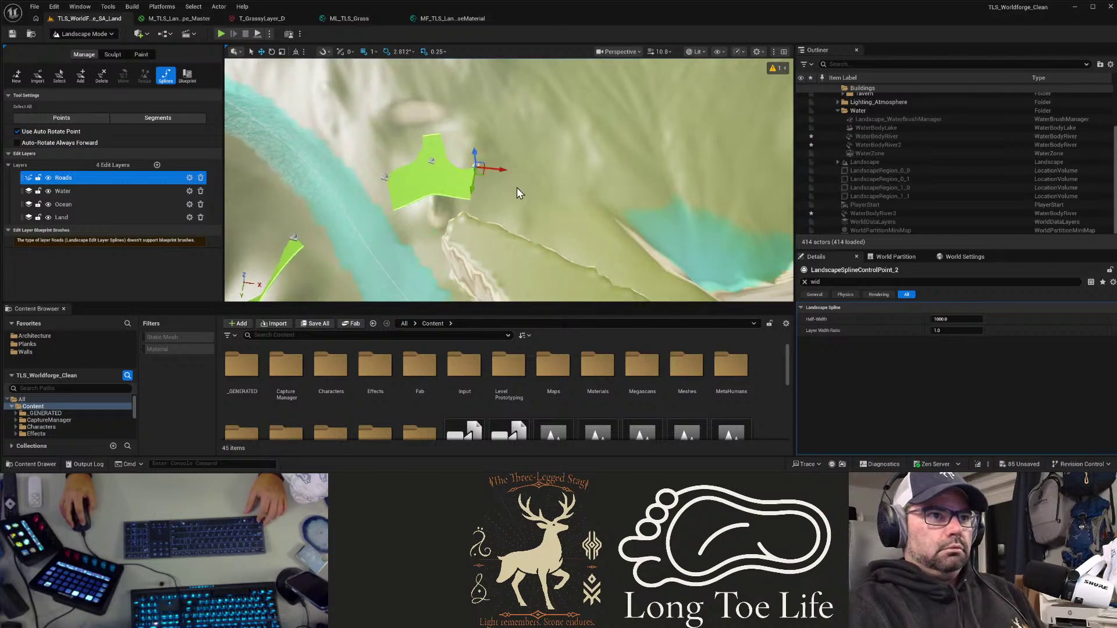
Step: Set the half width of all three control points on the new far-bank road to 300
click(531, 196)
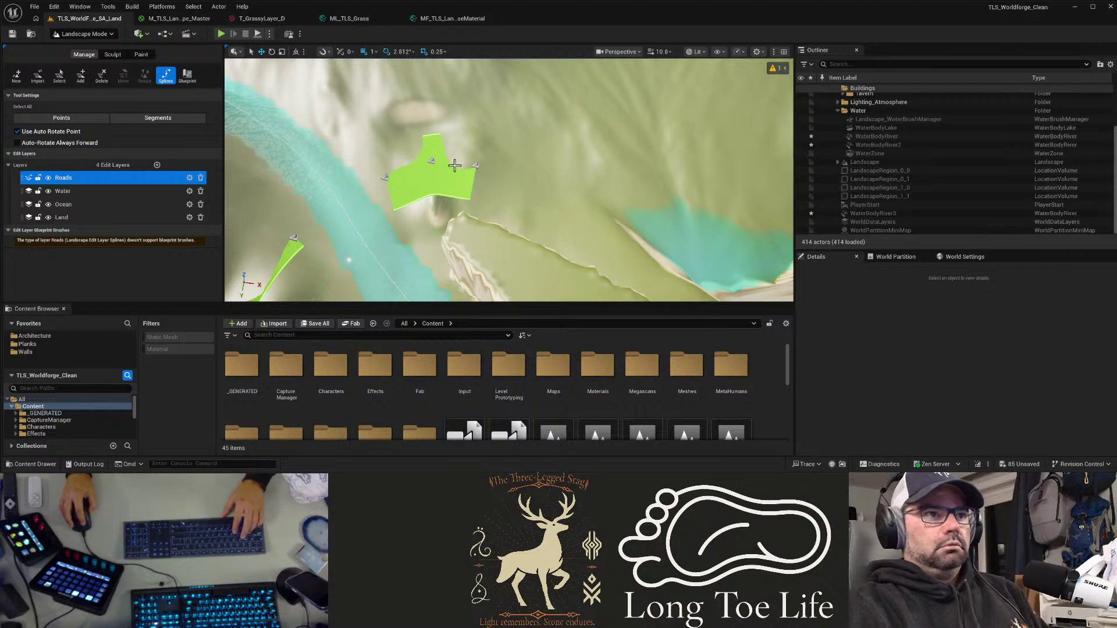
click(434, 161)
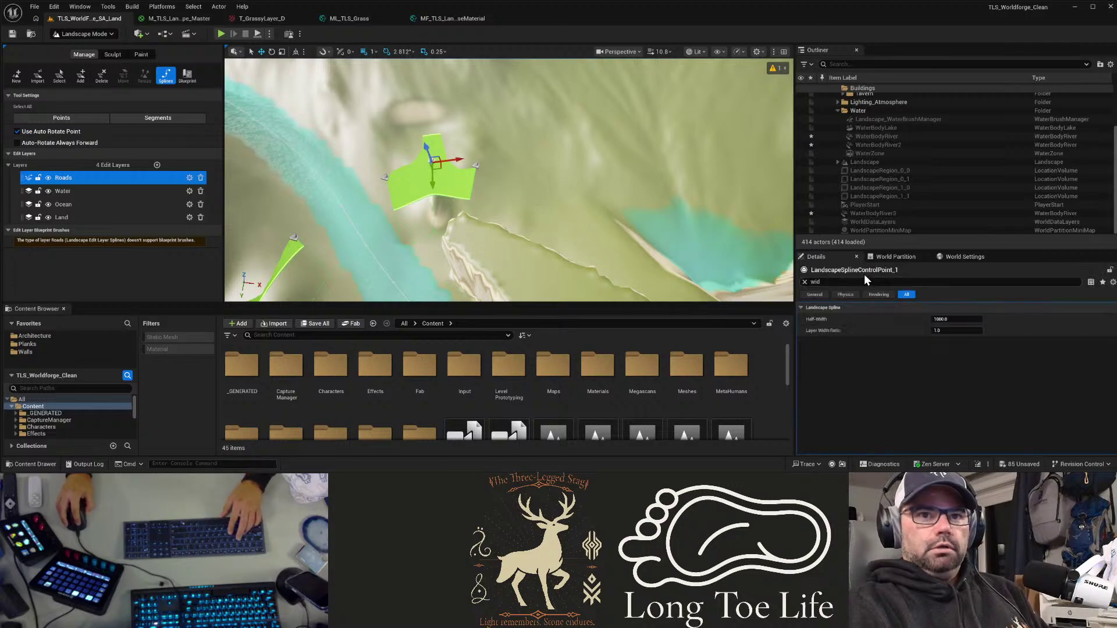
click(805, 282)
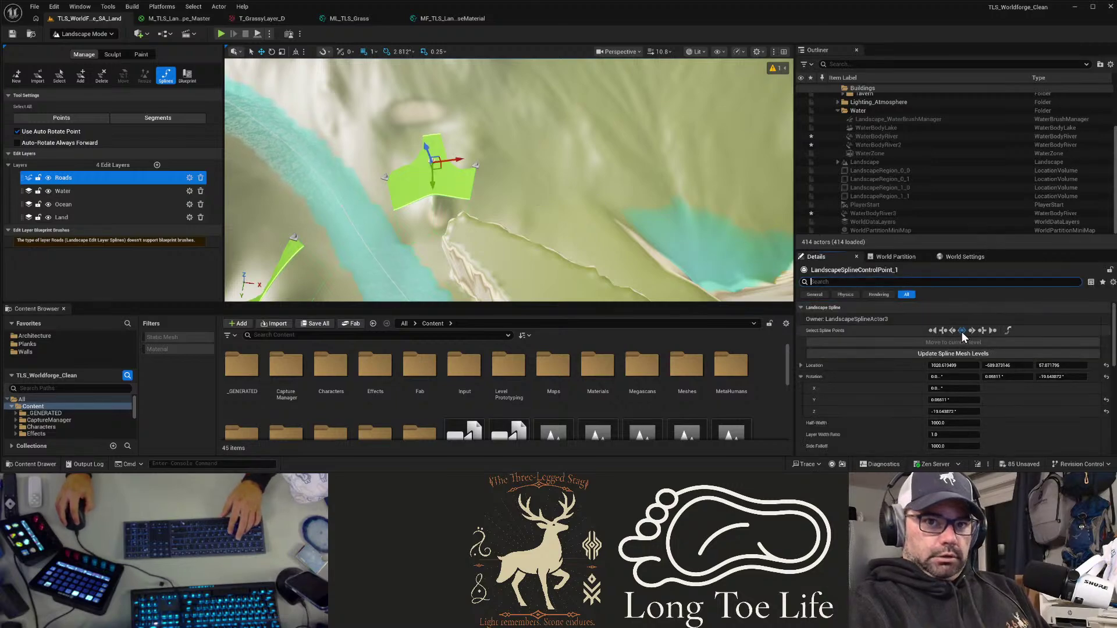
click(961, 331)
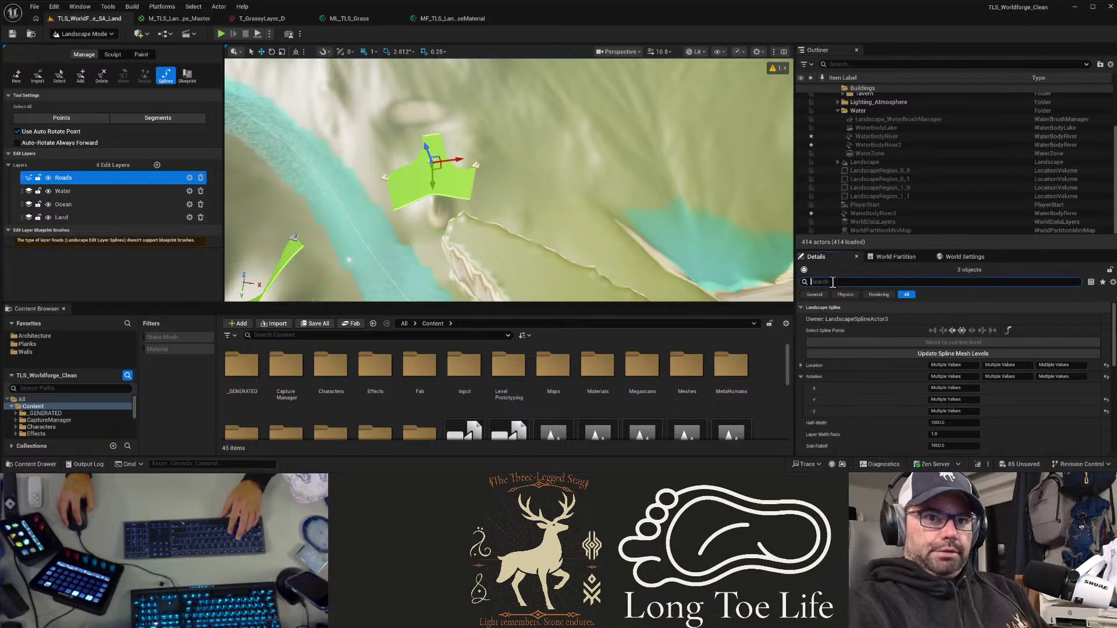
text(wid)
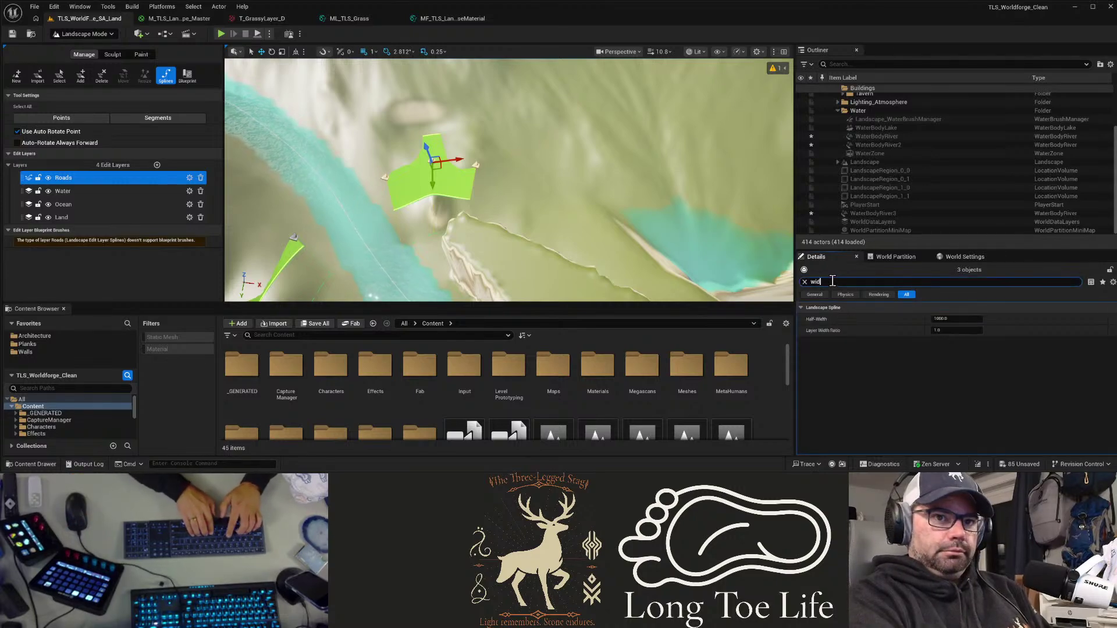
text(th)
click(949, 318)
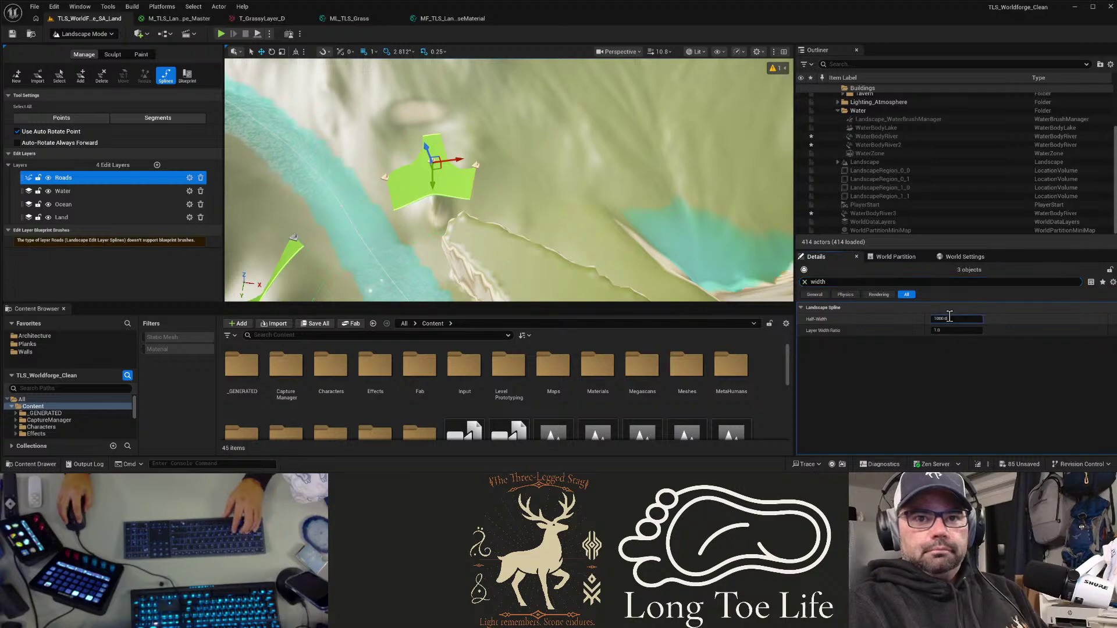
text(250)
key(Tab)
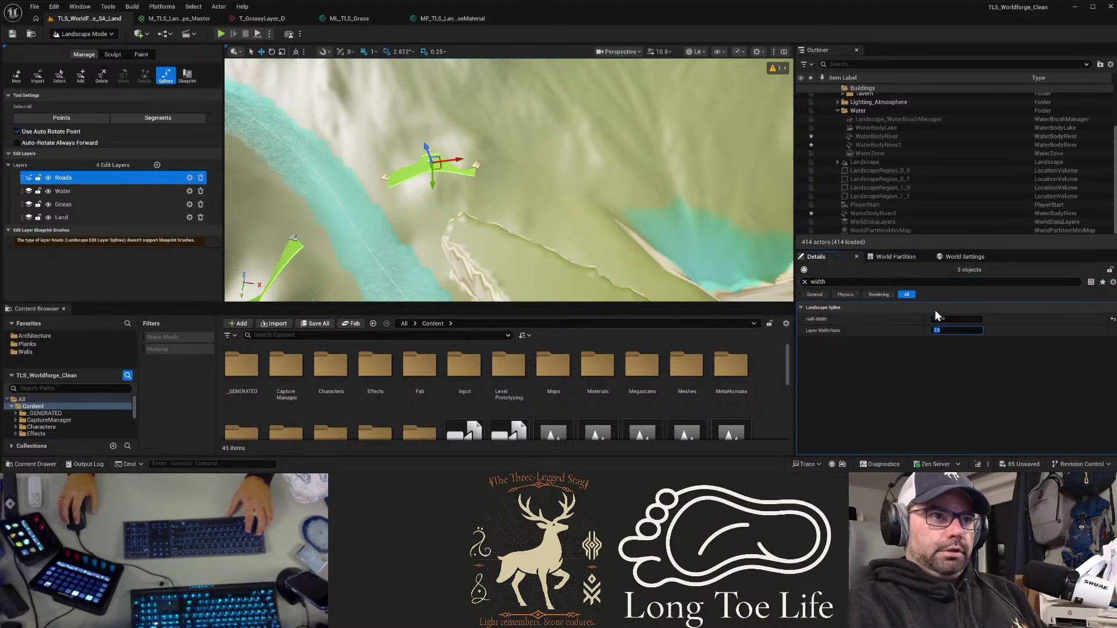
Step: Extend the far-bank road from its end with two connected control points curving around the cliff plateau
click(475, 166)
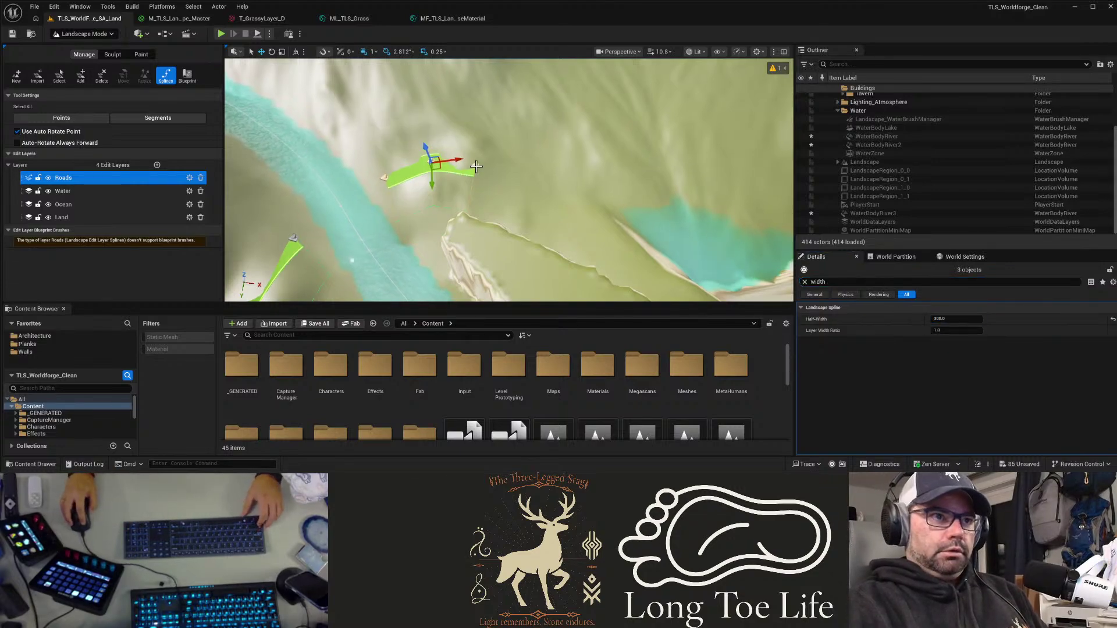
click(480, 169)
click(475, 166)
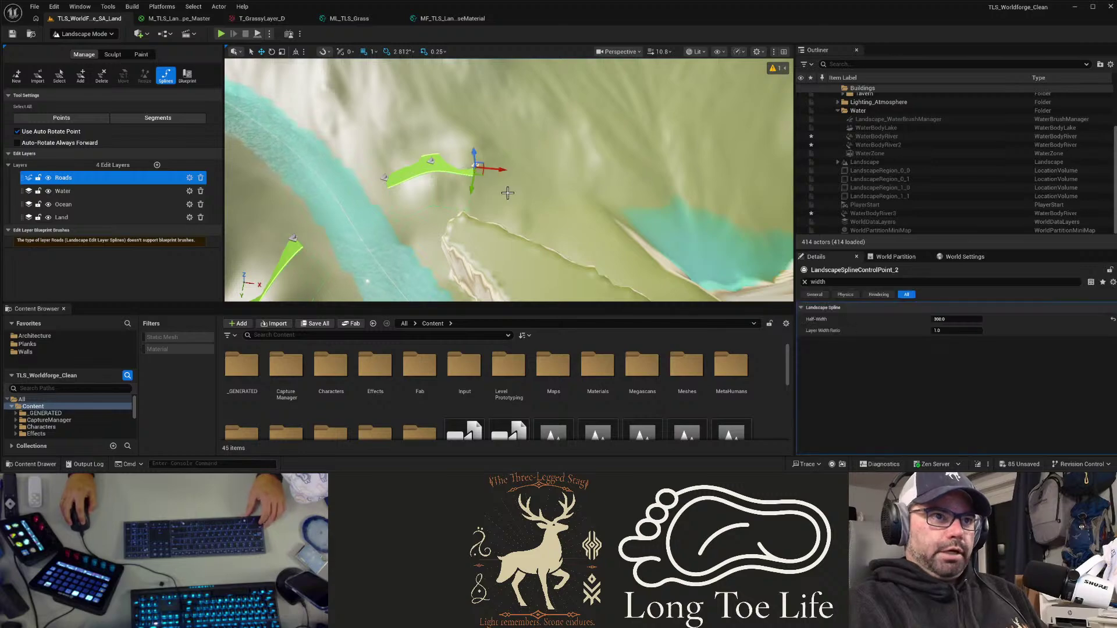
ctrl+click(510, 189)
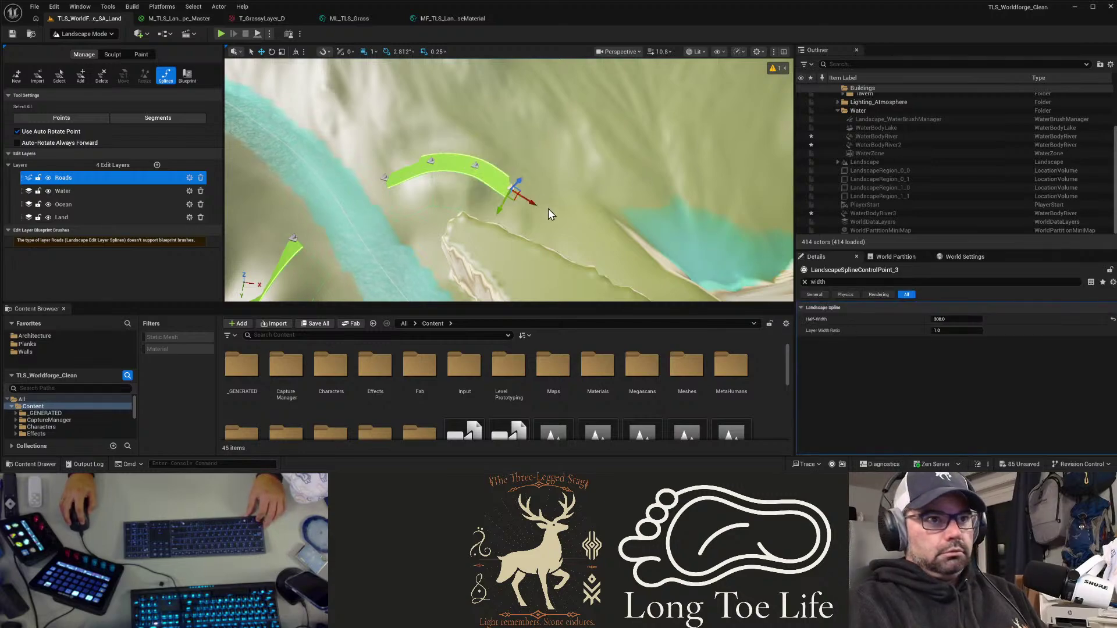
click(553, 213)
click(511, 188)
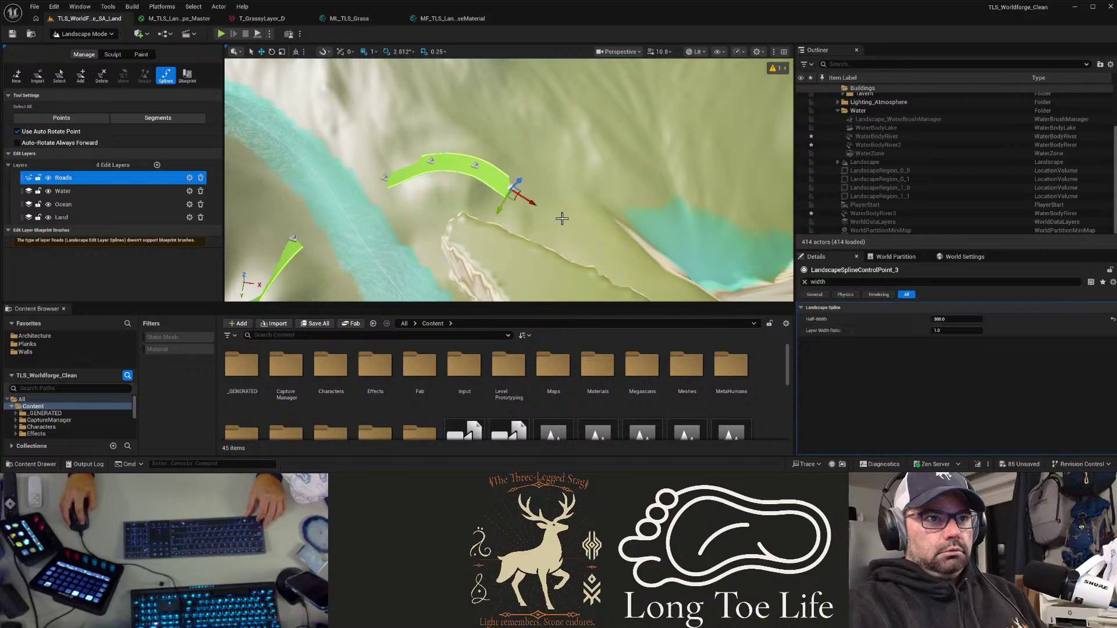
ctrl+click(558, 221)
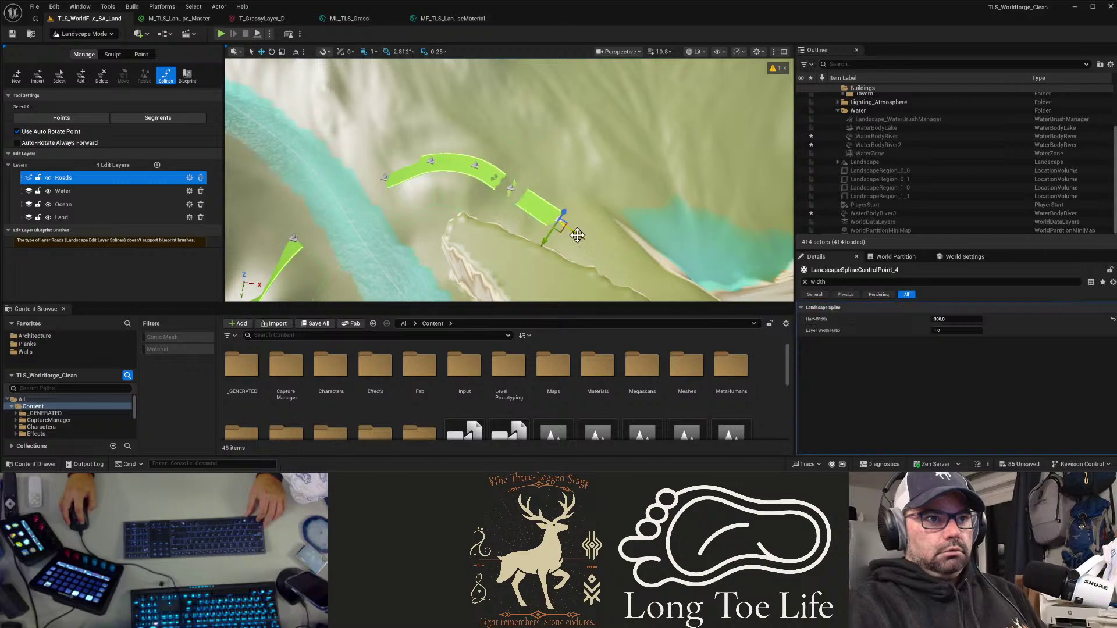
Step: Continue the far-bank road with three connected control points below the dark cliff, undoing the stray unconnected point beyond them
ctrl+click(615, 260)
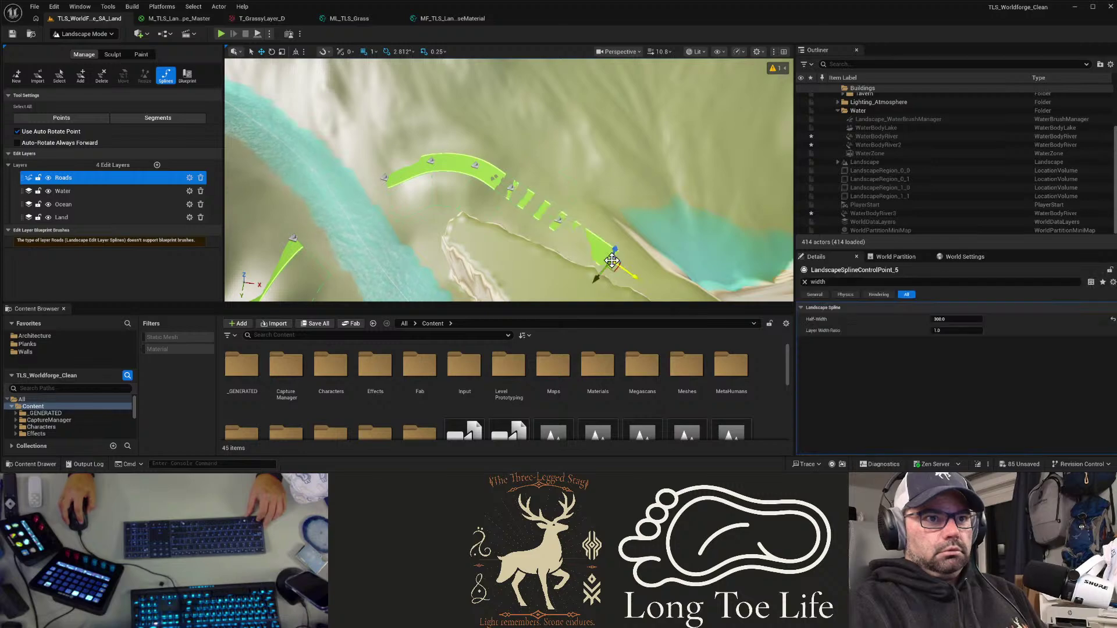
right_drag(596, 203, 579, 219)
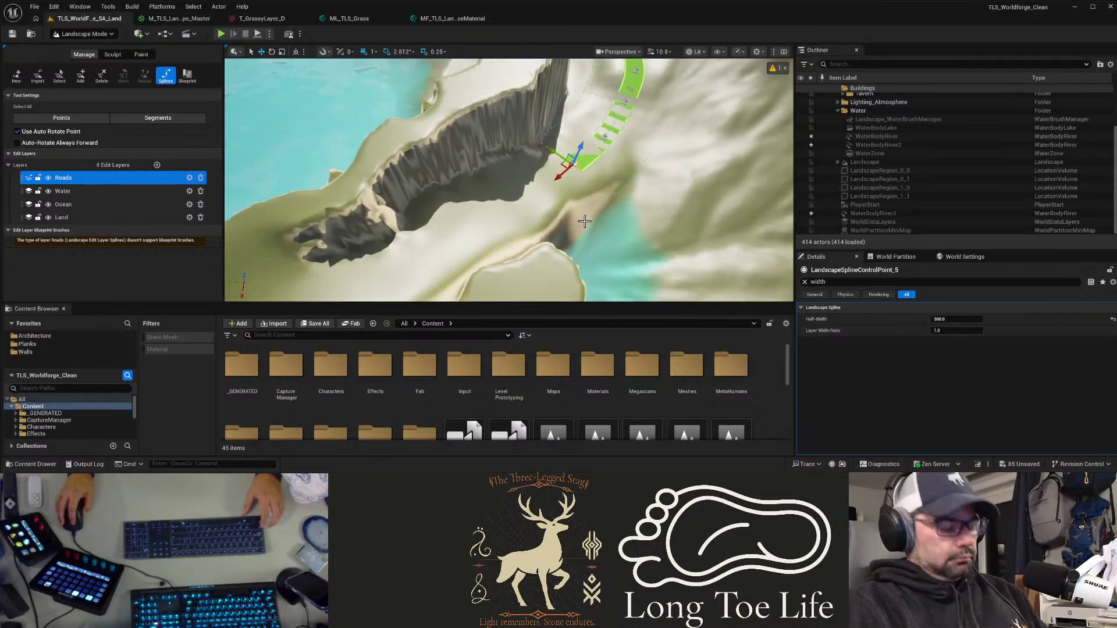
ctrl+click(527, 194)
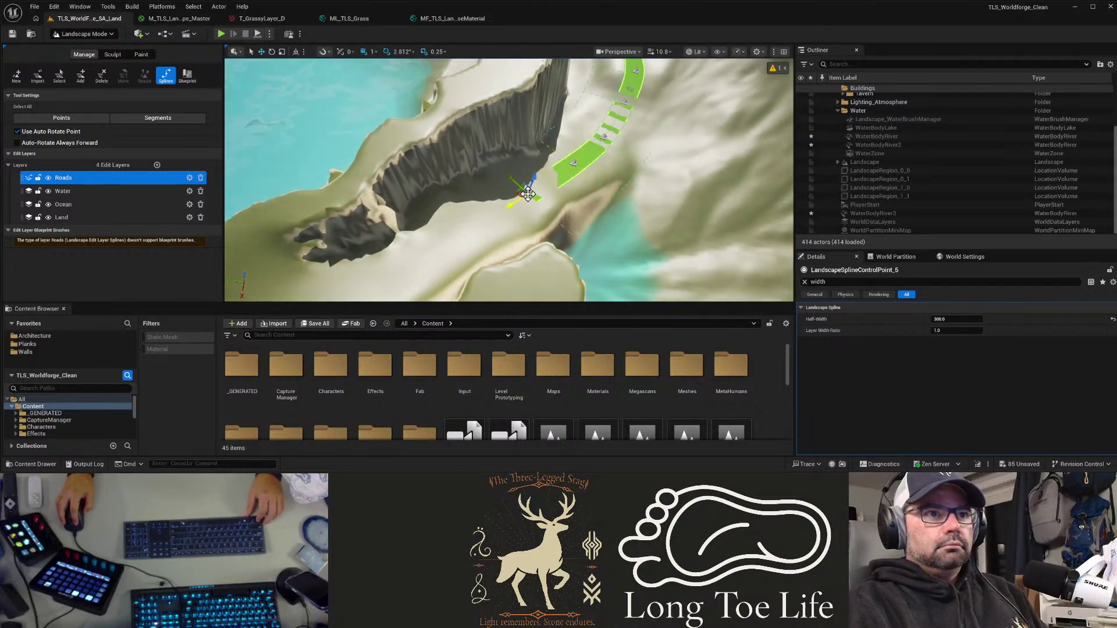
ctrl+click(469, 221)
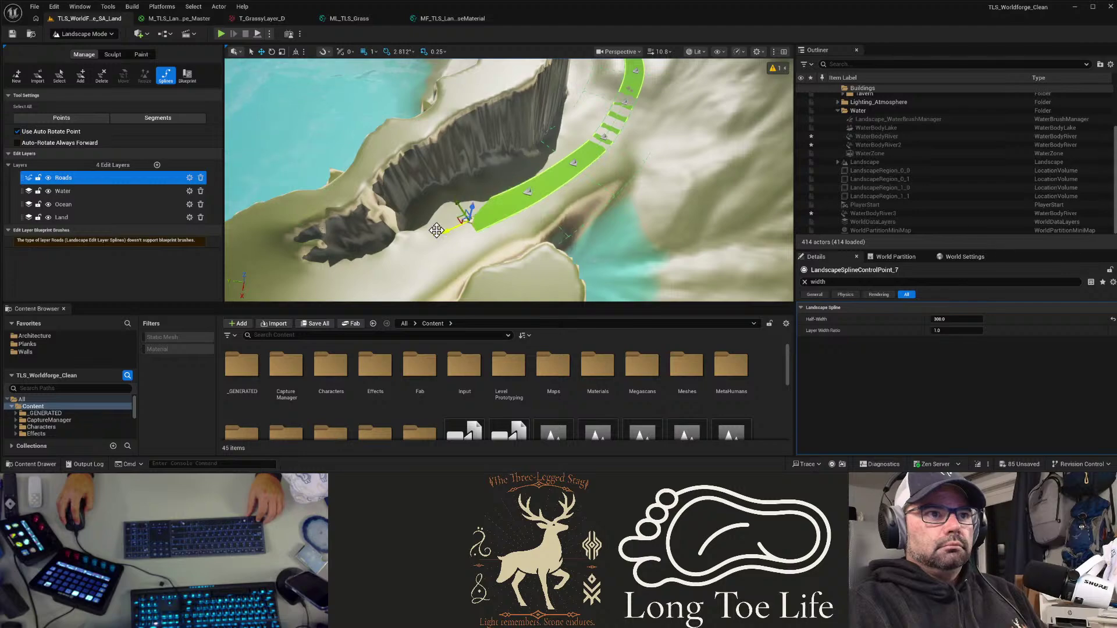
click(410, 255)
ctrl+click(410, 254)
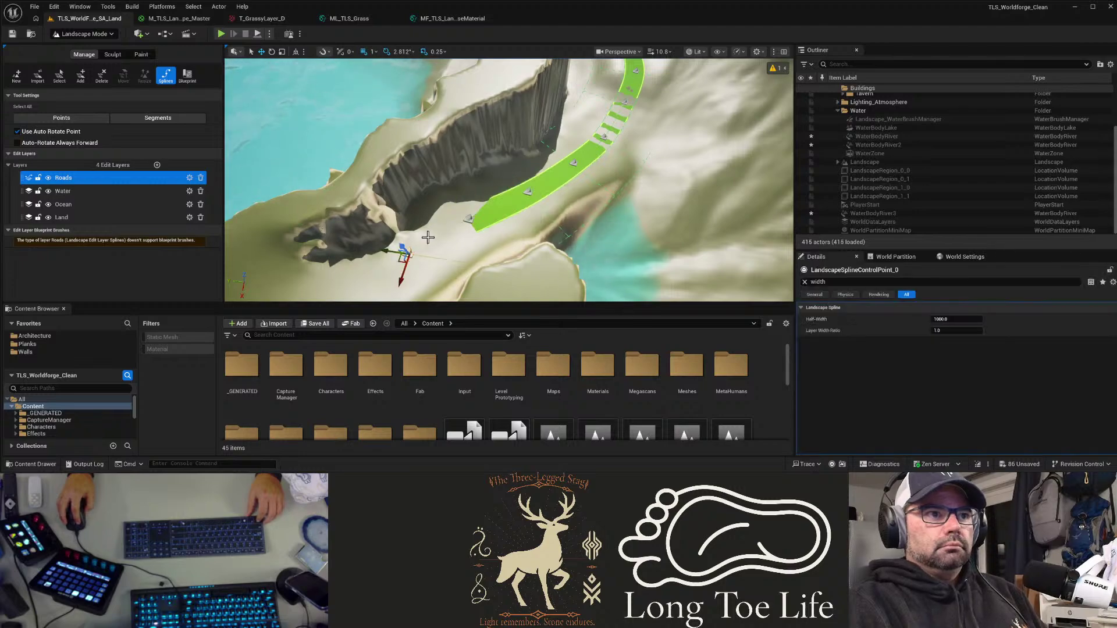
key(ctrl+z)
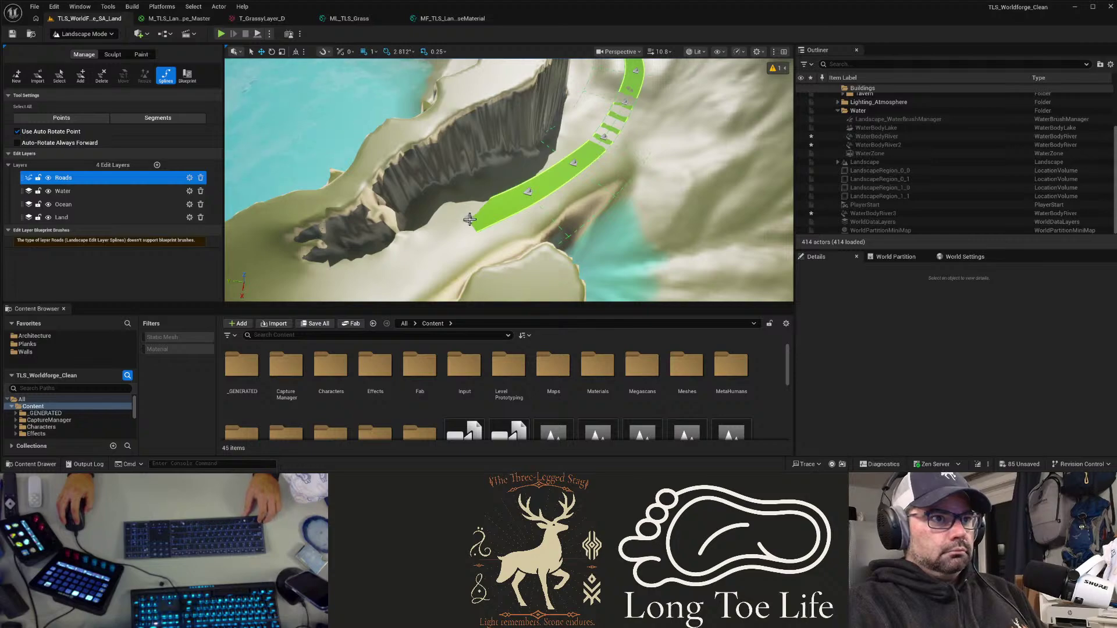
click(470, 219)
Step: Delete the last three control points of the far-bank road below the dark cliff
right_drag(470, 219, 373, 122)
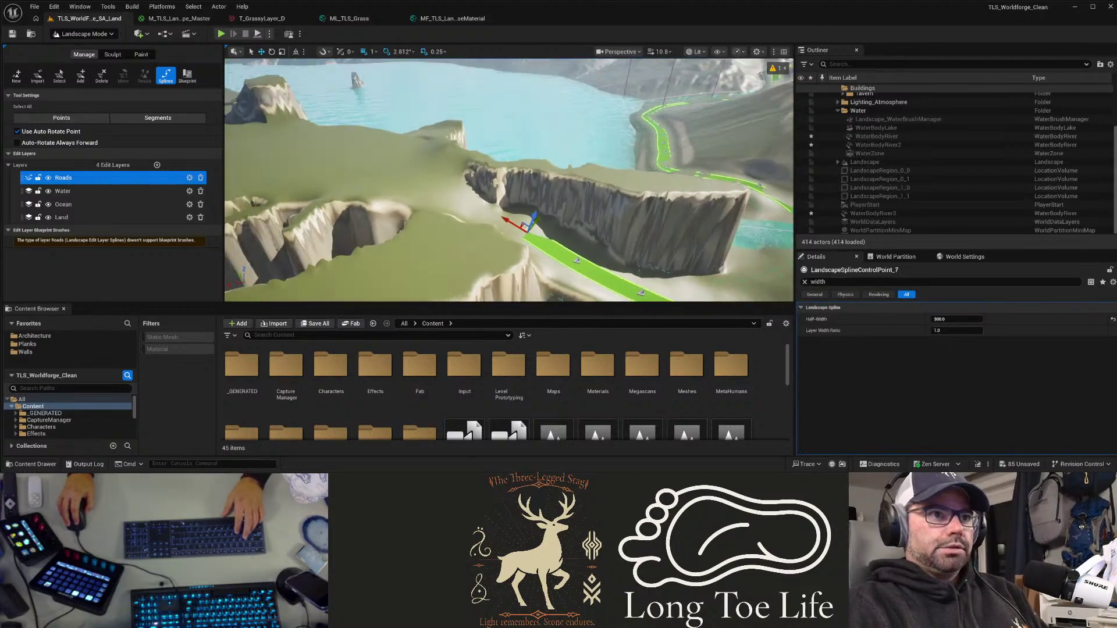
right_drag(372, 227, 456, 250)
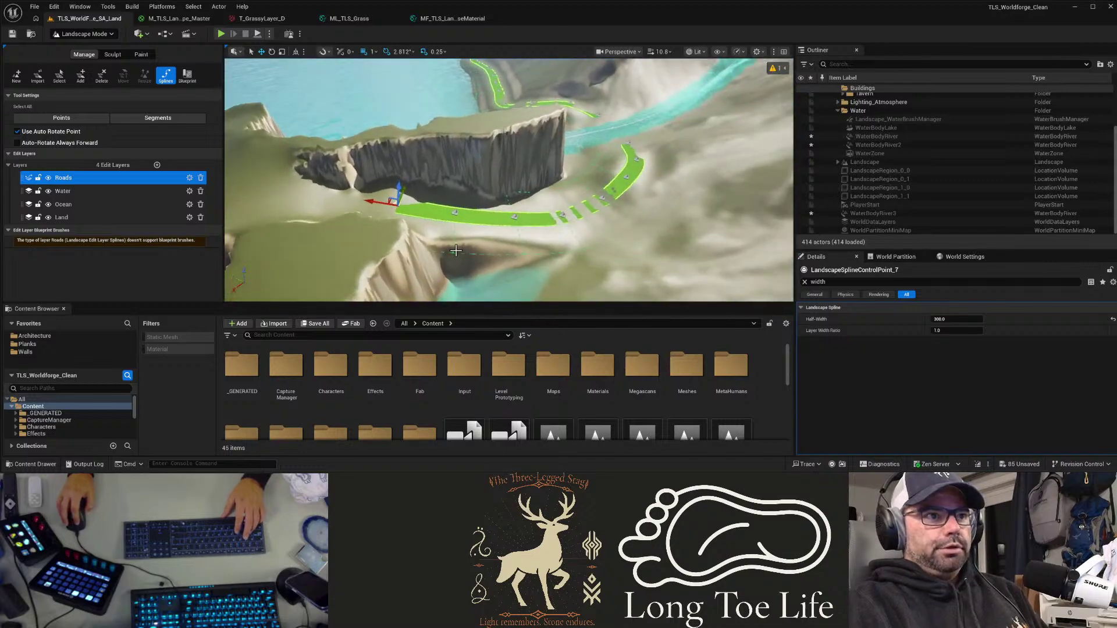
click(455, 214)
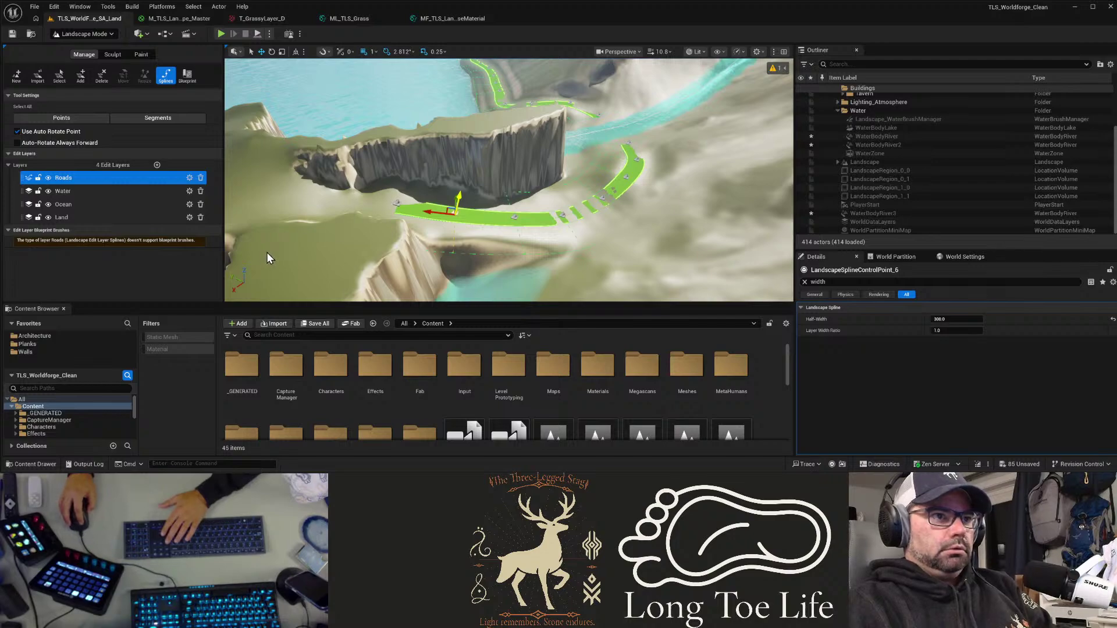
click(323, 256)
click(397, 203)
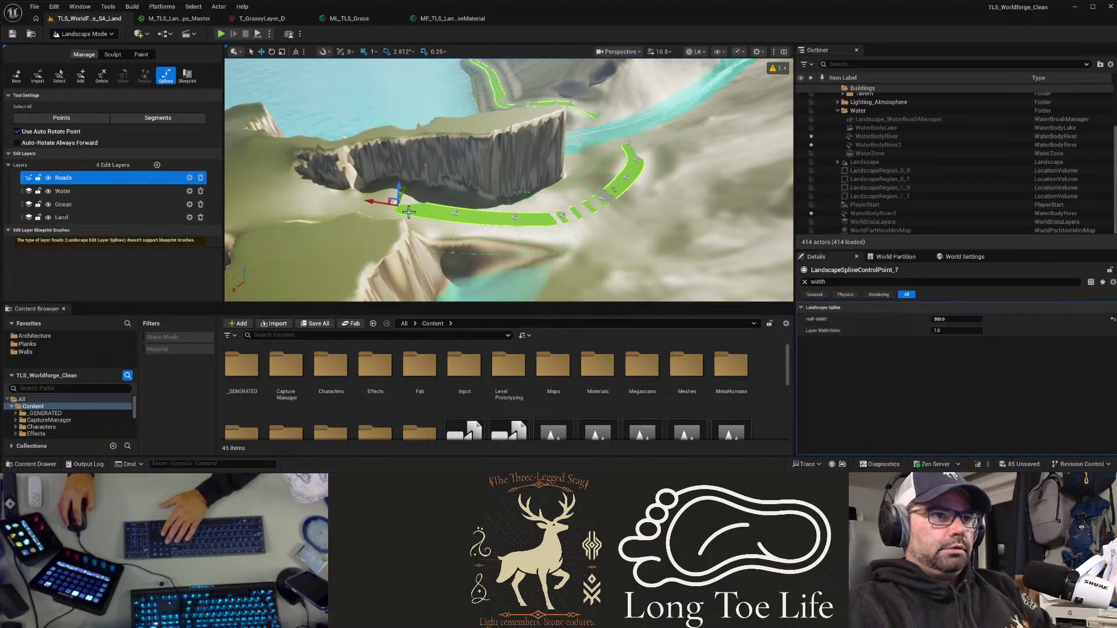
key(Delete)
click(456, 213)
key(Delete)
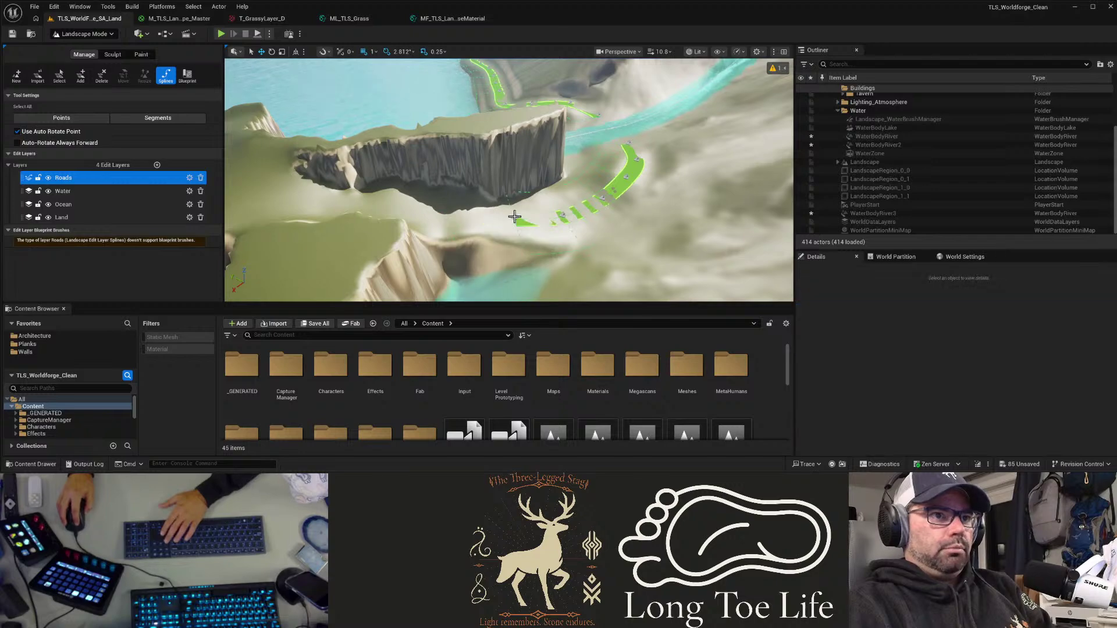
click(514, 217)
key(Delete)
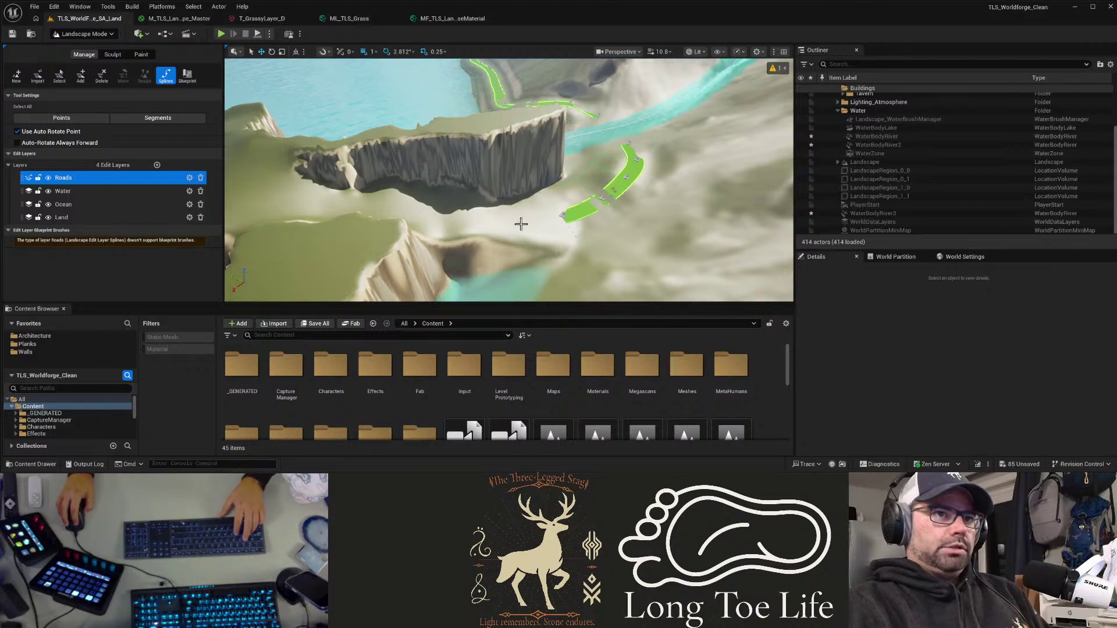
key(w)
right_drag(521, 225, 500, 196)
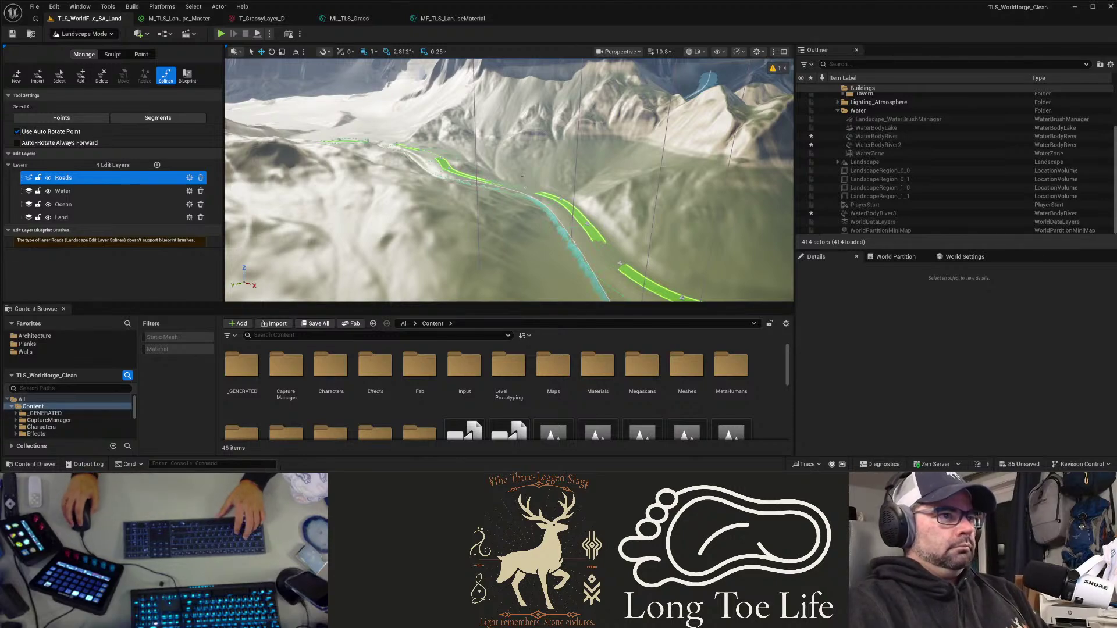
right_drag(512, 206, 511, 206)
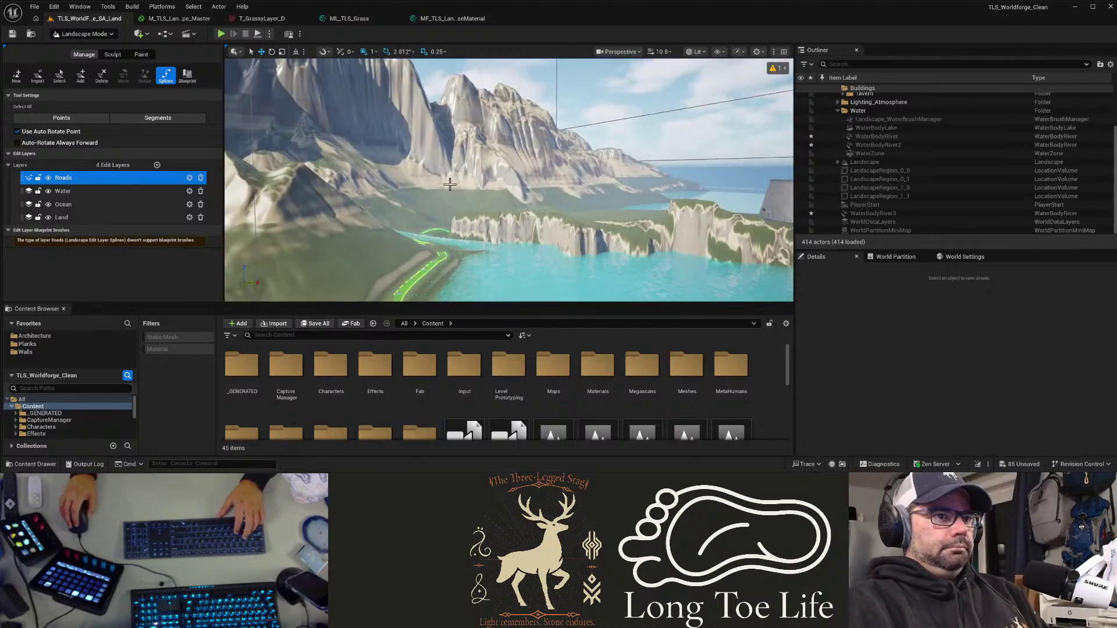
Step: Select all connected segments of the road starting beside the white cube and examine their landscape deformation settings
right_drag(450, 185, 233, 270)
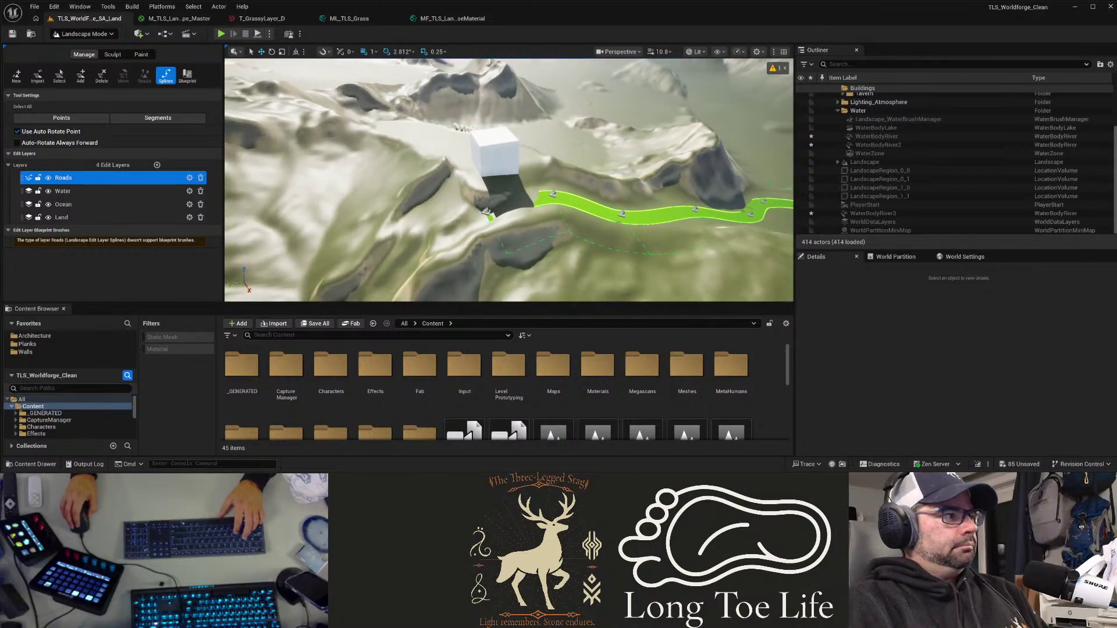
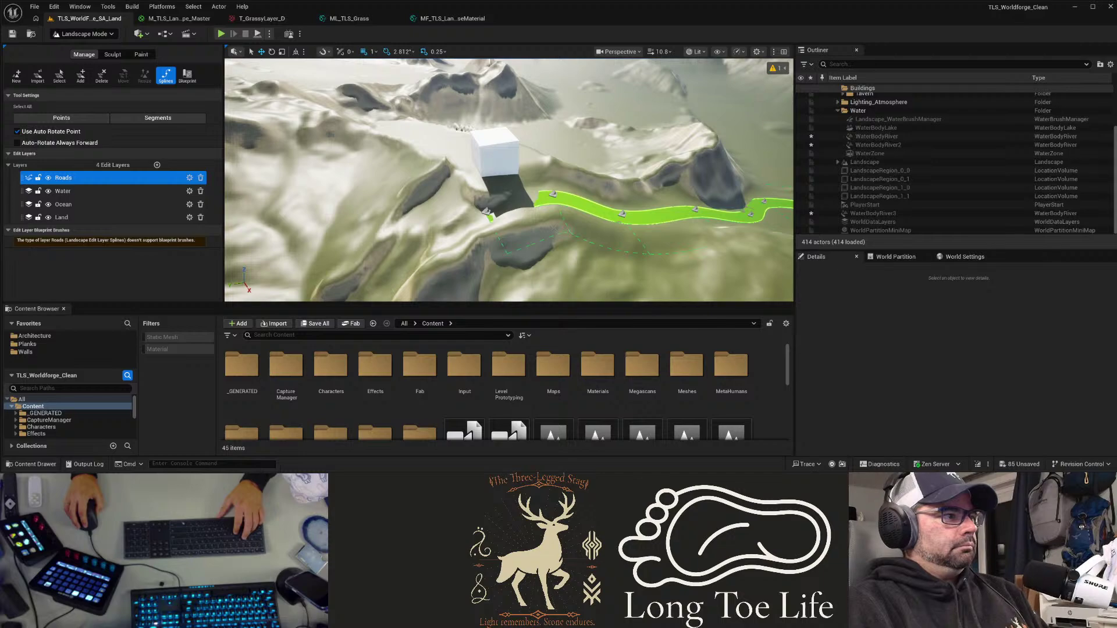
click(552, 195)
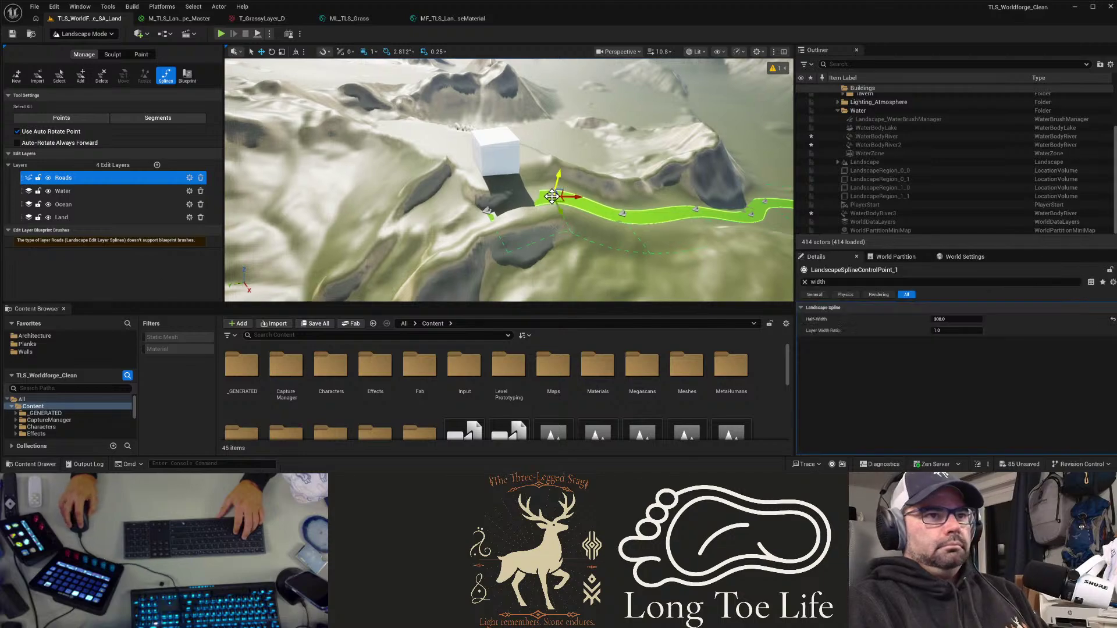
click(804, 282)
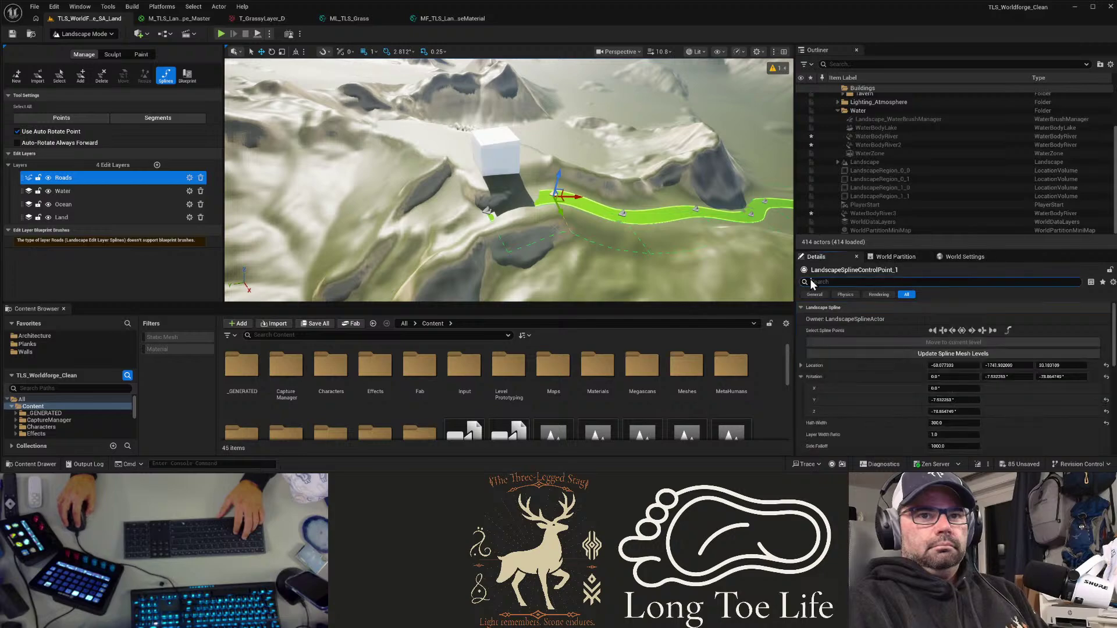
click(961, 330)
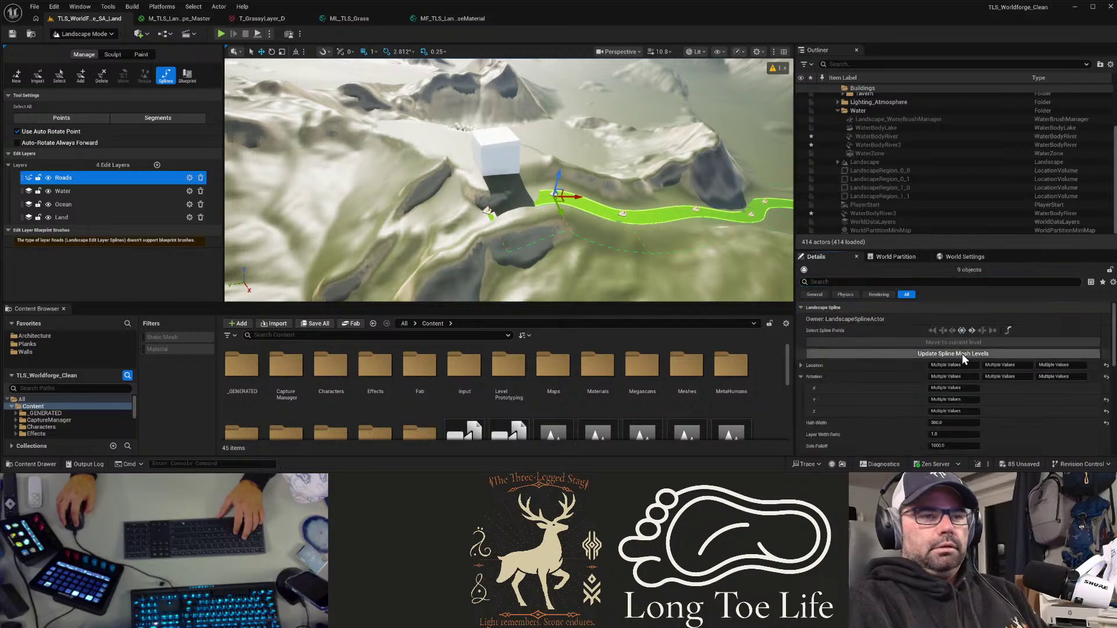
key(ctrl+a)
mouse_move(508, 180)
right_down()
mouse_move(593, 189)
mouse_move(617, 166)
mouse_move(596, 180)
mouse_move(522, 180)
right_up()
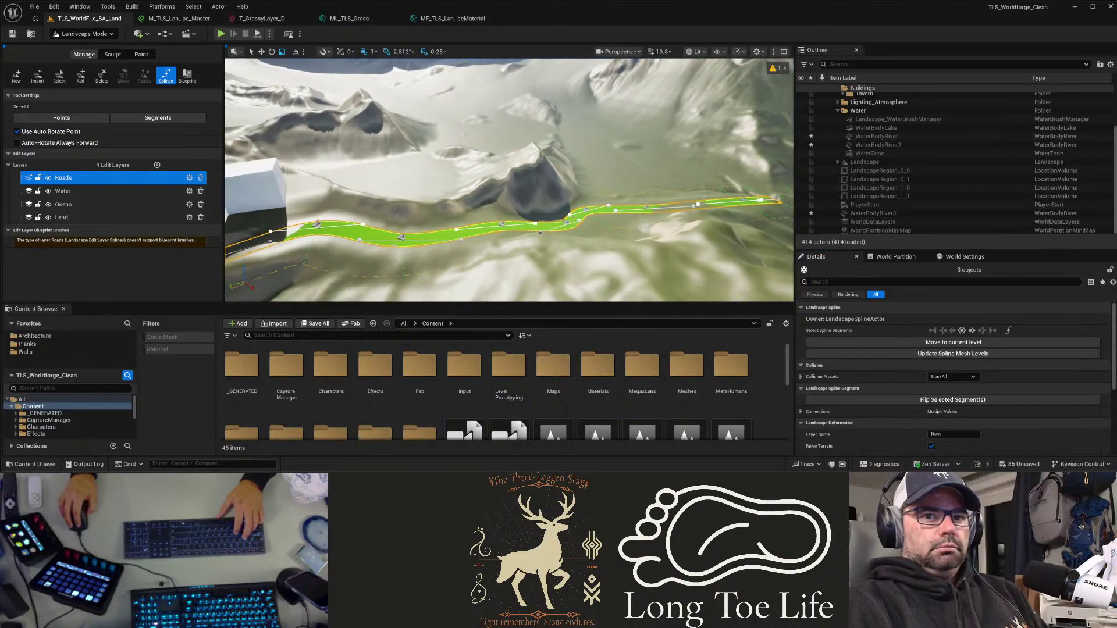
scroll(903, 384, down, 5)
scroll(903, 384, up, 5)
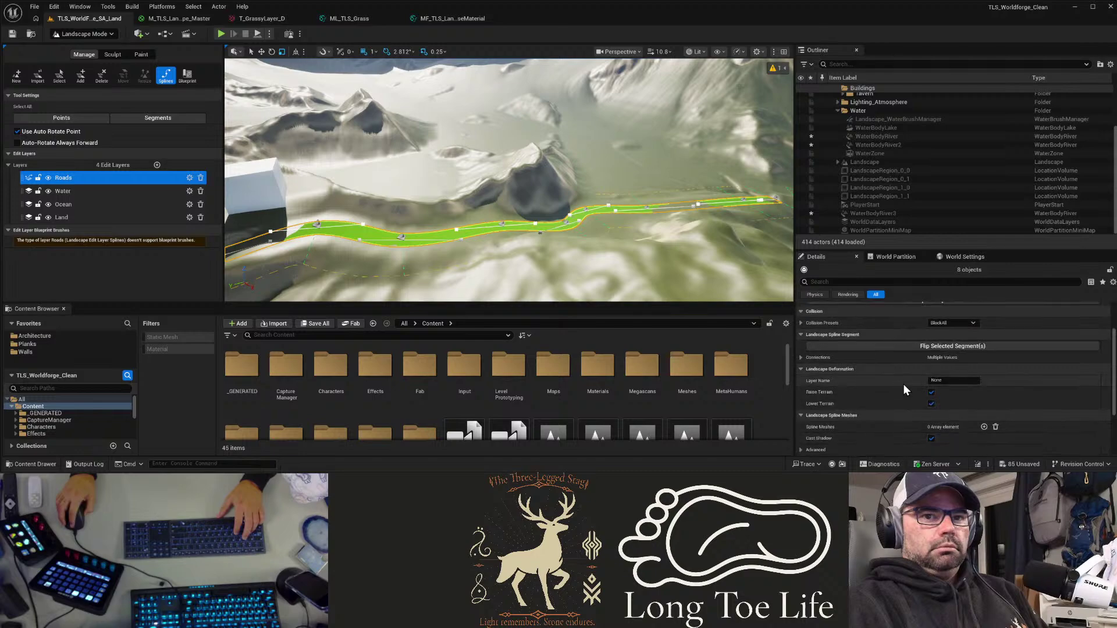
Step: Select the whole long road running beside the river and update its spline mesh levels
right_drag(535, 204, 605, 276)
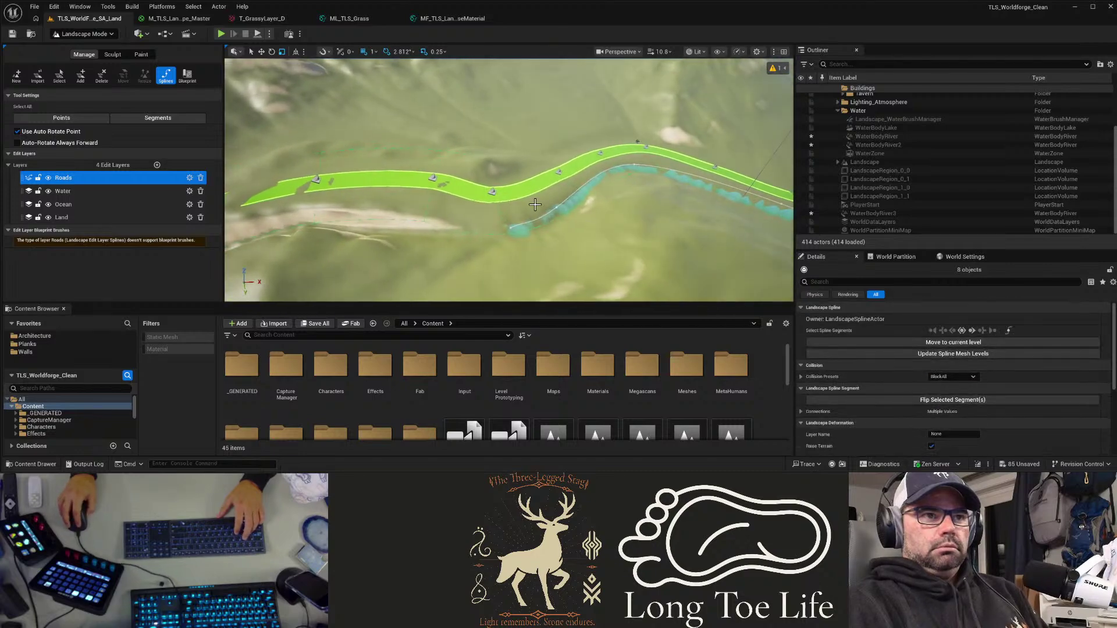
click(494, 193)
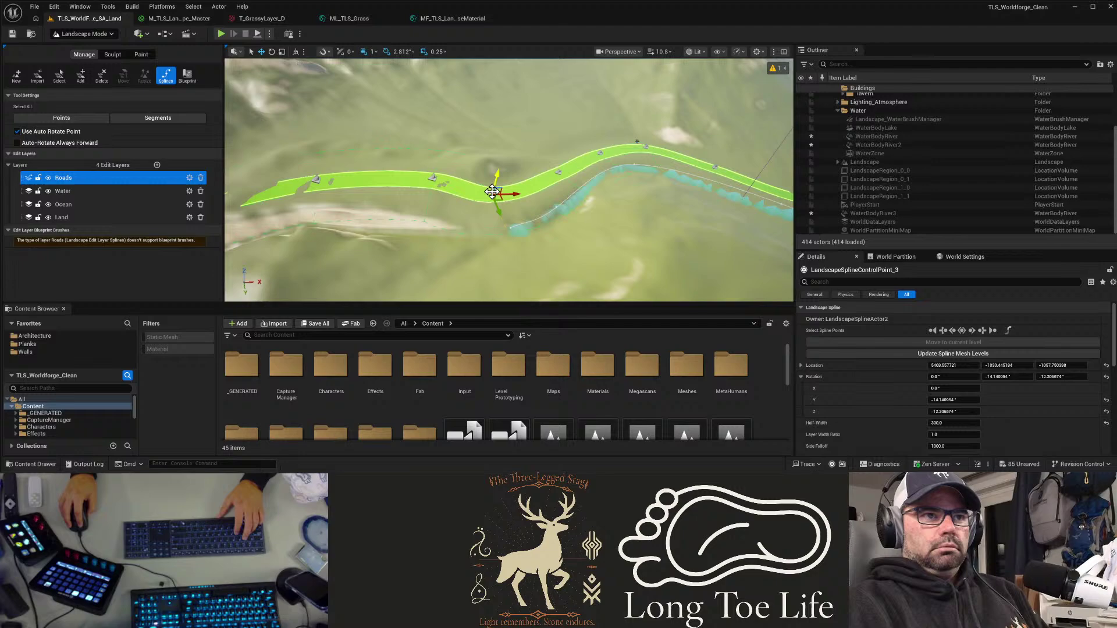
click(962, 331)
click(951, 353)
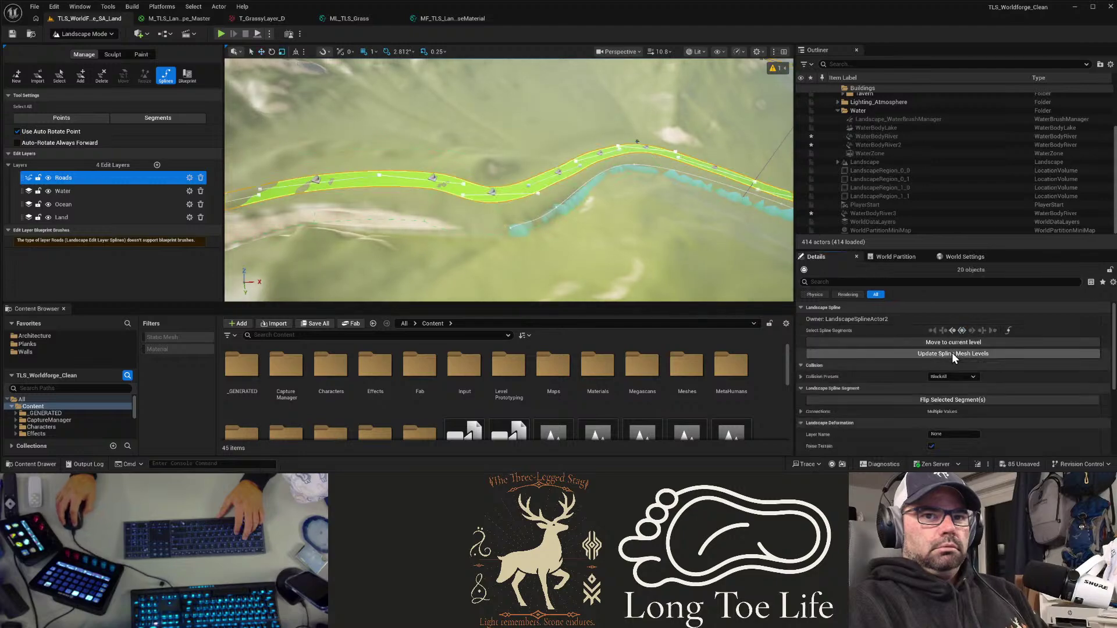
Step: Select the whole far-bank road ending below the pale cliff and update its spline mesh levels
right_drag(582, 204, 611, 204)
right_drag(509, 180, 601, 220)
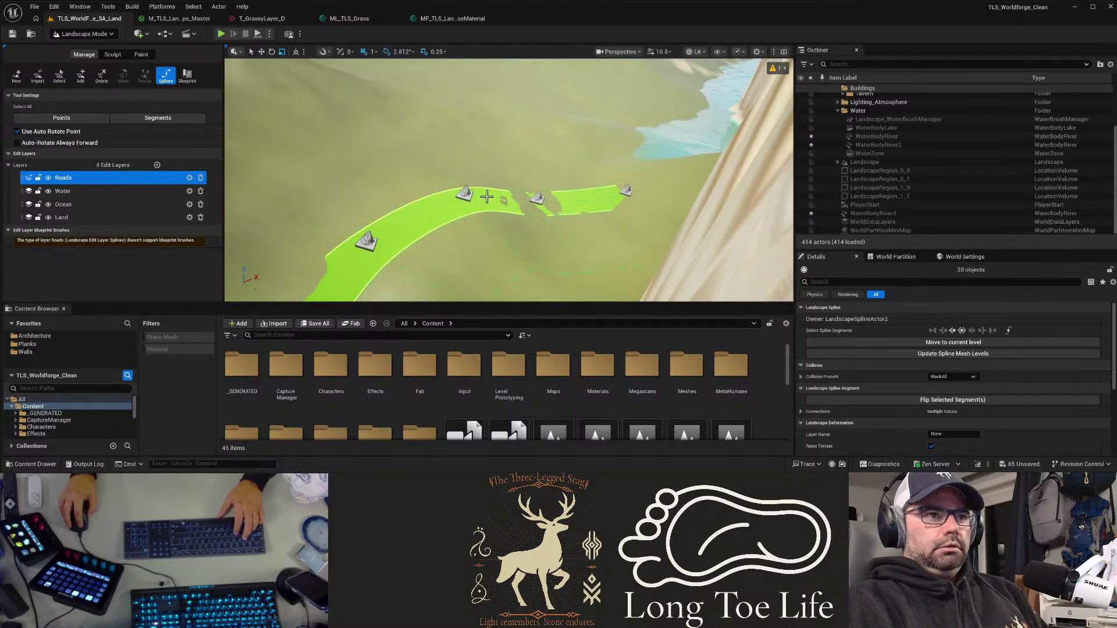
click(466, 194)
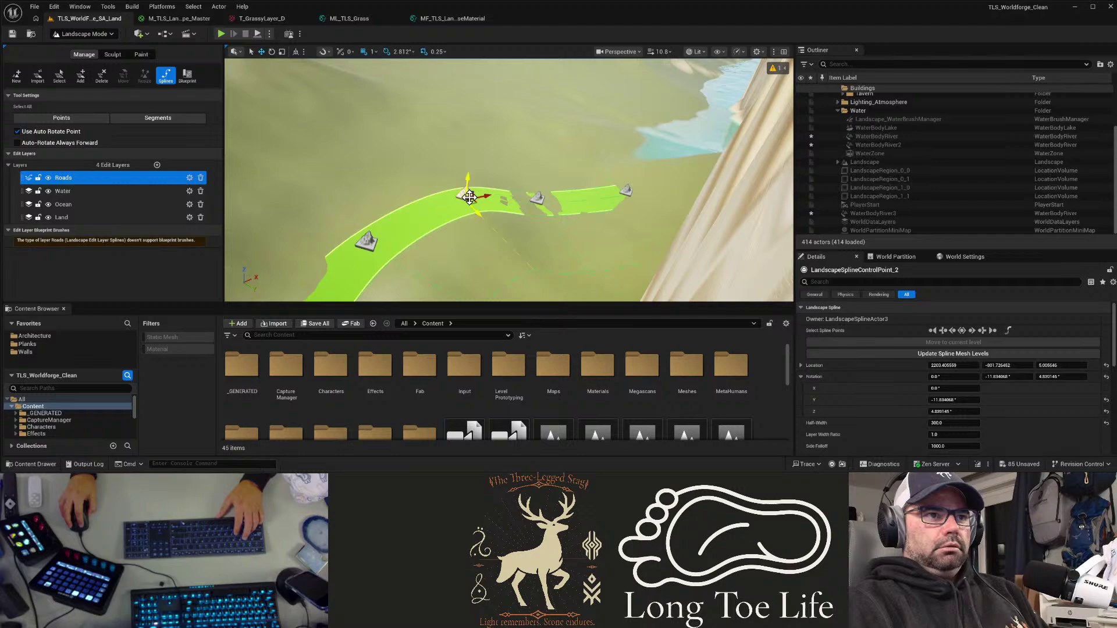
click(961, 330)
click(947, 352)
Step: Lay a new road of three connected control points across the green ridge near the landscape's edge, deleting the stray unconnected point
right_drag(640, 233, 360, 128)
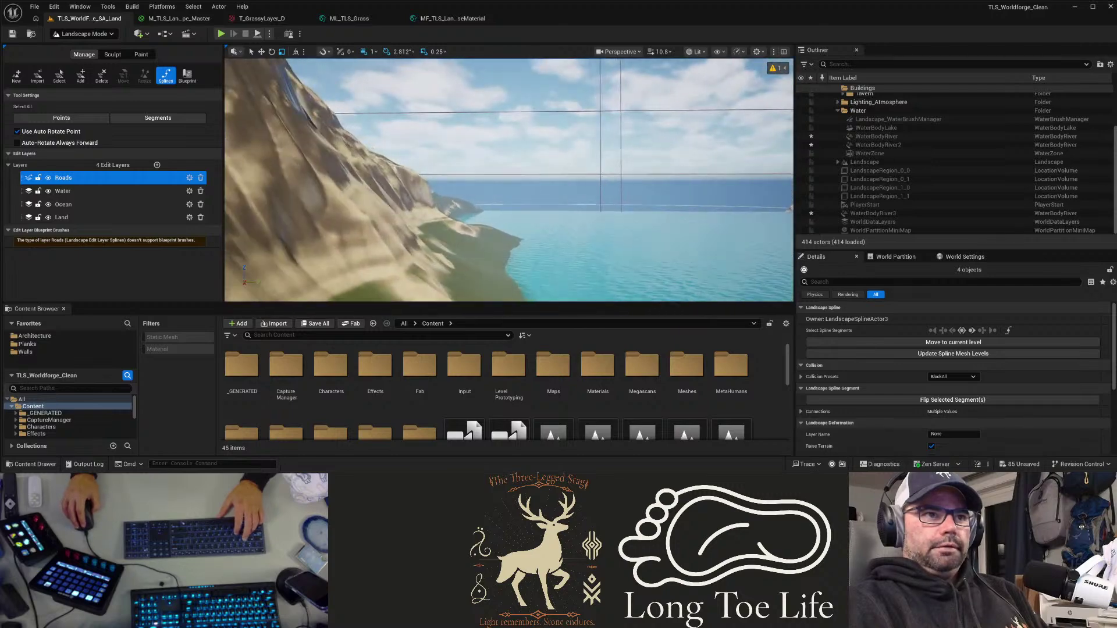
right_drag(597, 140, 634, 207)
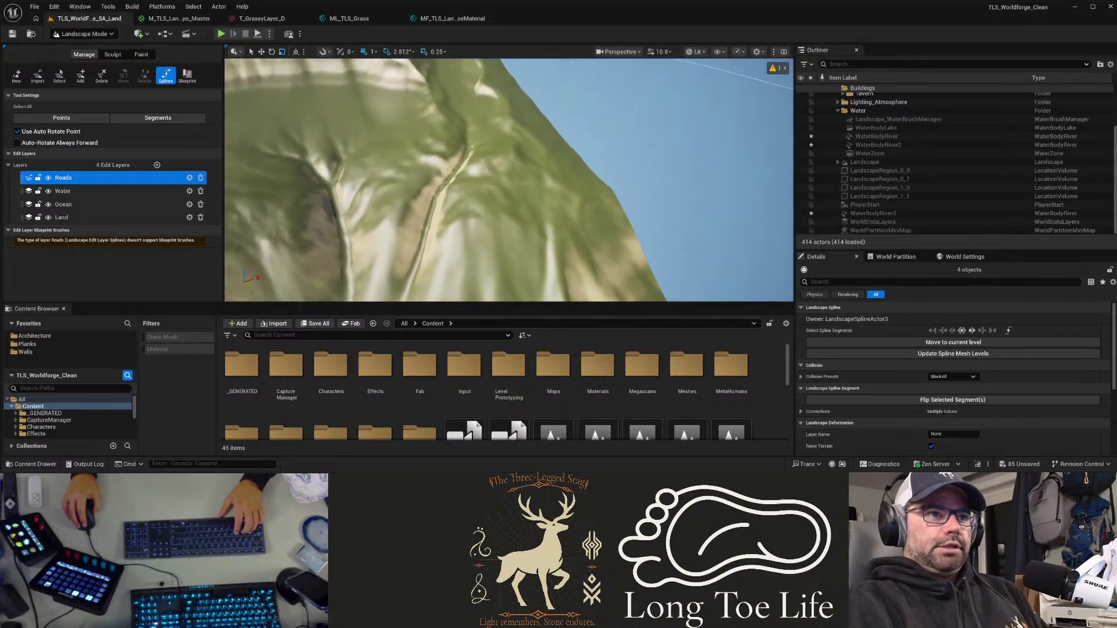
right_drag(555, 160, 567, 171)
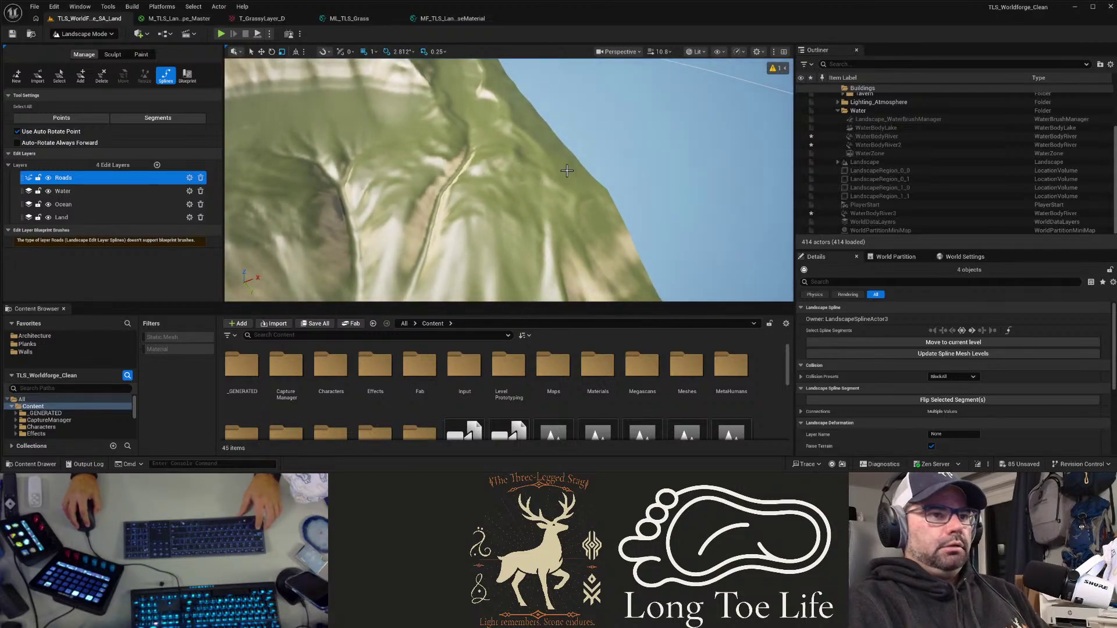
ctrl+click(567, 171)
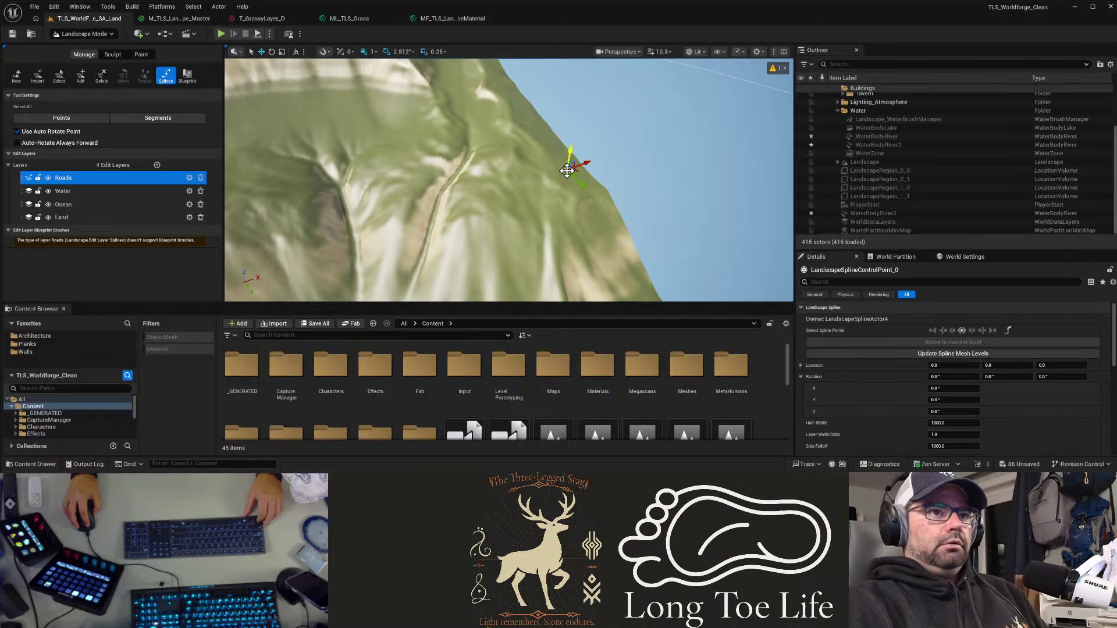
ctrl+click(529, 172)
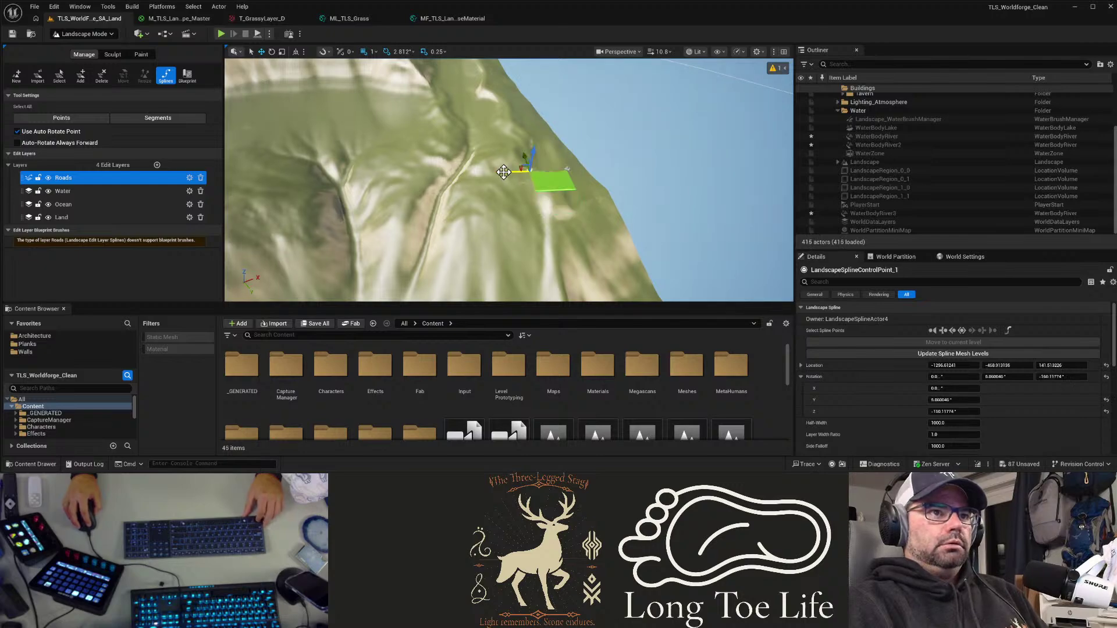
ctrl+click(473, 175)
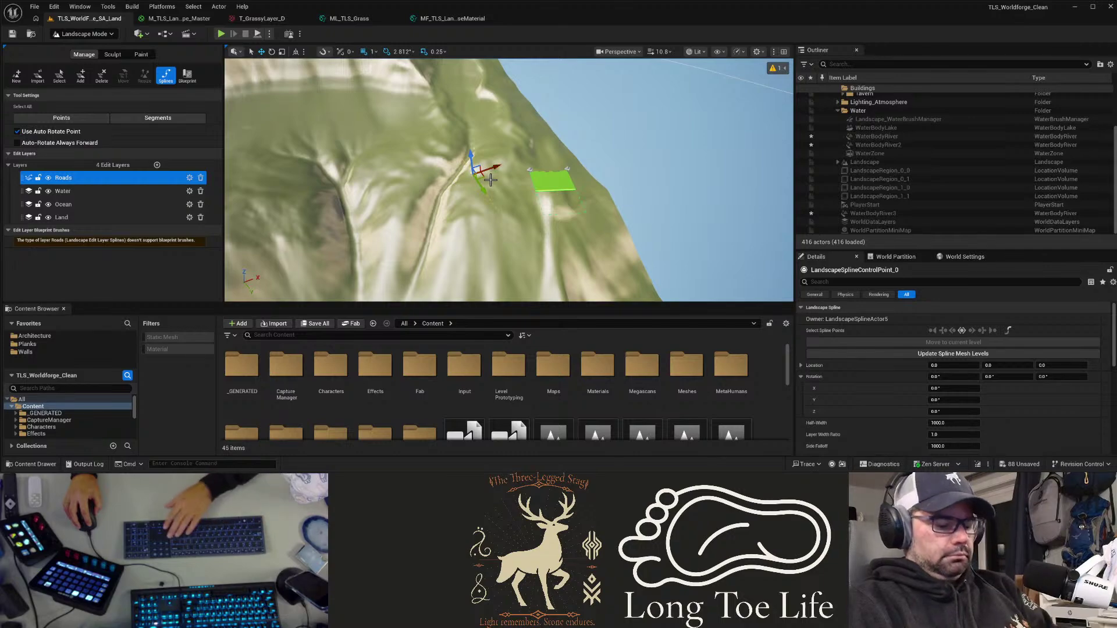
key(Delete)
click(518, 171)
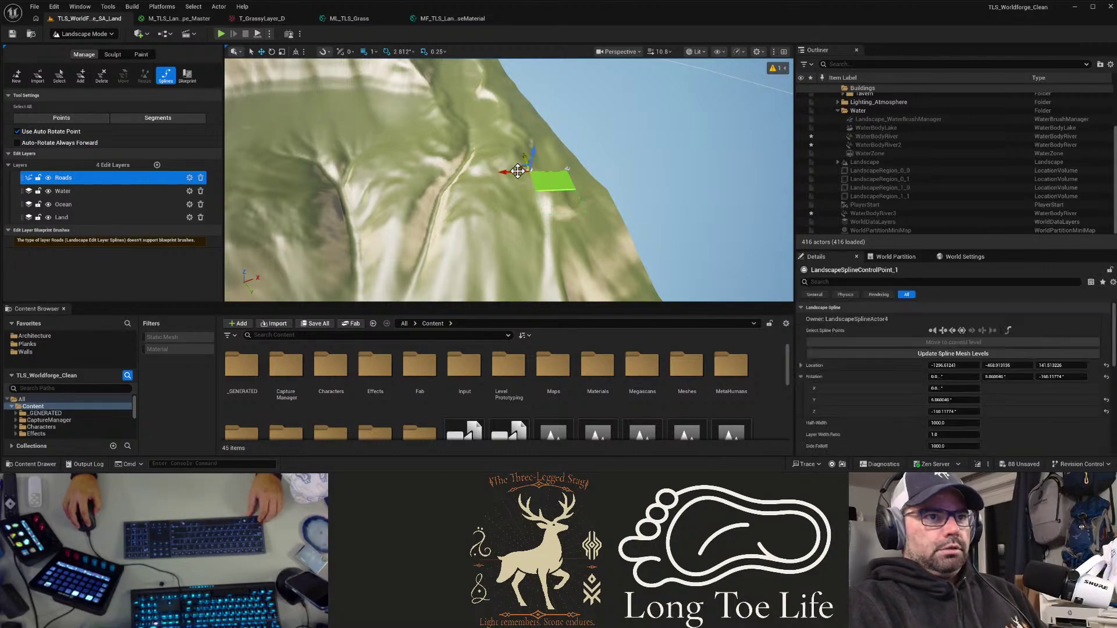
ctrl+click(474, 172)
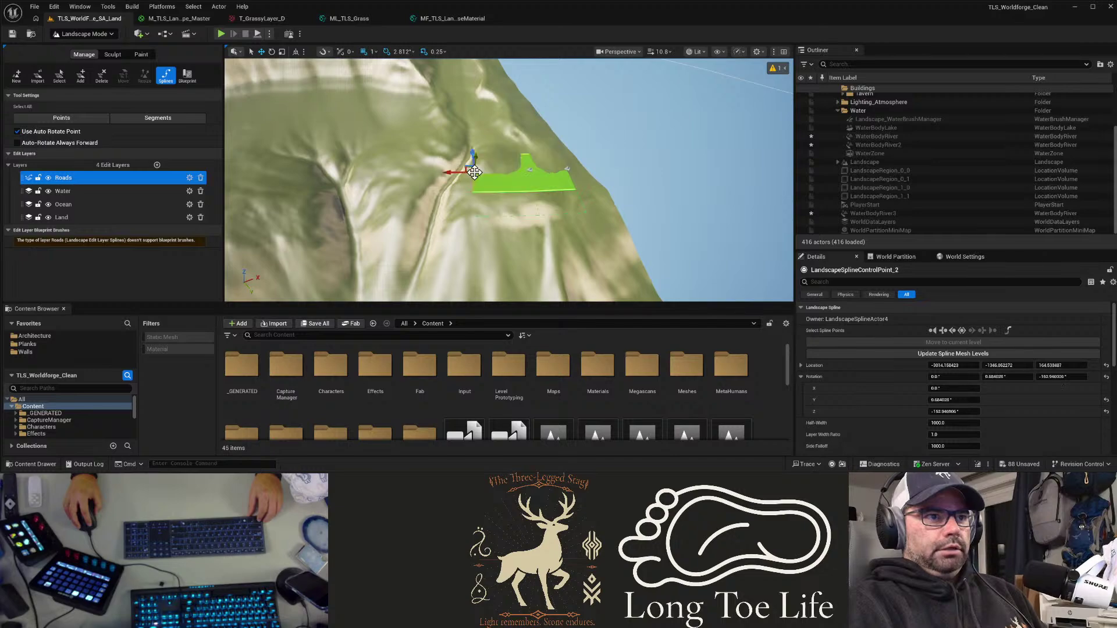
Step: Set the half width of all three control points on the new ridge road to 650
click(962, 329)
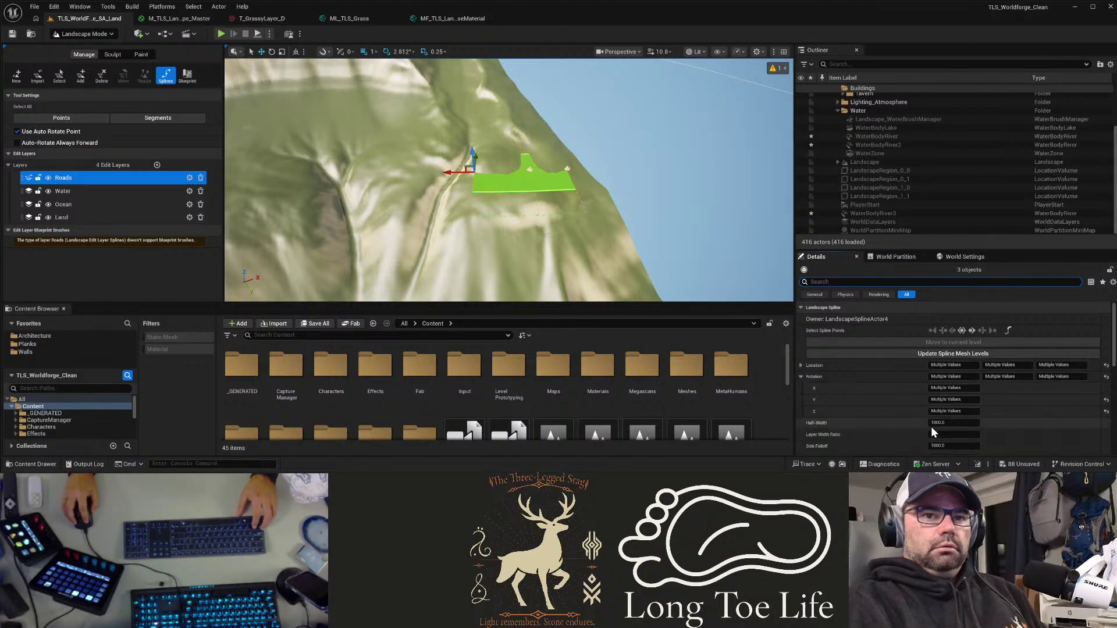
click(946, 424)
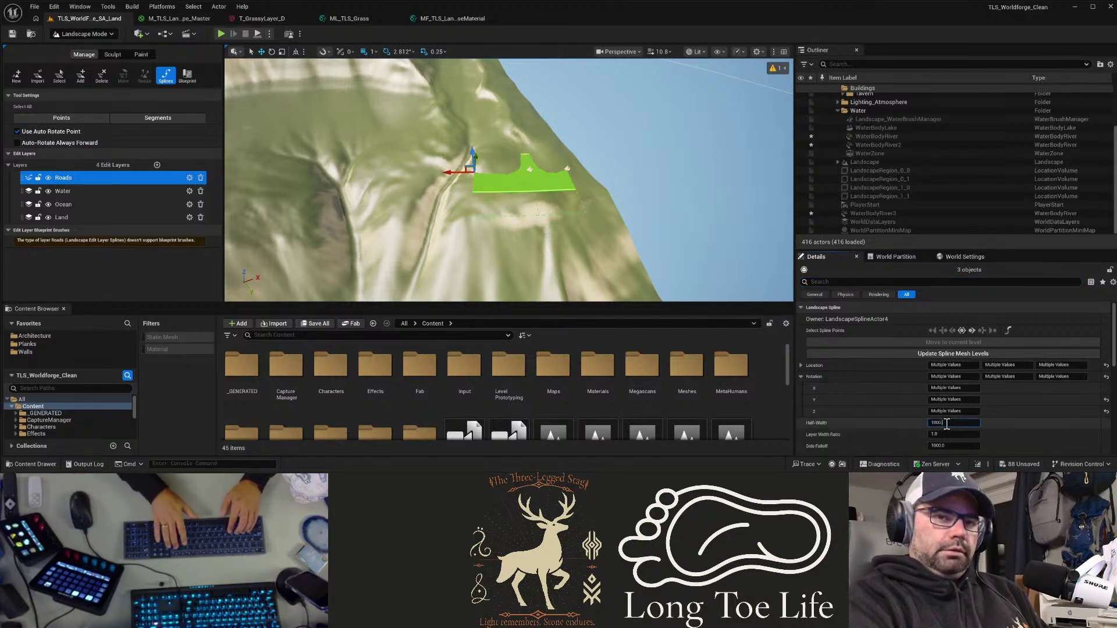
text(10)
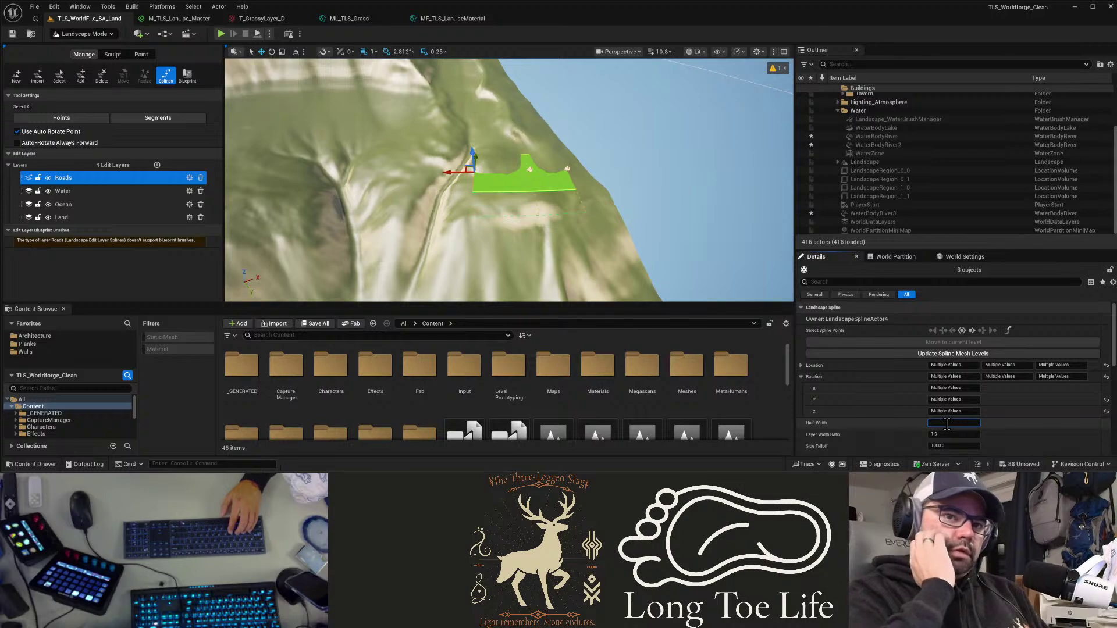
text(650)
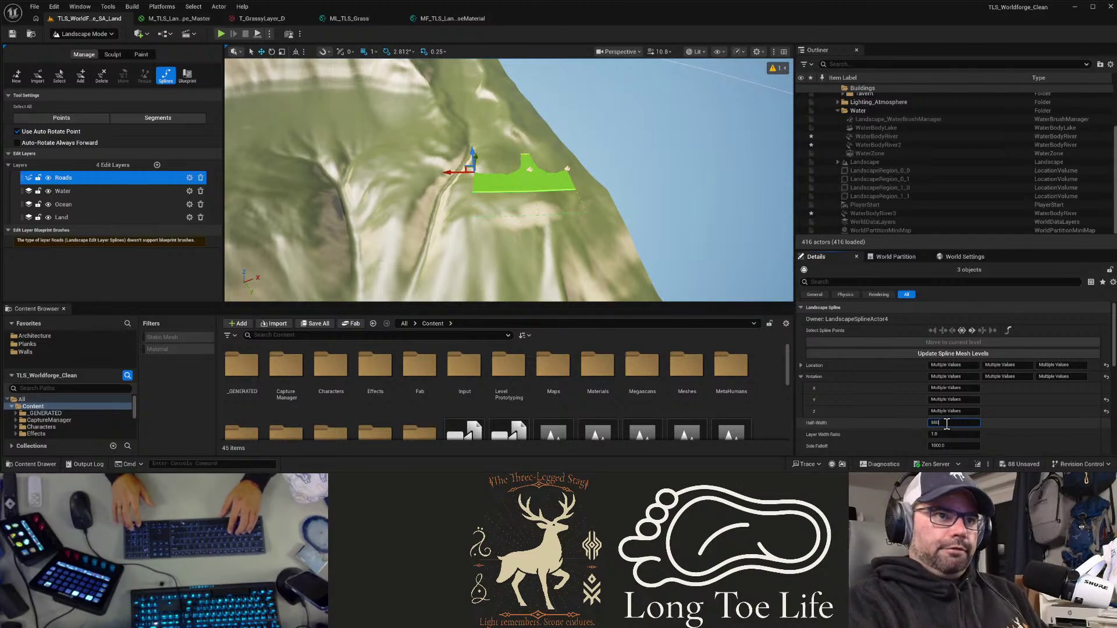
key(Return)
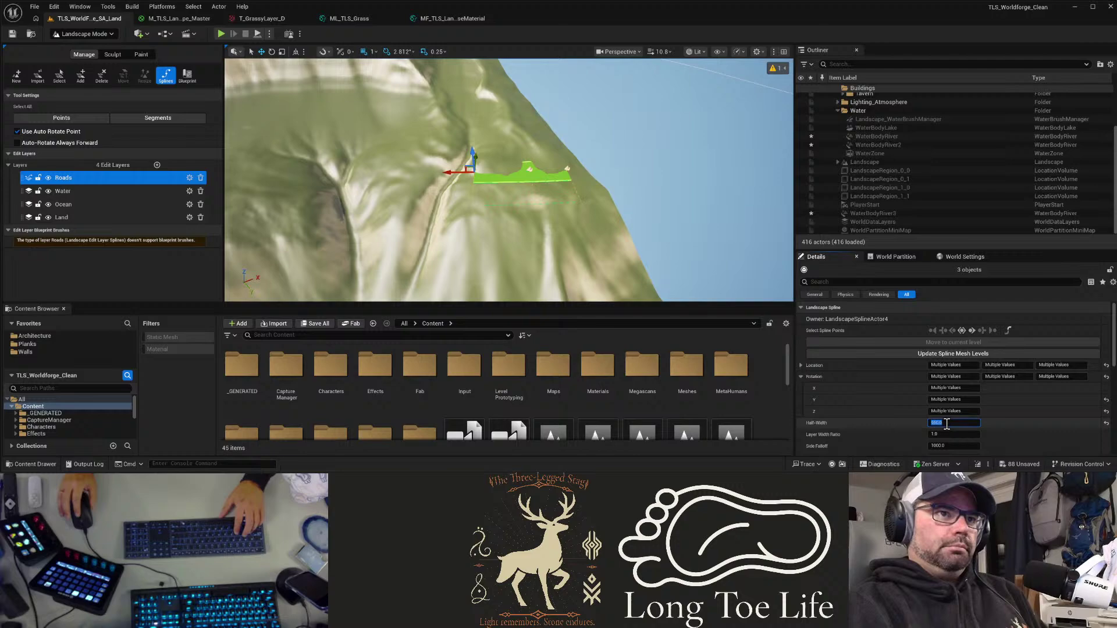
Step: Lay another separate road of three connected control points on the ridge between the two gullies, in line with the first ridge road
click(437, 171)
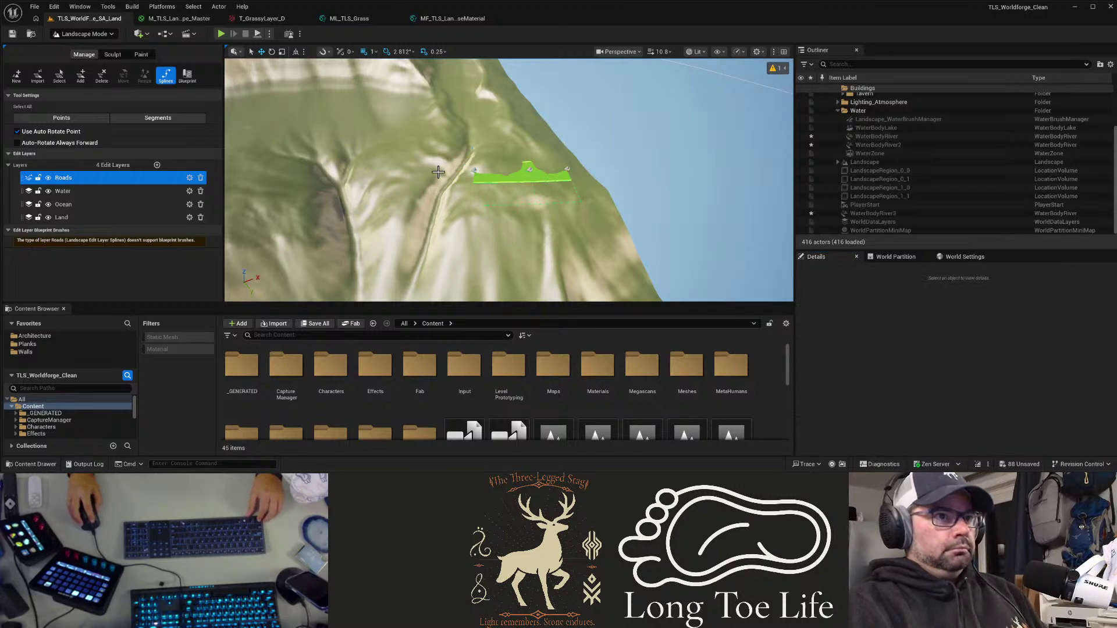
ctrl+click(437, 171)
ctrl+click(397, 171)
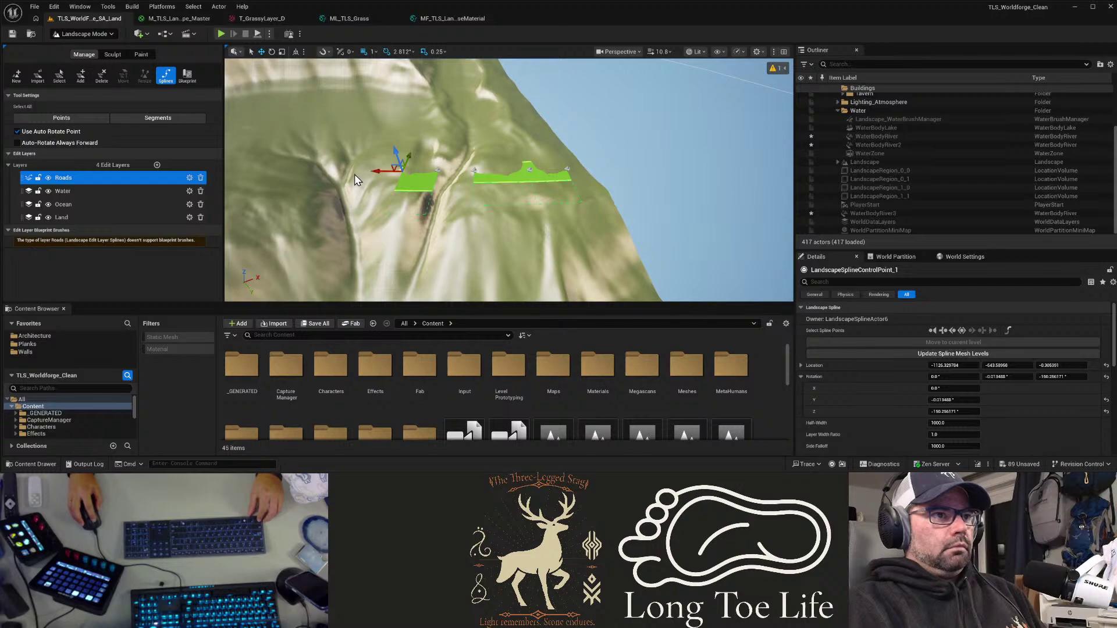
click(354, 174)
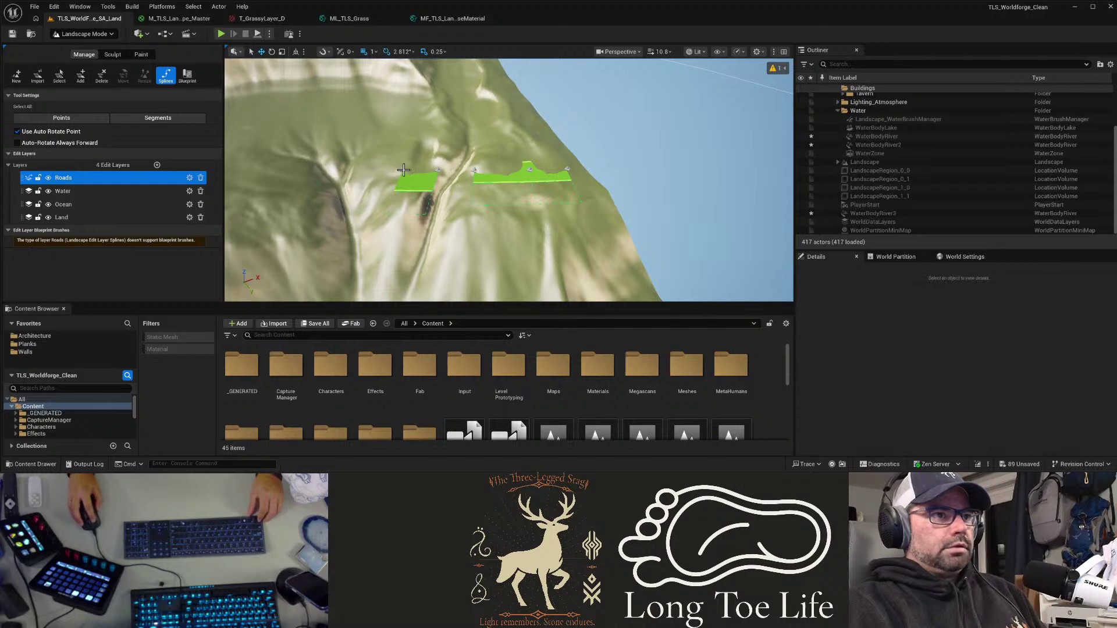
click(403, 170)
ctrl+click(354, 177)
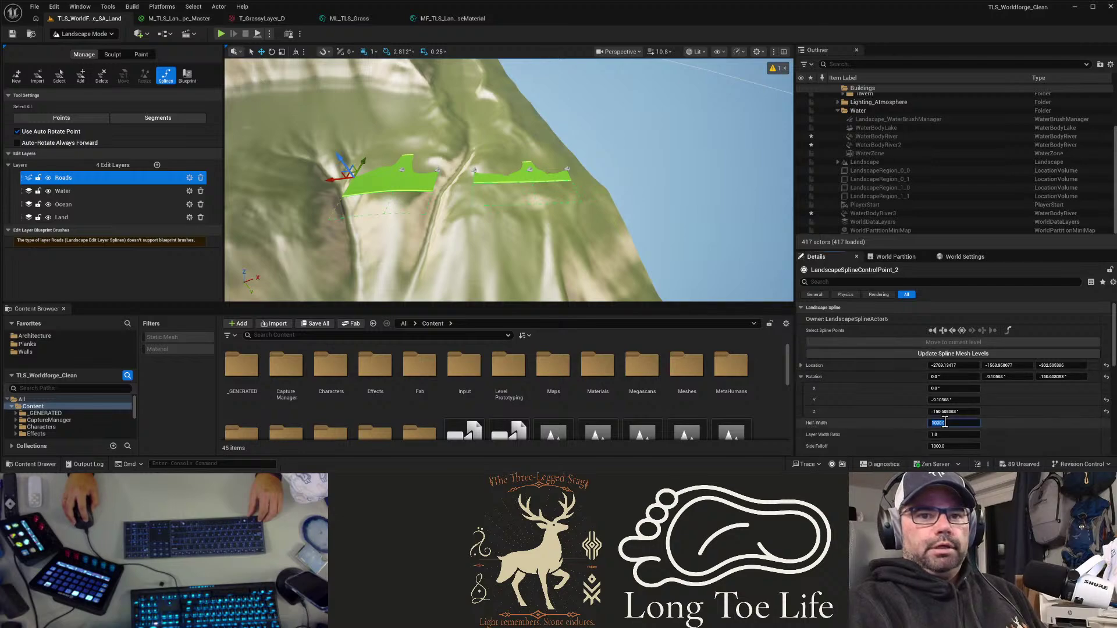
Step: Set the half width of all three control points on the road between the gullies to 650
text(550)
key(Return)
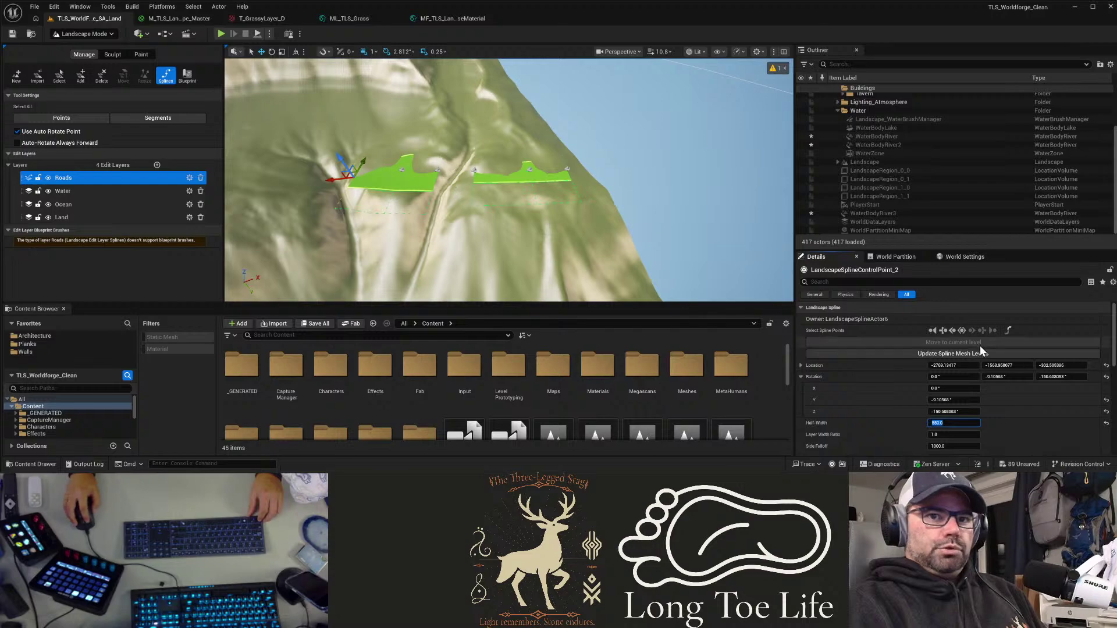
click(962, 330)
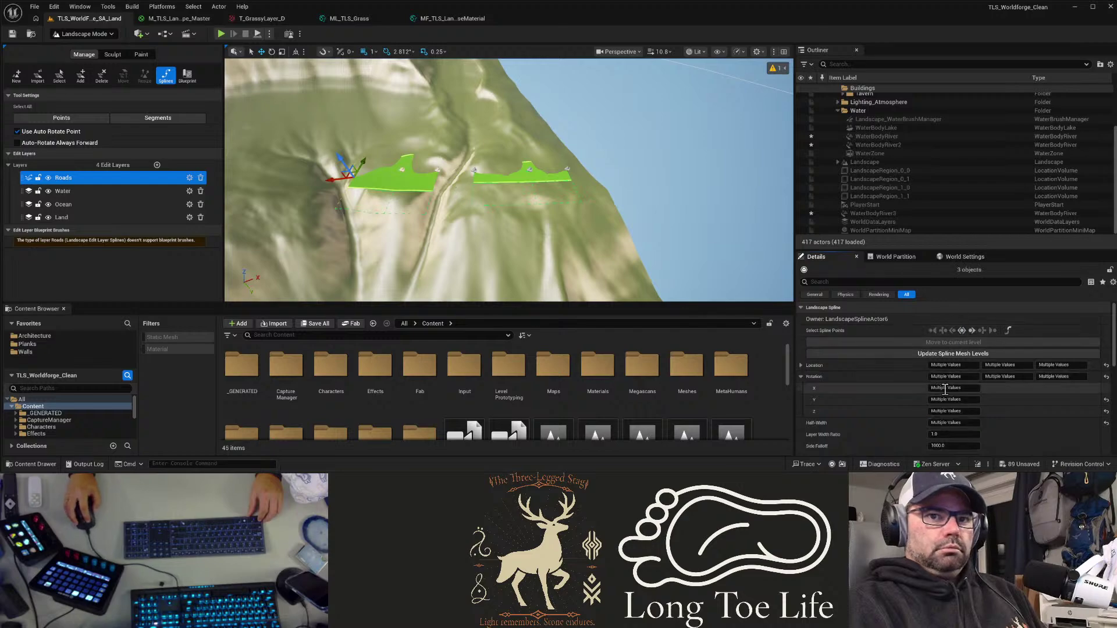
double_click(953, 423)
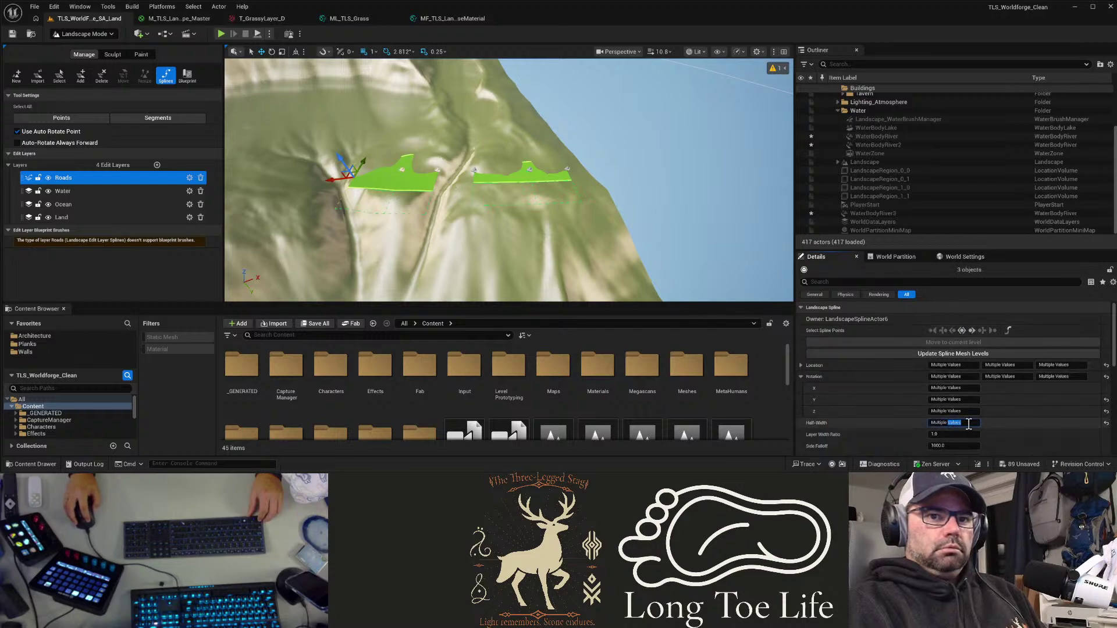
text(650)
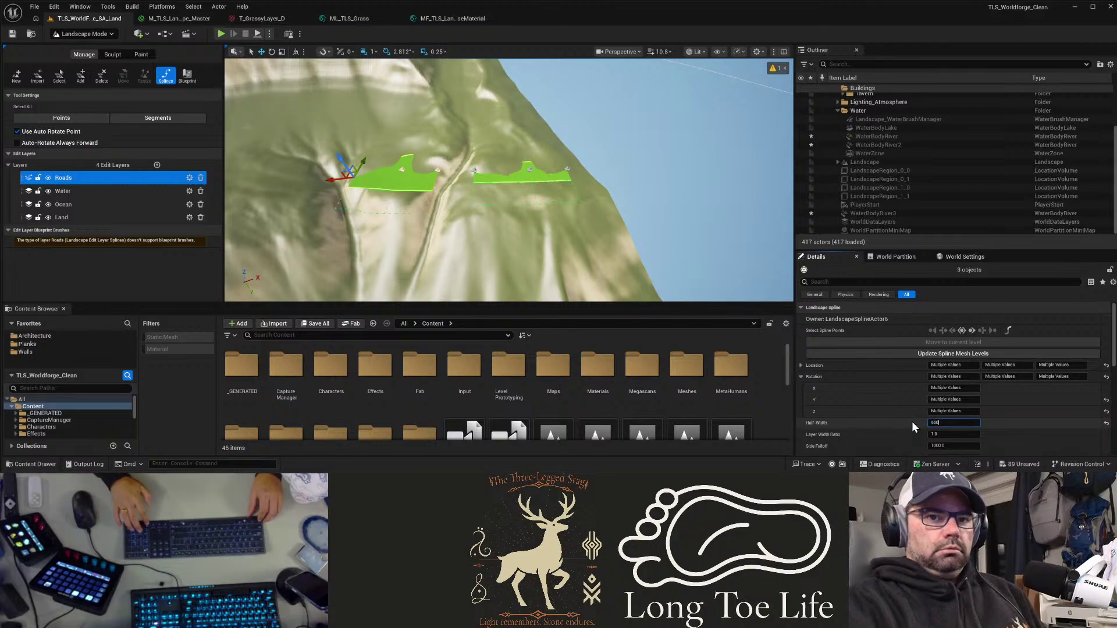
key(Return)
Step: Update the spline mesh levels for the two short ridge roads on either side of the gully, then clear the selection
right_drag(461, 236, 402, 233)
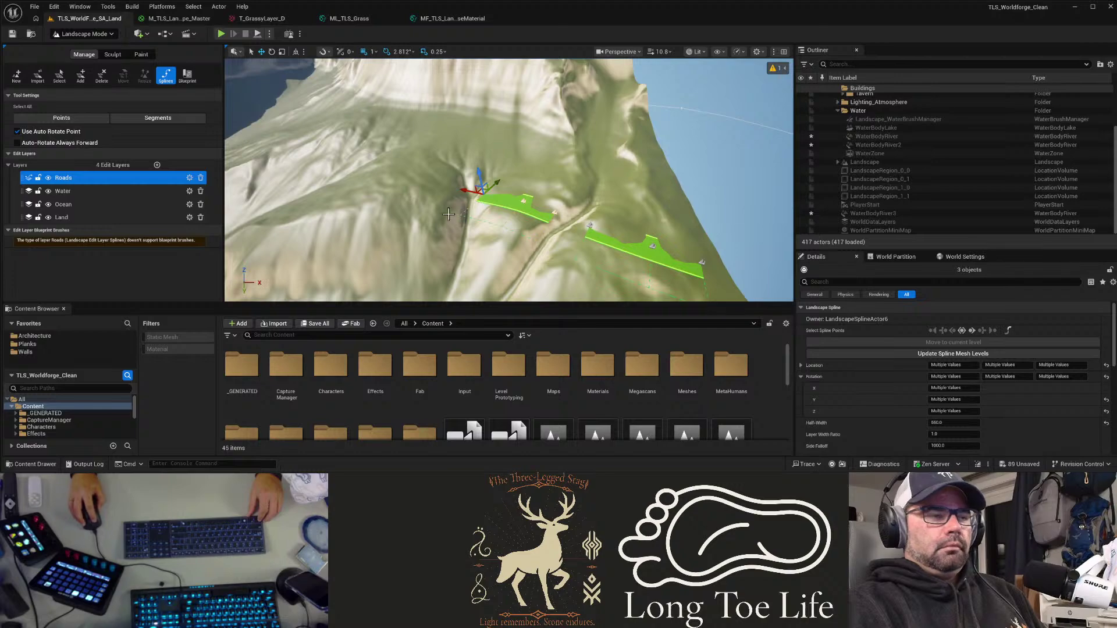
click(650, 240)
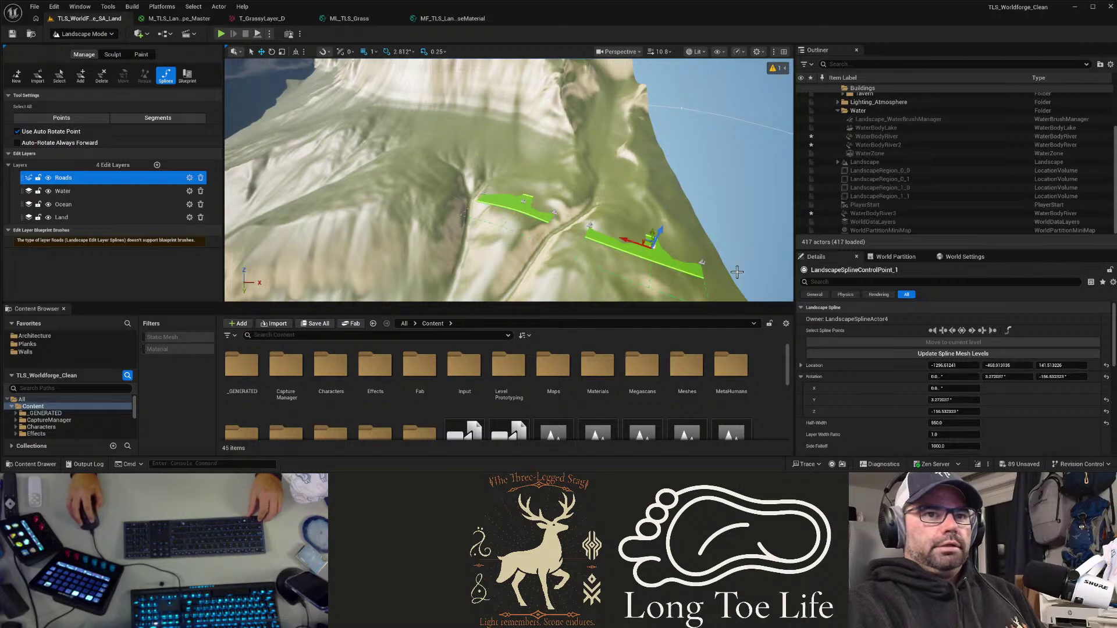
click(961, 331)
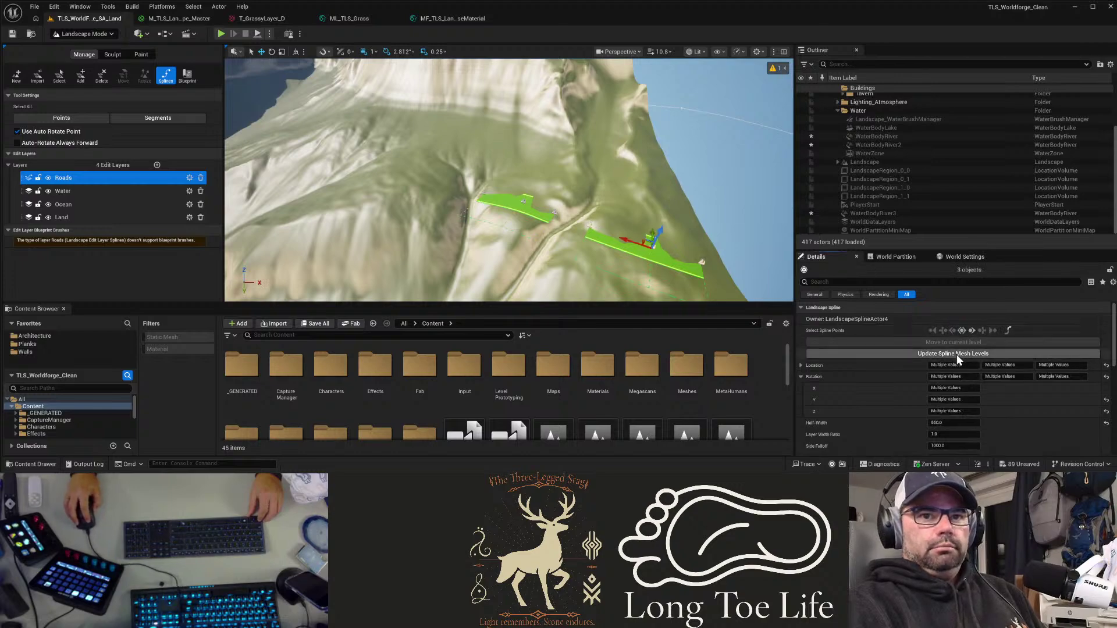
click(962, 331)
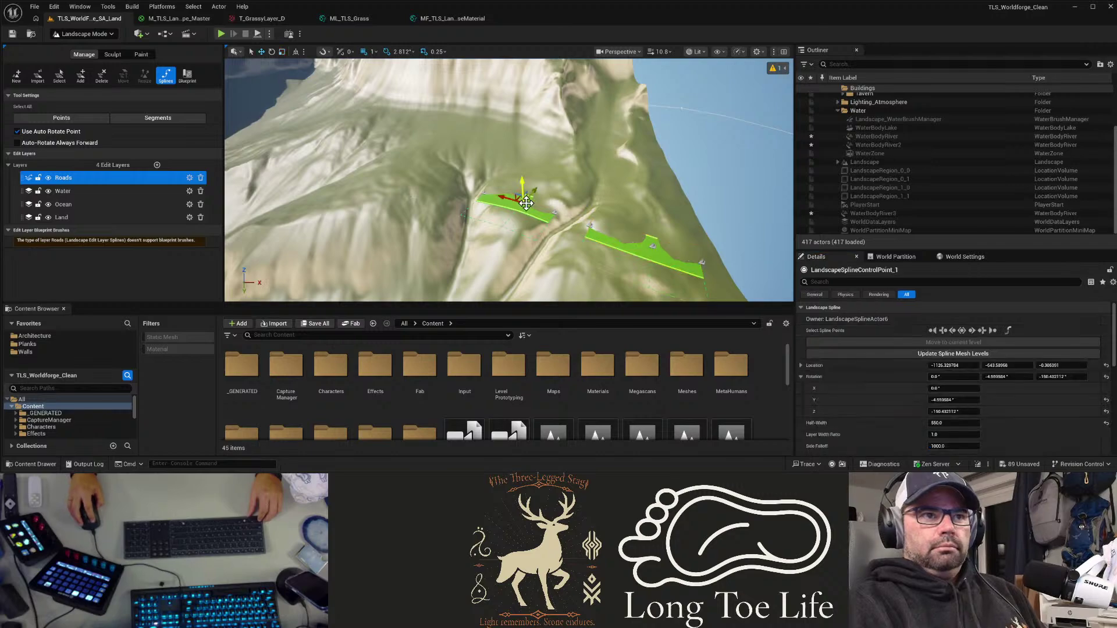
click(960, 352)
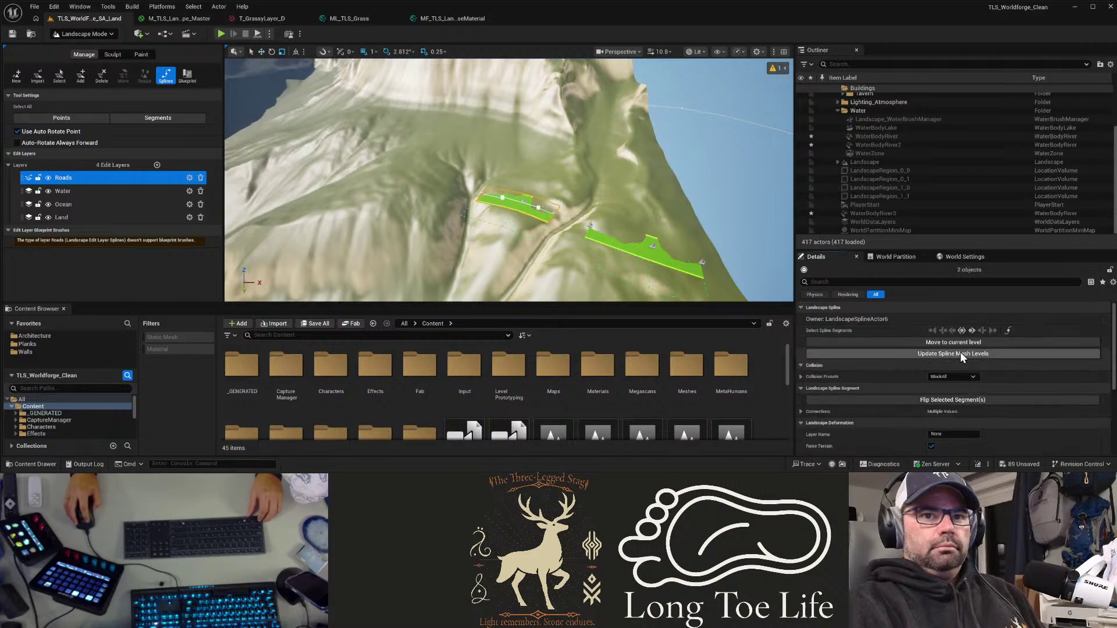
click(456, 187)
Step: Lay a new road of four connected control points across the green slope beyond the gully, away from the two short ridge roads
mouse_move(456, 188)
right_down()
mouse_move(489, 188)
mouse_move(465, 187)
right_up()
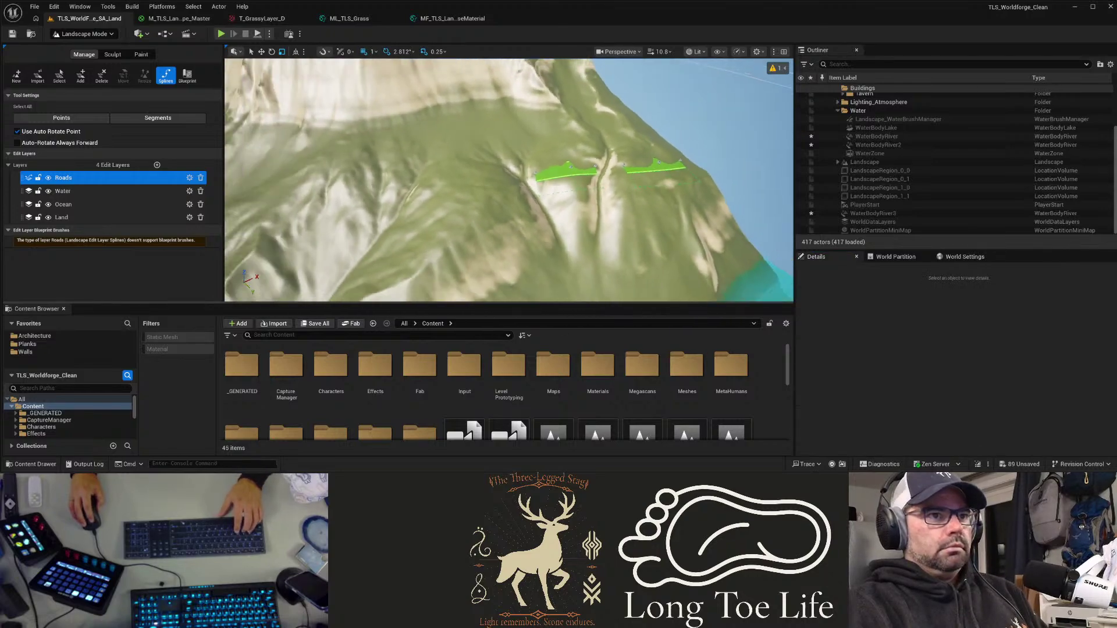
right_drag(537, 179, 484, 183)
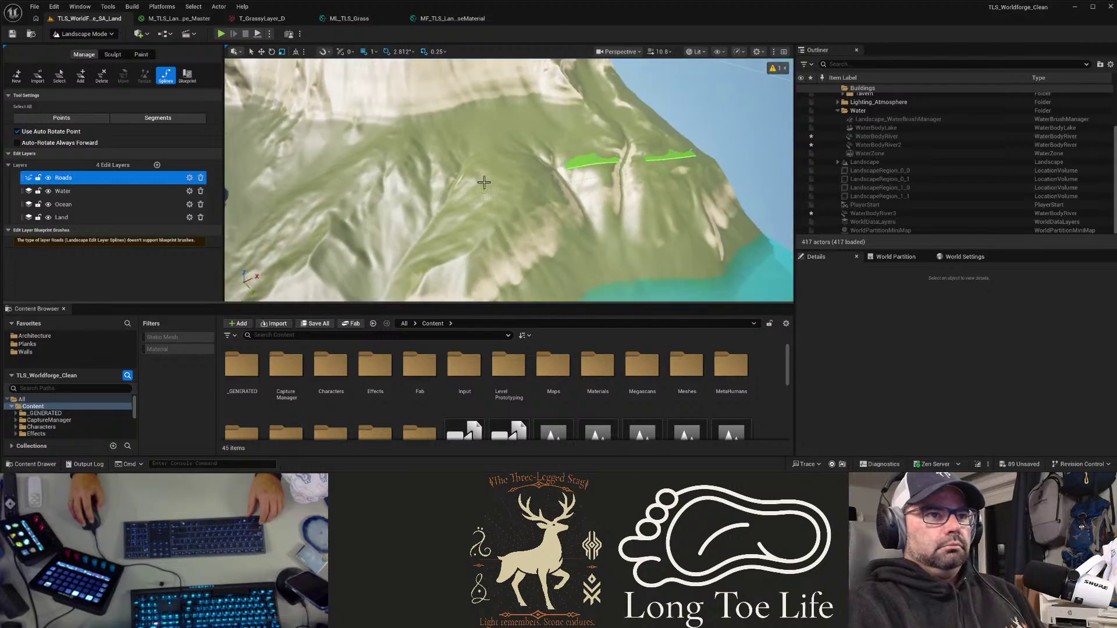
ctrl+click(540, 172)
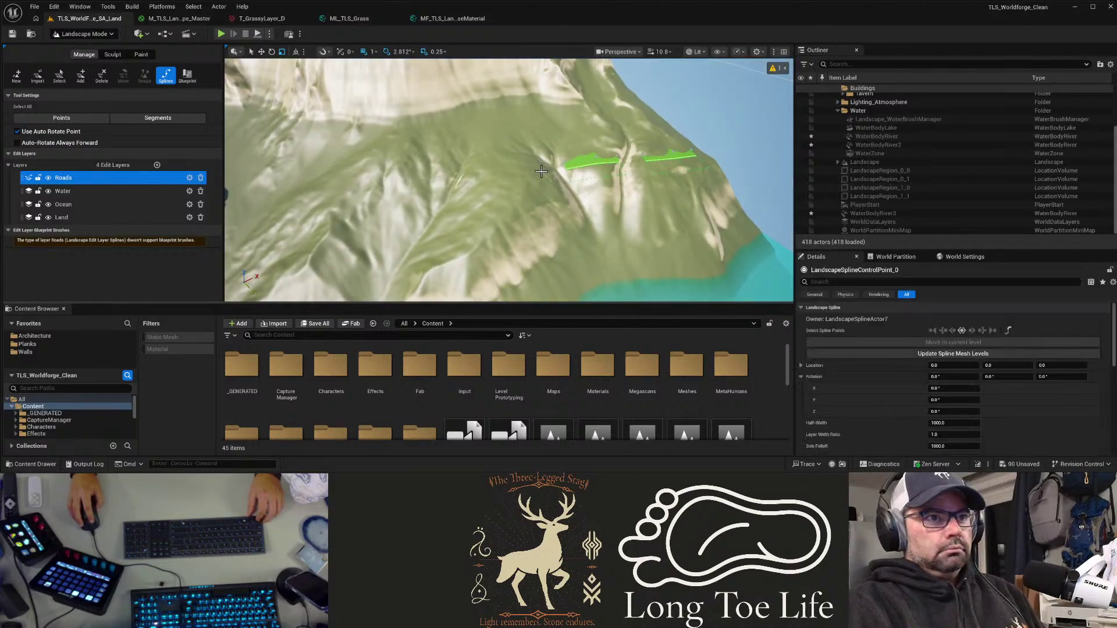
ctrl+click(511, 171)
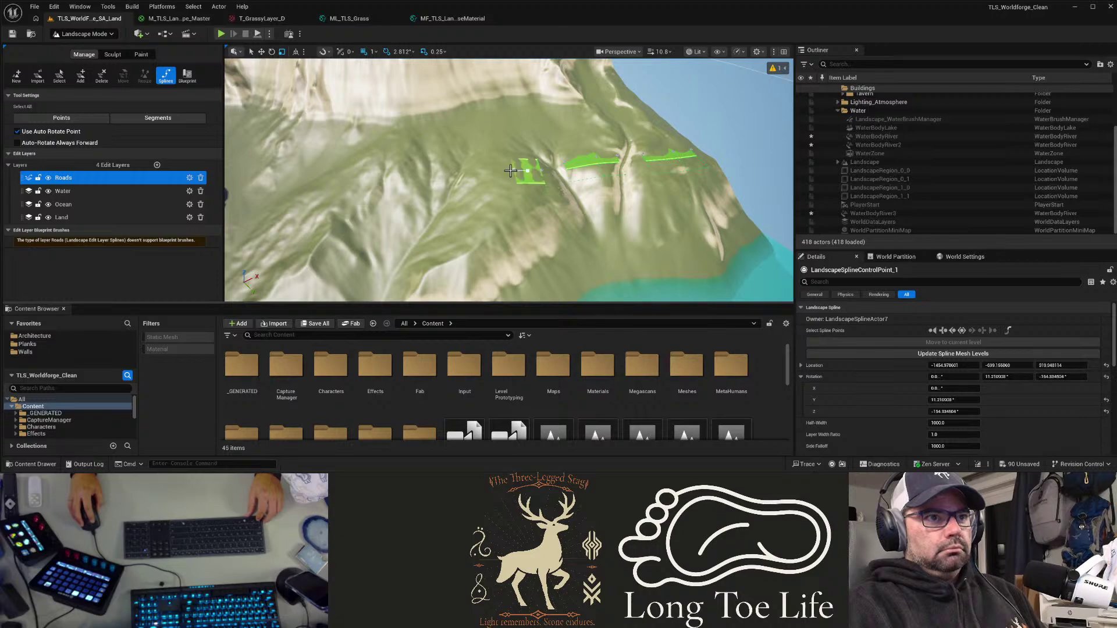
ctrl+click(472, 169)
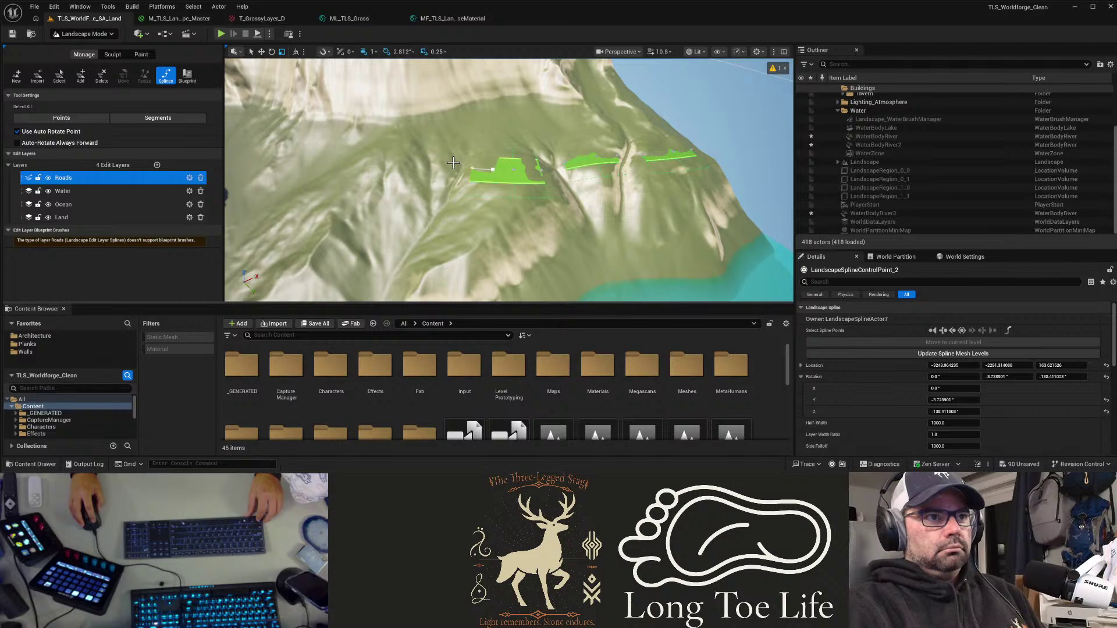
ctrl+click(452, 157)
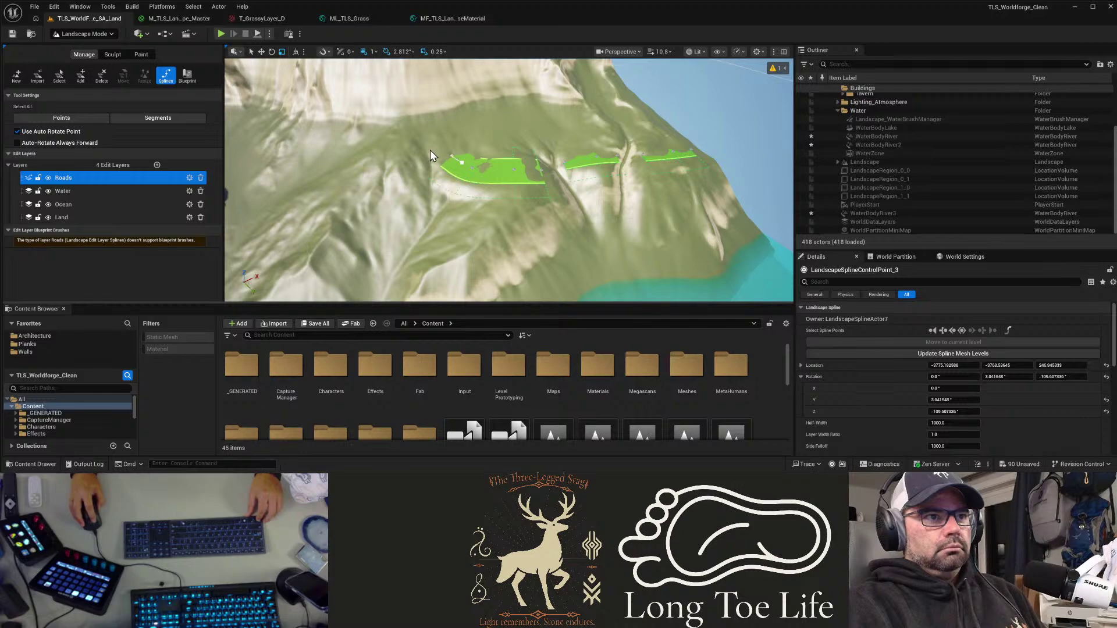
Step: Extend the new slope road with five more connected control points, curving around the pale hollow and along the green shelf
click(430, 150)
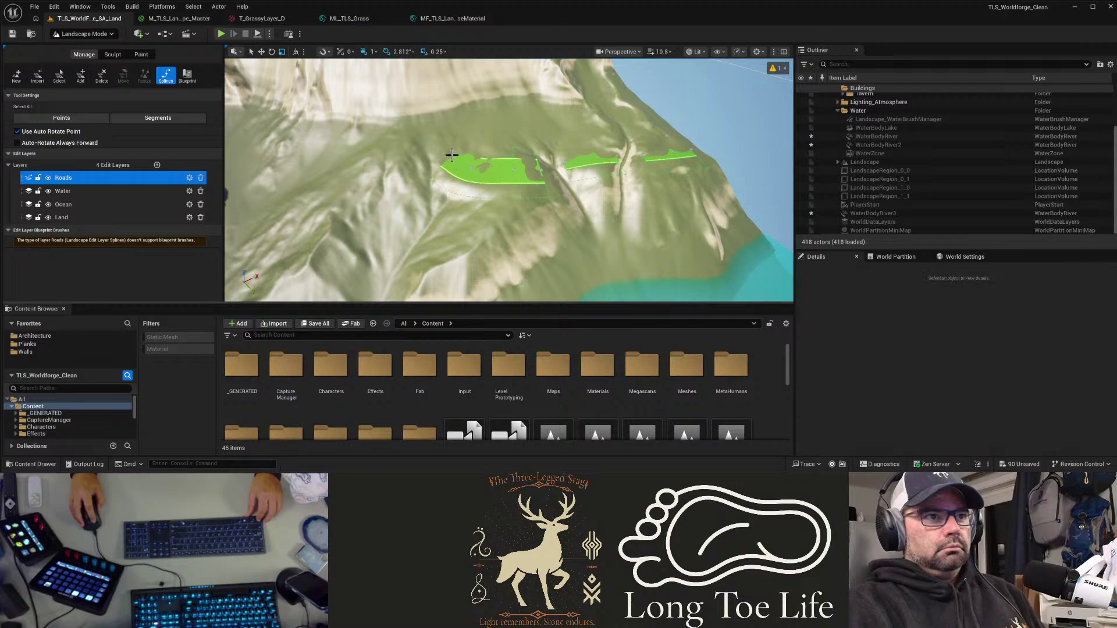
click(452, 155)
ctrl+click(428, 152)
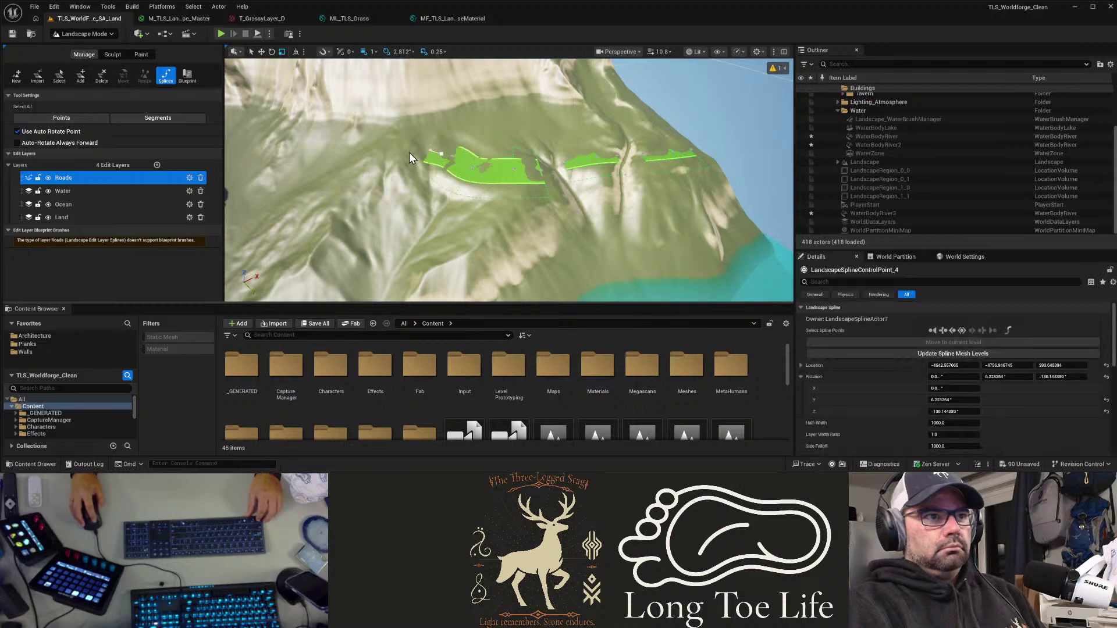
click(406, 151)
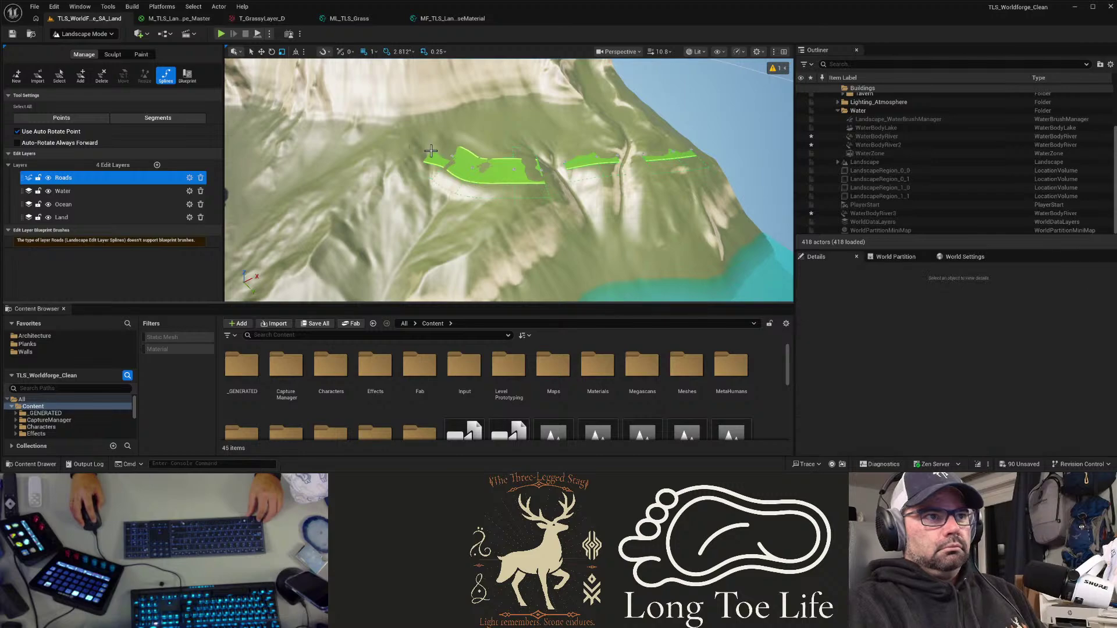
click(430, 151)
ctrl+click(397, 151)
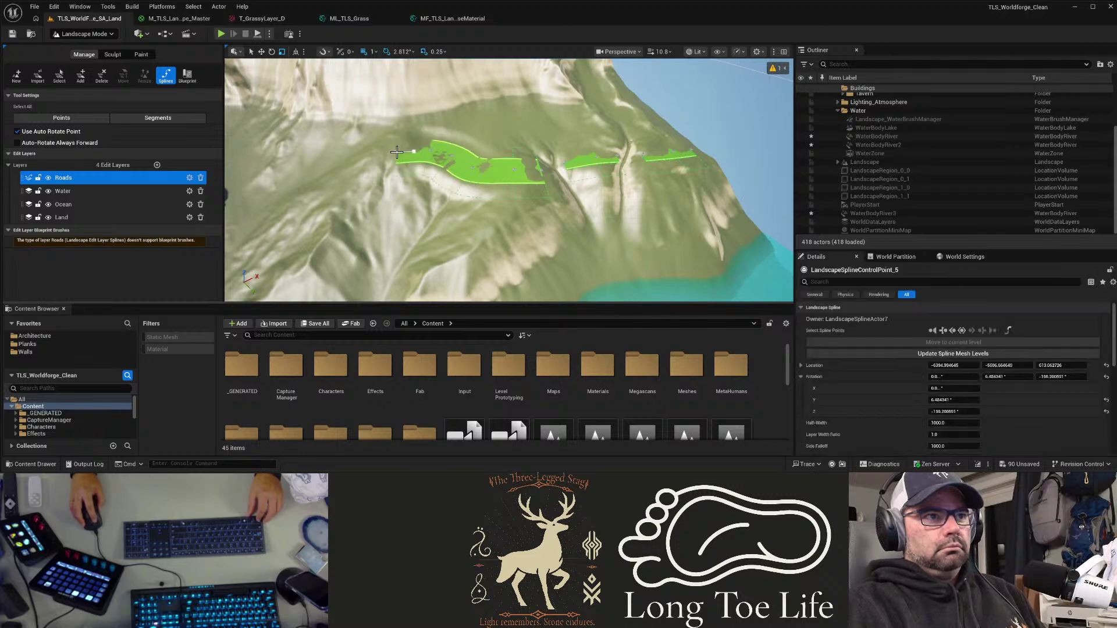
ctrl+click(367, 155)
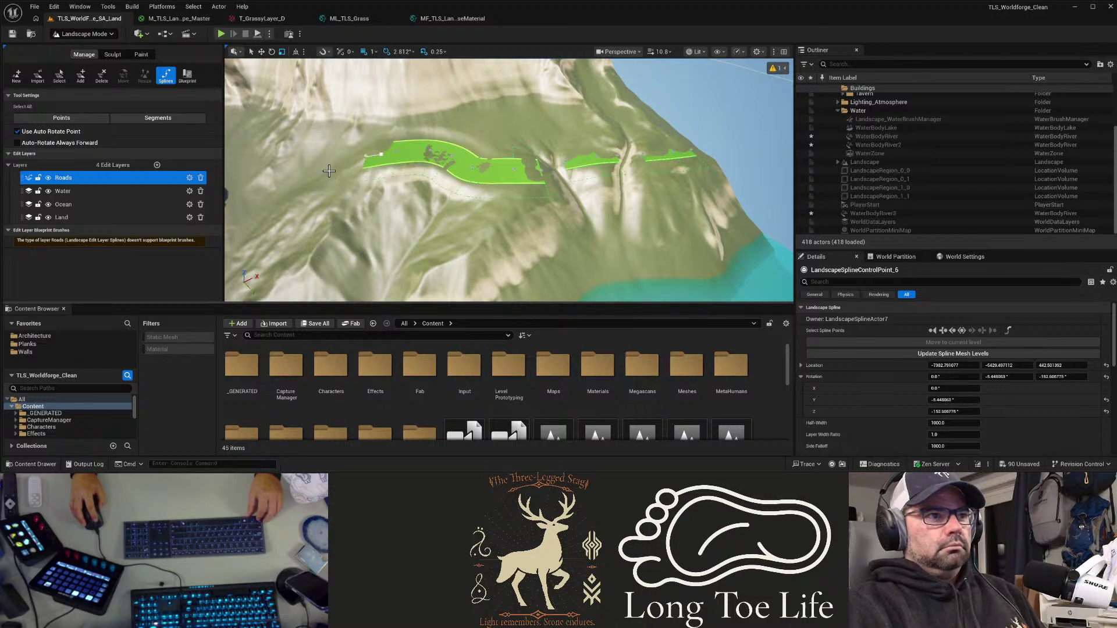
ctrl+click(328, 171)
ctrl+click(295, 167)
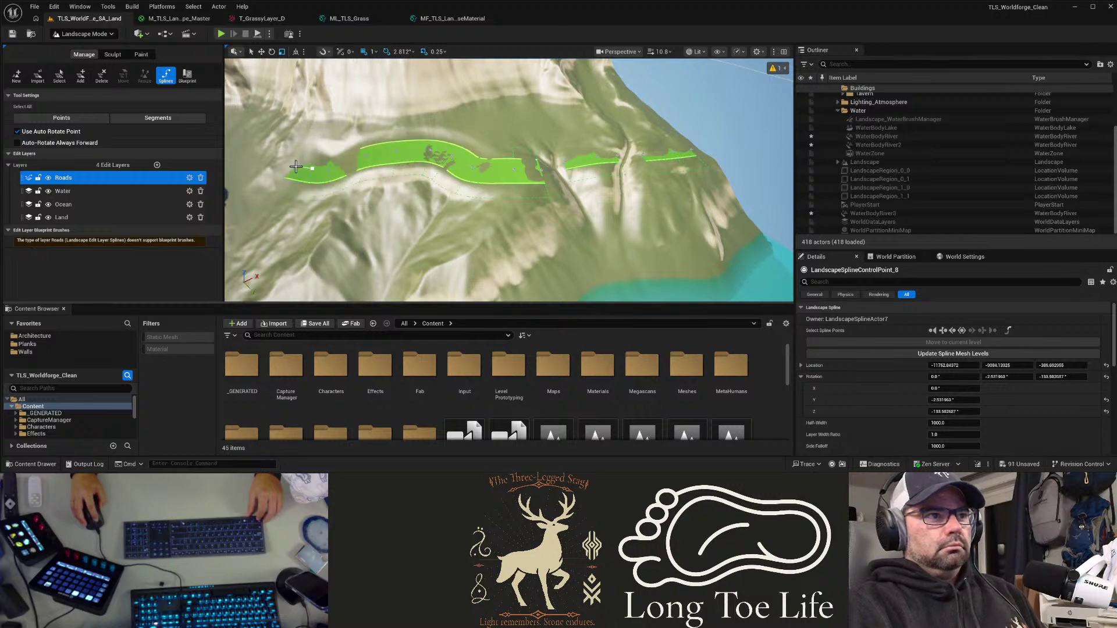
click(259, 161)
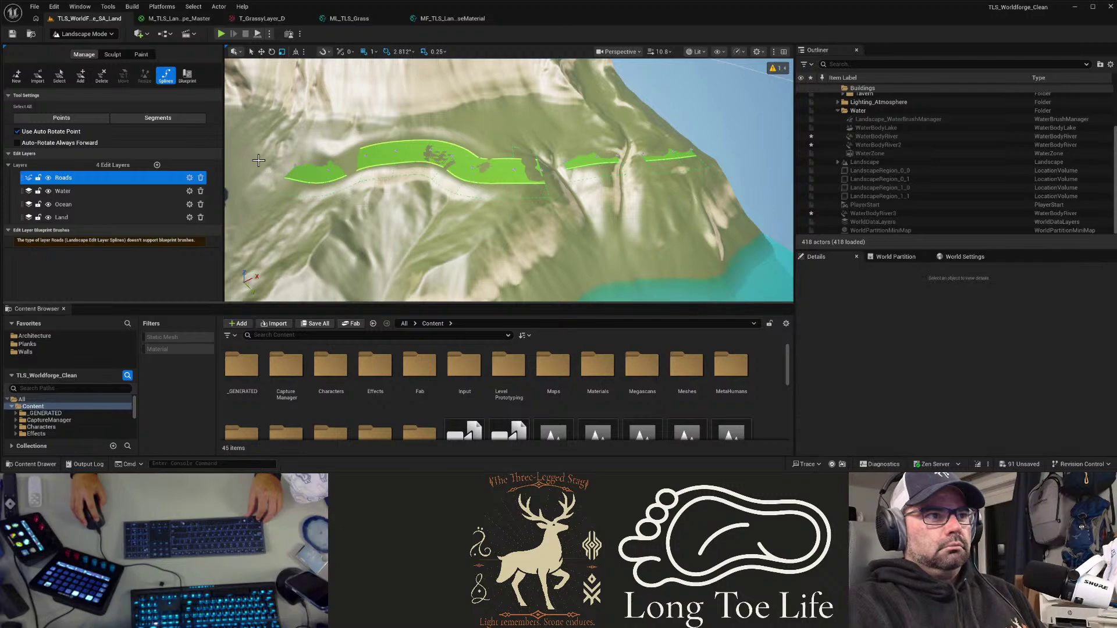
ctrl+click(259, 161)
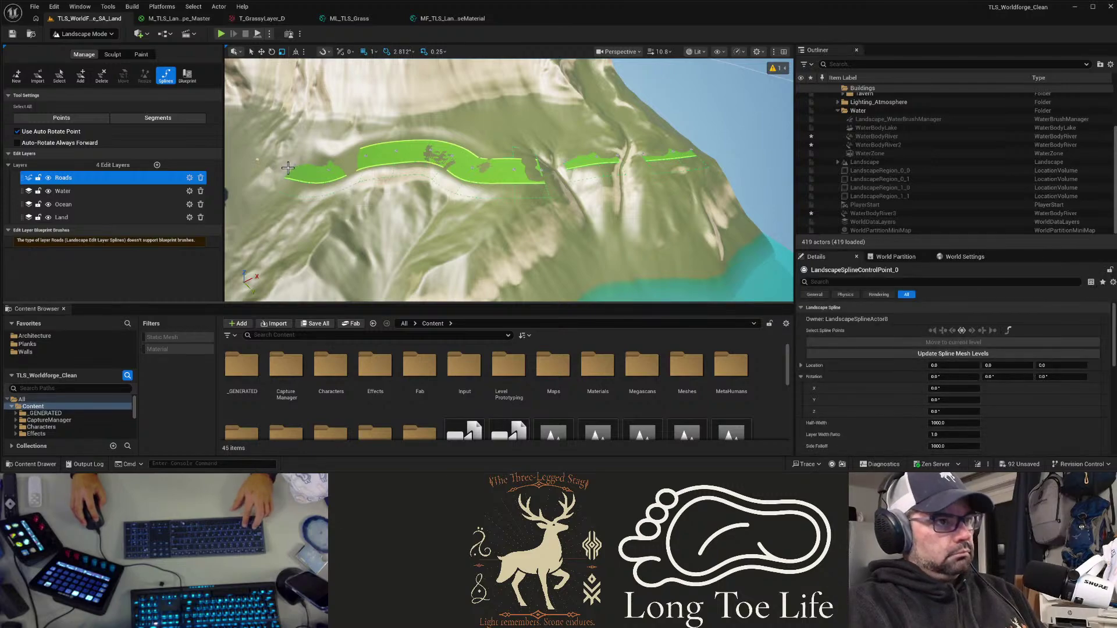
key(ctrl+z)
Step: Extend the slope road from its end with three more connected control points, leading it down the pale slope onto the dark ground
click(294, 165)
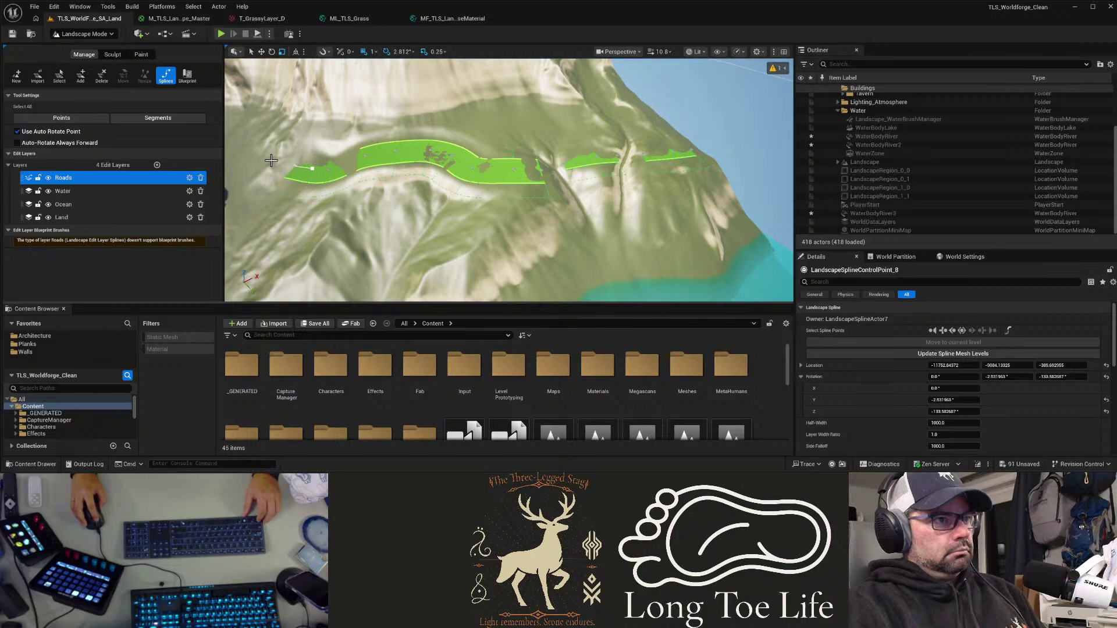
ctrl+click(269, 159)
right_drag(287, 173, 226, 172)
key(w)
right_drag(509, 180, 407, 168)
right_drag(578, 227, 727, 274)
key(s)
right_drag(541, 229, 560, 187)
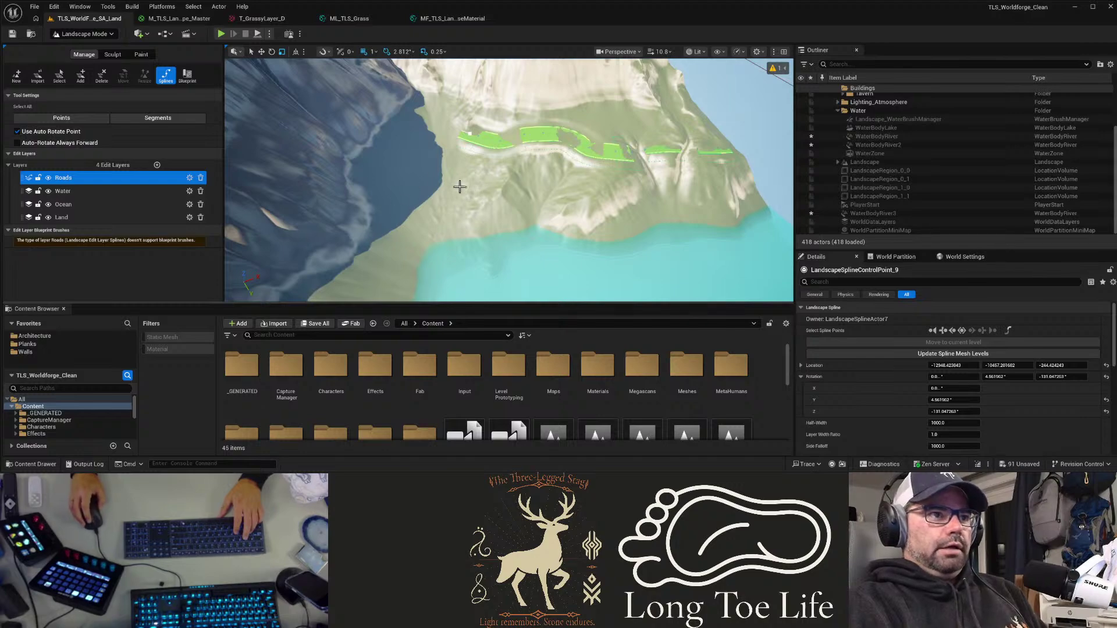
mouse_move(427, 209)
right_down()
mouse_move(362, 180)
mouse_move(442, 215)
mouse_move(449, 207)
right_up()
key(w)
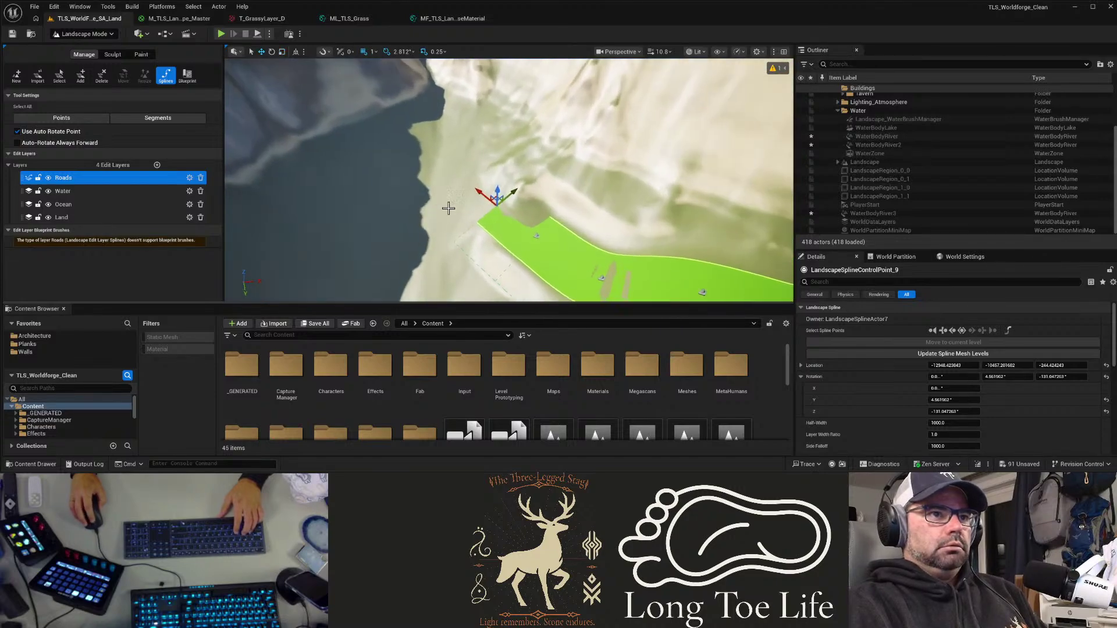
click(535, 238)
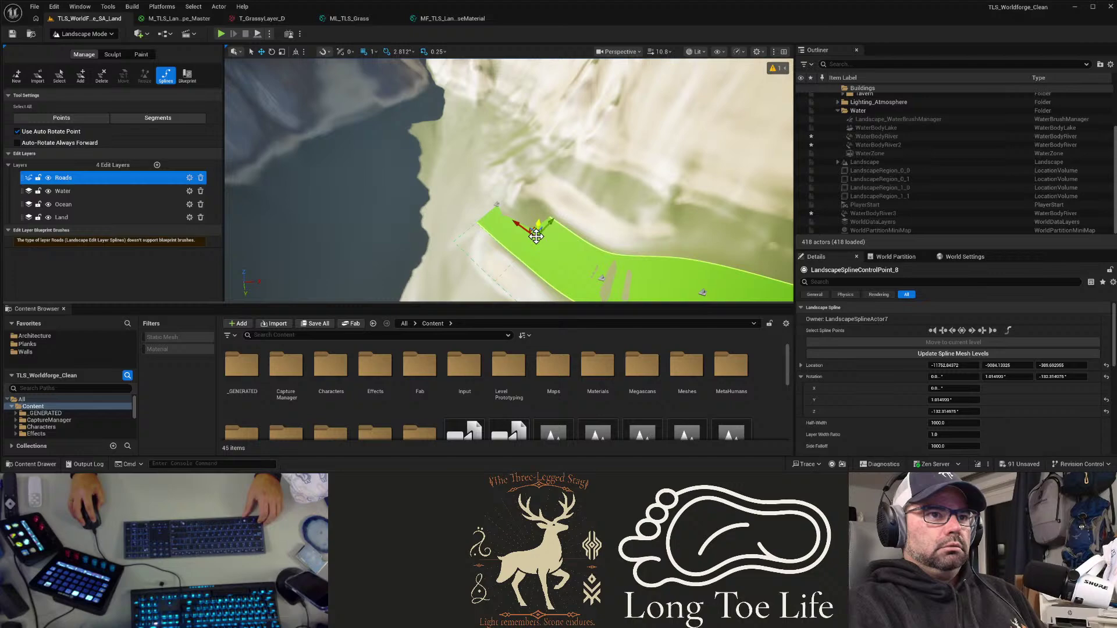
click(497, 204)
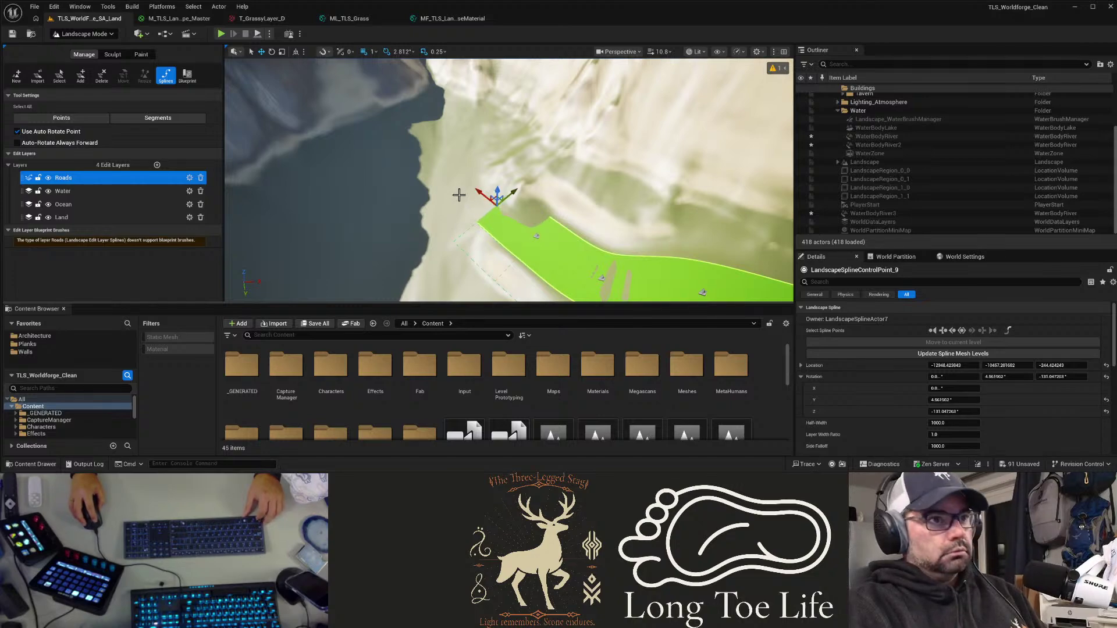
ctrl+click(432, 185)
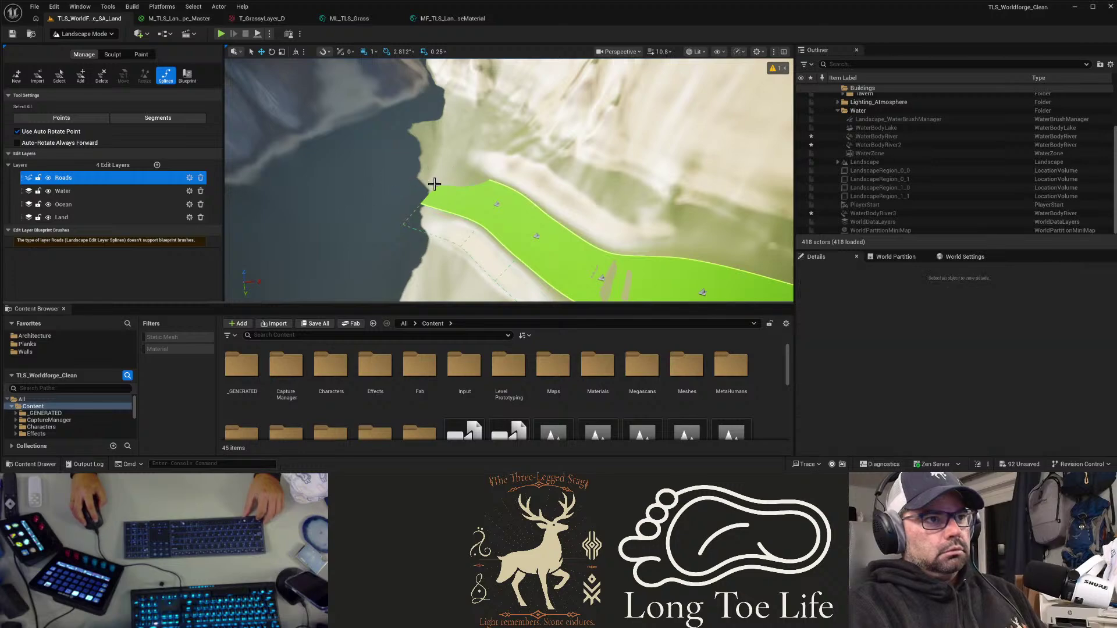
ctrl+click(361, 184)
Step: Extend the road with three more connected control points across the dark ground at the foot of the cliffs, up to the pale bank
right_drag(356, 210, 256, 210)
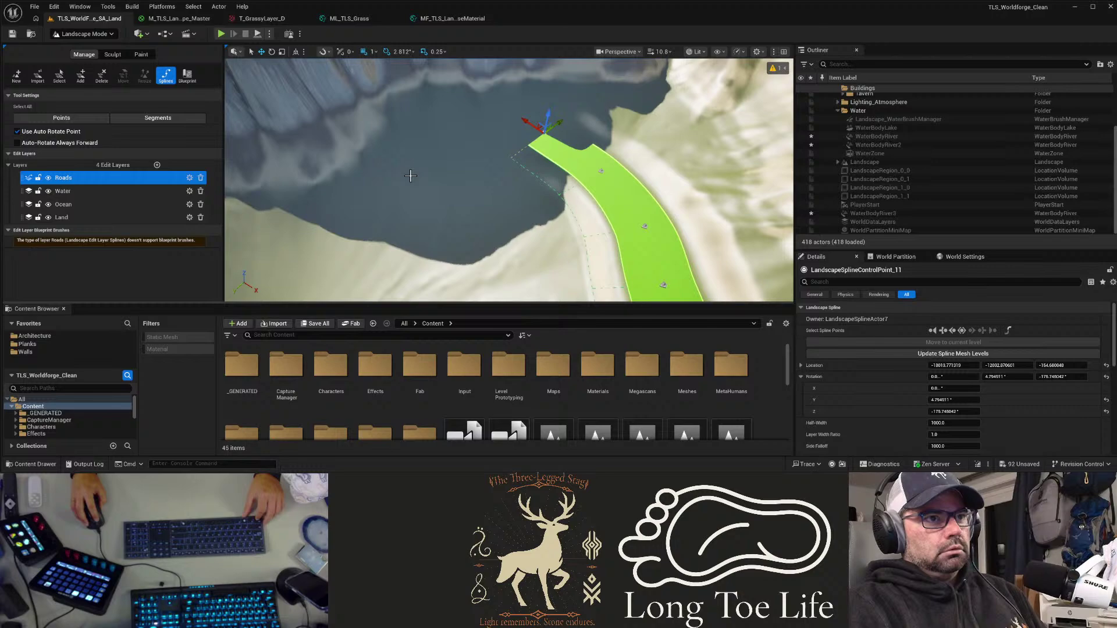
ctrl+click(447, 153)
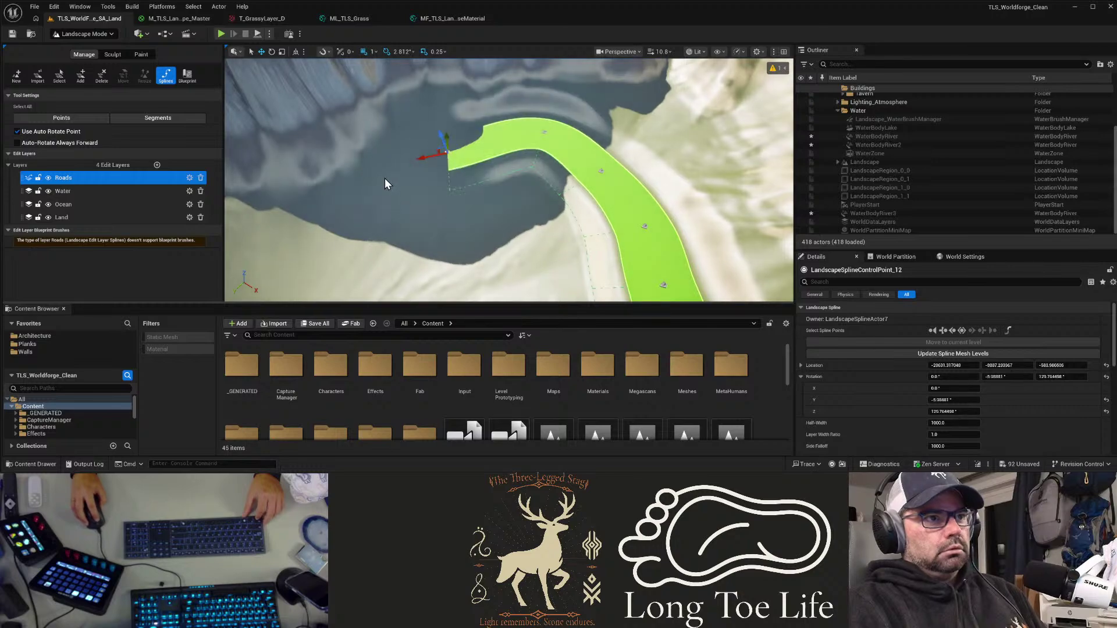
click(385, 178)
click(447, 151)
ctrl+click(370, 174)
right_drag(369, 172, 400, 175)
ctrl+click(401, 170)
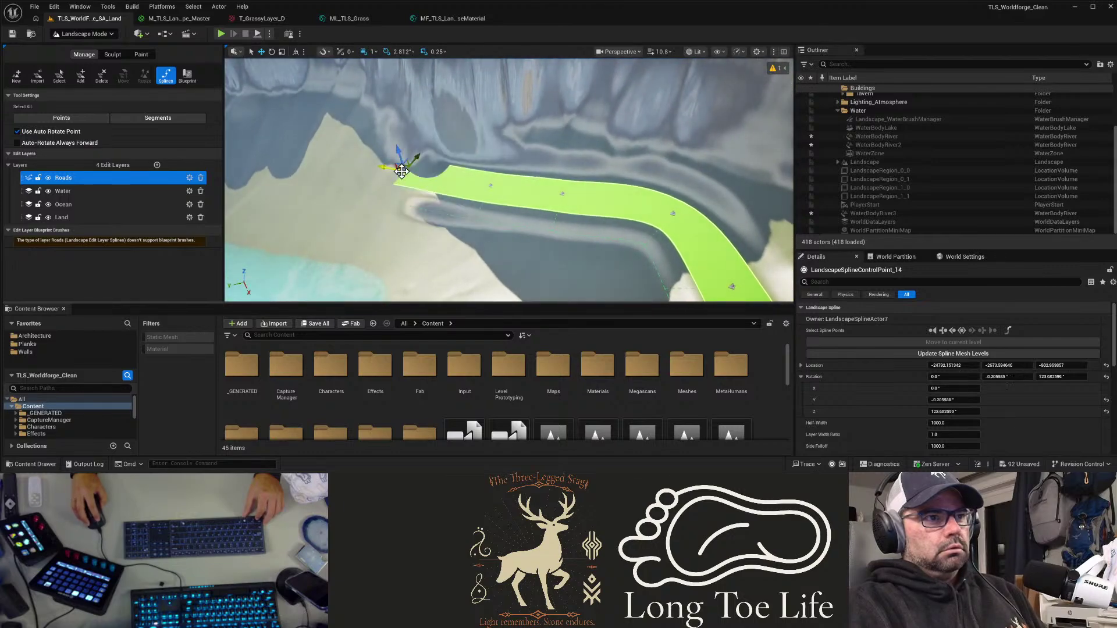
Step: Extend the road with two more connected control points, curving up the pale bank towards its tip beside the cliffs
click(361, 149)
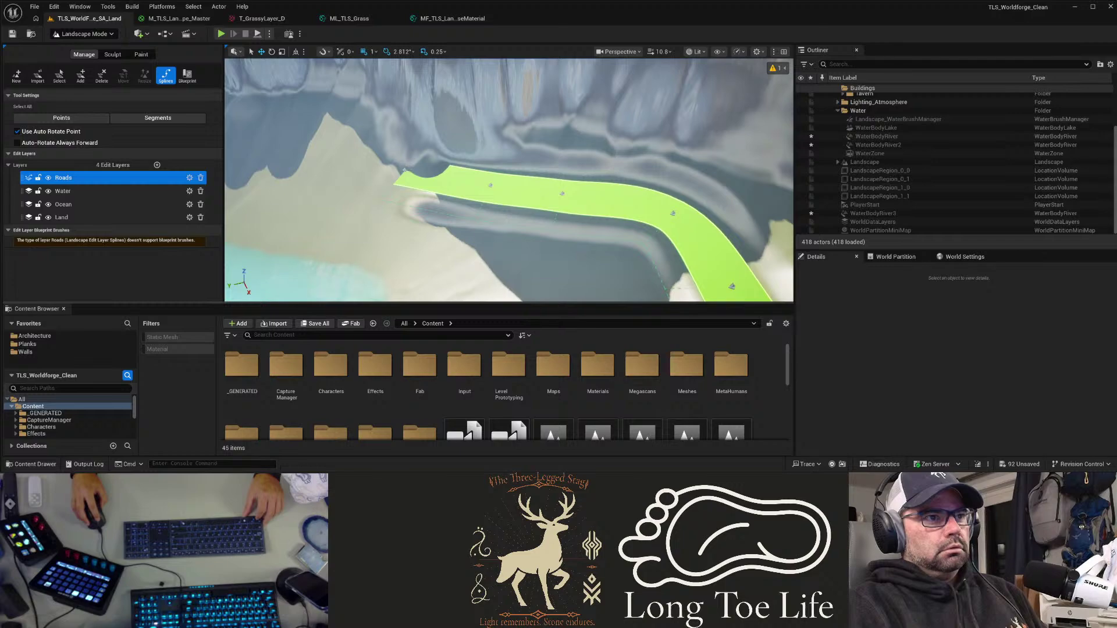
click(404, 170)
ctrl+click(355, 150)
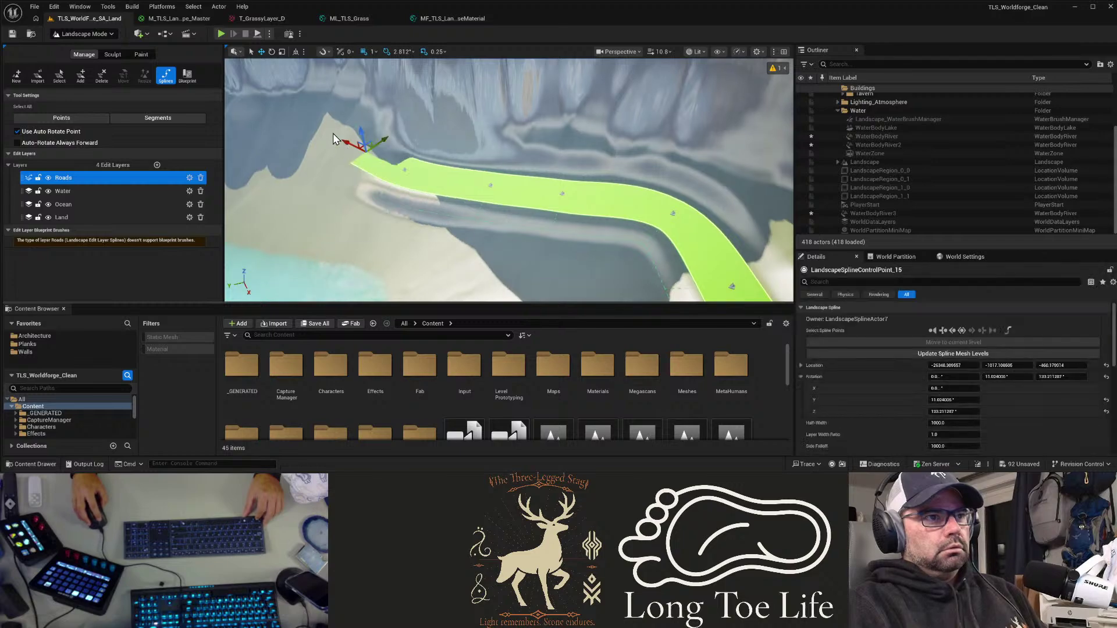
ctrl+click(345, 123)
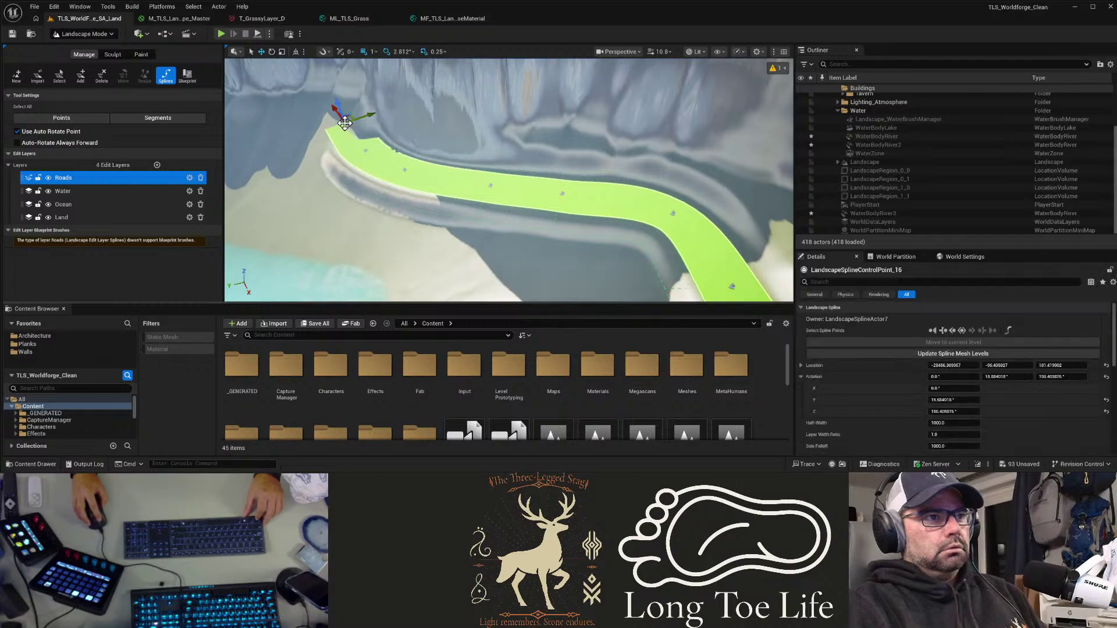
click(308, 106)
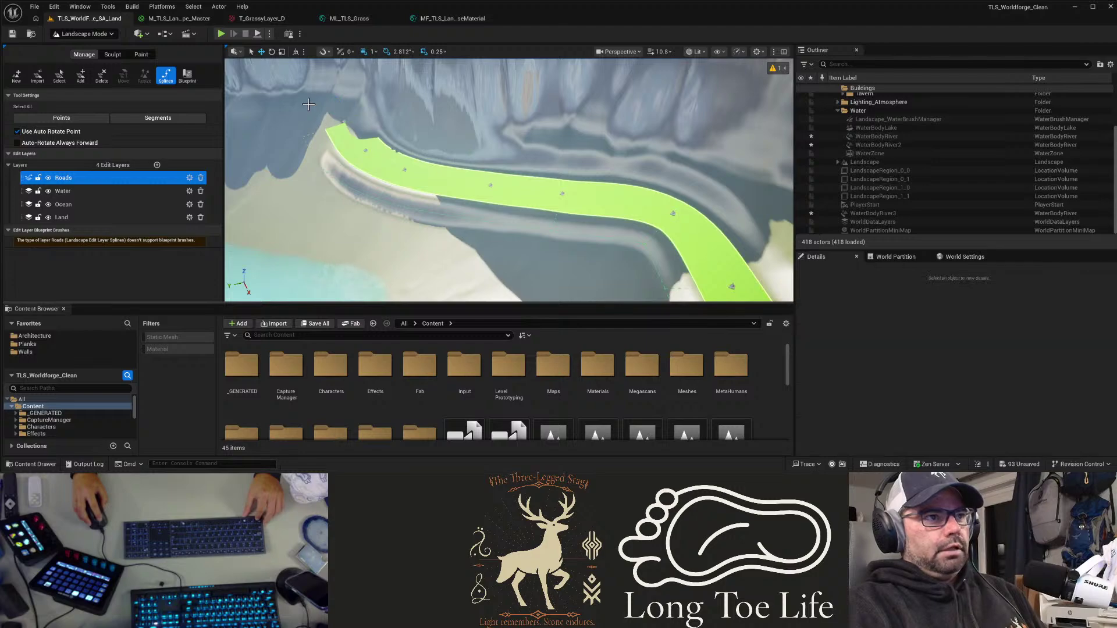
ctrl+click(307, 106)
key(ctrl+z)
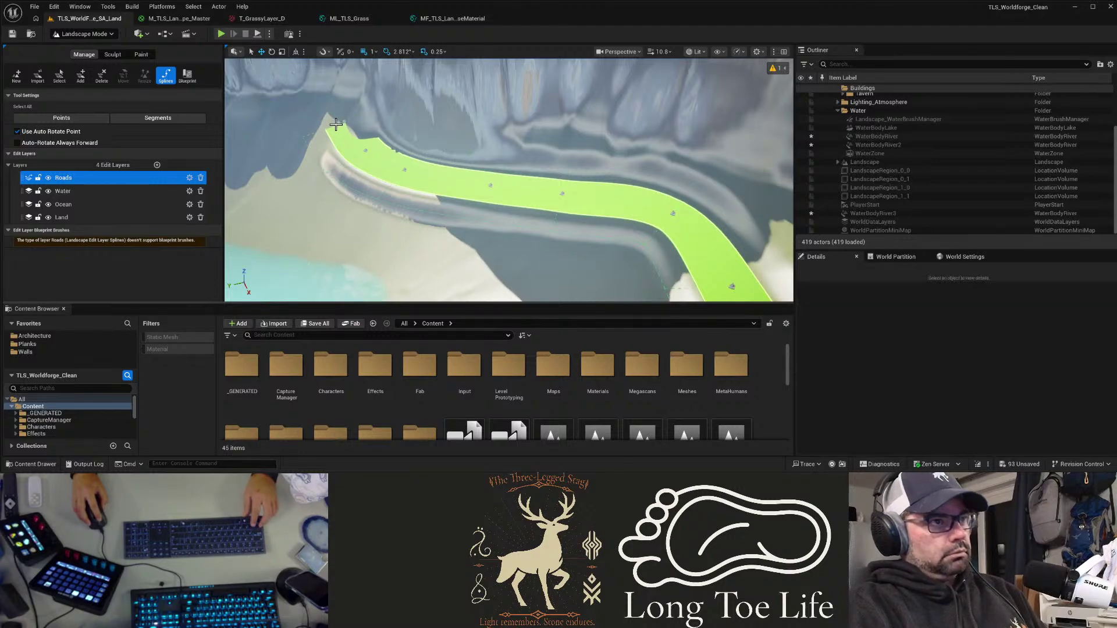
Step: Extend the road from the tip of the pale bank with one more connected control point on the dark ground beyond
click(344, 123)
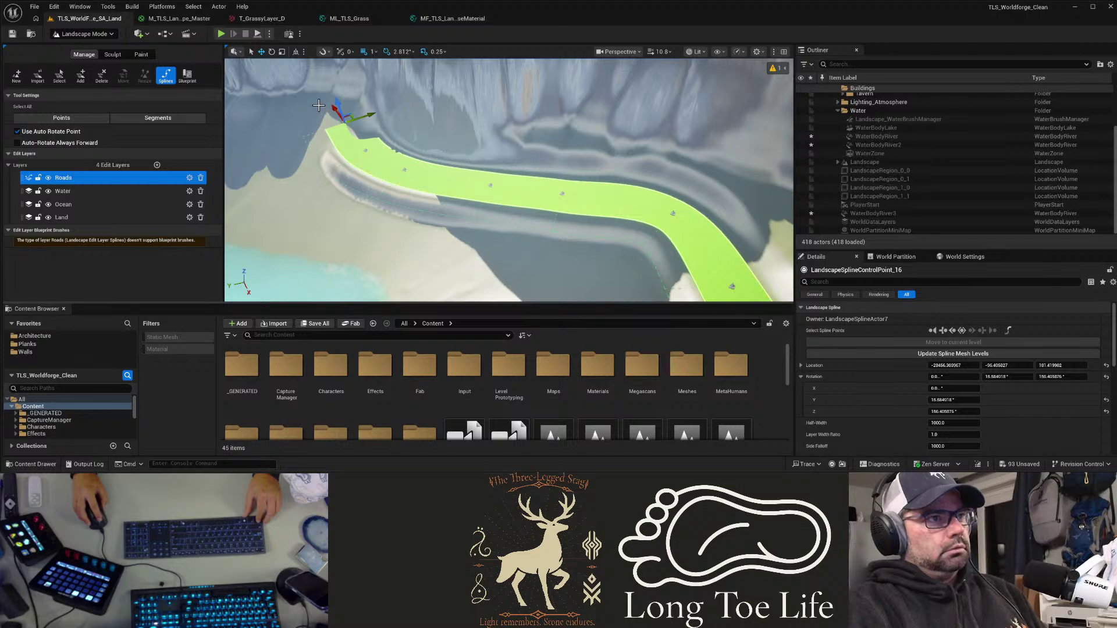
ctrl+click(312, 104)
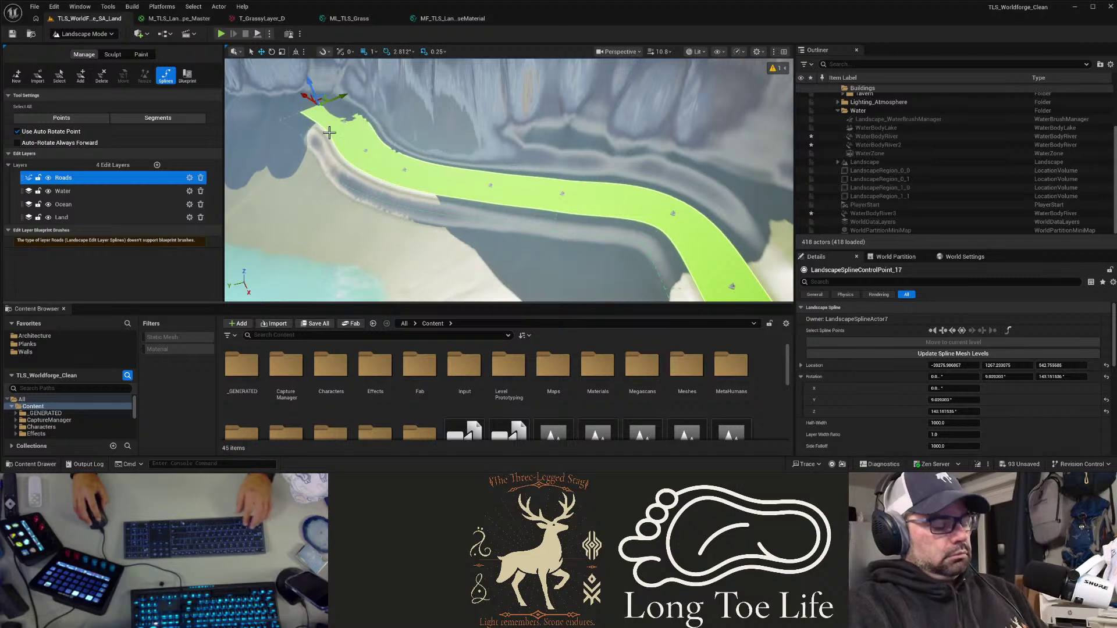
Step: Extend the road from its end with two more connected control points across the dark ground along the foot of the cliffs
right_drag(327, 132, 232, 111)
right_drag(518, 145, 506, 169)
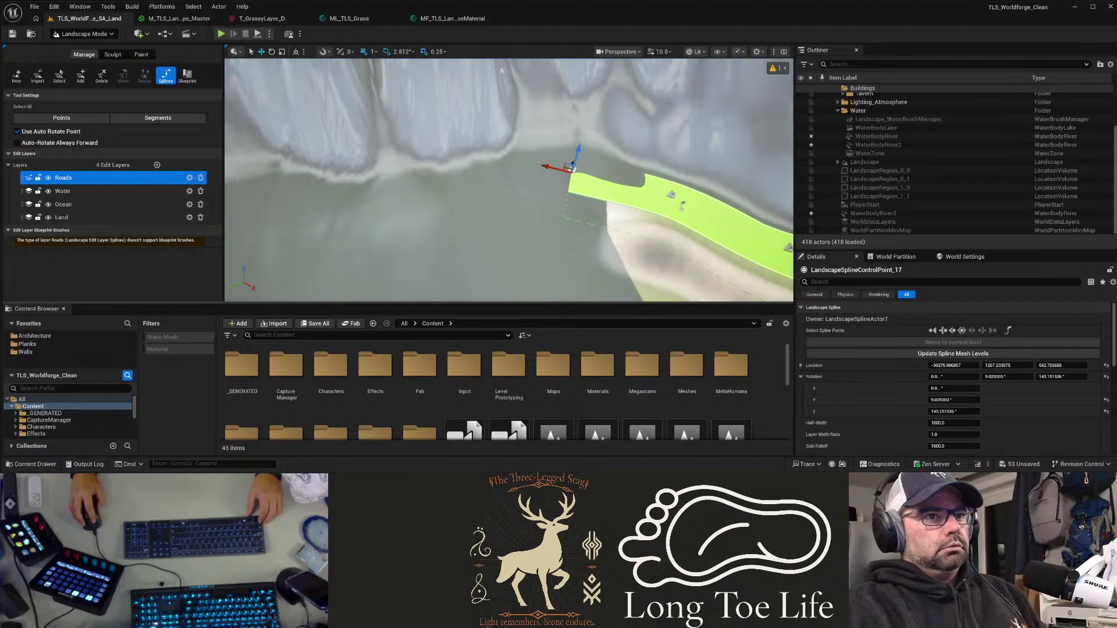
click(670, 194)
click(573, 169)
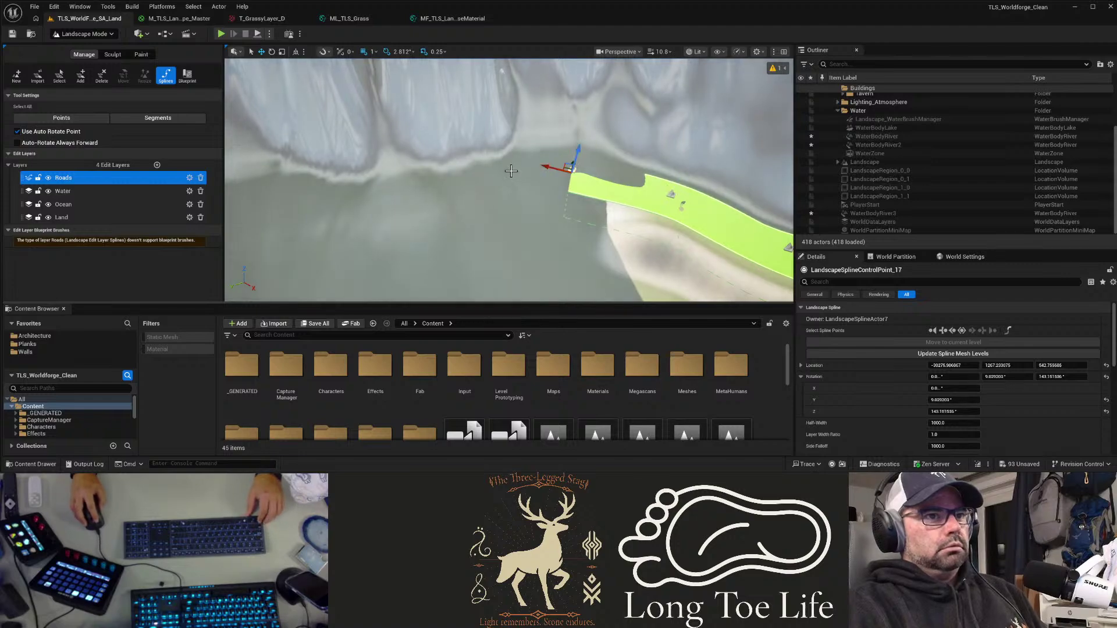
ctrl+click(471, 176)
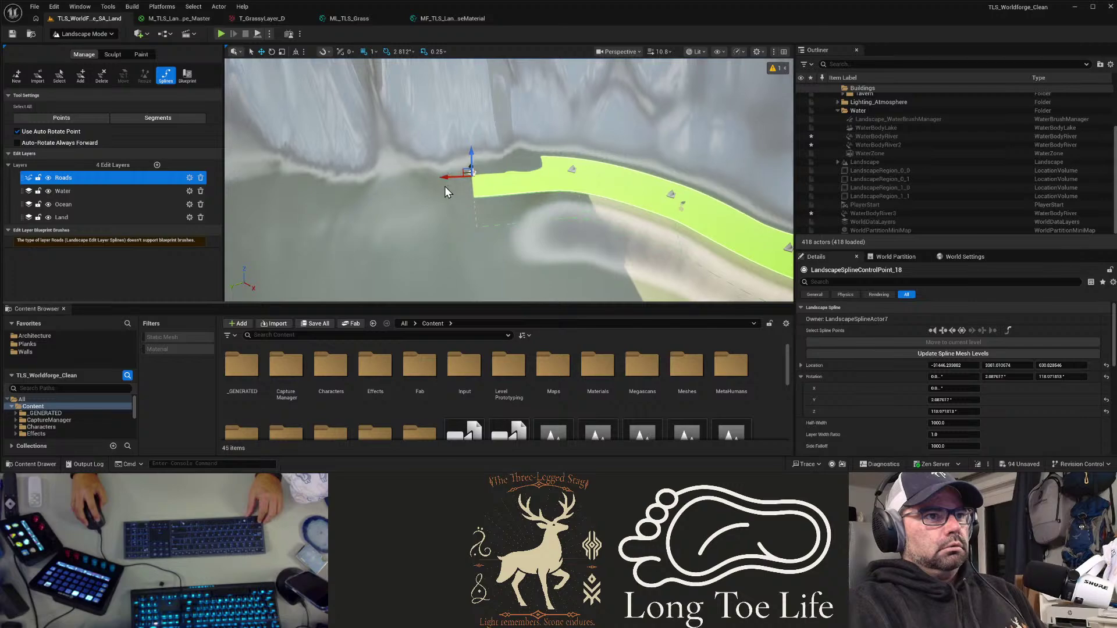
click(395, 185)
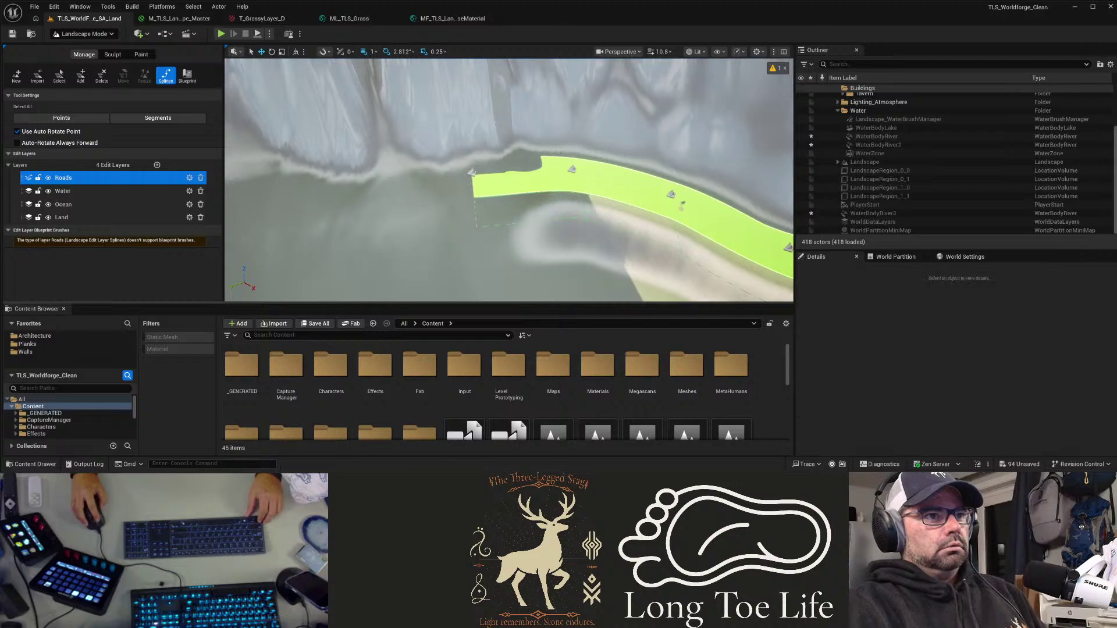
click(472, 175)
ctrl+click(362, 192)
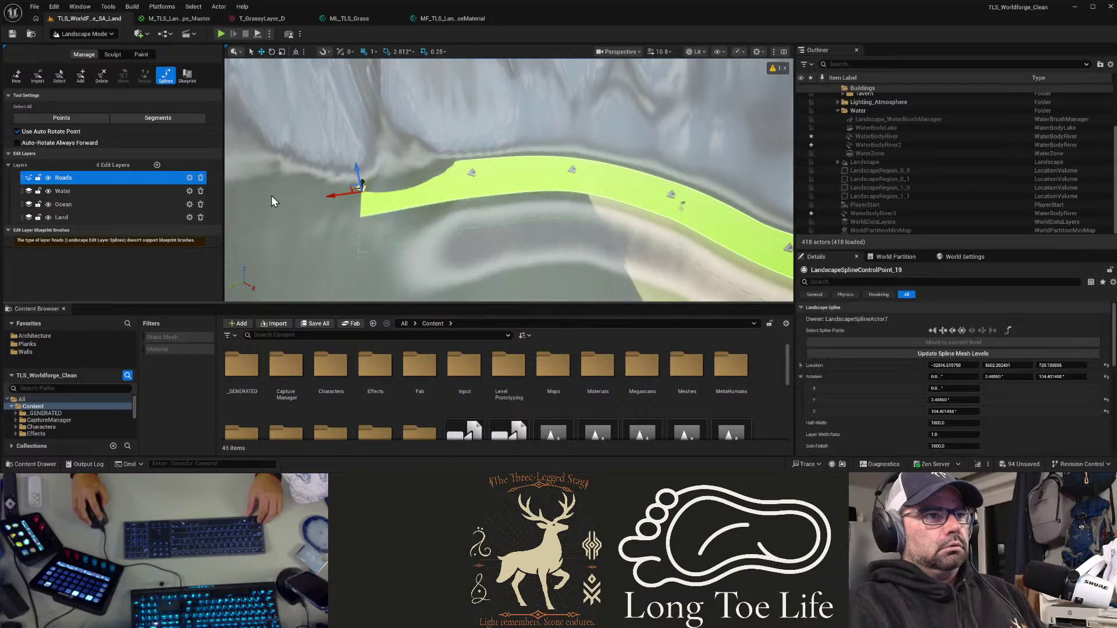
Step: Extend the road with two more connected control points, leading it out of the cliffs' shadow onto the pale ground at the corner
ctrl+click(232, 199)
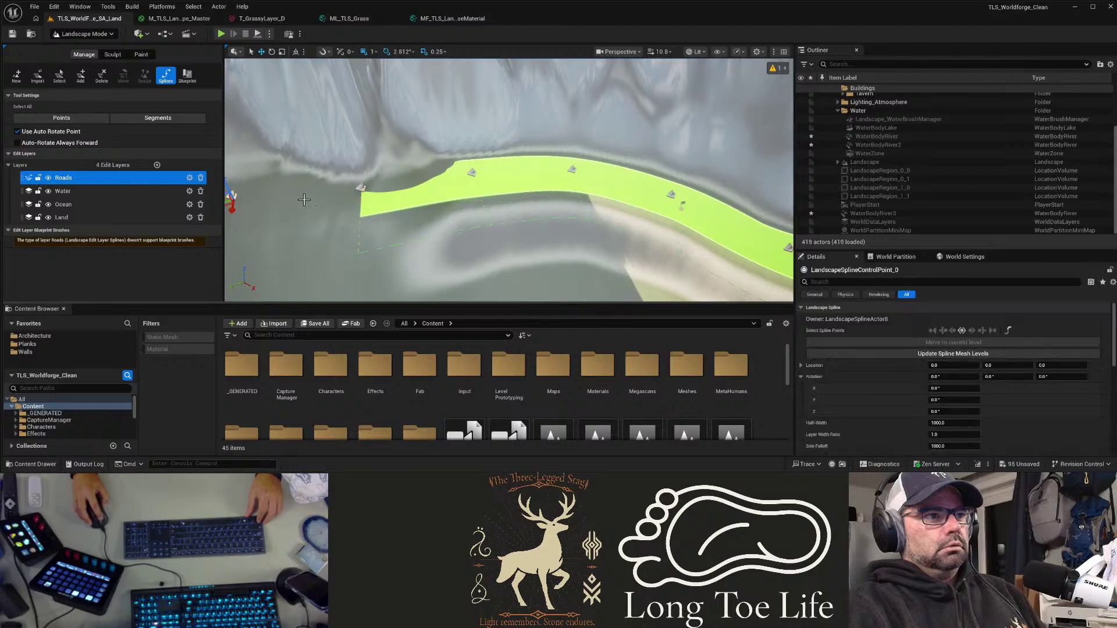
key(ctrl+z)
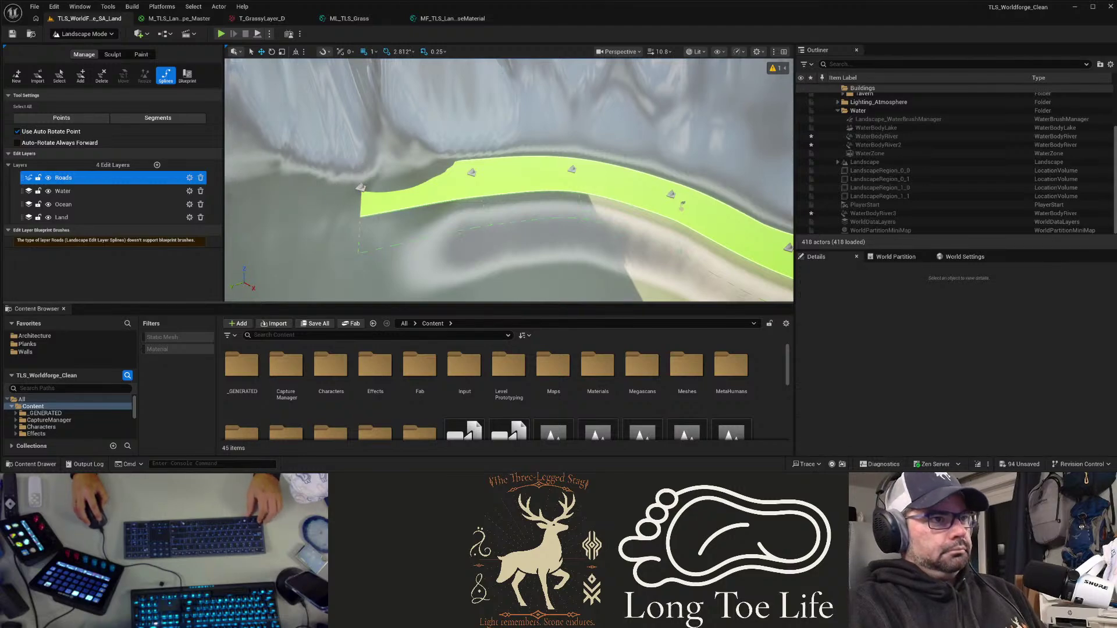
click(360, 188)
right_drag(360, 188, 225, 235)
ctrl+click(335, 167)
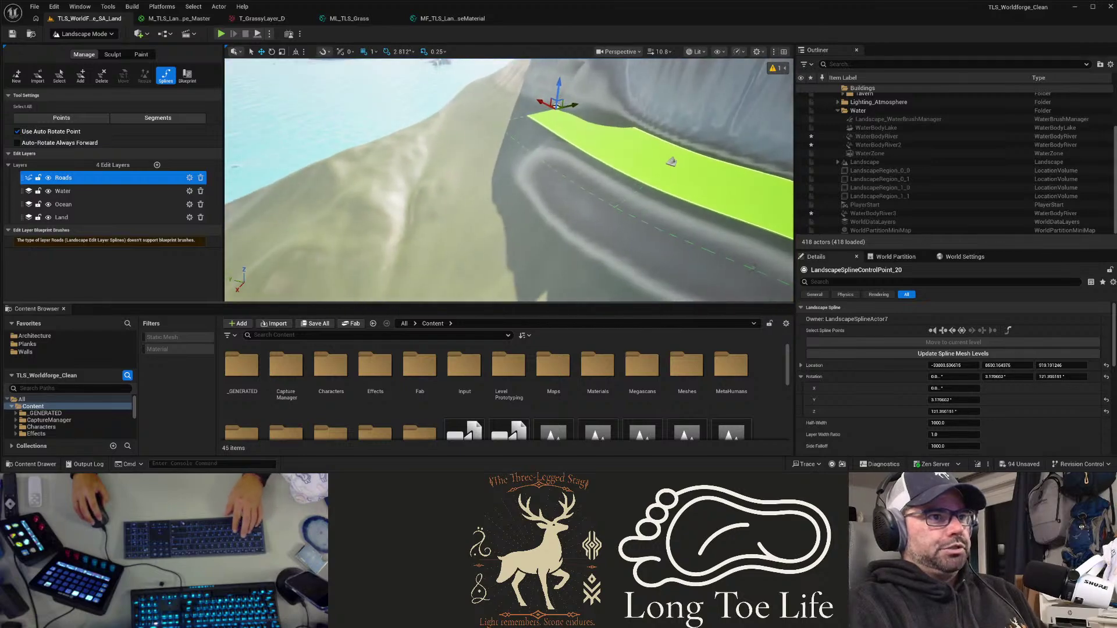
right_drag(509, 180, 646, 140)
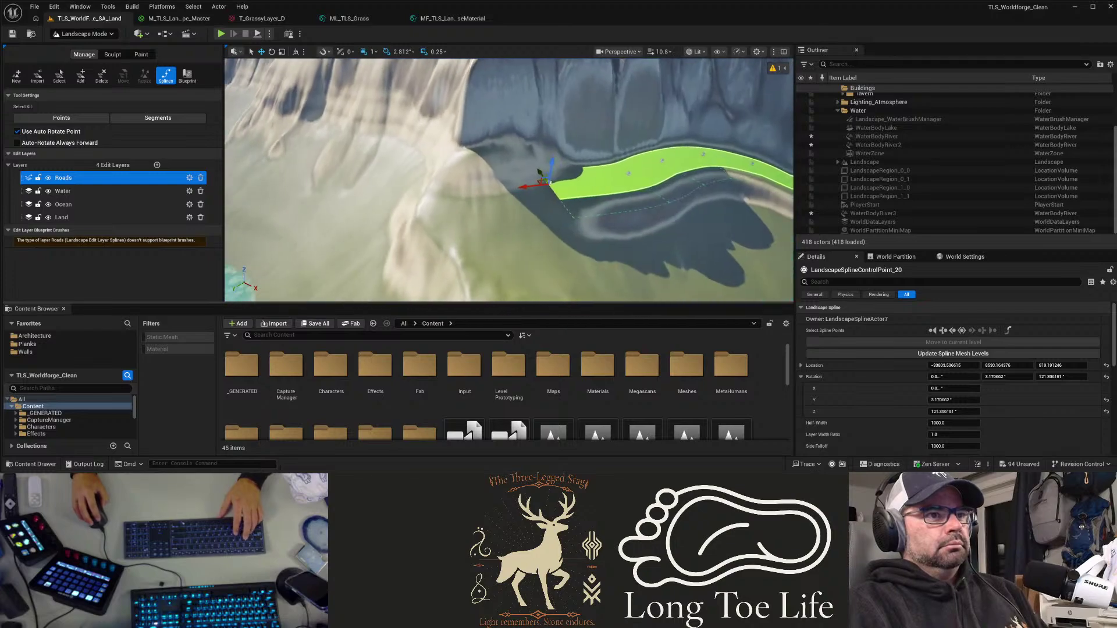
right_drag(282, 189, 450, 185)
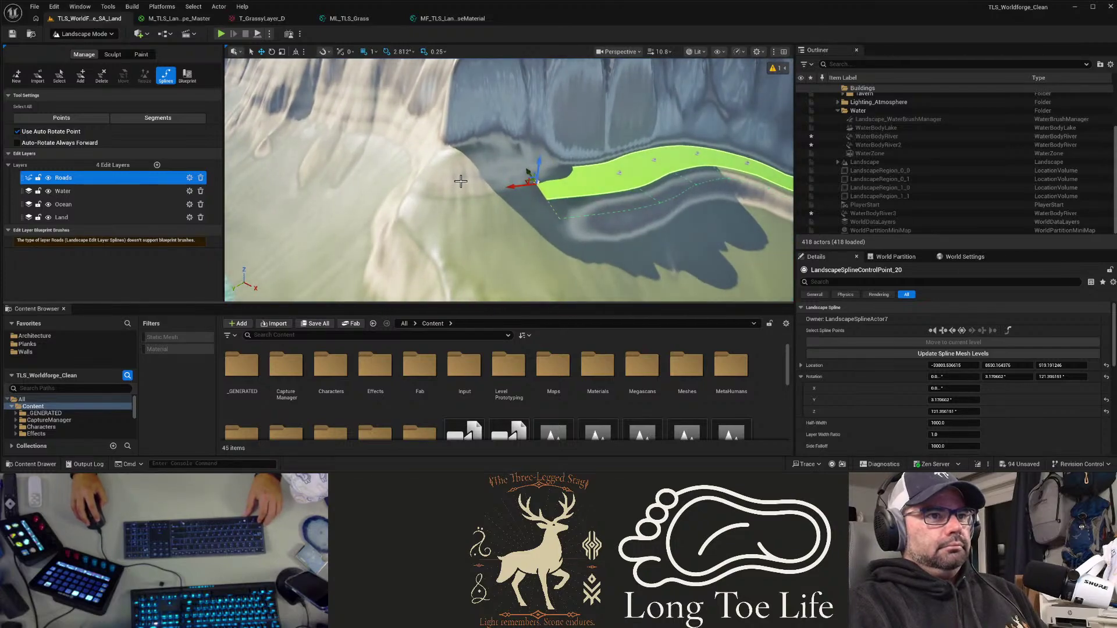
ctrl+click(460, 182)
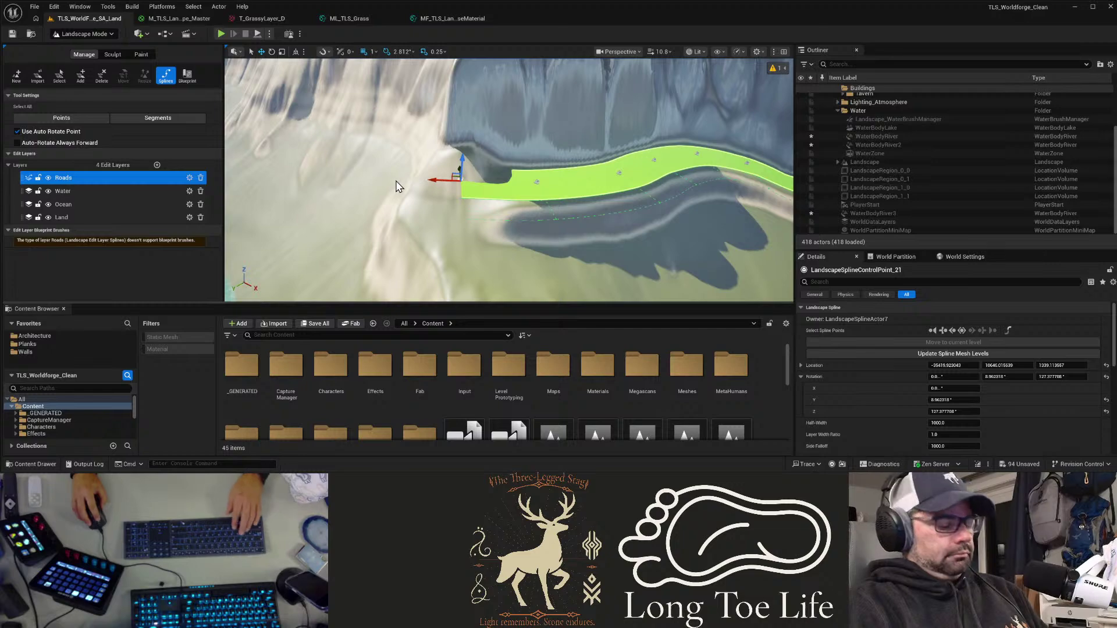
Step: Extend the road around the cliff corner with two more connected control points on the pale, streaked slope
right_drag(448, 176, 449, 176)
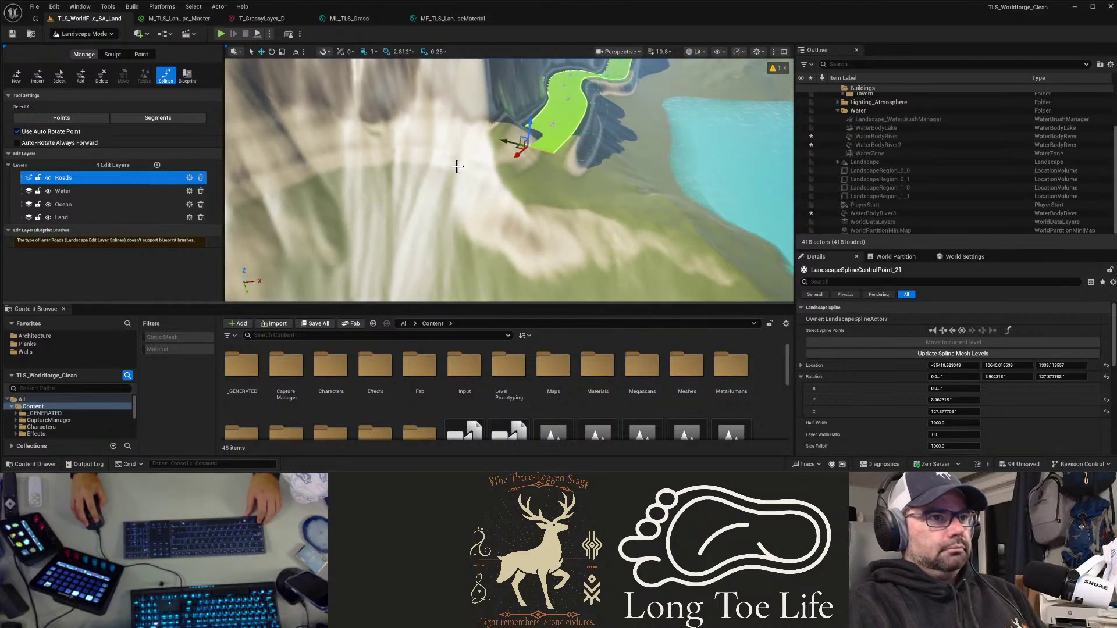
ctrl+click(457, 164)
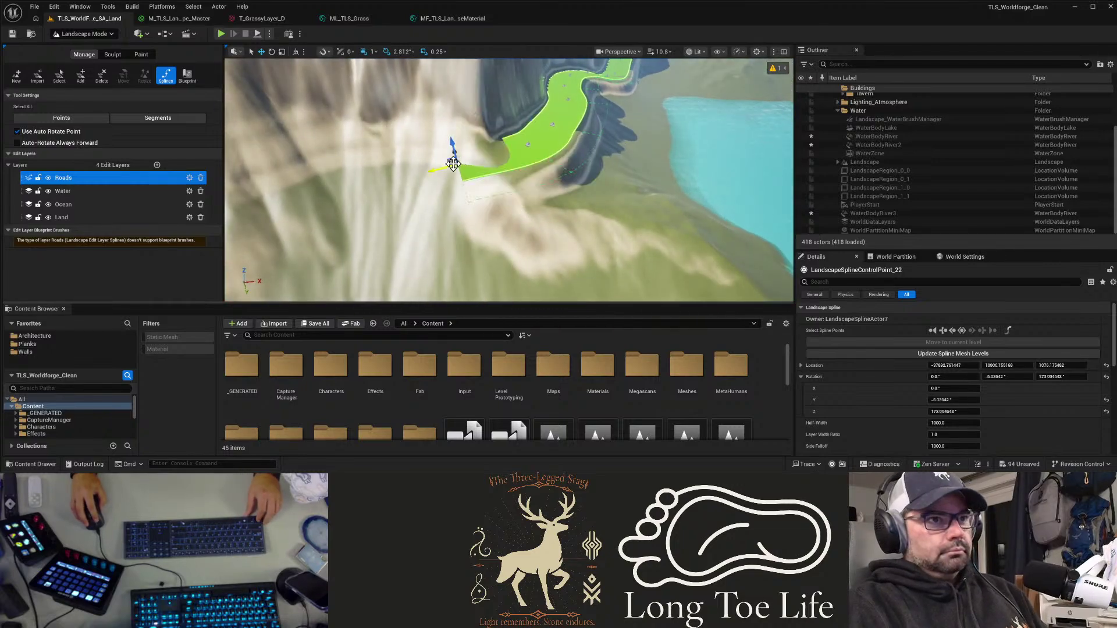
click(397, 171)
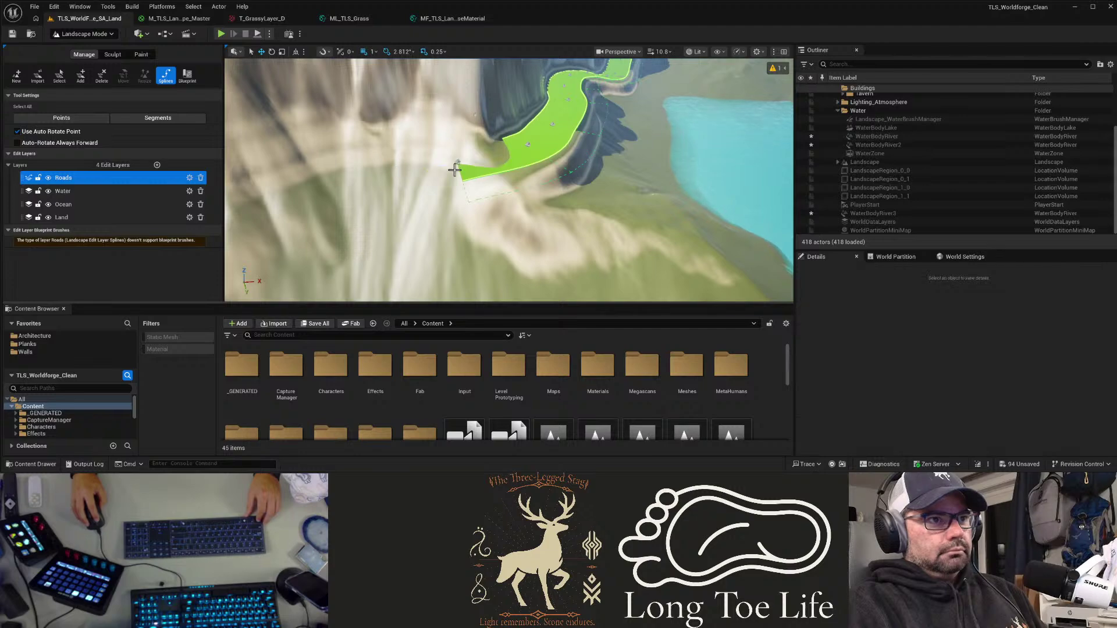
click(458, 162)
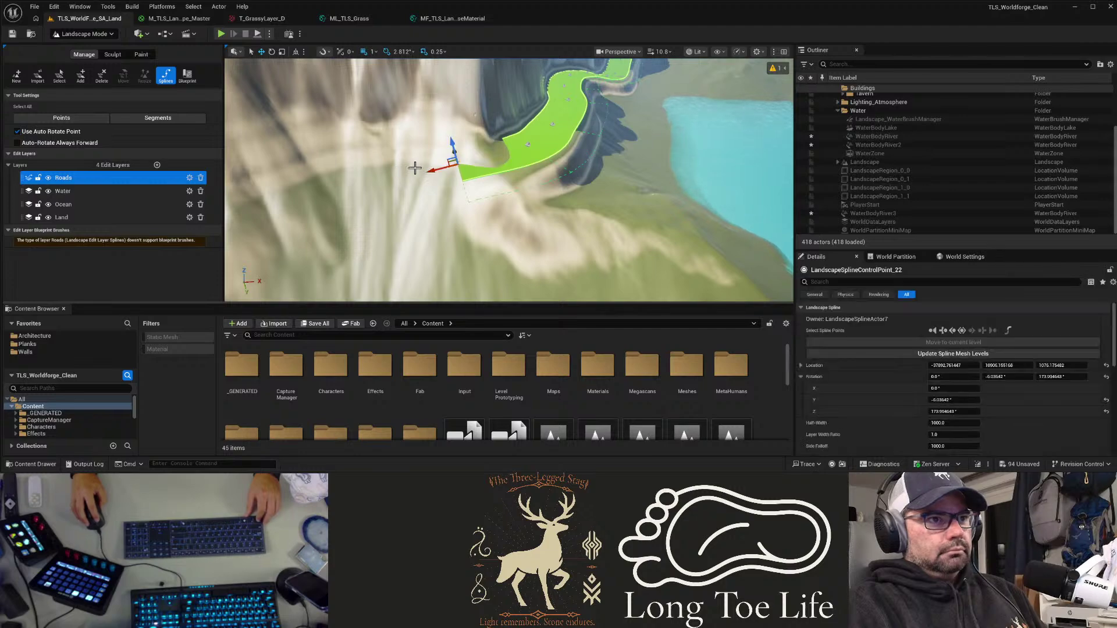
ctrl+click(375, 176)
Step: Extend the road with three more connected control points running straight along the streaked slope beneath the cliffs
right_drag(375, 195, 302, 189)
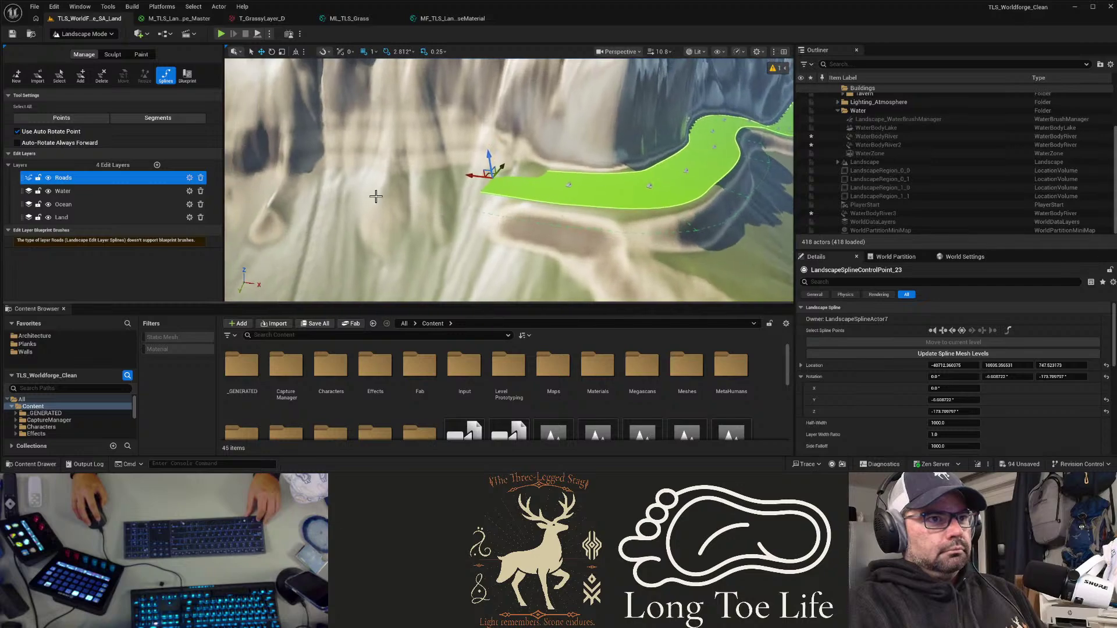
ctrl+click(420, 178)
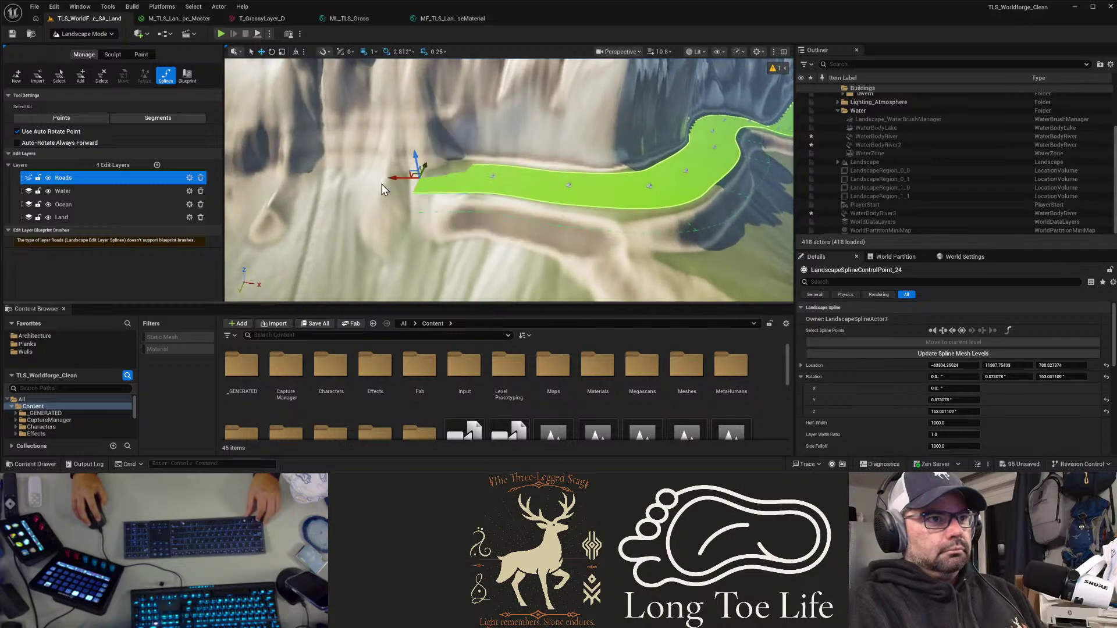
click(348, 187)
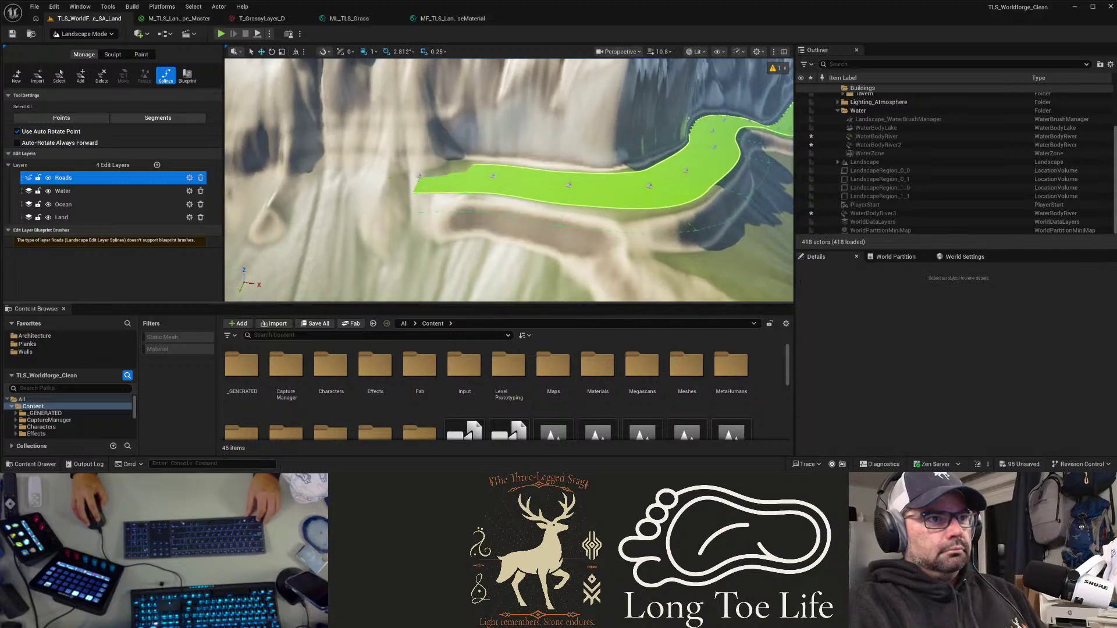
click(419, 176)
ctrl+click(353, 181)
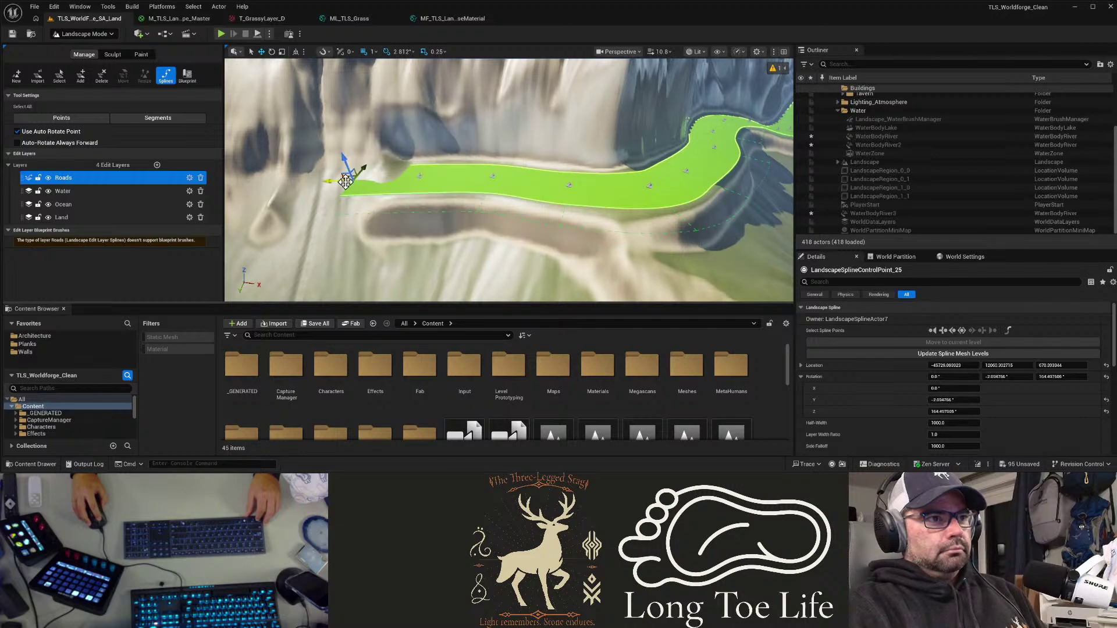
ctrl+click(282, 178)
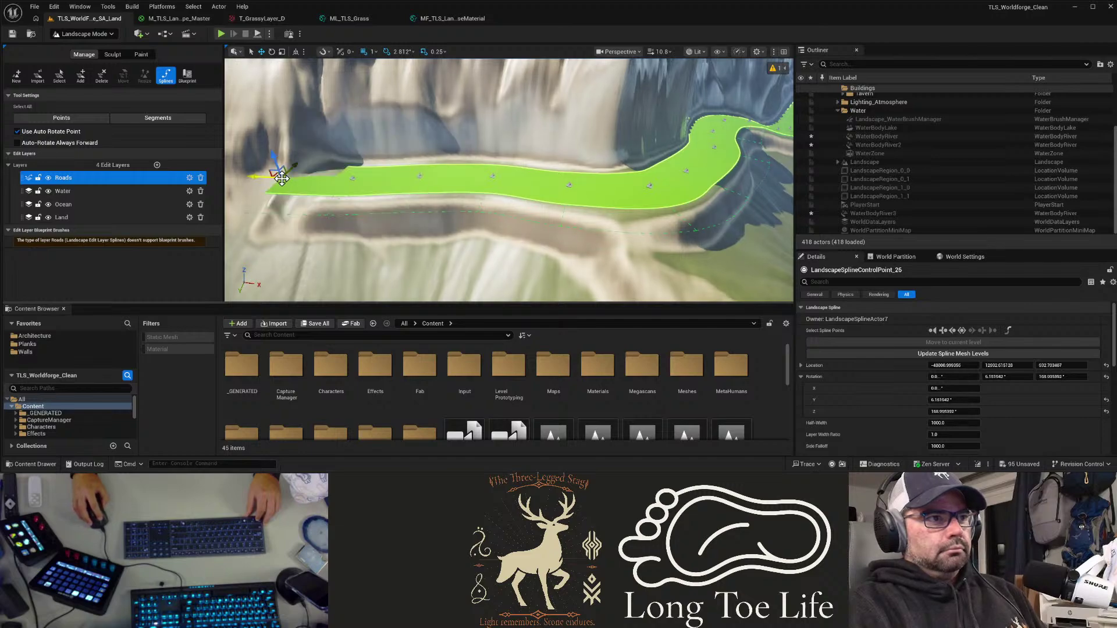
Step: Extend the road with two more connected control points across the green and pale streaked slope towards the dark hollow
right_drag(404, 165, 317, 165)
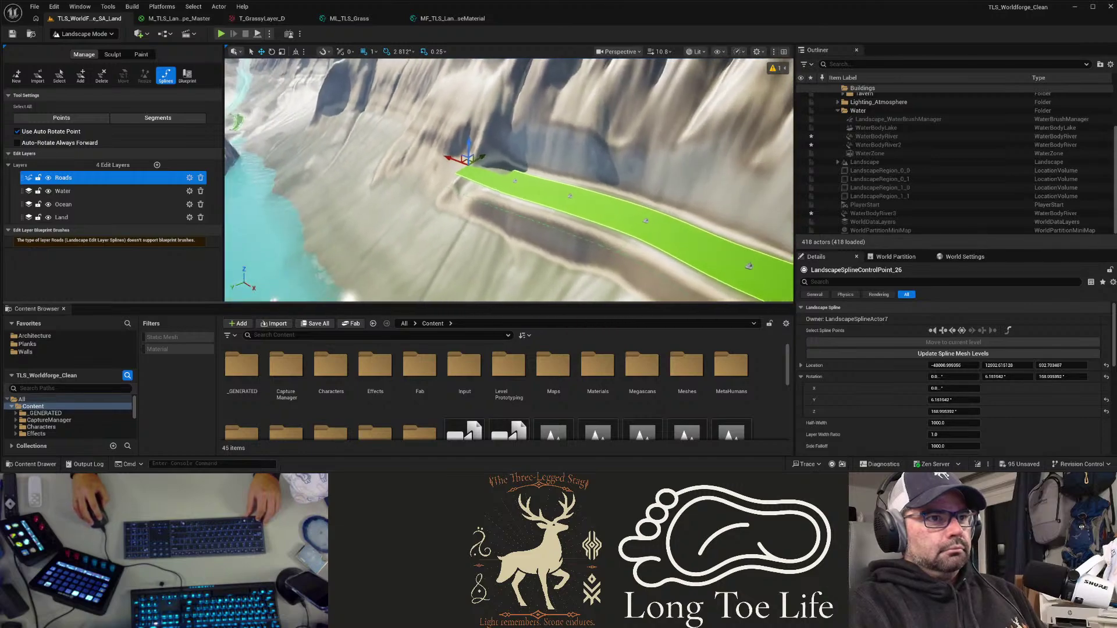
ctrl+click(423, 150)
key(a)
right_drag(423, 150, 522, 244)
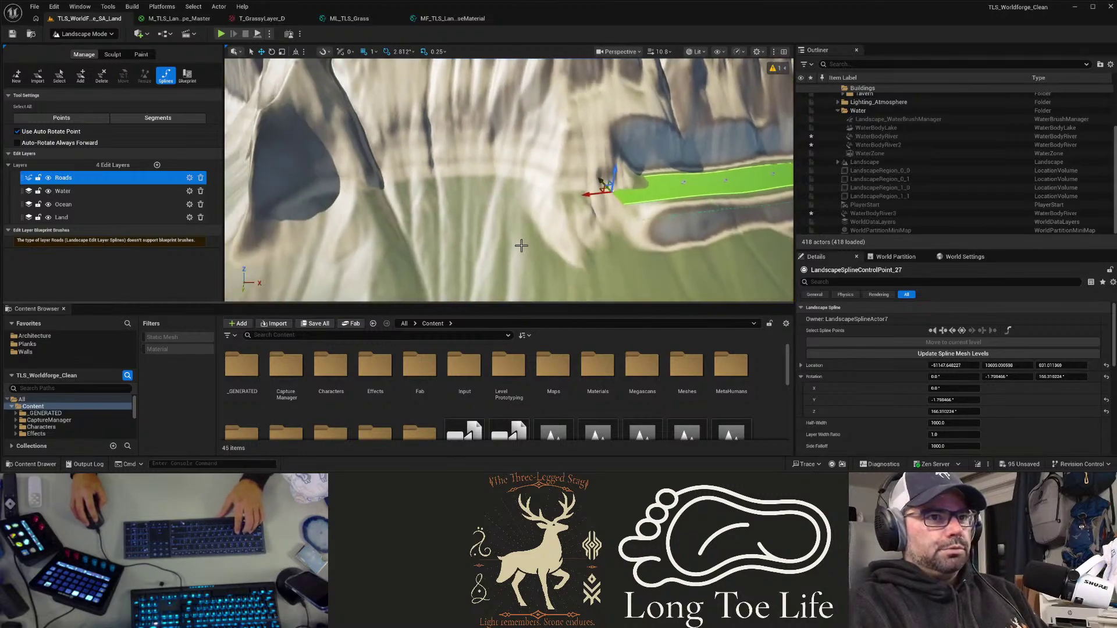
ctrl+click(520, 187)
click(452, 188)
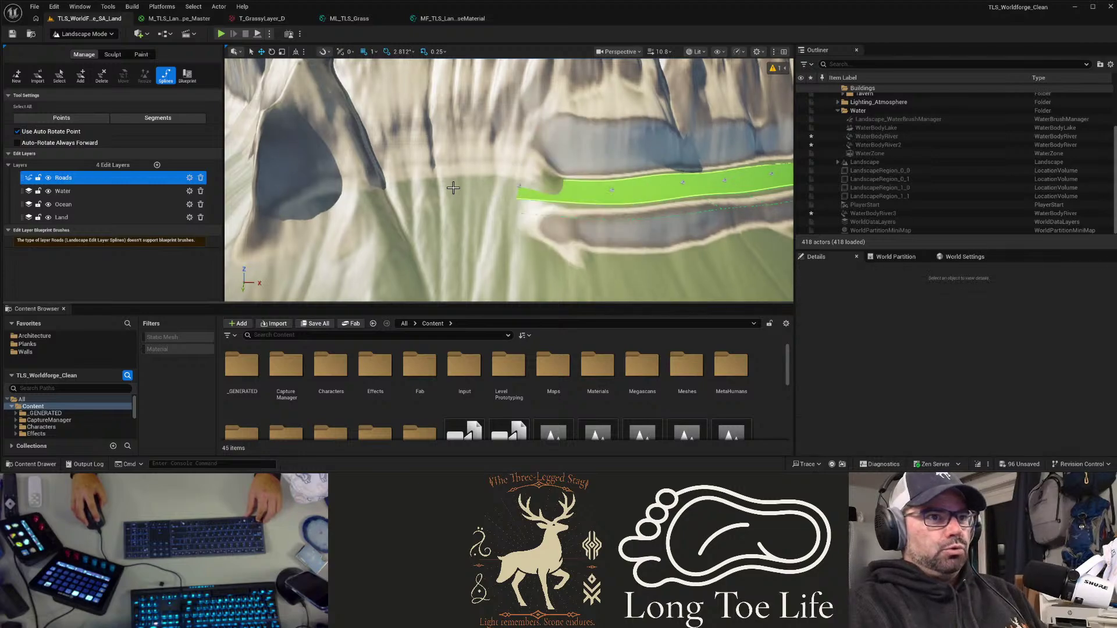
ctrl+click(453, 188)
key(ctrl+z)
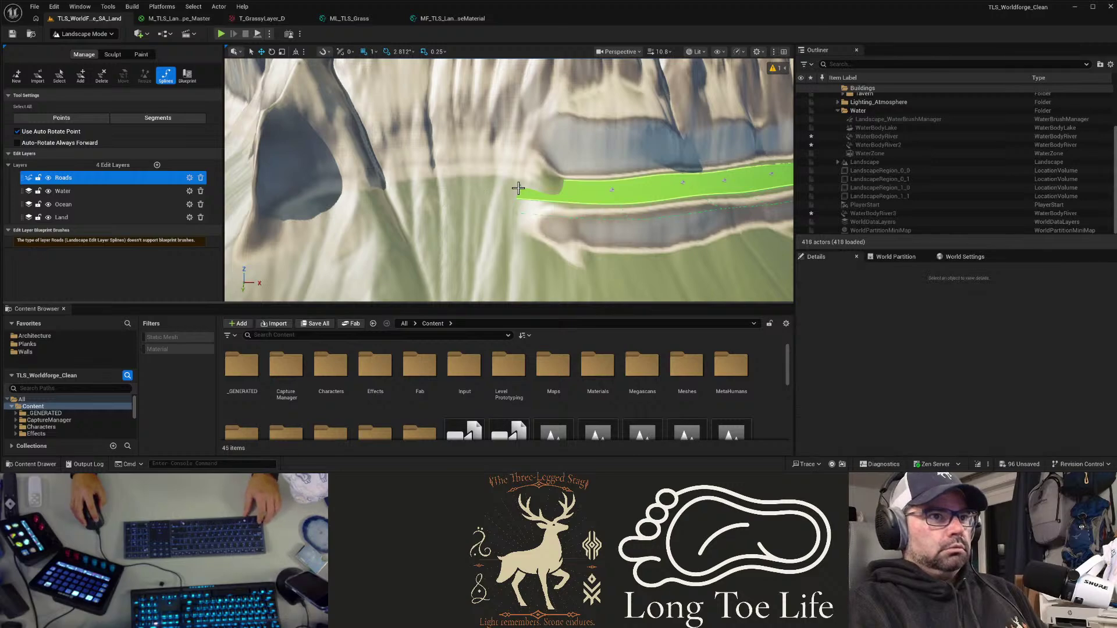
Step: Select the road's end point and extend it with three more connected control points, reaching the lower edge of the dark hollow
click(518, 188)
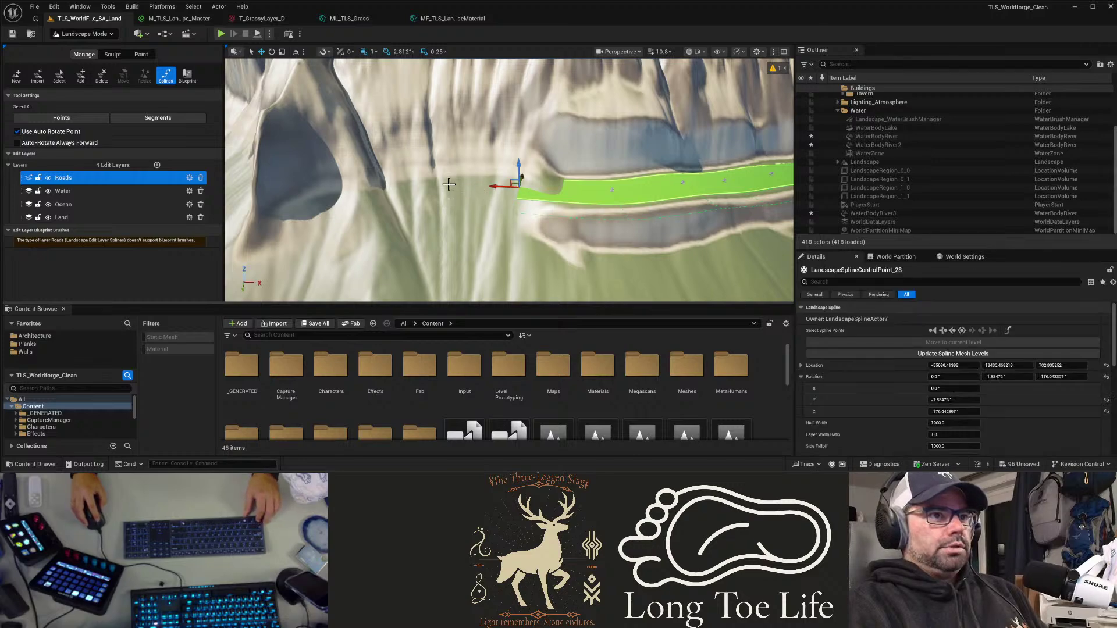
ctrl+click(448, 184)
ctrl+click(388, 190)
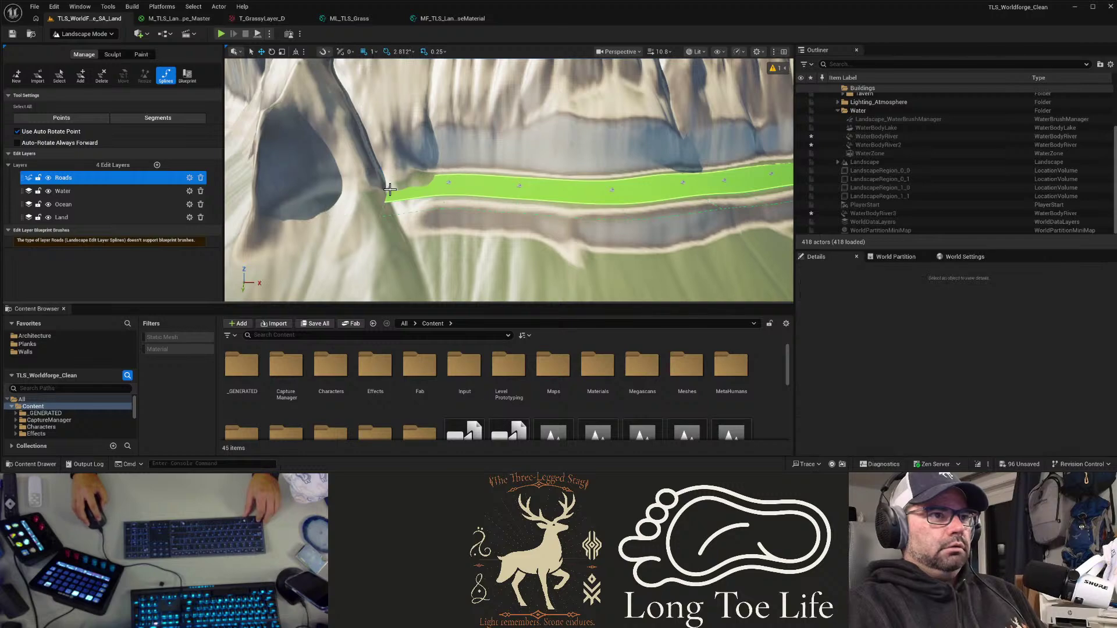
ctrl+click(304, 206)
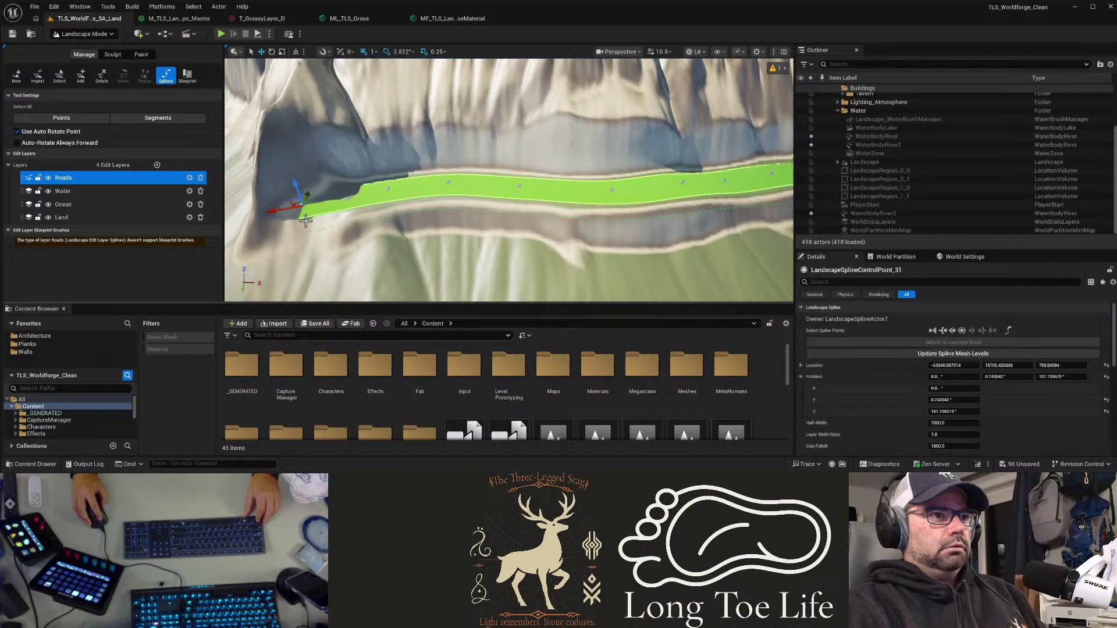
Step: Extend the road beyond the dark hollow with two more connected control points, bending it along the pale band beneath the cliffs
right_drag(321, 218, 253, 218)
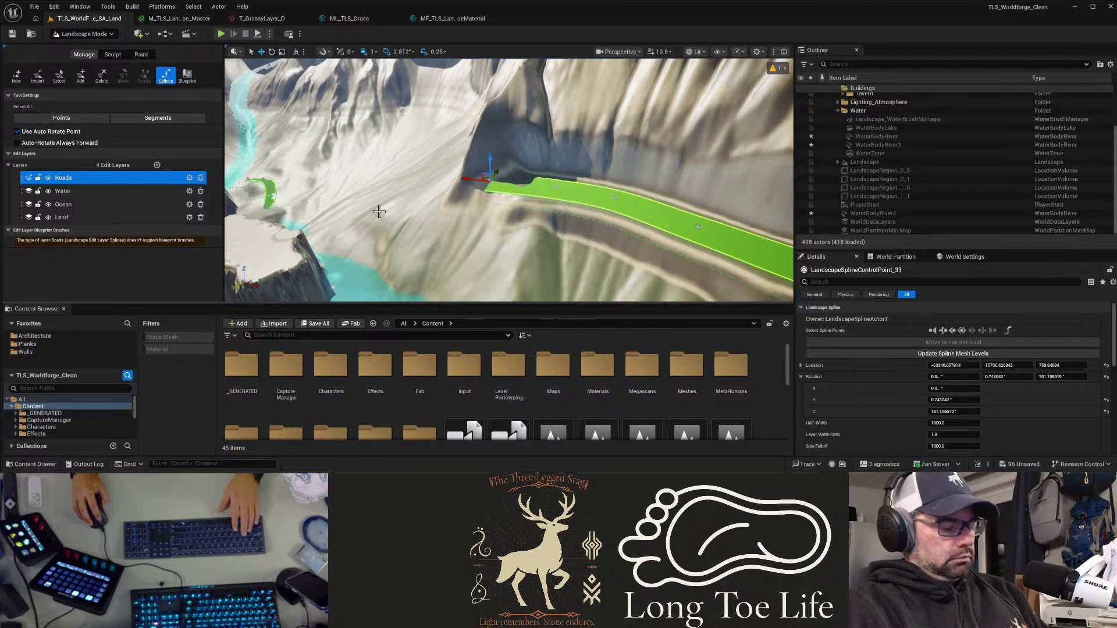
right_drag(340, 213, 429, 192)
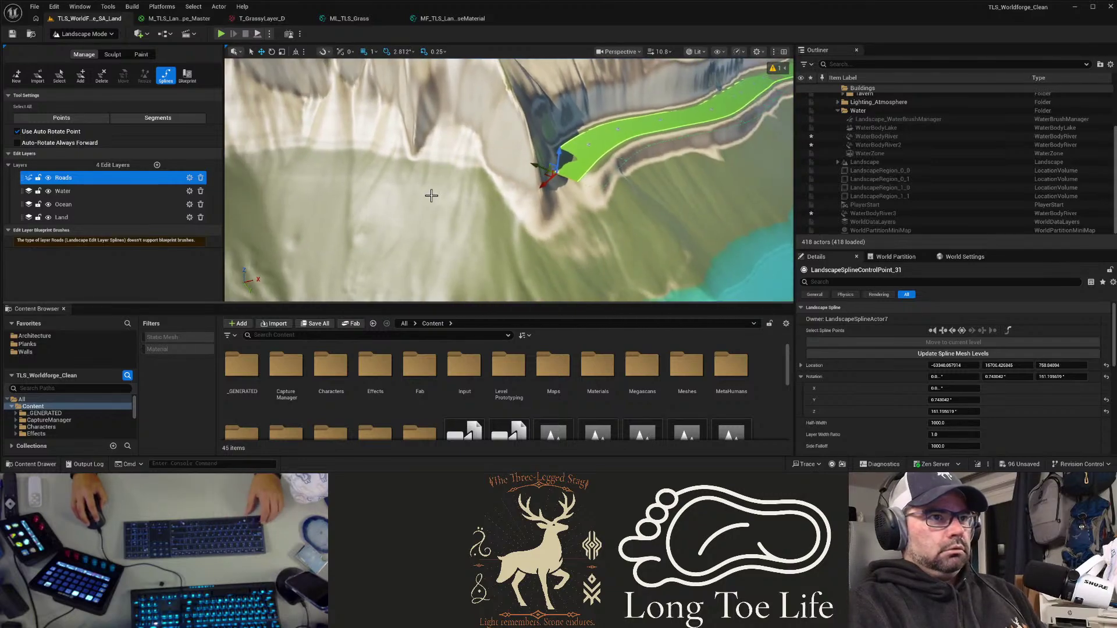
ctrl+click(466, 180)
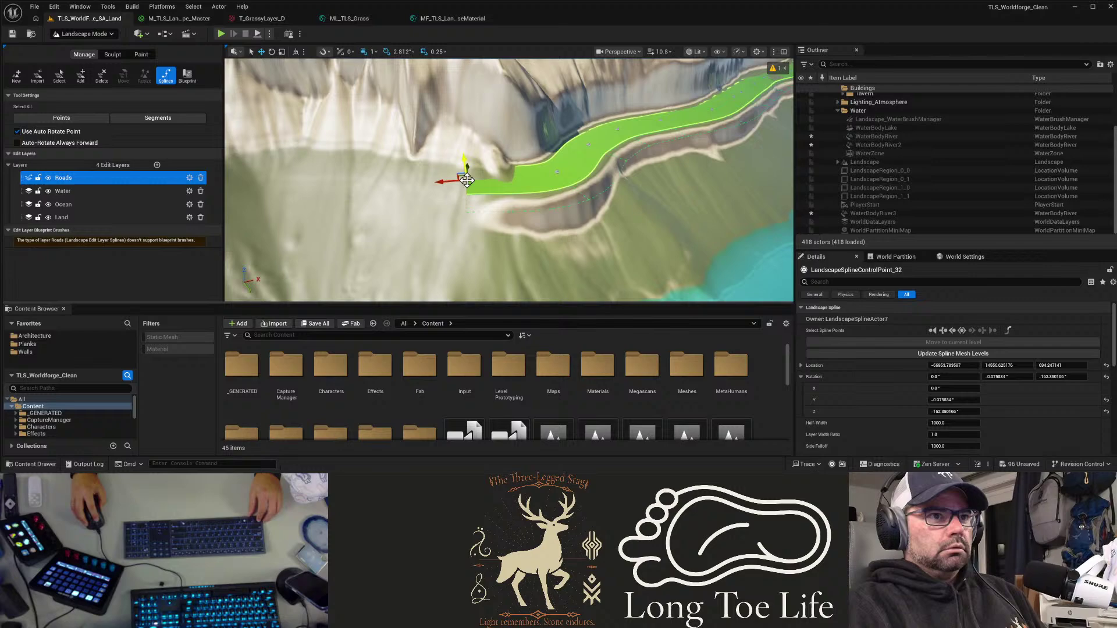
click(392, 173)
click(466, 180)
mouse_move(466, 180)
right_down()
mouse_move(372, 180)
mouse_move(436, 262)
mouse_move(396, 165)
mouse_move(448, 169)
mouse_move(445, 181)
mouse_move(463, 172)
right_up()
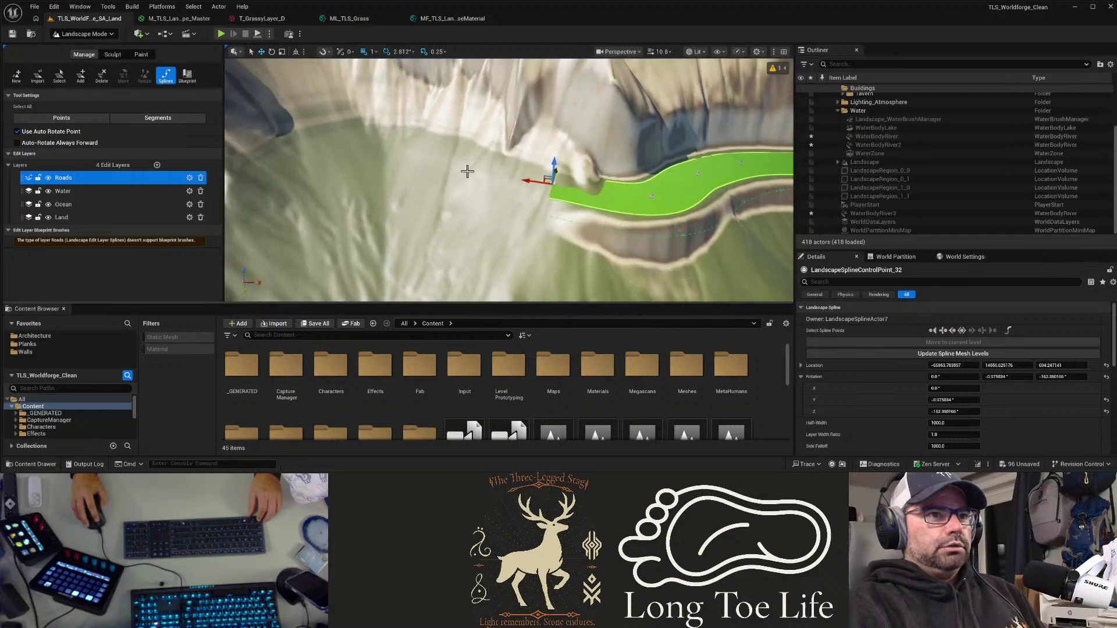
ctrl+click(501, 158)
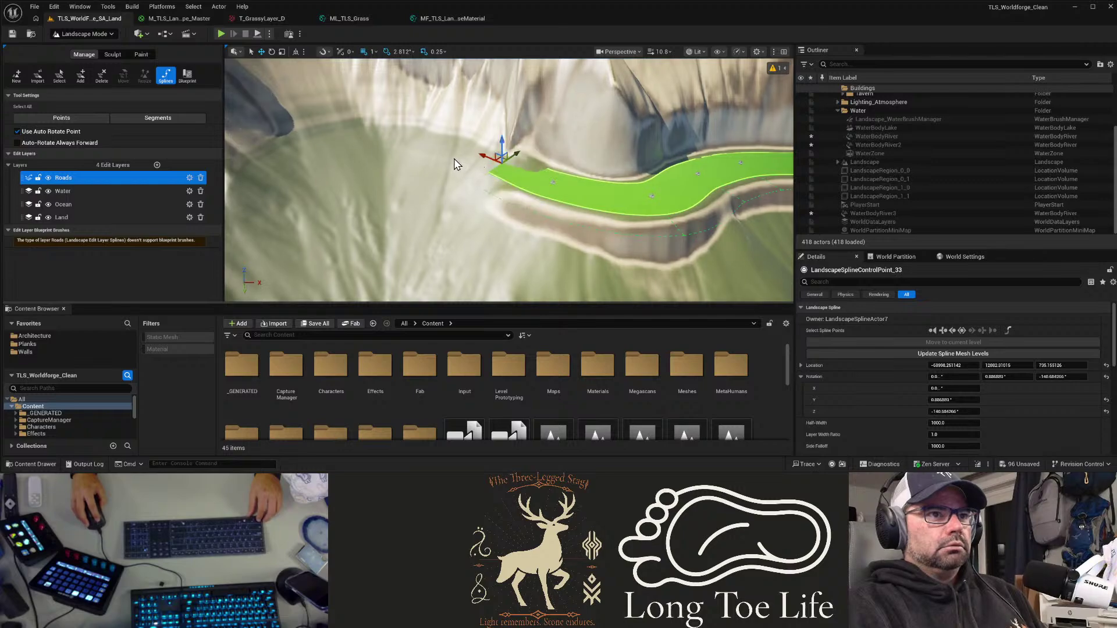
Step: Extend the wide road spline past its end at the cliff base with one more control point and nudge it into place
click(437, 155)
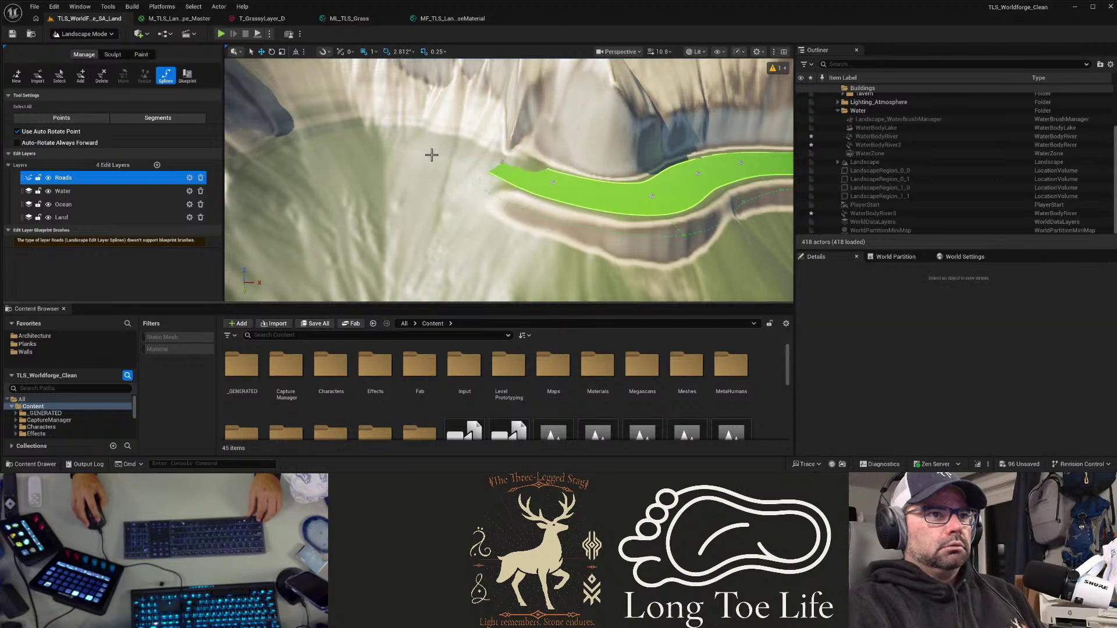
mouse_move(498, 175)
right_down()
mouse_move(498, 87)
mouse_move(498, 175)
right_up()
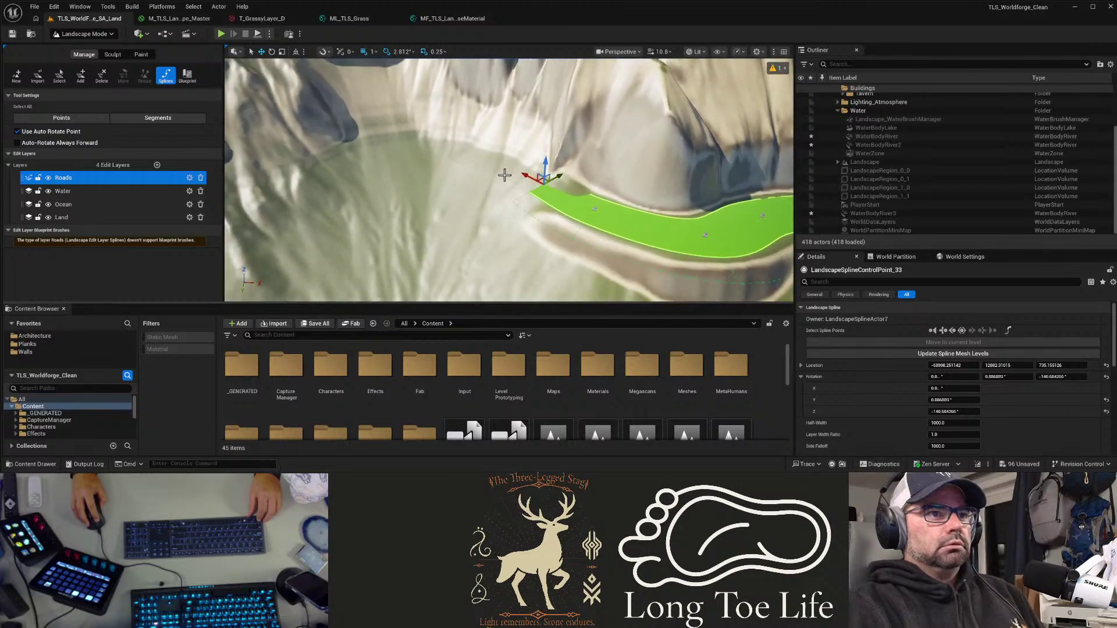
ctrl+click(504, 173)
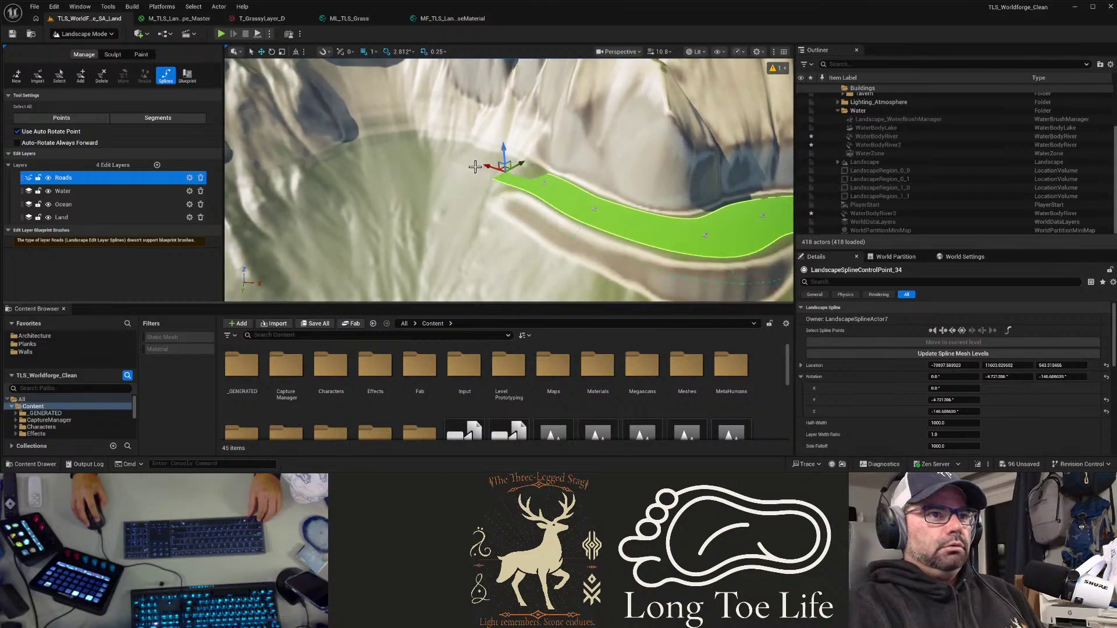
right_drag(470, 165, 475, 182)
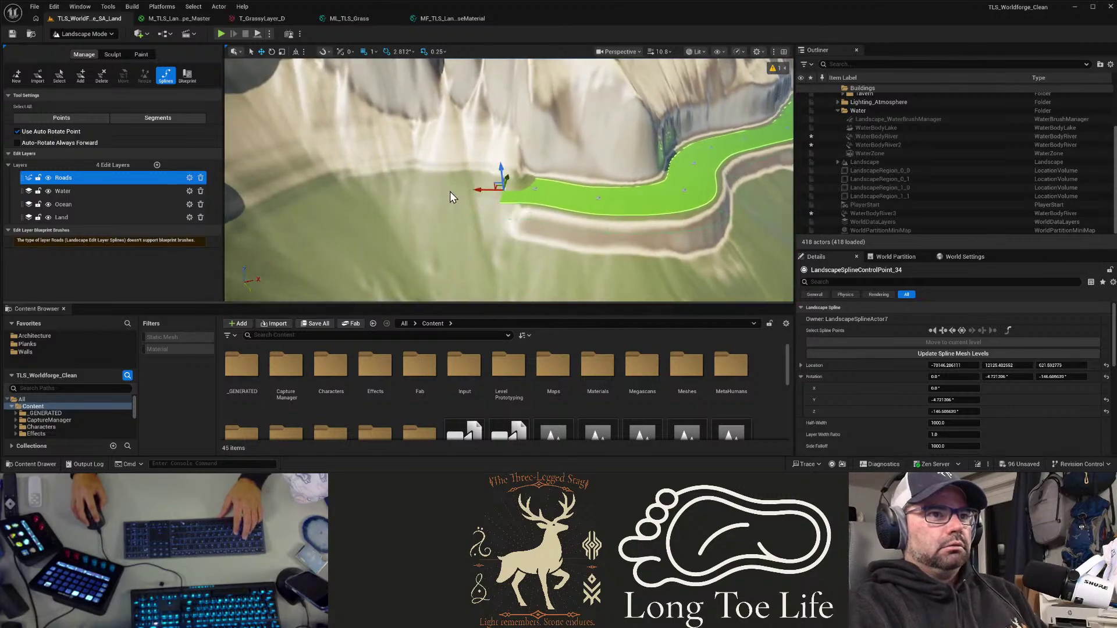
Step: Start a separate road spline beyond the existing road's end and lay three control points along the cliff base
click(449, 185)
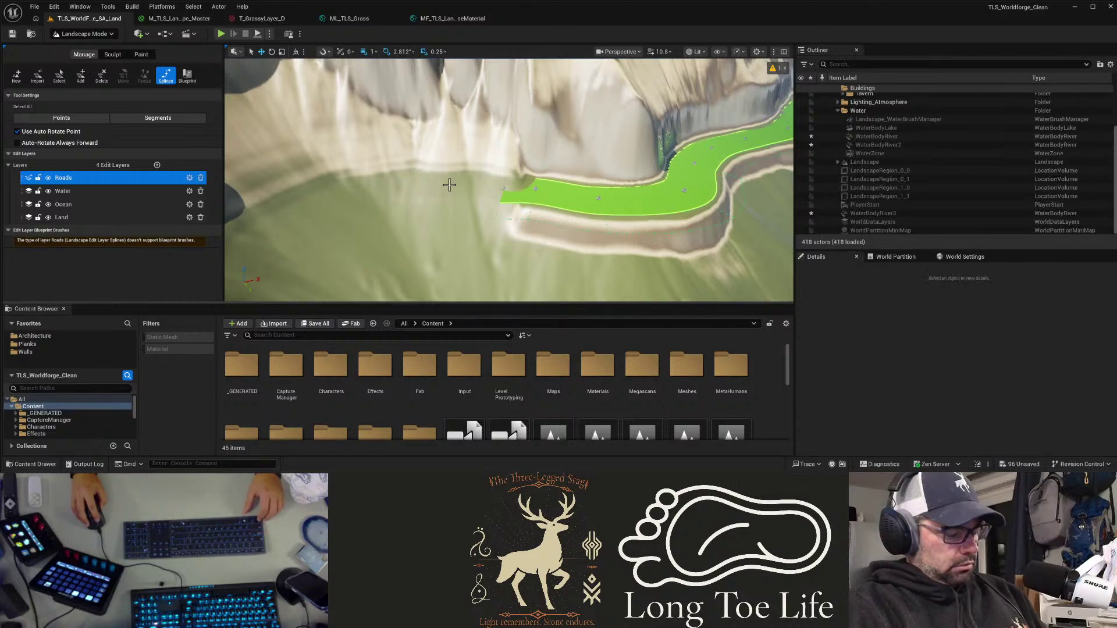
ctrl+click(449, 181)
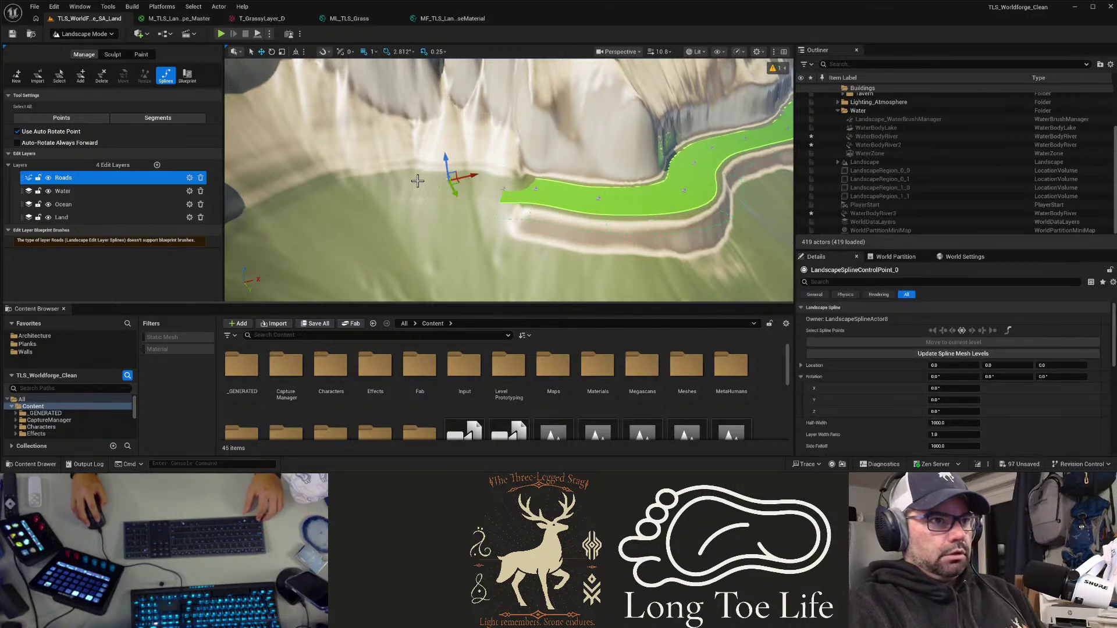
ctrl+click(389, 174)
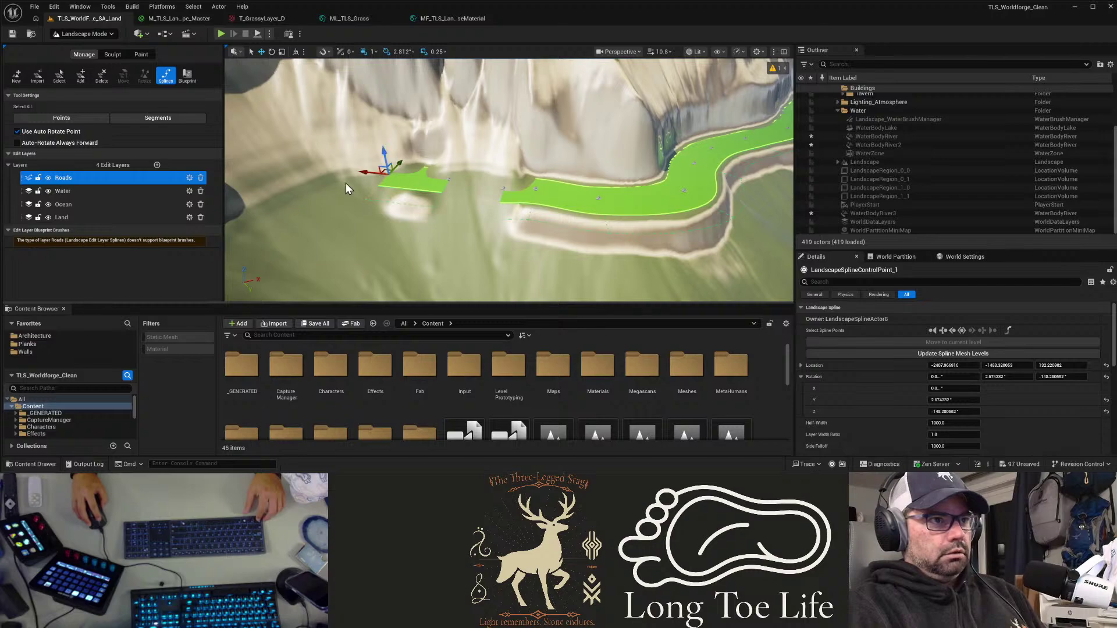
click(319, 184)
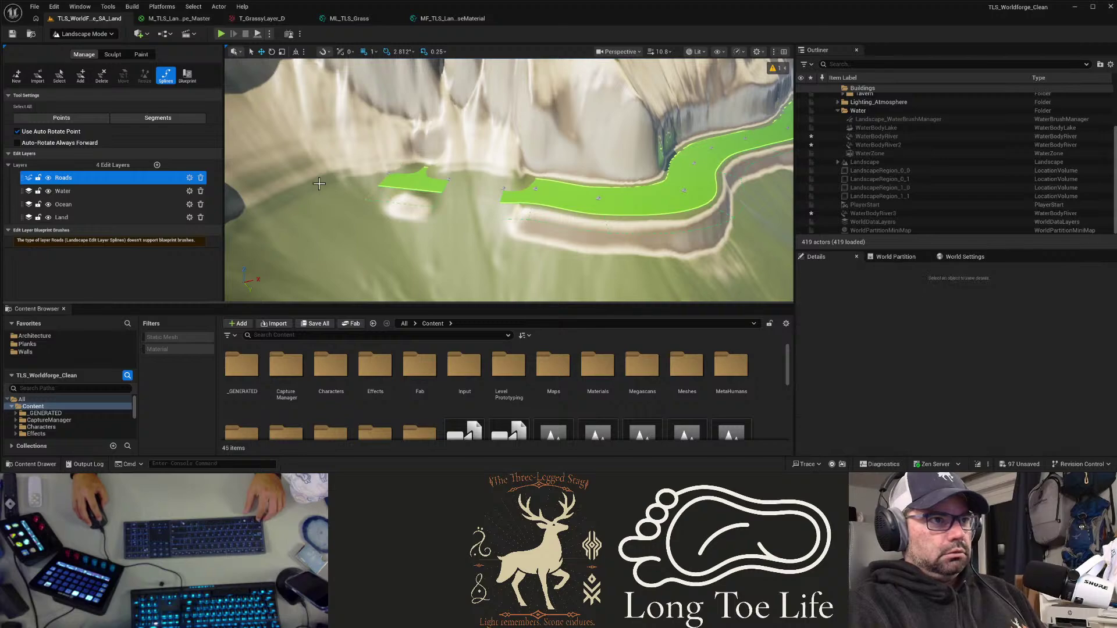
click(389, 174)
ctrl+click(315, 184)
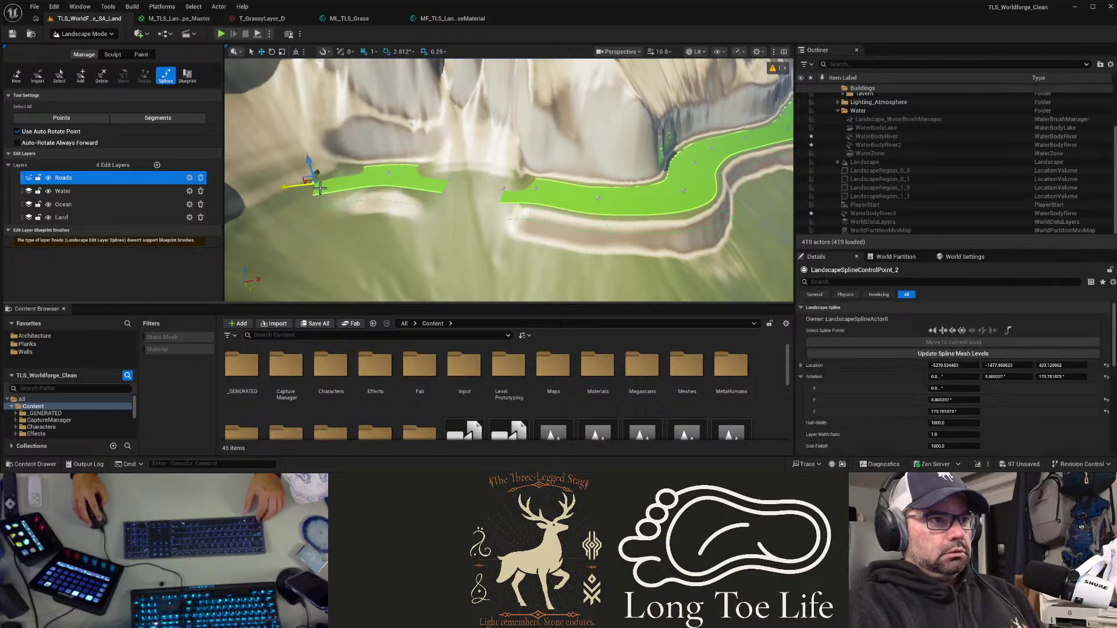
Step: Extend the new road spline with four control points curving around the hillside toward the river
right_drag(315, 183, 233, 224)
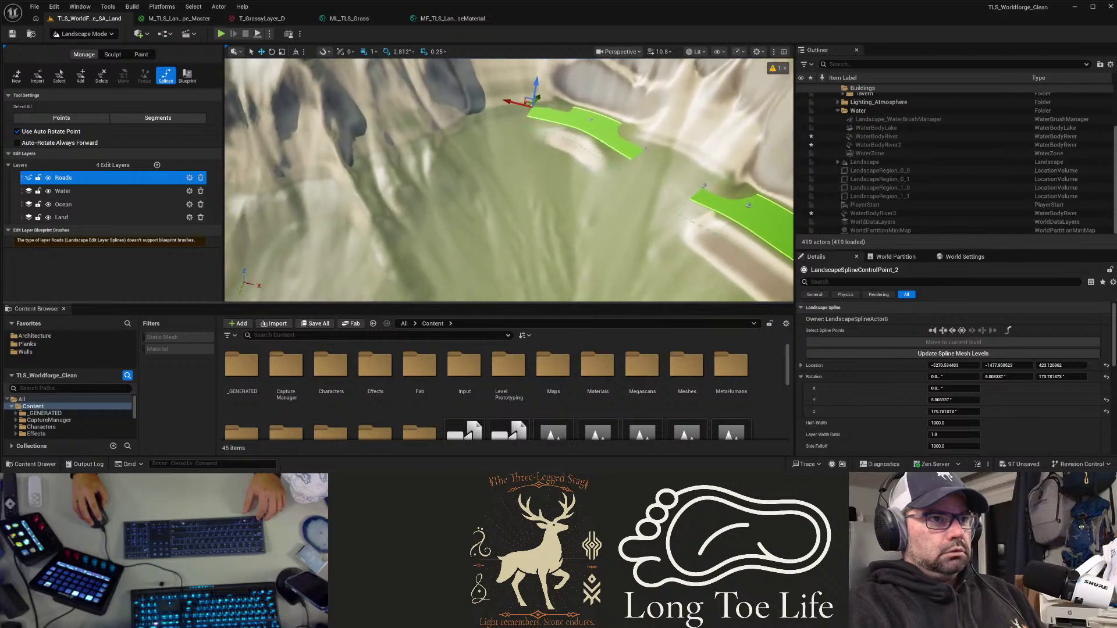
ctrl+click(455, 126)
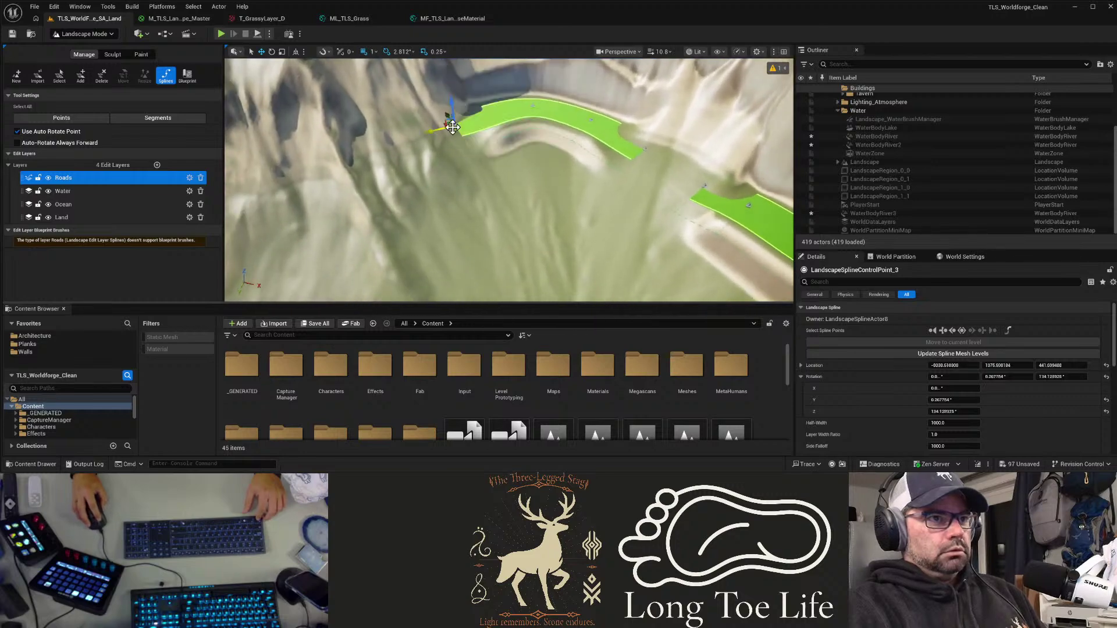
ctrl+click(413, 157)
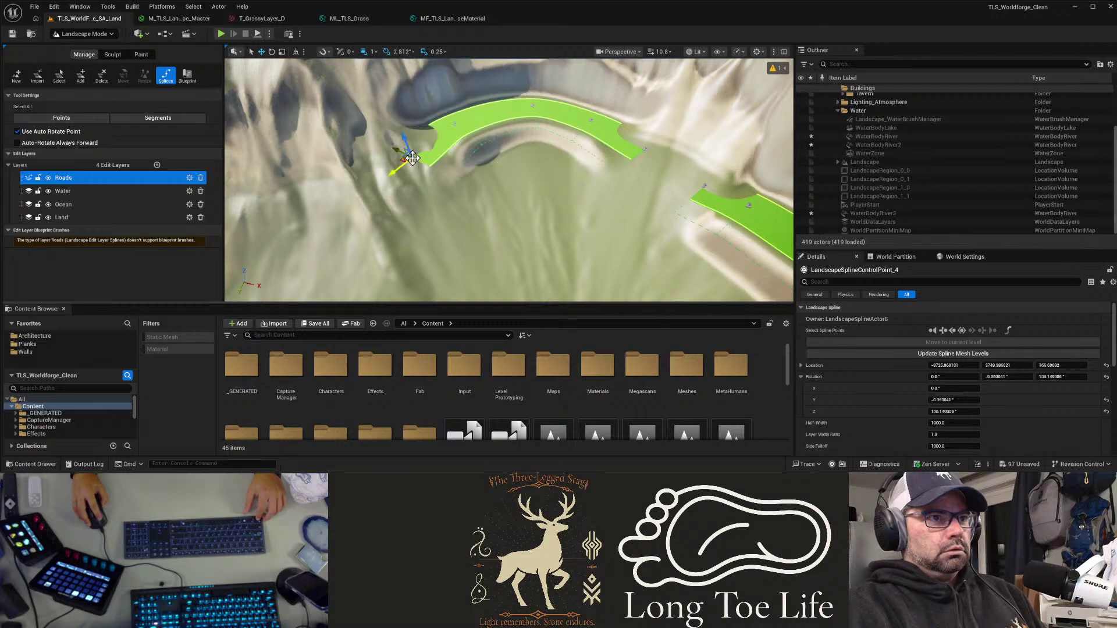
right_drag(413, 177, 367, 215)
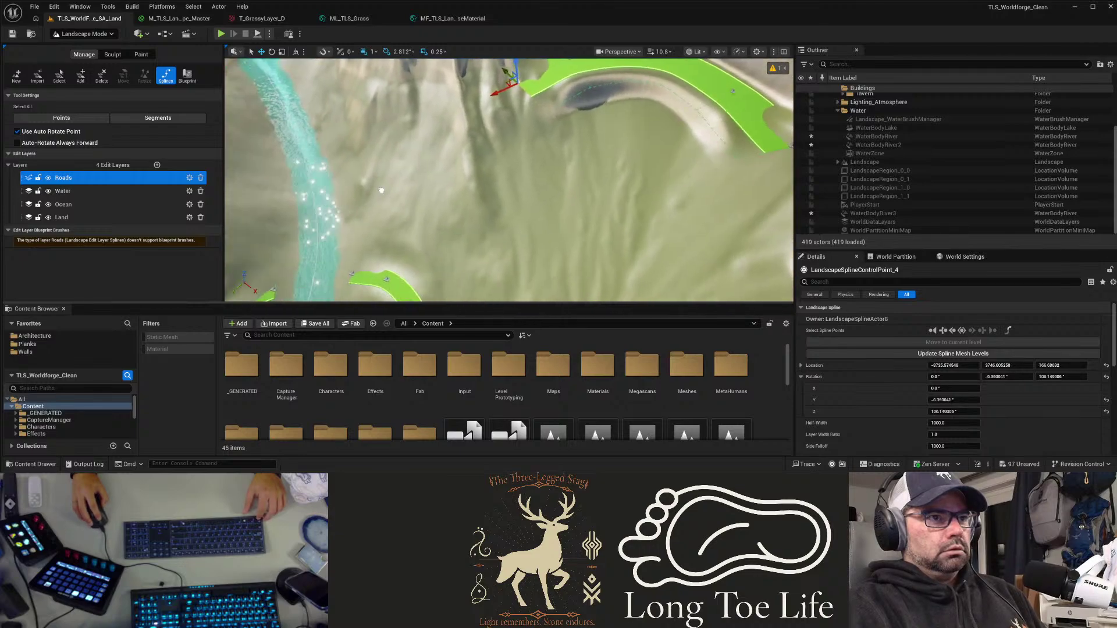
ctrl+click(475, 116)
right_drag(461, 117, 473, 145)
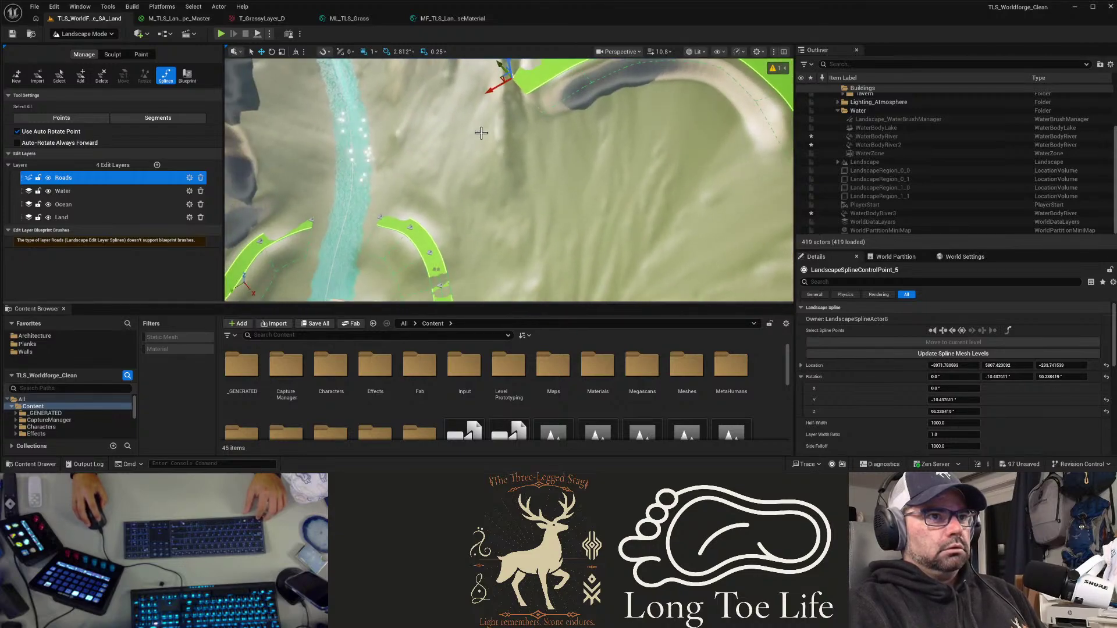
ctrl+click(481, 132)
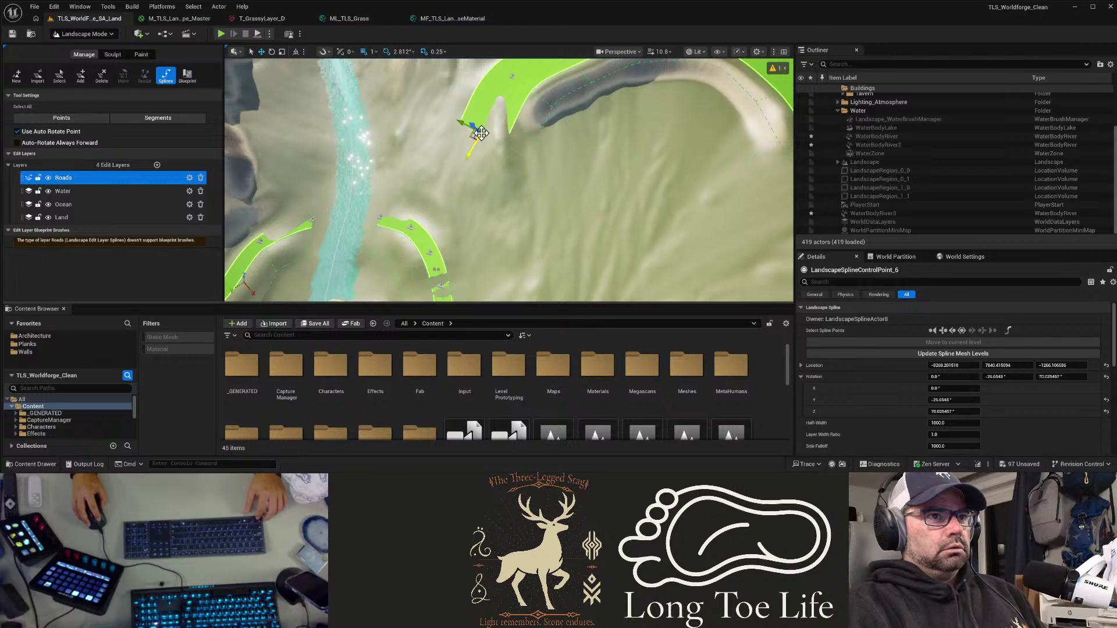
click(458, 179)
Step: Continue the new road downhill with three more control points, running alongside the old narrow road near the river
right_drag(458, 178, 427, 122)
right_drag(419, 170, 427, 169)
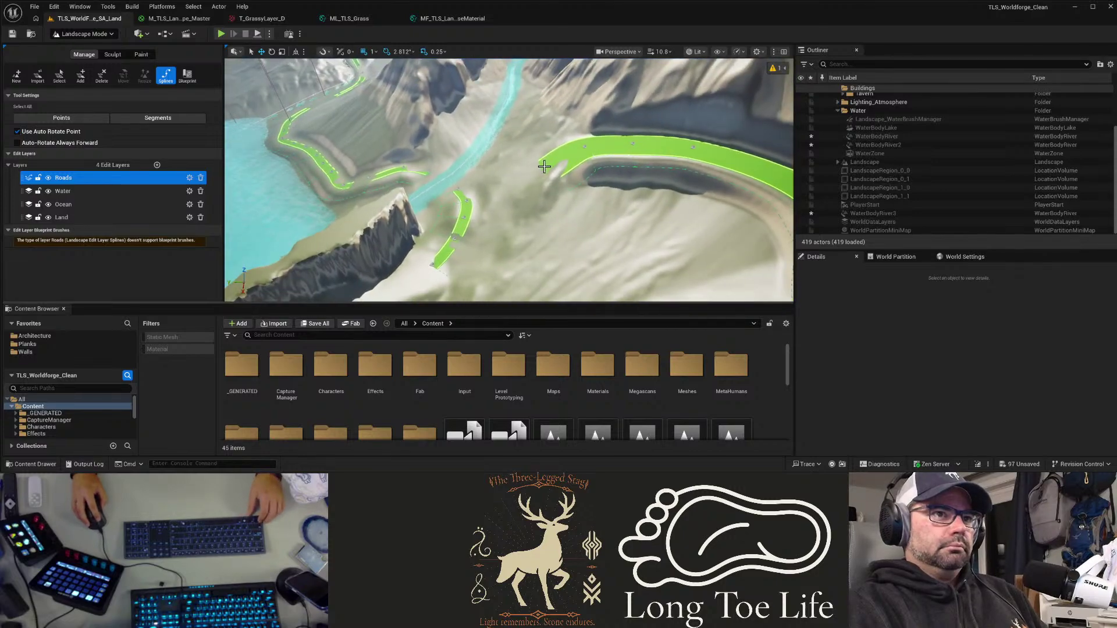
click(526, 189)
ctrl+click(516, 199)
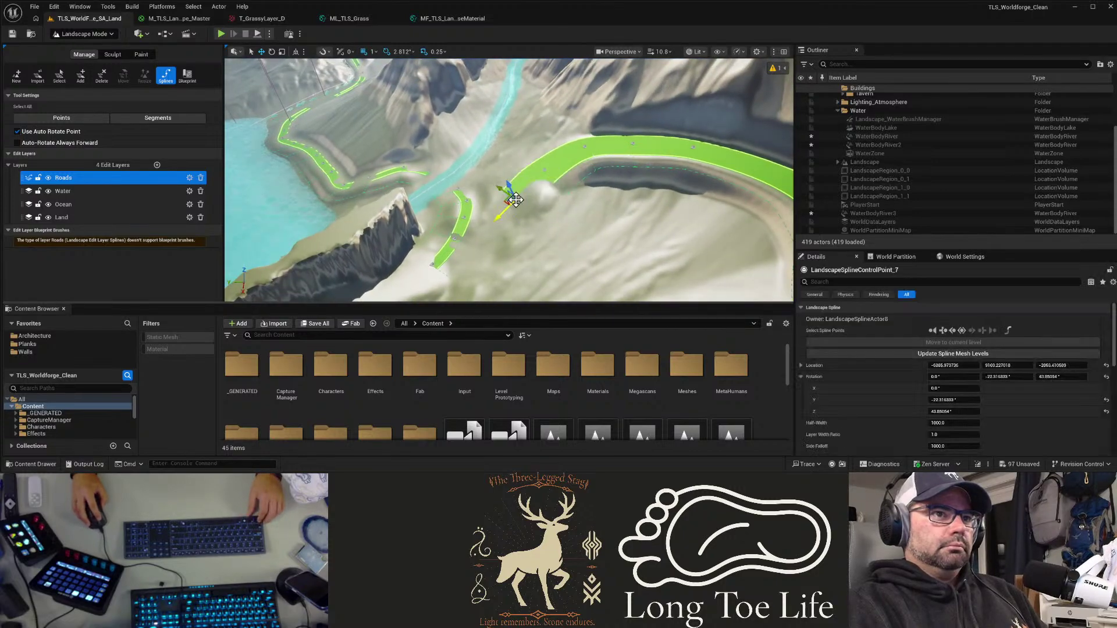
key(Delete)
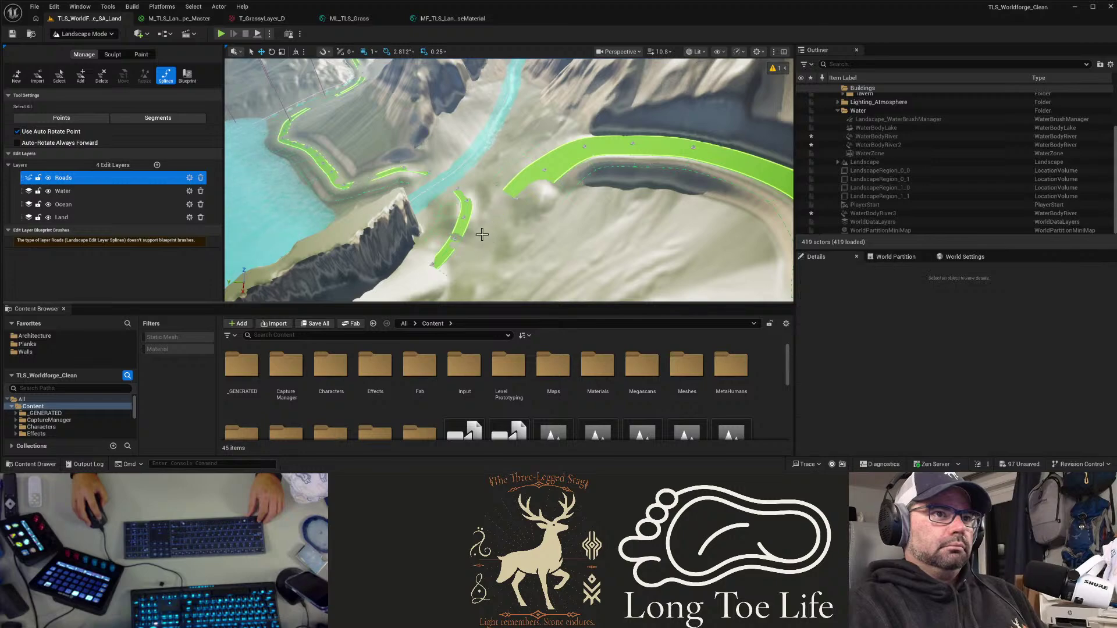
key(ctrl+z)
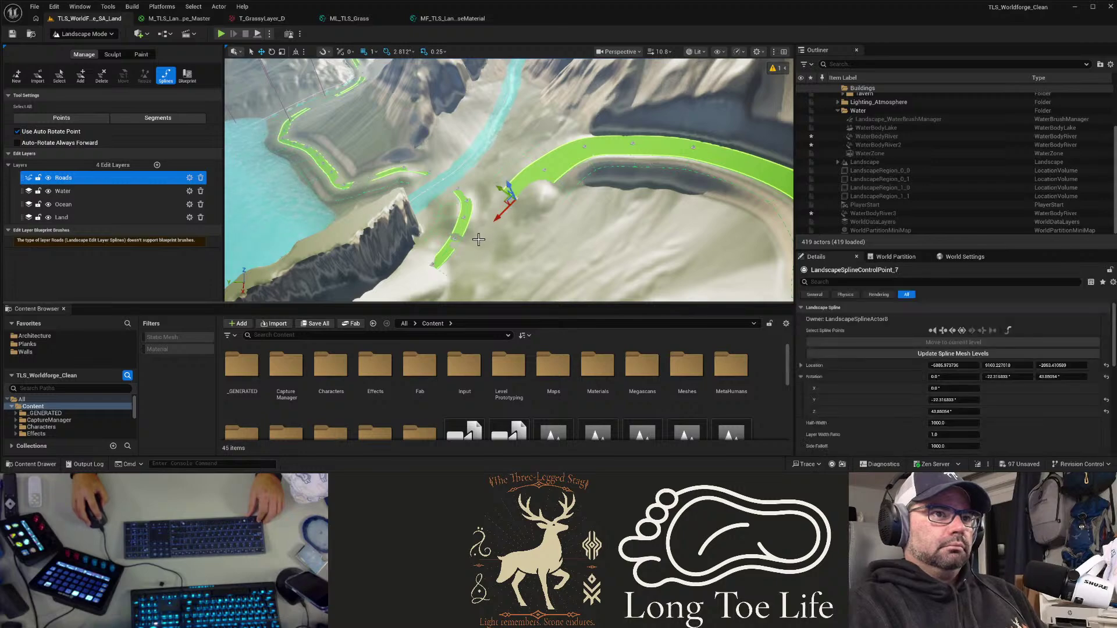
ctrl+click(478, 239)
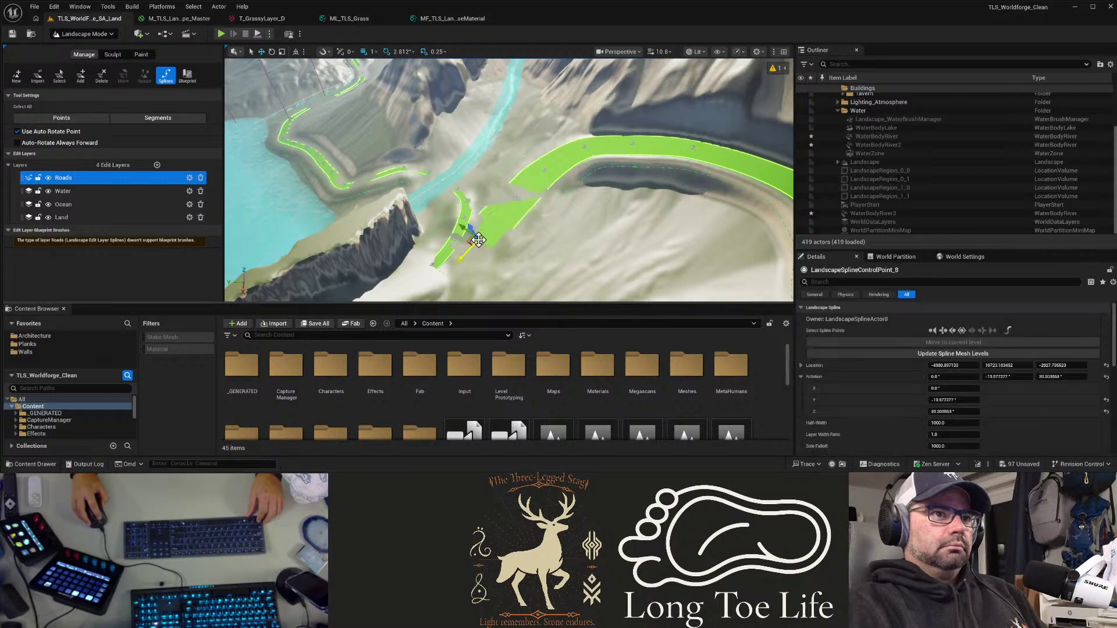
ctrl+click(438, 276)
Step: Delete the old narrow road's end control point beside the new road's end
click(399, 292)
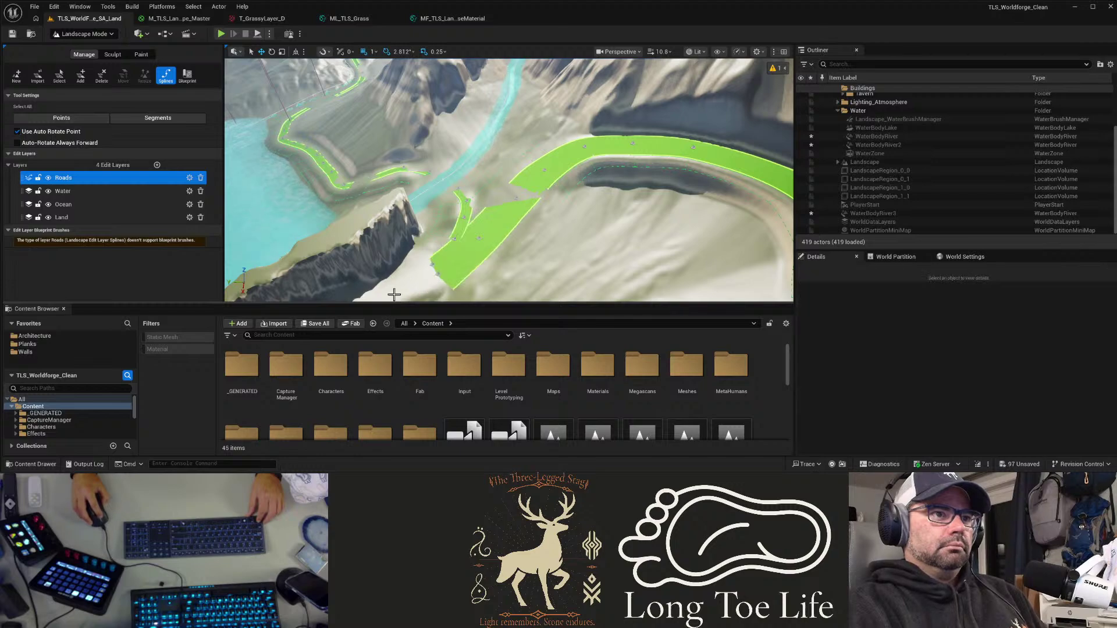
click(430, 266)
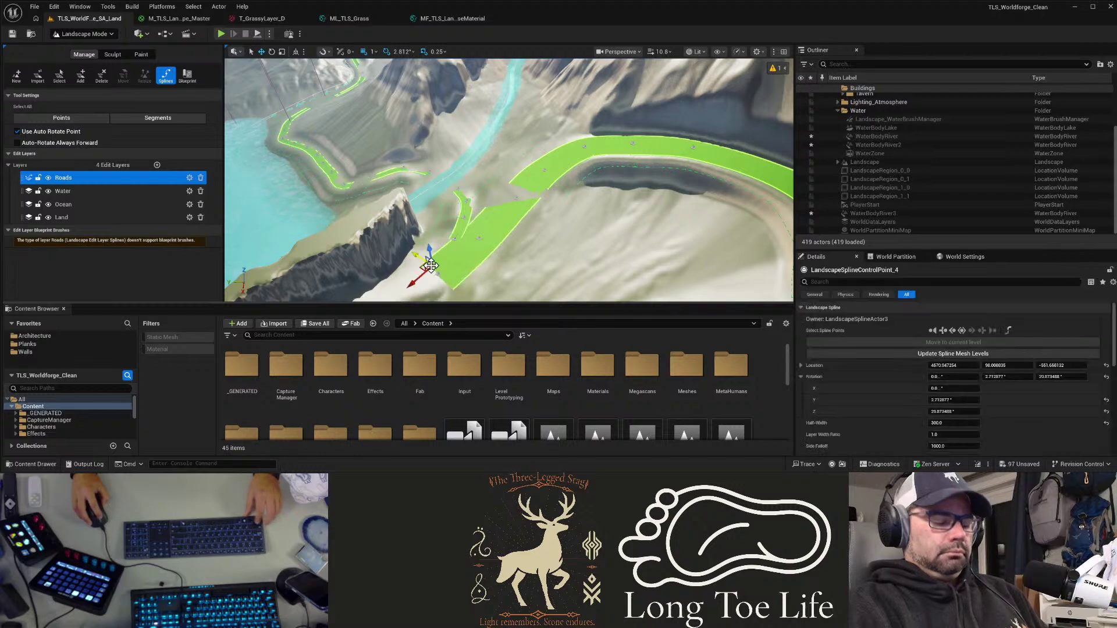
key(Delete)
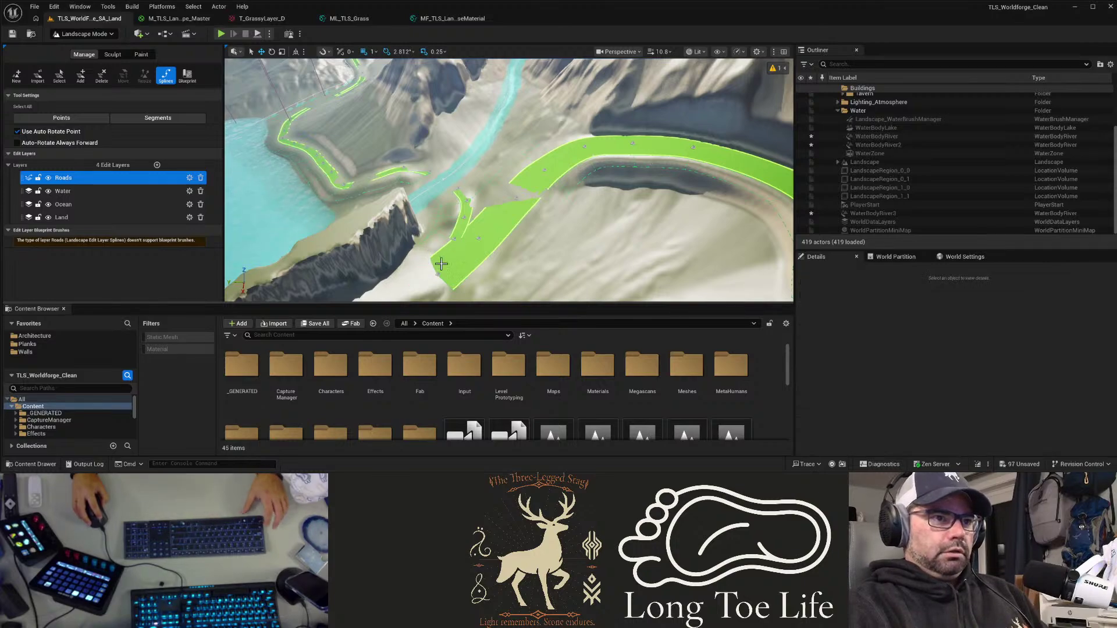
Step: Extend the new road from its last control point with one more point toward the rocky cliff
key(w)
right_drag(417, 272, 366, 256)
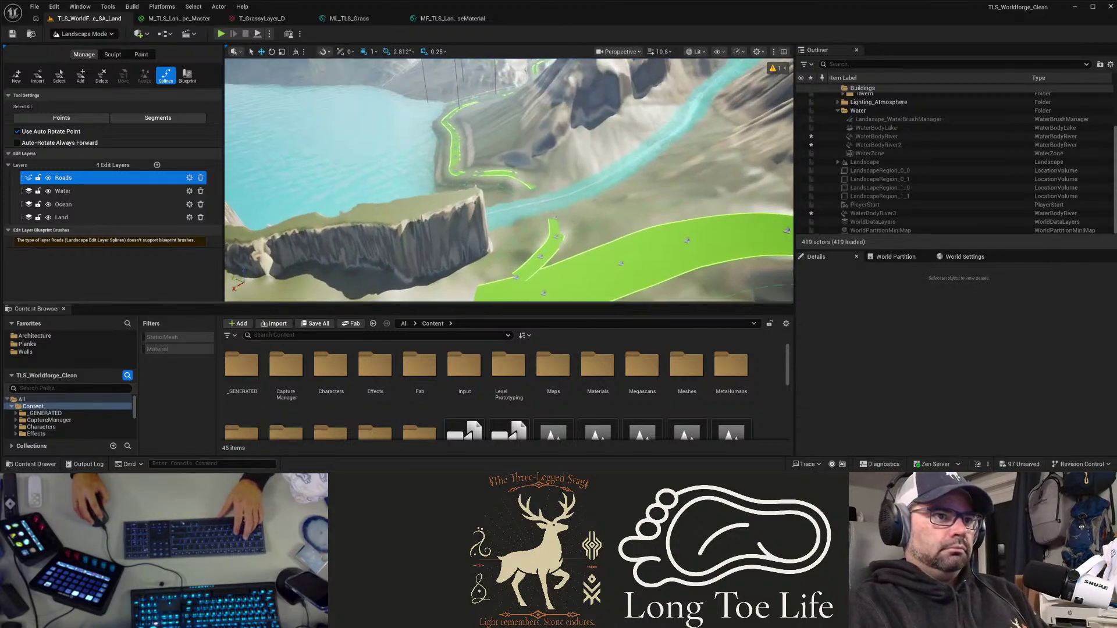
right_drag(460, 262, 460, 262)
click(459, 254)
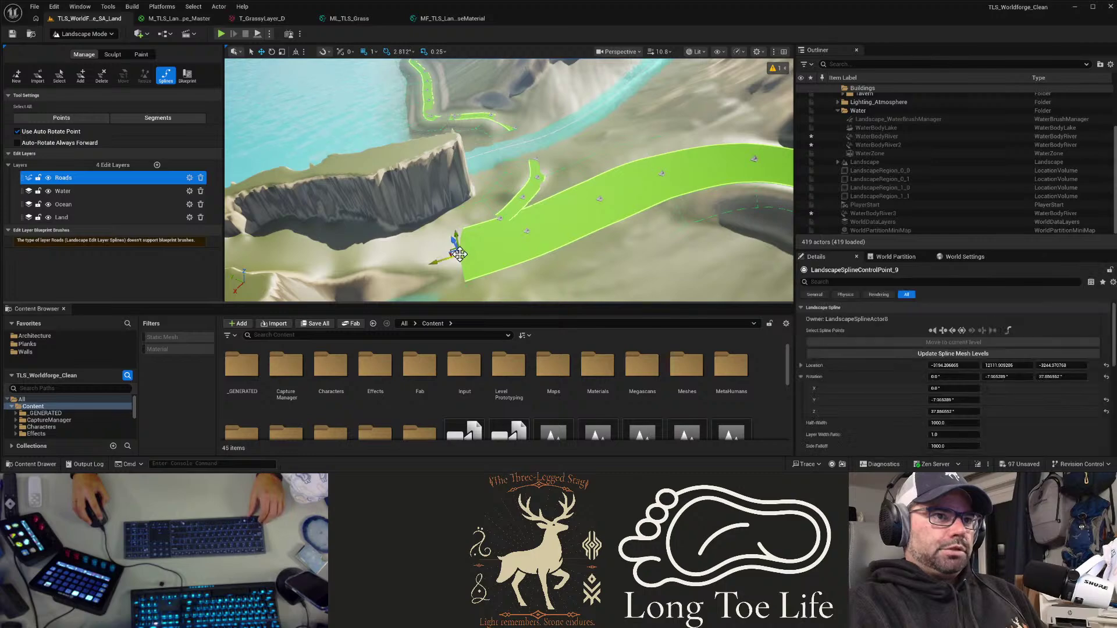
ctrl+click(384, 250)
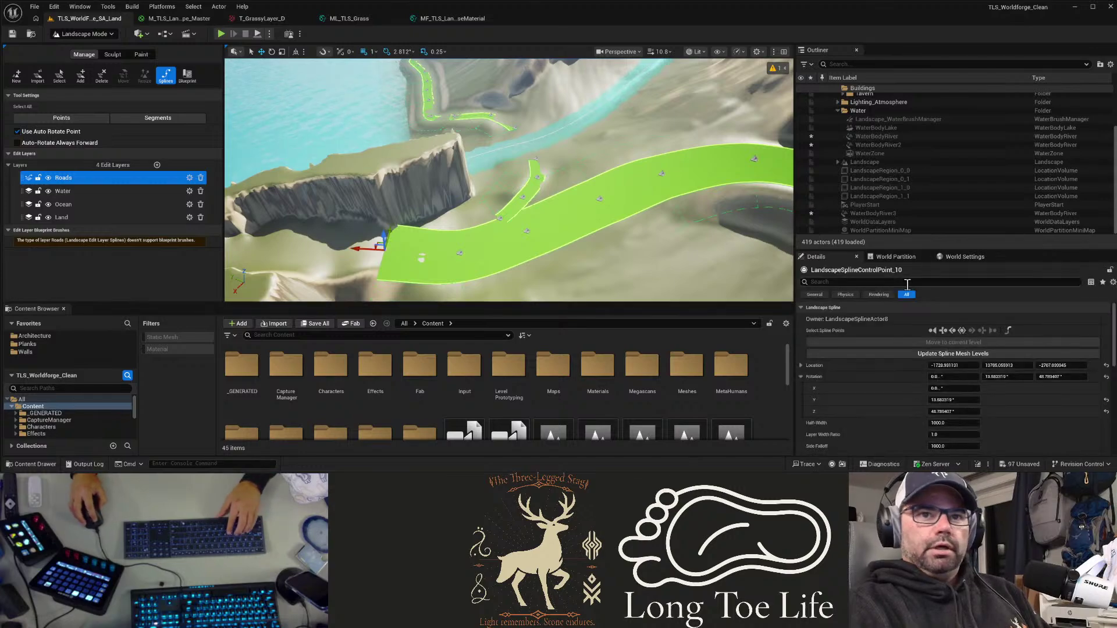
Step: Select all connected control points of the new road spline and set their half-width to 550
click(961, 330)
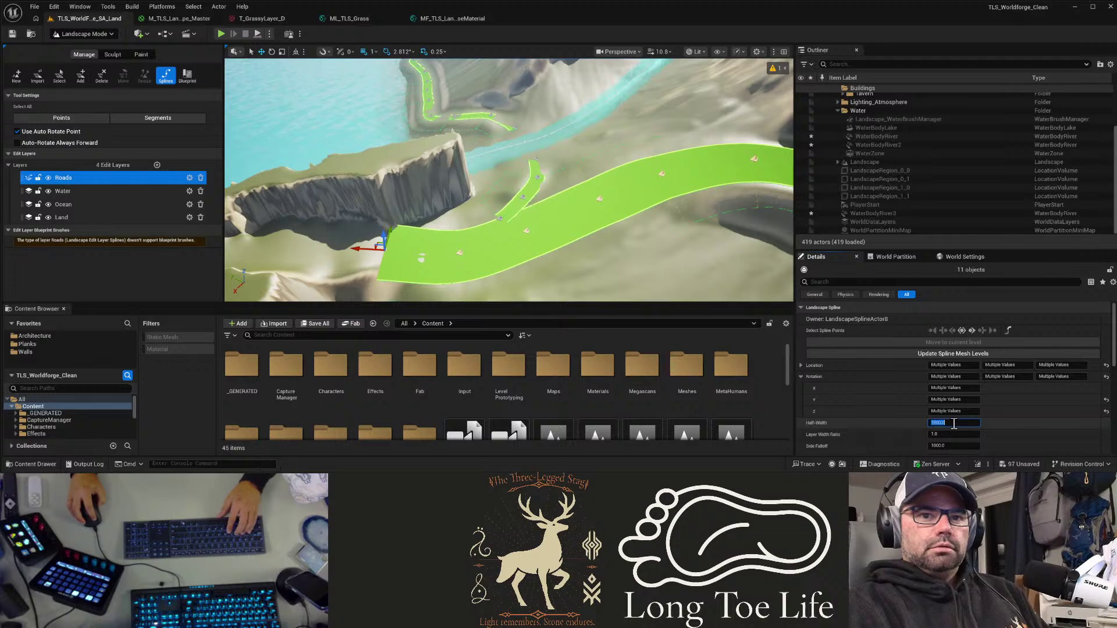
text(550)
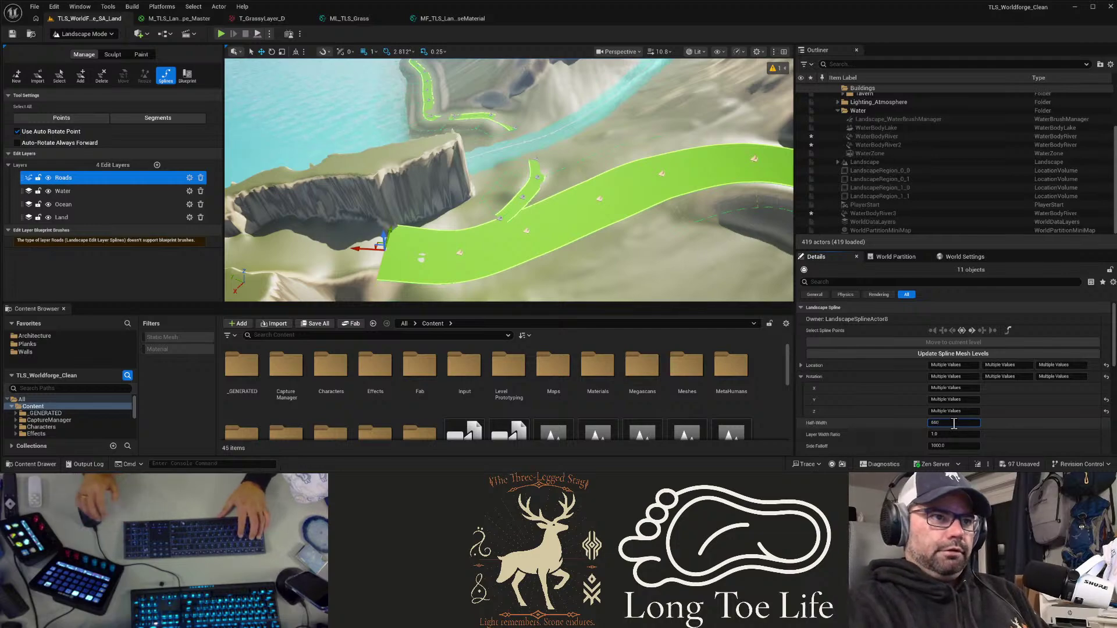
key(Tab)
Step: Select all connected control points of the original wide road along the cliff and set their half-width to 660
right_drag(666, 274, 773, 274)
right_drag(509, 181, 521, 122)
right_drag(607, 203, 591, 257)
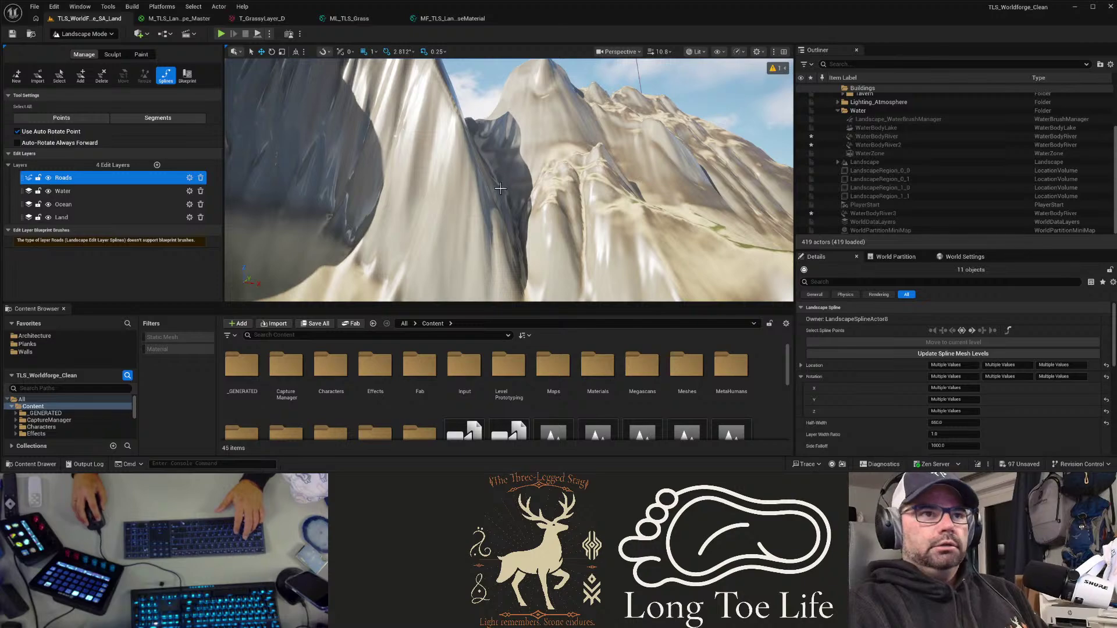
right_drag(519, 203, 538, 319)
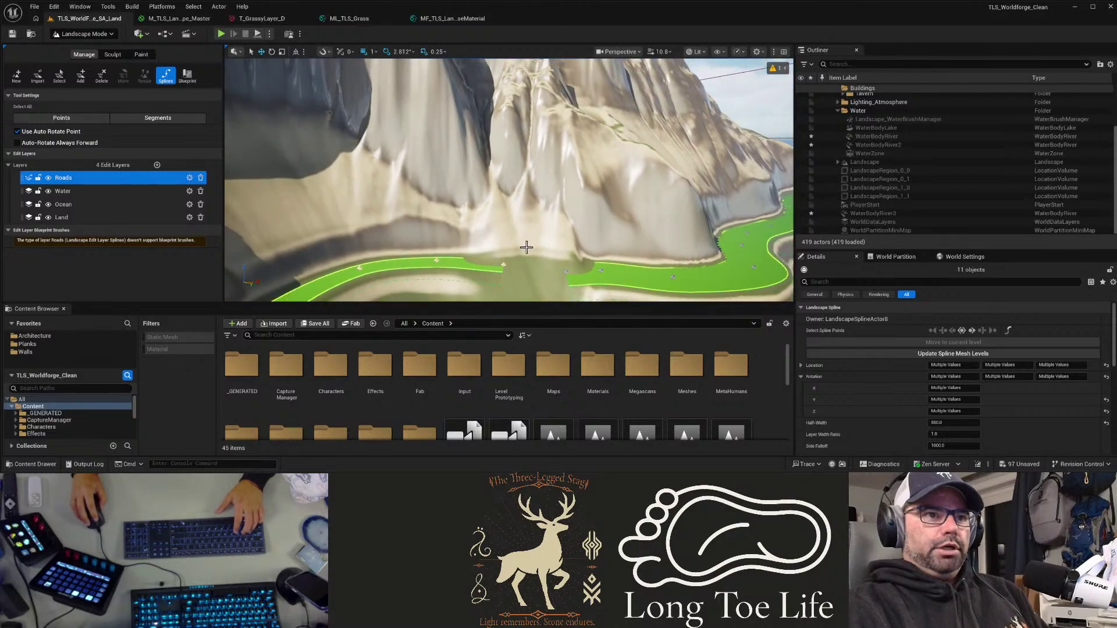
right_drag(526, 247, 576, 267)
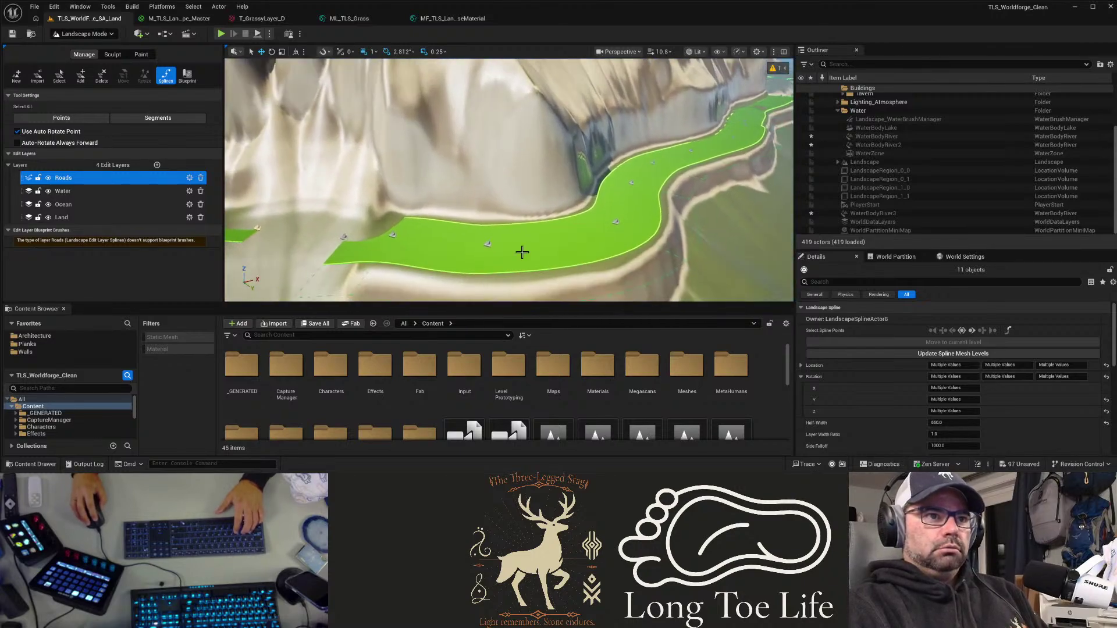
click(485, 246)
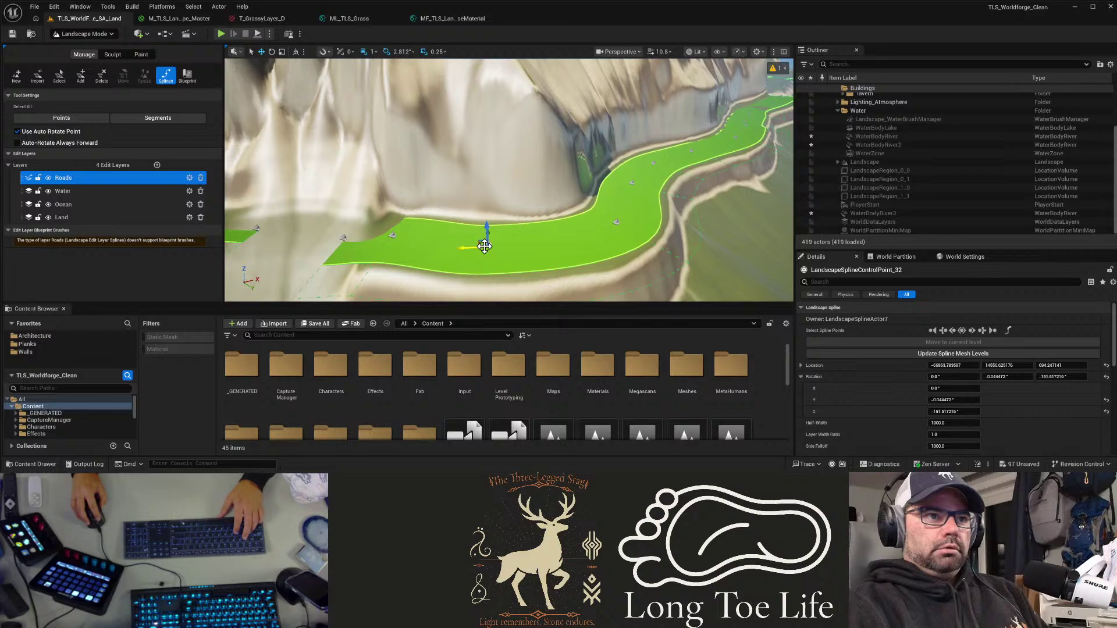
click(963, 331)
click(941, 422)
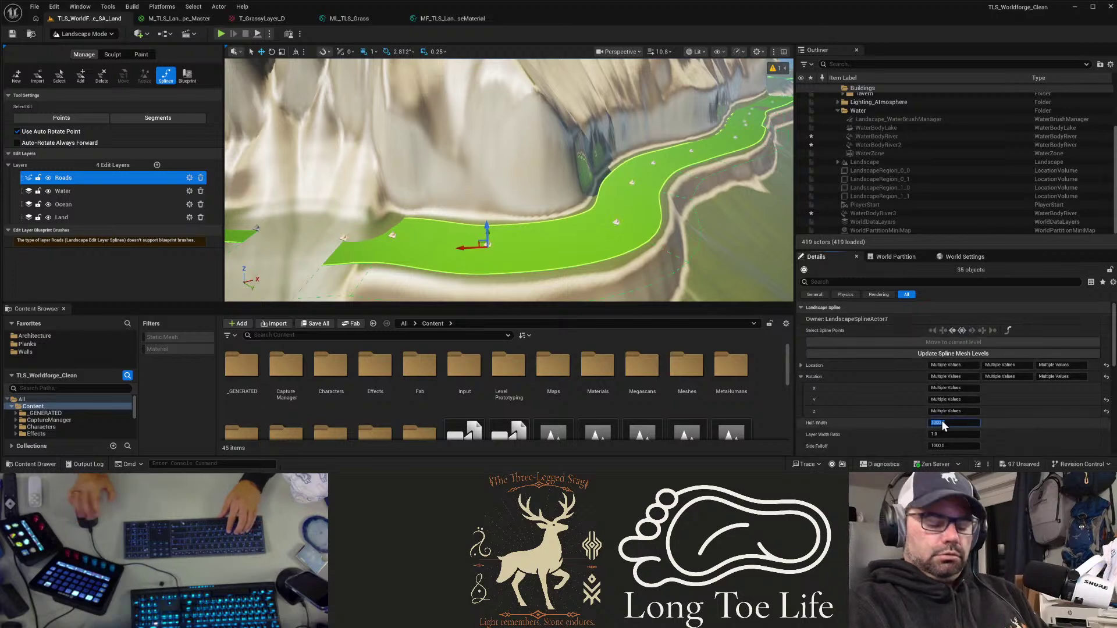
text(660)
key(Tab)
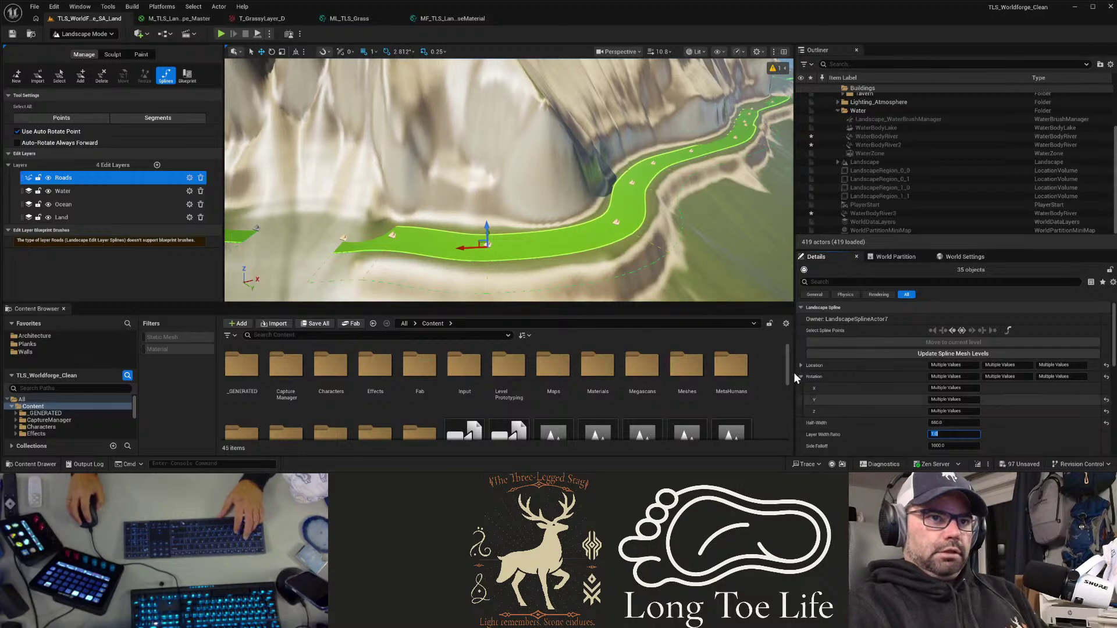
right_drag(504, 181, 582, 221)
right_drag(442, 192, 401, 186)
key(d)
key(d)
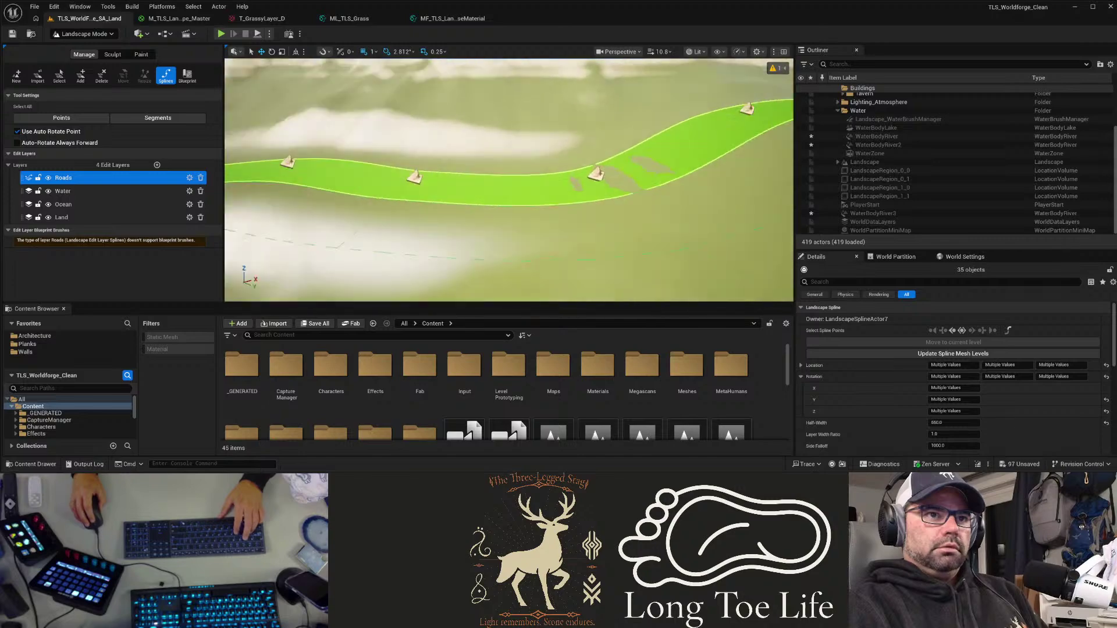
Step: Examine the cliff road's bend and its control points from several angles, focusing on the point at the edge of the cliff shadow
right_drag(401, 186, 424, 185)
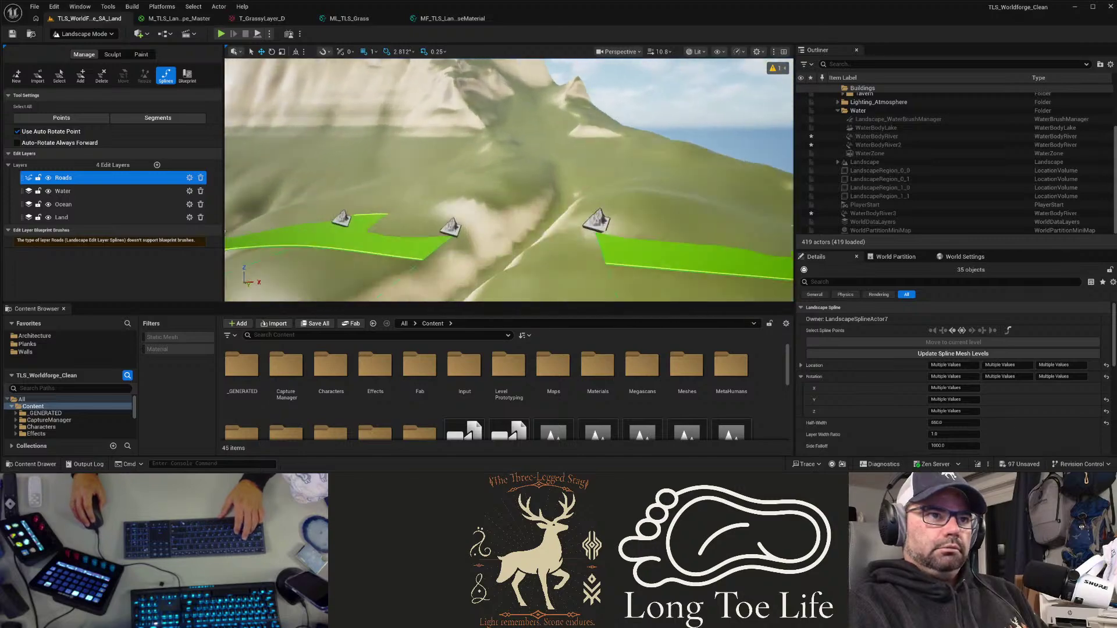
right_drag(509, 180, 454, 200)
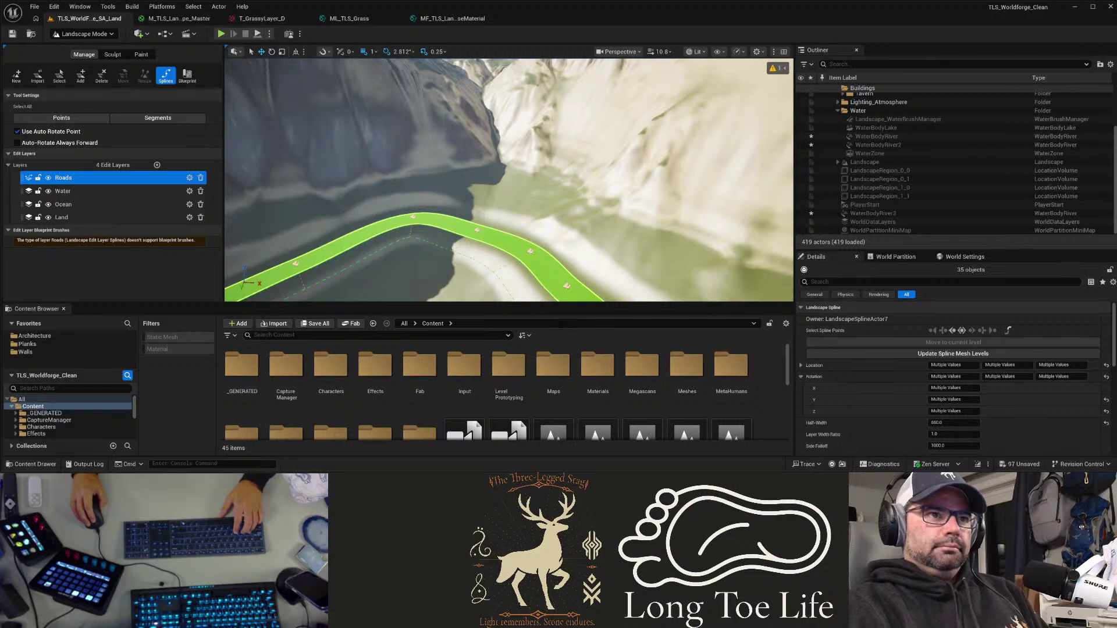
mouse_move(497, 234)
right_down()
mouse_move(495, 174)
mouse_move(497, 234)
right_up()
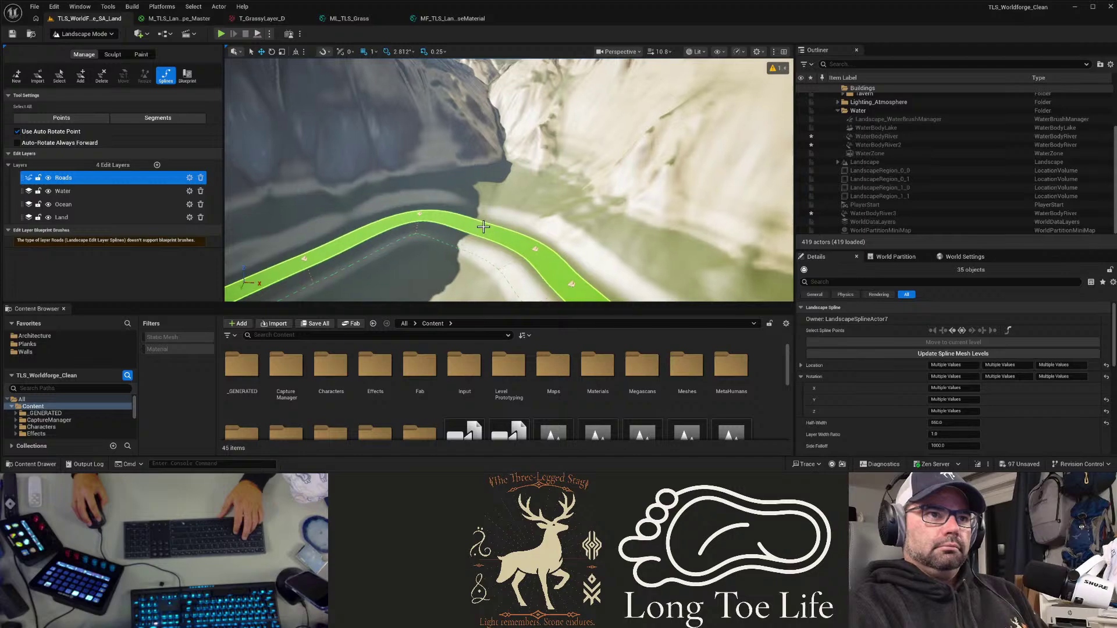
click(517, 209)
click(482, 228)
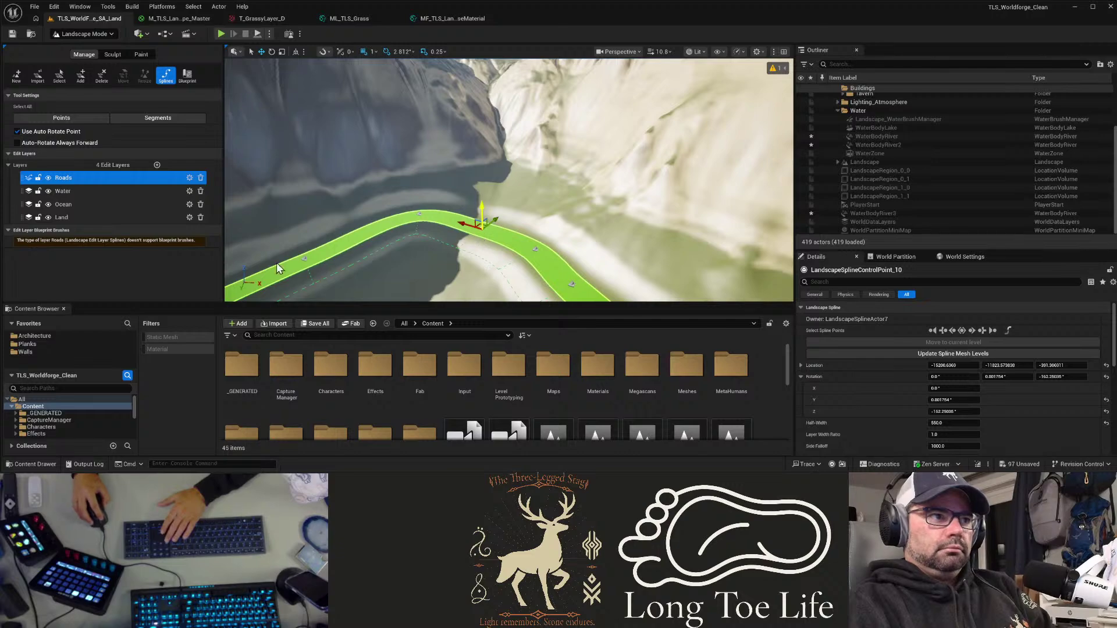
click(438, 263)
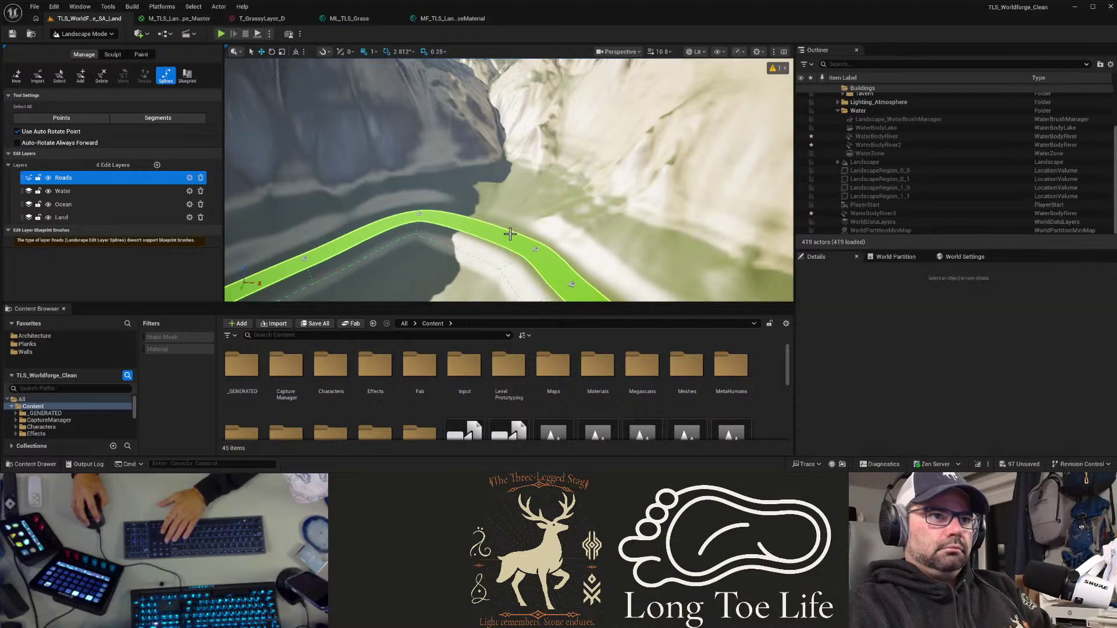
key(ctrl+z)
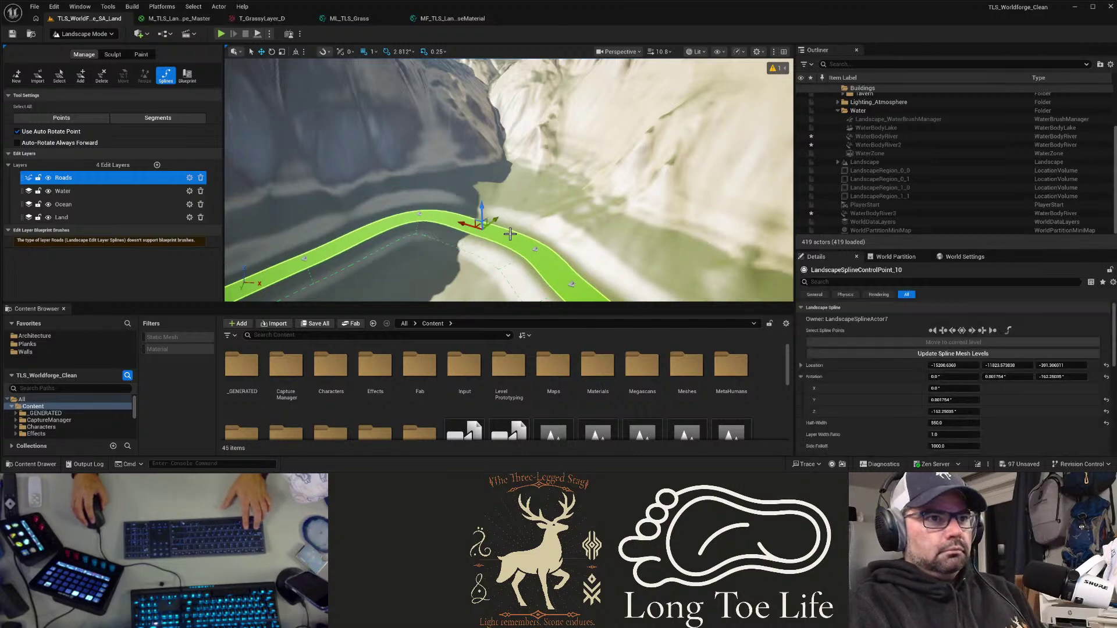
right_drag(540, 196, 525, 171)
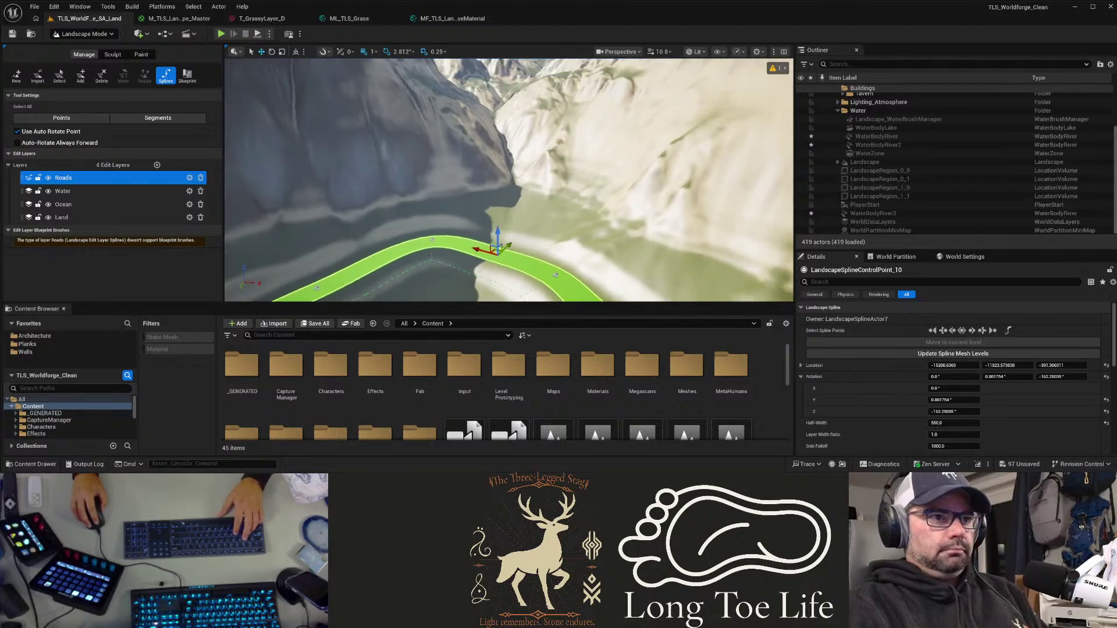
key(f)
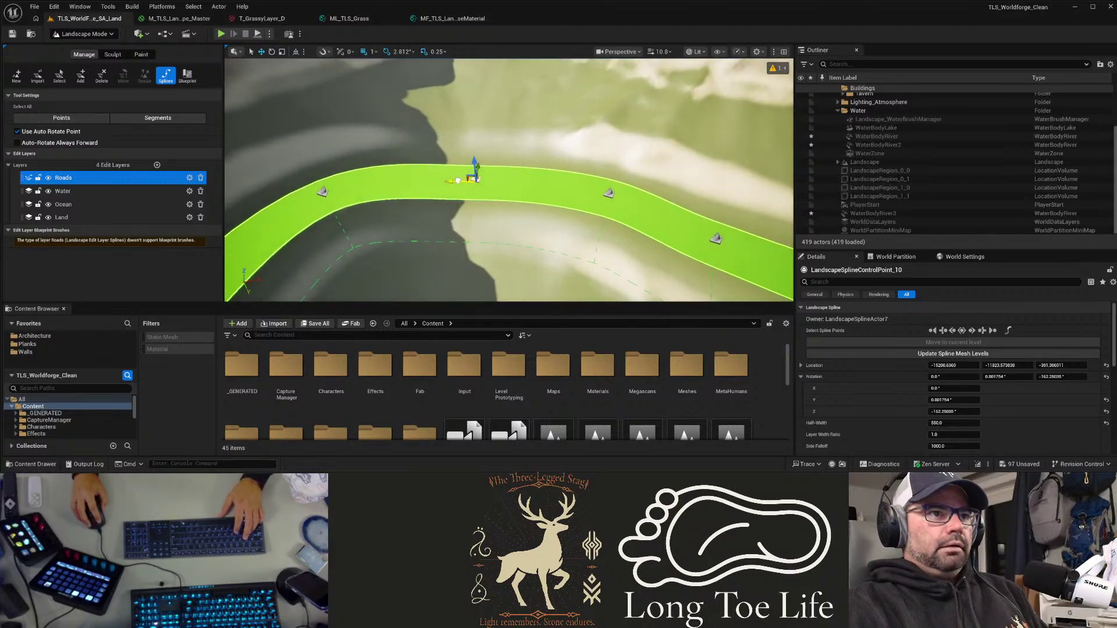
mouse_move(457, 181)
mouse_down()
mouse_move(419, 183)
mouse_move(474, 179)
mouse_up()
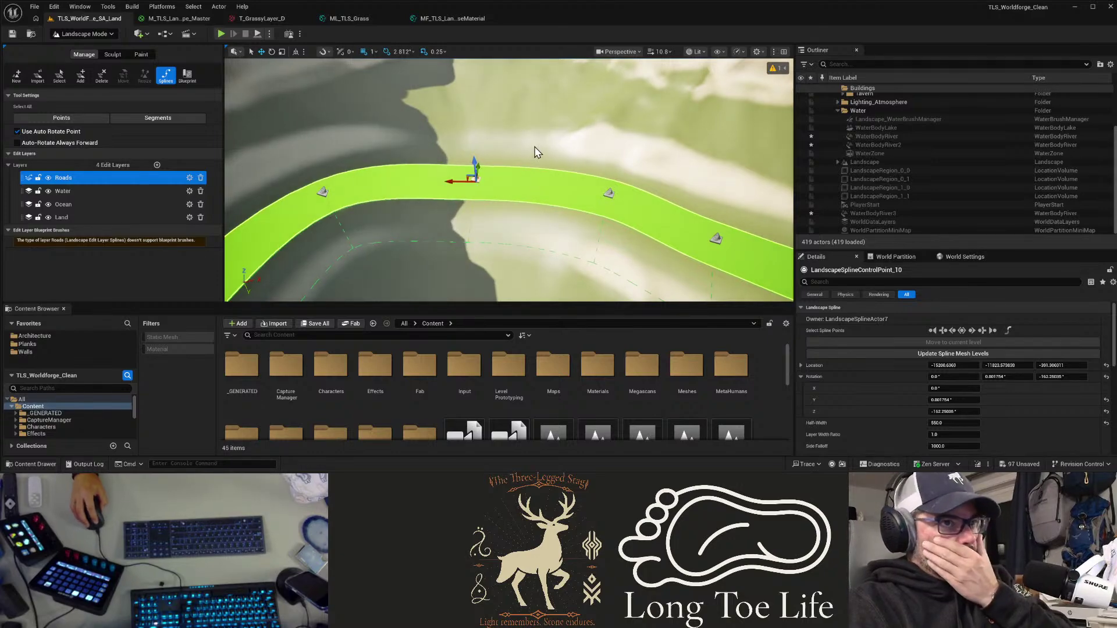
right_drag(534, 147, 325, 160)
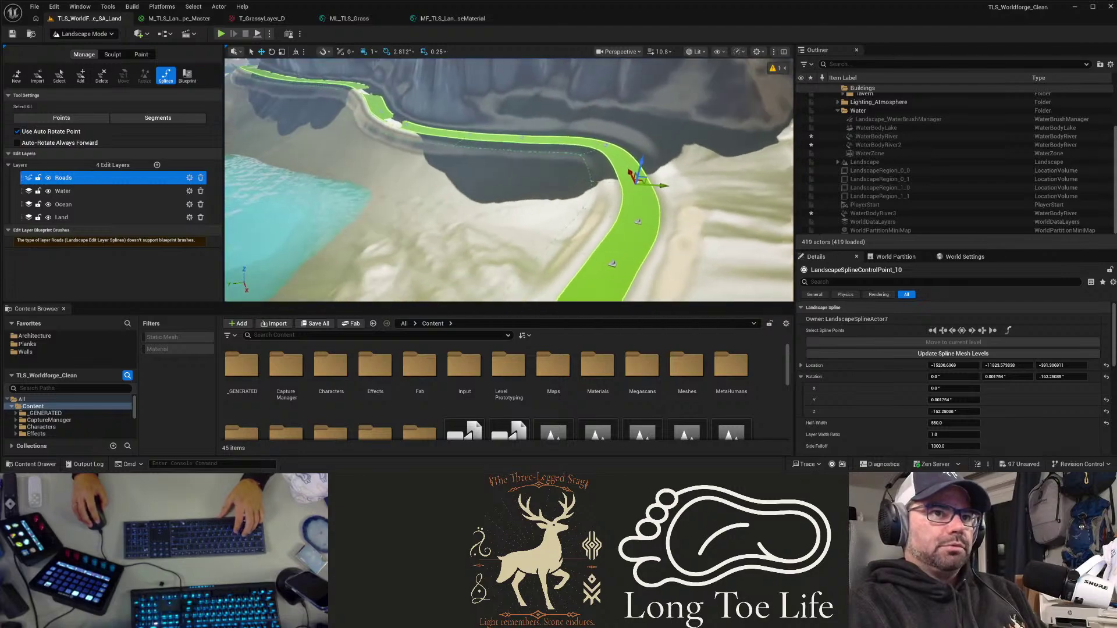
right_drag(535, 125, 535, 125)
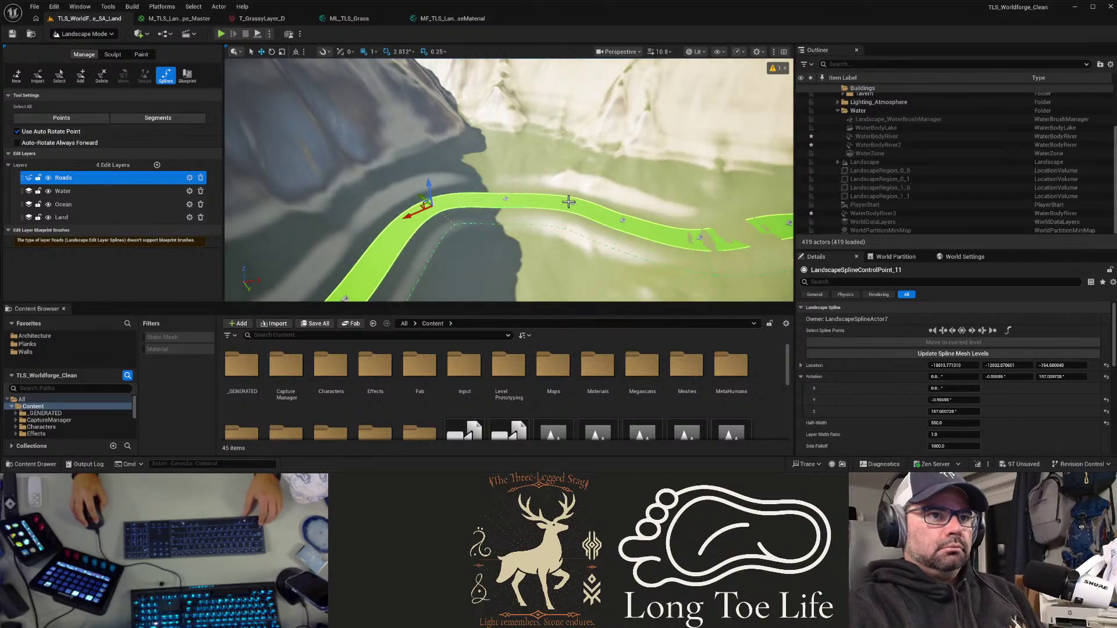
Step: Try to delete the group of neighbouring control points along the bend of the cliff road
shift+click(506, 199)
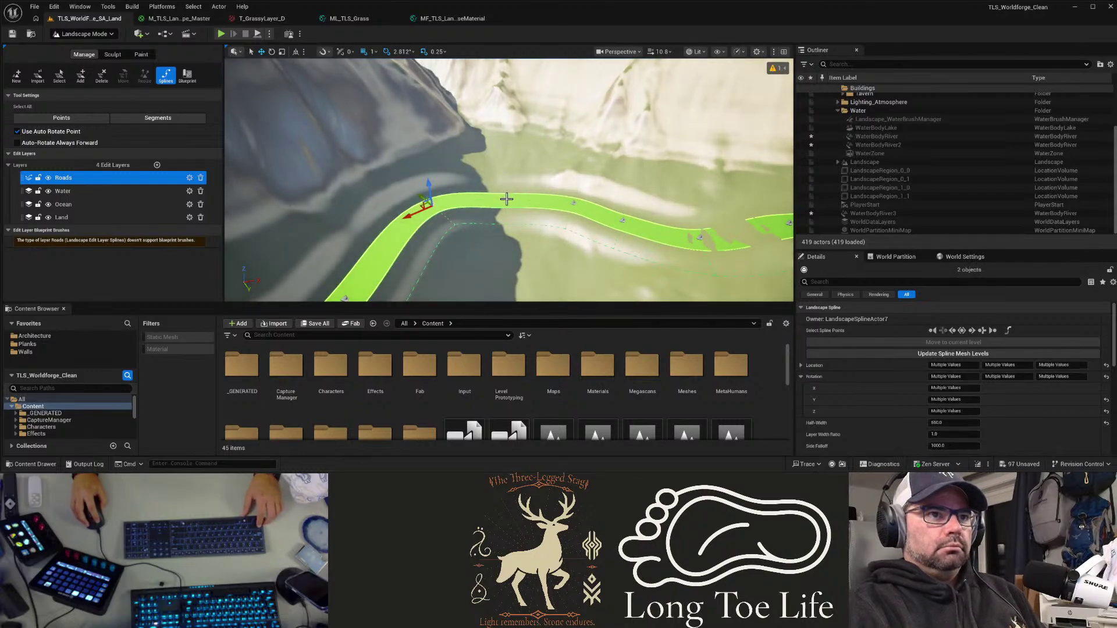
key(ctrl+z)
right_drag(504, 207, 518, 187)
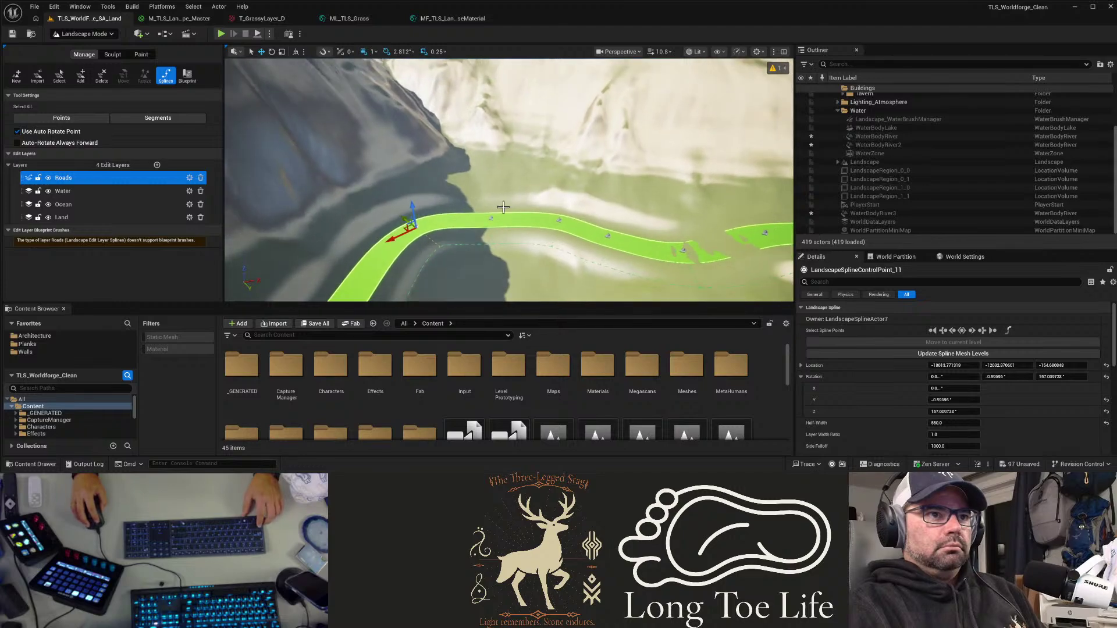
shift+click(491, 219)
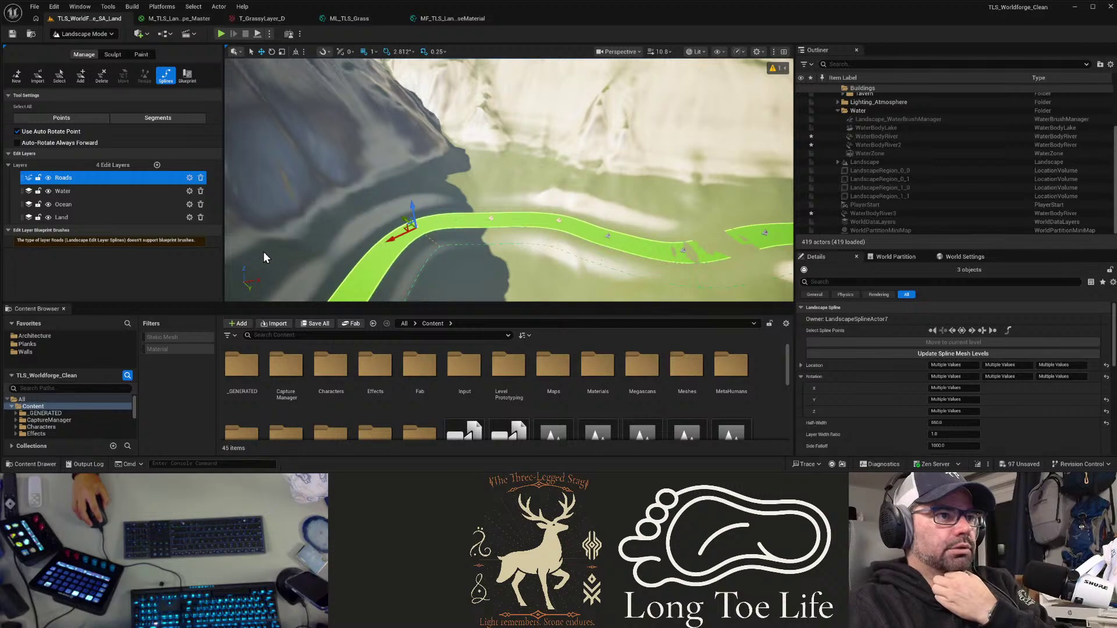
key(Delete)
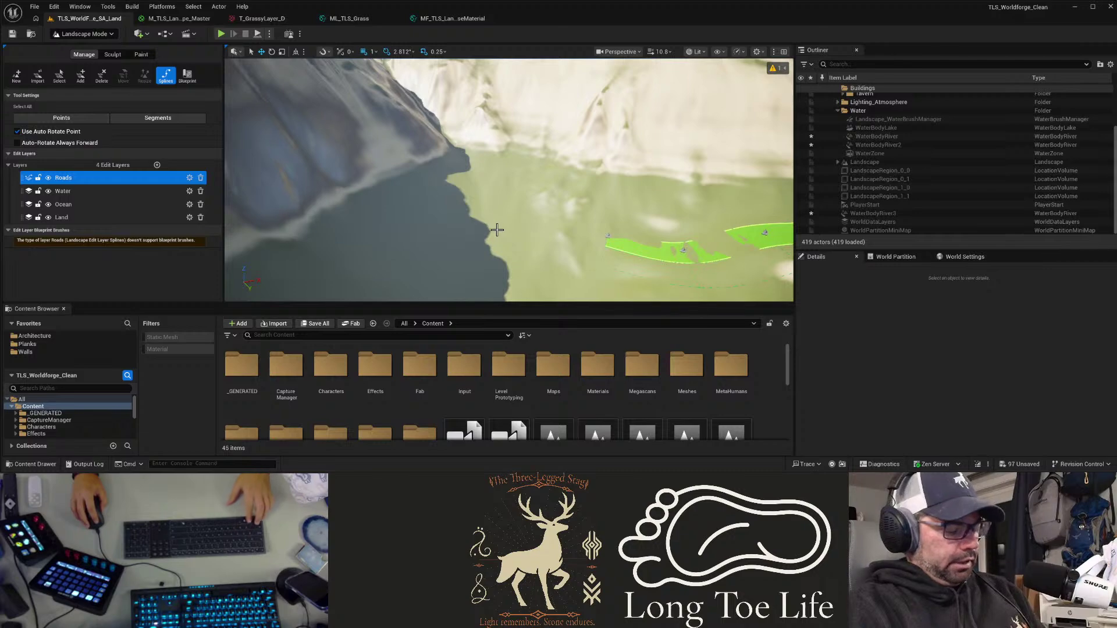
key(ctrl+z)
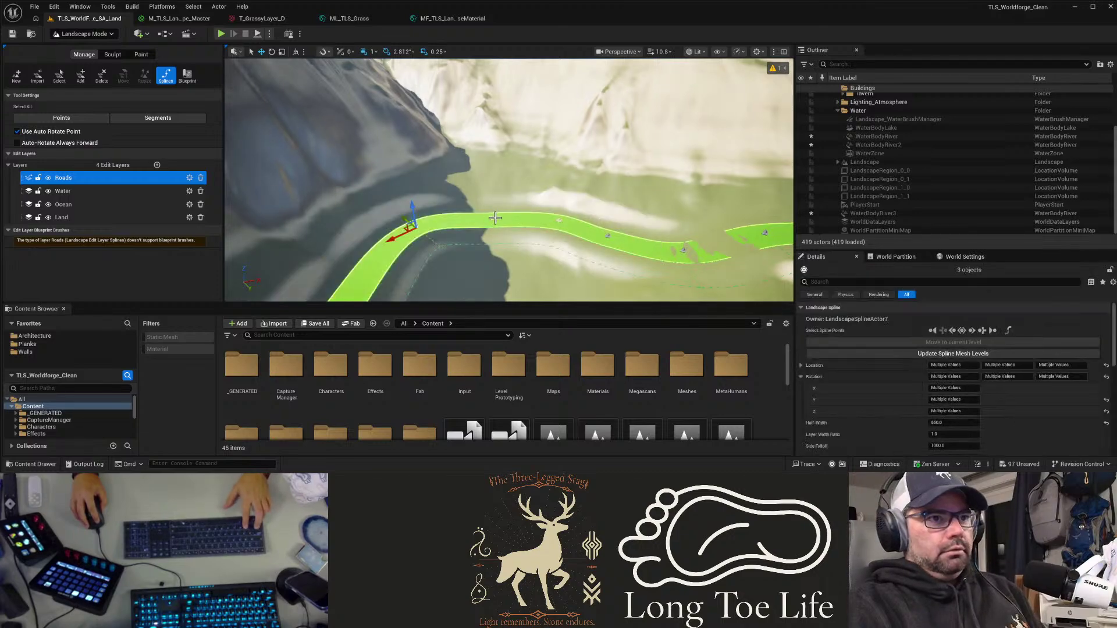
Step: Delete only the control point at the edge of the cliff shadow, splitting the cliff road just past its bend
click(506, 200)
click(491, 218)
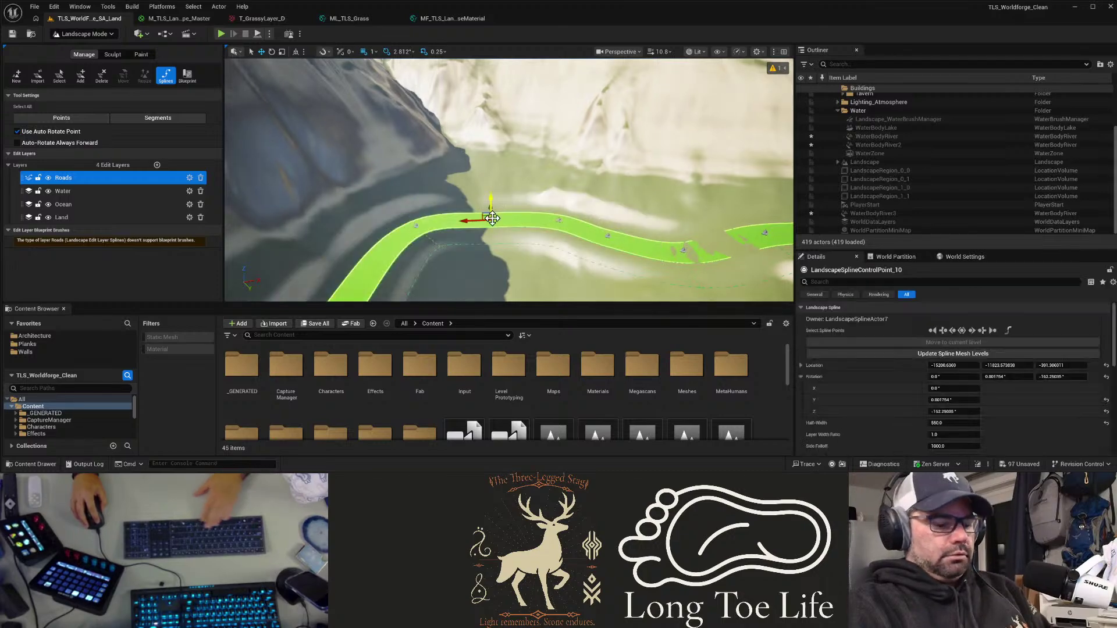
key(Delete)
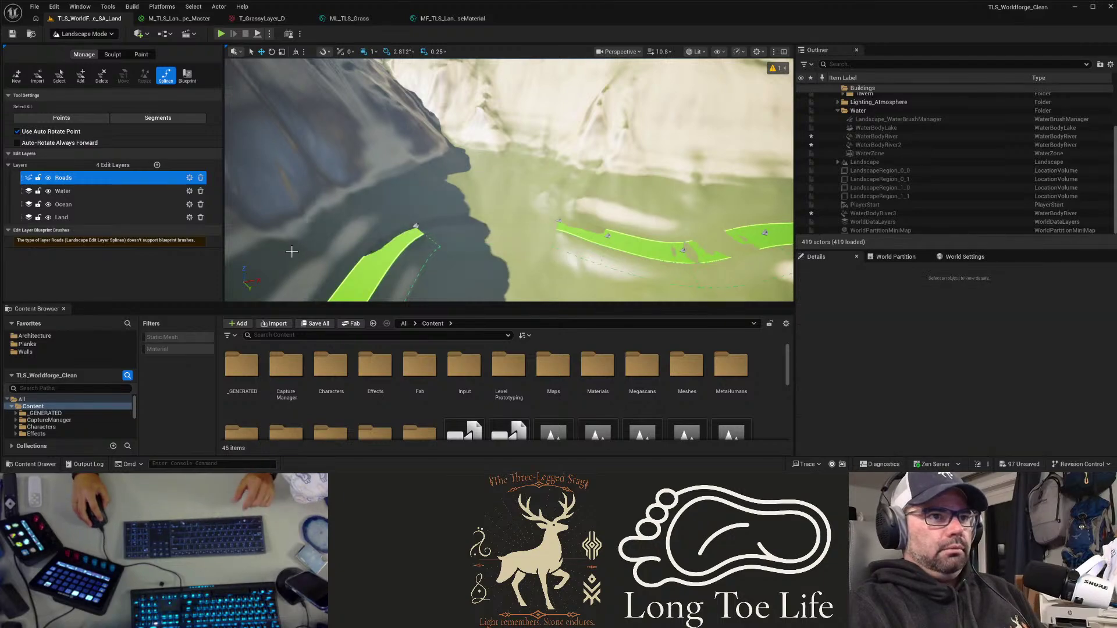
Step: Extend the two cut ends of the cliff road toward each other with one new control point each
click(559, 219)
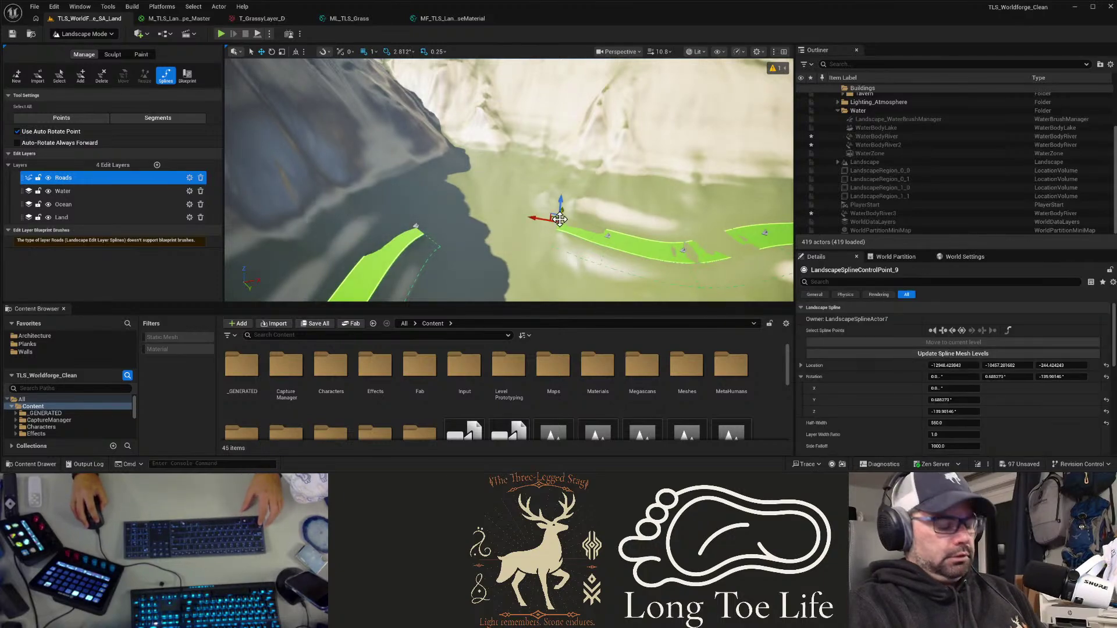
ctrl+click(516, 213)
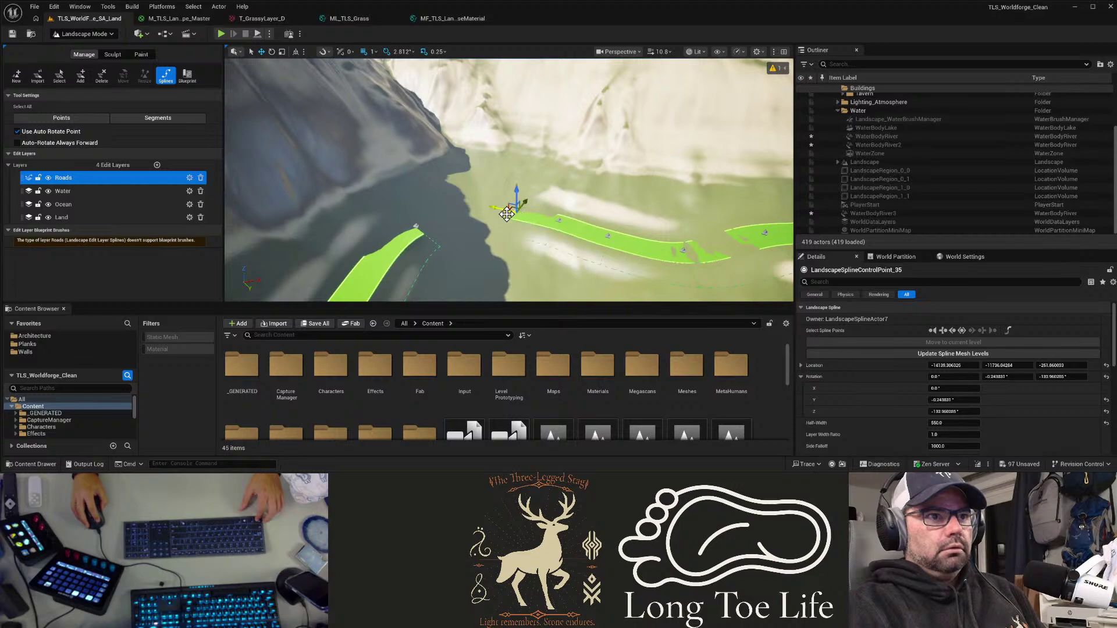
ctrl+click(454, 214)
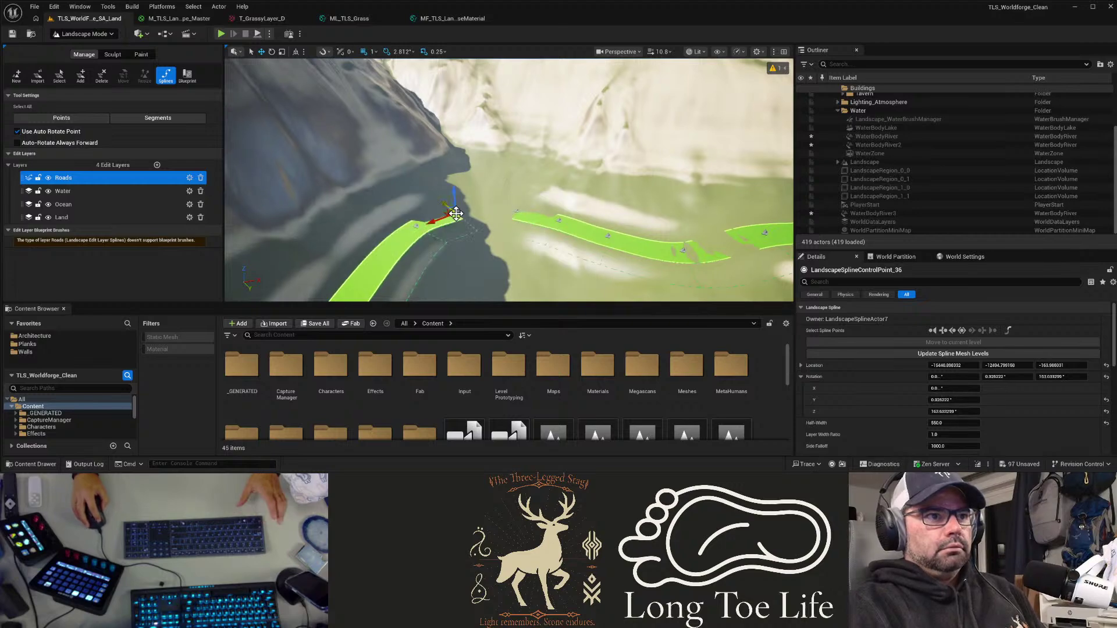
Step: Extend the other road from its end control point with one more point along the foot of the rocky cliff
mouse_move(454, 213)
right_down()
mouse_move(407, 172)
mouse_move(454, 256)
mouse_move(378, 297)
mouse_move(448, 198)
mouse_move(541, 226)
mouse_move(617, 206)
mouse_move(451, 215)
mouse_move(456, 207)
mouse_move(512, 233)
mouse_move(535, 230)
mouse_move(469, 221)
mouse_move(468, 209)
right_up()
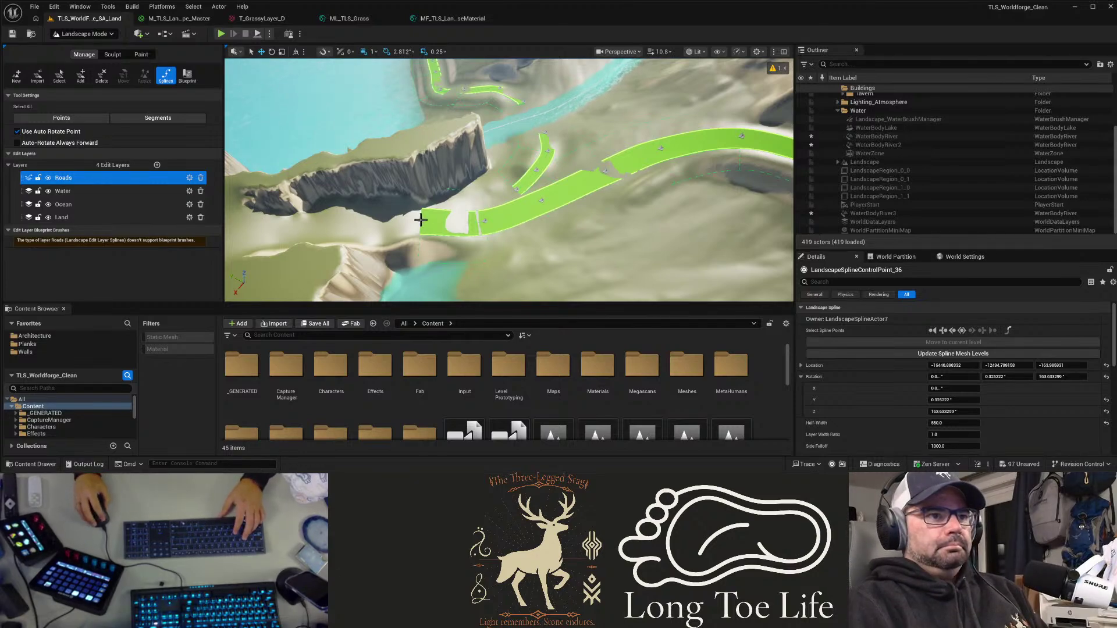
right_drag(456, 218, 378, 209)
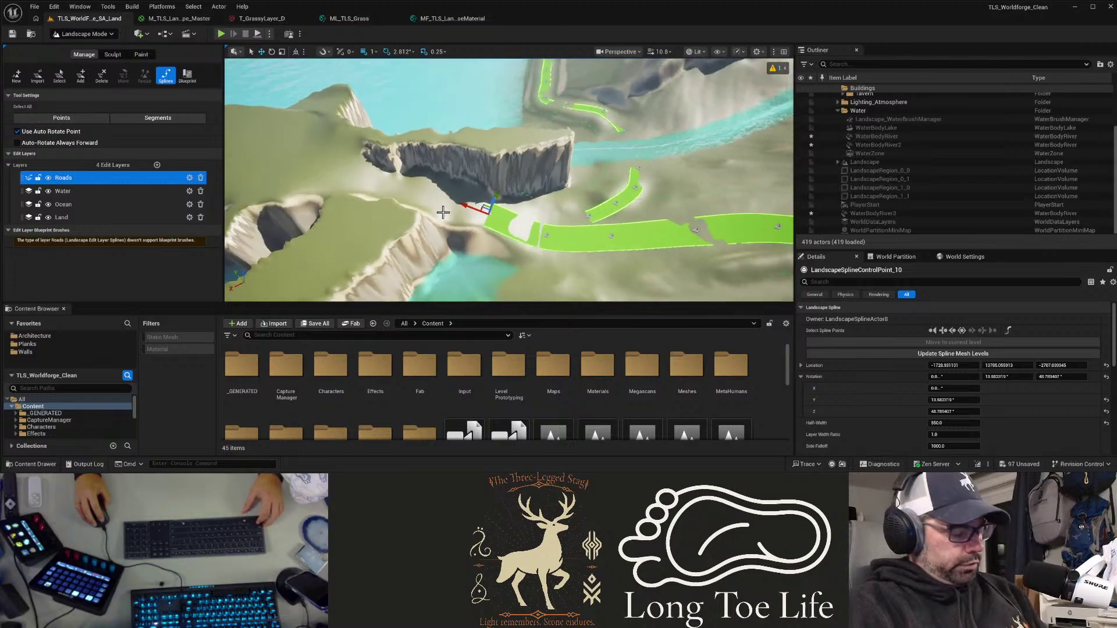
ctrl+click(404, 186)
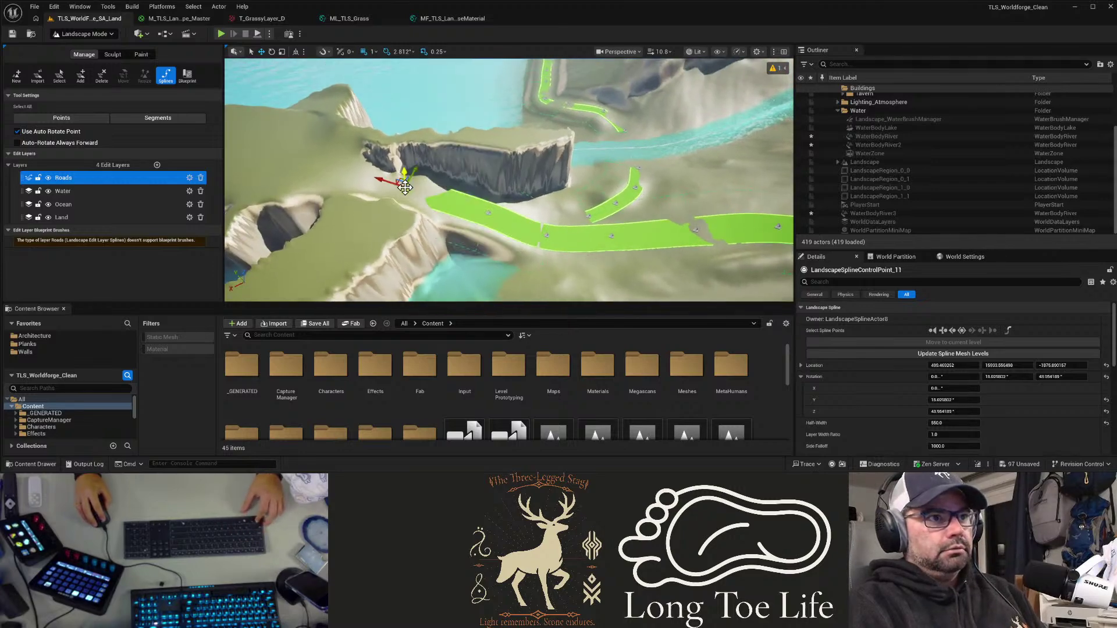
click(327, 173)
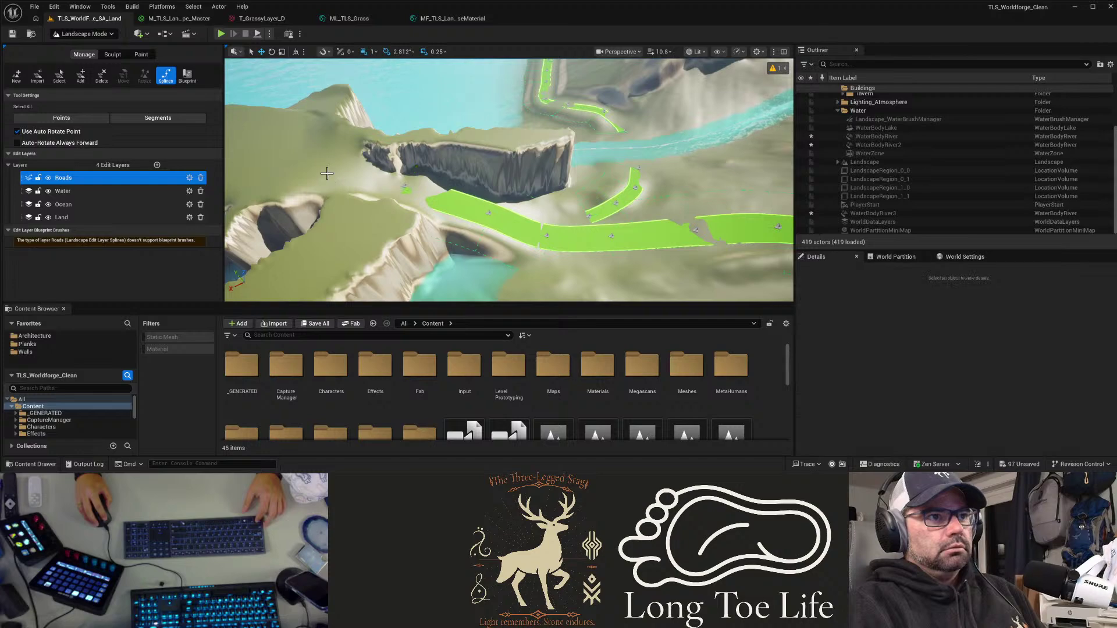
Step: Set the half-width of that road's last two control points beside the rocky cliff to 400
click(487, 214)
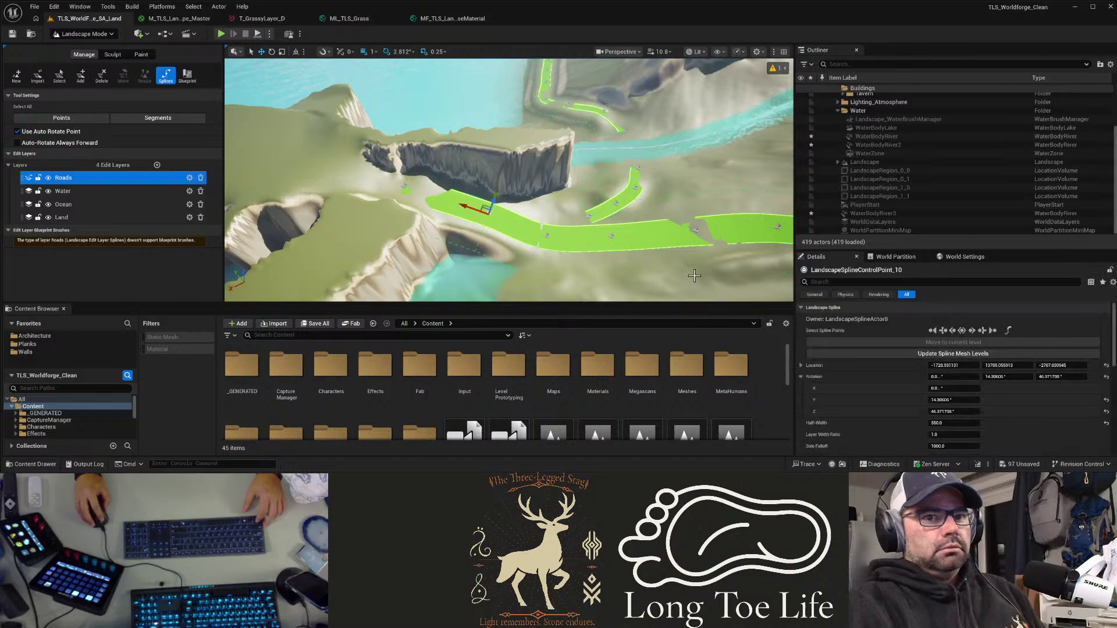
click(942, 423)
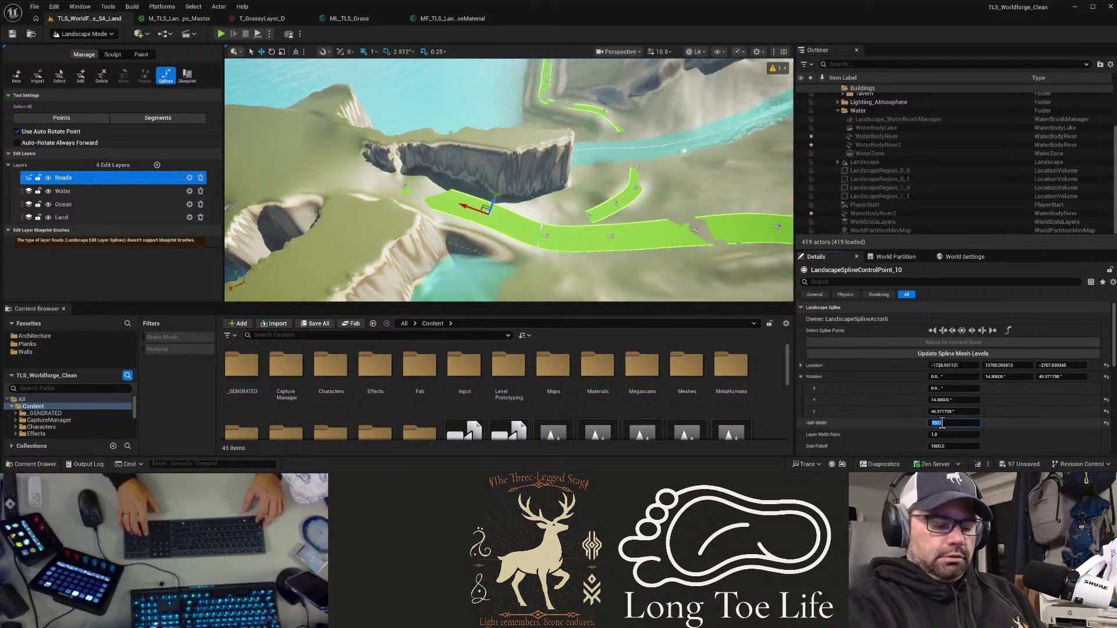
text(400)
key(Return)
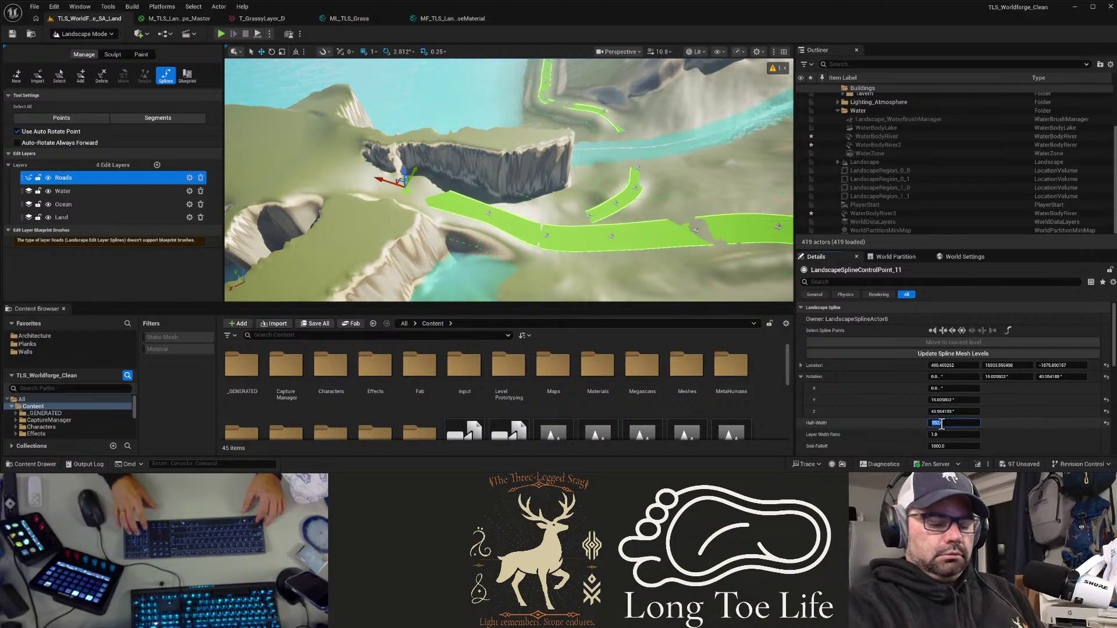
text(400)
key(Return)
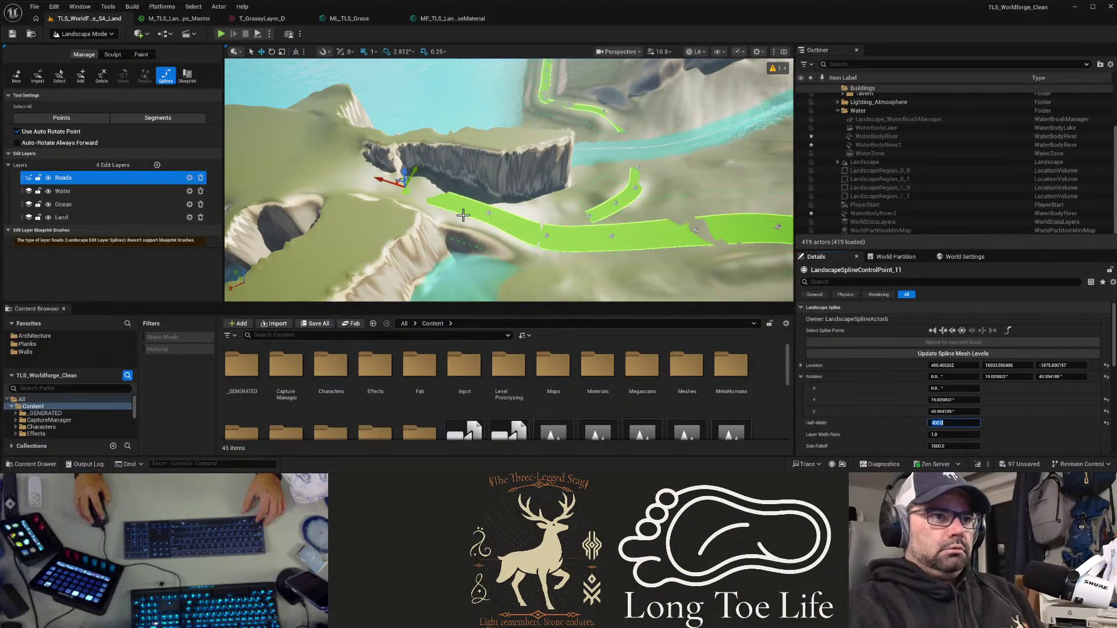
Step: Extend the road from its end beside the rocky cliff with six more control points, running past the cliff and across the grassy plateau
ctrl+click(337, 172)
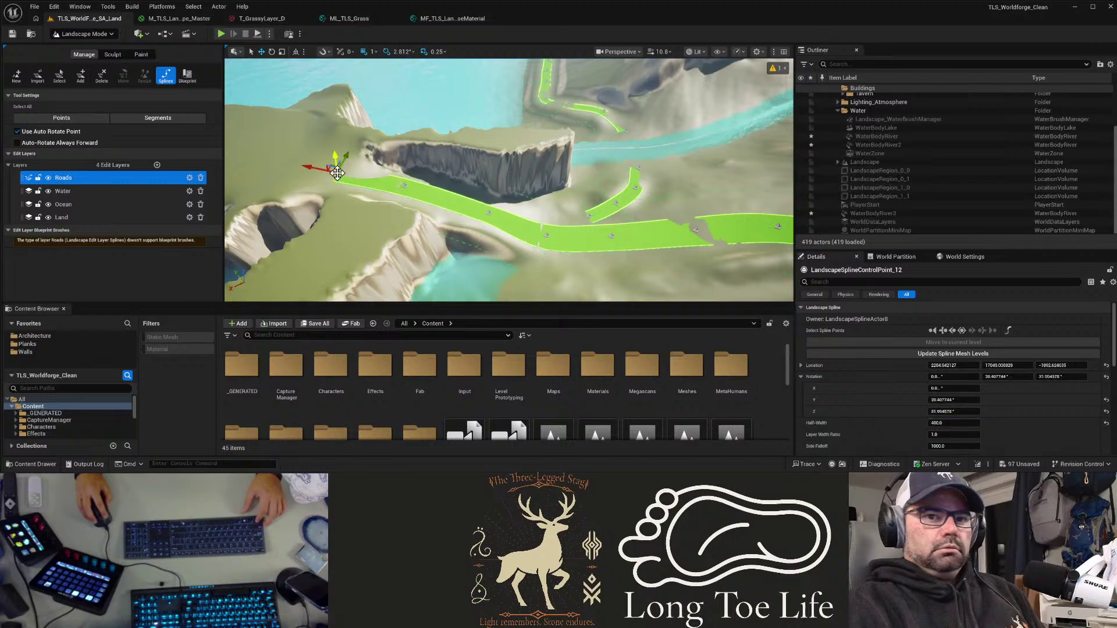
ctrl+click(265, 157)
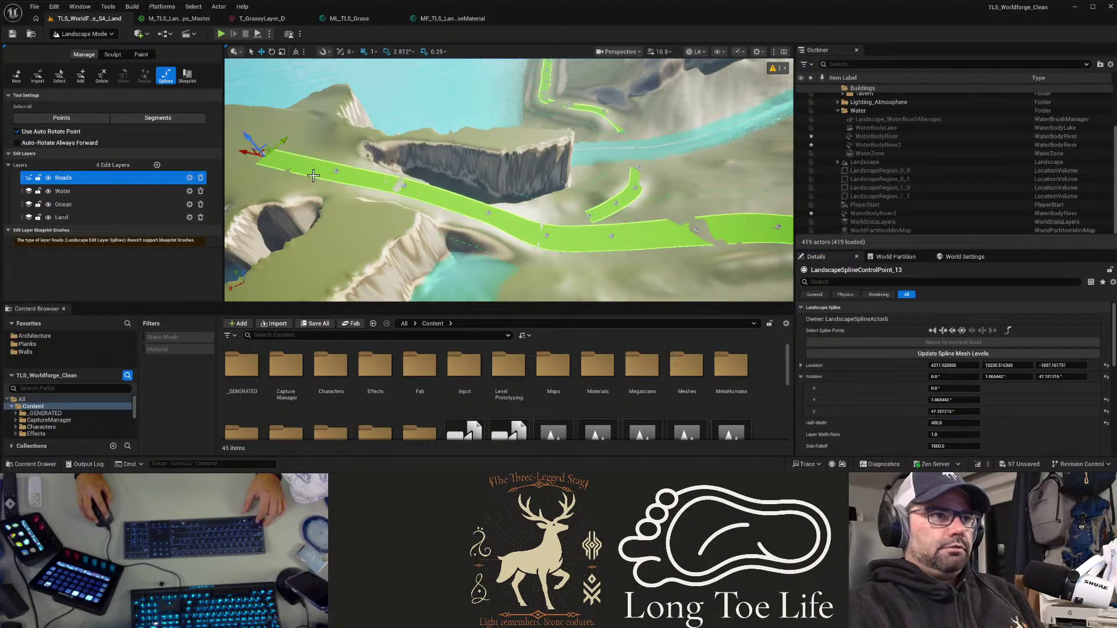
right_drag(265, 157, 224, 137)
mouse_move(335, 179)
right_down()
mouse_move(291, 151)
mouse_move(259, 215)
mouse_move(334, 180)
right_up()
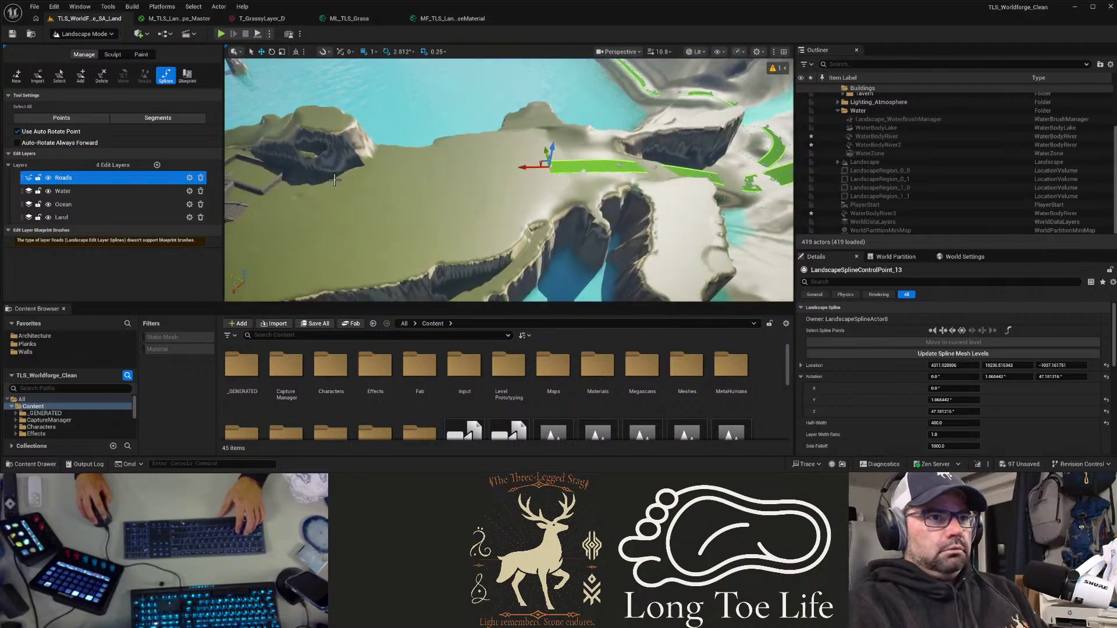
ctrl+click(501, 180)
click(439, 188)
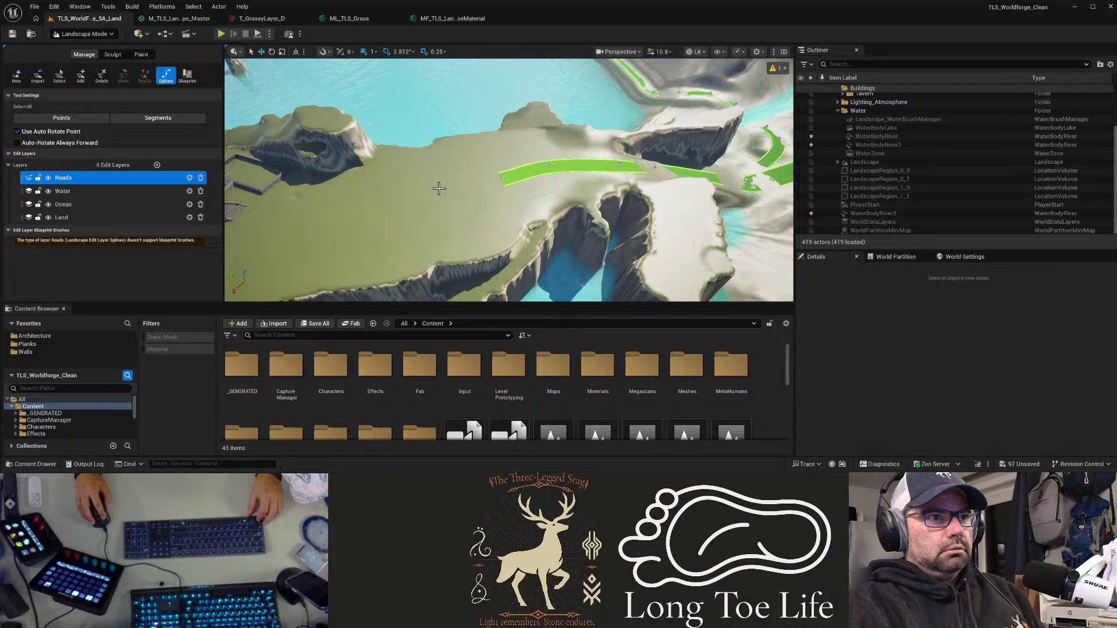
click(500, 179)
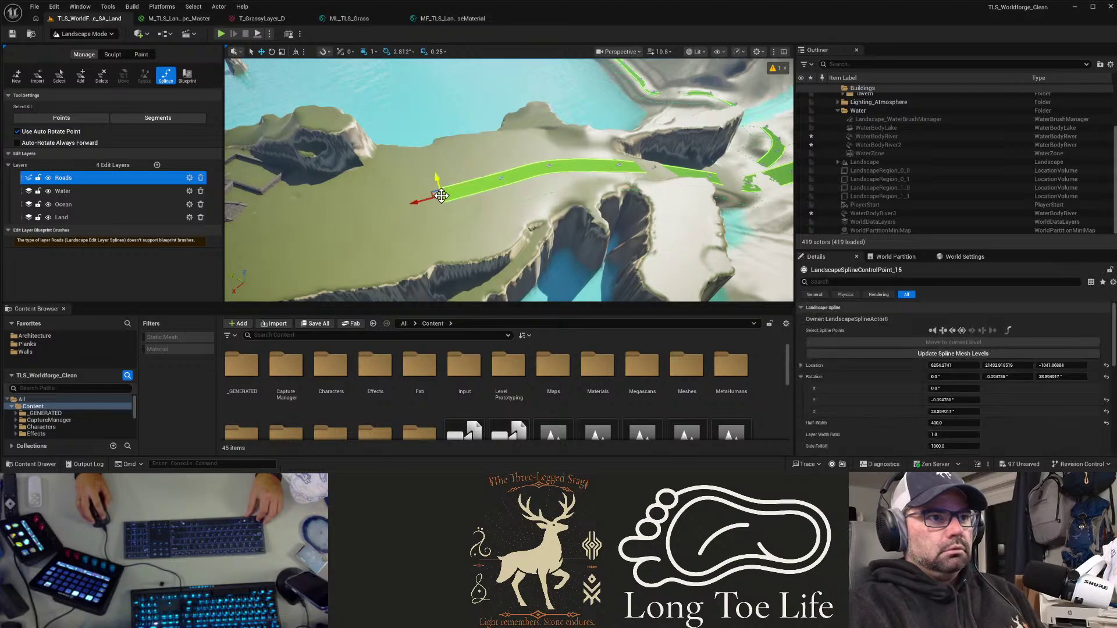
click(368, 204)
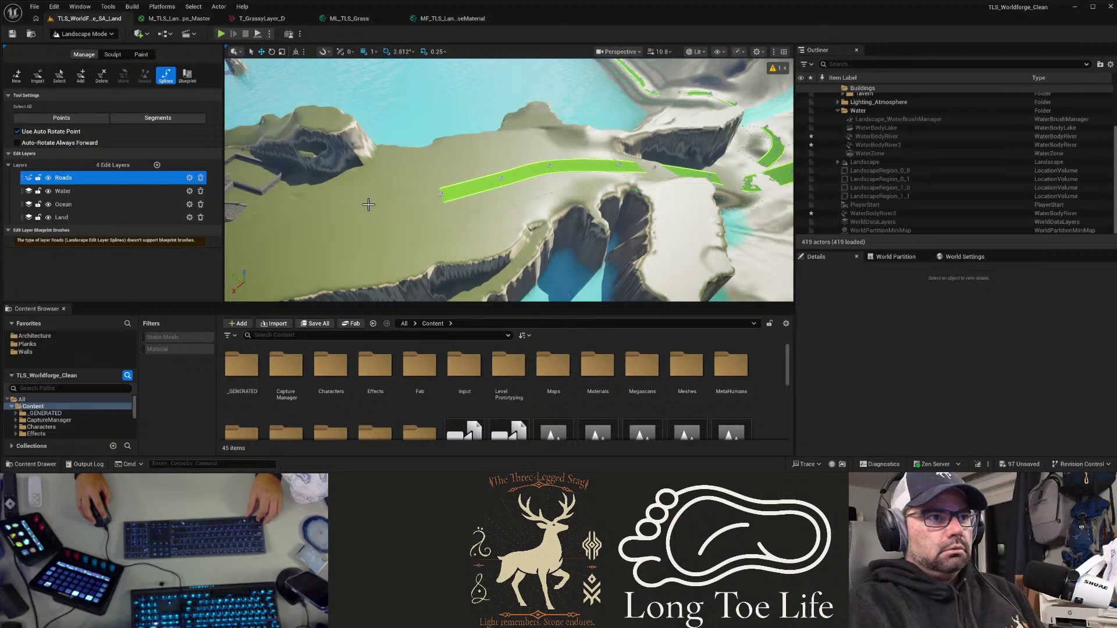
click(441, 194)
ctrl+click(364, 207)
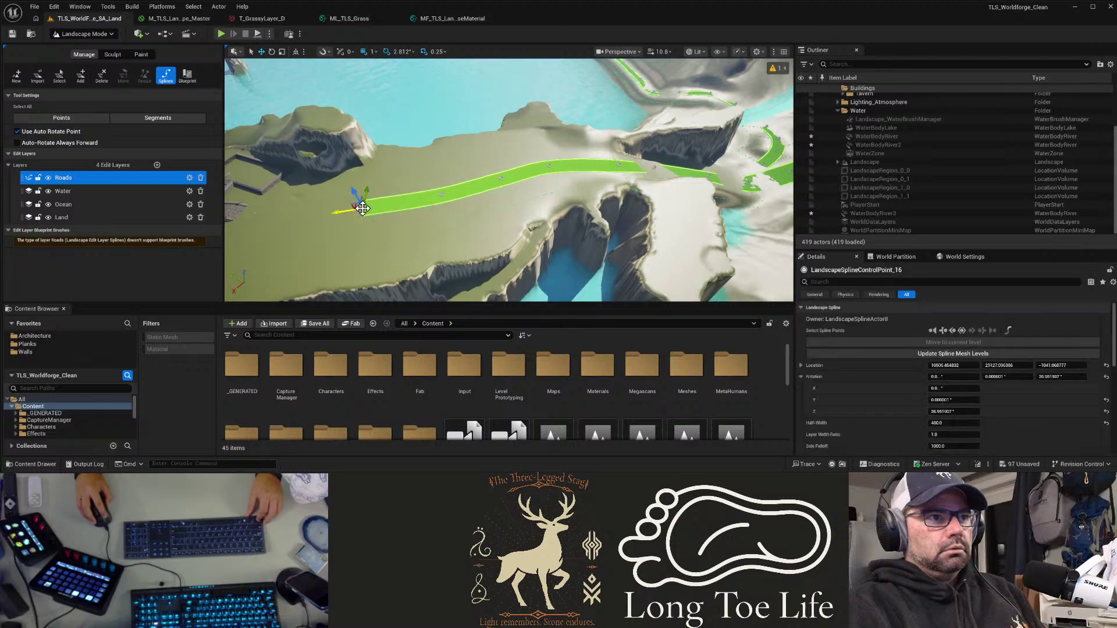
ctrl+click(302, 208)
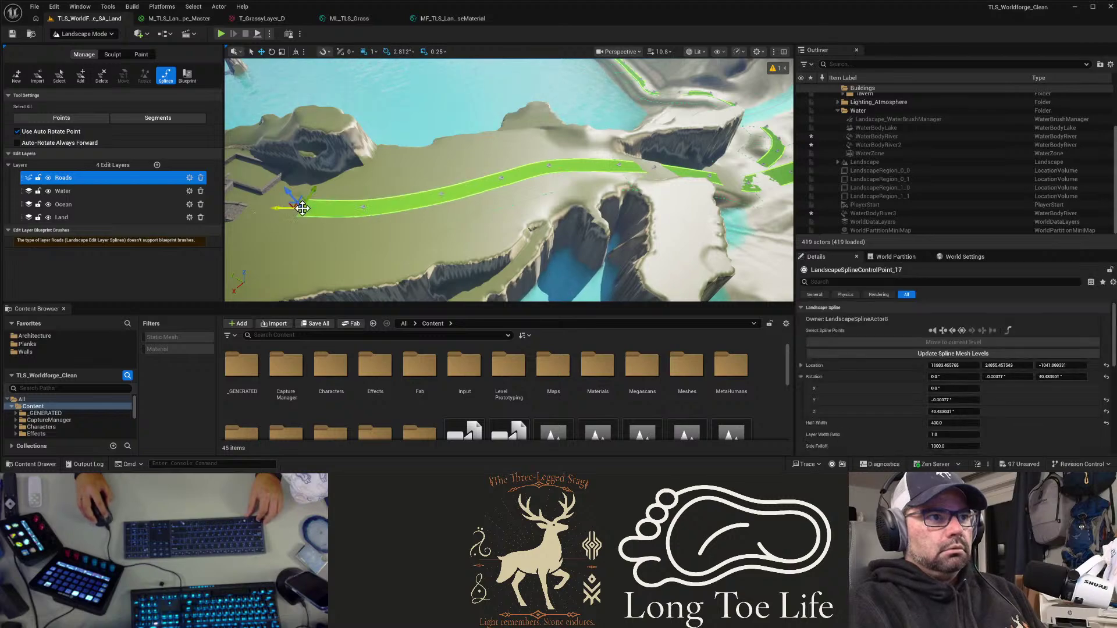
Step: Update the spline mesh levels for all connected parts of the plateau road and of the road along the steep mountainside
click(962, 330)
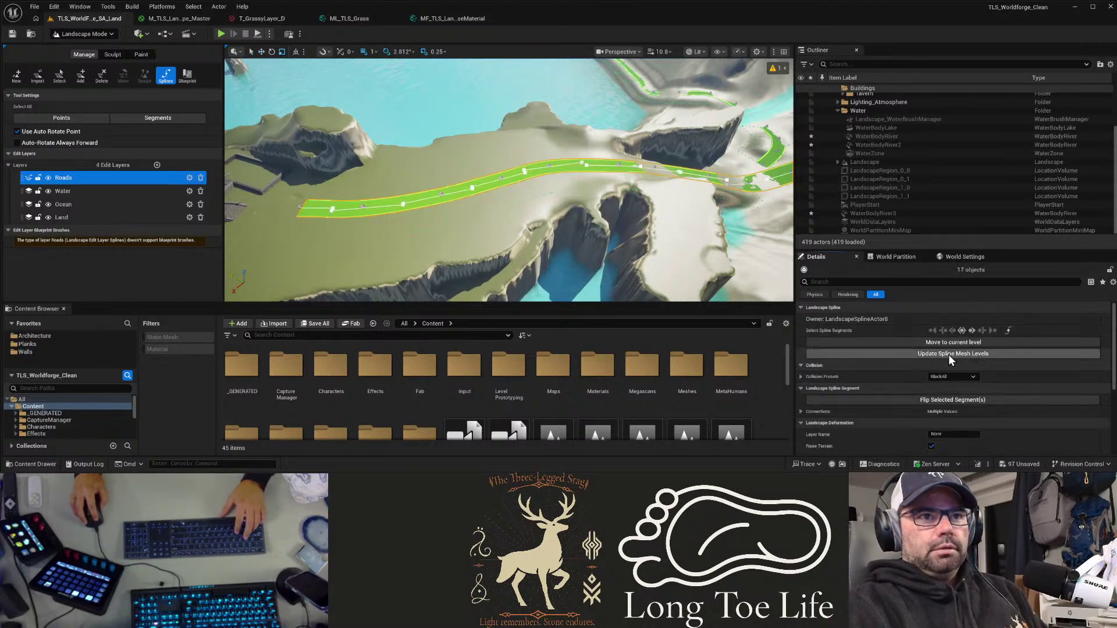
right_drag(546, 192, 721, 174)
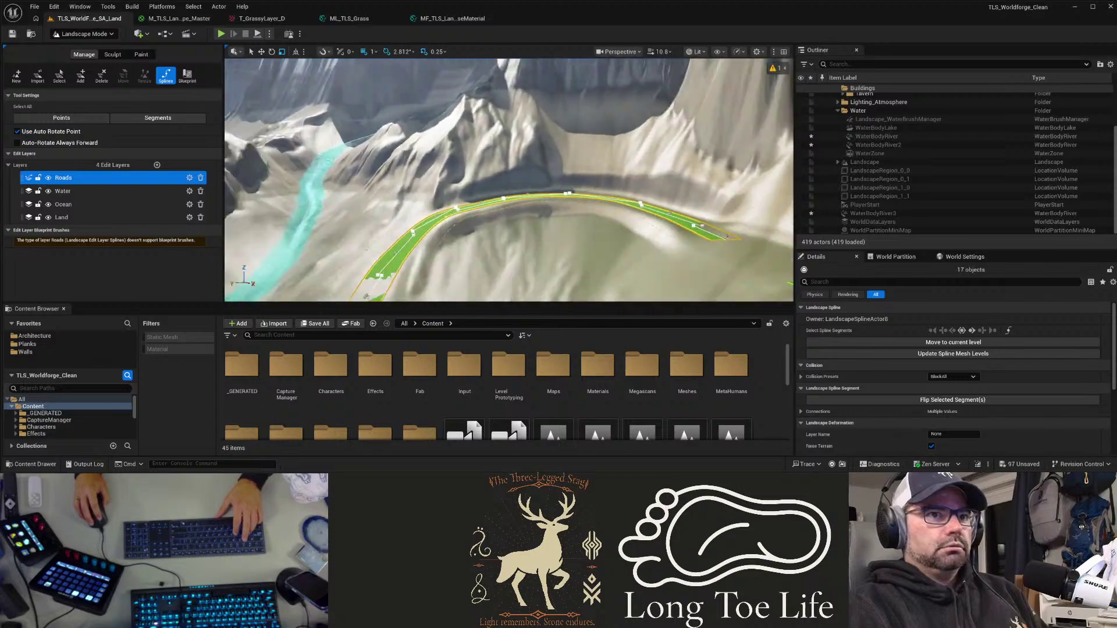
right_drag(349, 247, 475, 247)
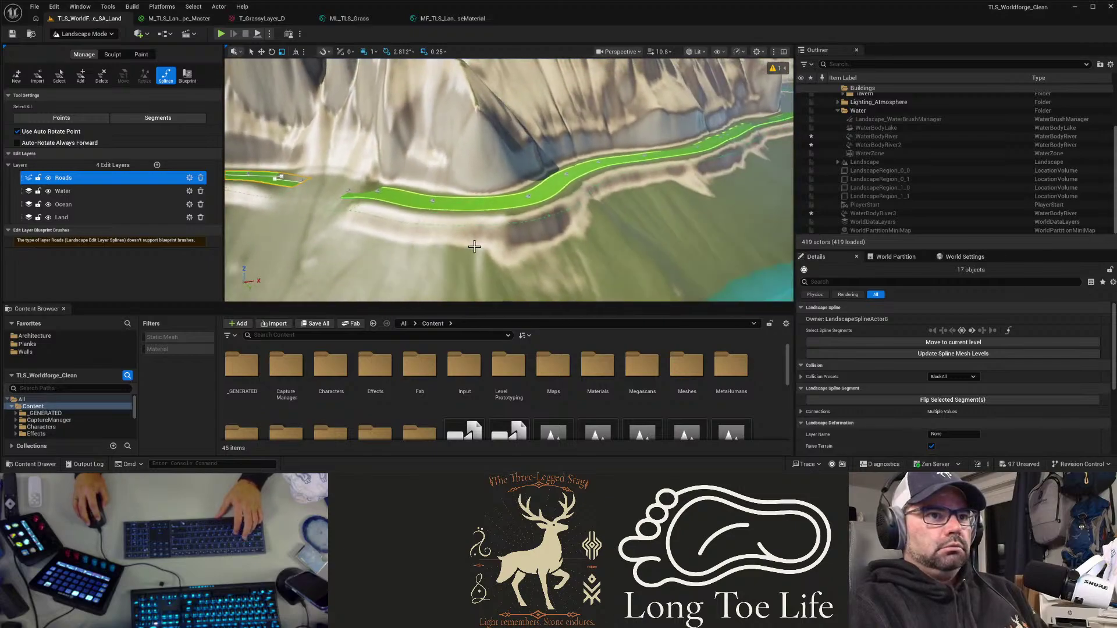
click(527, 197)
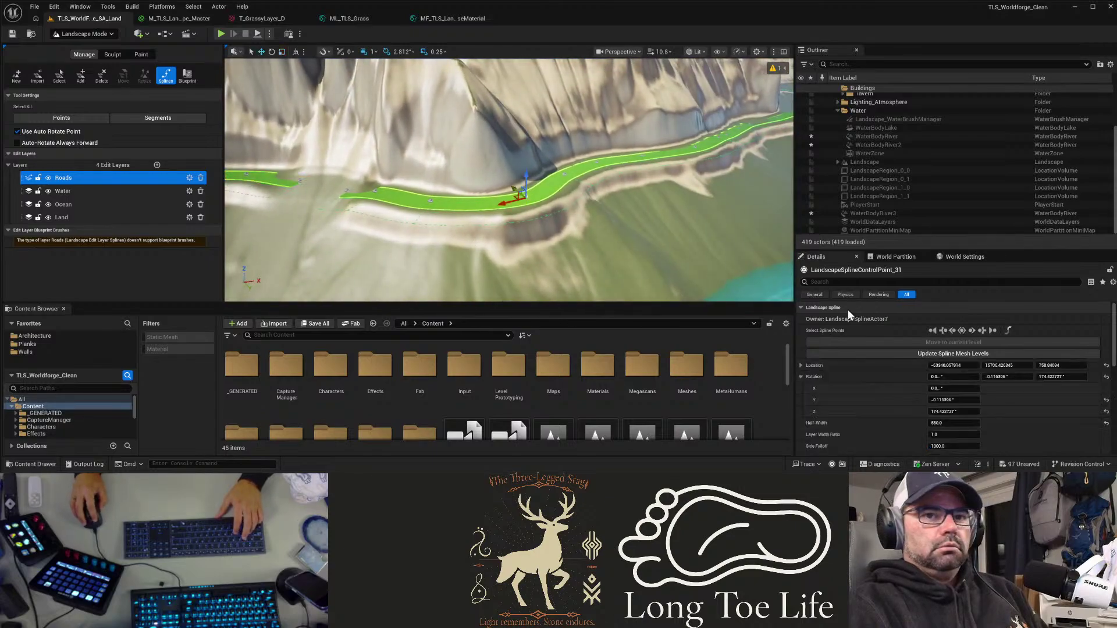
click(962, 329)
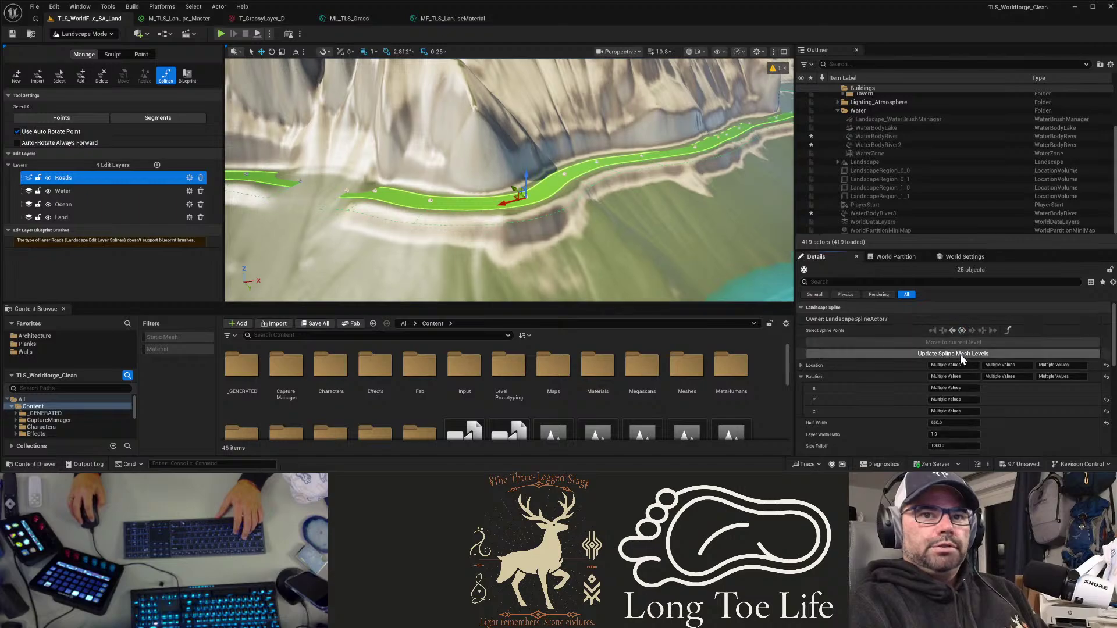
Step: Update the spline mesh levels for all connected parts of the winding road across the grassy slope
key(w)
right_drag(613, 280, 698, 264)
key(w)
right_drag(559, 259, 560, 258)
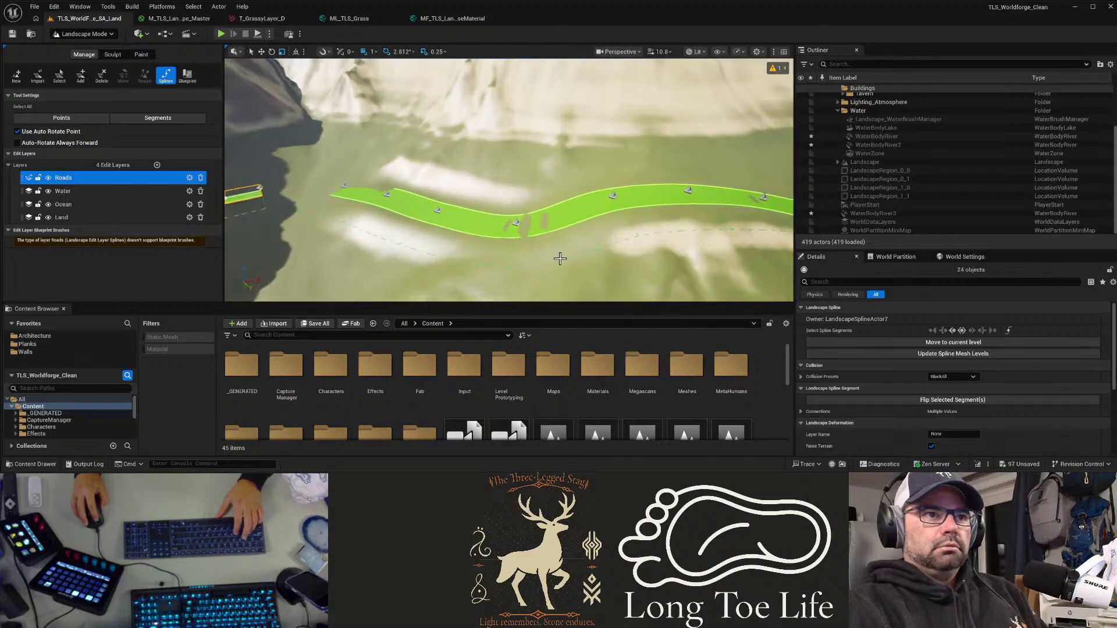
click(518, 223)
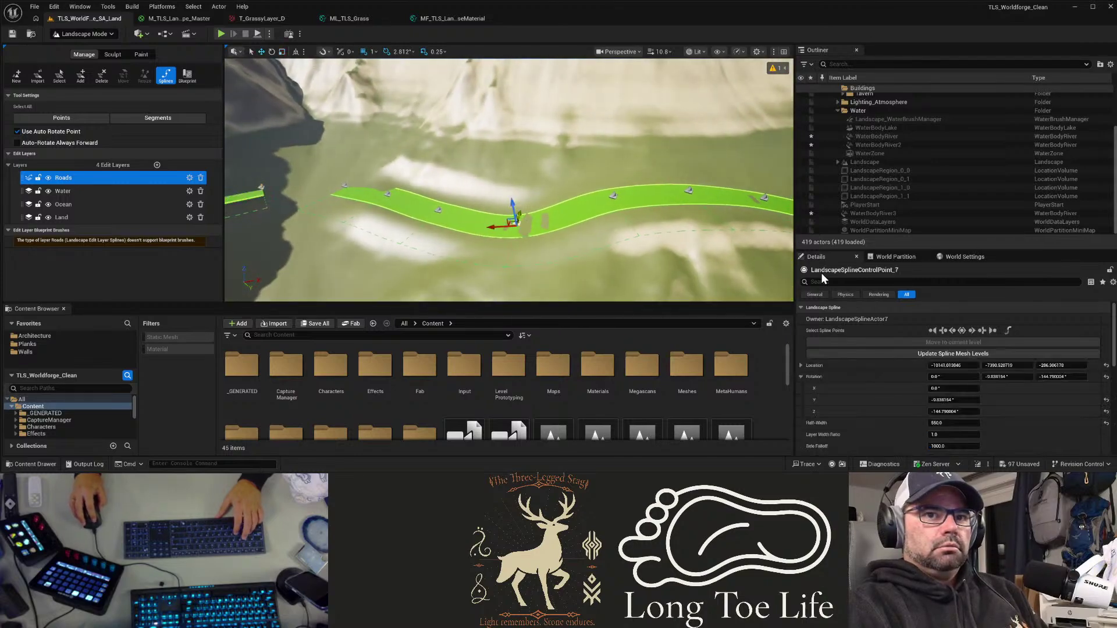
click(962, 330)
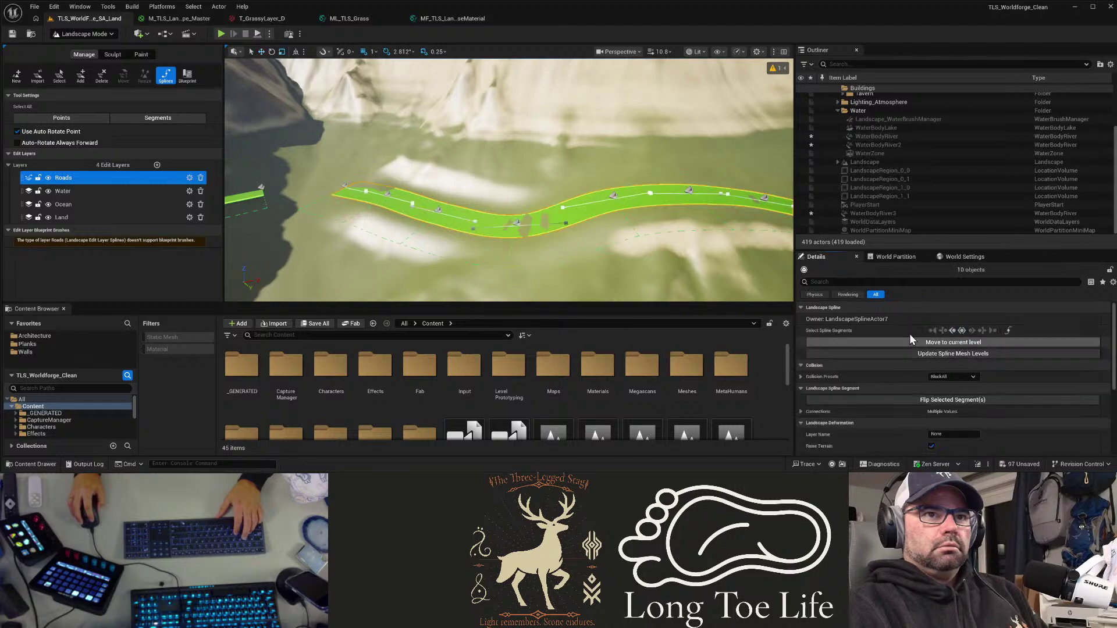
Step: Update the spline mesh levels for each of the two short road pieces on either side of the narrow mountain gully
right_drag(523, 222, 522, 223)
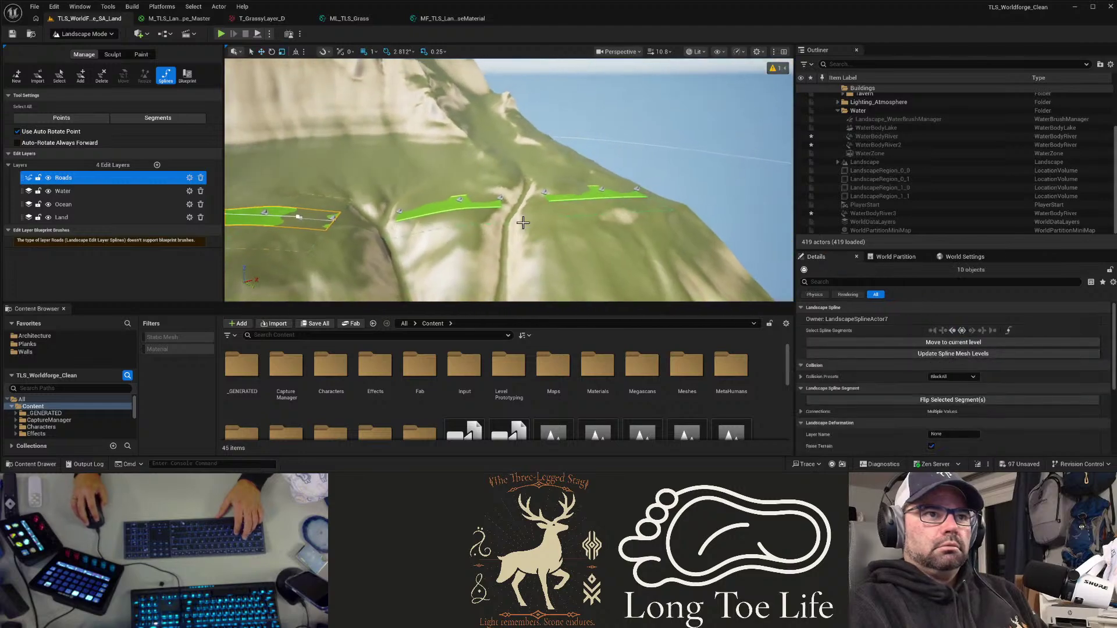
click(461, 200)
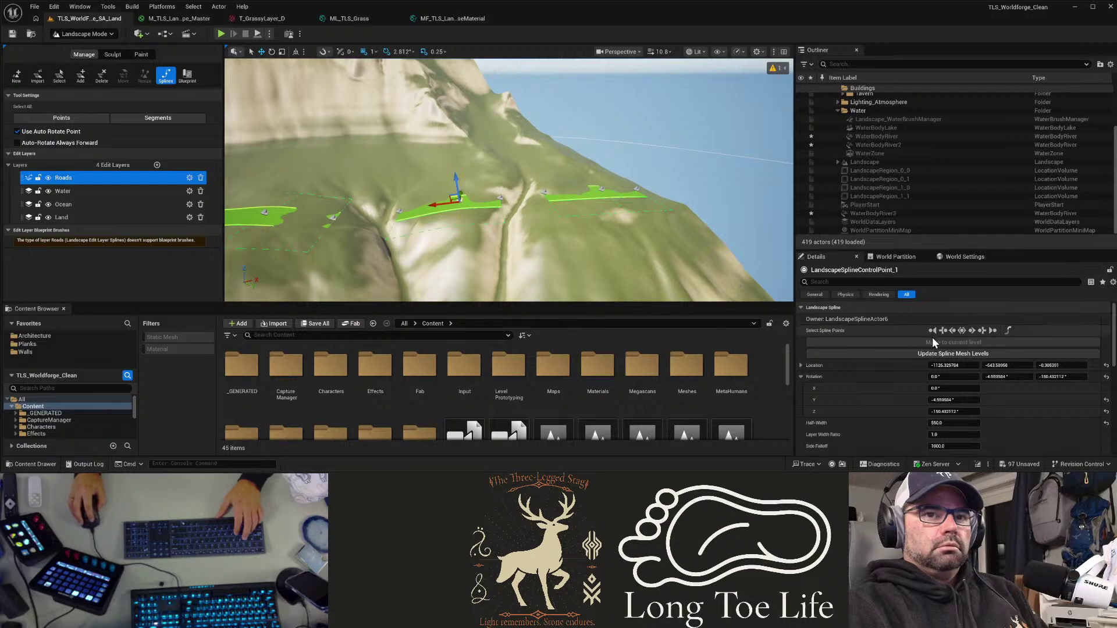
click(961, 330)
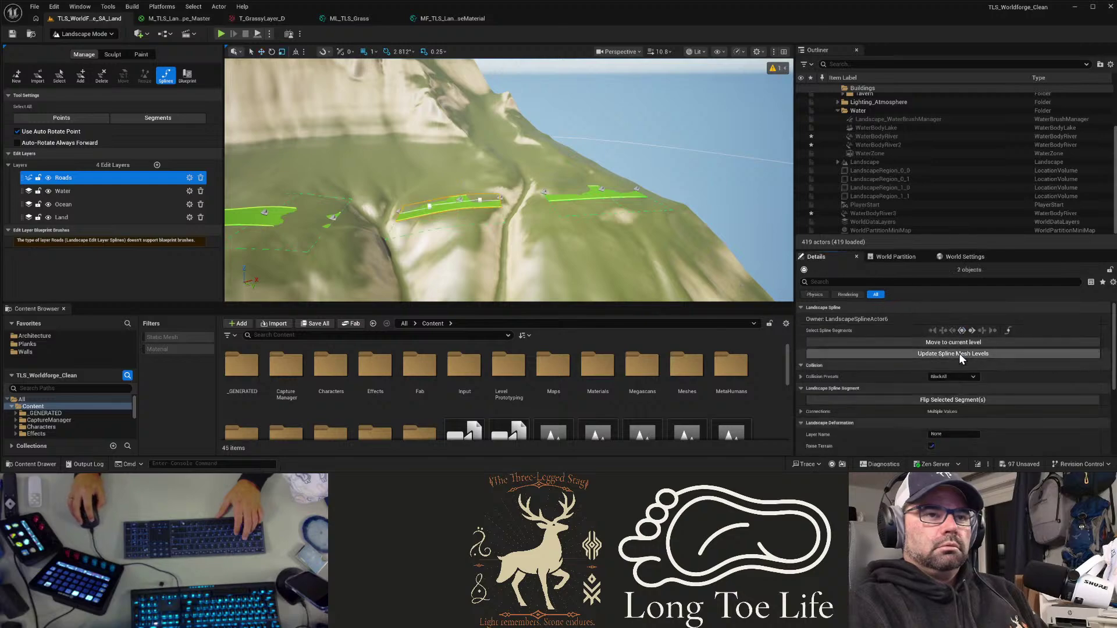
click(600, 190)
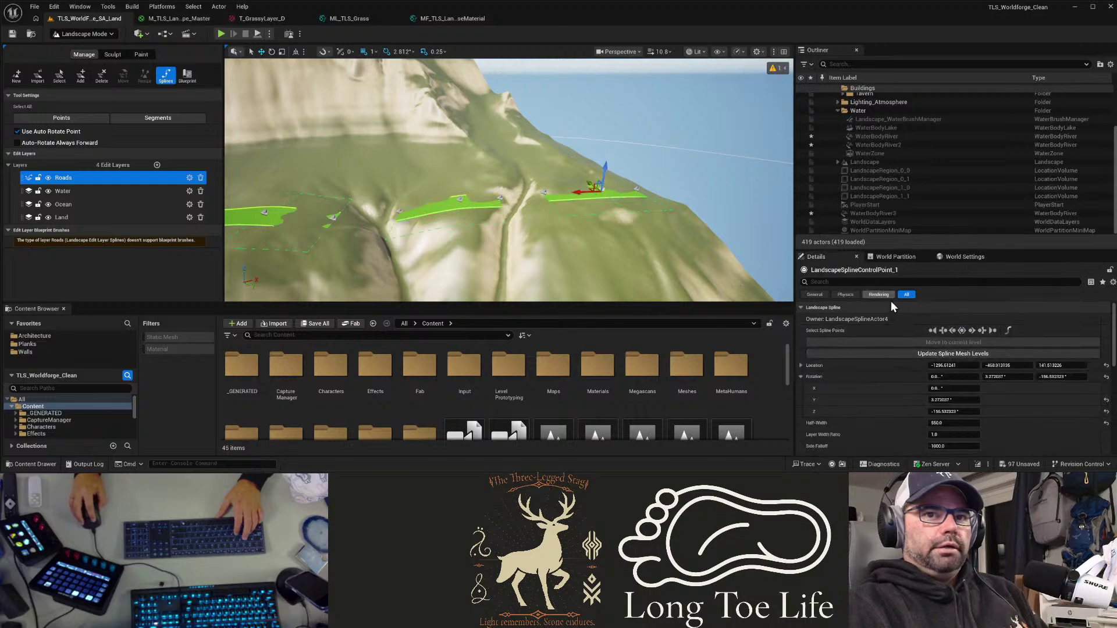
click(961, 330)
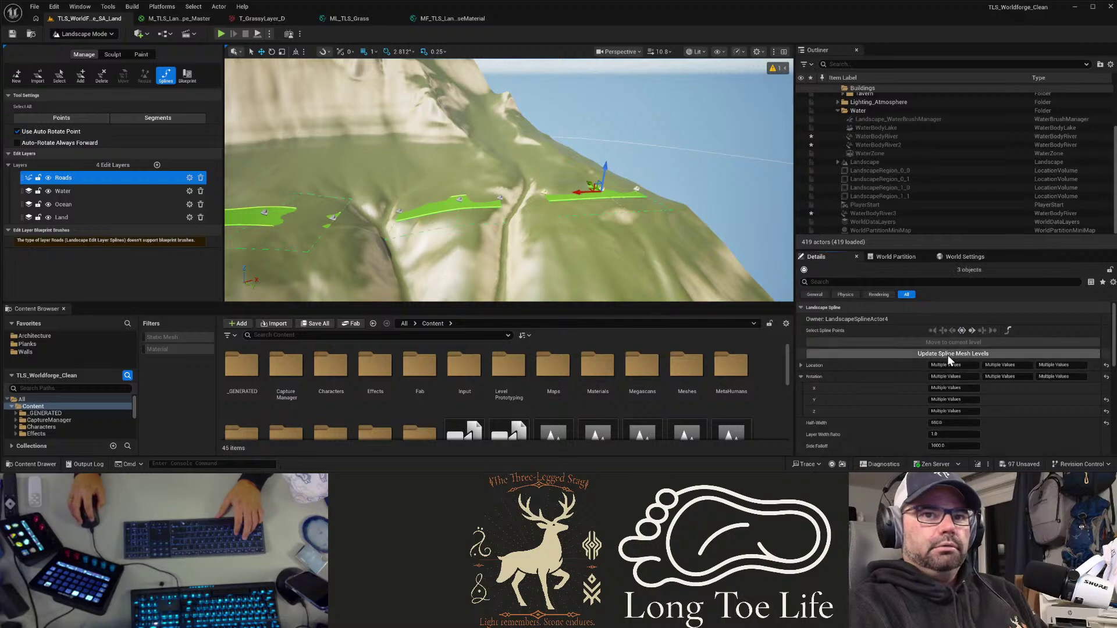
Step: Examine the landscape deformation, spline mesh and virtual texture settings of the outermost short road's segments
right_drag(509, 181, 643, 219)
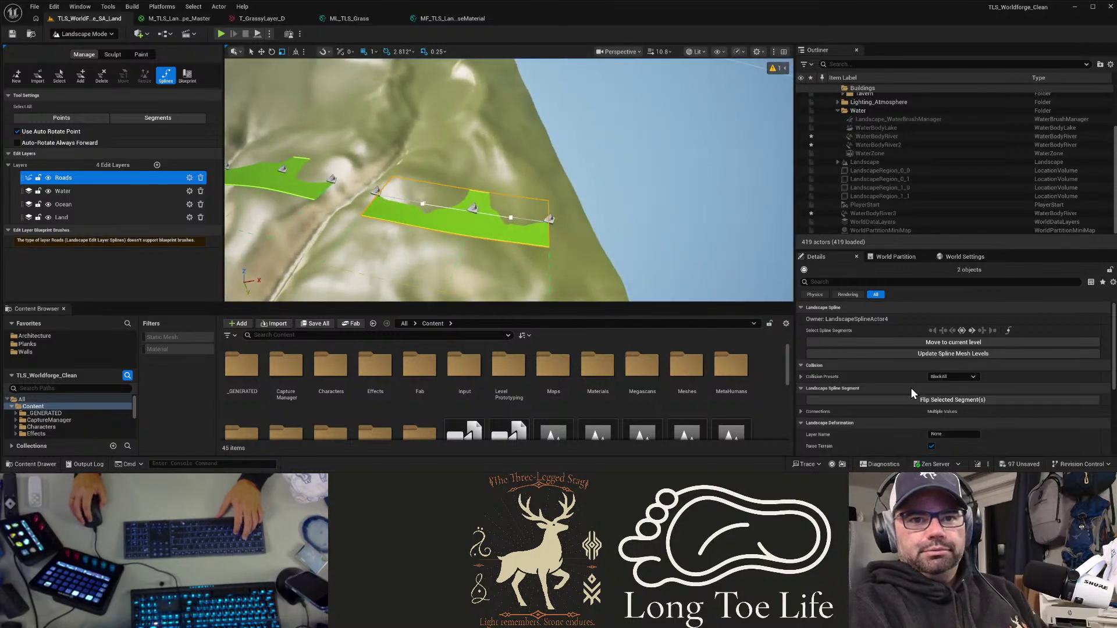
scroll(919, 400, down, 5)
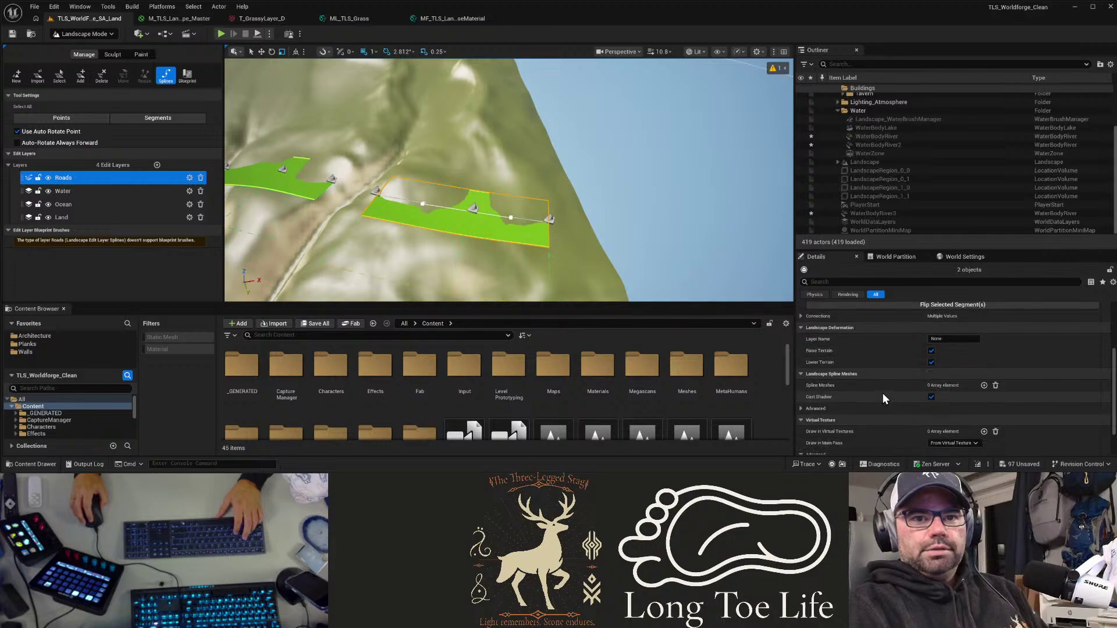
scroll(882, 393, down, 2)
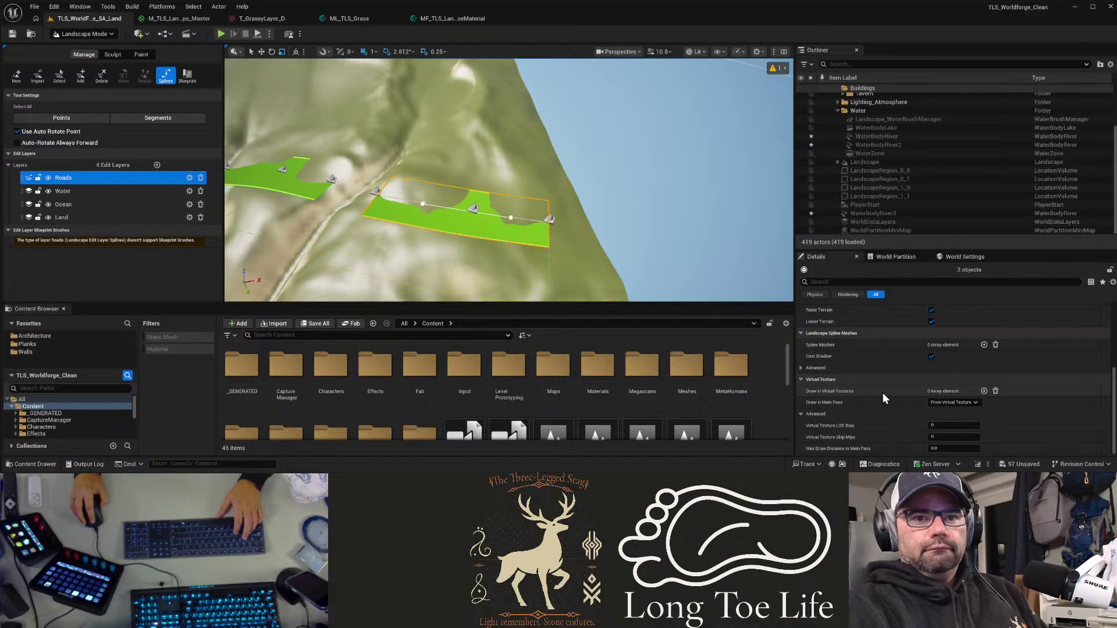
click(933, 437)
scroll(933, 437, up, 5)
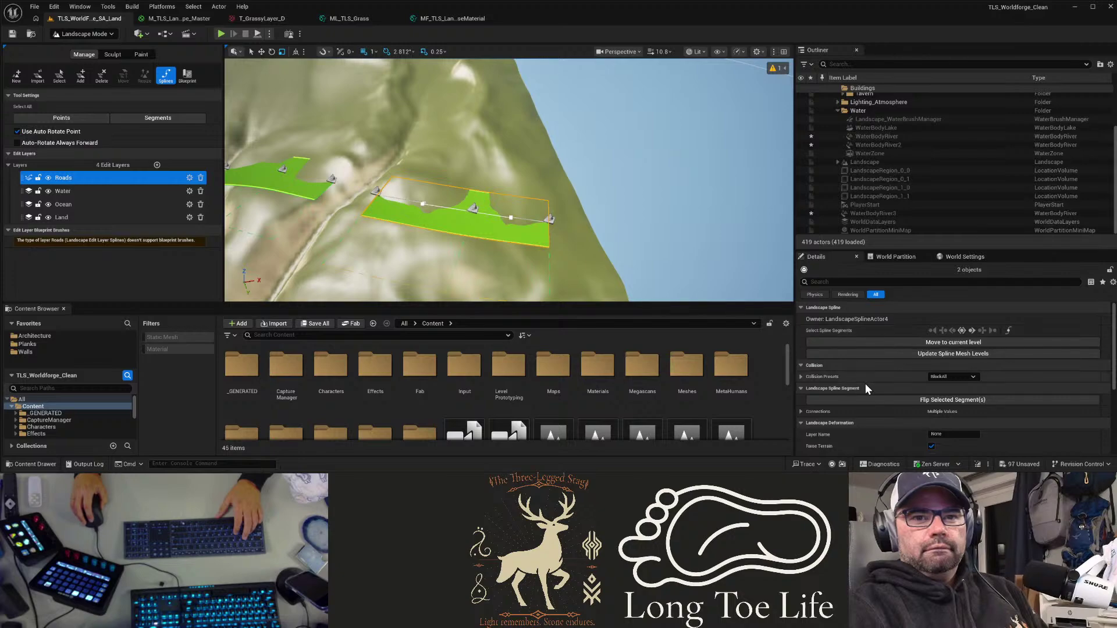
scroll(840, 436, down, 2)
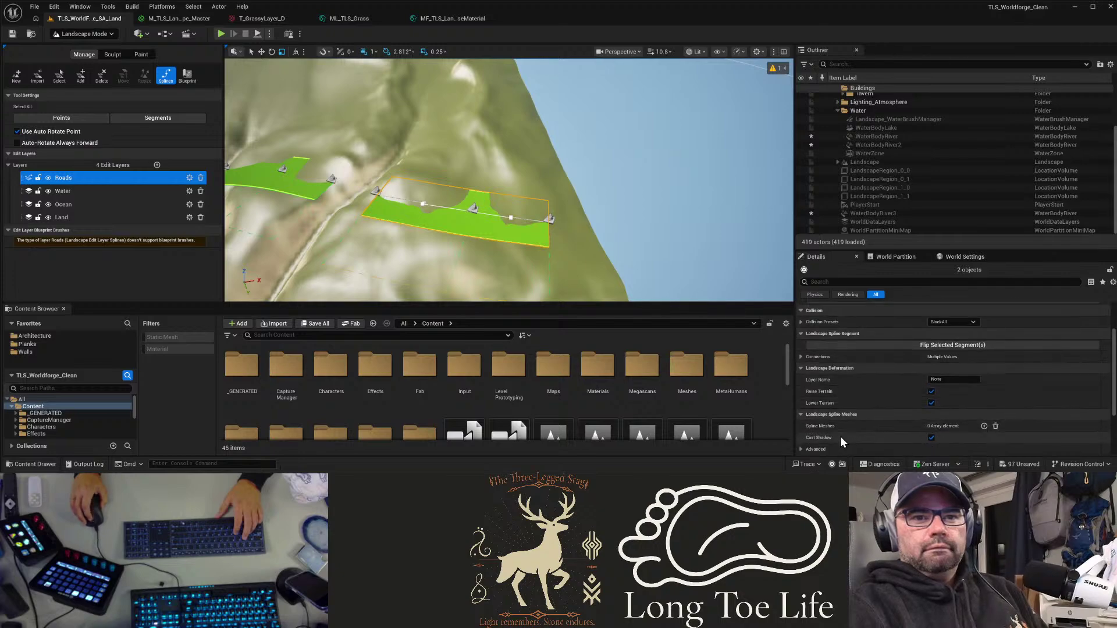
scroll(840, 436, down, 3)
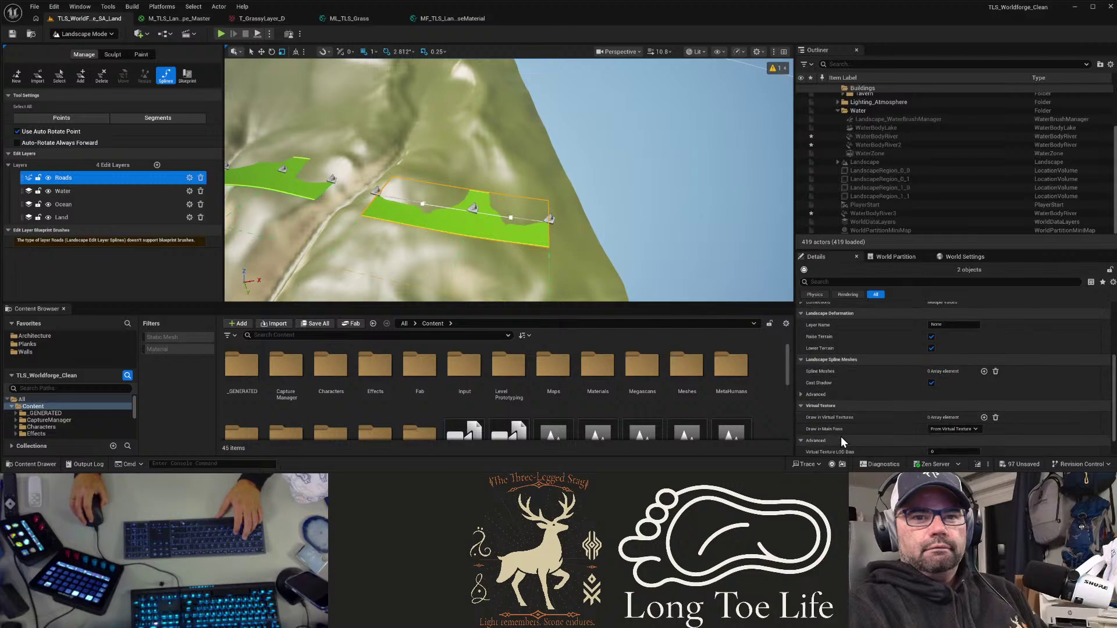
scroll(844, 436, up, 5)
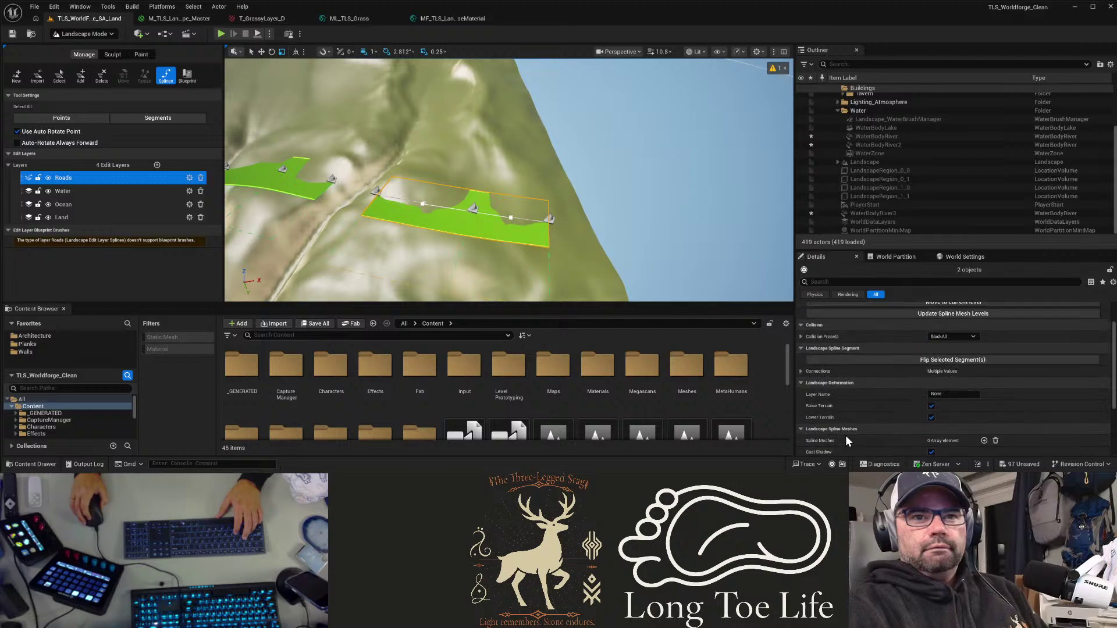
Step: Check the World Partition map, then inspect the same segments' collision and segment settings and the advanced spline mesh options
click(893, 261)
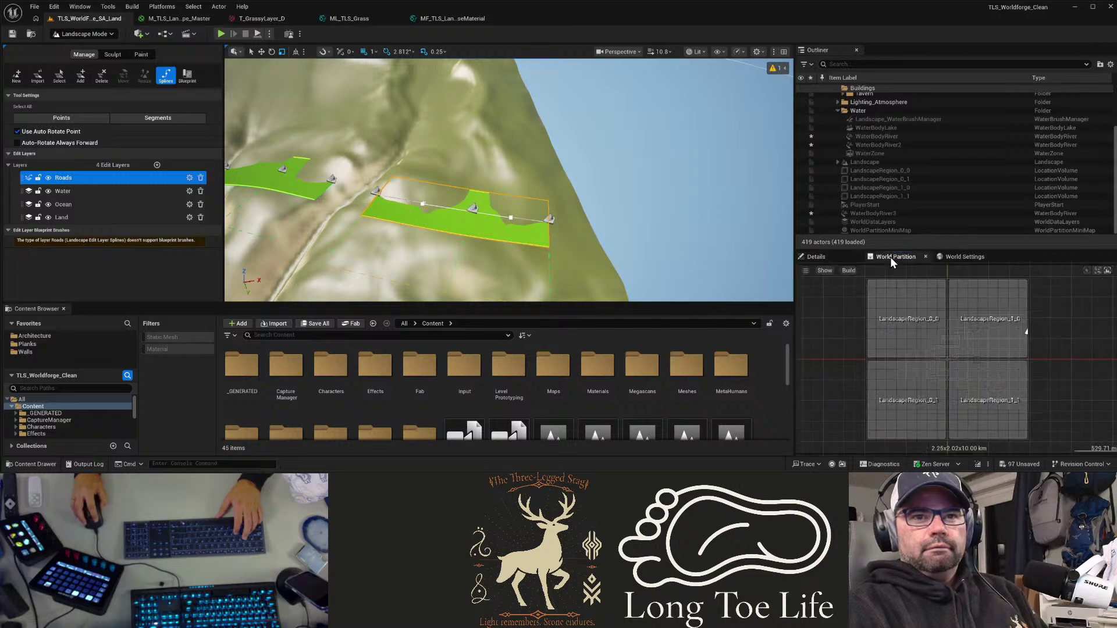
click(841, 259)
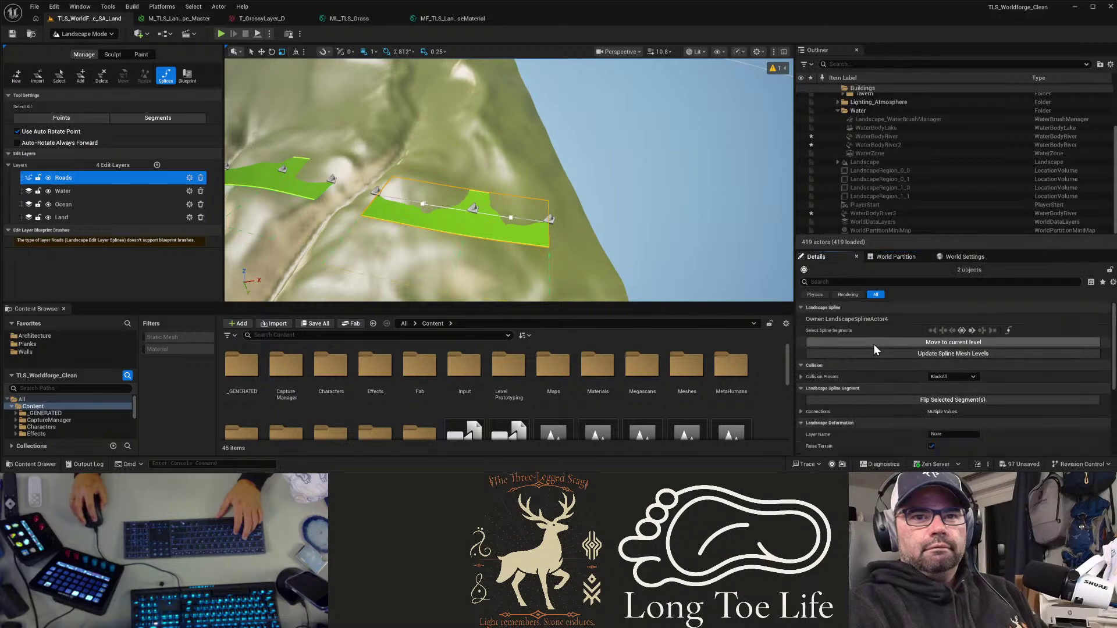
click(801, 376)
click(800, 376)
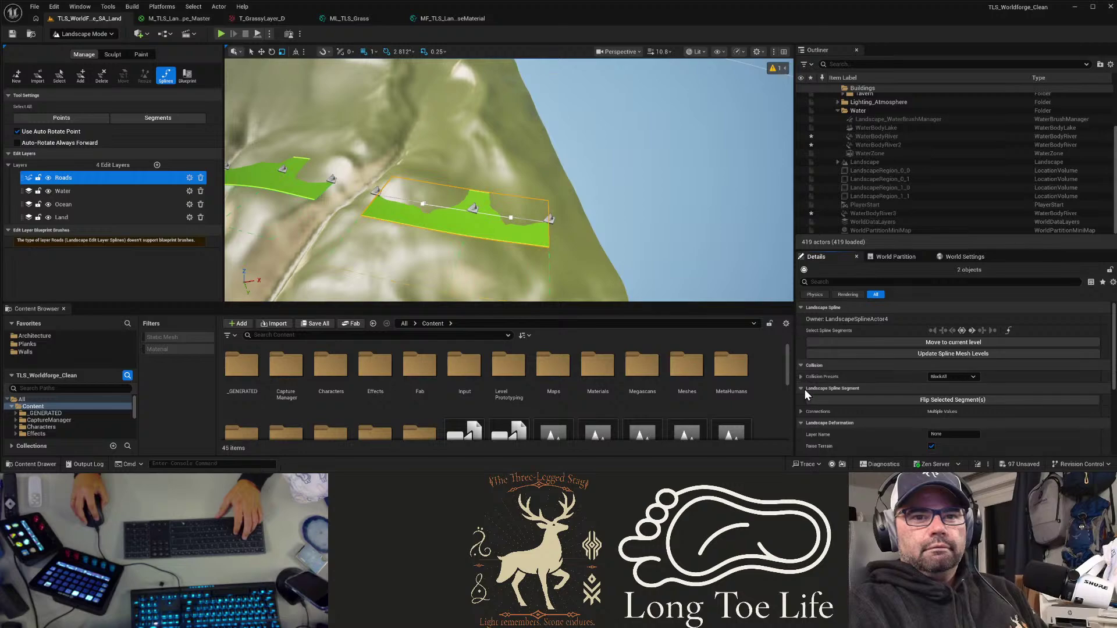
click(801, 388)
click(801, 388)
scroll(832, 404, down, 2)
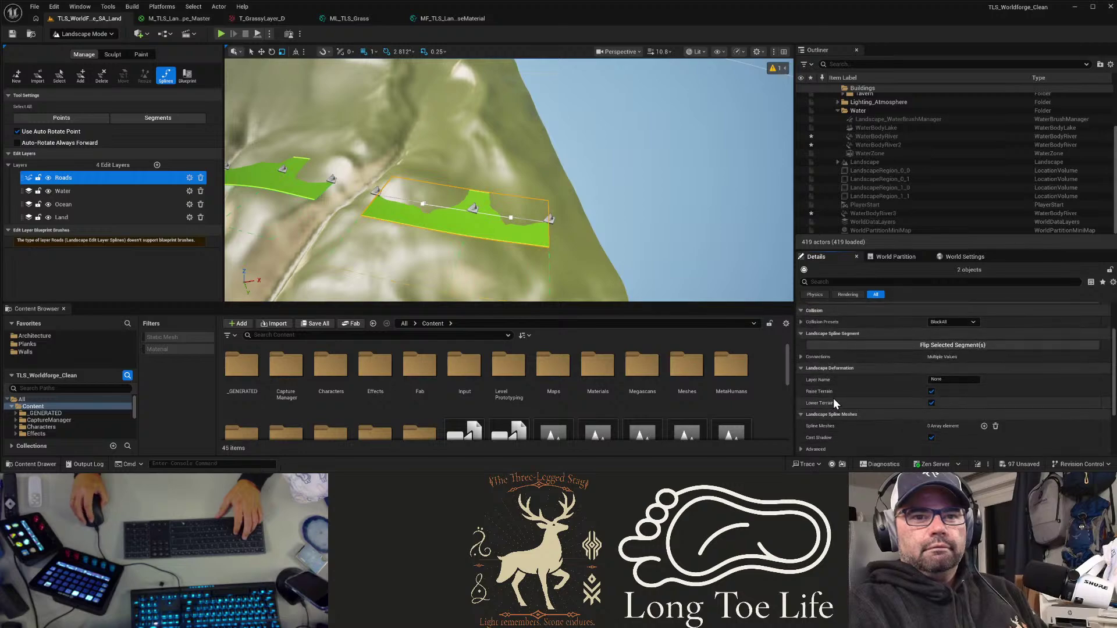
scroll(905, 388, down, 2)
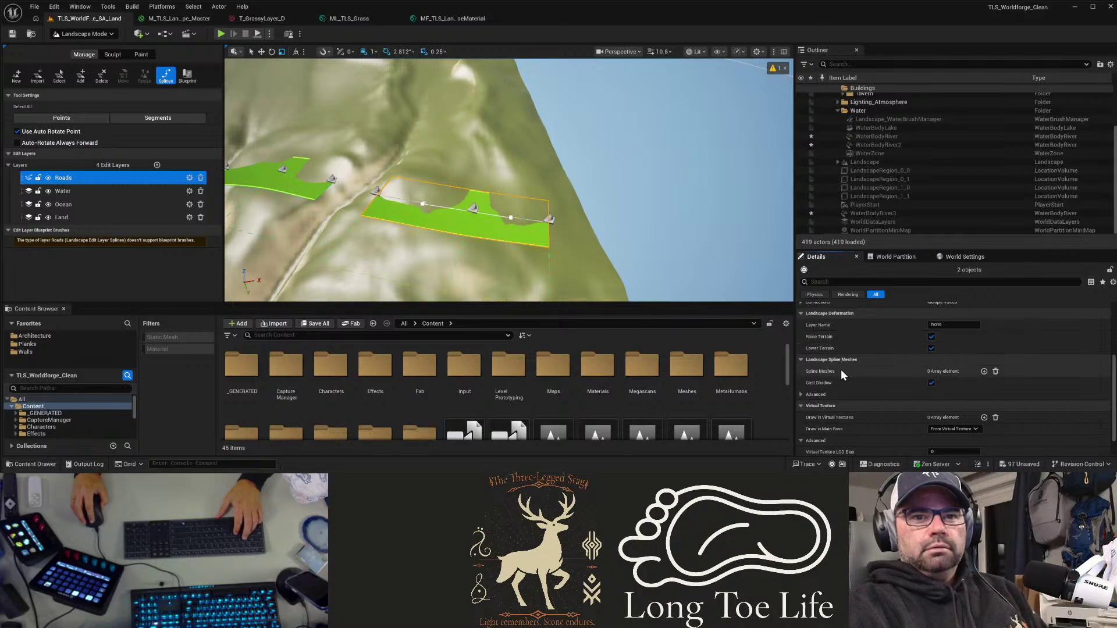
click(801, 394)
scroll(852, 400, down, 2)
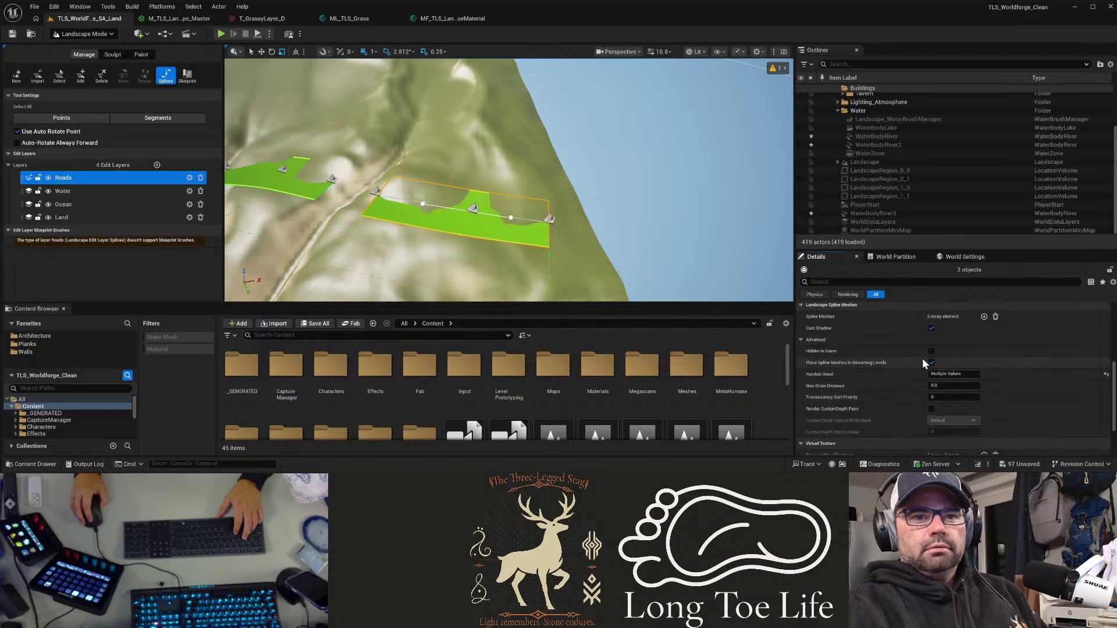
scroll(846, 381, down, 2)
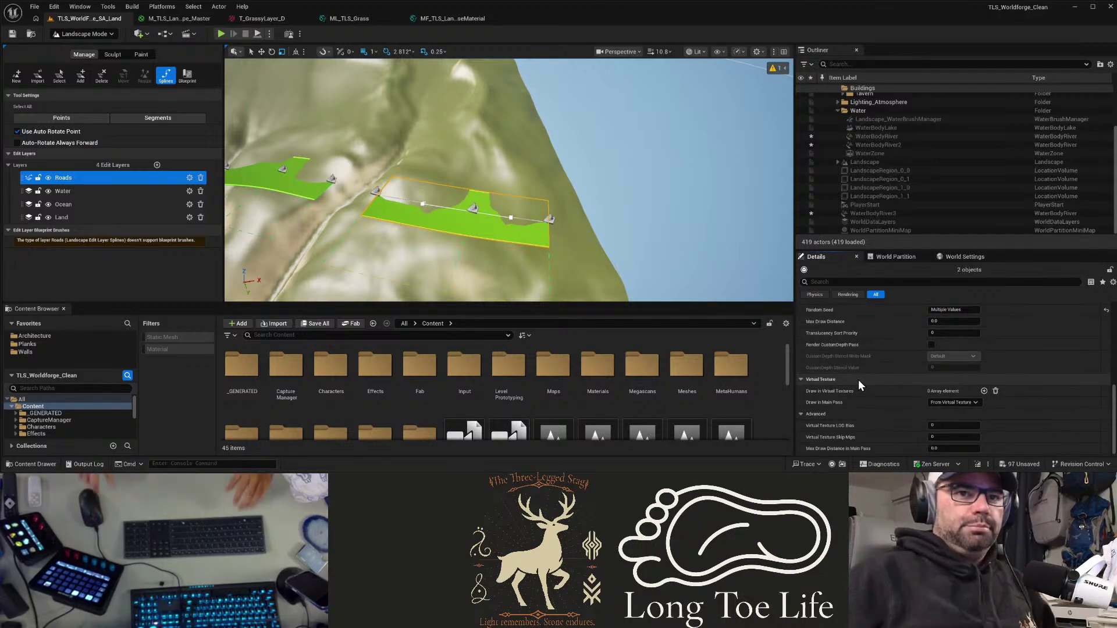
Step: Try side falloffs of 25 and 1000 on the middle control point of the outermost short road, and settle on 350
scroll(857, 384, up, 5)
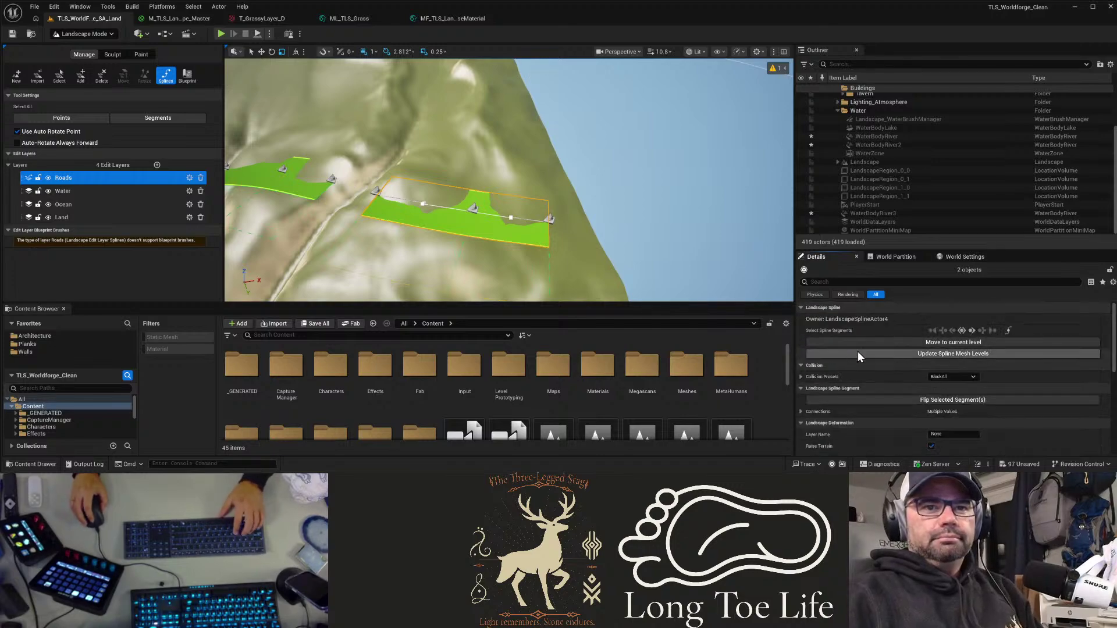
right_drag(646, 256, 599, 256)
right_drag(524, 220, 611, 219)
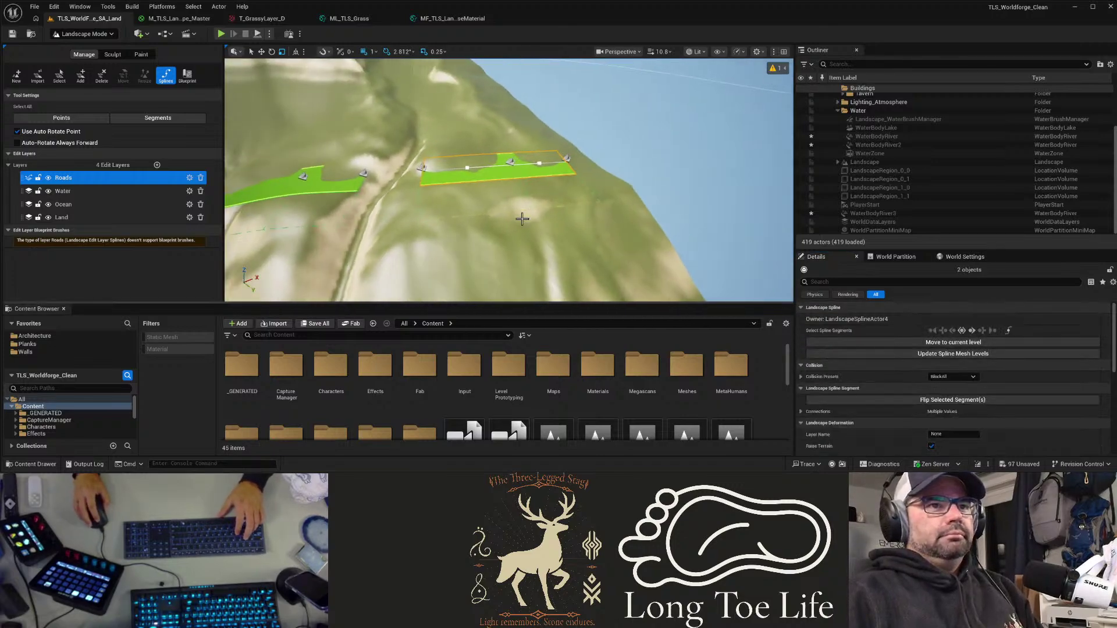
click(507, 161)
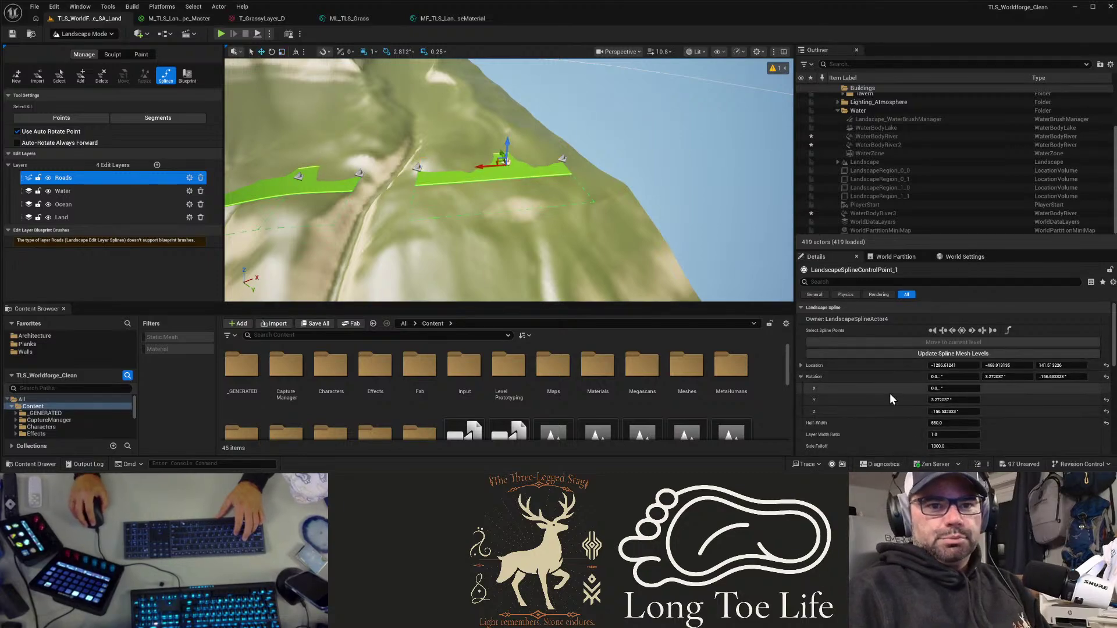
scroll(884, 408, down, 2)
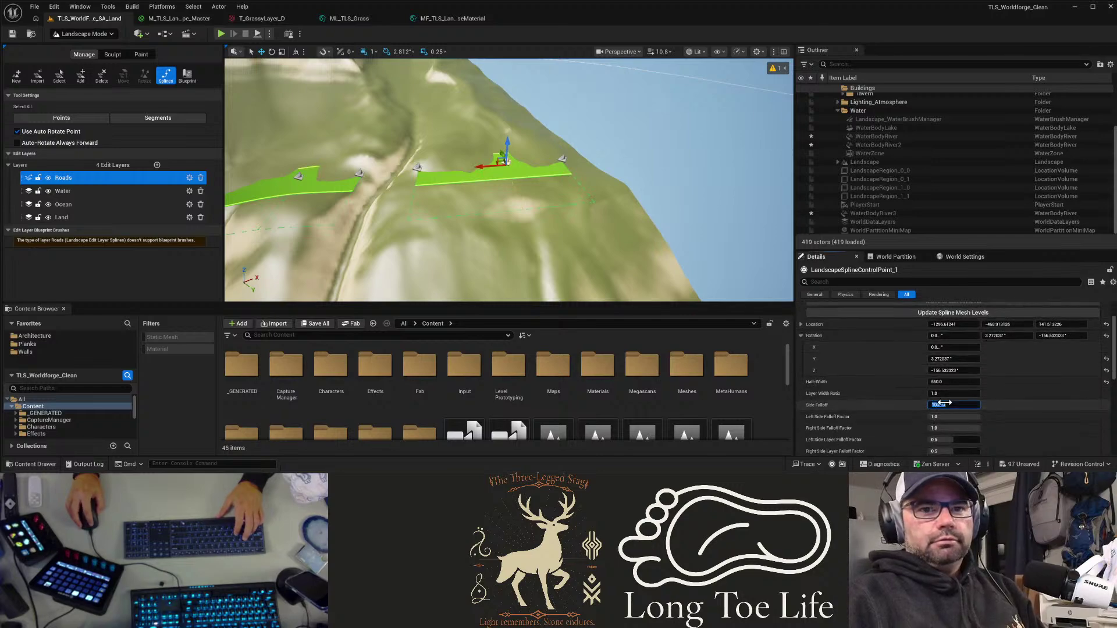
text(25)
key(Tab)
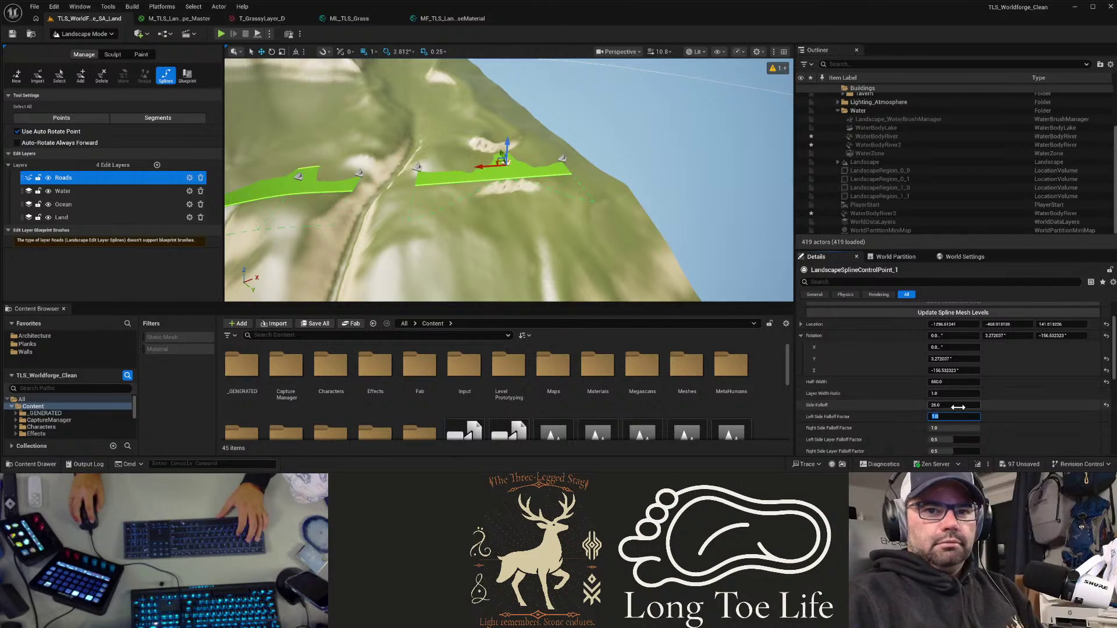
text(1000)
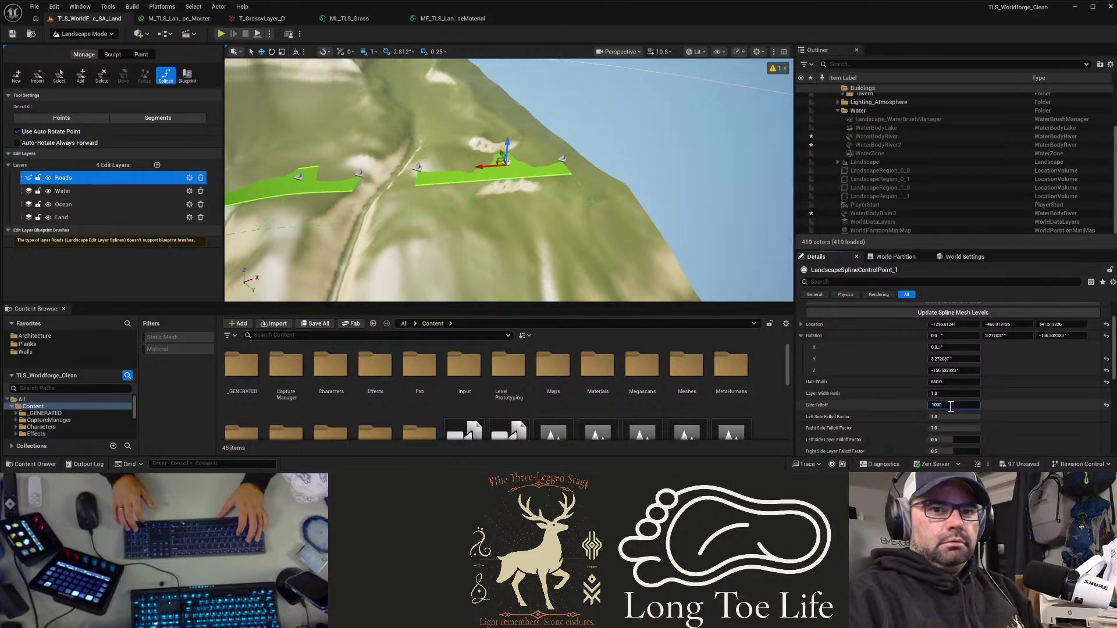
key(Return)
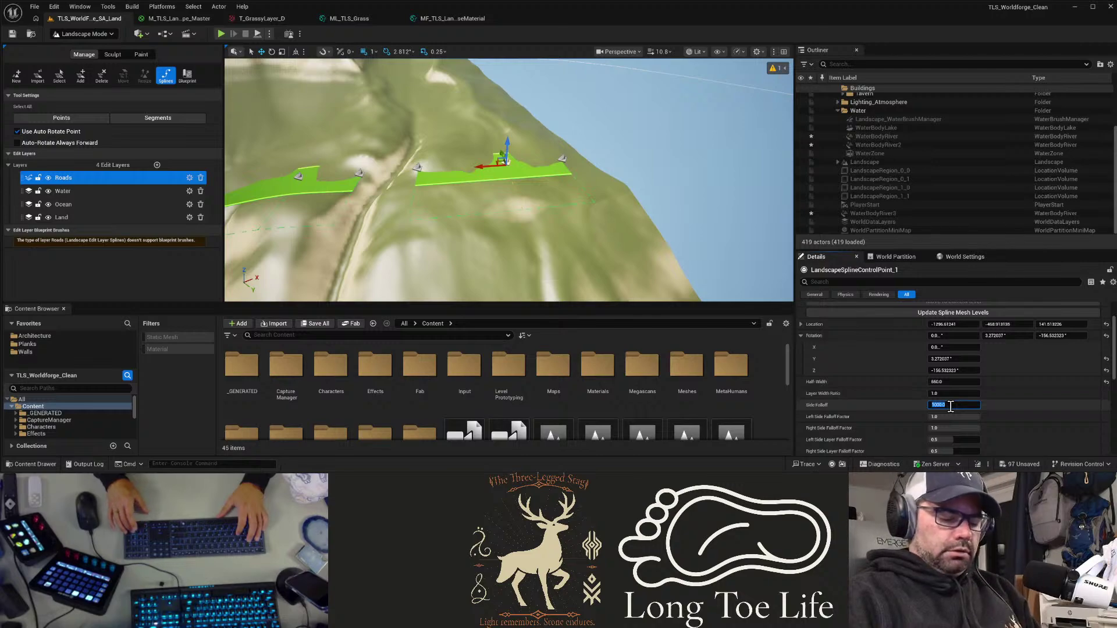
text(35)
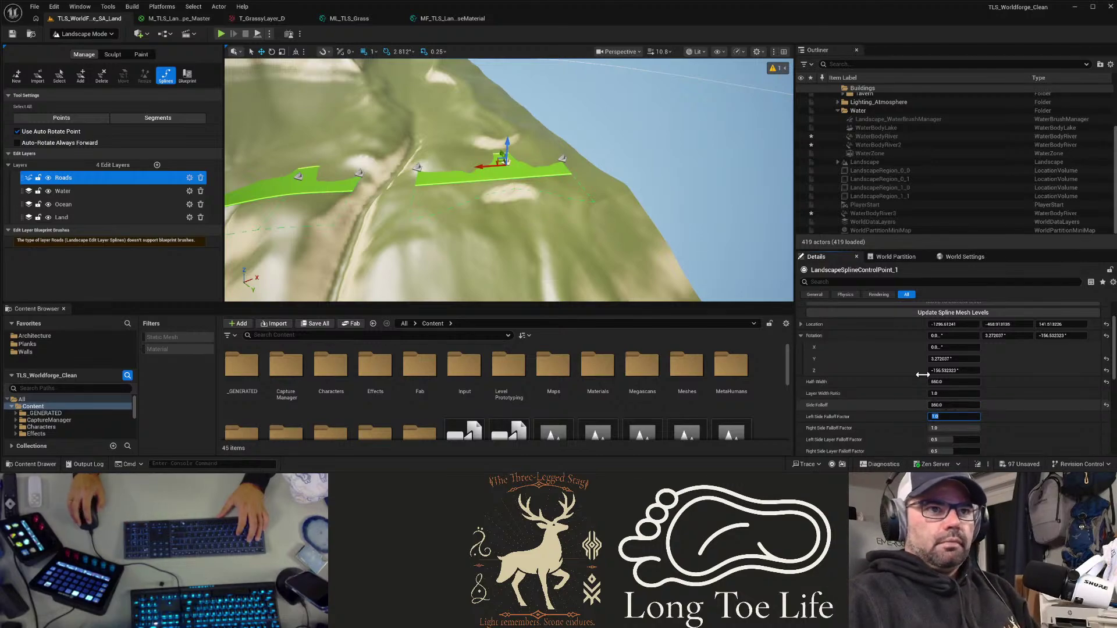
key(Tab)
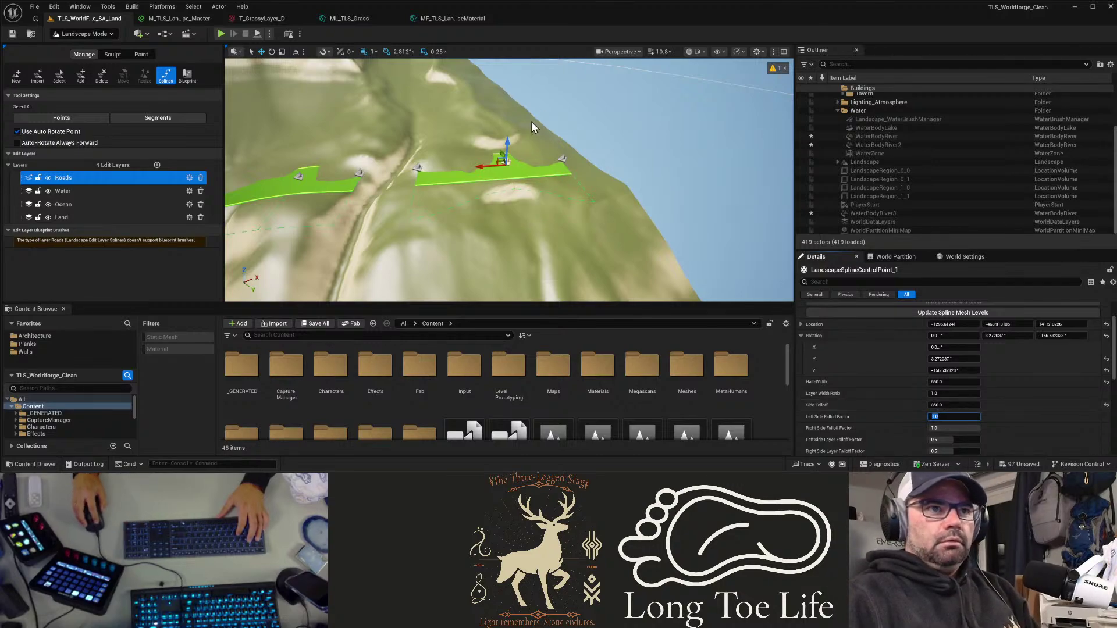
Step: Set the side falloff to 350 on both end control points of the outermost short road
click(562, 159)
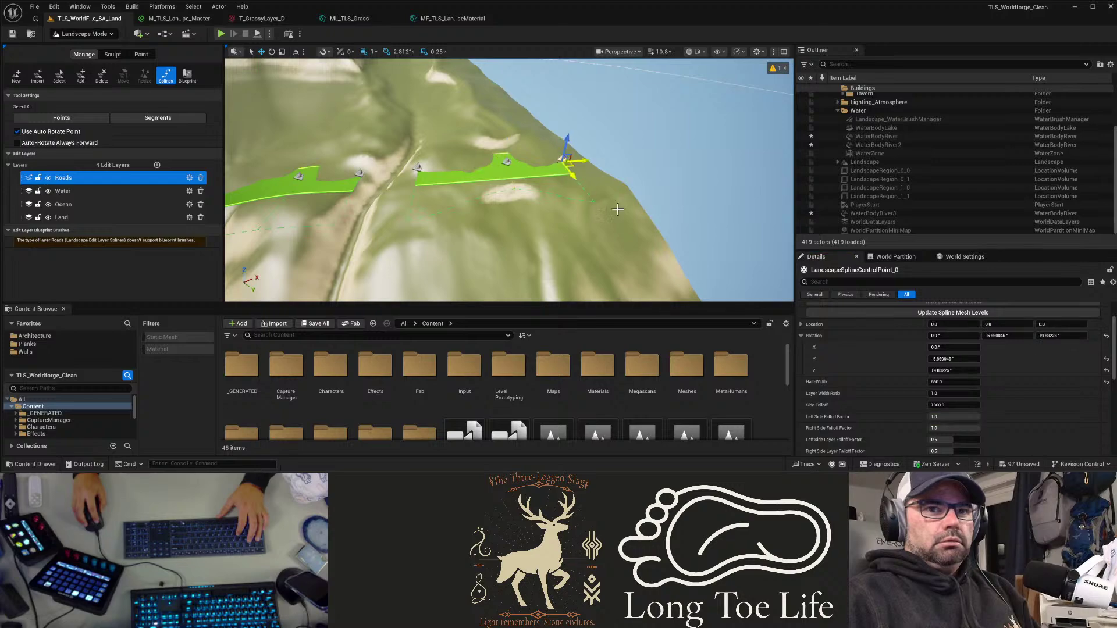
click(948, 405)
text(350)
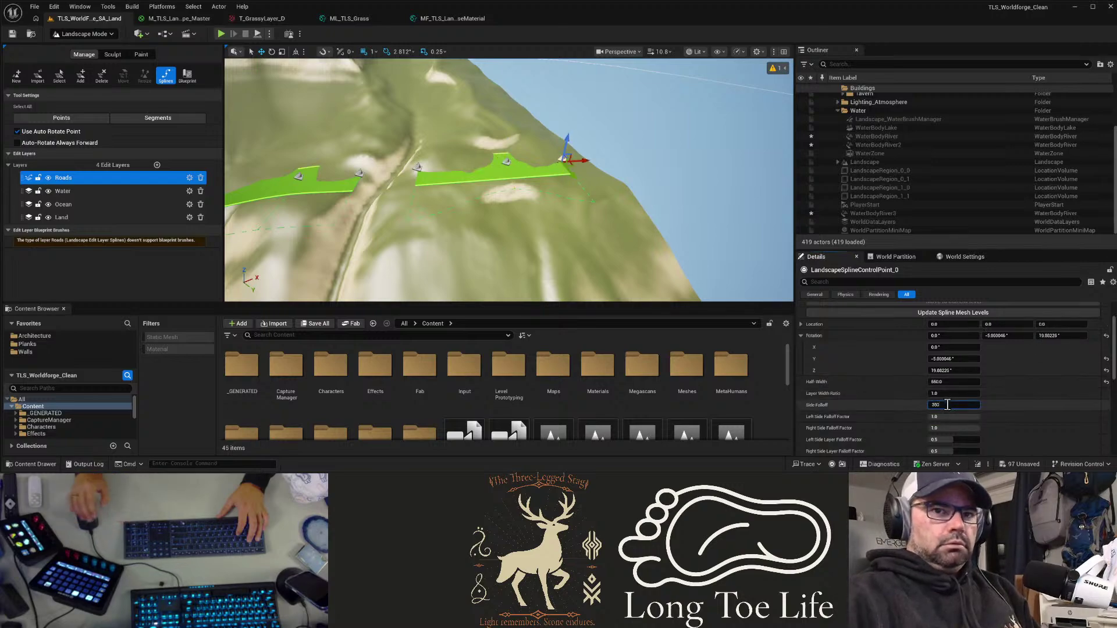
key(Tab)
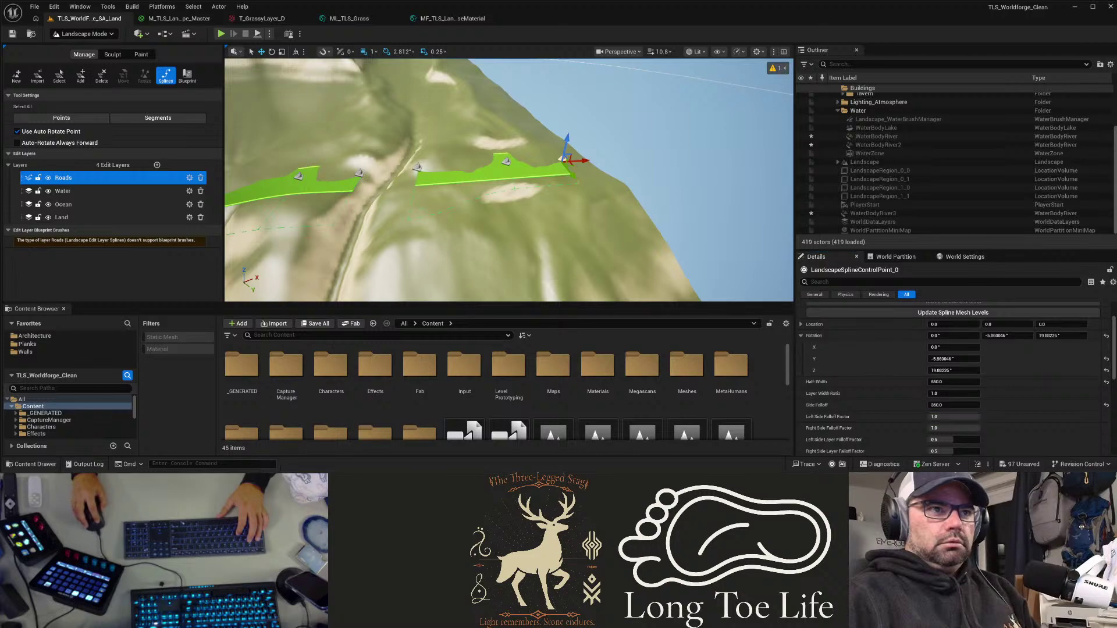
click(417, 166)
text(360)
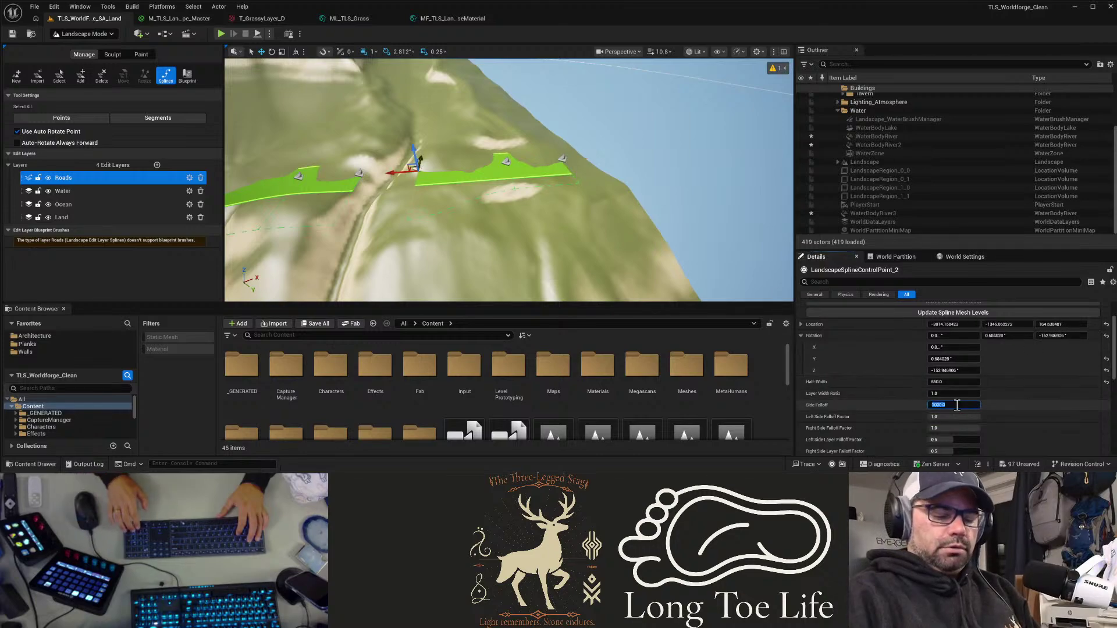
key(Tab)
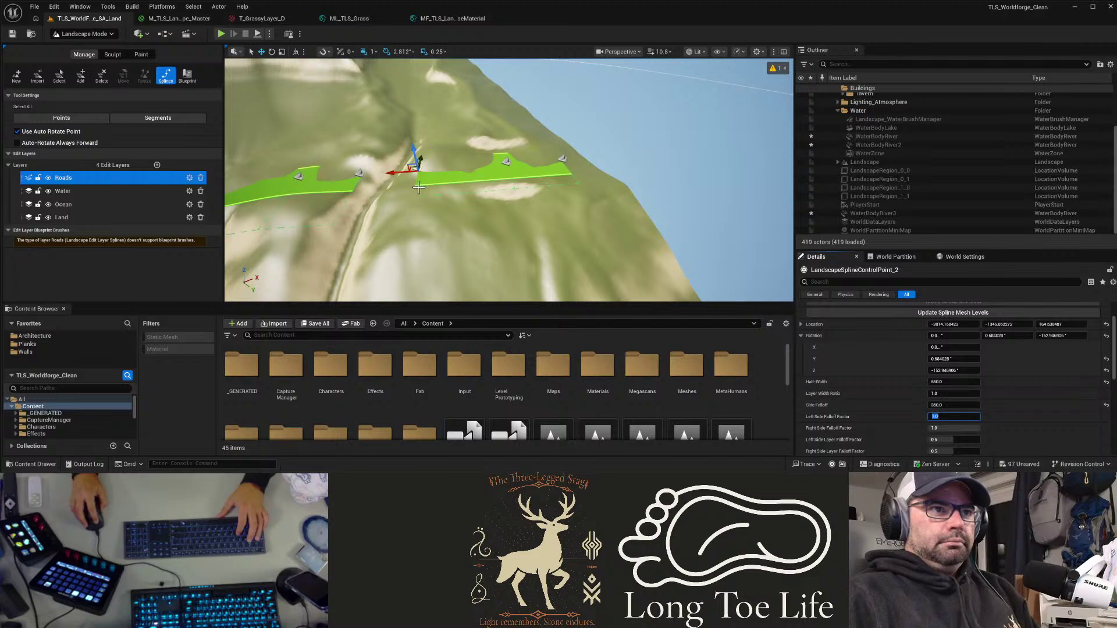
Step: Select all connected control points of the short road across the gully and set their side falloff to 350
click(362, 174)
right_drag(369, 148, 309, 161)
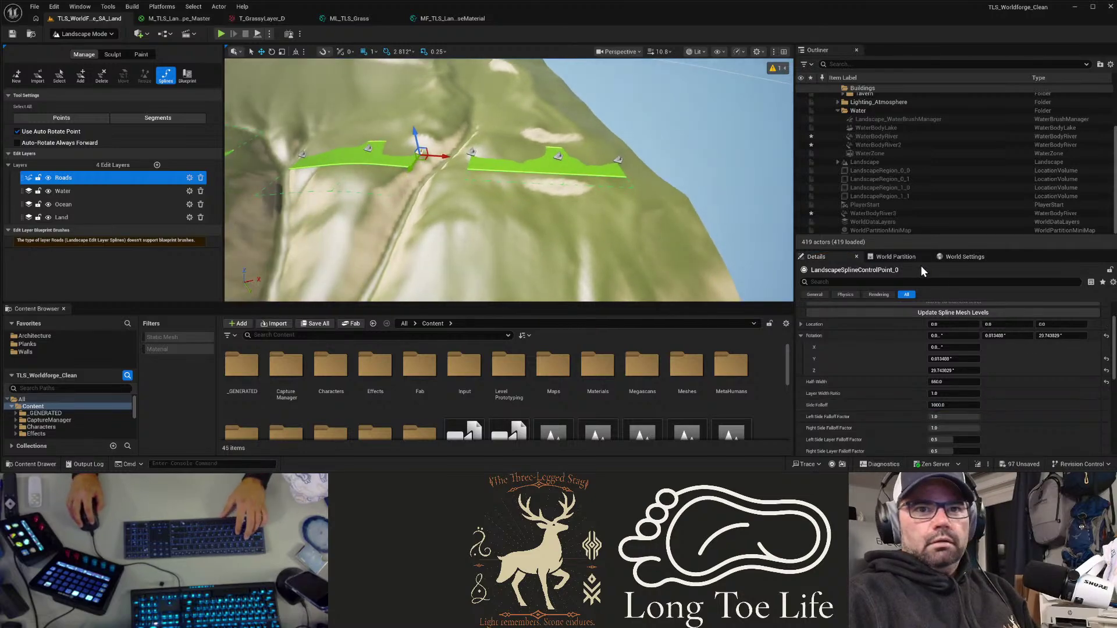
scroll(930, 349, up, 2)
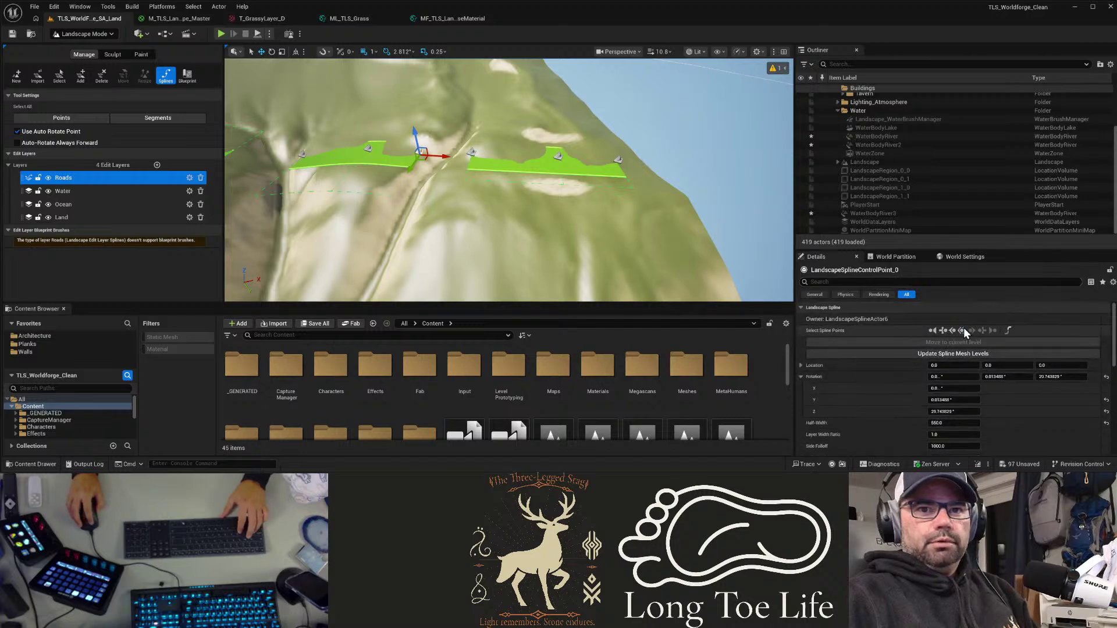
click(962, 330)
scroll(858, 397, down, 2)
click(949, 419)
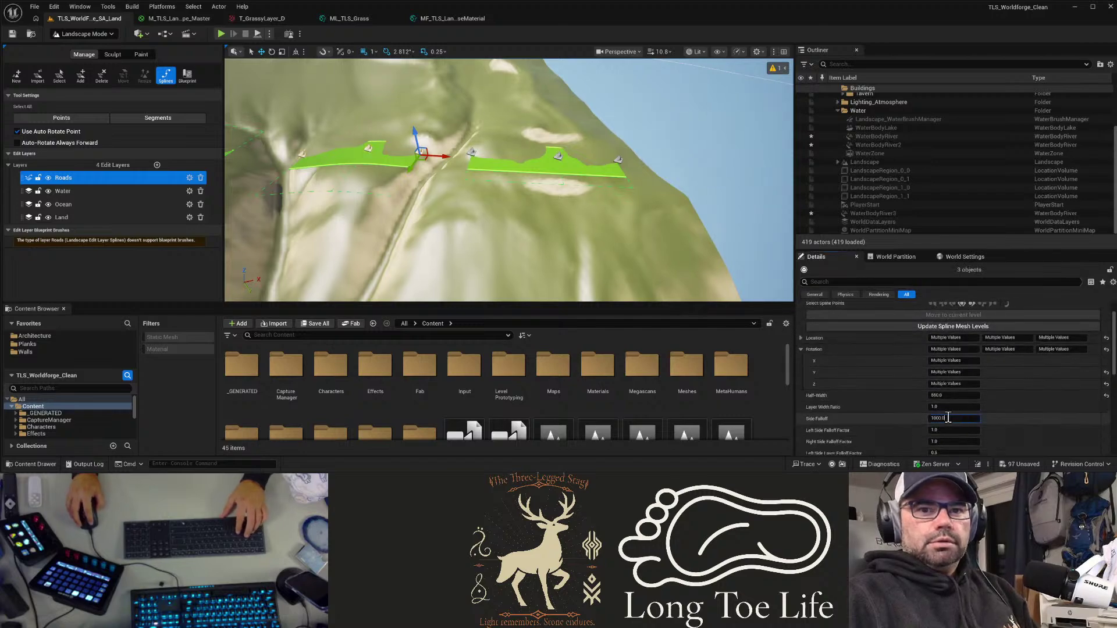
text(3)
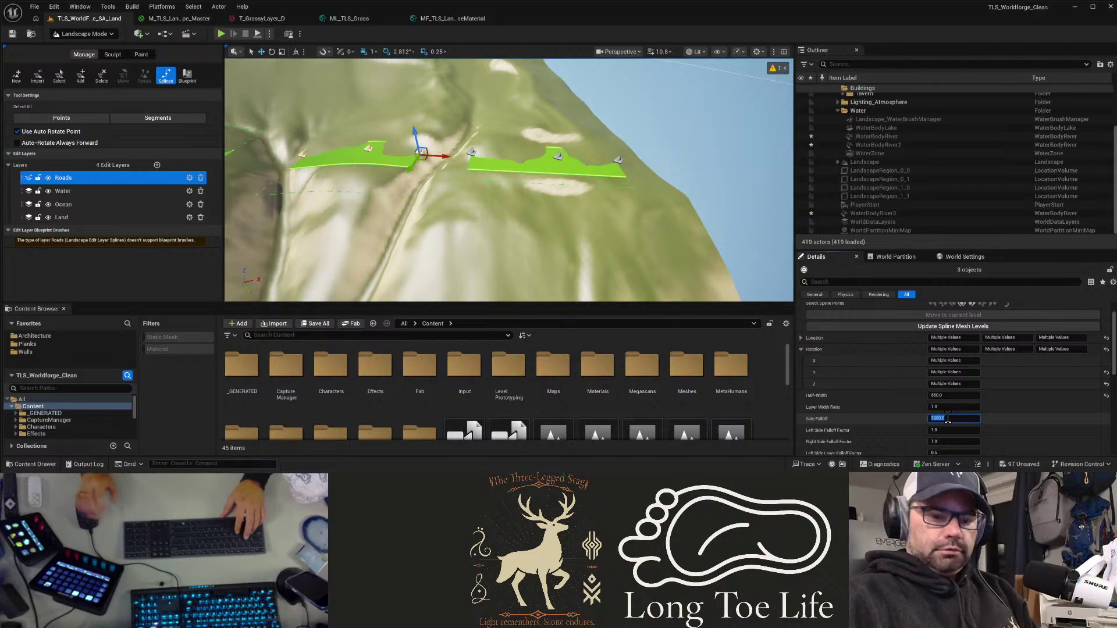
text(50)
key(Tab)
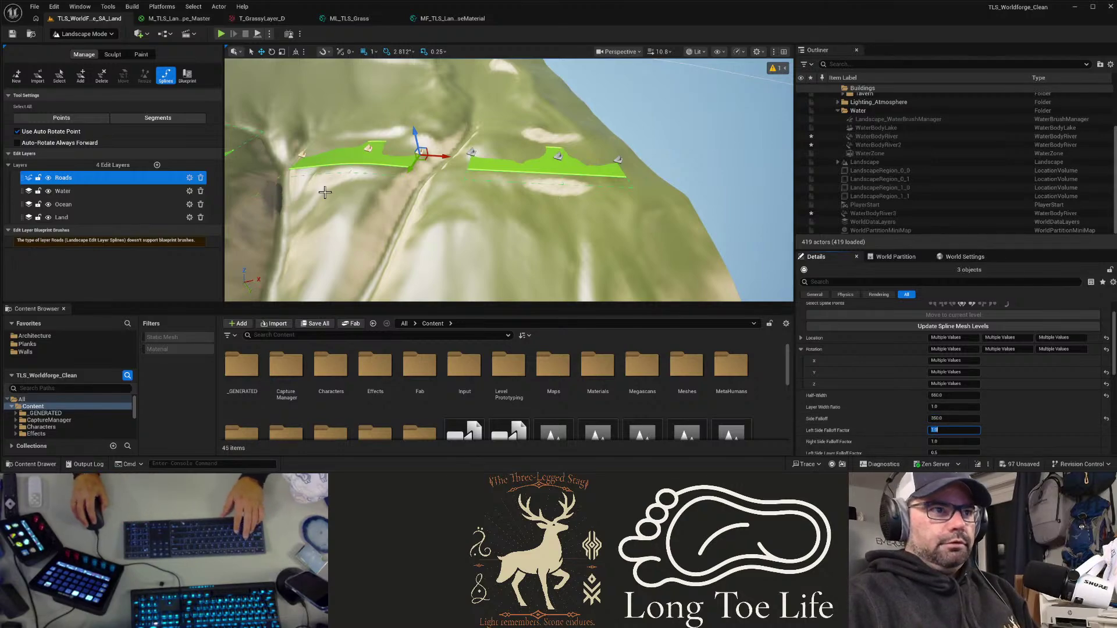
Step: Select all connected control points of the winding road on the grassy slope and set their side falloff to 350
right_drag(467, 204, 512, 210)
right_drag(424, 204, 476, 209)
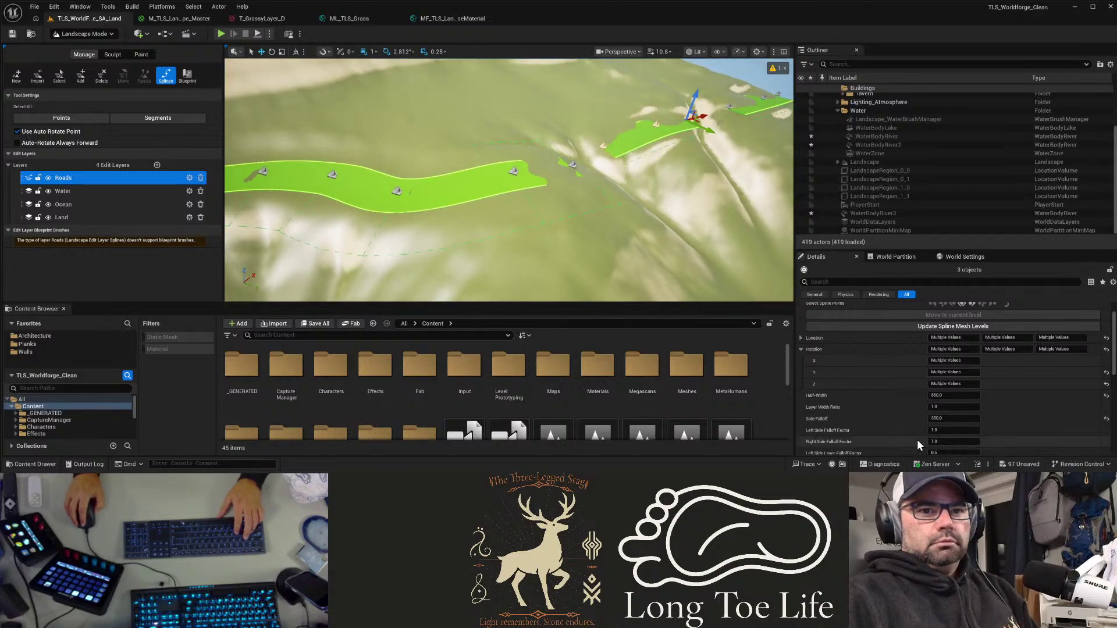
scroll(908, 433, down, 2)
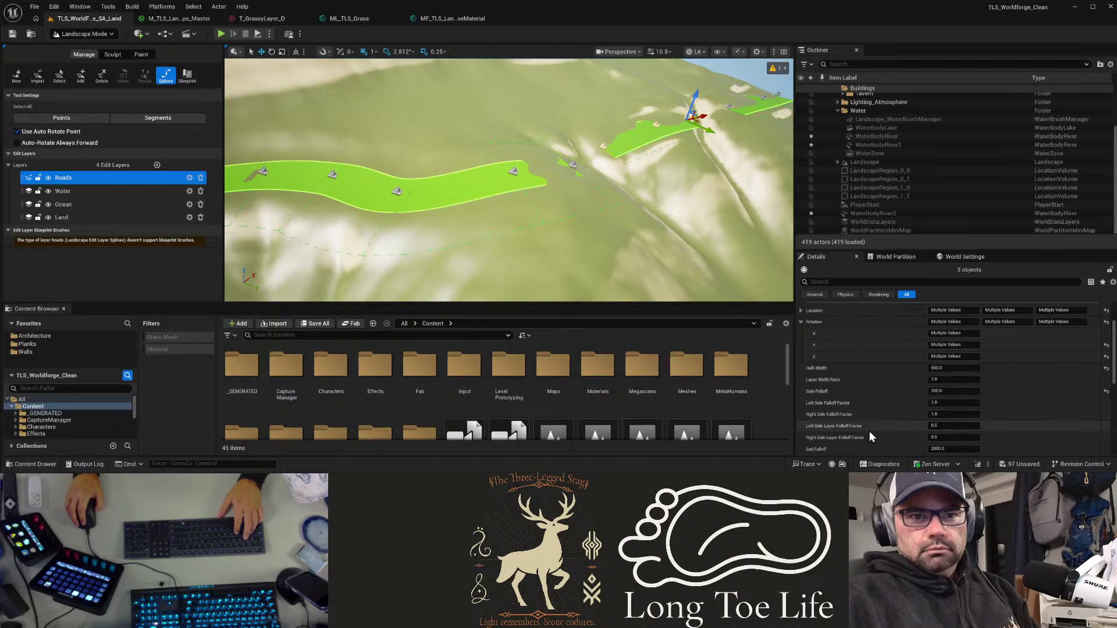
scroll(869, 444, down, 1)
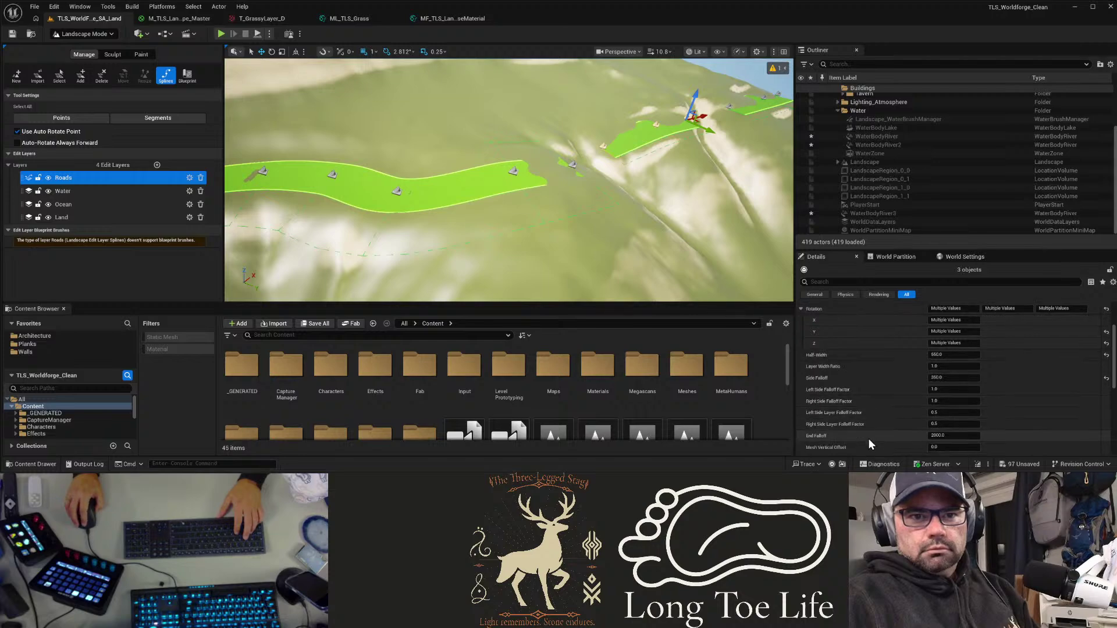
scroll(868, 441, down, 1)
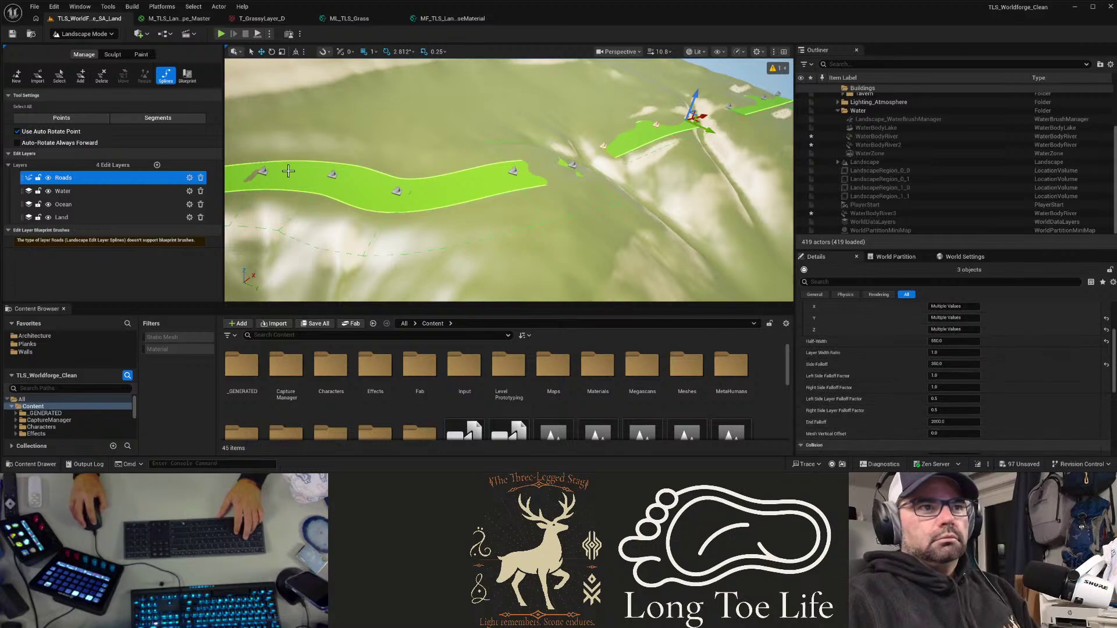
click(397, 193)
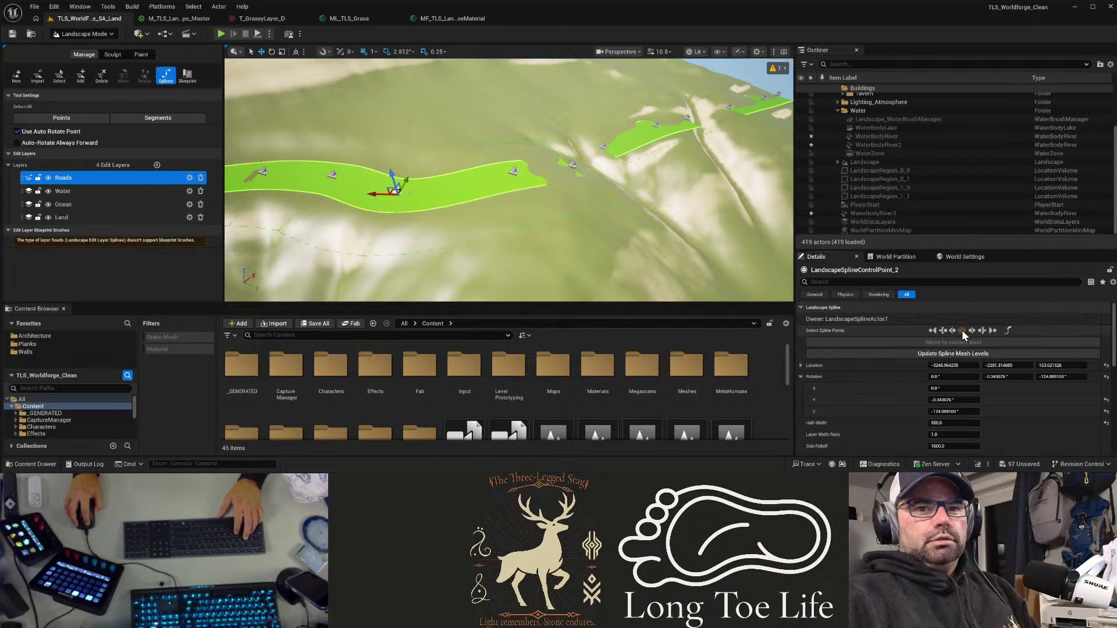
click(962, 331)
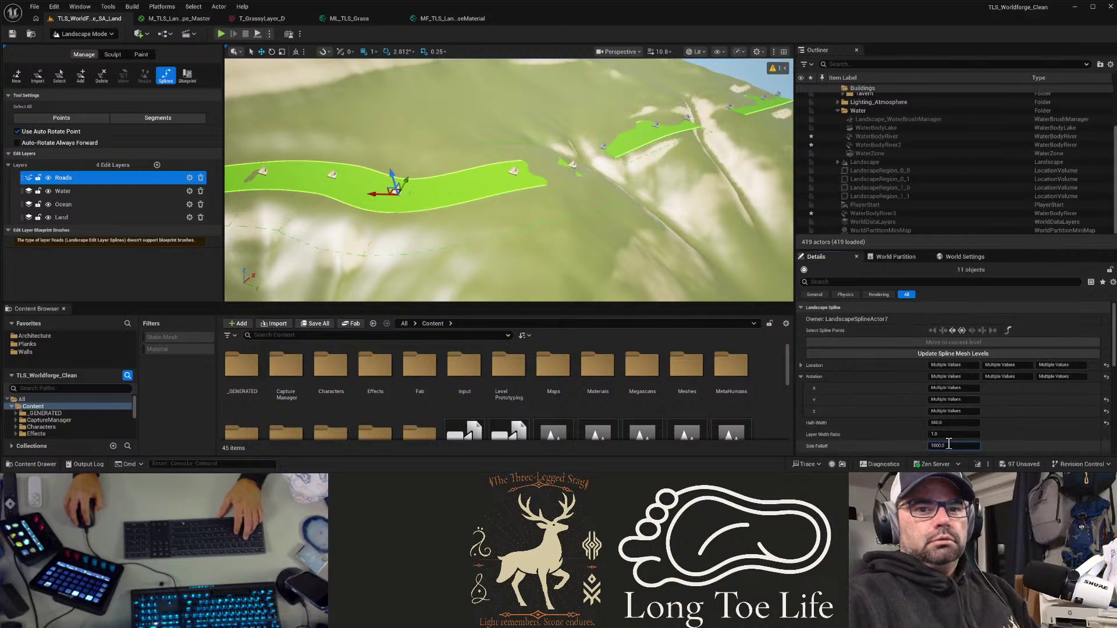
click(946, 445)
text(350)
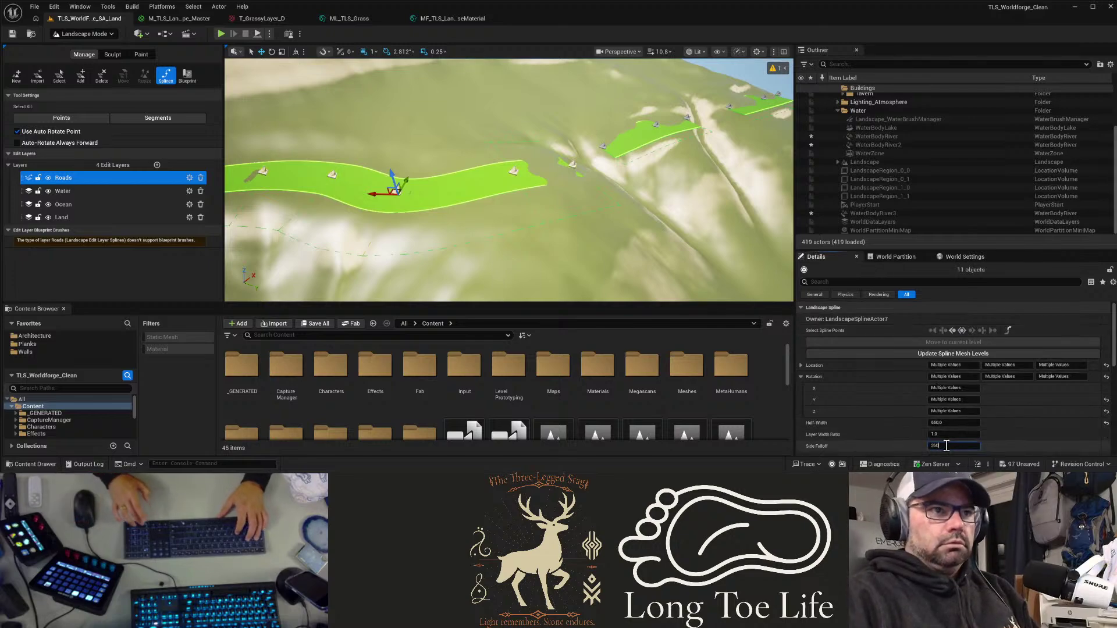
key(Return)
Step: Set the side falloff to 350 on all connected control points of the road stretch running below the grey cliffs
right_drag(581, 245, 401, 213)
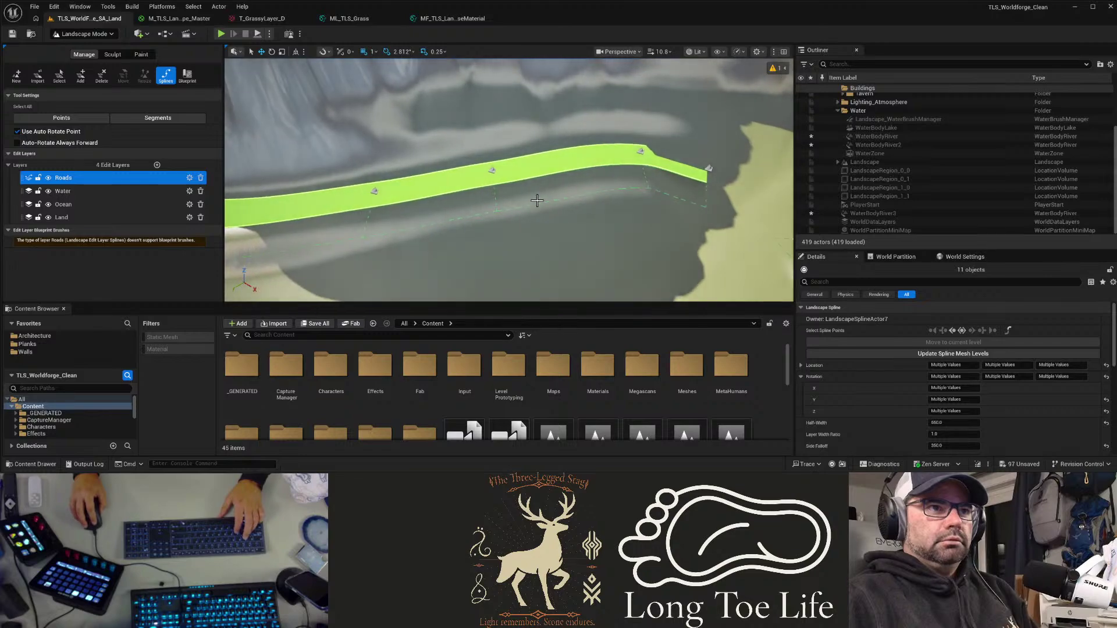
click(491, 170)
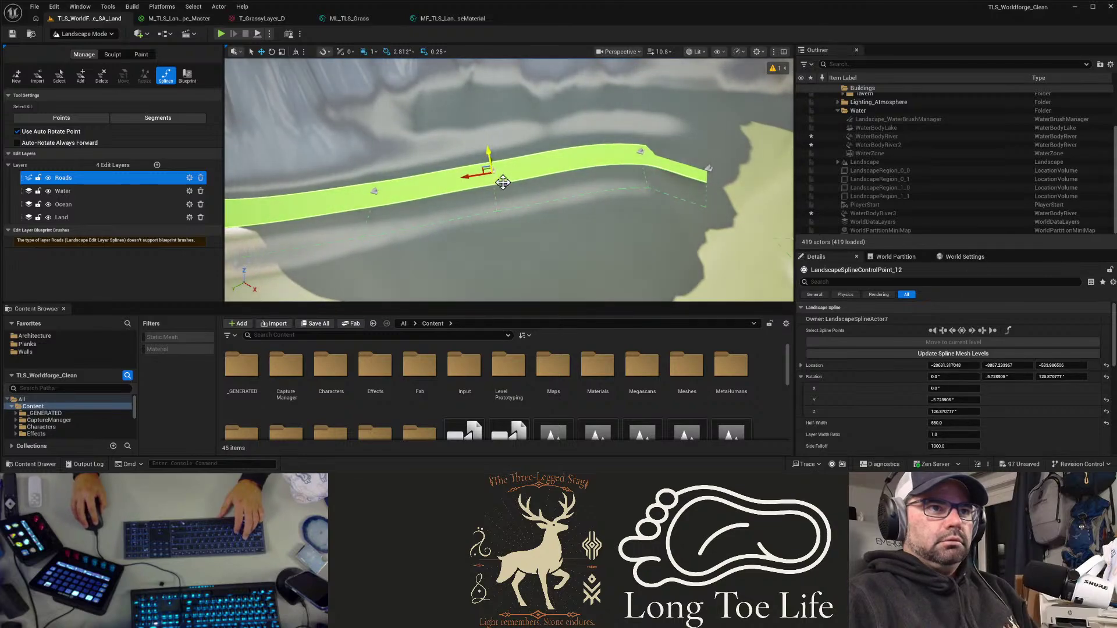
click(960, 331)
text(350)
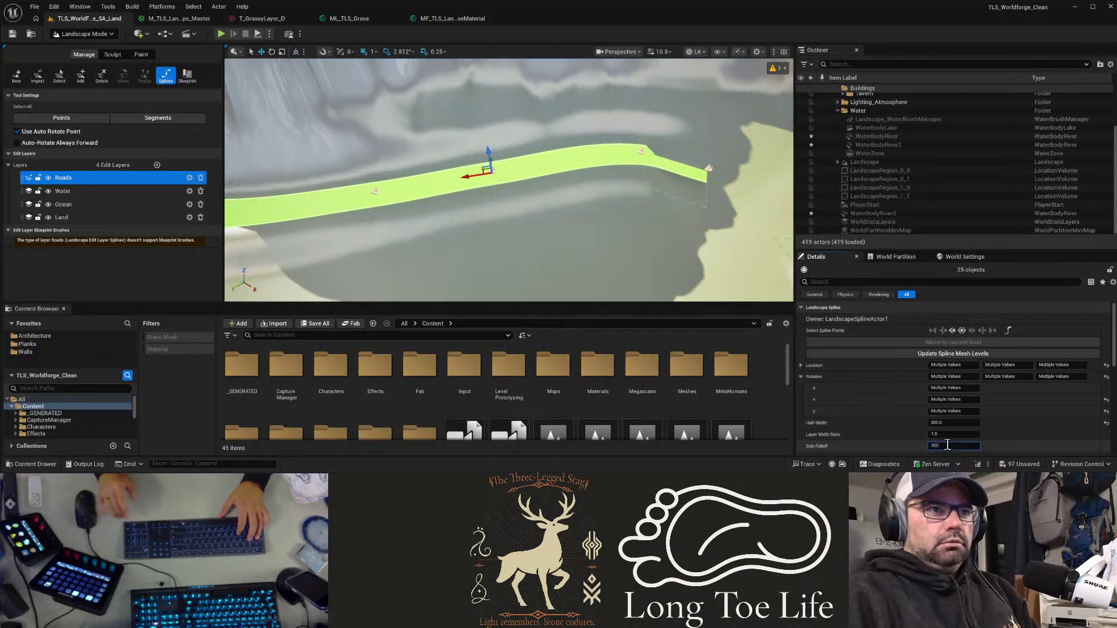
key(Return)
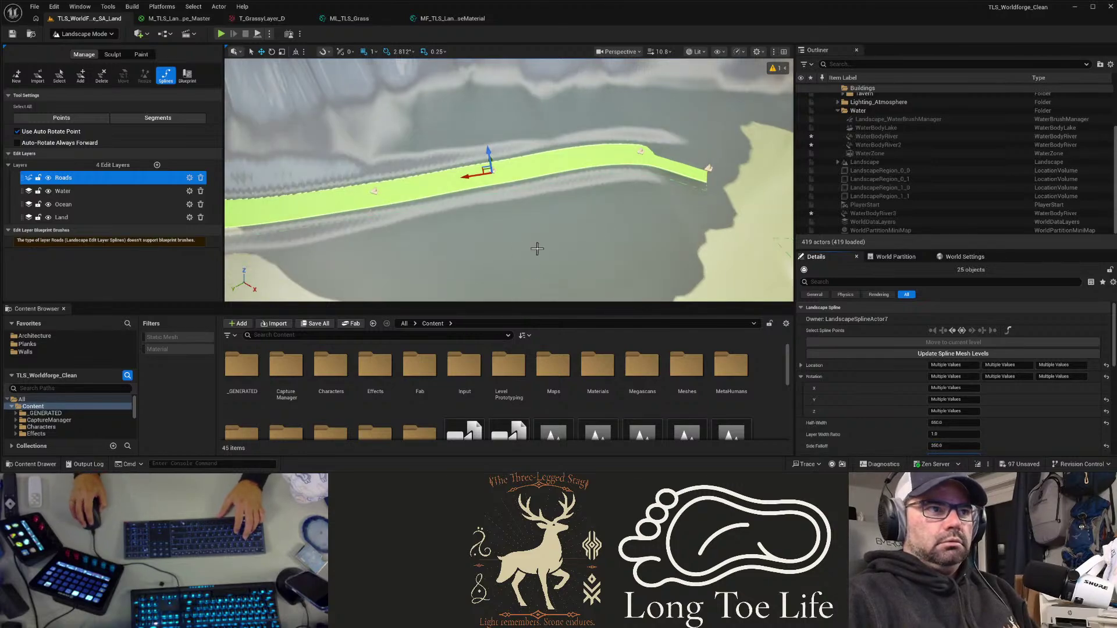
Step: Set the side falloff to 350 on all connected control points of the road curving along the foot of the mountains
mouse_move(535, 249)
right_down()
mouse_move(401, 198)
mouse_move(372, 227)
mouse_move(536, 244)
right_up()
right_drag(475, 174, 475, 173)
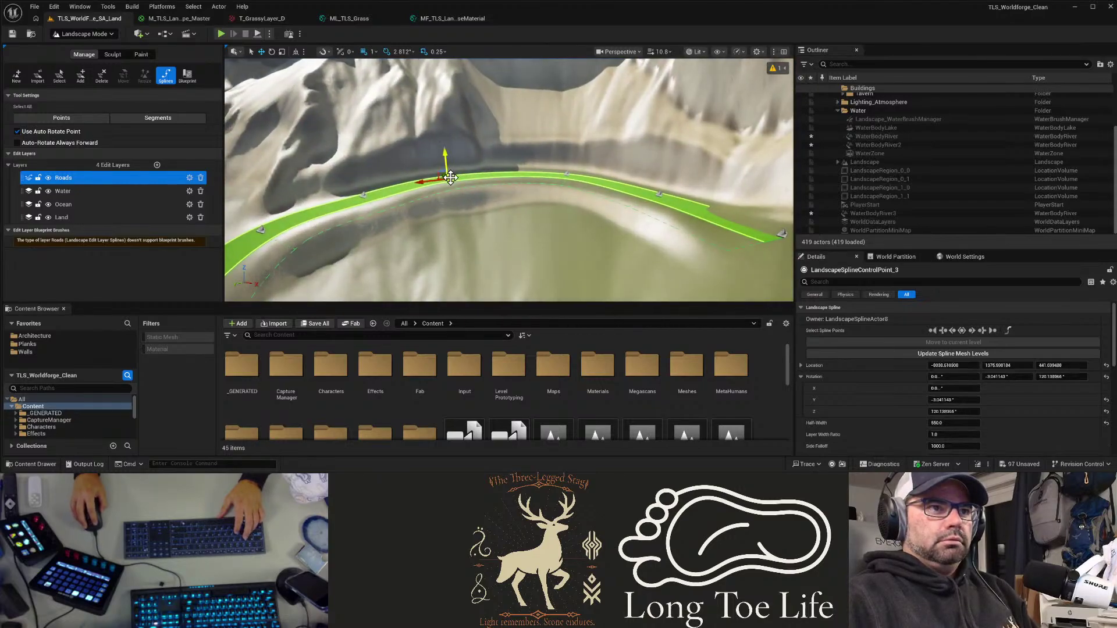
click(962, 330)
click(936, 446)
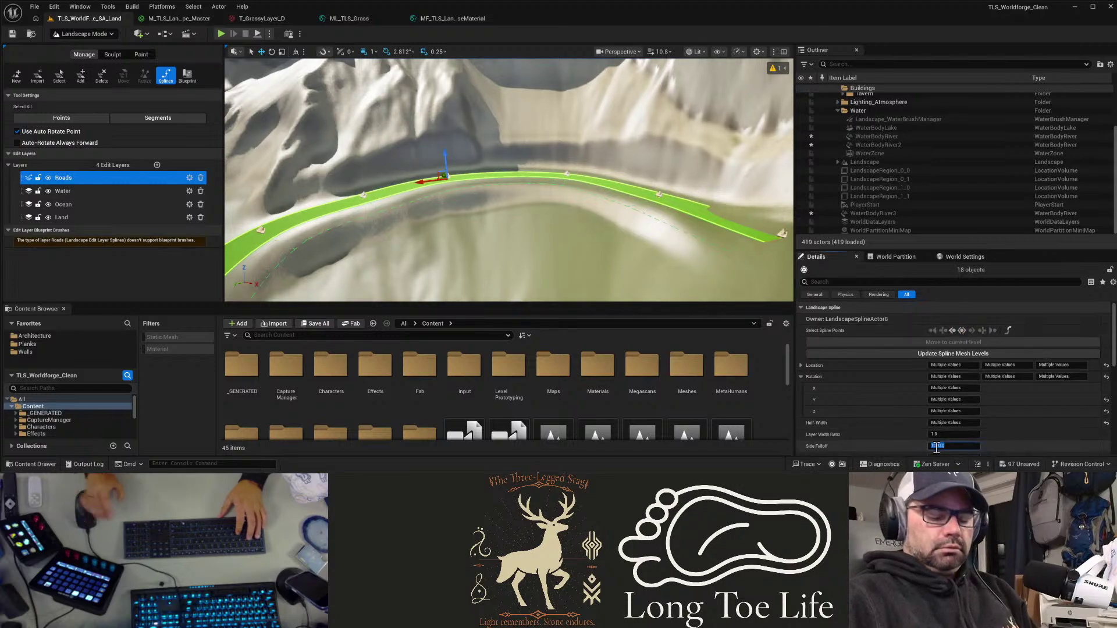
text(350)
key(Return)
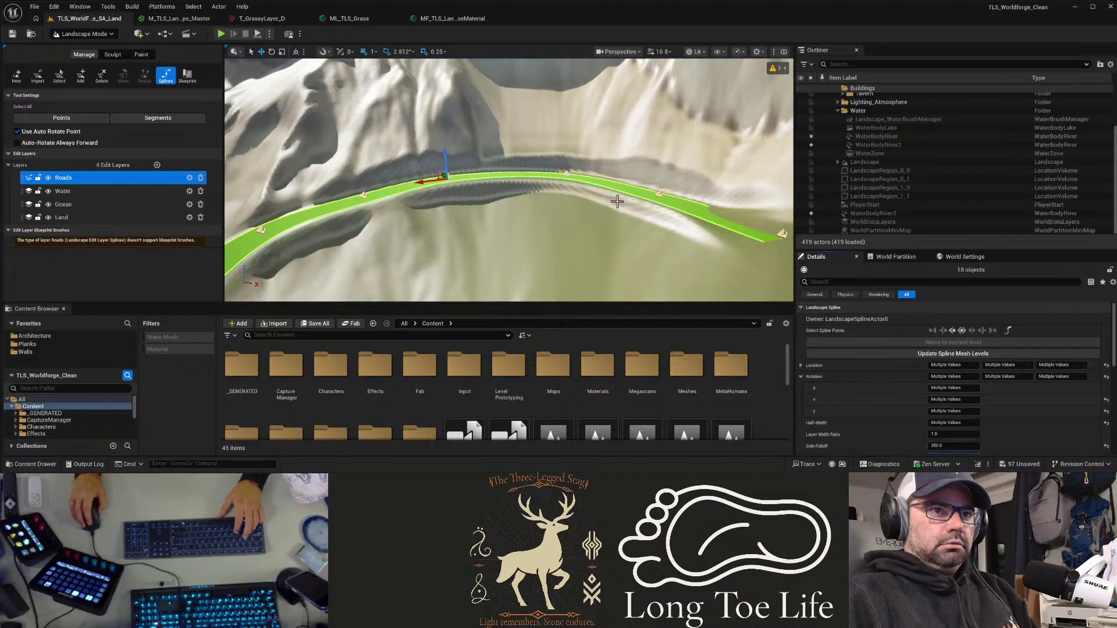
right_drag(653, 223, 443, 207)
key(w)
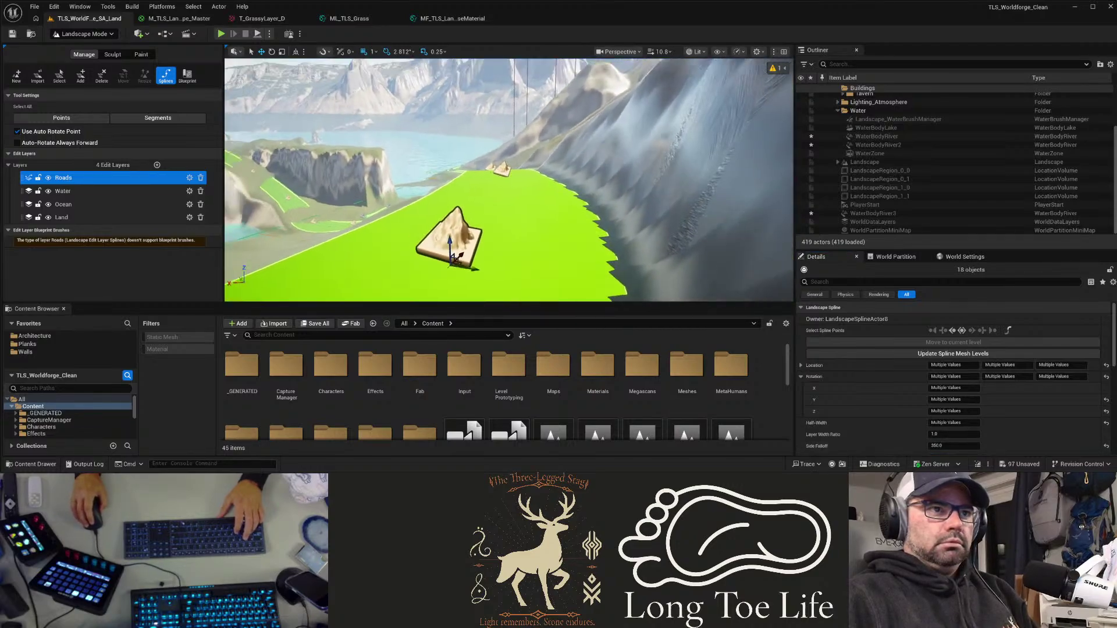
right_drag(596, 206, 624, 198)
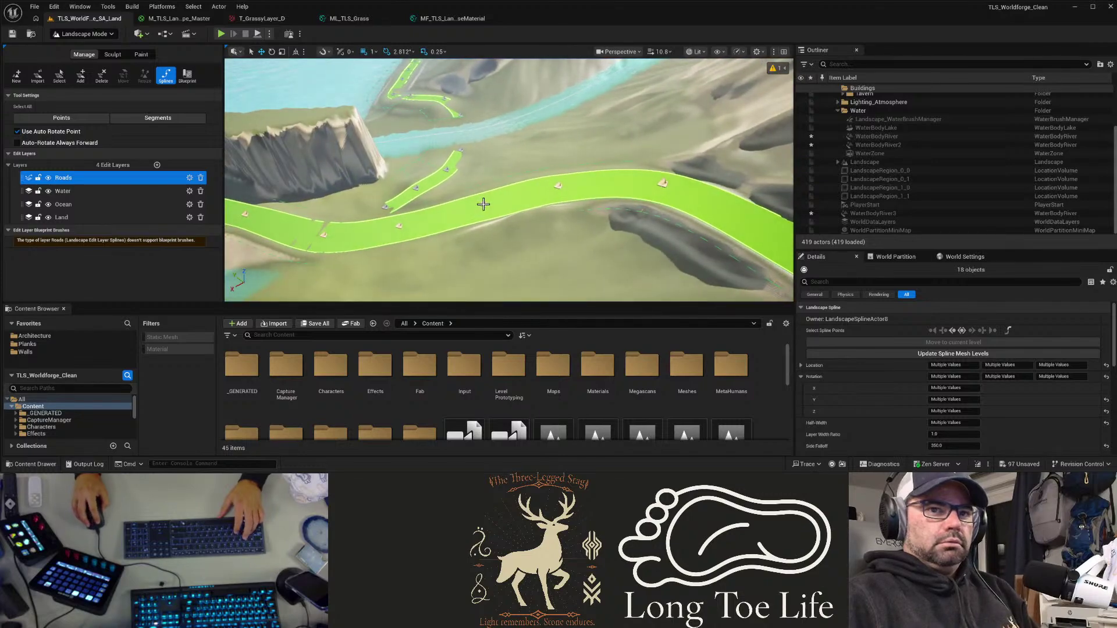
Step: Select all connected control points of the short curved road beside the river and set their side falloff to 200
right_drag(473, 203, 407, 201)
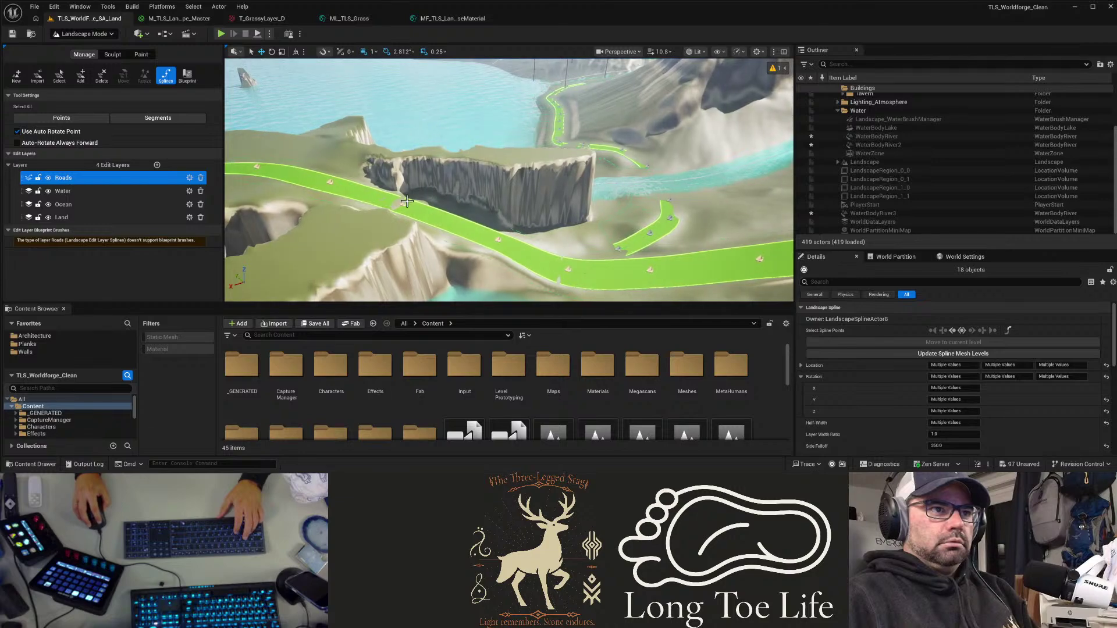
click(961, 330)
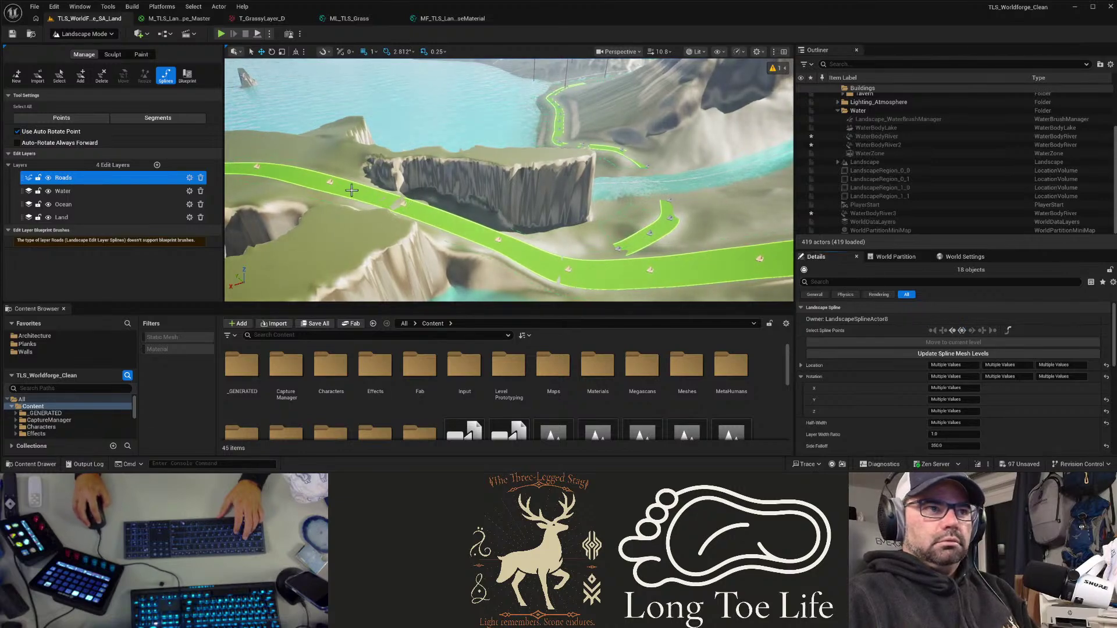
right_drag(330, 183, 231, 156)
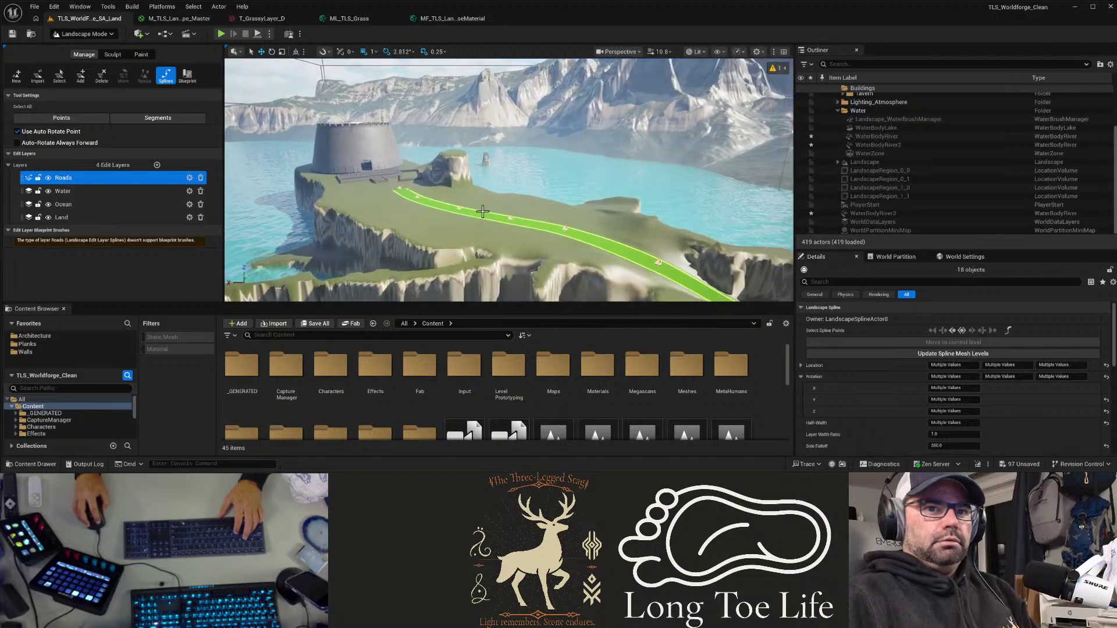
right_drag(482, 211, 538, 204)
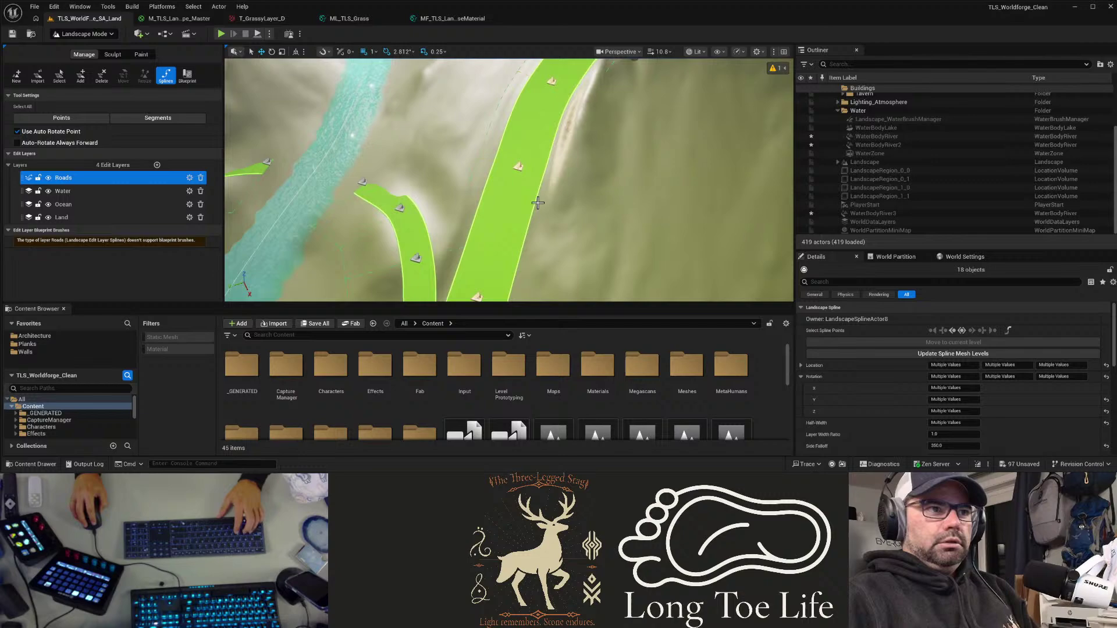
click(402, 207)
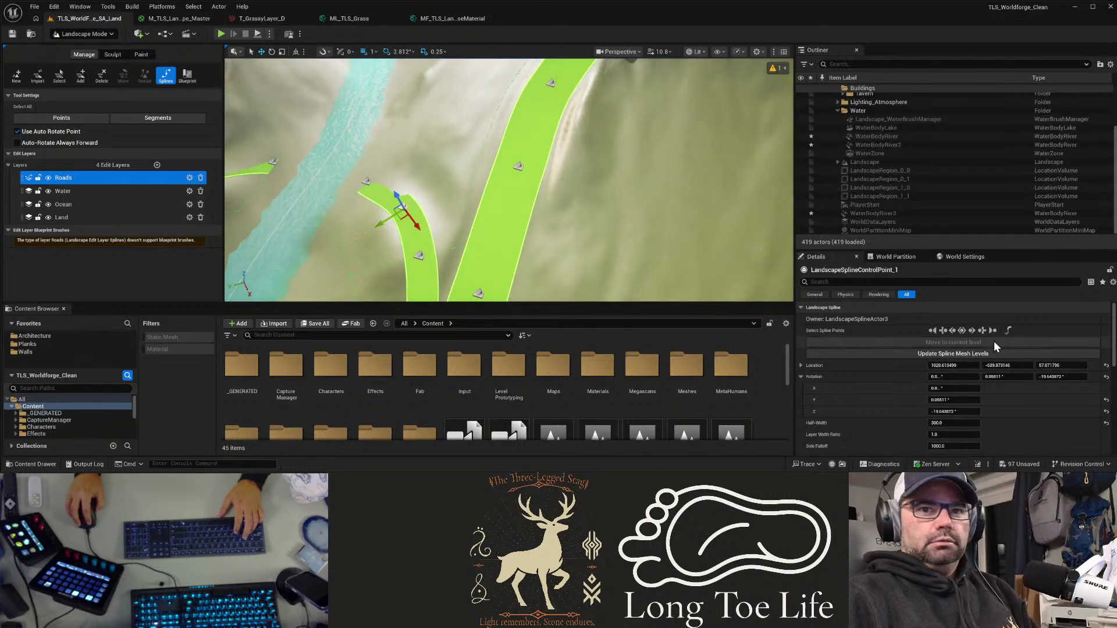
click(962, 329)
click(945, 446)
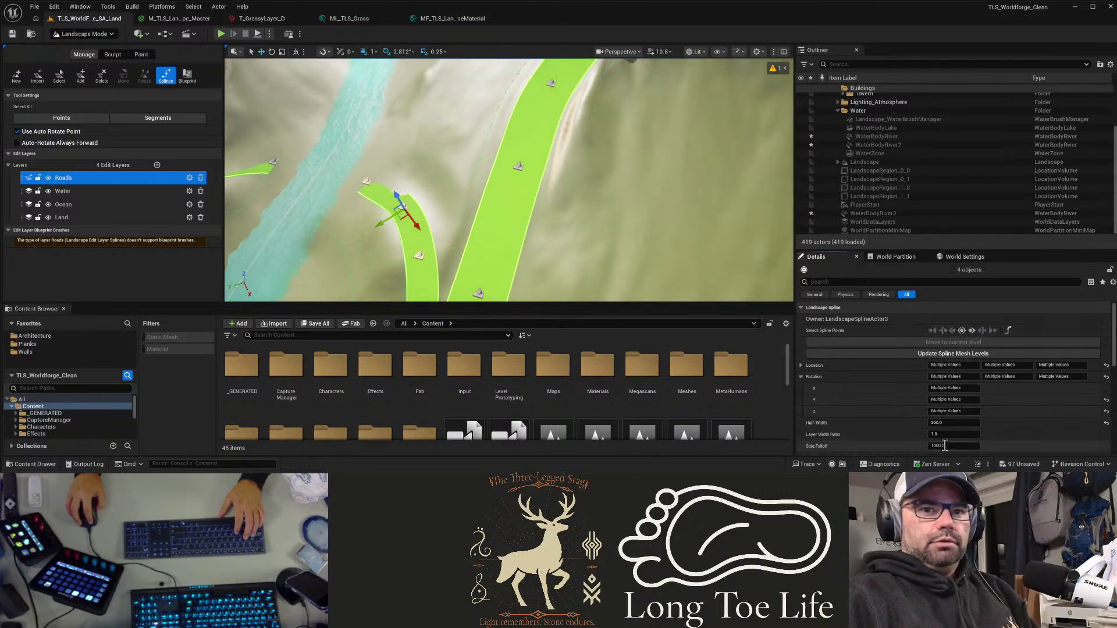
text(20)
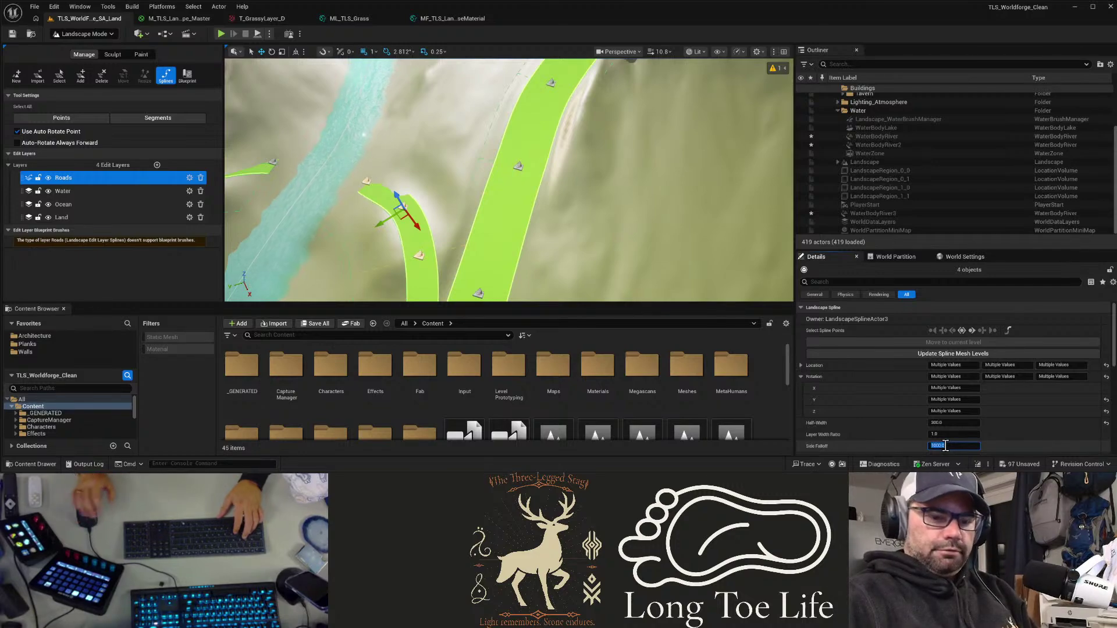
text(0)
key(Return)
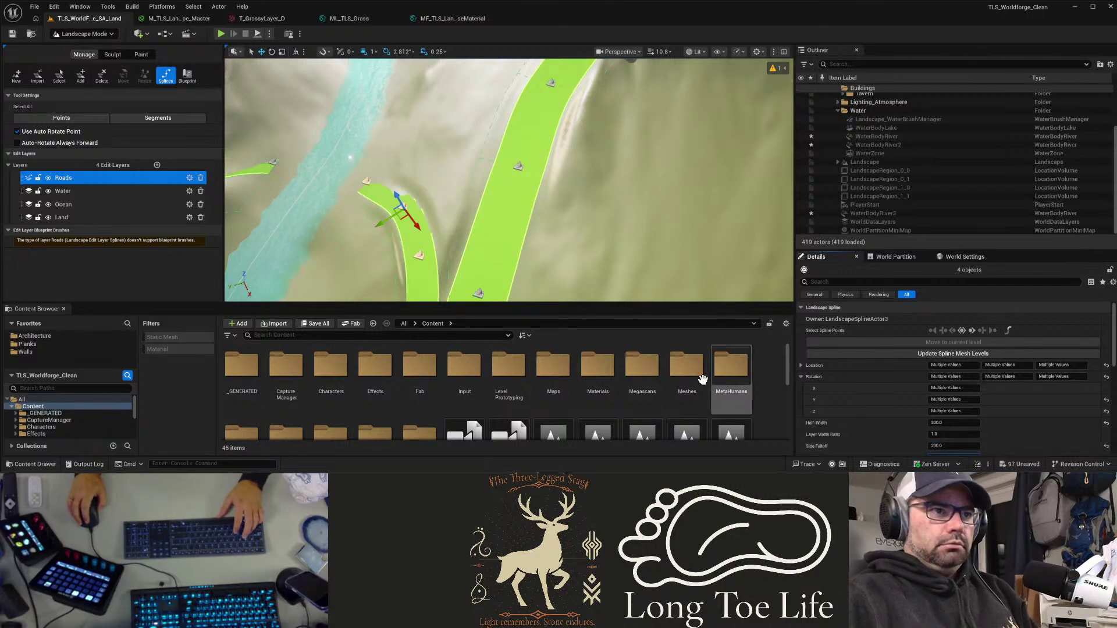
Step: Select all connected control points of the bending road on the opposite riverbank and set their side falloff to 250
right_drag(508, 180, 334, 163)
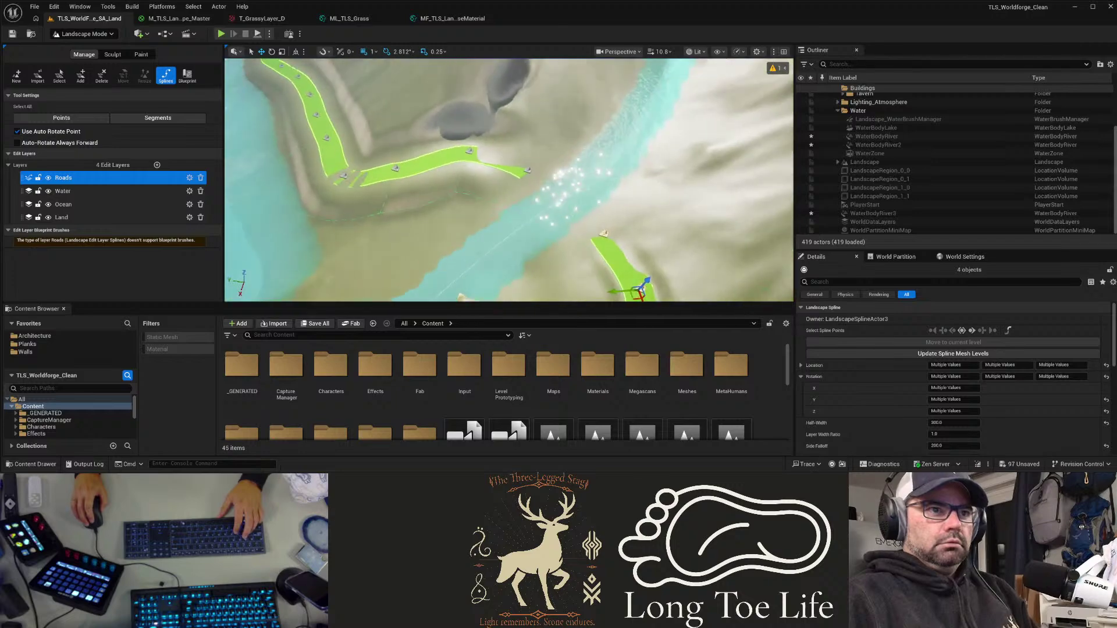
click(468, 152)
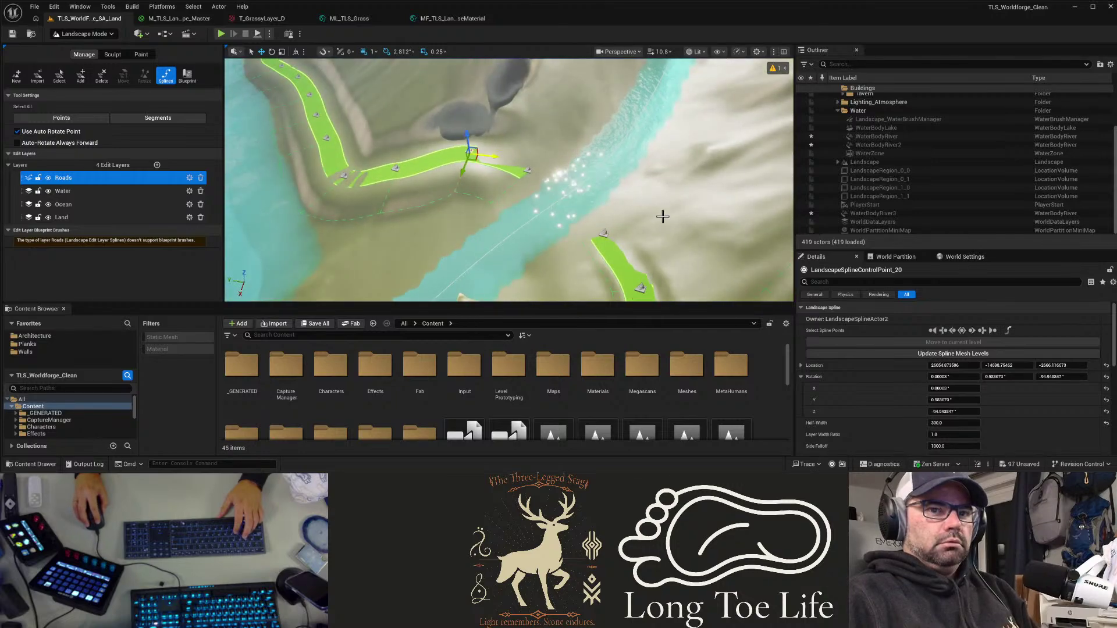
click(962, 330)
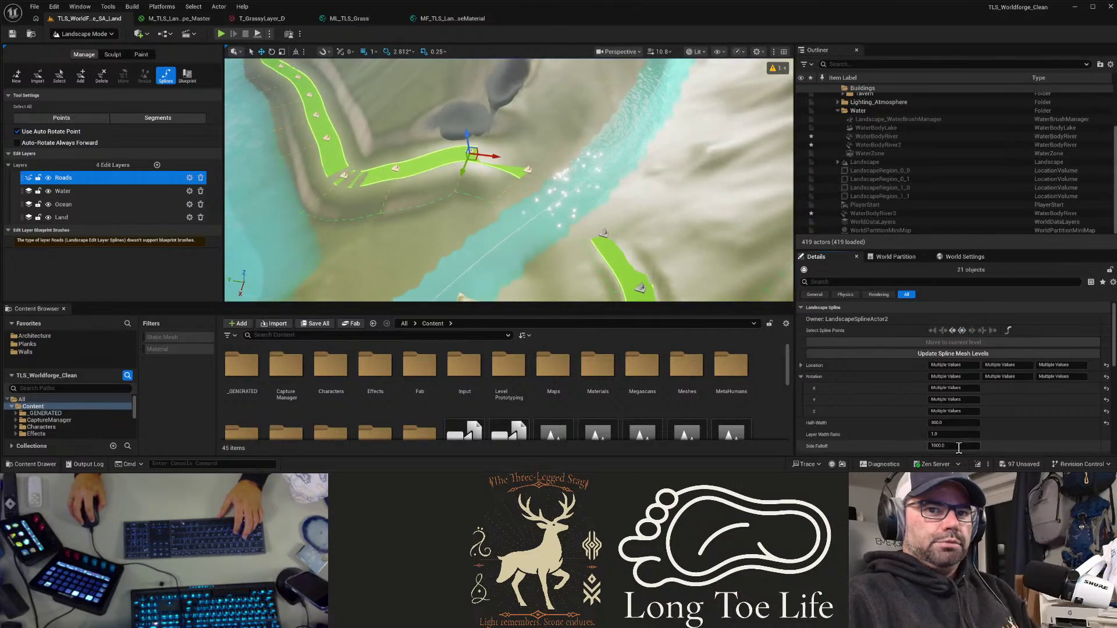
click(957, 446)
double_click(949, 447)
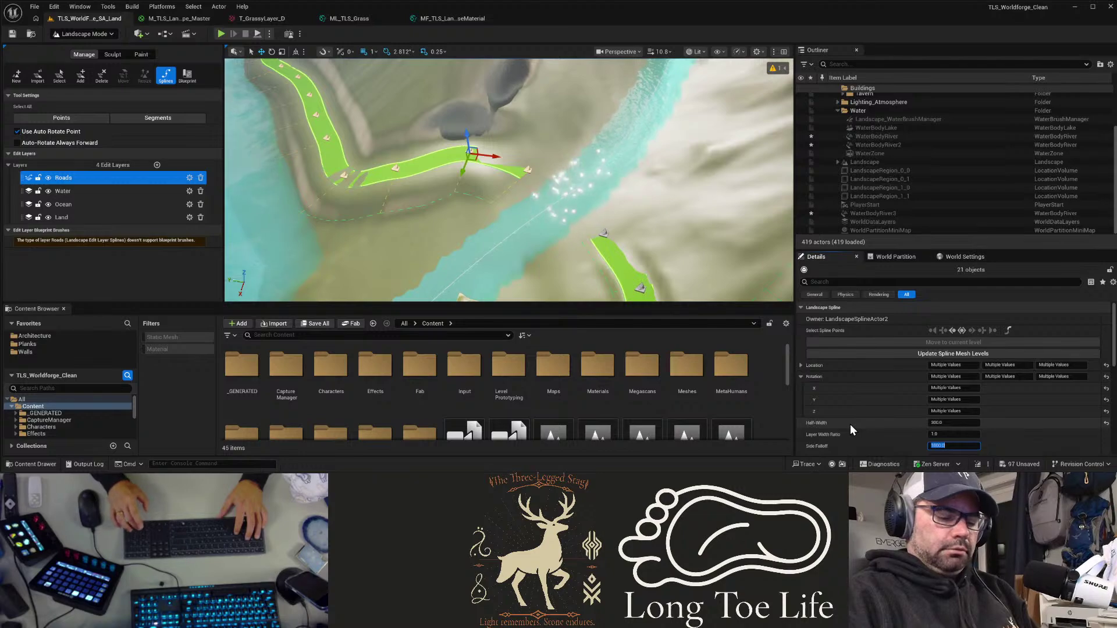
text(250)
key(Return)
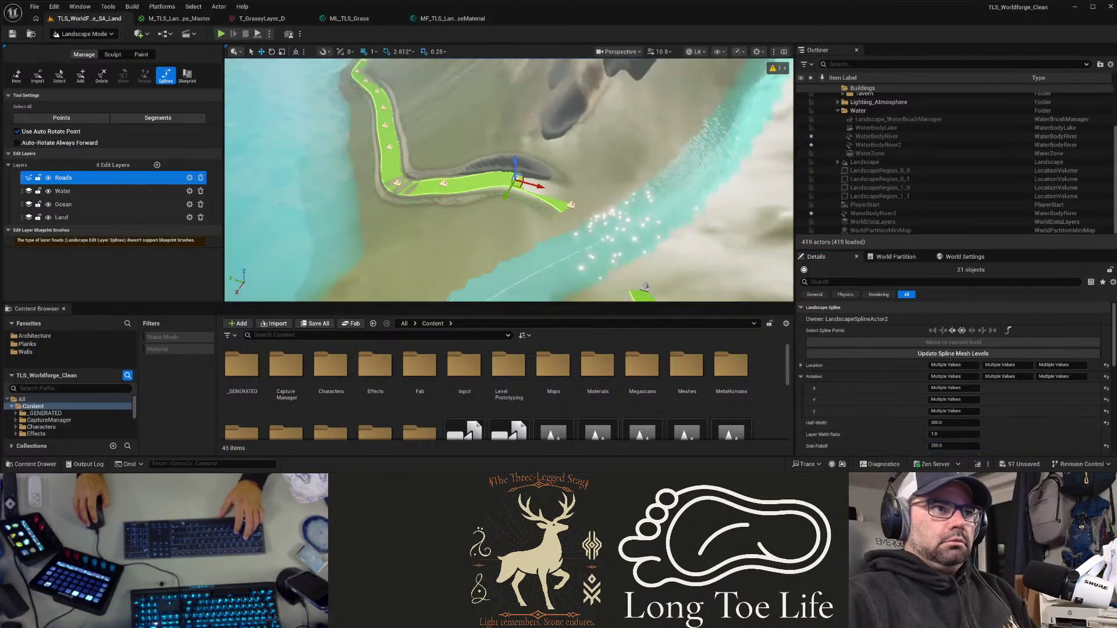
Step: Set the side falloff to 250 on all connected control points of the road running from the eroded gully to the white block
key(w)
right_drag(509, 180, 395, 140)
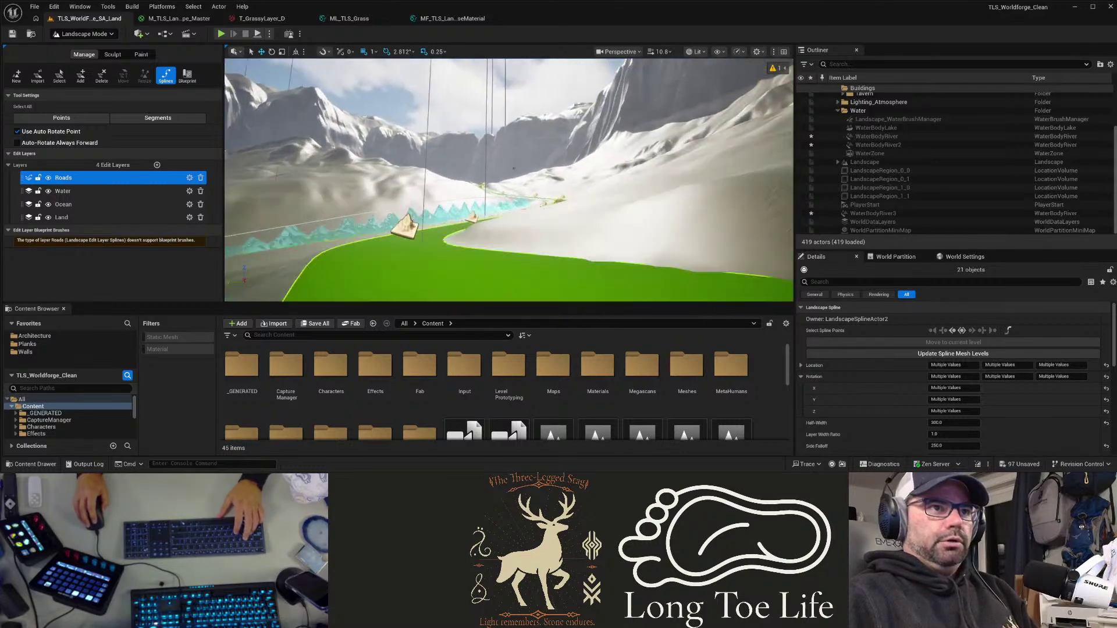
right_drag(588, 146, 492, 116)
scroll(982, 398, down, 10)
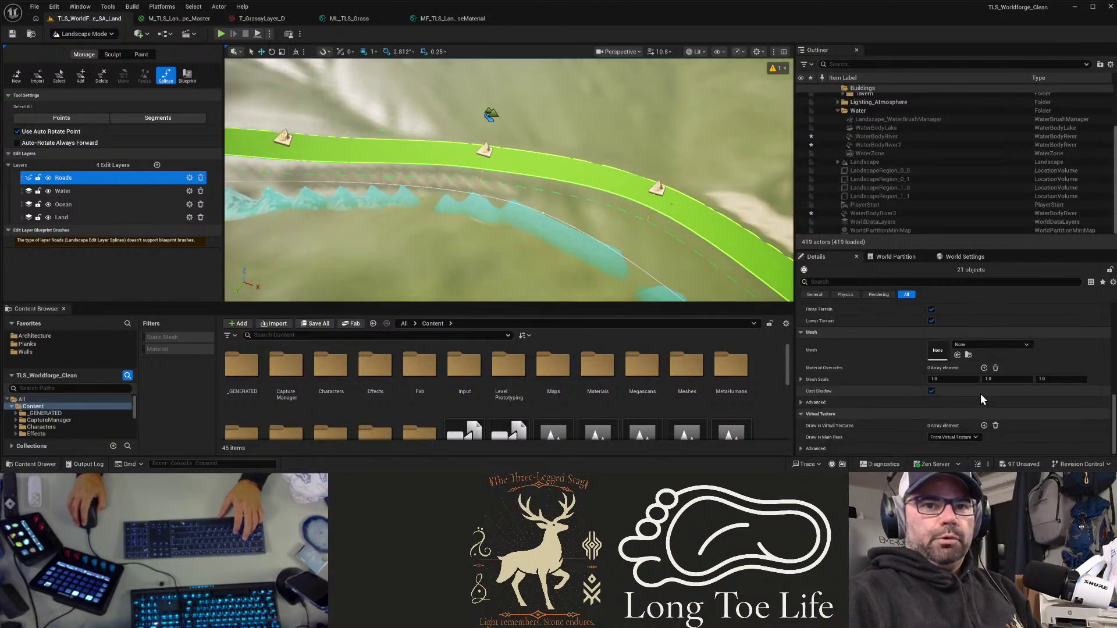
right_drag(532, 250, 408, 198)
key(w)
key(s)
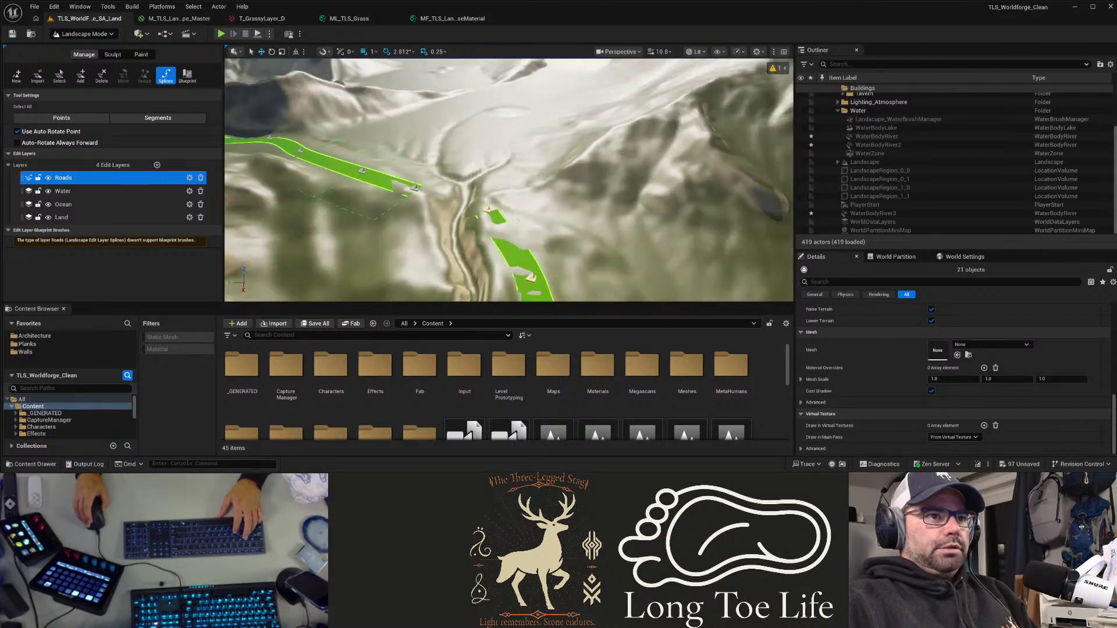
right_drag(493, 231, 491, 178)
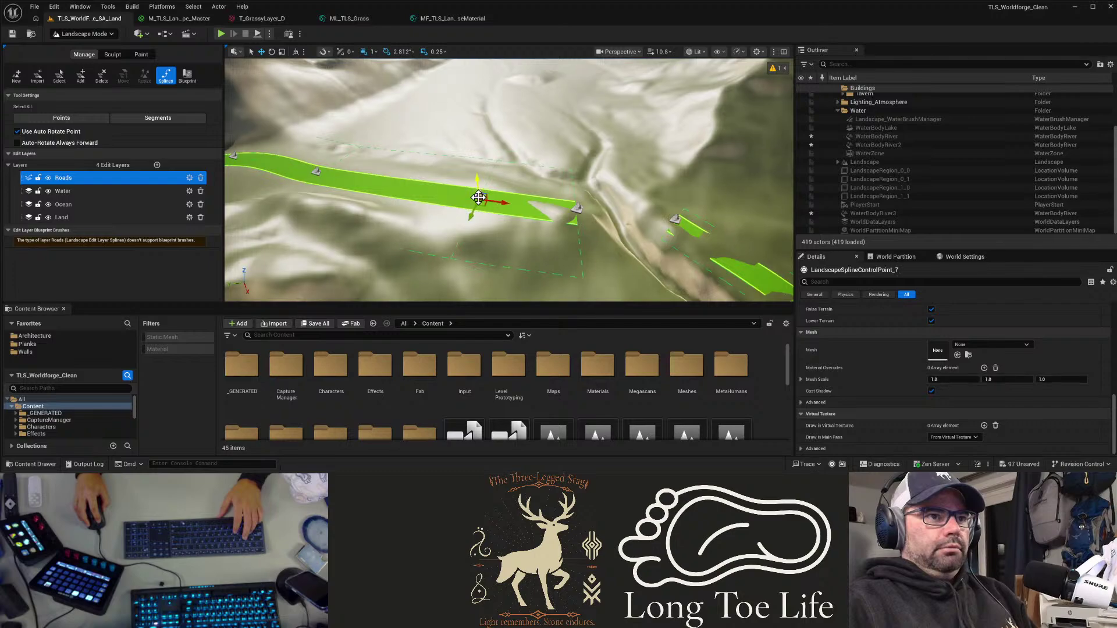
scroll(925, 405, up, 3)
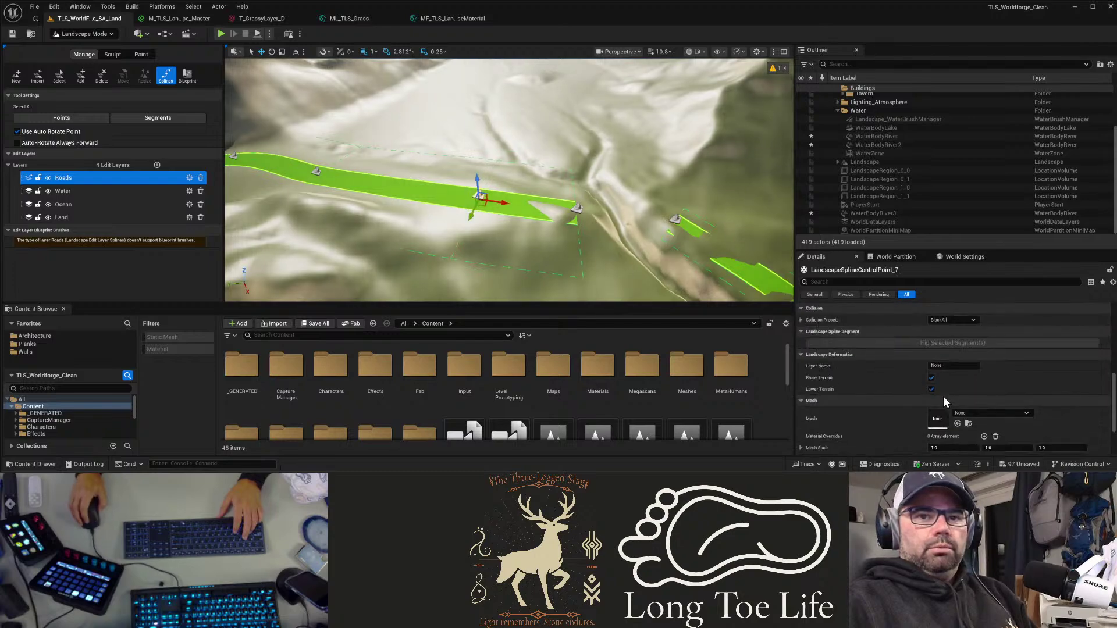
scroll(944, 396, up, 6)
click(962, 330)
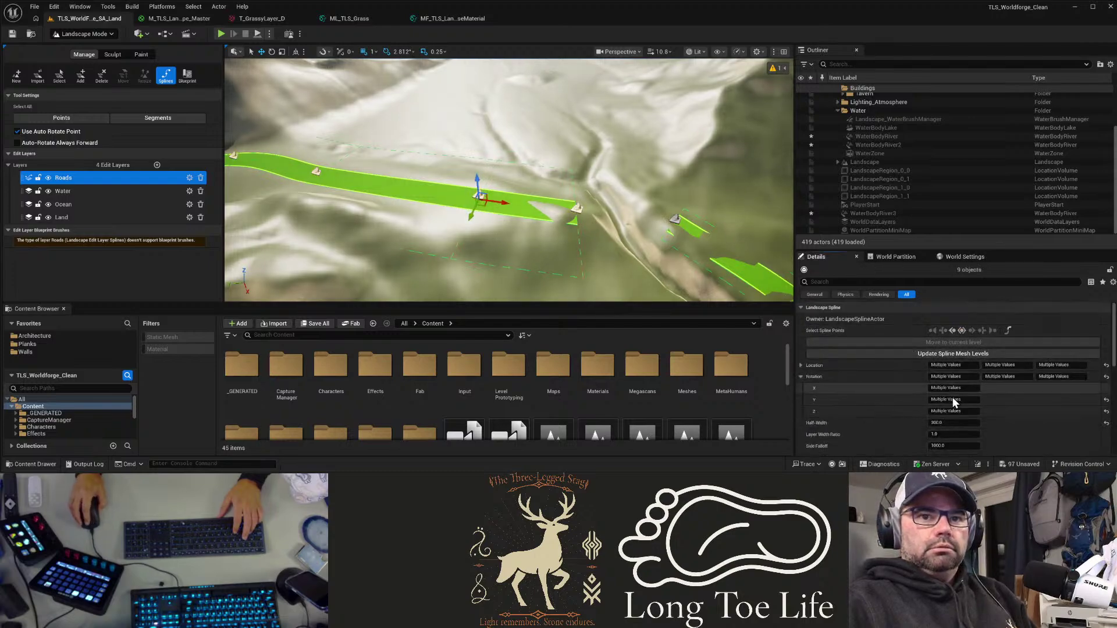
scroll(962, 415, down, 3)
click(952, 434)
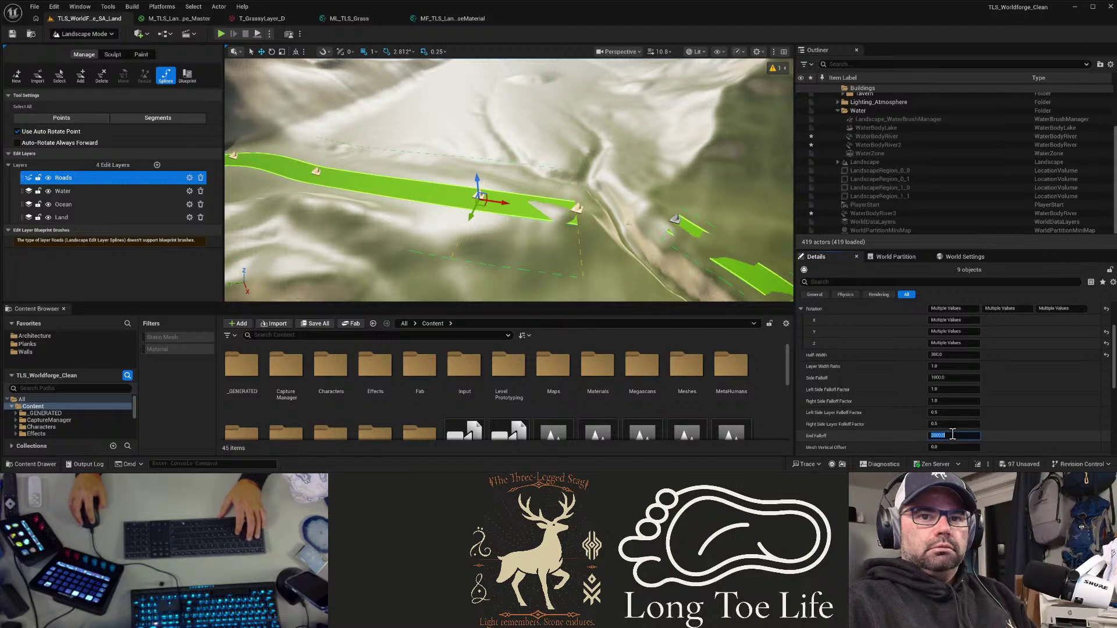
click(954, 378)
text(25)
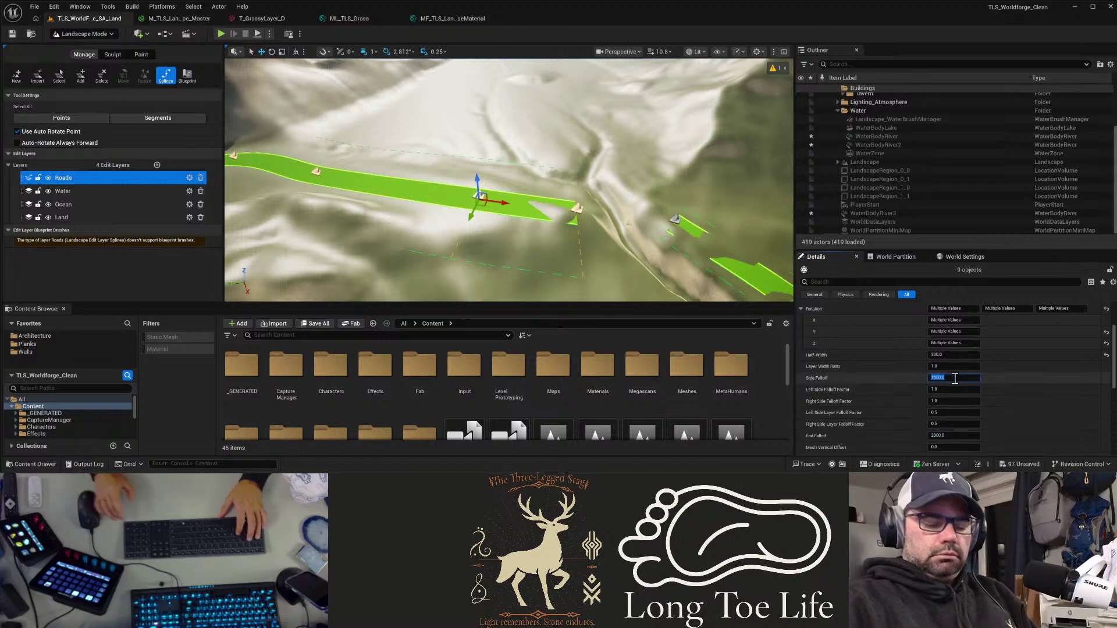
text(0)
key(Return)
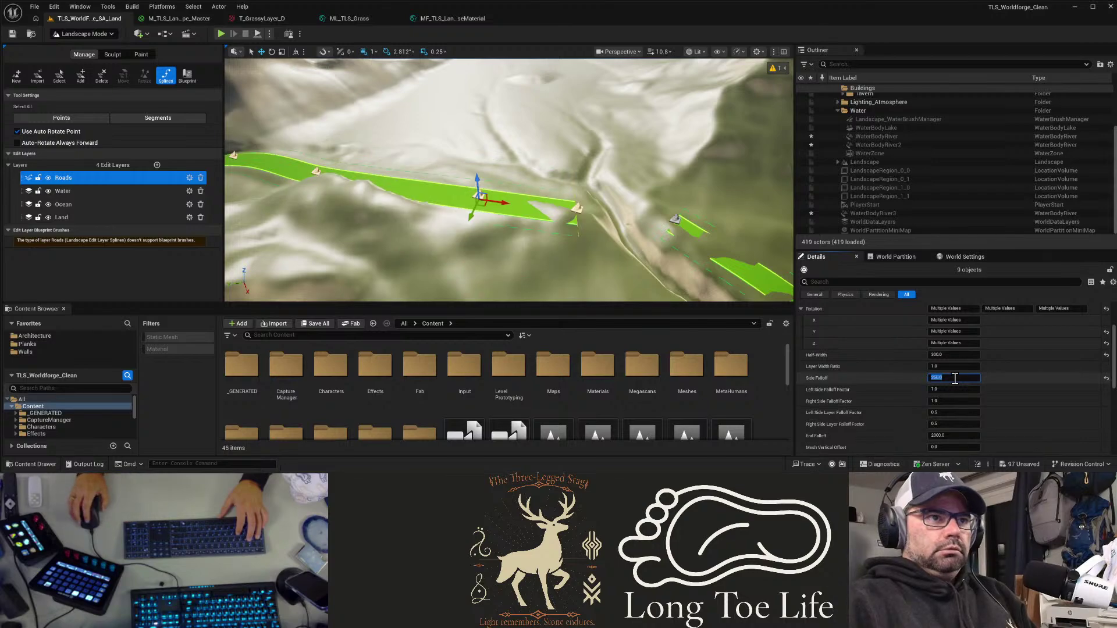
Step: Survey the mountains, bay and coastline surrounding the road network
right_drag(525, 186, 468, 178)
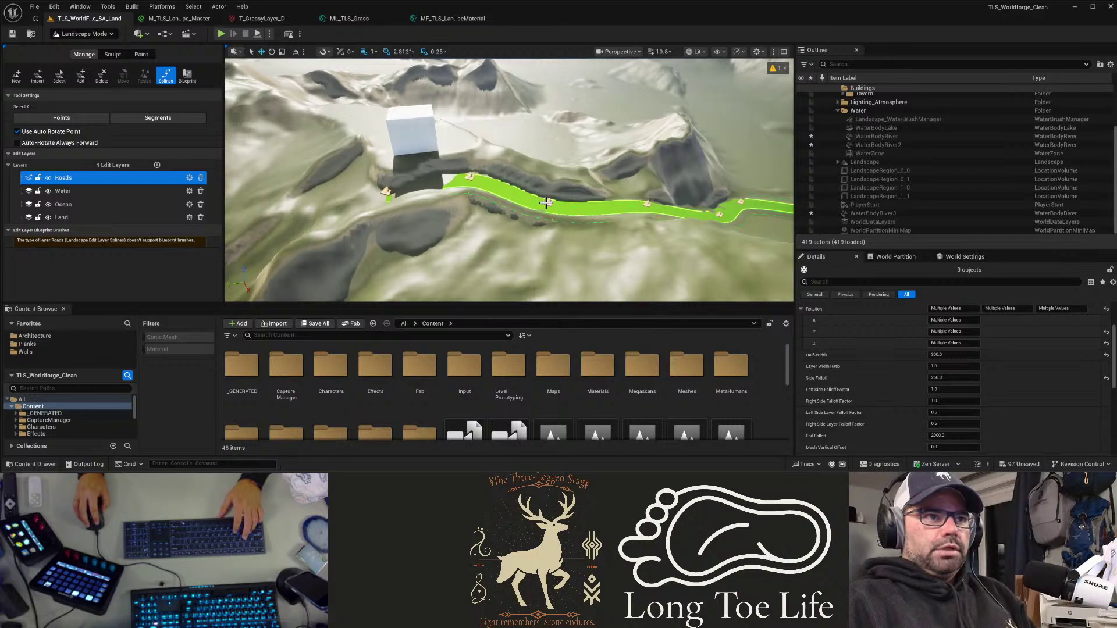
right_drag(545, 202, 474, 154)
key(w)
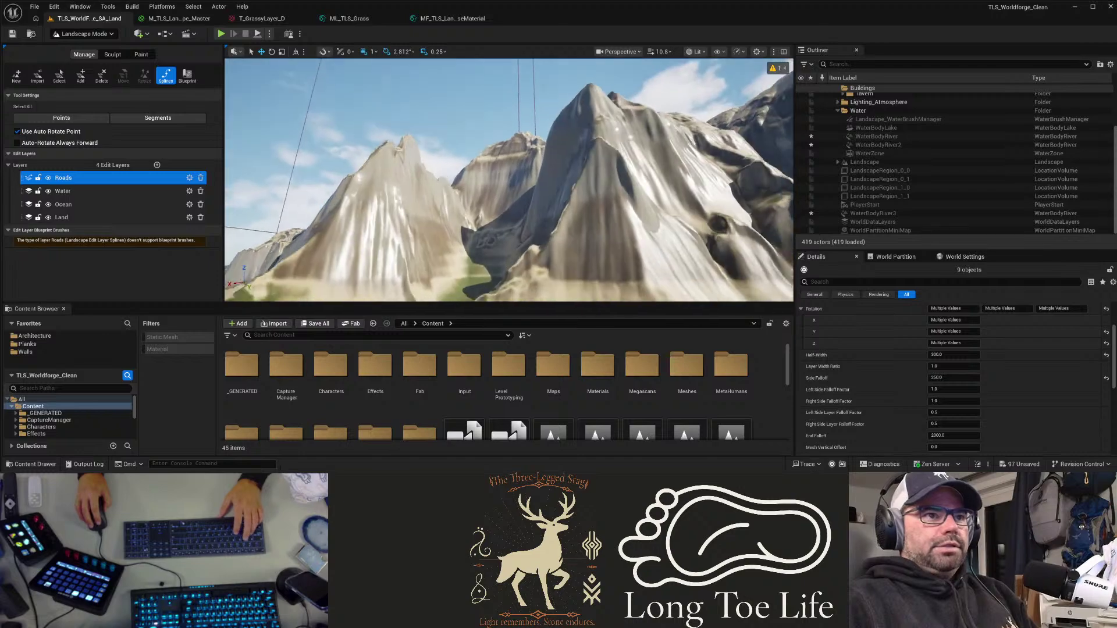
right_drag(465, 193, 449, 186)
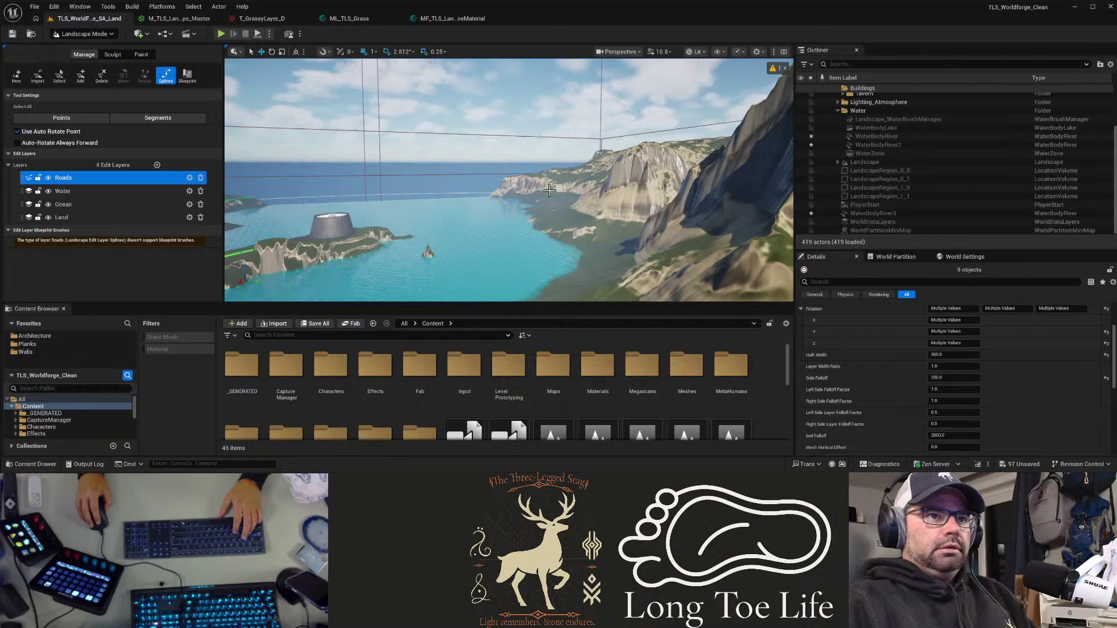
right_drag(549, 190, 539, 186)
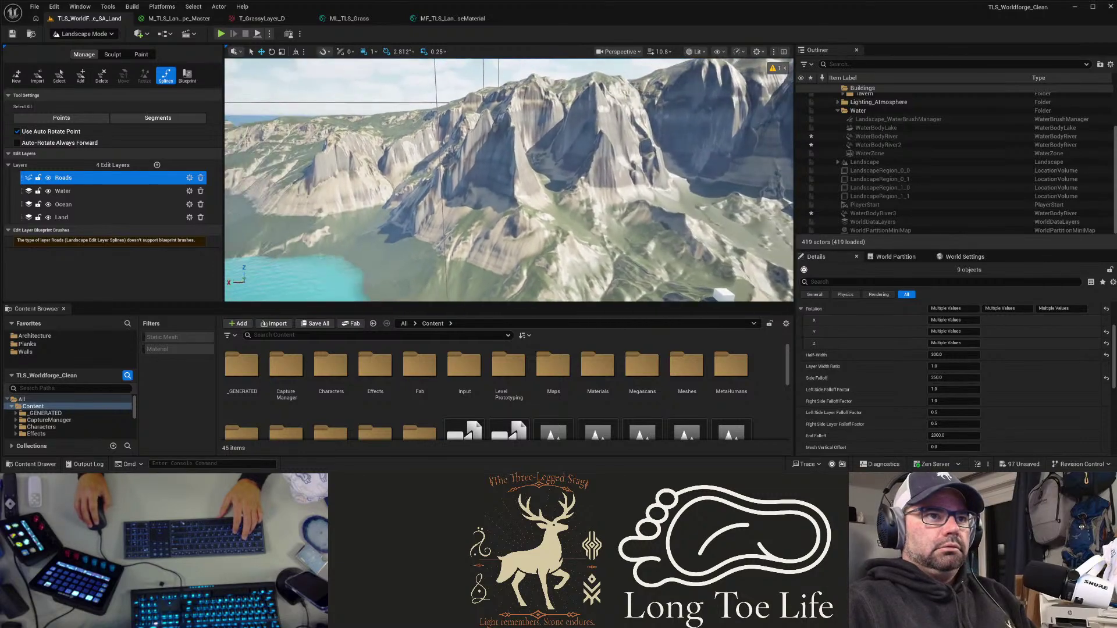
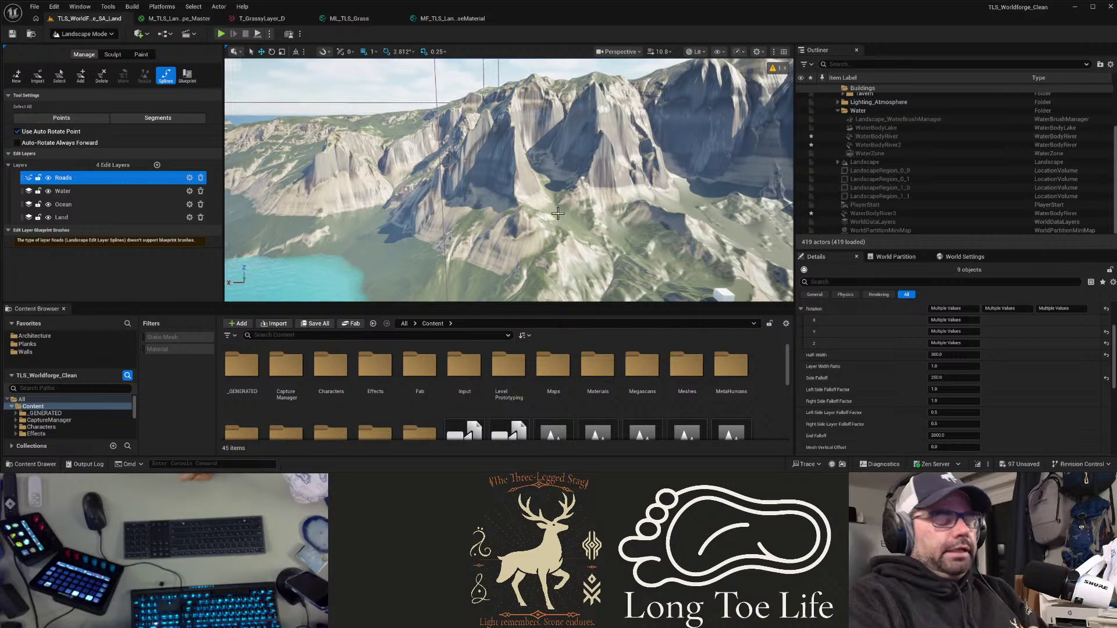
right_drag(558, 213, 474, 288)
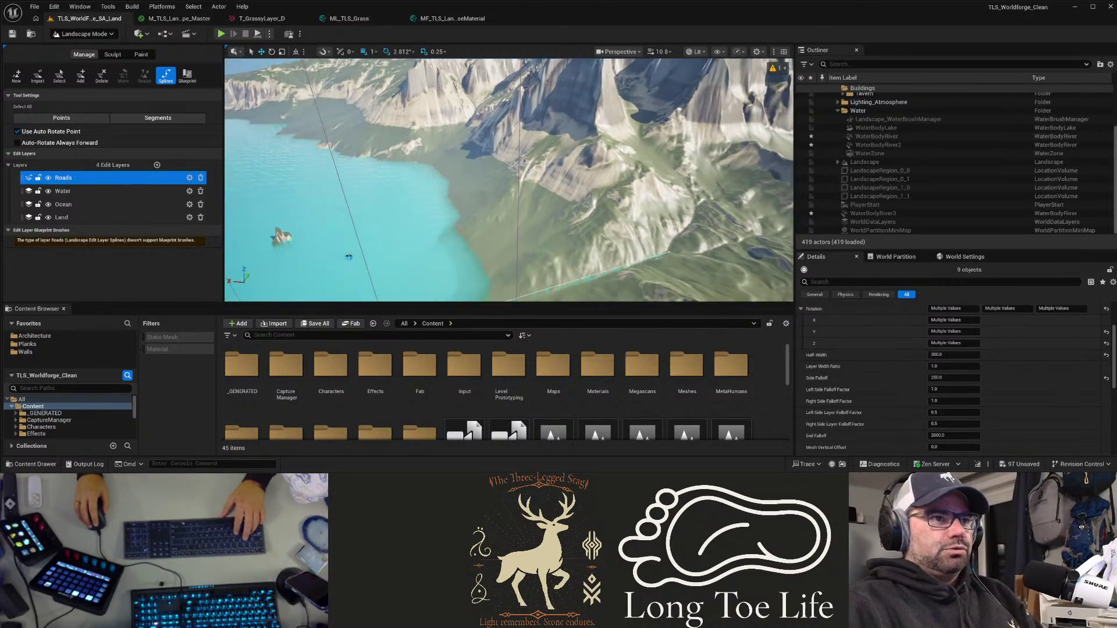
right_drag(508, 179, 706, 180)
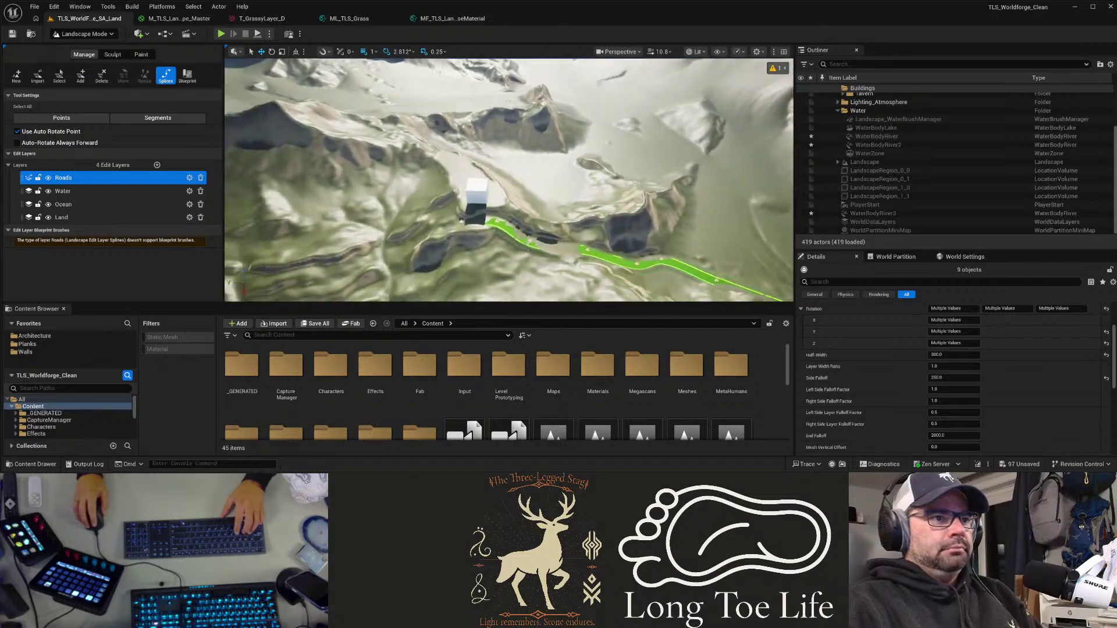
Step: Extend the road from its end point at the white block with a new segment along the grassy slope above the dark rocks
right_drag(574, 189, 574, 189)
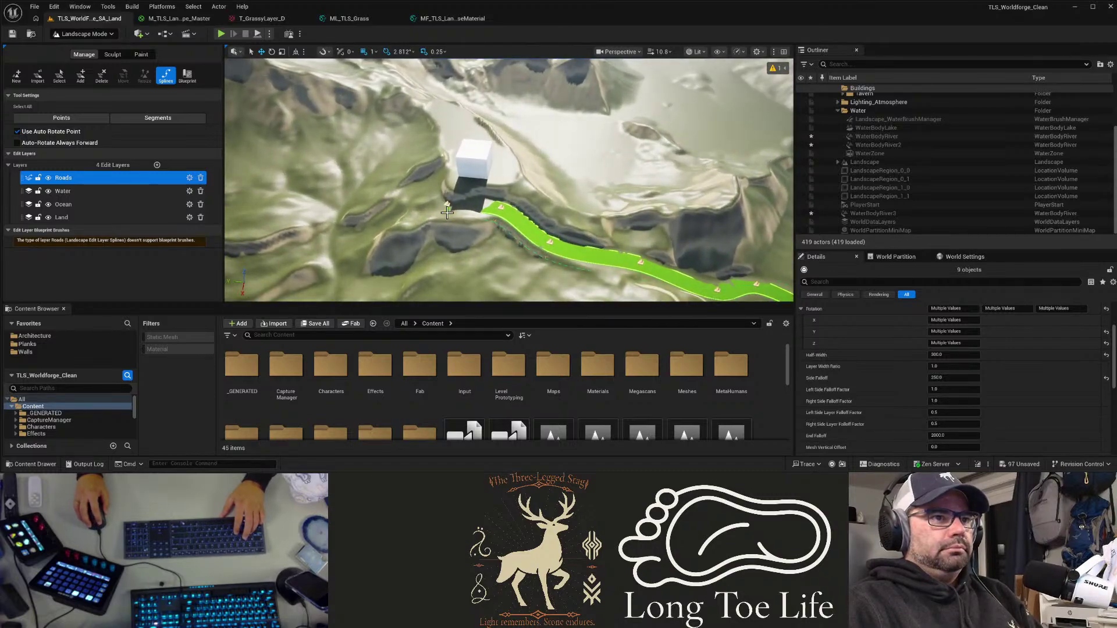
right_drag(435, 214, 434, 215)
click(423, 235)
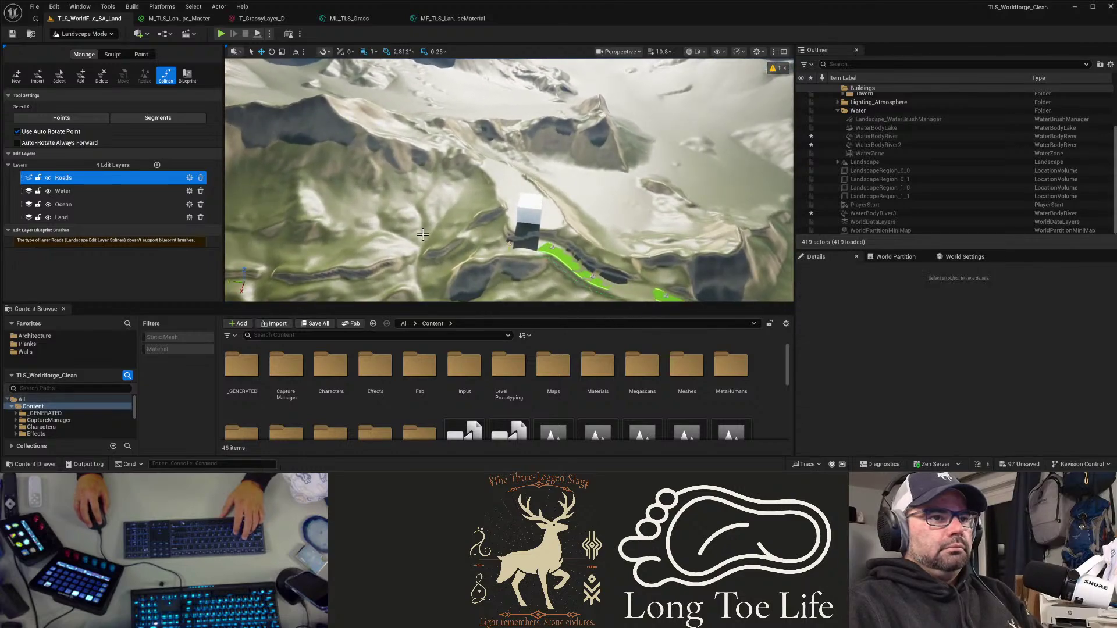
ctrl+click(506, 245)
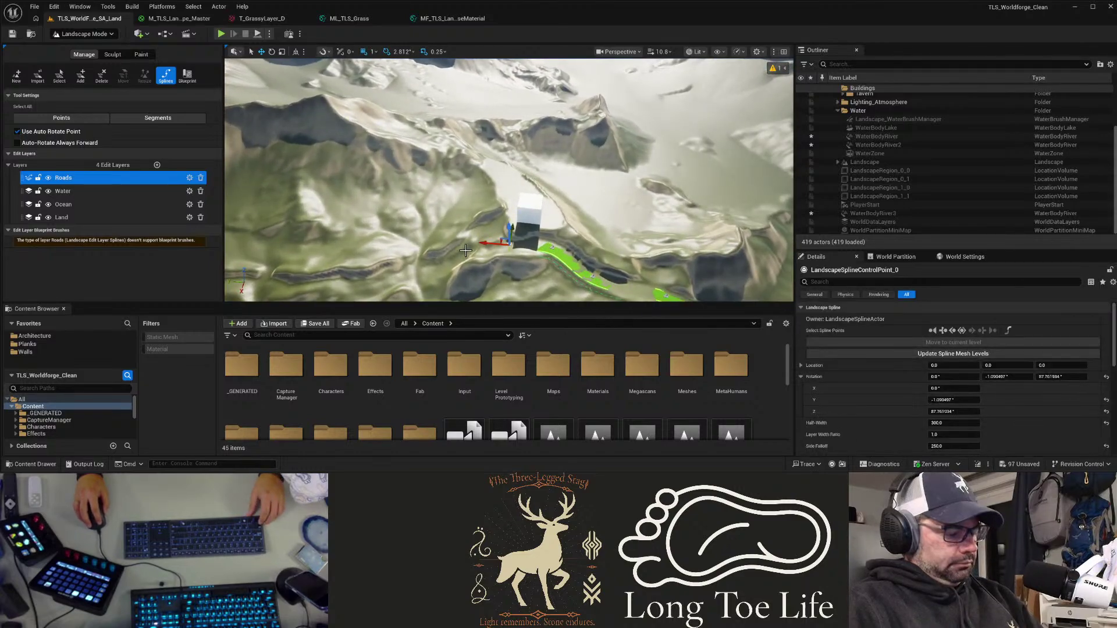
right_drag(441, 250, 384, 302)
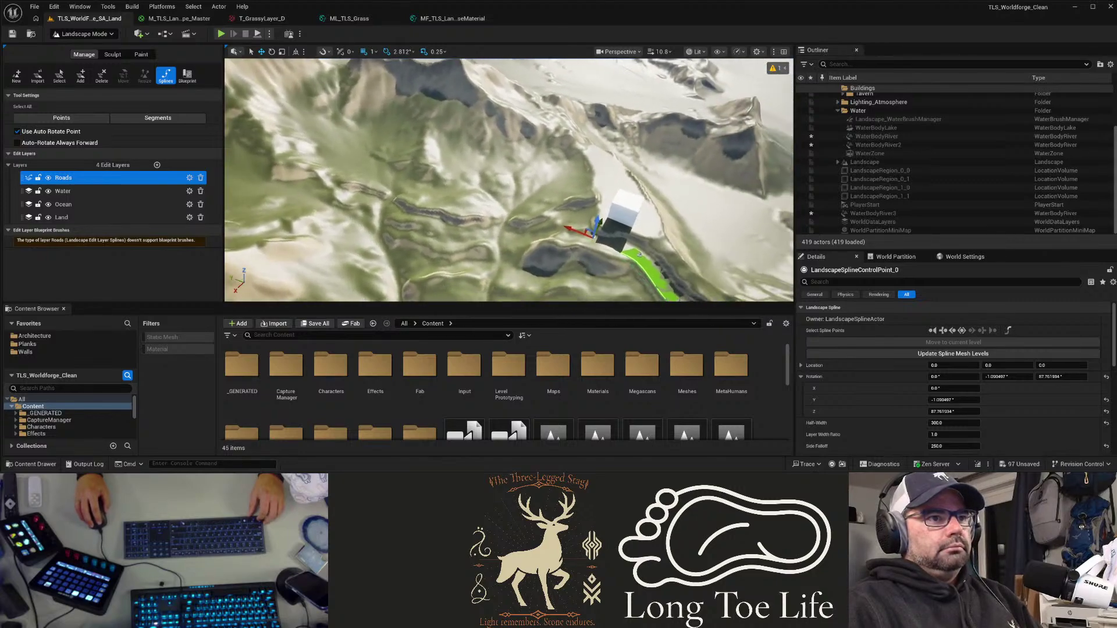
ctrl+click(510, 238)
Step: Place a separate two-point road spline on the grassy slope beyond the extended road's free end
click(480, 235)
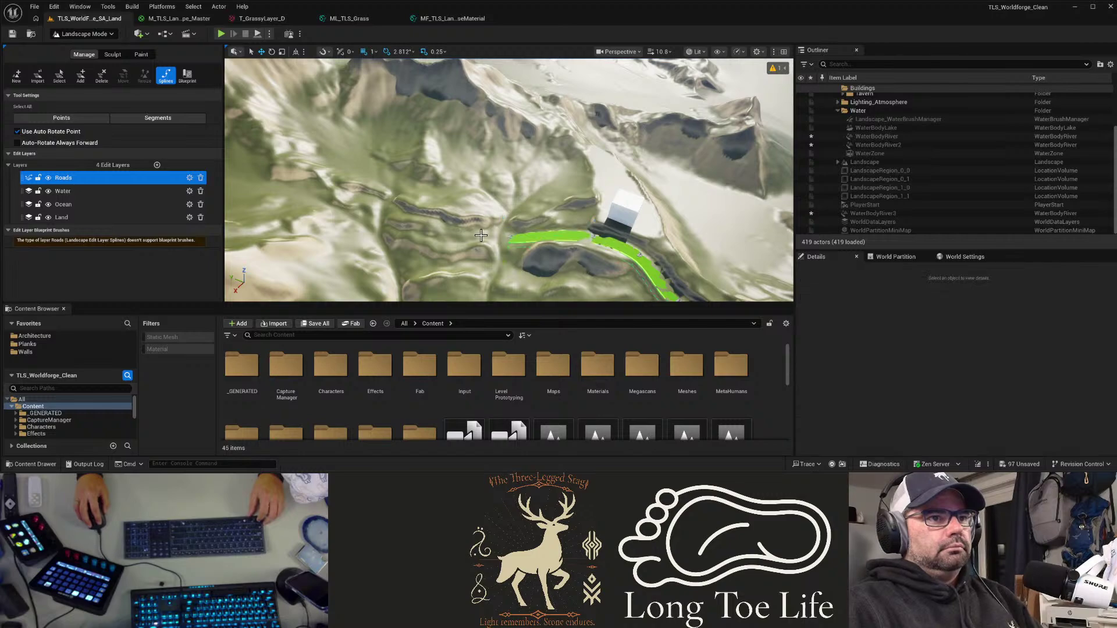
ctrl+click(407, 232)
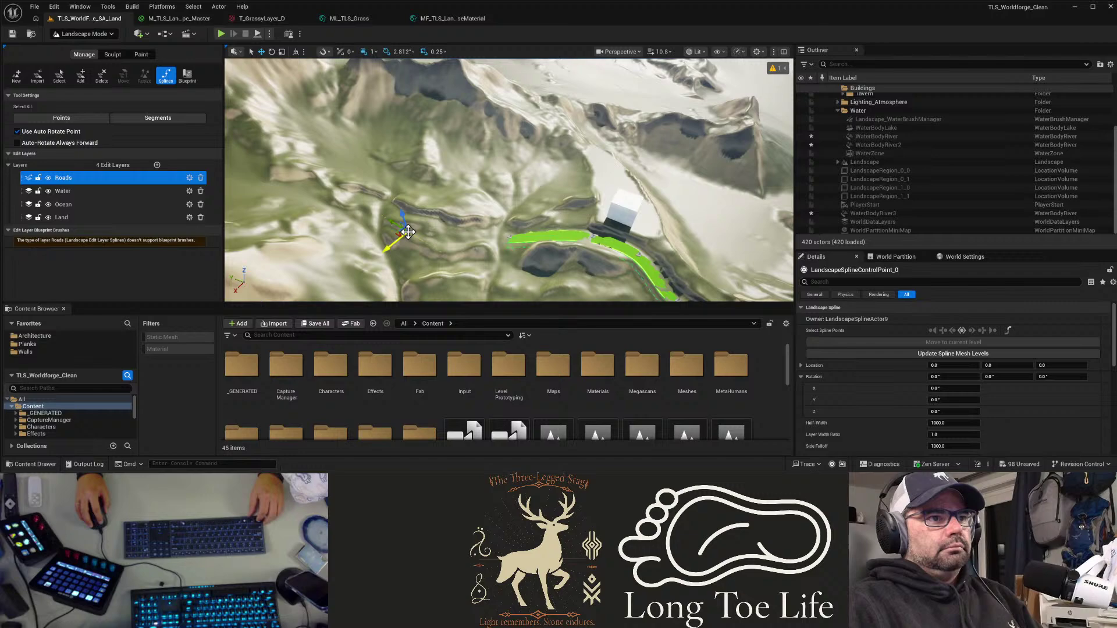
ctrl+click(482, 238)
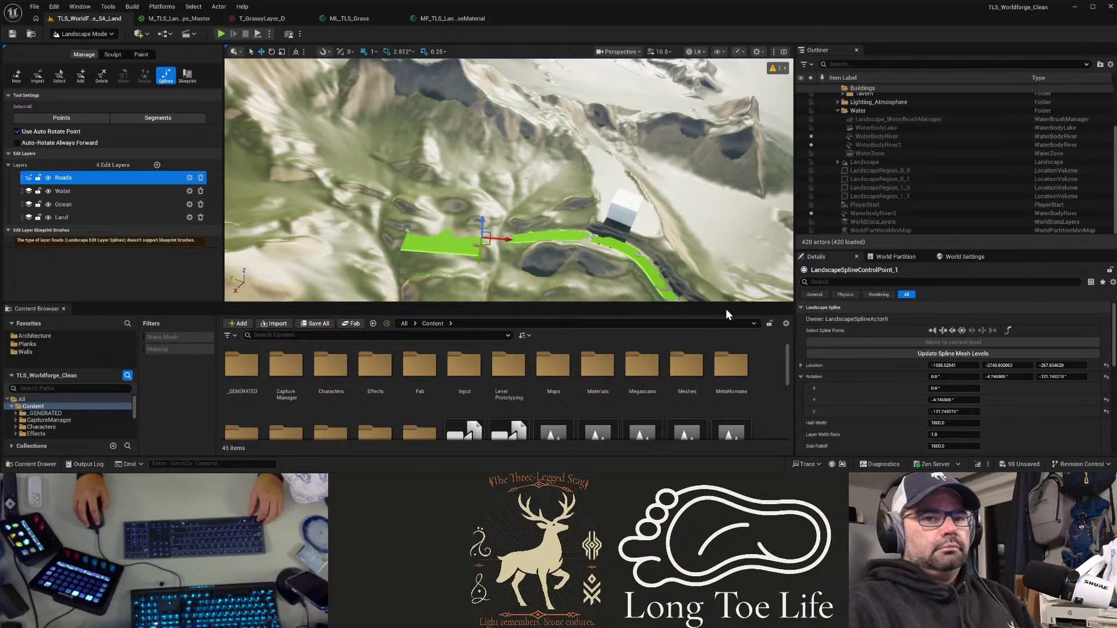
Step: Select all connected control points of the two-point road and set half-width to 200 and side falloff to 150
click(962, 330)
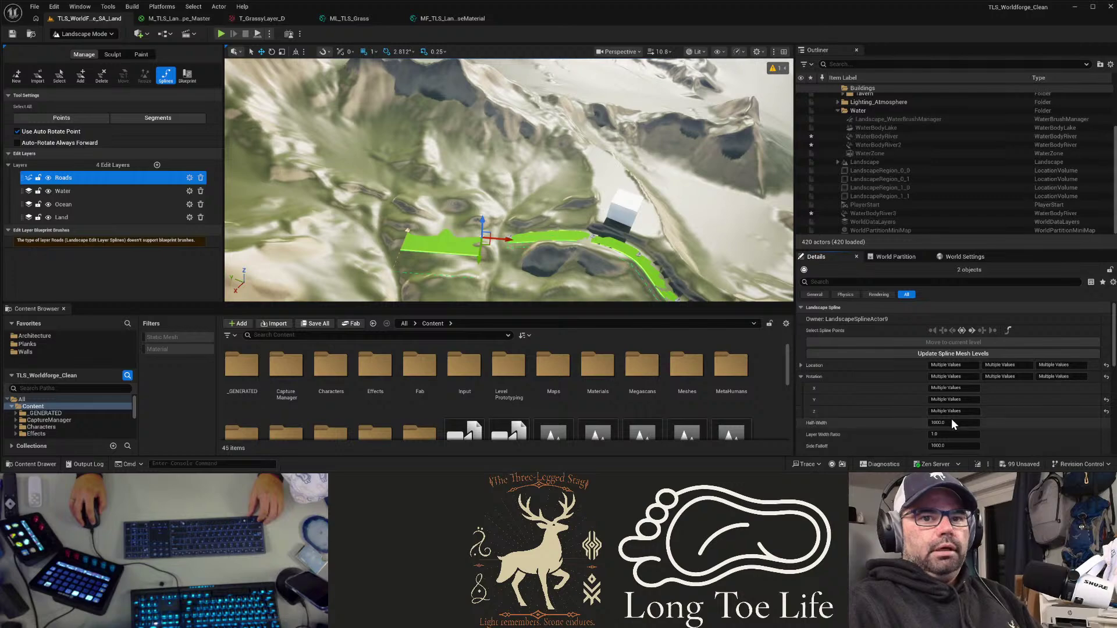
click(951, 421)
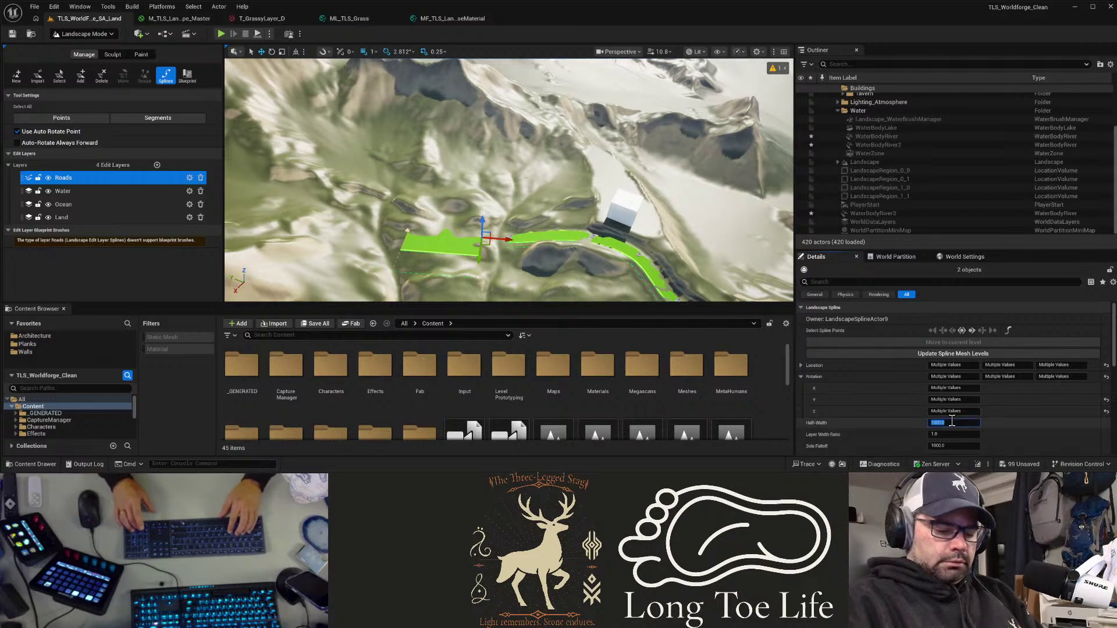
text(200)
key(Tab)
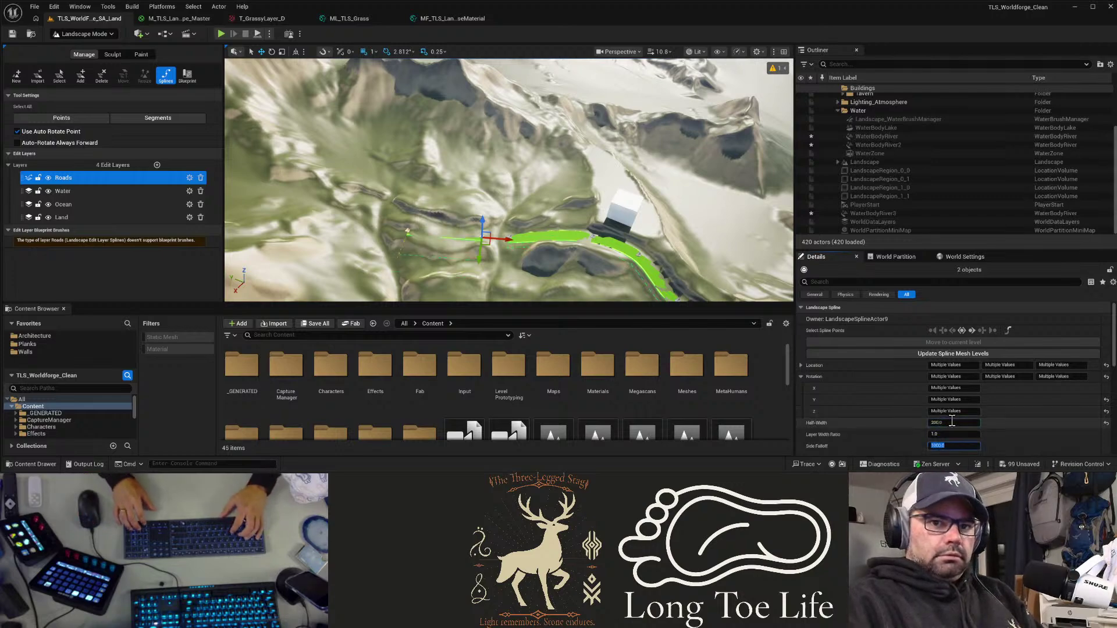
text(150)
key(Return)
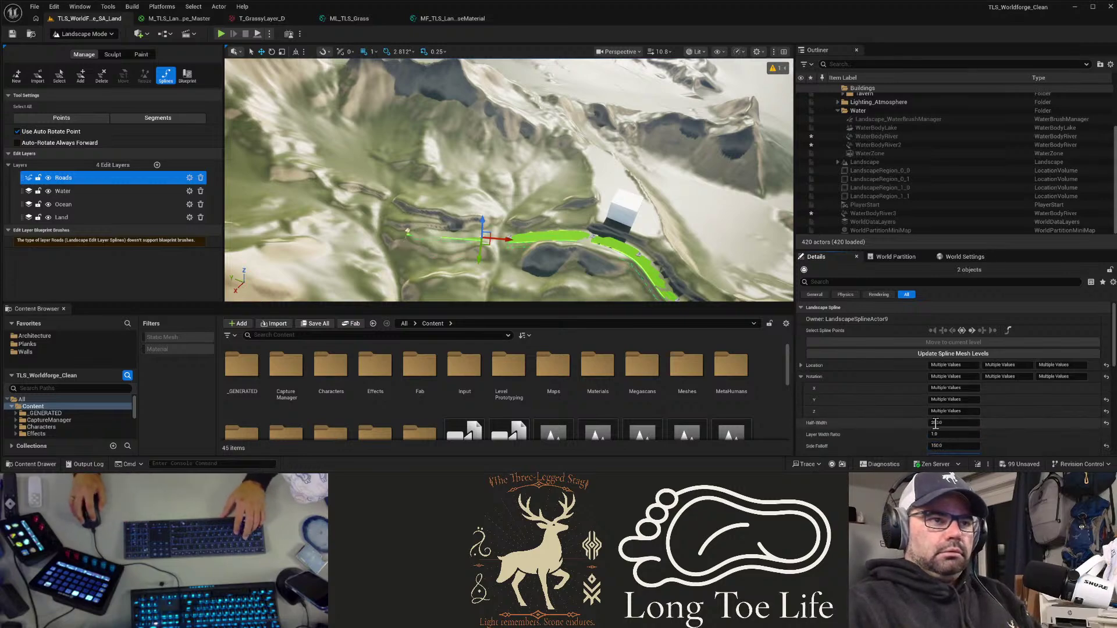
Step: Start another road spline past the short segment with three control points heading up the grassy slope
right_drag(542, 271, 530, 270)
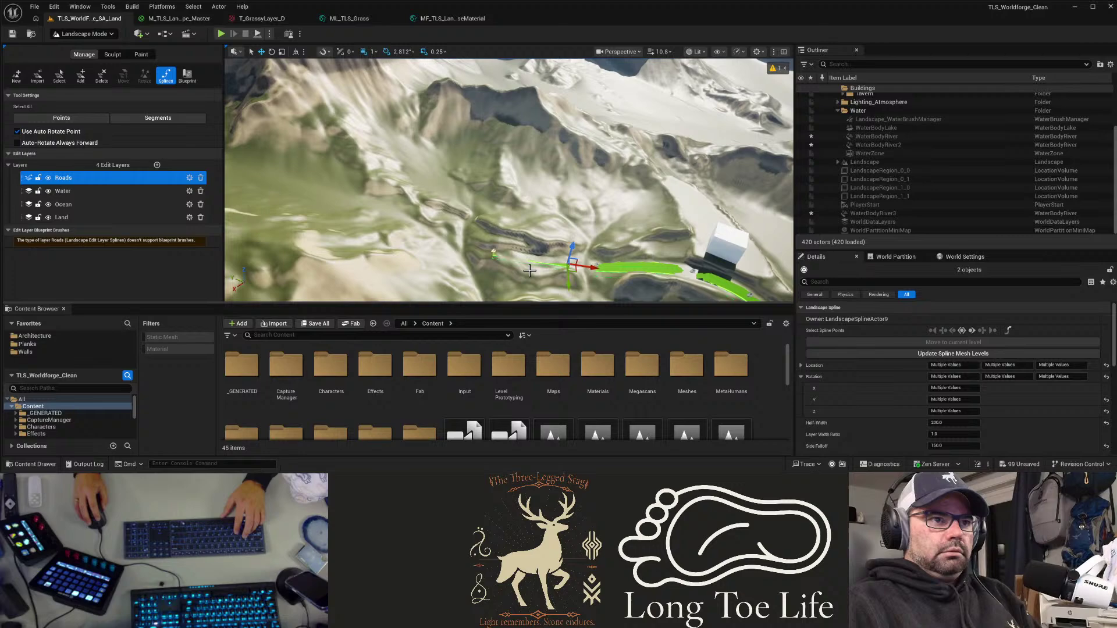
click(454, 249)
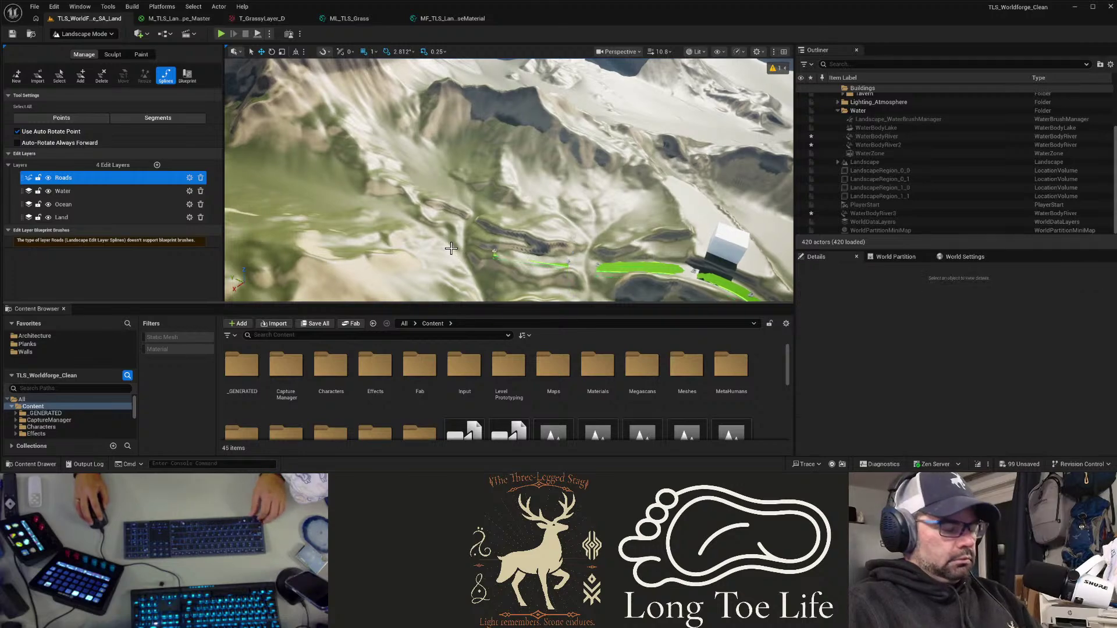
ctrl+click(451, 248)
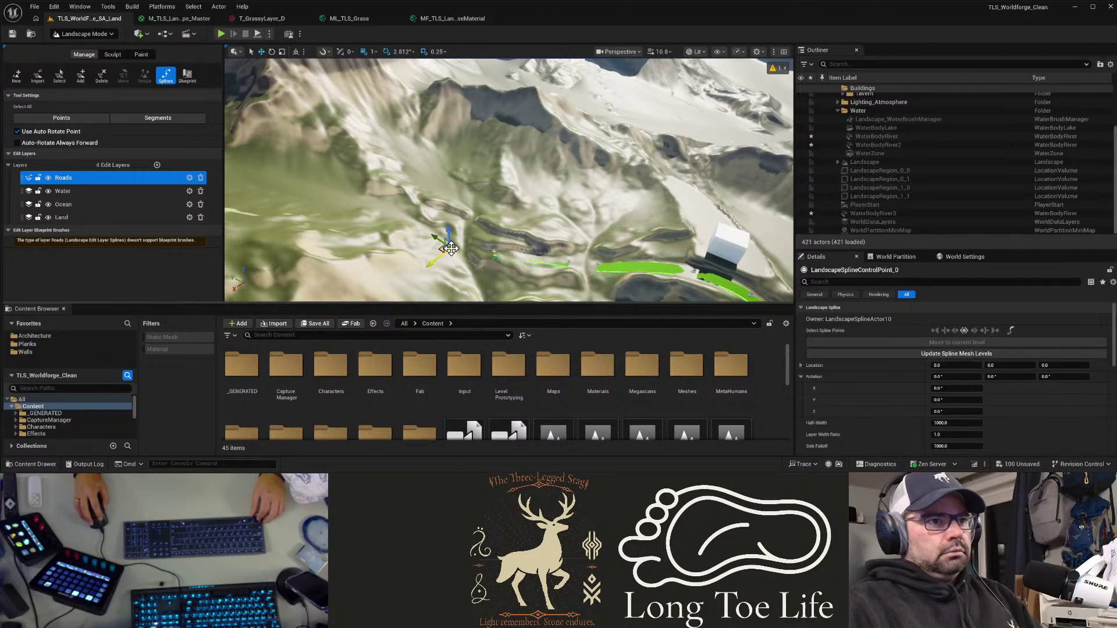
ctrl+click(394, 219)
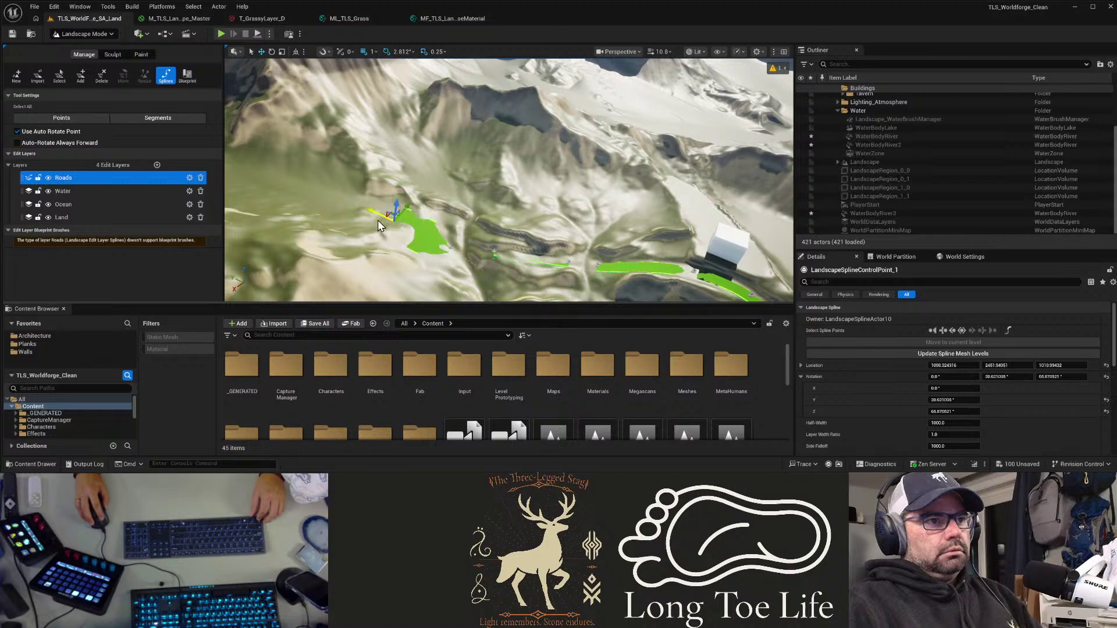
ctrl+click(325, 201)
click(270, 180)
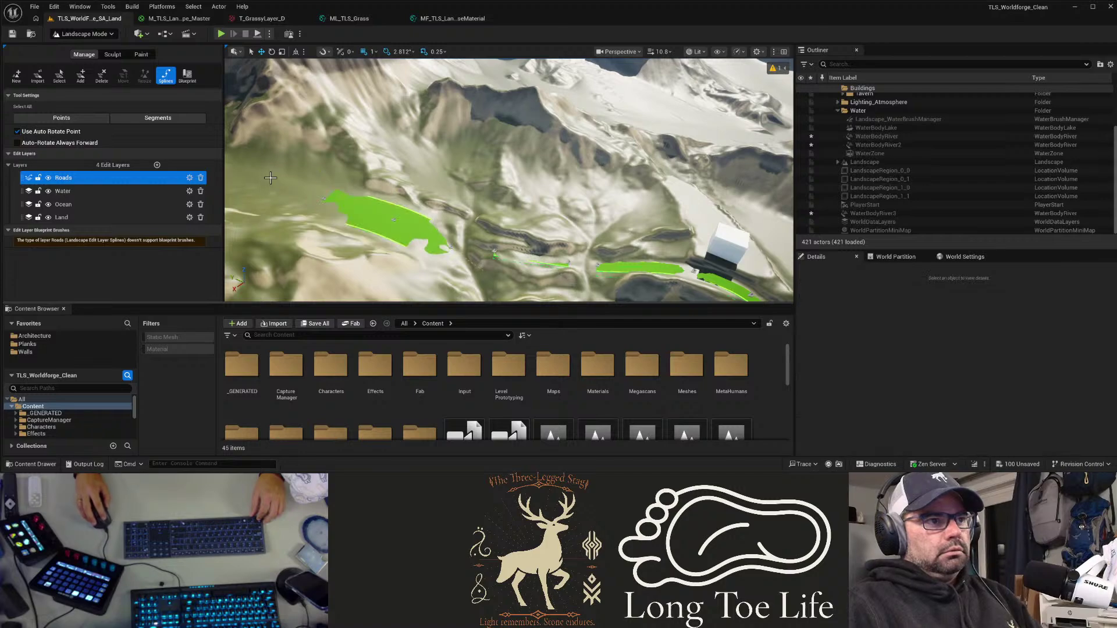
Step: Continue the new road from its end point with three more control points up the ridge towards the dark mountain face
click(324, 198)
right_drag(360, 238, 256, 163)
ctrl+click(371, 230)
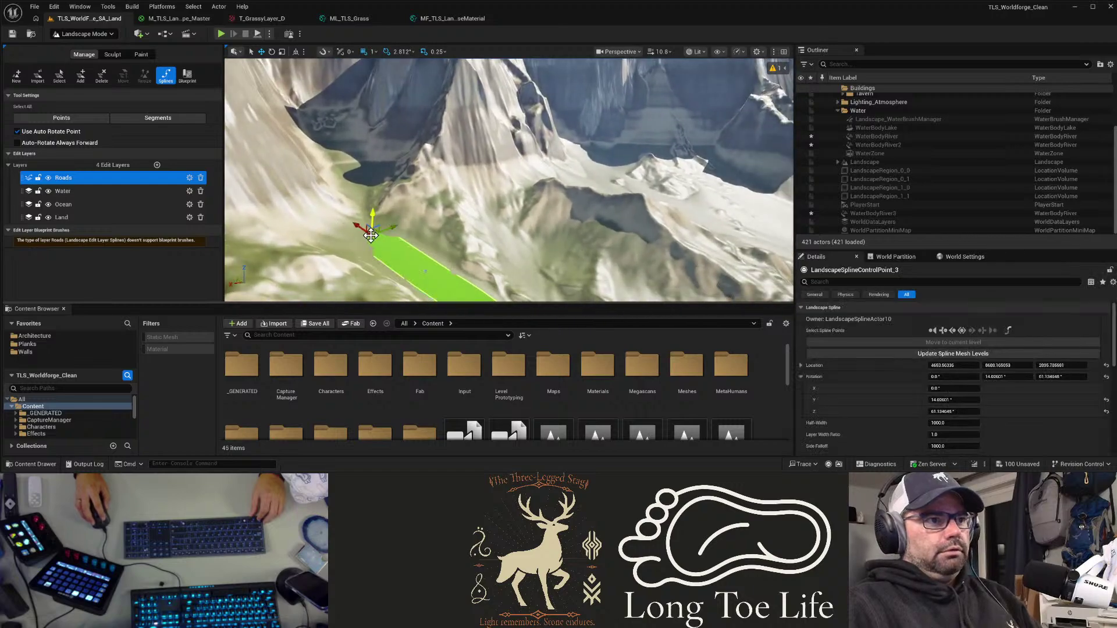
ctrl+click(357, 195)
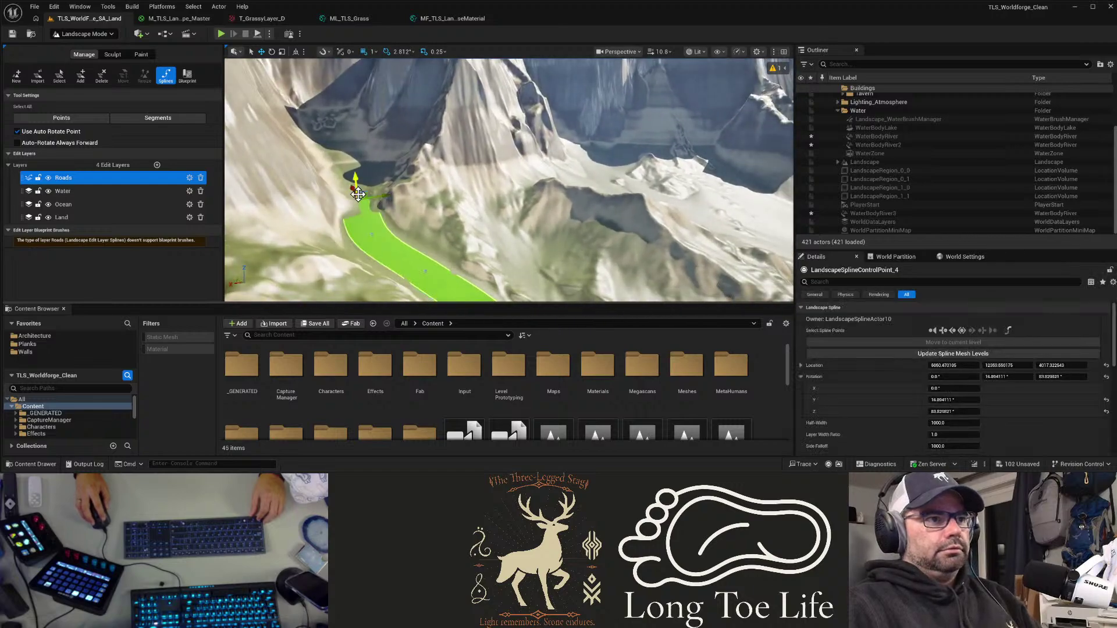
ctrl+click(350, 161)
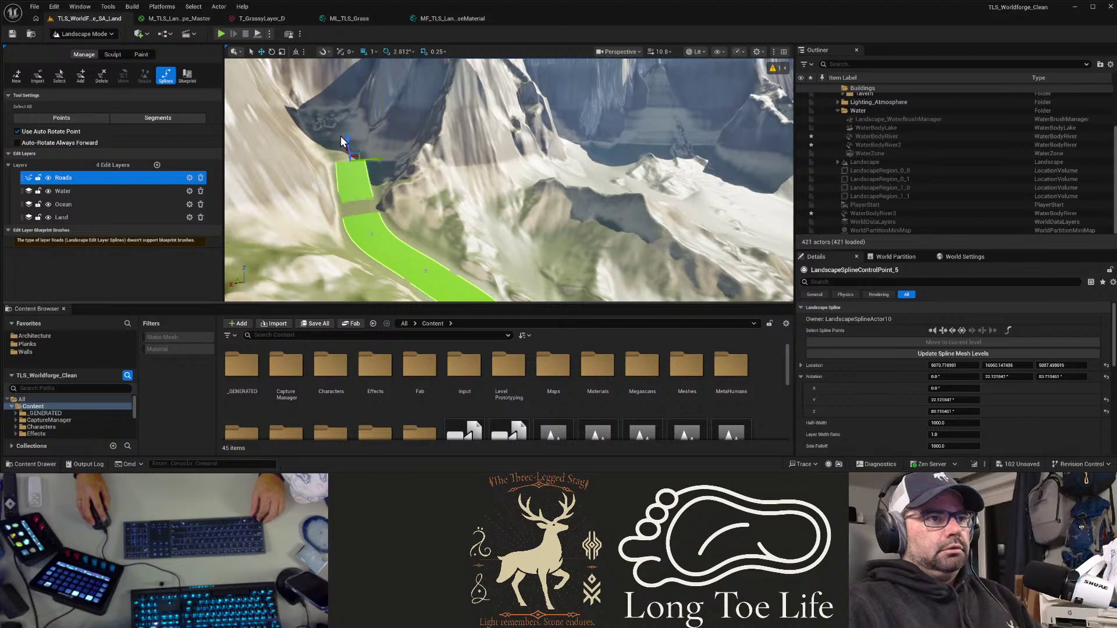
Step: Extend the mountain road with two control points up onto the grey rock face beyond the sandy slope
key(w)
right_drag(341, 141, 394, 181)
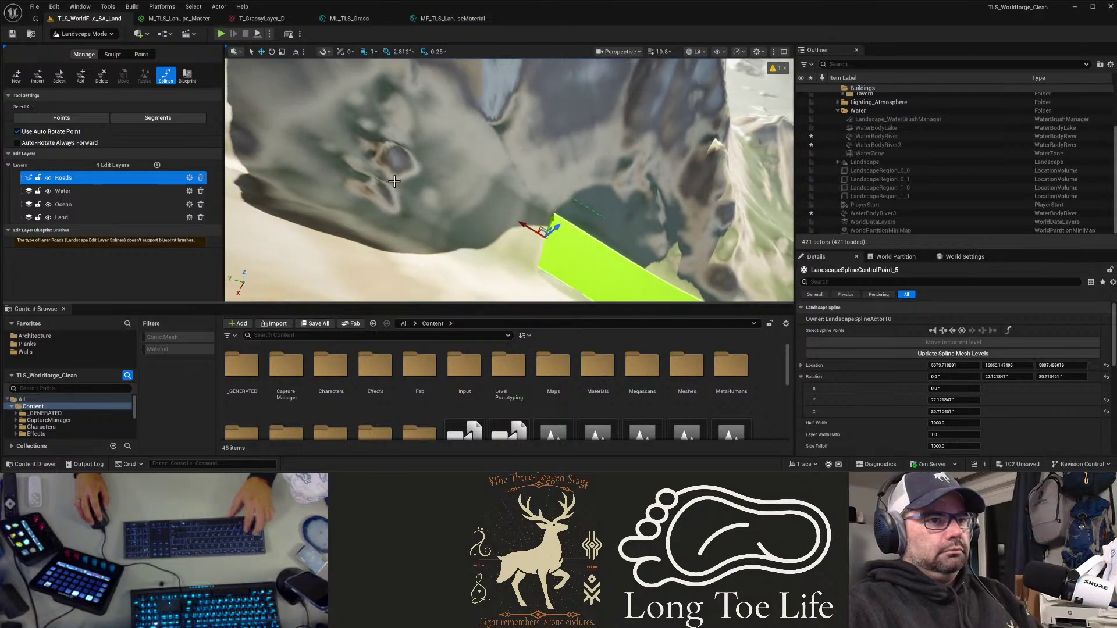
ctrl+click(470, 201)
click(411, 165)
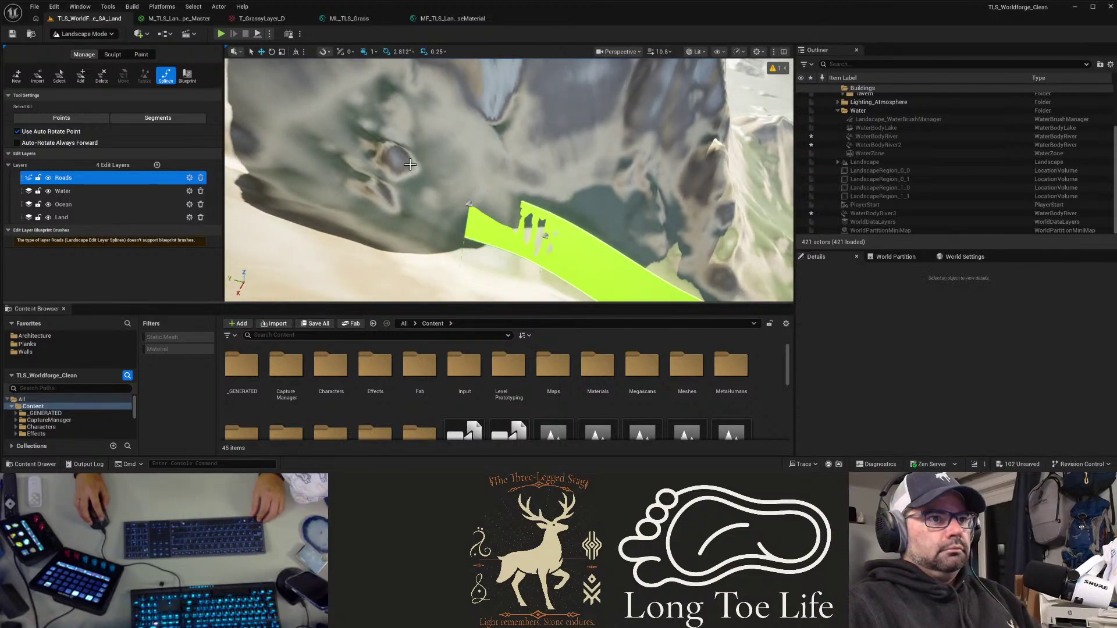
click(469, 203)
ctrl+click(412, 164)
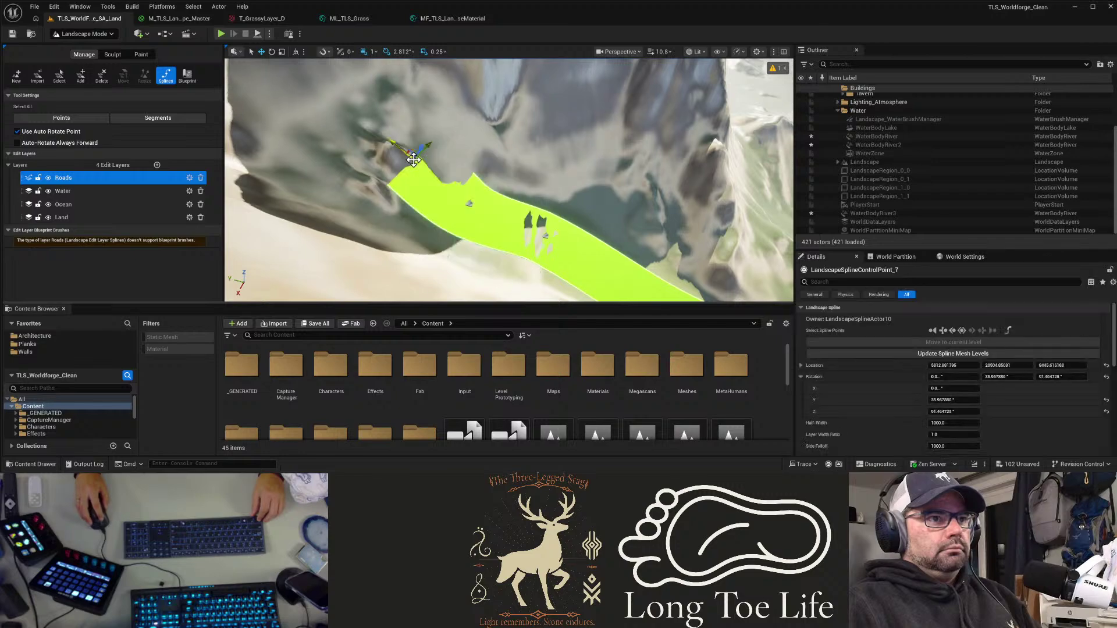
Step: Extend the mountain road with two control points straight up the rock face towards the narrow gully
right_drag(400, 124, 400, 72)
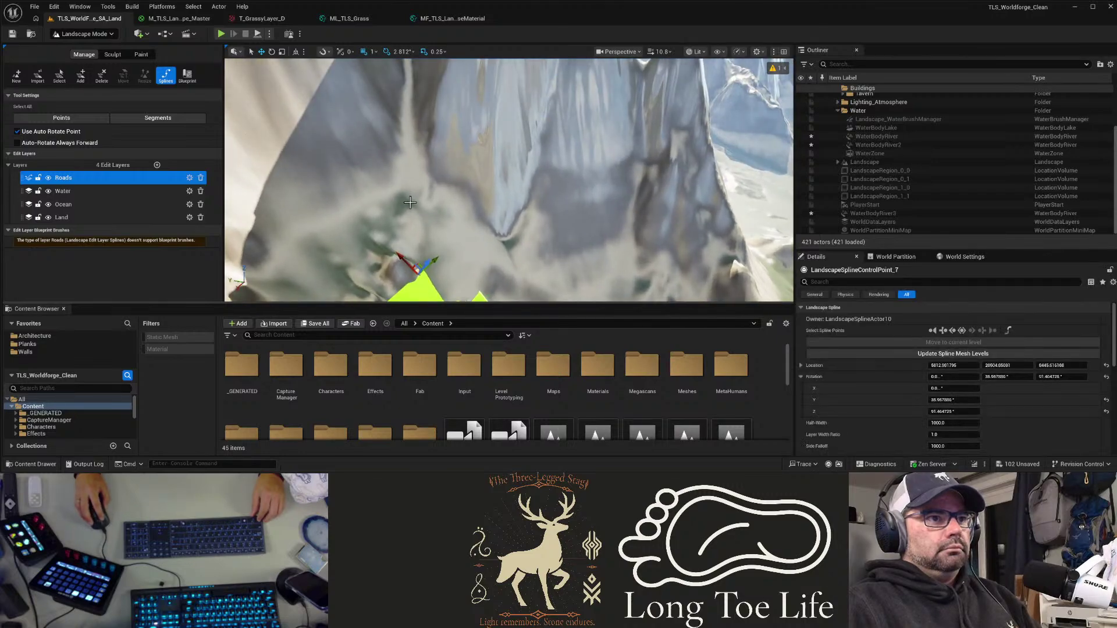
ctrl+click(410, 203)
click(410, 152)
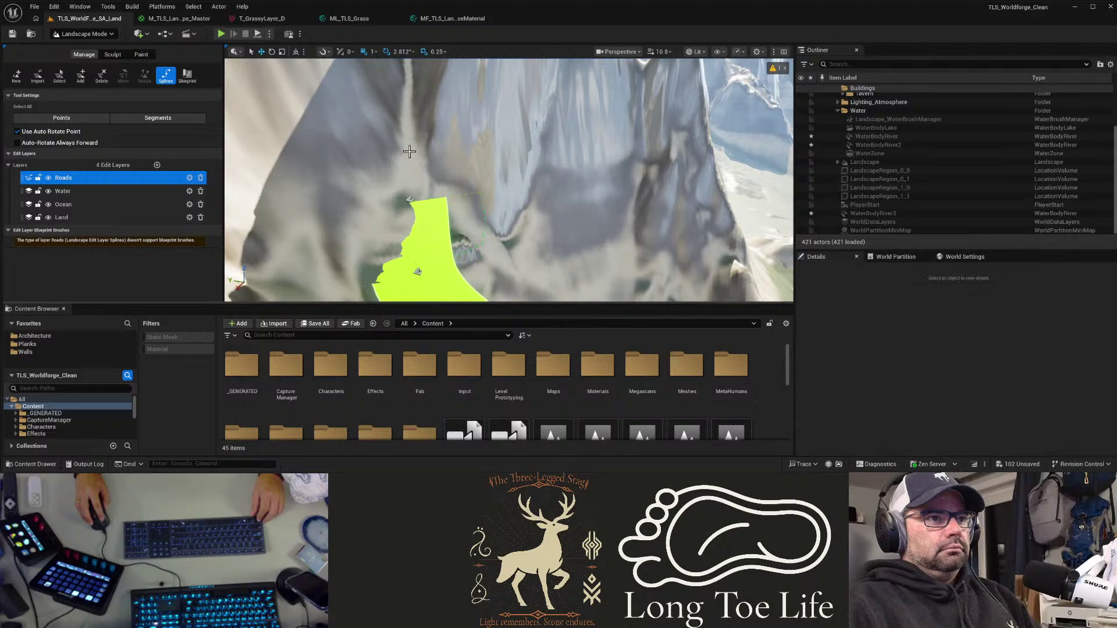
click(409, 199)
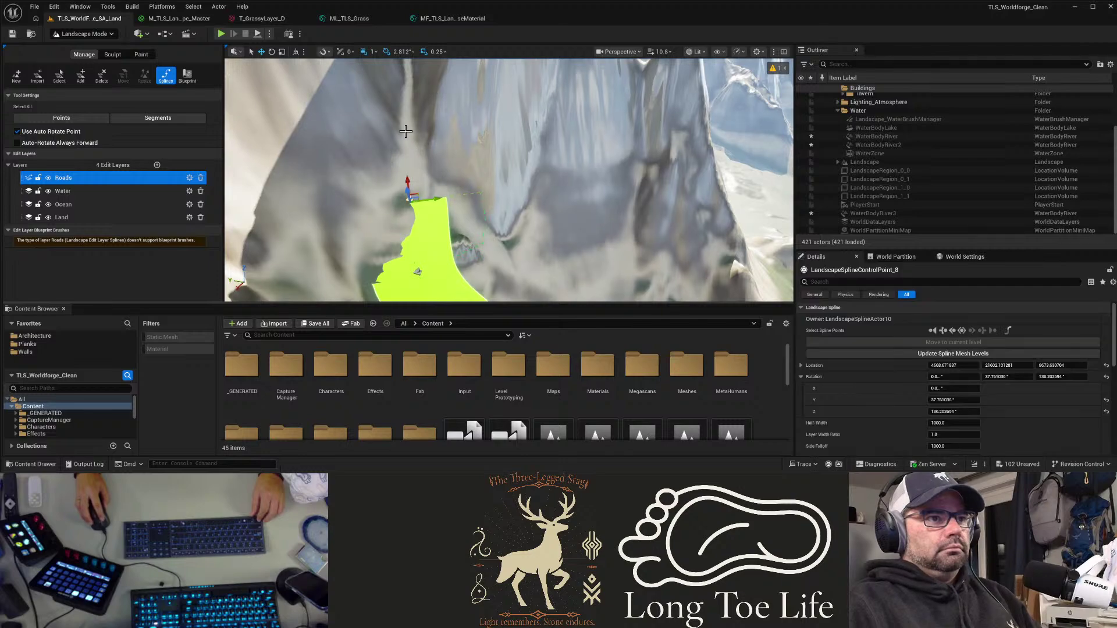
ctrl+click(406, 131)
Step: Carry the mountain road up the narrow gully between the peaks with three more control points
right_drag(439, 172, 439, 123)
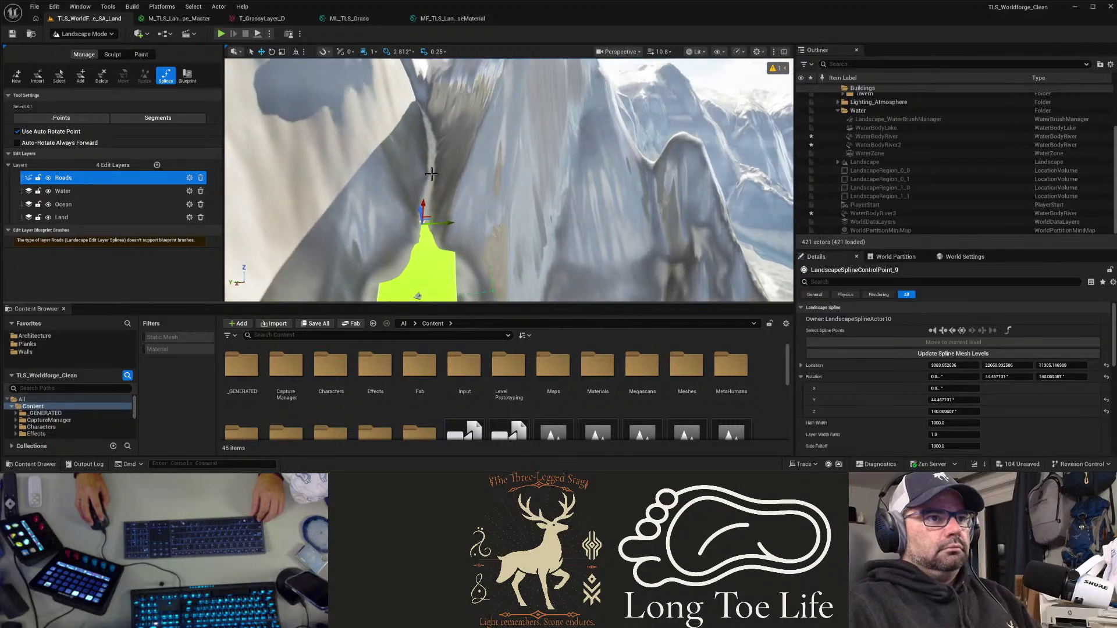
ctrl+click(431, 174)
scroll(451, 152, up, 2)
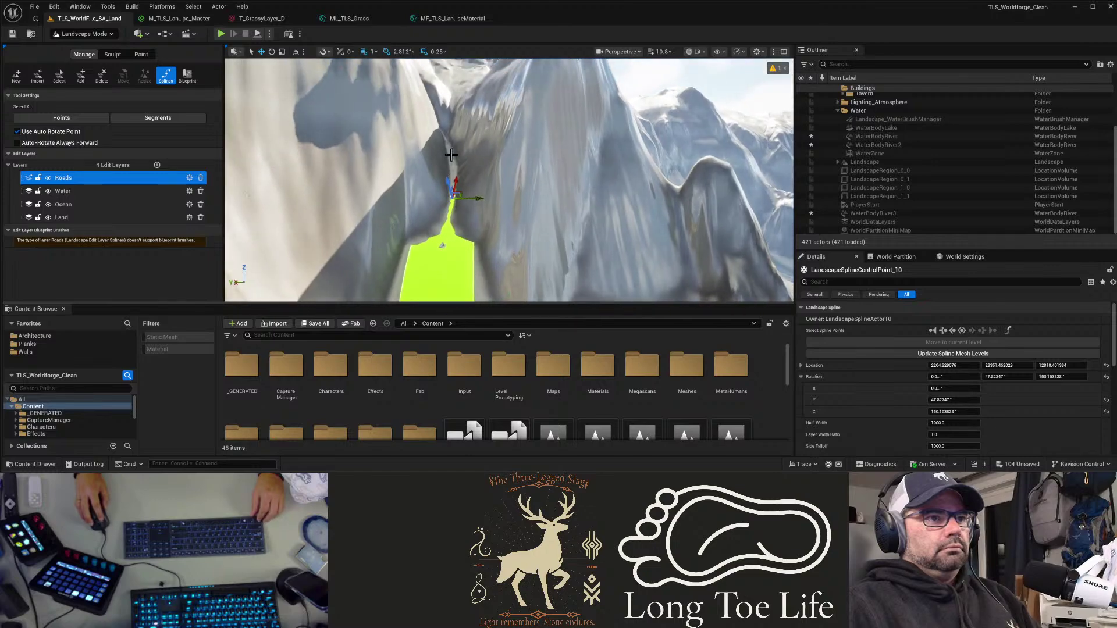
ctrl+click(451, 155)
mouse_move(501, 194)
right_down()
mouse_move(499, 157)
mouse_move(498, 187)
right_up()
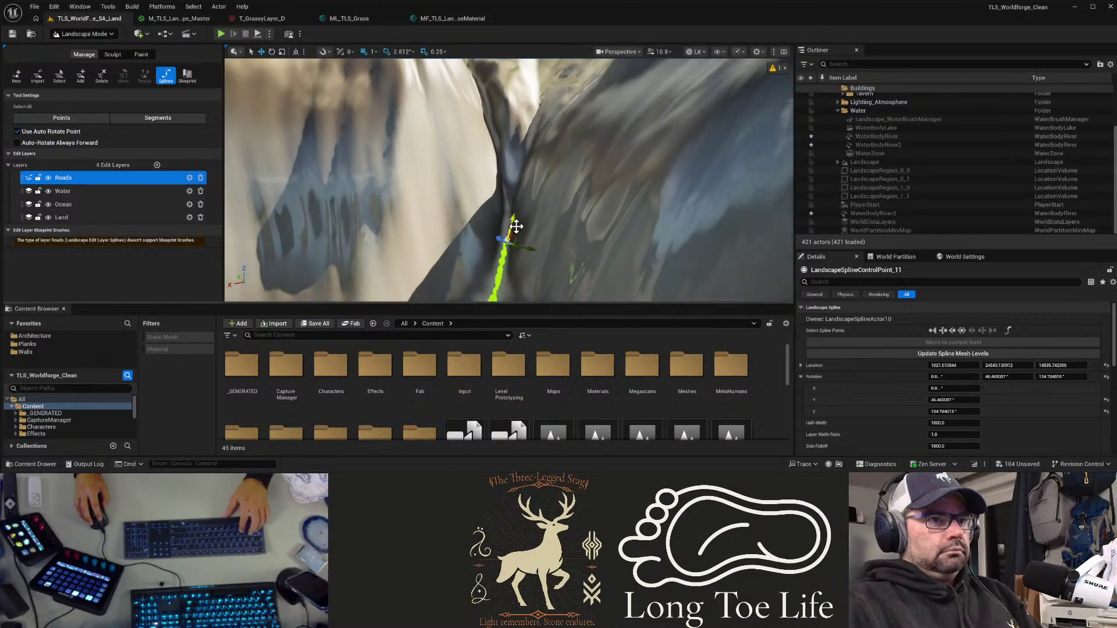
ctrl+click(503, 184)
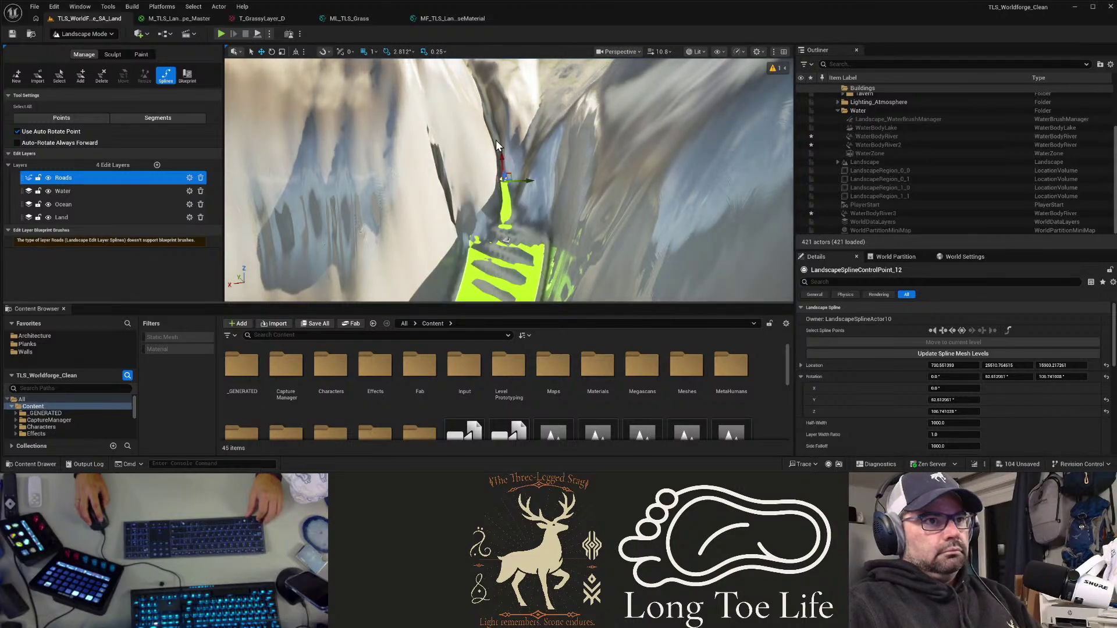
click(494, 125)
ctrl+click(493, 124)
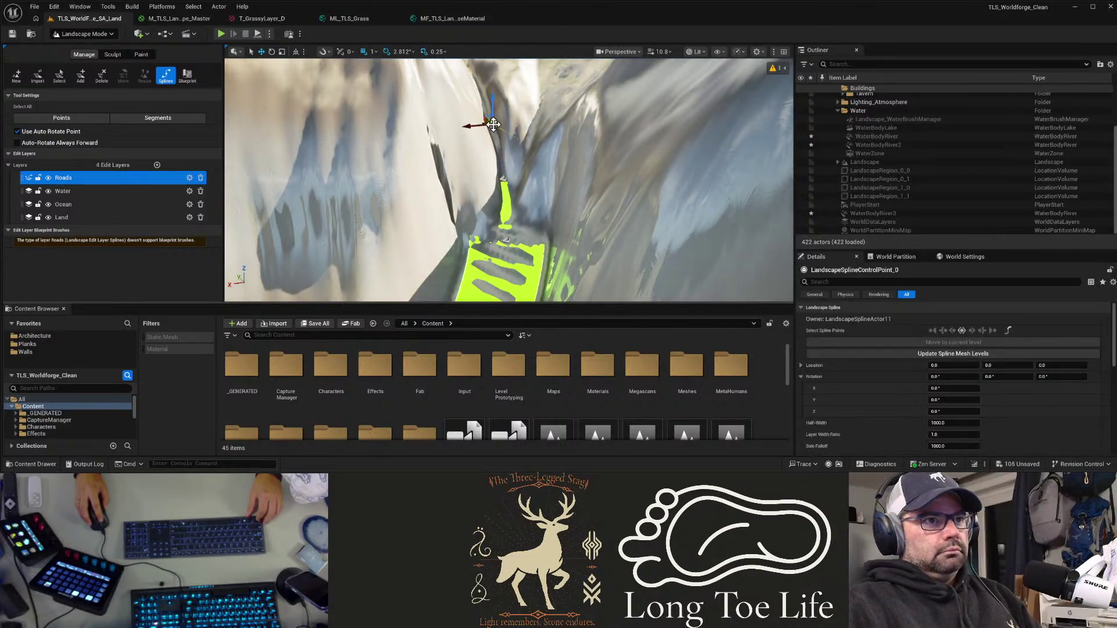
key(ctrl+z)
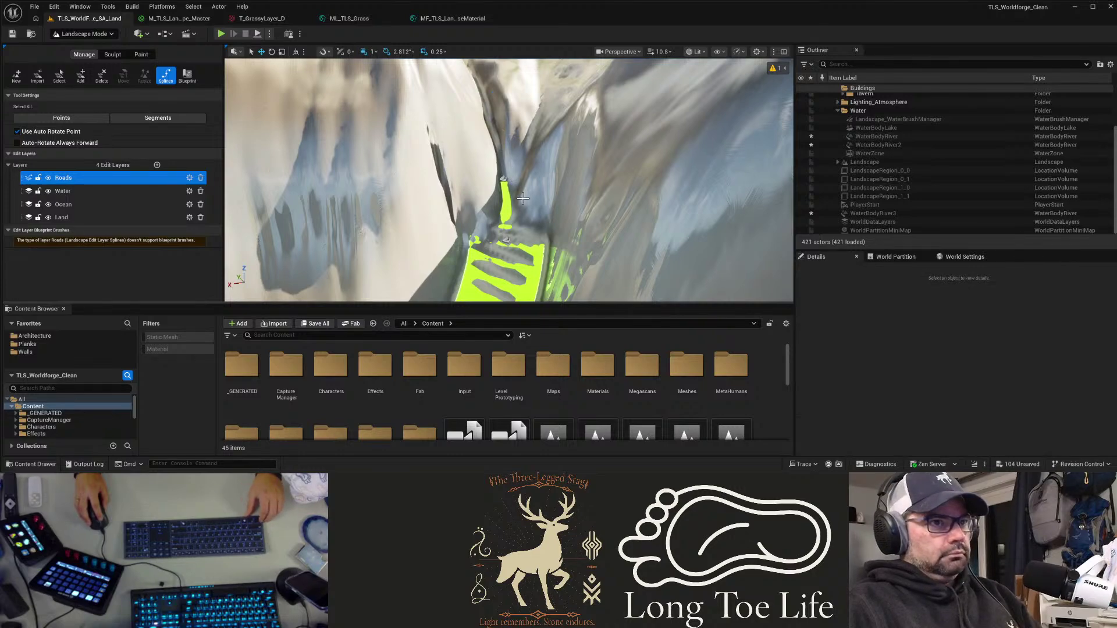
Step: Extend the road from its last gully control point with one more point higher in the cleft
click(505, 177)
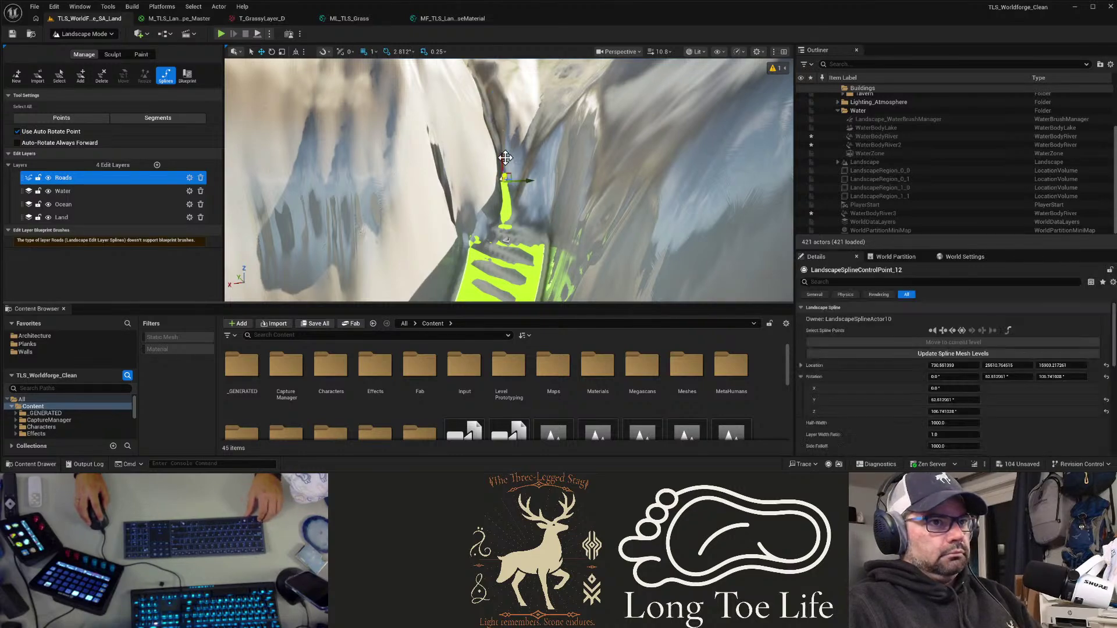
ctrl+click(493, 128)
right_drag(493, 128, 582, 215)
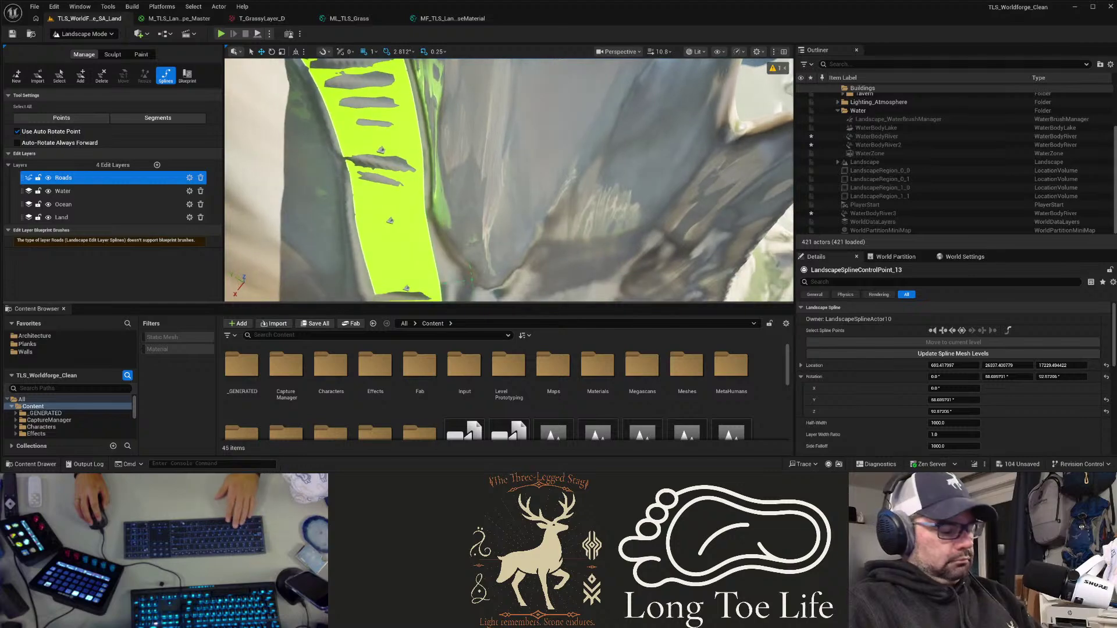
Step: Select all connected control points of the mountain road and set half-width to 75 and side falloff to 100
key(s)
mouse_move(469, 170)
right_down()
mouse_move(559, 175)
mouse_move(470, 169)
right_up()
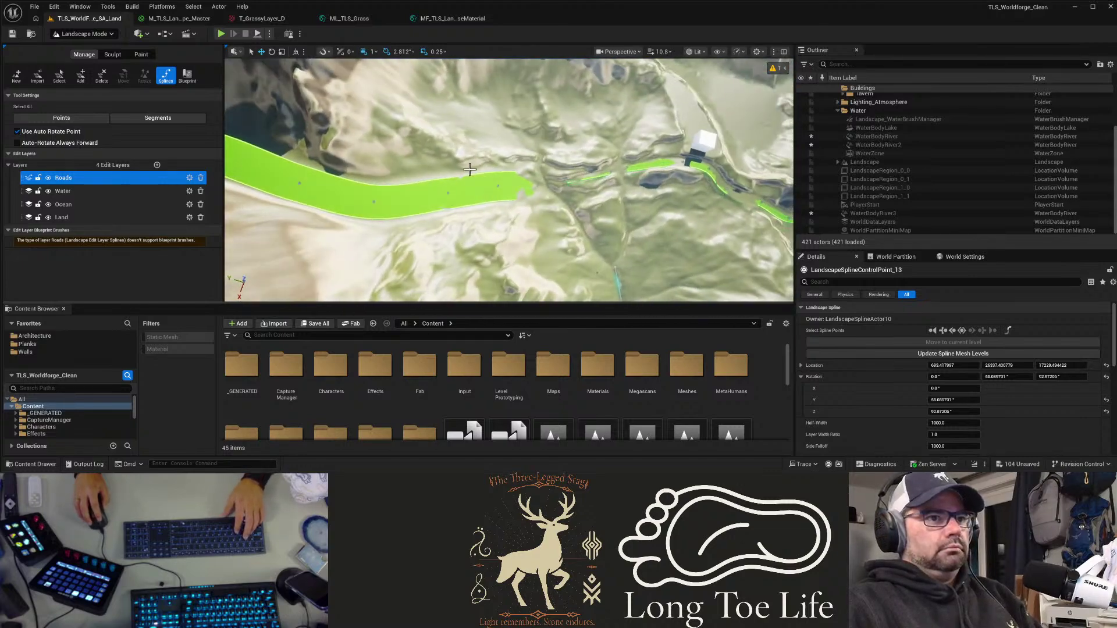
click(447, 191)
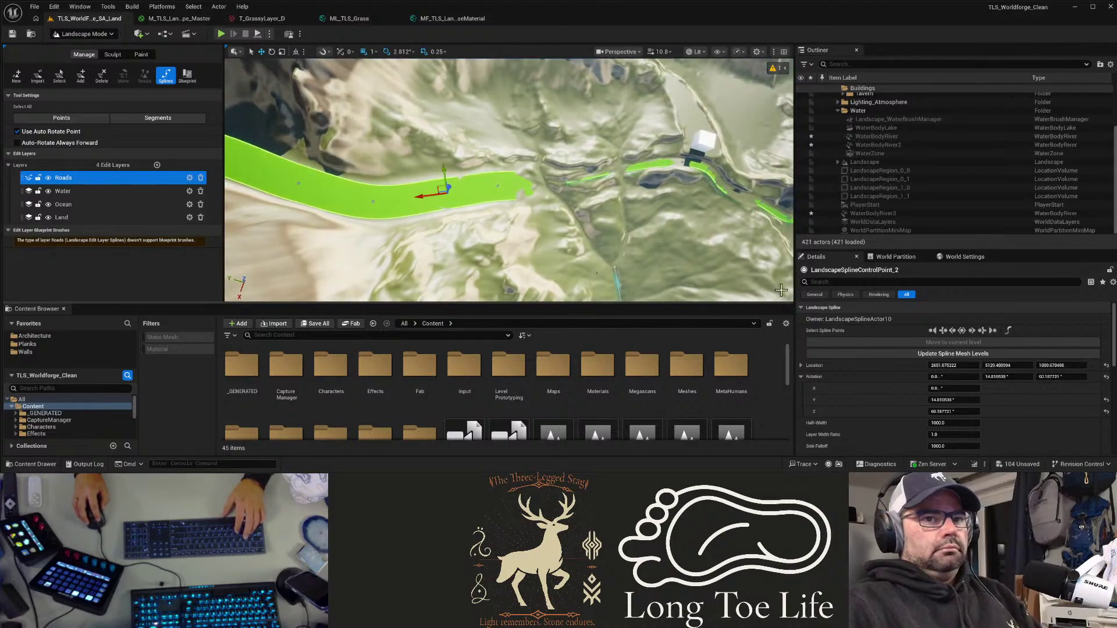
click(961, 330)
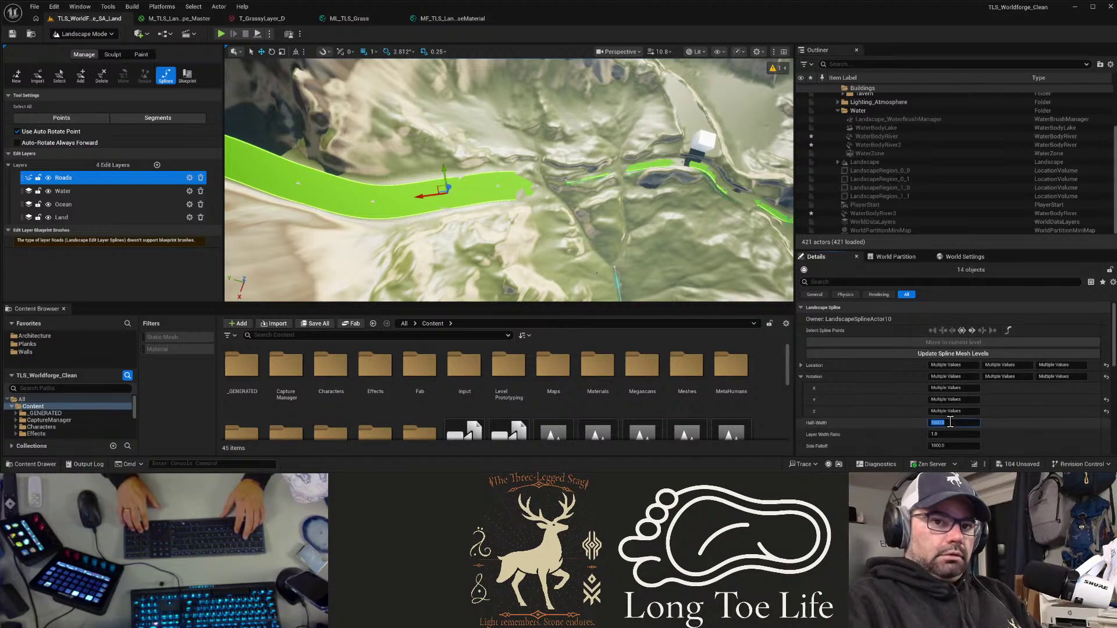
text(75)
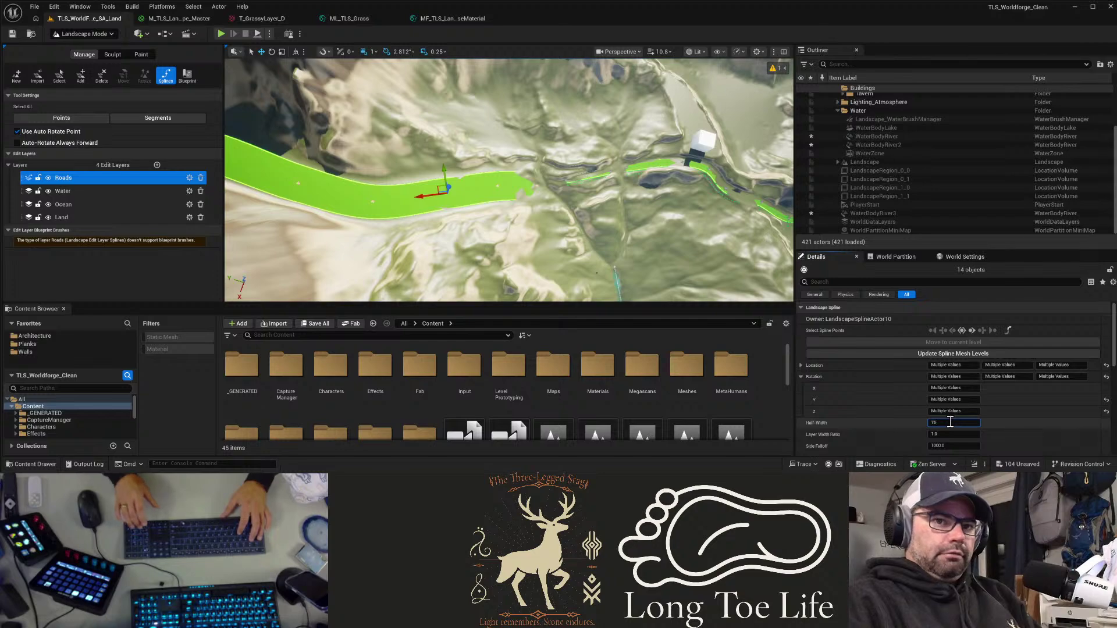
key(Tab)
key(Tab)
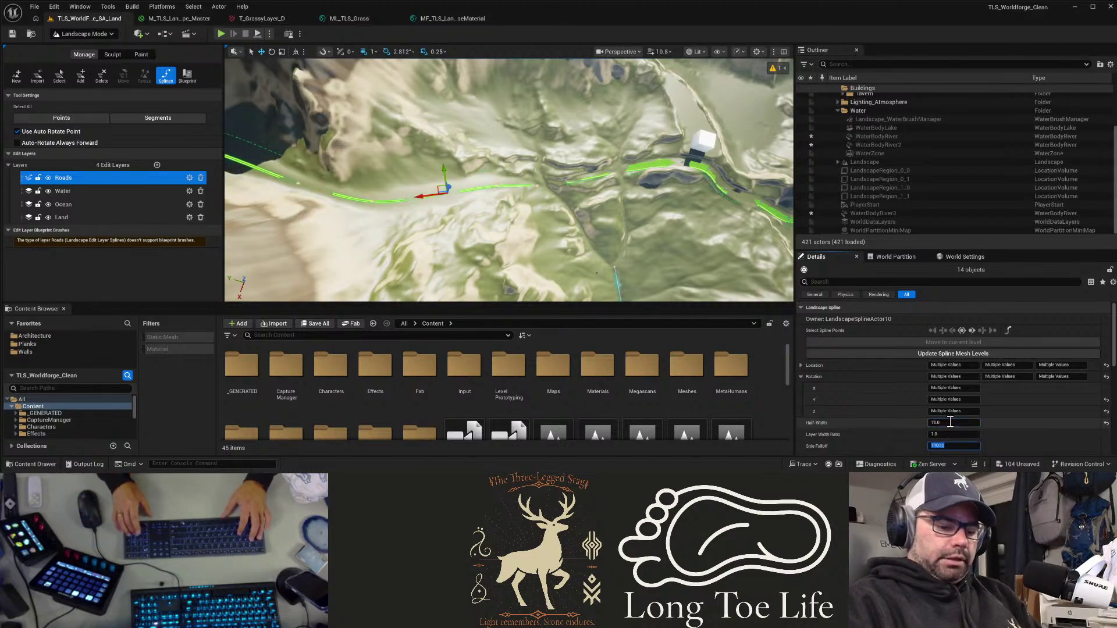
text(100)
key(Return)
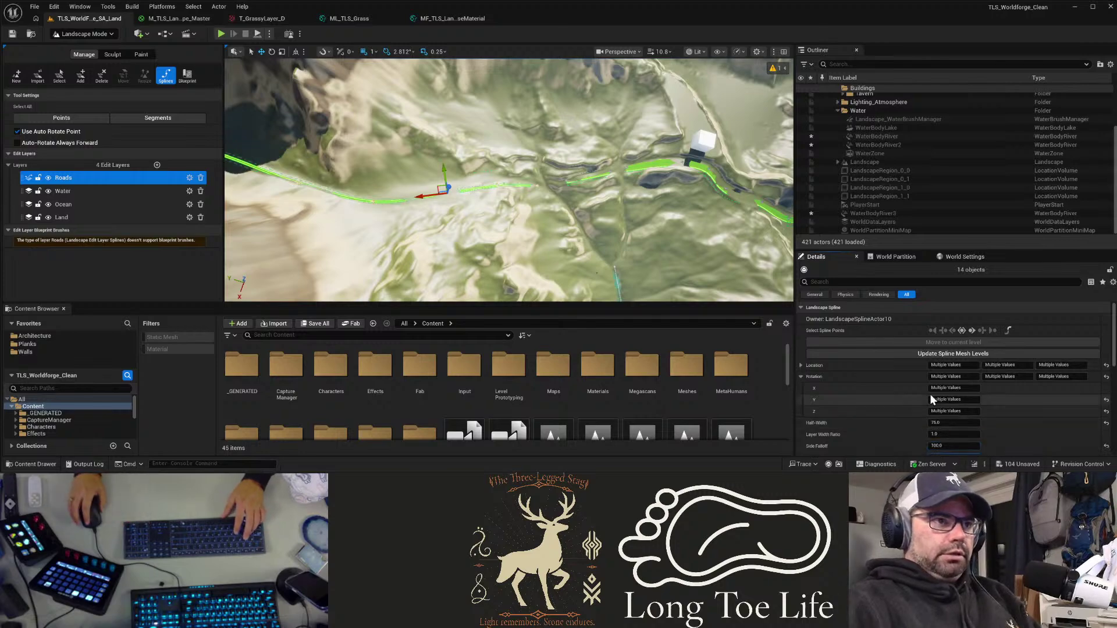
Step: Inspect the narrowed mountain road up the rock face and through the gully to its upper end
key(w)
mouse_move(443, 164)
right_down()
mouse_move(436, 178)
mouse_move(349, 185)
mouse_move(347, 121)
mouse_move(359, 180)
mouse_move(354, 161)
mouse_move(322, 176)
mouse_move(442, 165)
right_up()
key(w)
key(w)
key(w)
key(s)
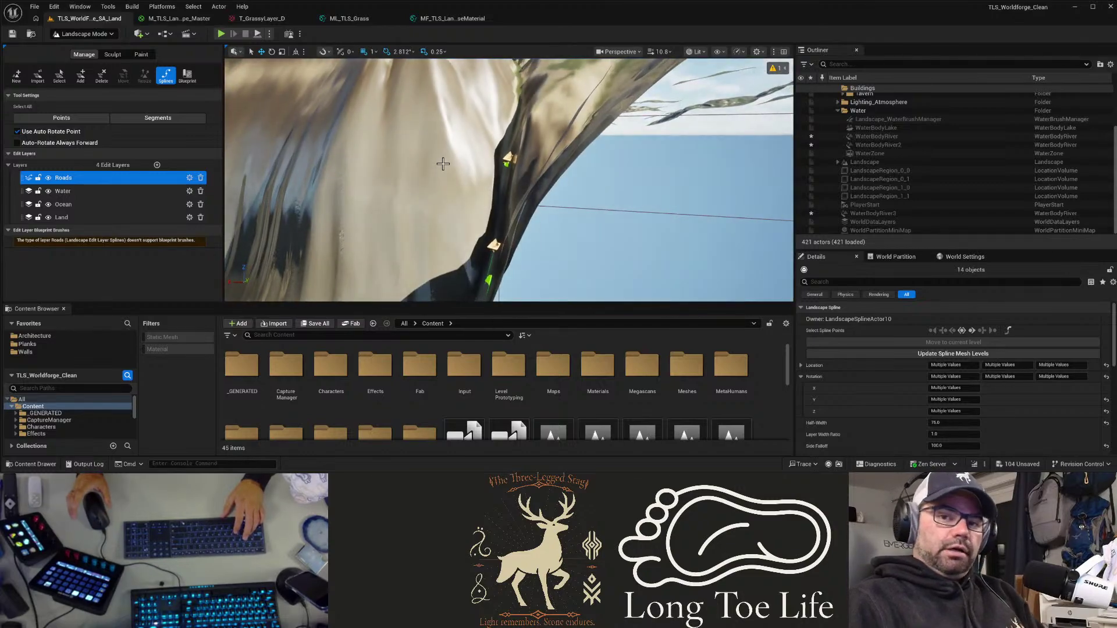
key(s)
mouse_move(442, 164)
right_down()
mouse_move(435, 203)
mouse_move(437, 164)
right_up()
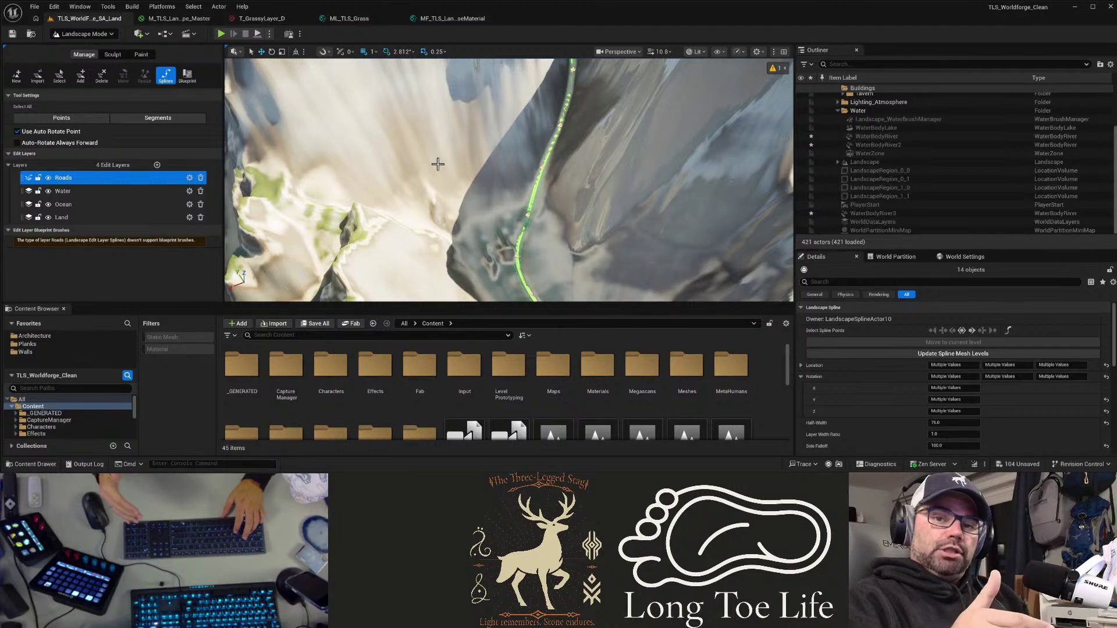
right_drag(438, 164, 588, 190)
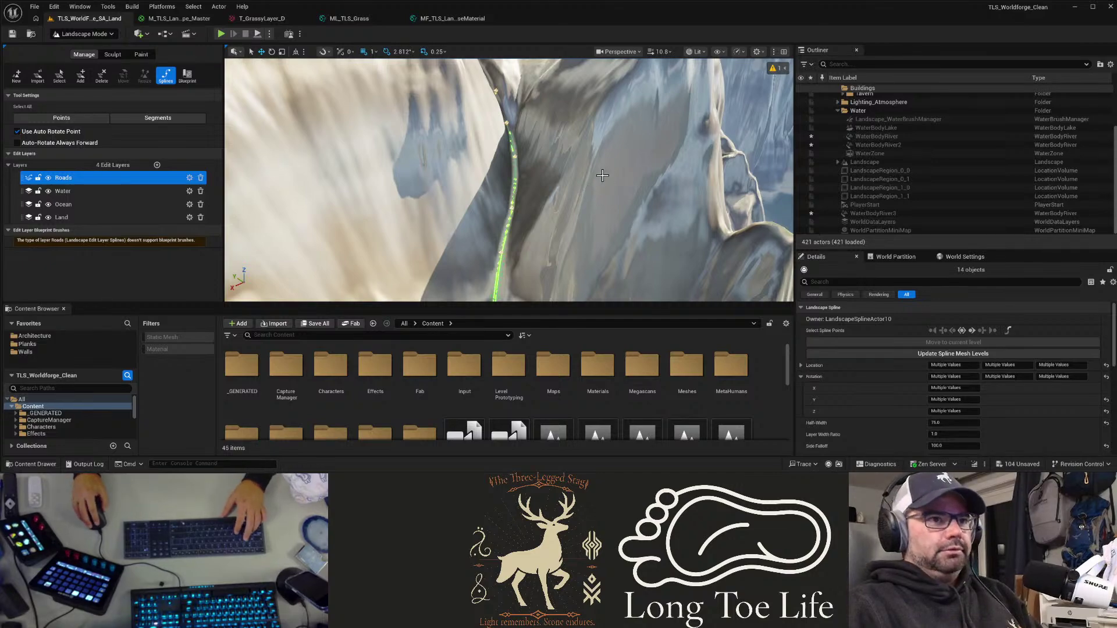
right_drag(588, 191, 571, 104)
key(w)
mouse_move(509, 179)
right_down()
mouse_move(546, 146)
mouse_move(576, 192)
mouse_move(541, 204)
mouse_move(518, 192)
right_up()
right_drag(592, 205, 589, 202)
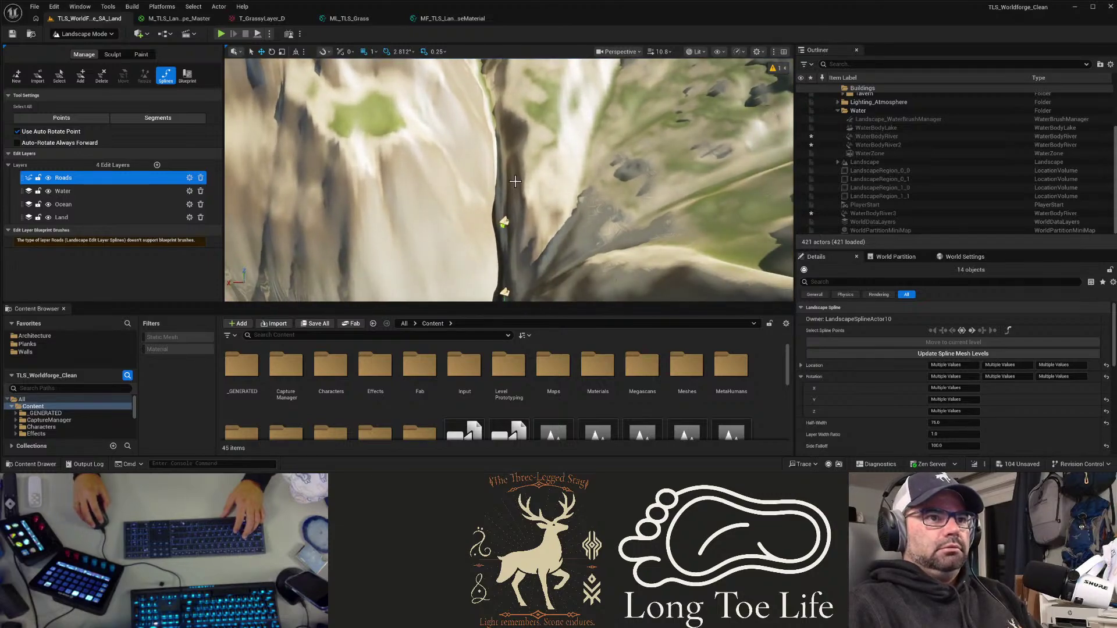
mouse_move(515, 182)
right_down()
mouse_move(526, 187)
mouse_move(516, 190)
right_up()
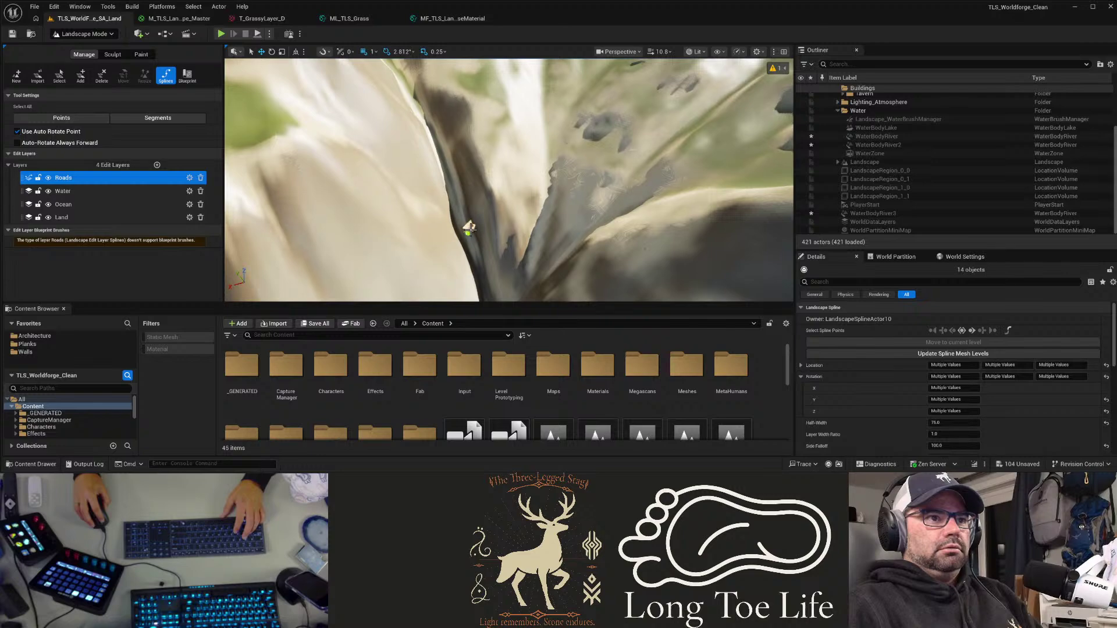
click(470, 226)
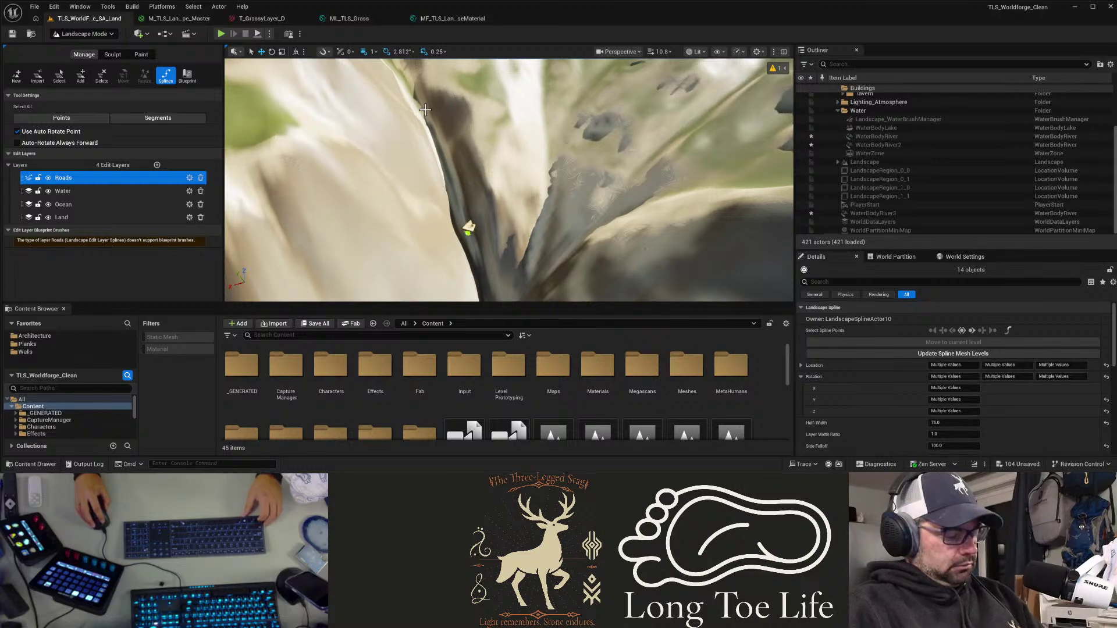
ctrl+click(424, 110)
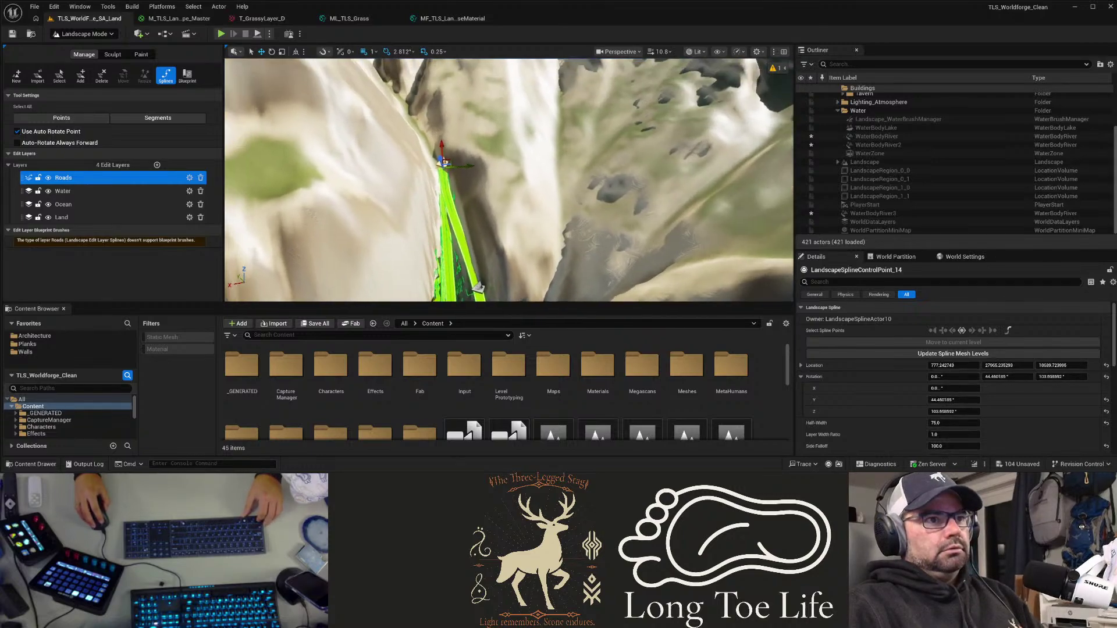
key(ctrl+z)
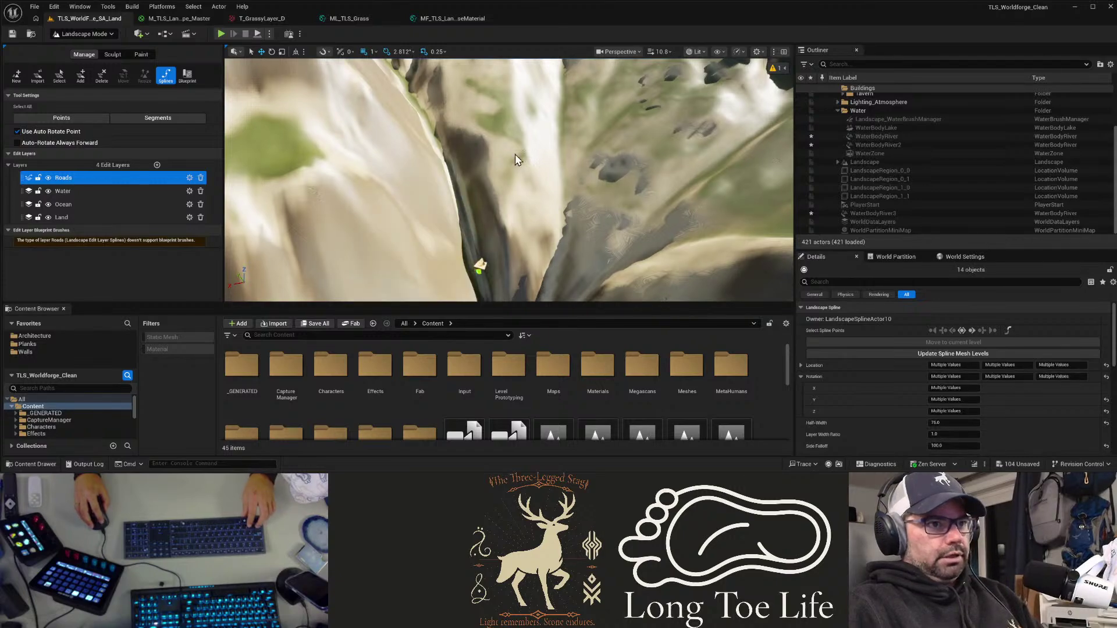
Step: Extend the mountain road from its last gully control point with three points climbing up and out of the cleft
click(479, 264)
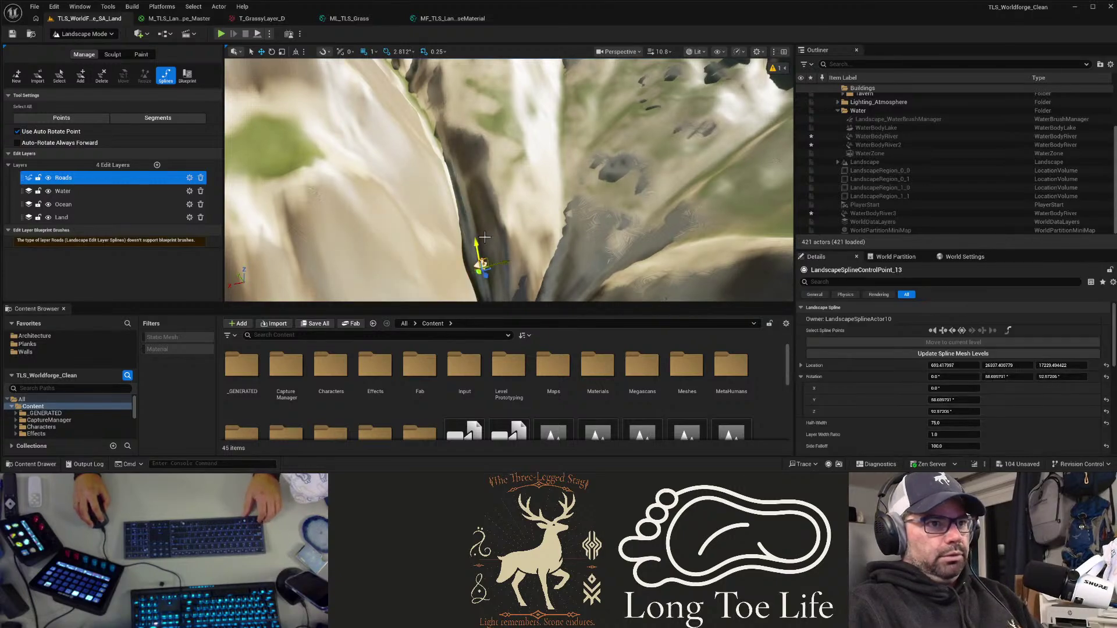
ctrl+click(429, 118)
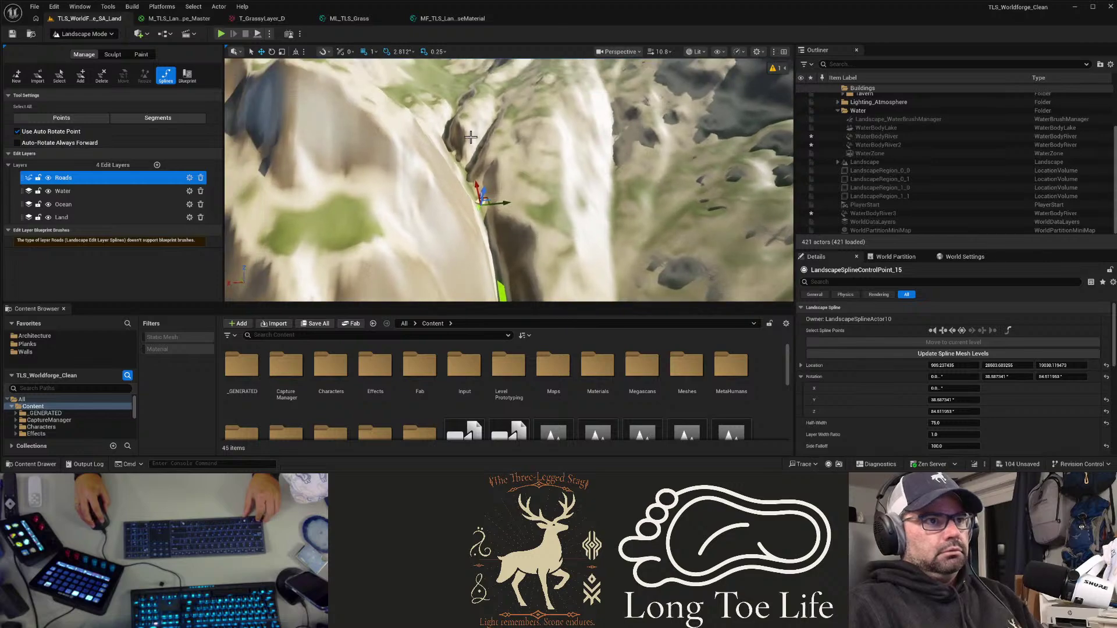
ctrl+click(448, 143)
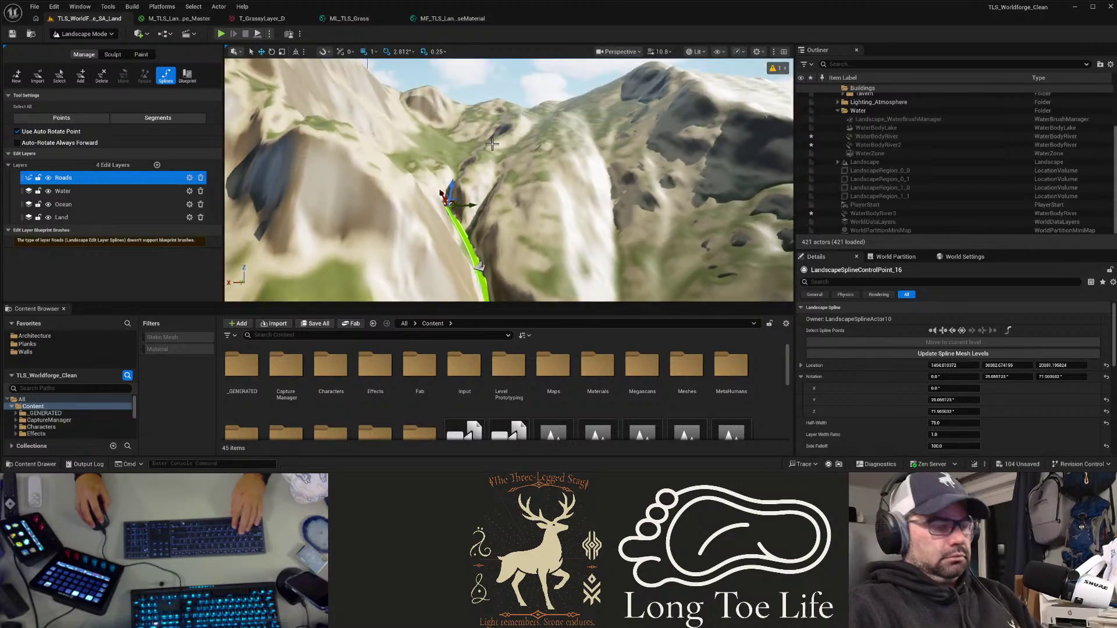
right_drag(516, 150, 523, 224)
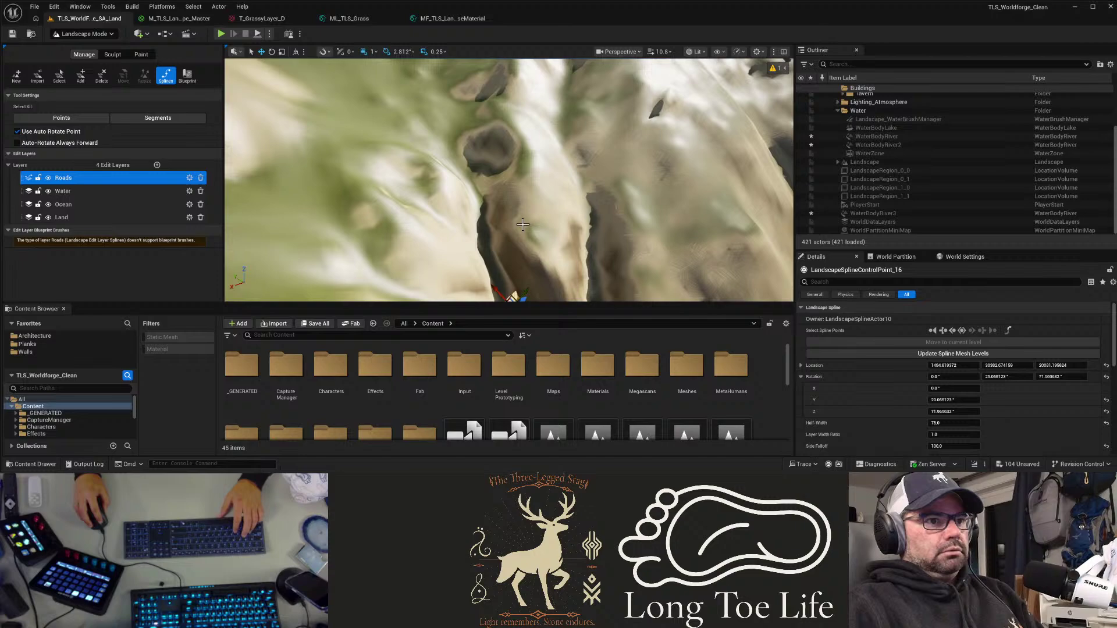
ctrl+click(430, 92)
right_drag(499, 139, 498, 75)
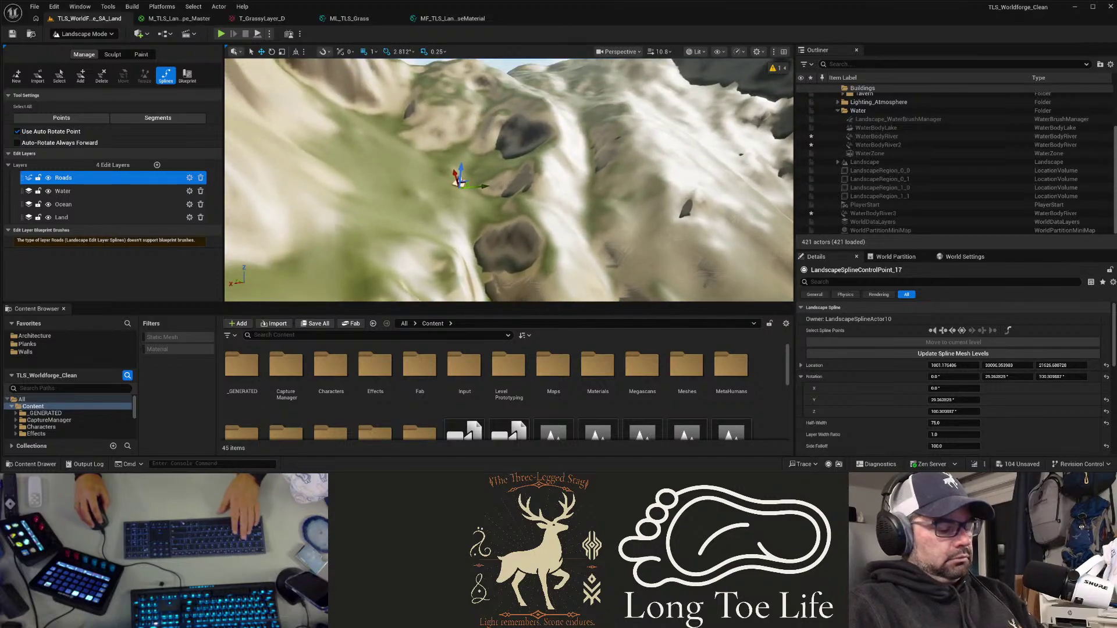
Step: Continue the mountain road with four more control points across the grassy slope above the gully
right_drag(438, 105, 518, 154)
ctrl+click(437, 157)
ctrl+click(441, 122)
right_drag(449, 151, 472, 203)
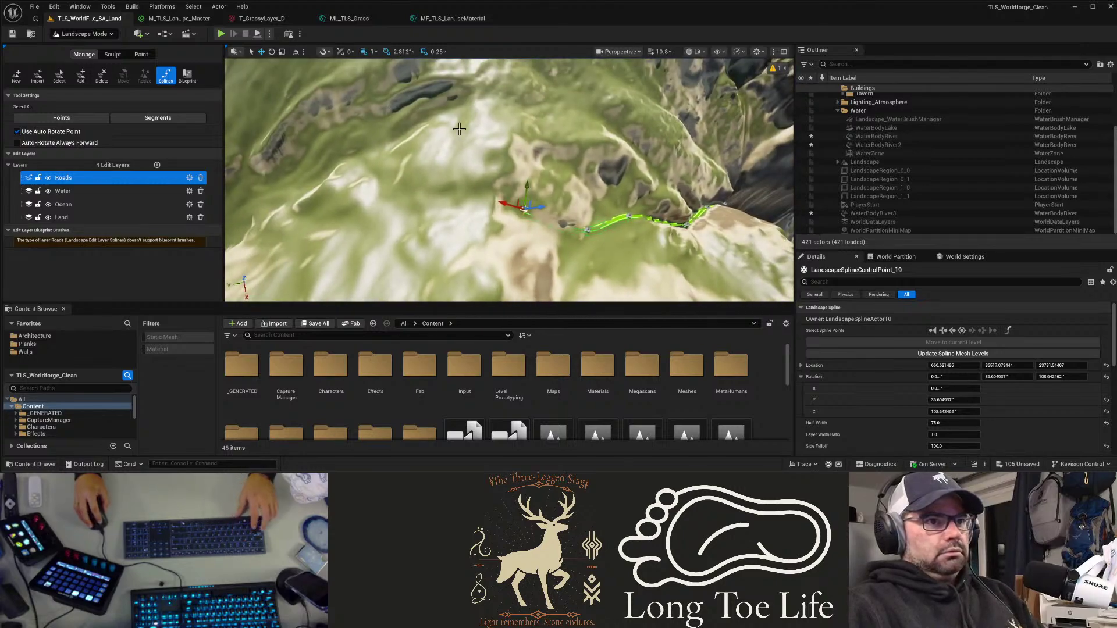
ctrl+click(472, 207)
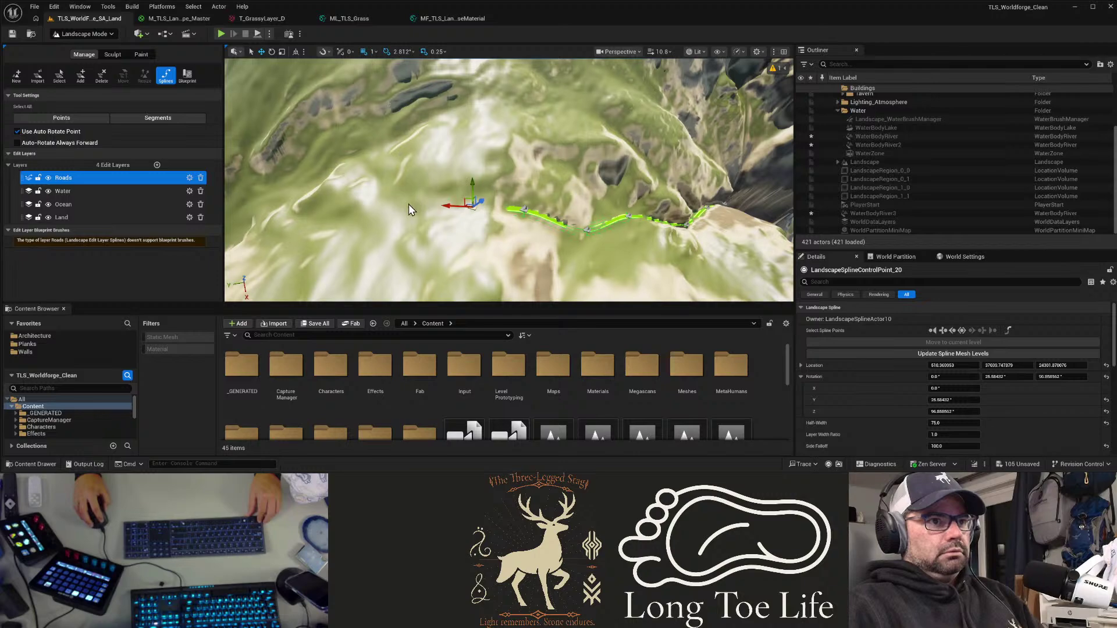
click(408, 203)
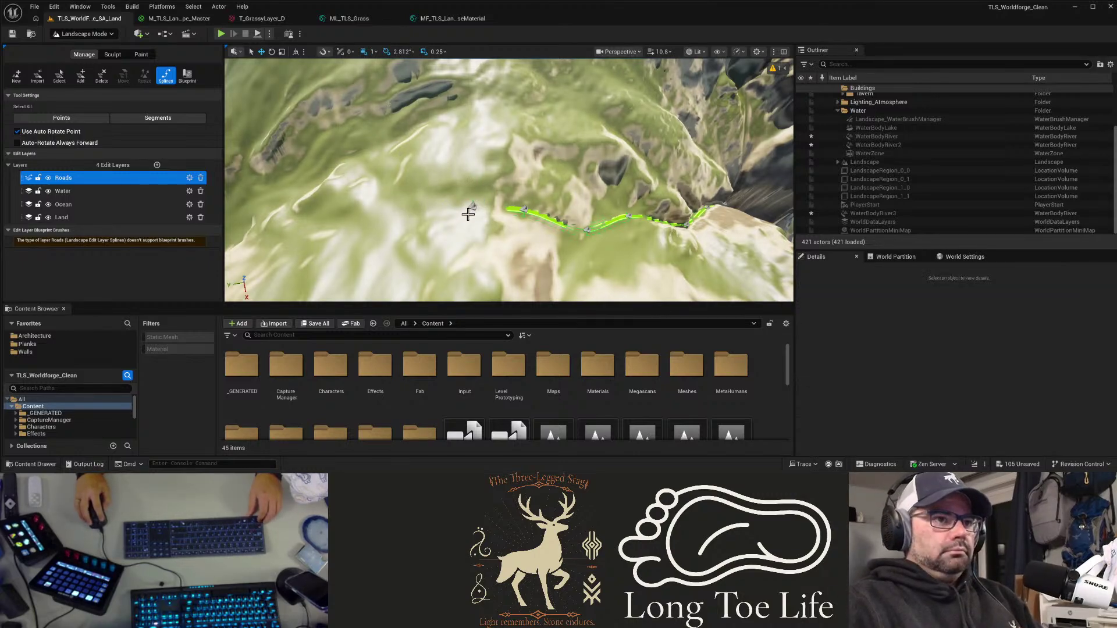
ctrl+click(471, 208)
ctrl+click(388, 205)
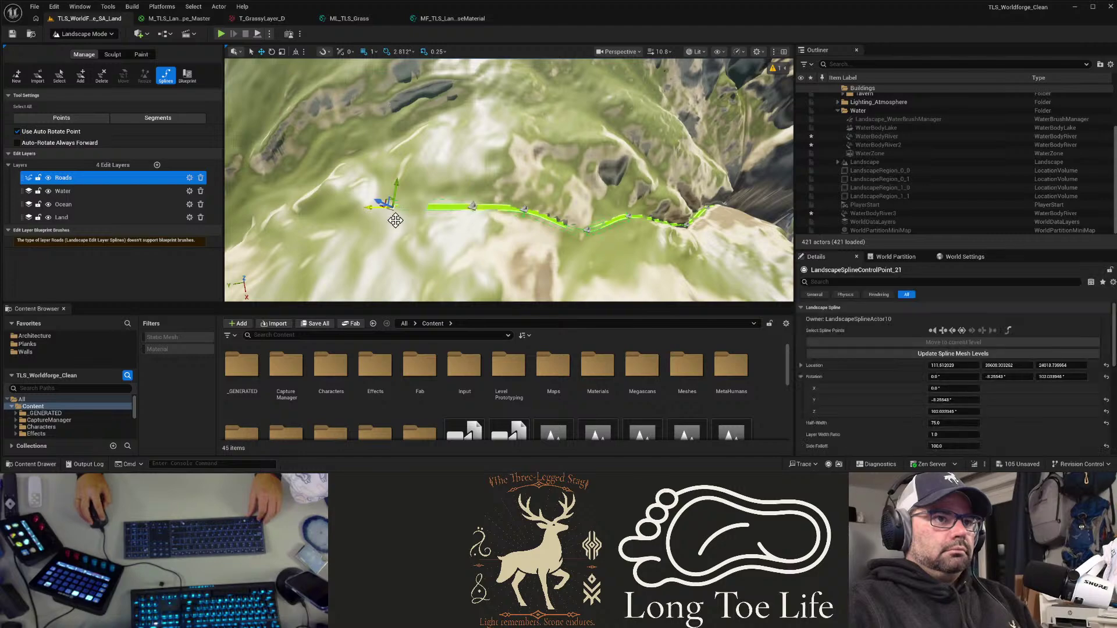
Step: Survey the terrain around the mountain road's upper end, the white placeholder building and the valley beneath the cliffs
right_drag(441, 257, 431, 116)
right_drag(377, 212, 383, 236)
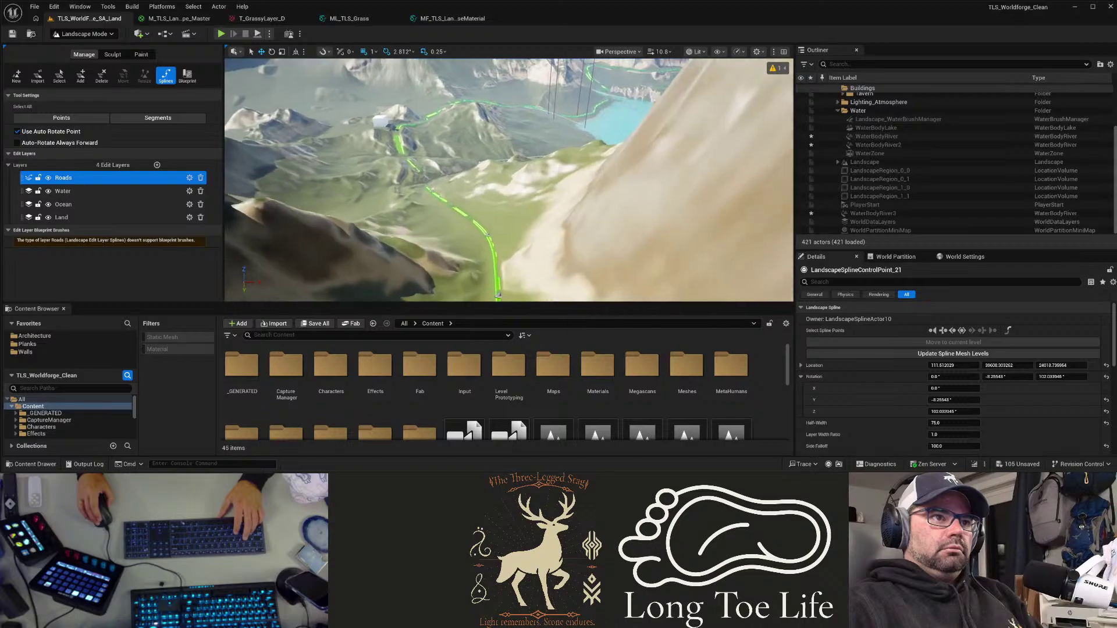
right_drag(384, 235, 387, 238)
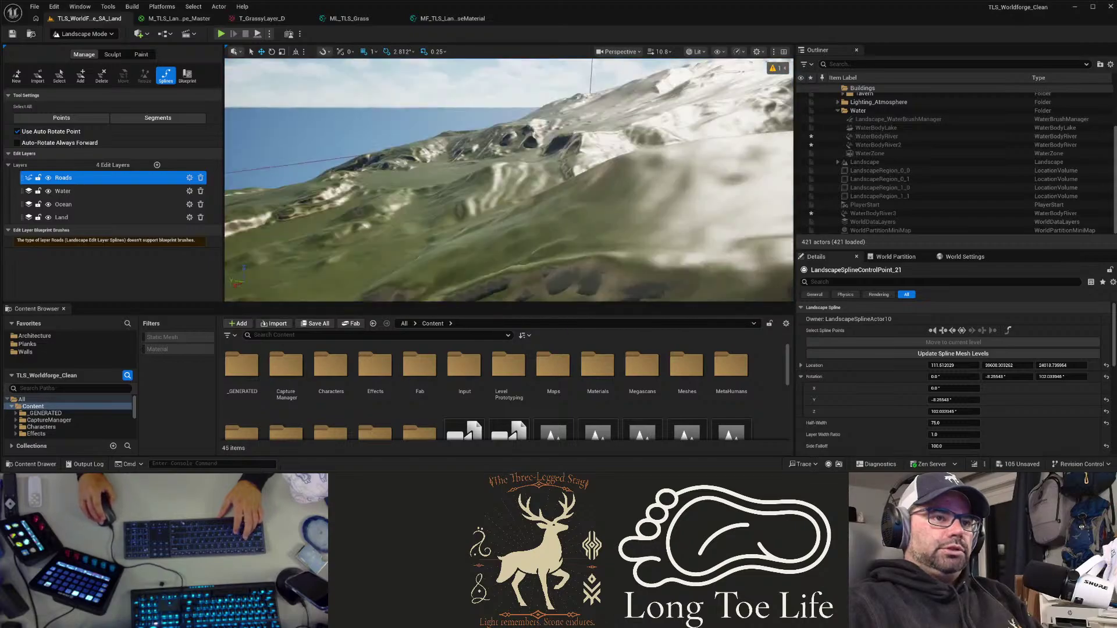
right_drag(508, 180, 640, 216)
right_drag(389, 241, 392, 245)
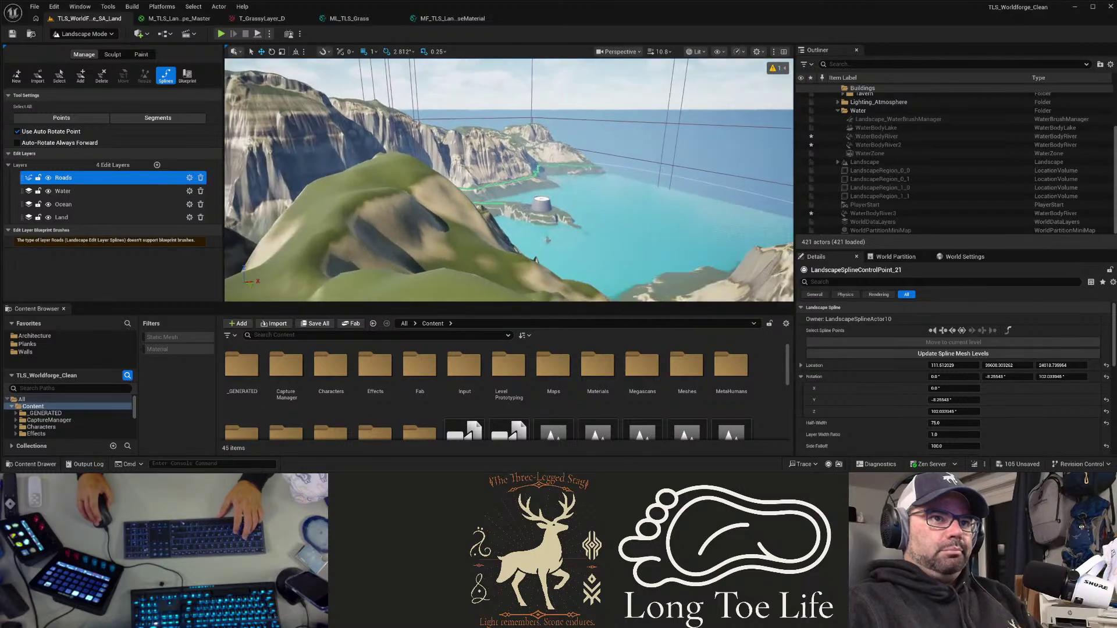
right_drag(508, 179, 334, 187)
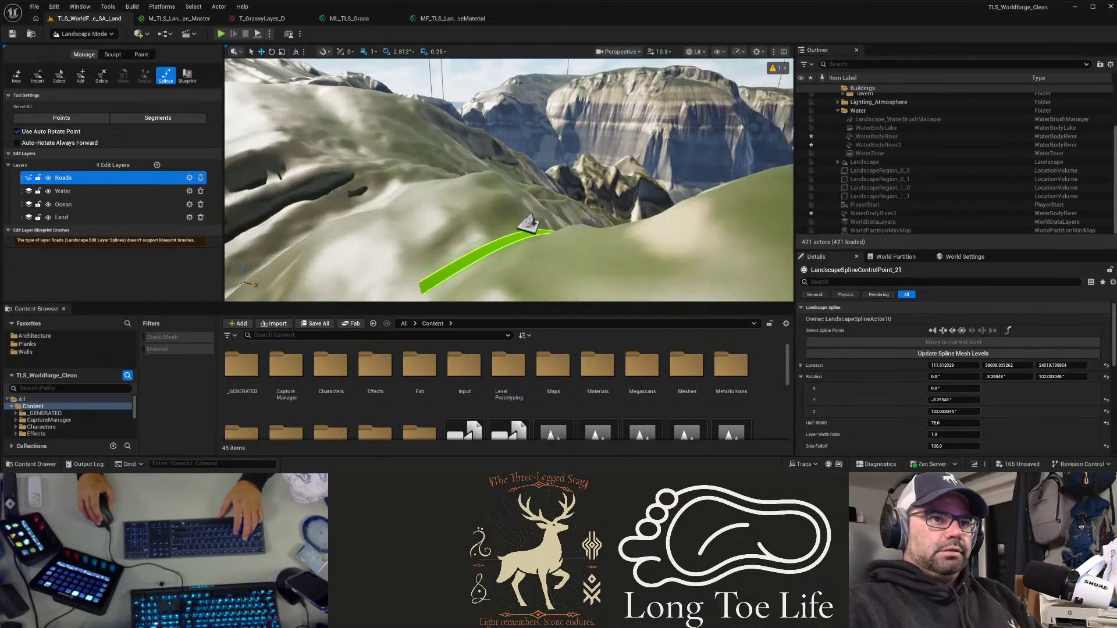
right_drag(508, 180, 683, 221)
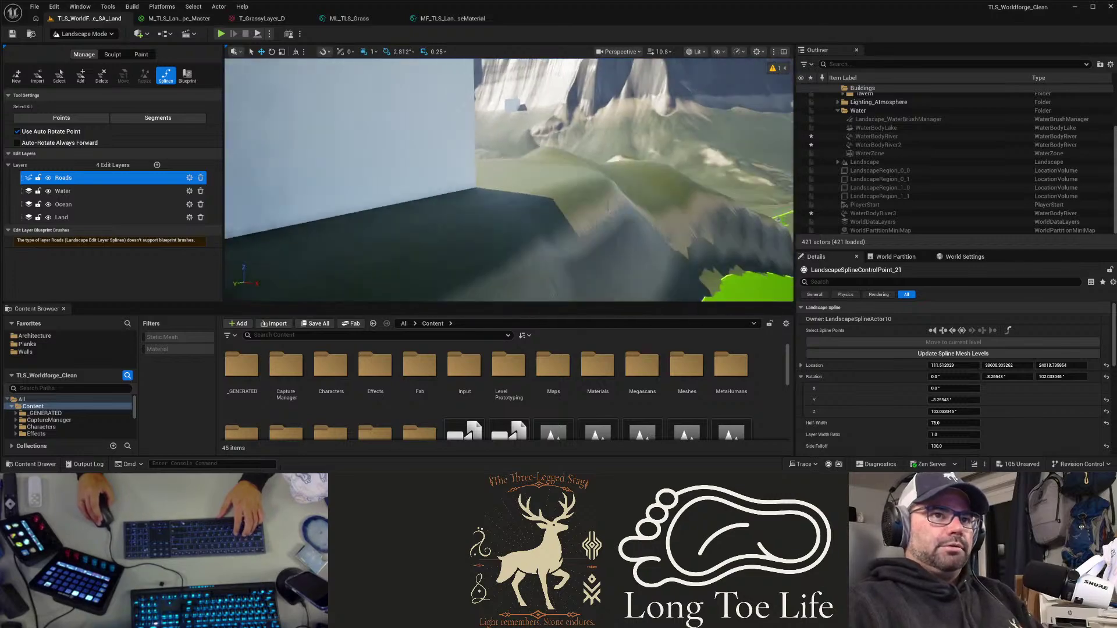
right_drag(509, 179, 442, 169)
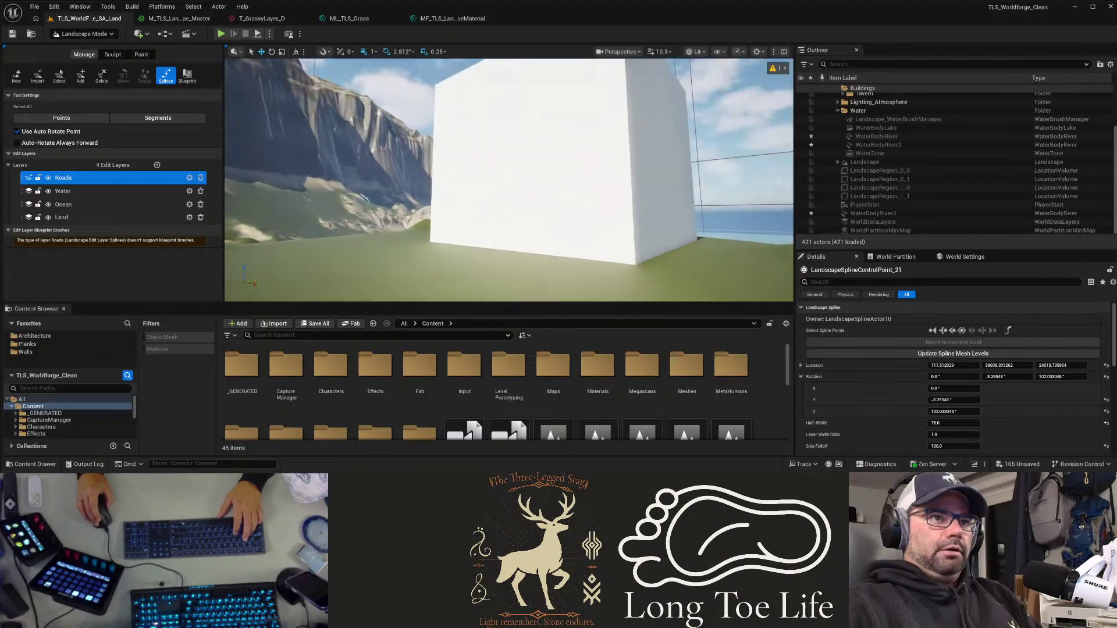
right_drag(509, 180, 334, 180)
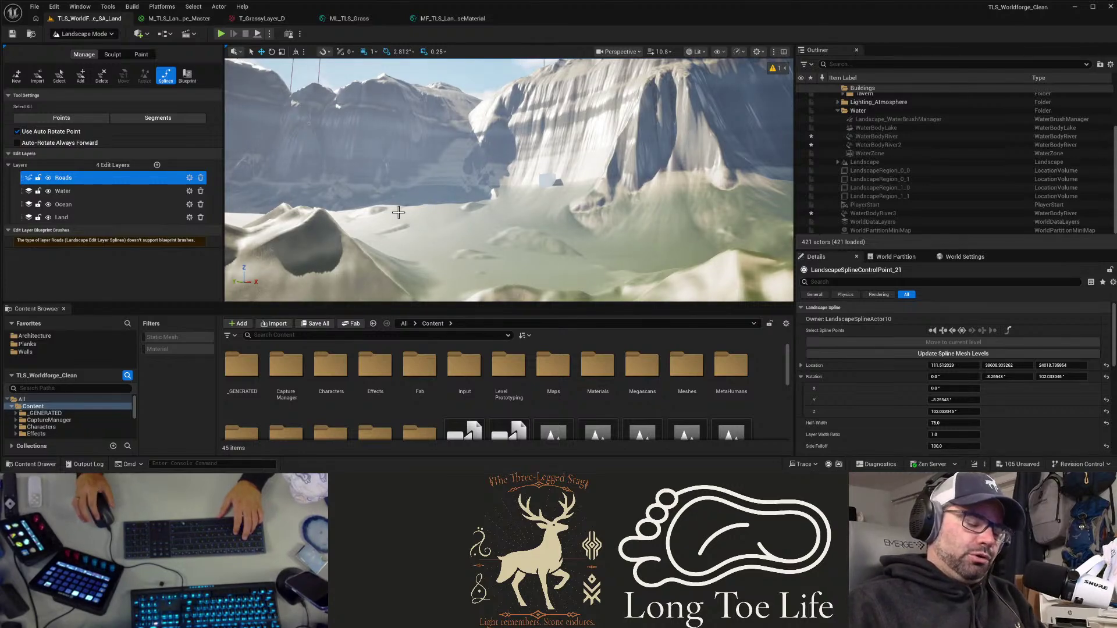
right_drag(509, 180, 409, 215)
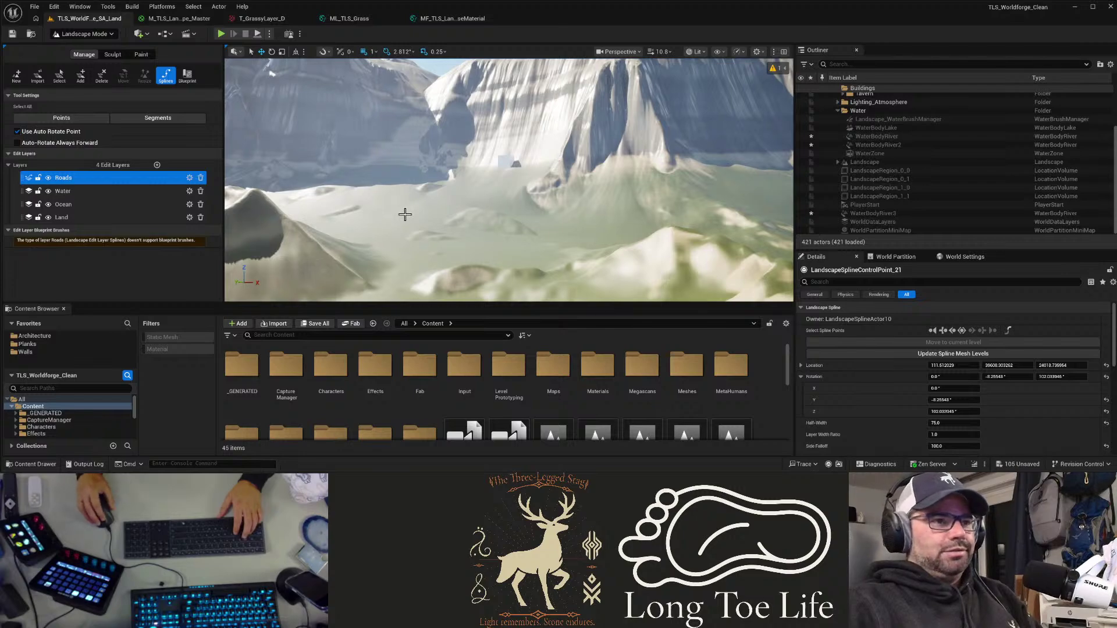
right_drag(405, 214, 439, 216)
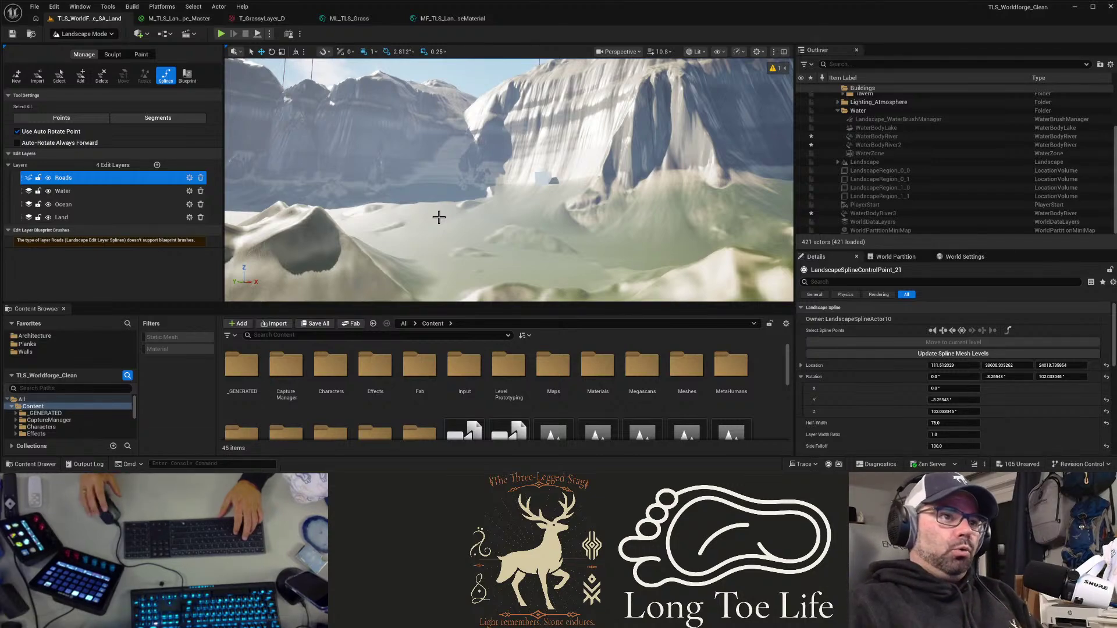
Step: Examine the pale basin below the cliffs and the existing road splines running past the white building towards the coast
right_drag(470, 216, 349, 250)
right_drag(499, 195, 498, 194)
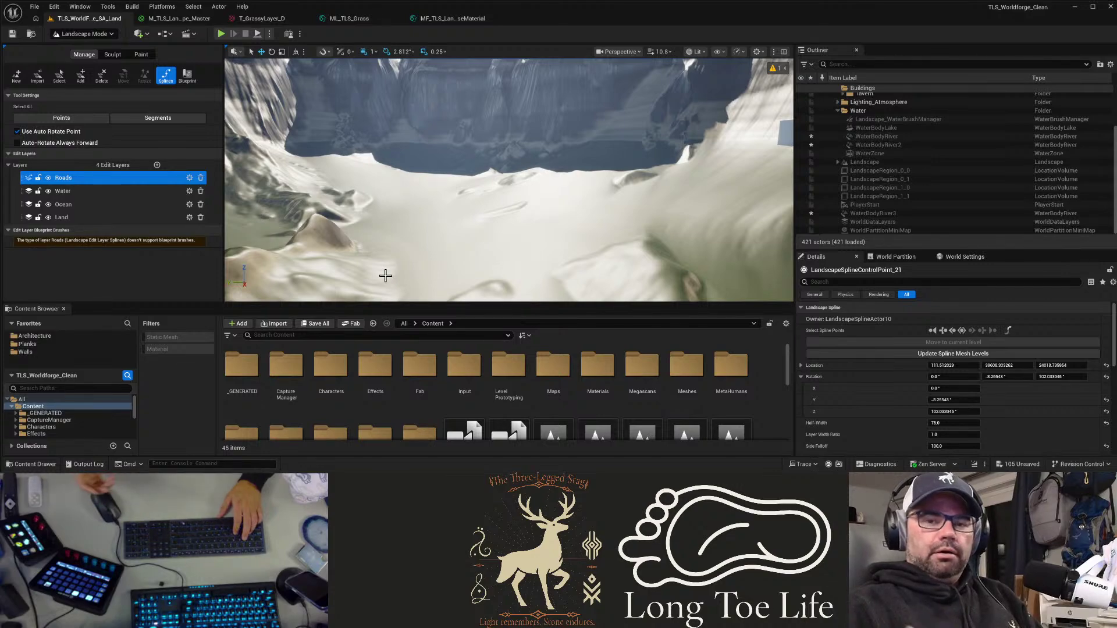
right_drag(419, 277, 418, 278)
right_drag(475, 212, 474, 212)
right_drag(443, 162, 443, 163)
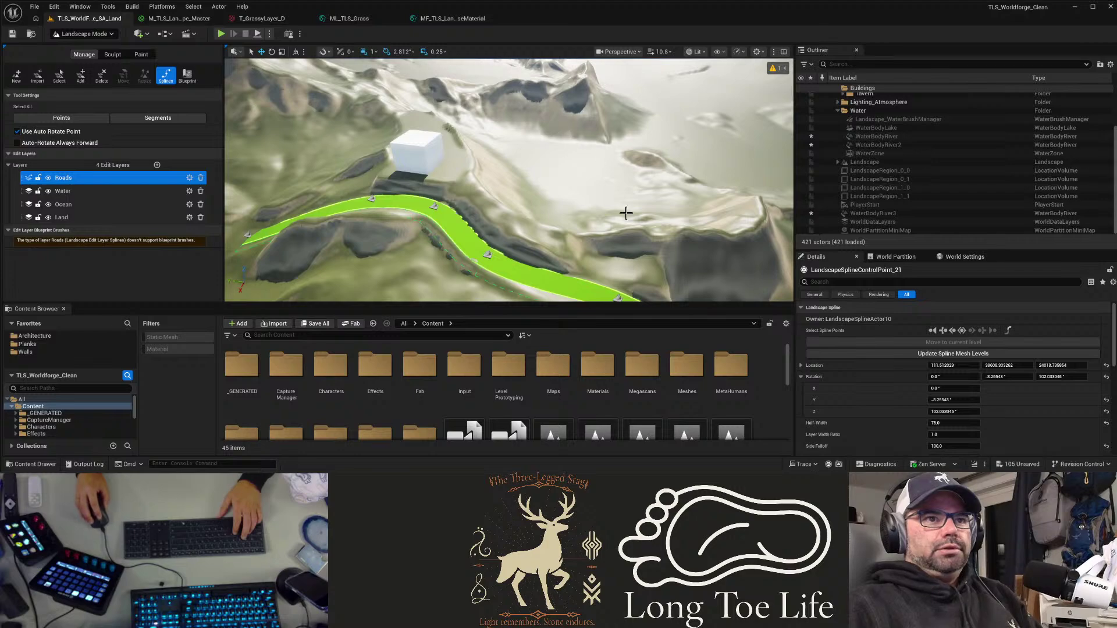
right_drag(512, 133, 511, 133)
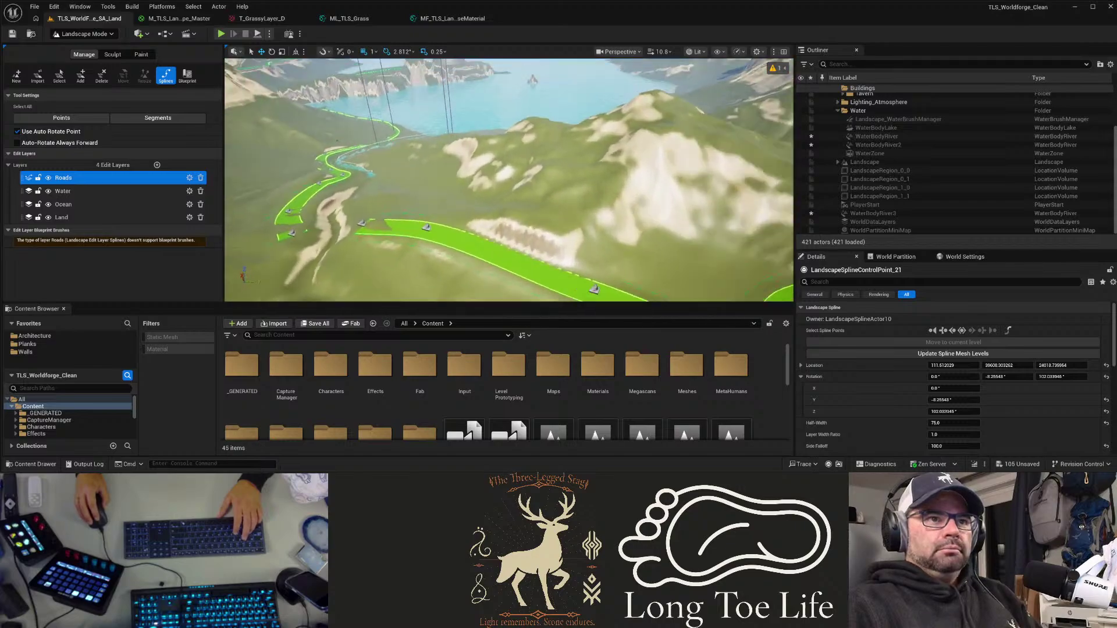
key(w)
right_drag(509, 180, 780, 233)
key(w)
mouse_move(448, 189)
right_down()
mouse_move(425, 204)
mouse_move(469, 182)
right_up()
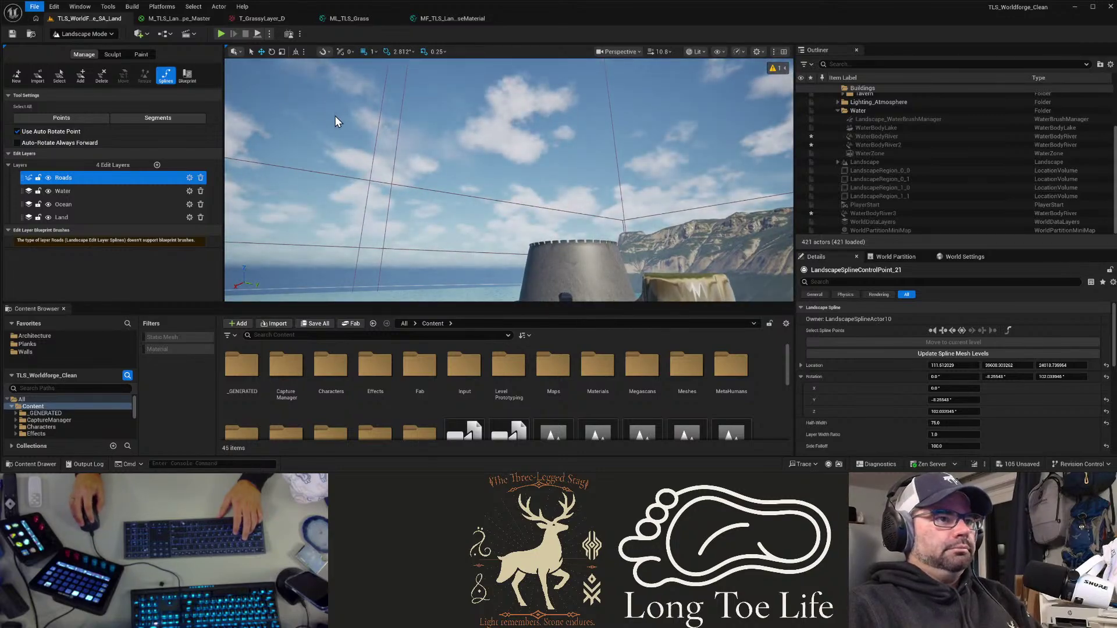
Step: Start a play-test of the level and run the character across the pale and grassy slopes towards the mountains
right_drag(323, 123, 290, 166)
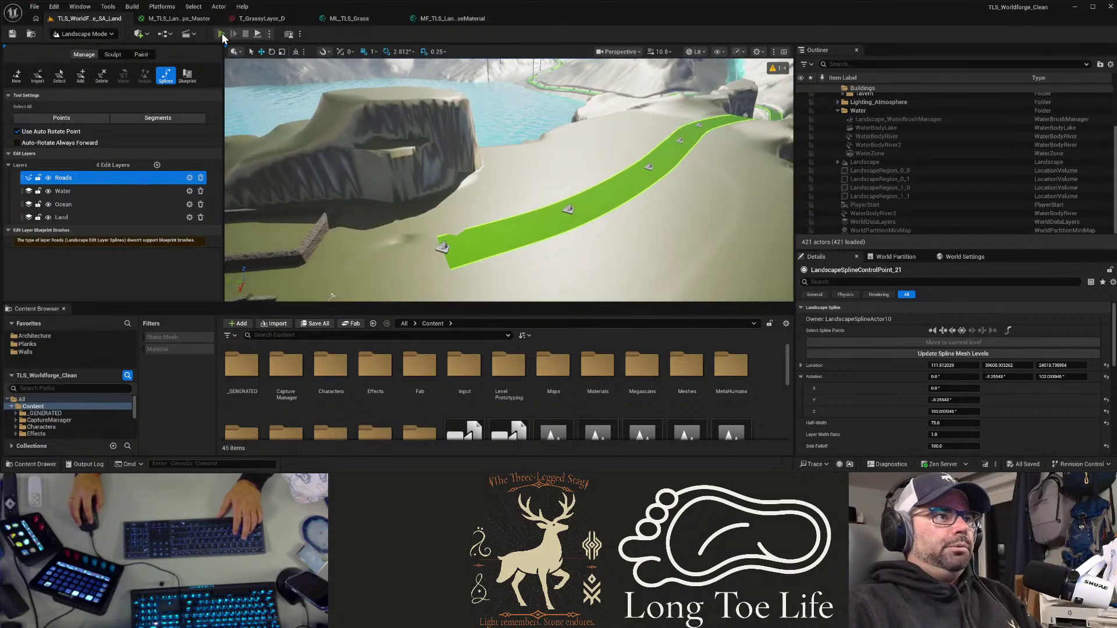
key(alt+p)
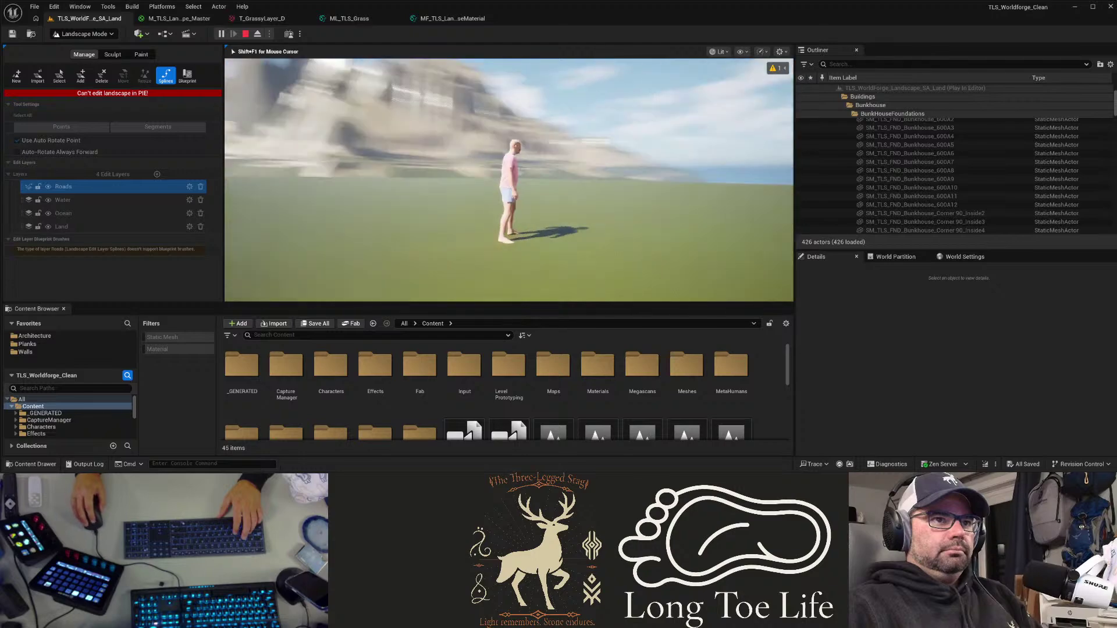
key(w)
key(w)
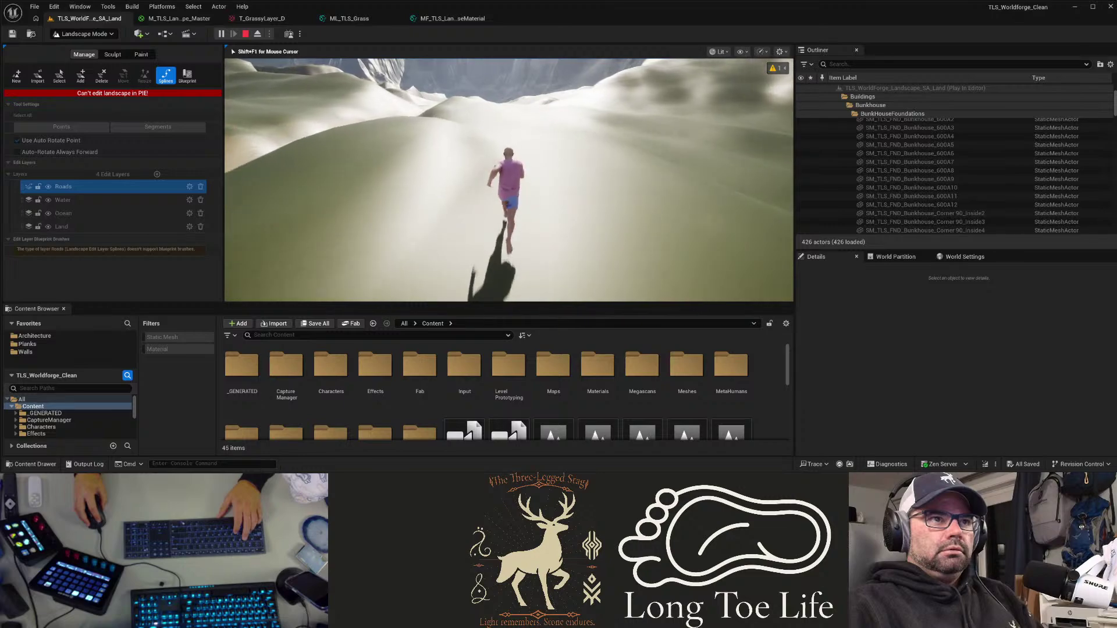
key(w)
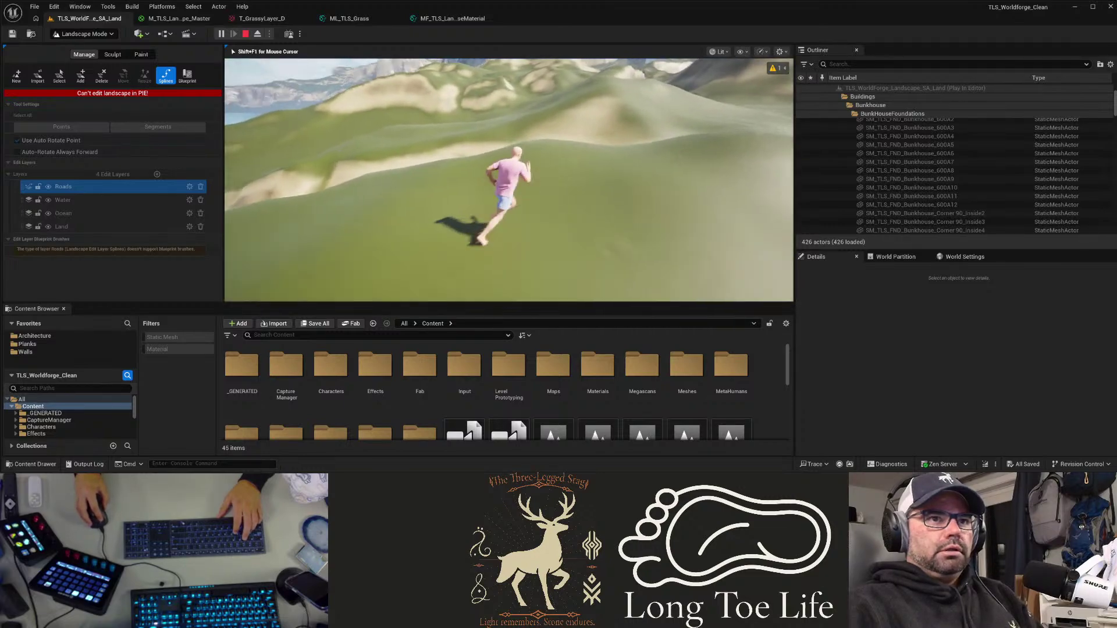
key(w)
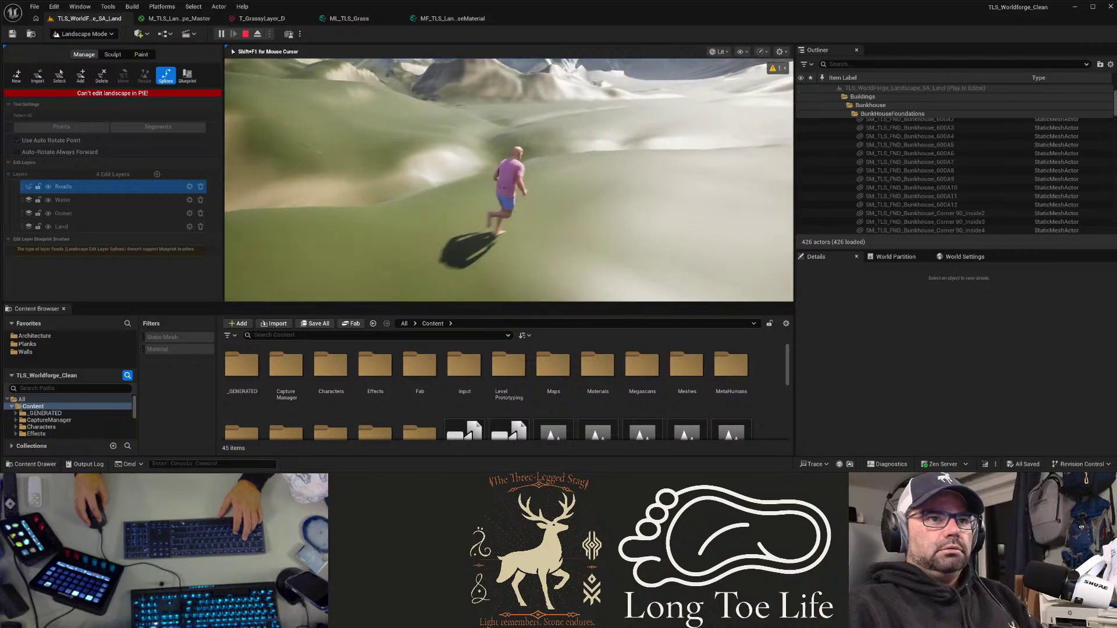
key(w)
key(w)
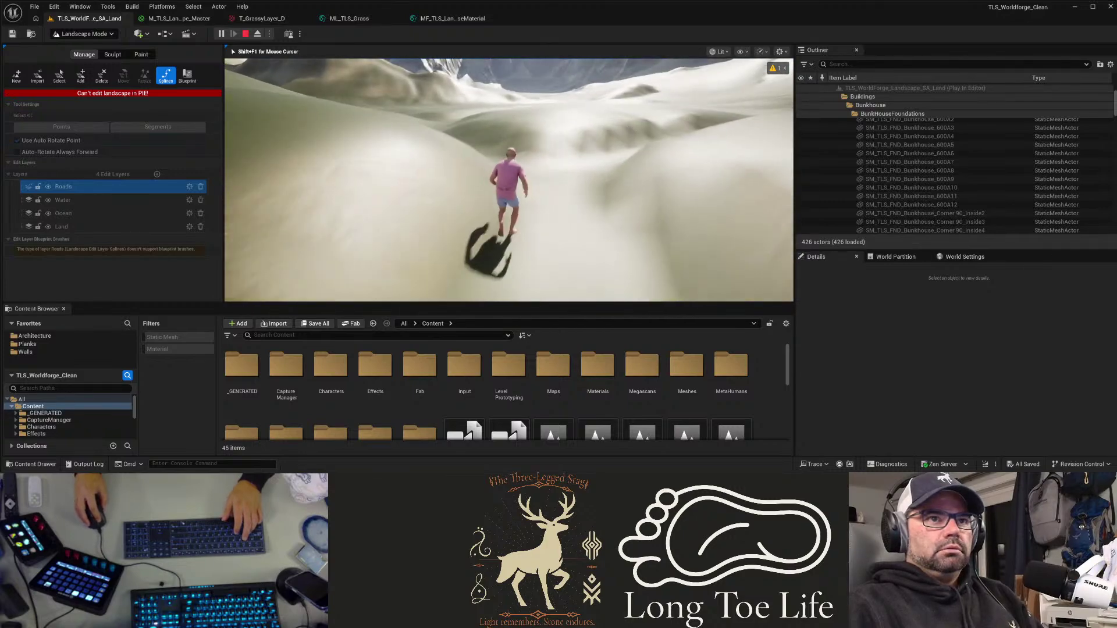
key(w)
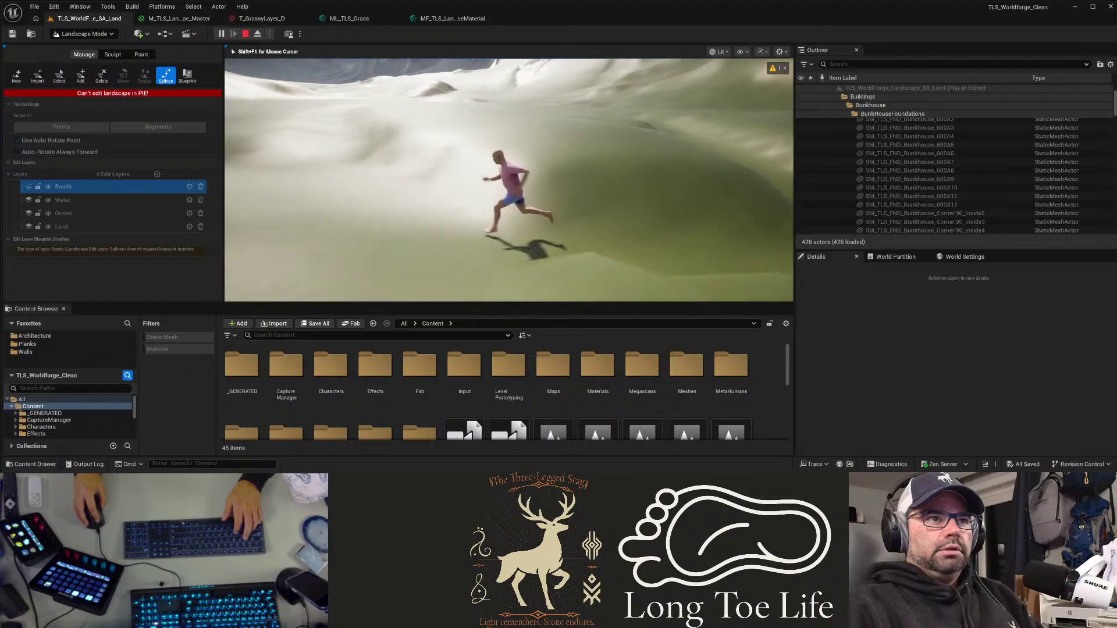
Step: Run the play-test character over the grassy ridge beside the pale embankment to inspect the terrain towards the distant water
key(w)
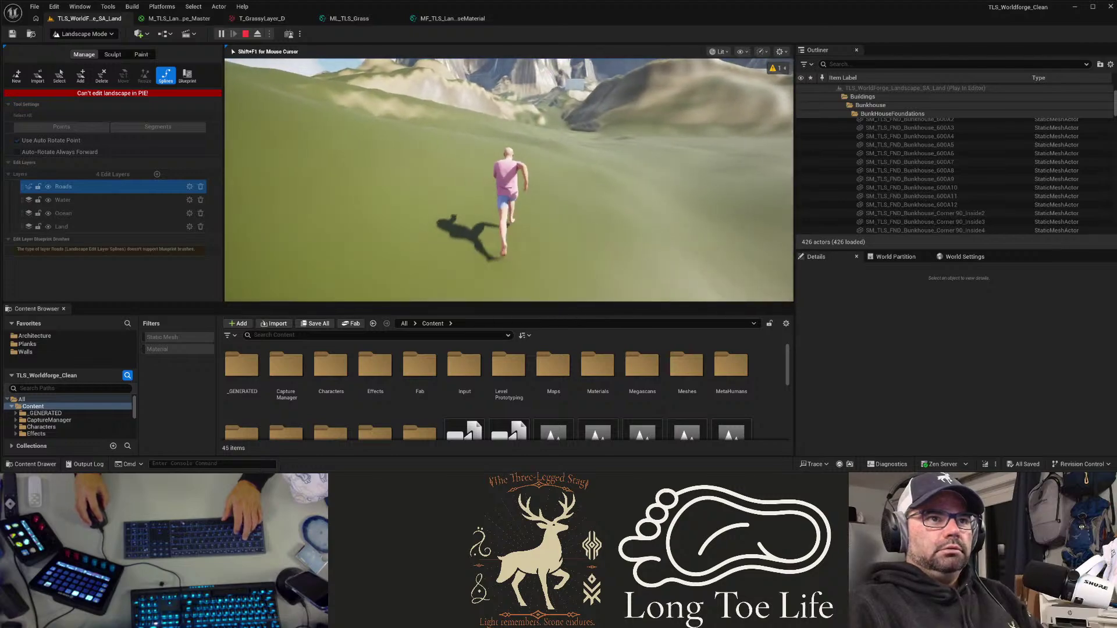
key(w)
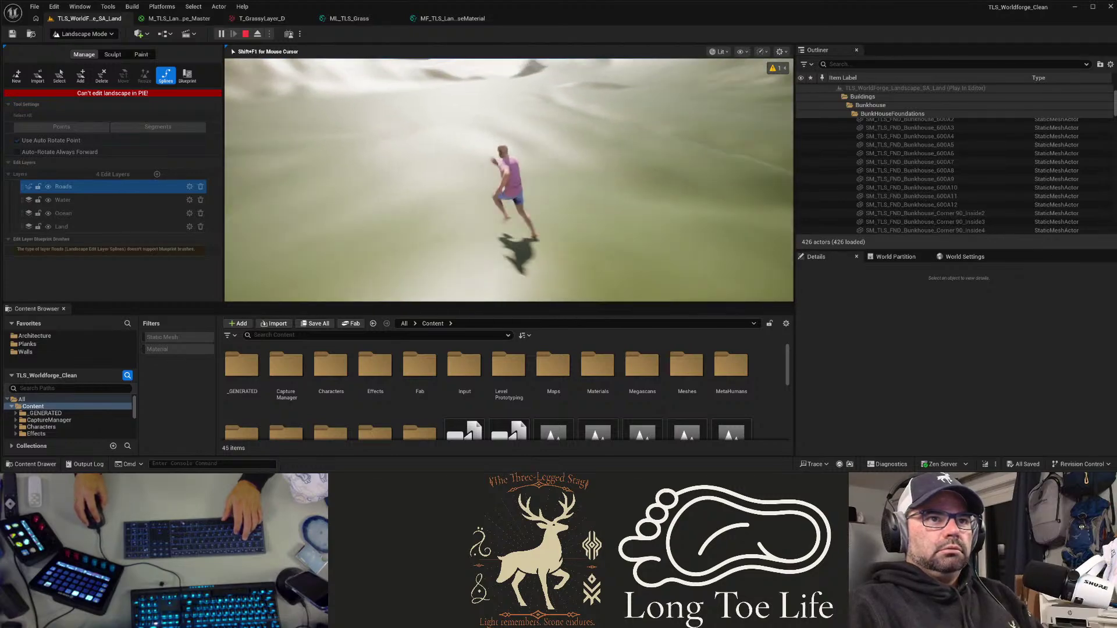
key(w)
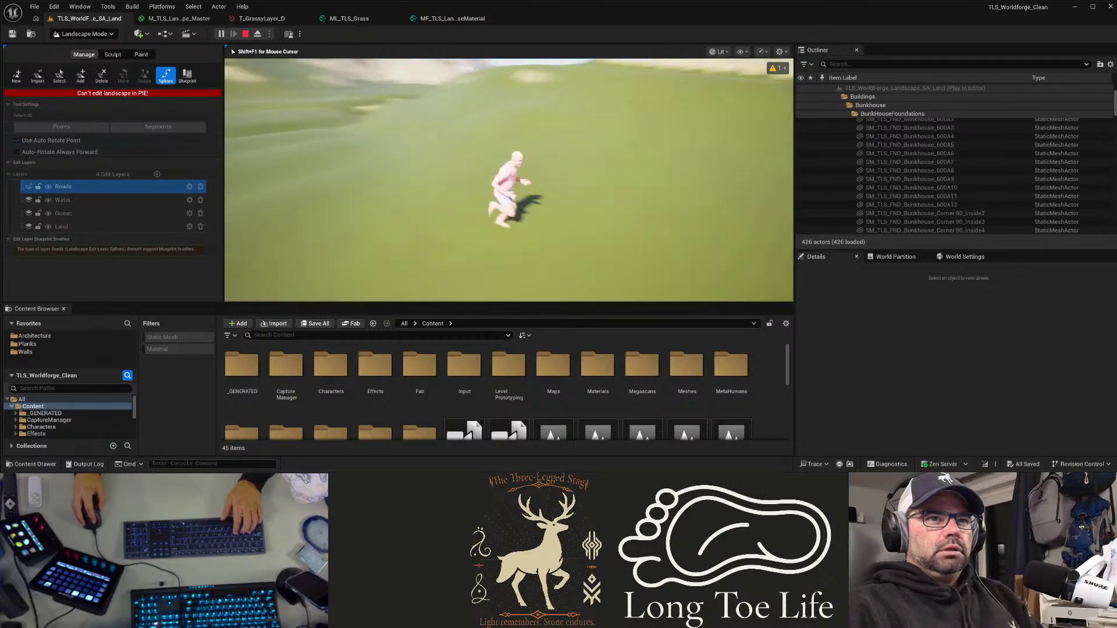
key(w)
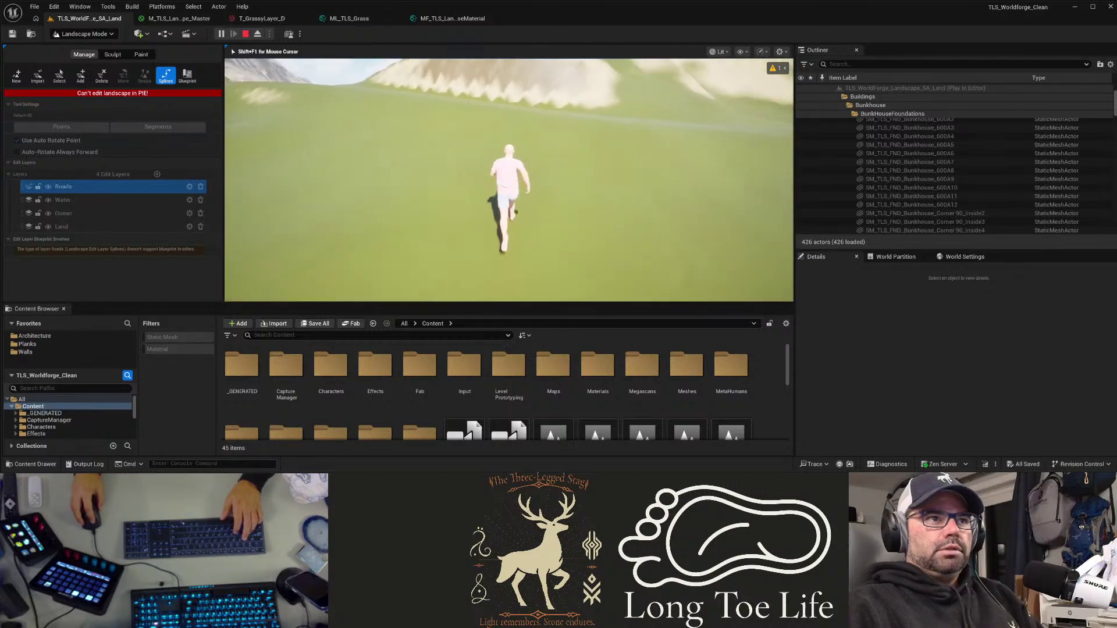
key(w)
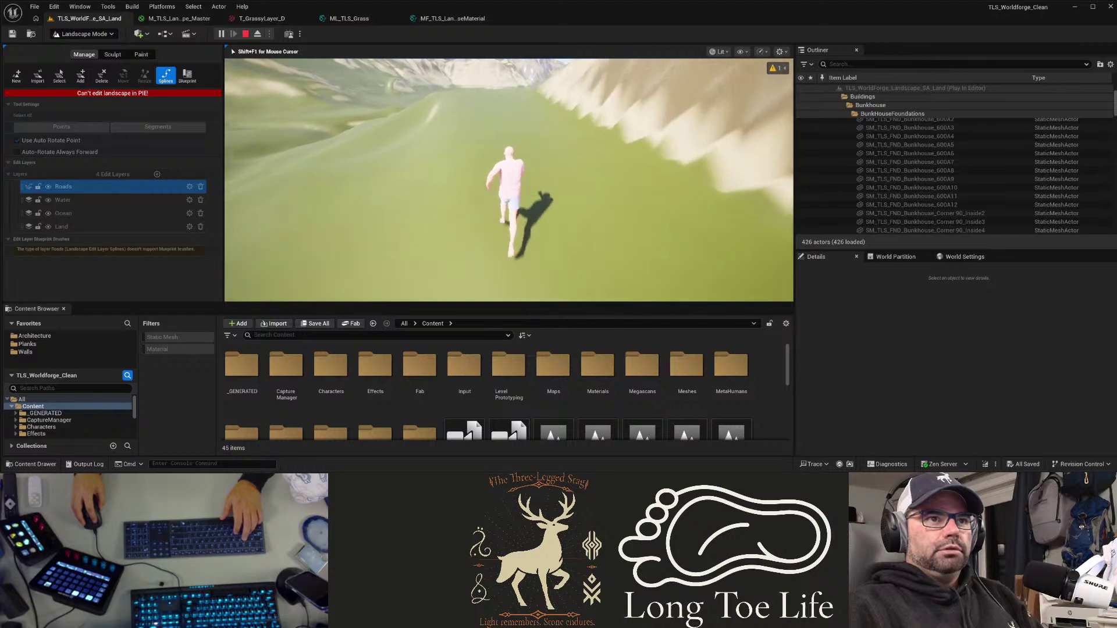
key(w)
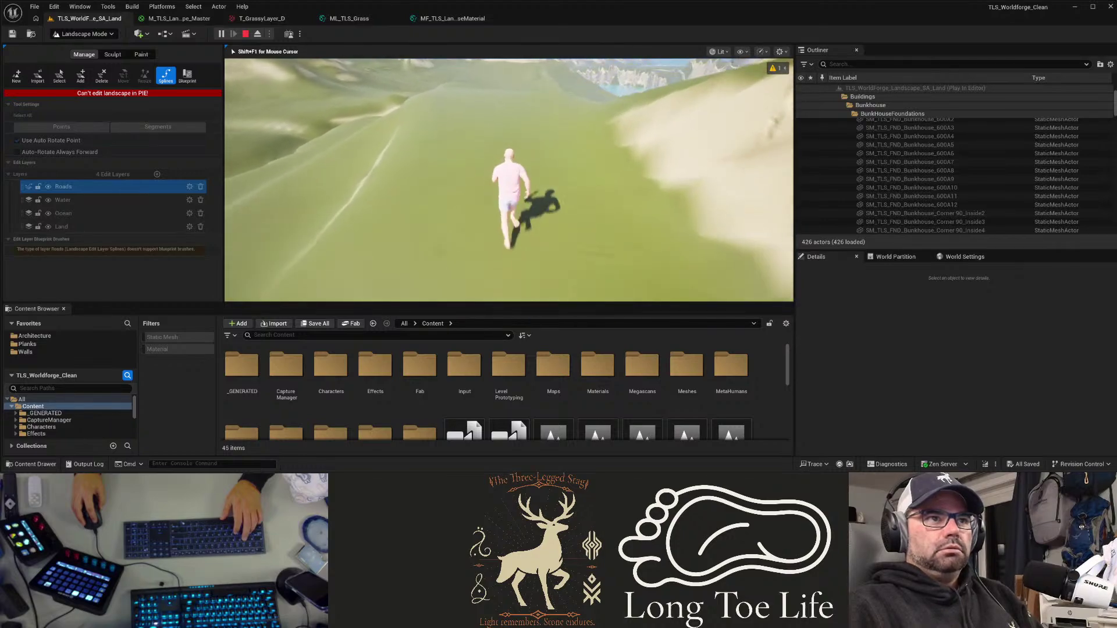
key(w)
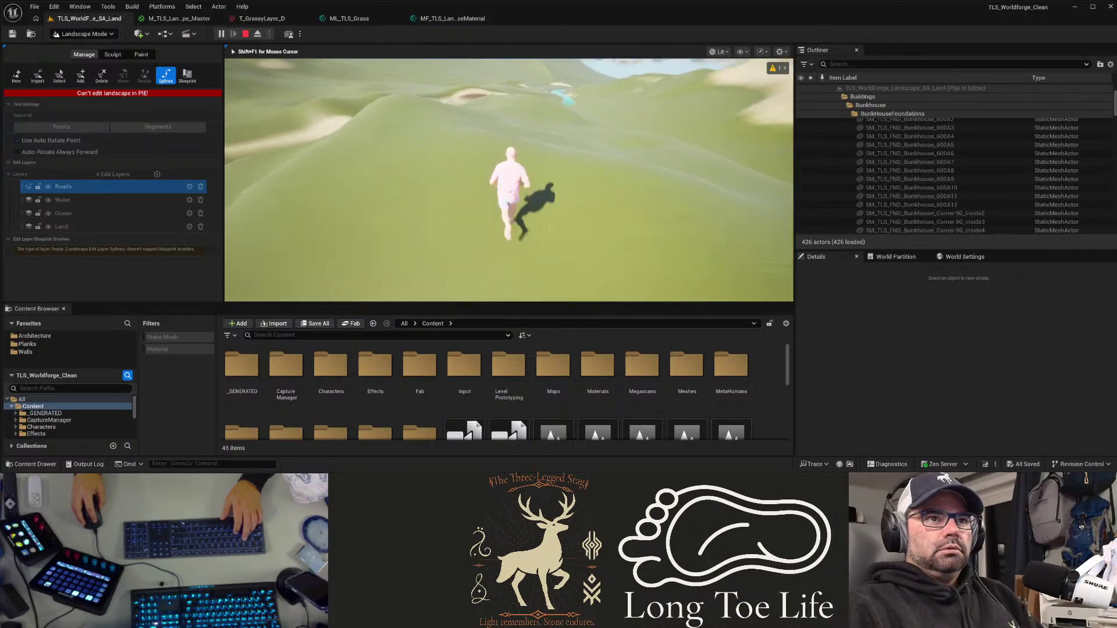
key(w)
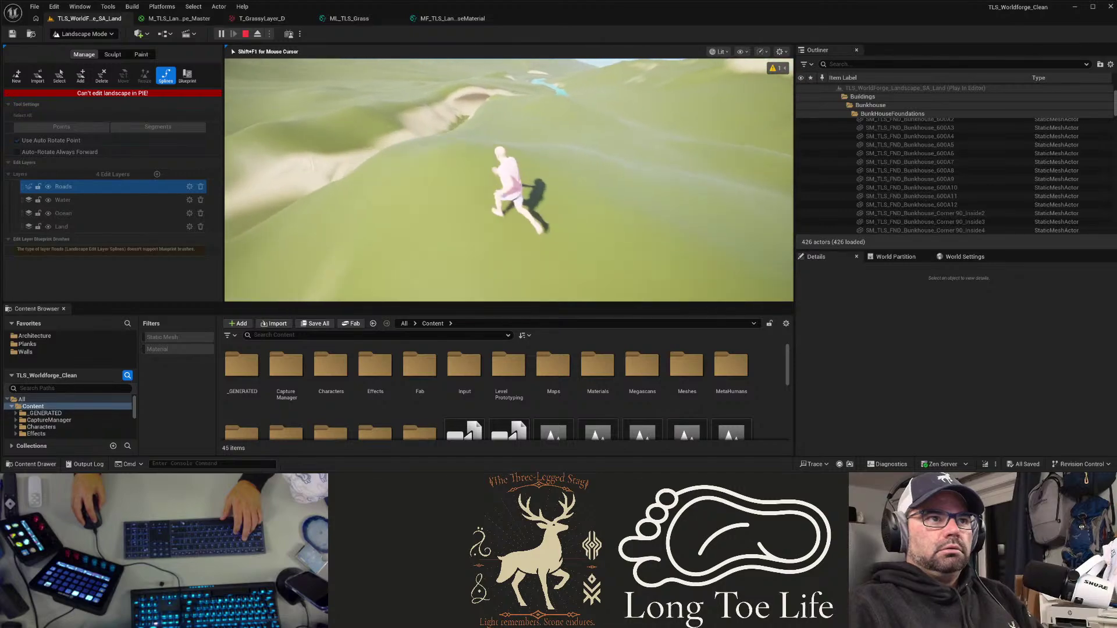
Step: Survey the surrounding hillsides, mountain foot and steep pale bank by running the character around the grassy slope
key(w)
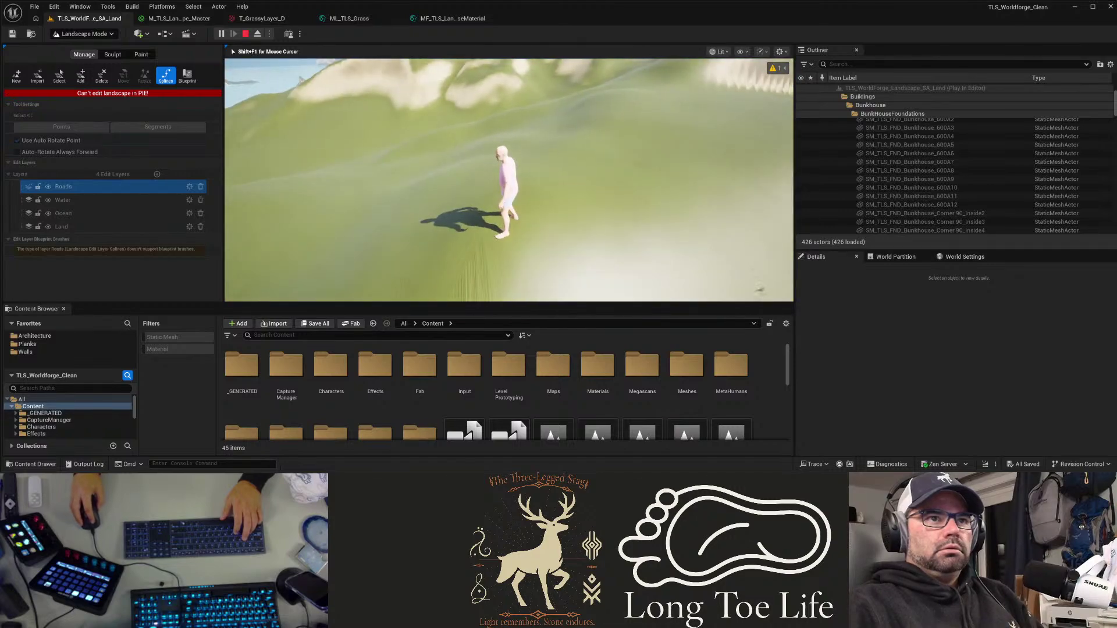
key(w)
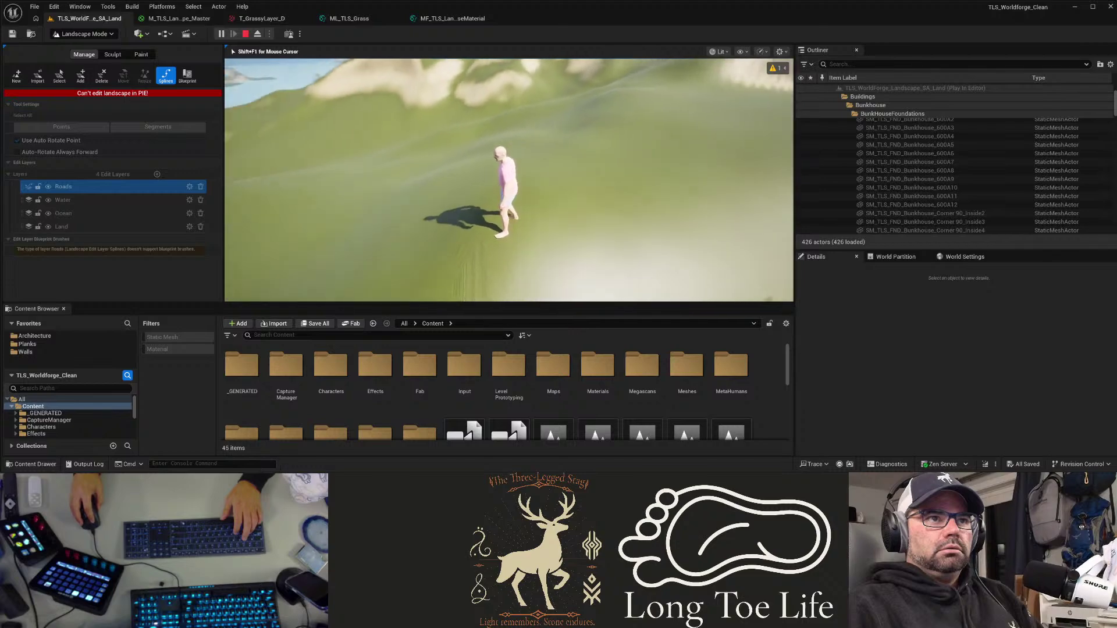
key(w)
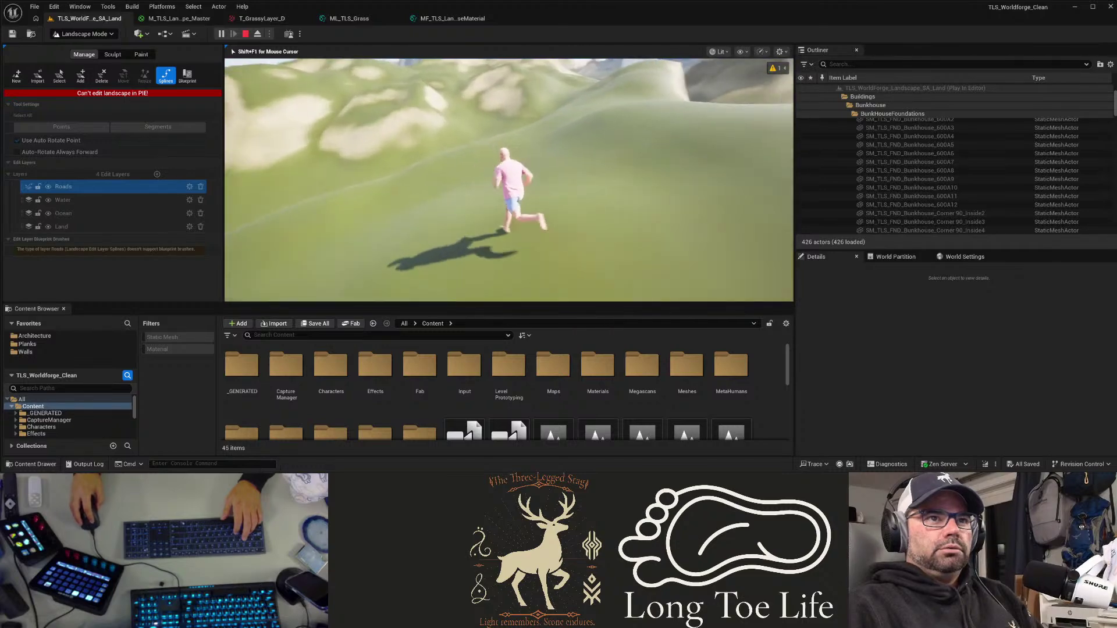
key(w)
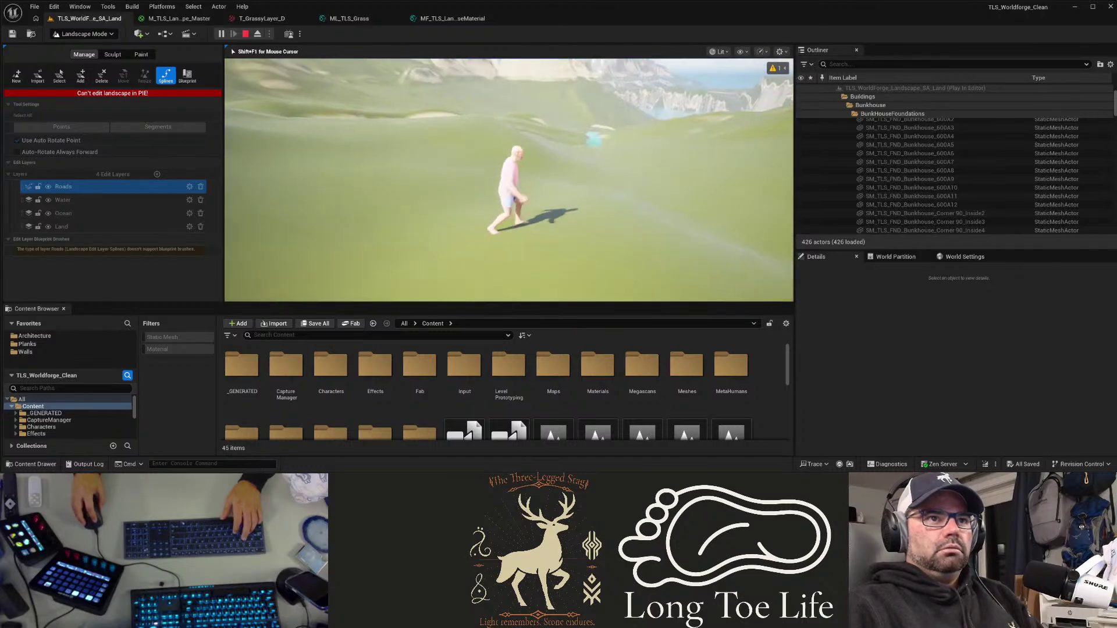
key(w)
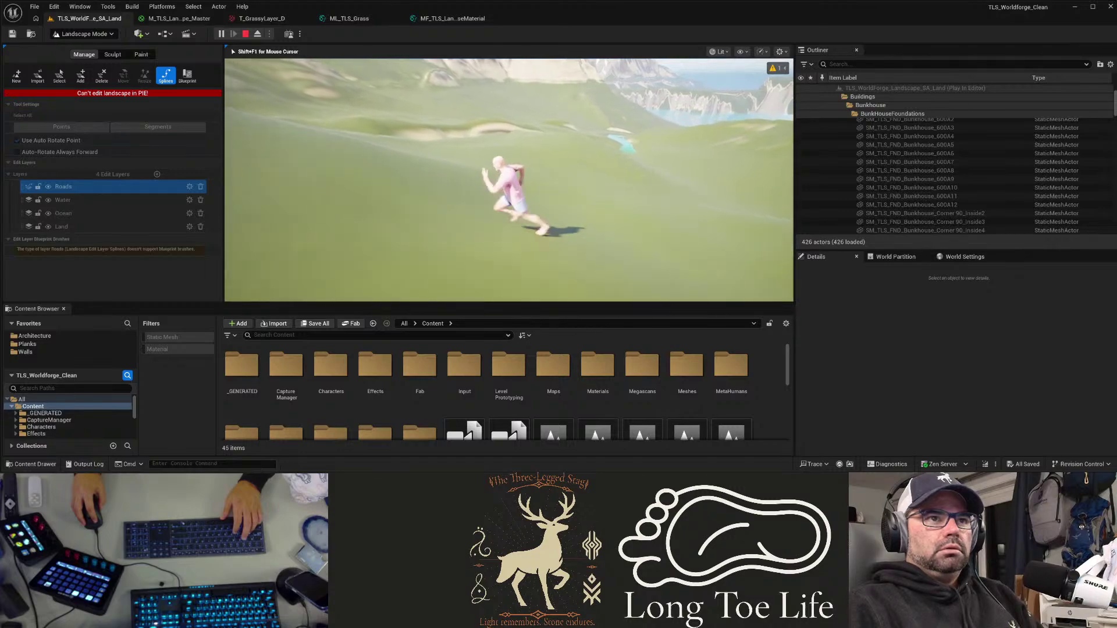
key(w)
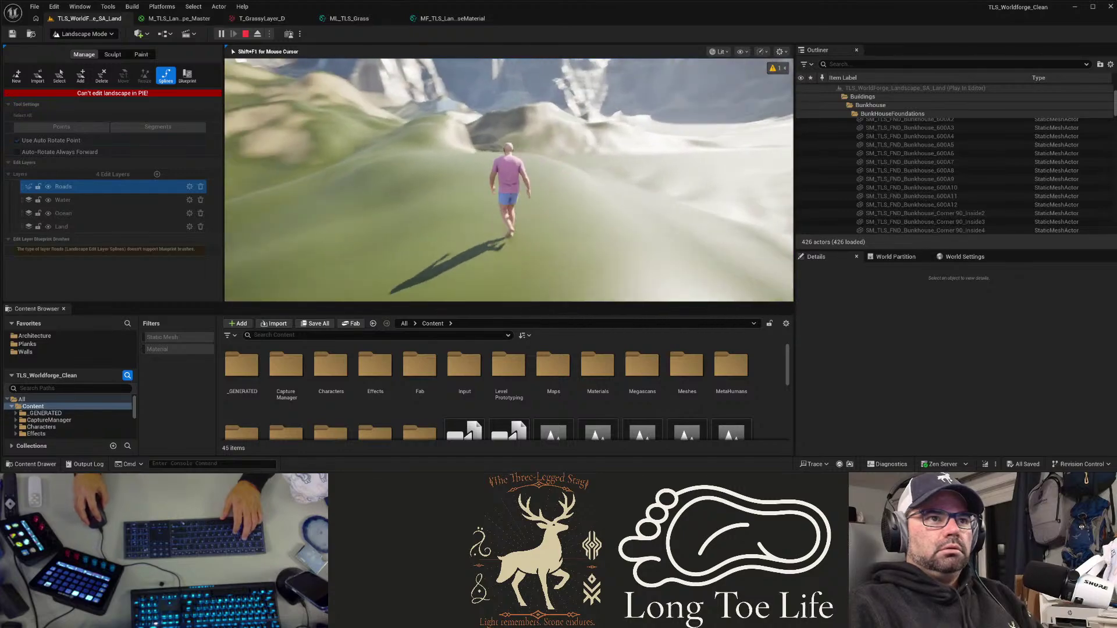
key(w)
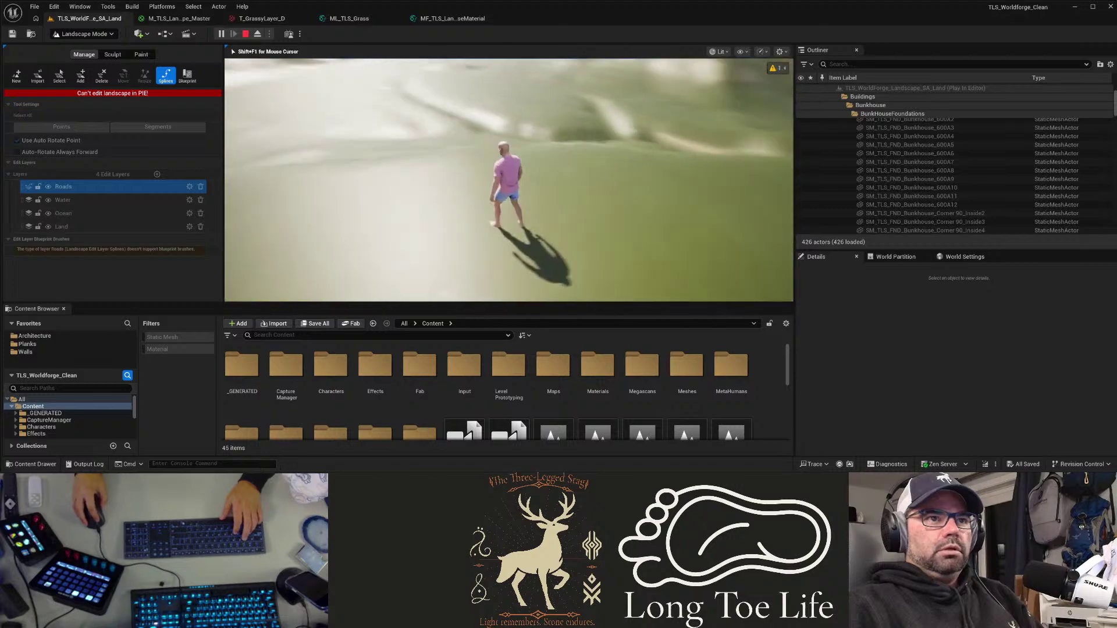
key(w)
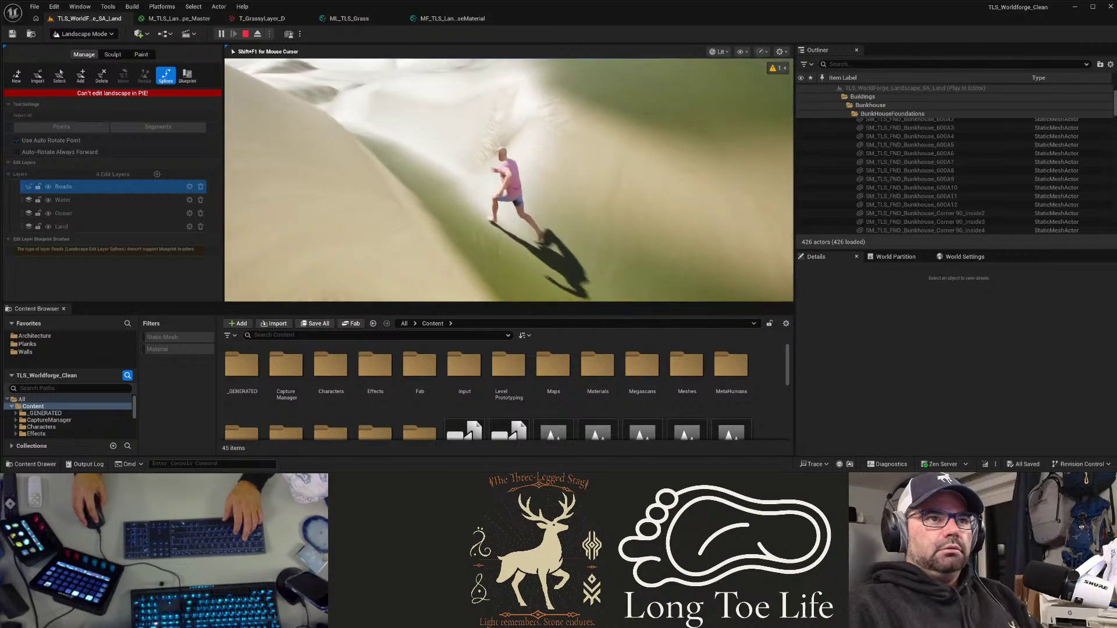
key(w)
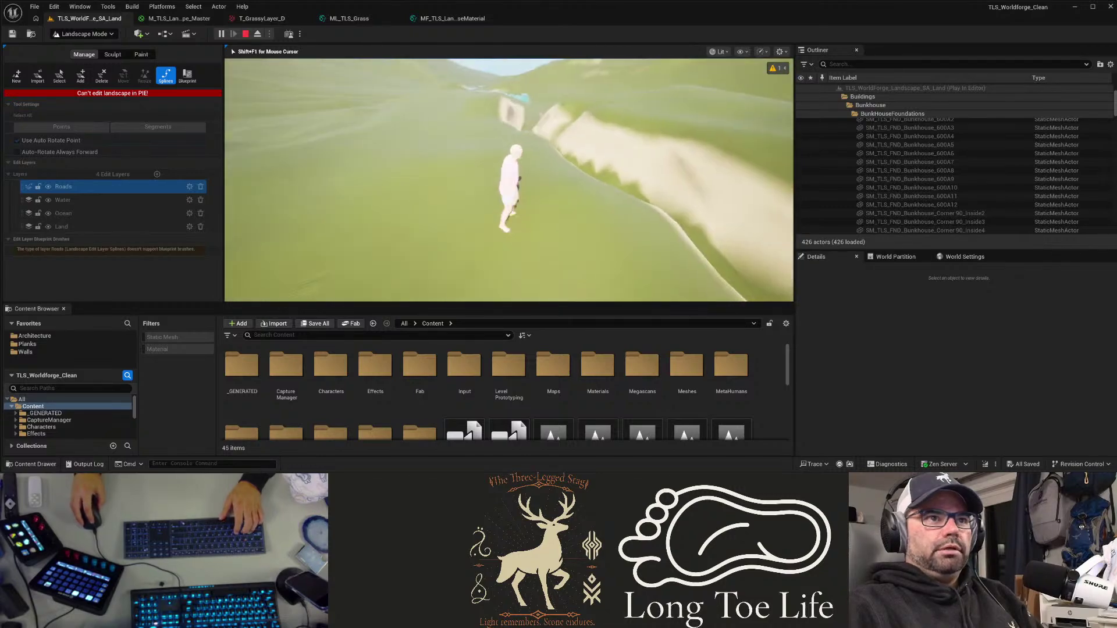
key(w)
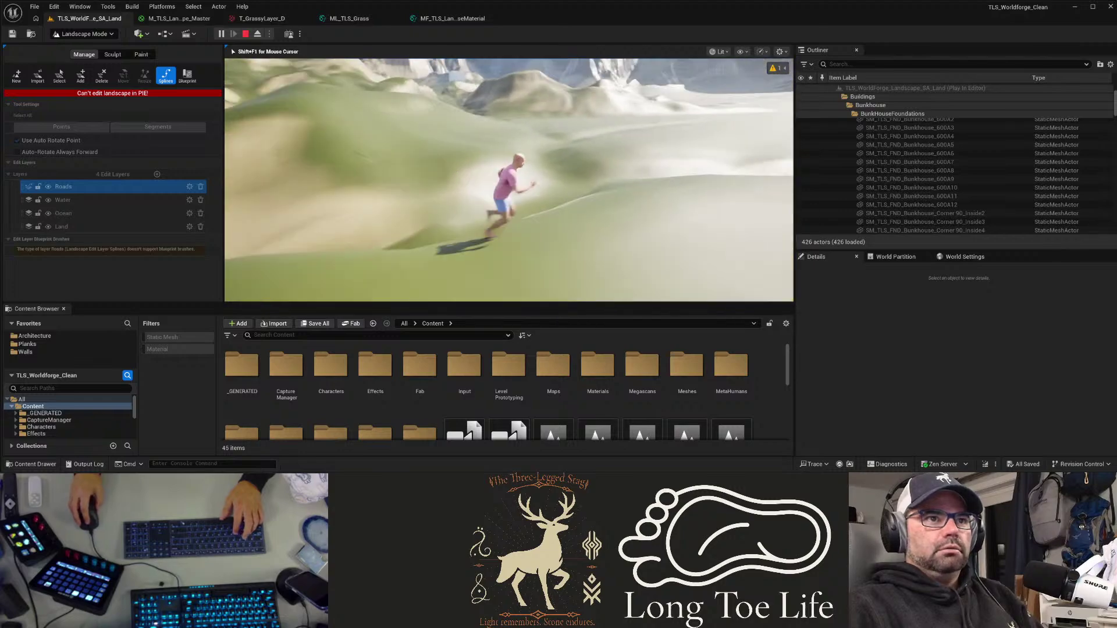
Step: Run and jump the character through the grassy valley and over the hills to inspect the terrain near the white placeholder building
key(space)
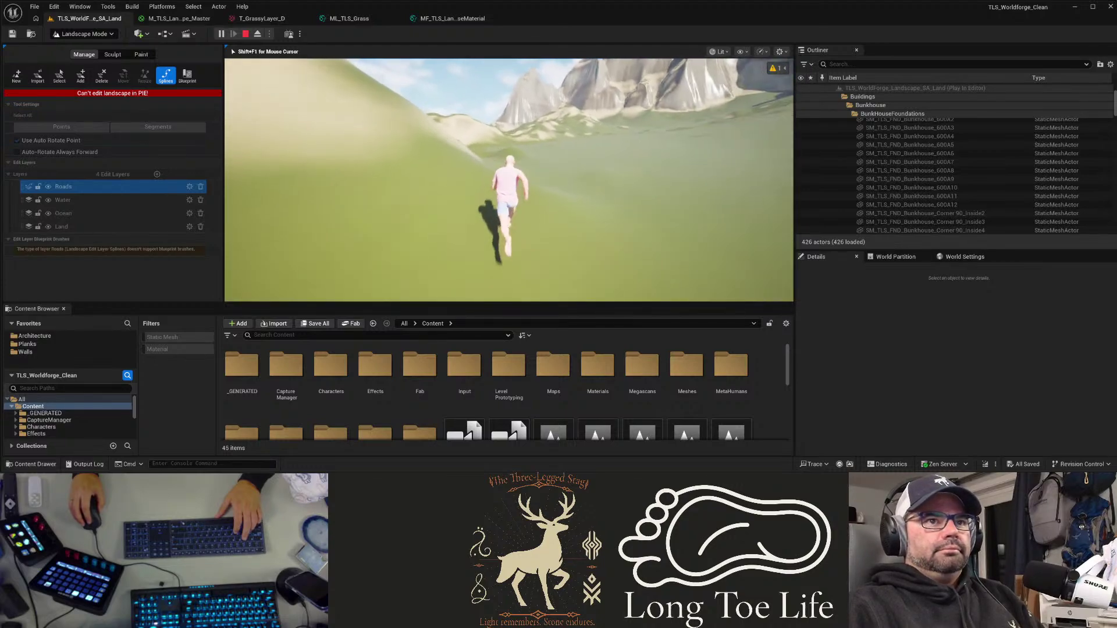
key(w)
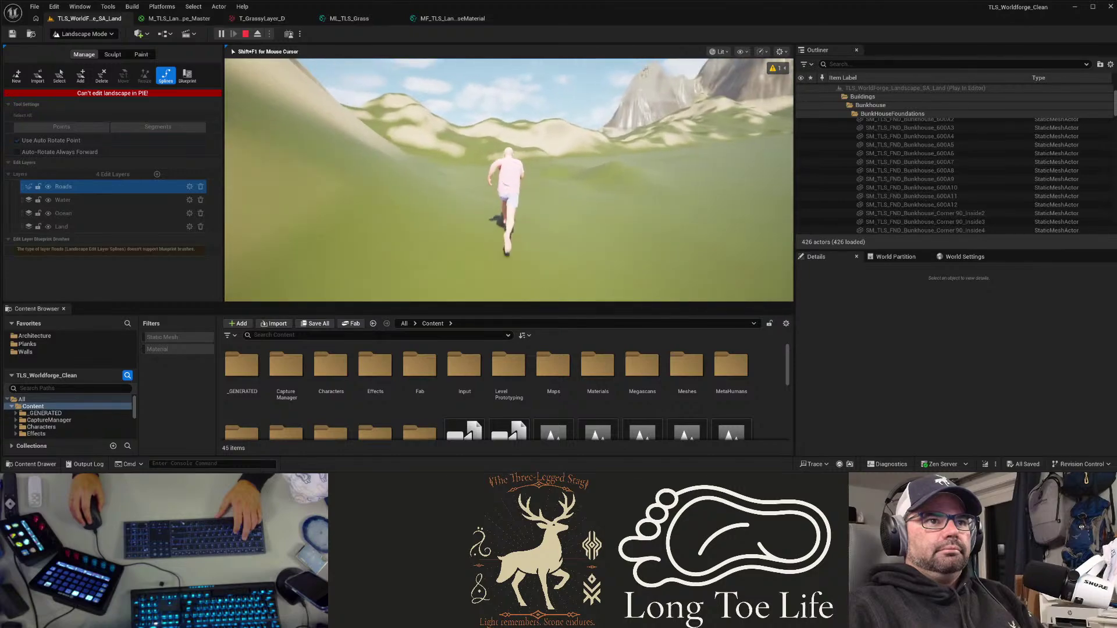
key(w)
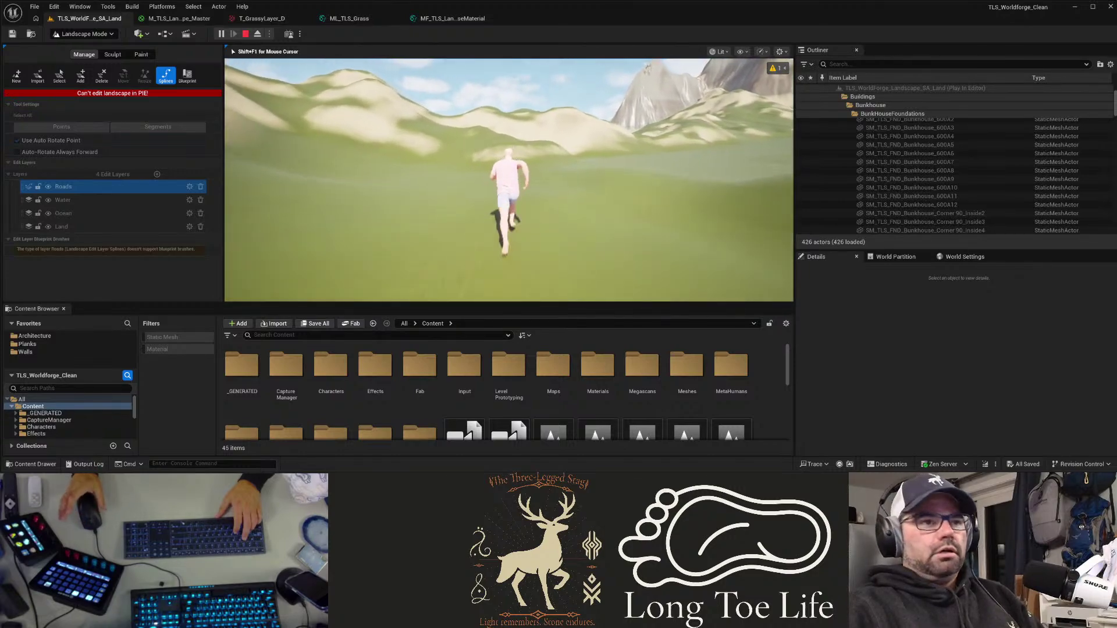
key(w)
key(w)
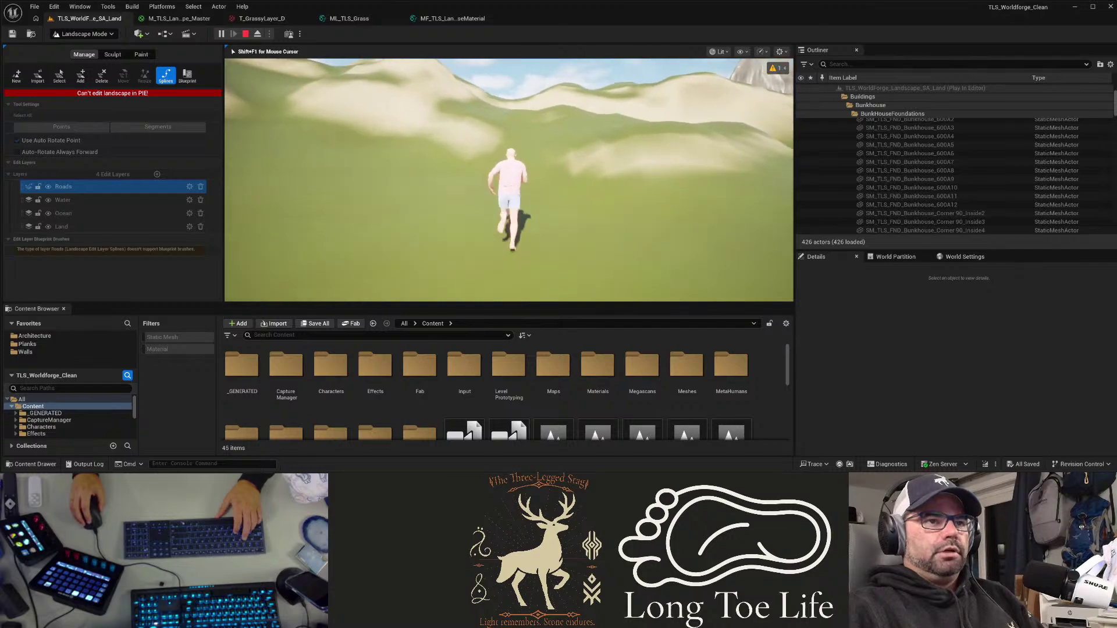
key(w)
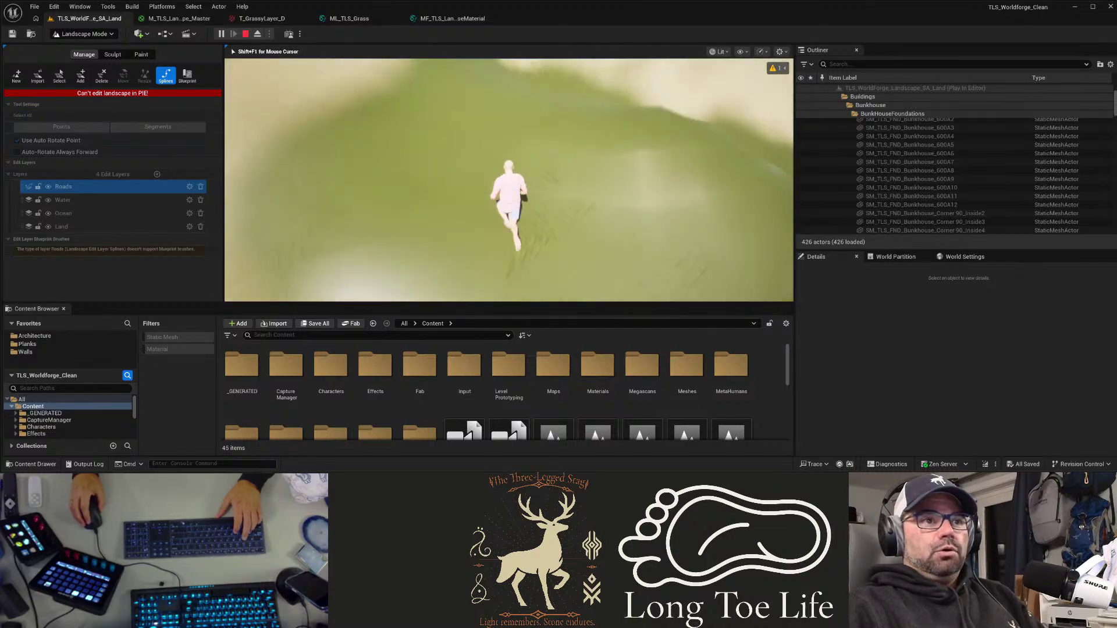
key(w)
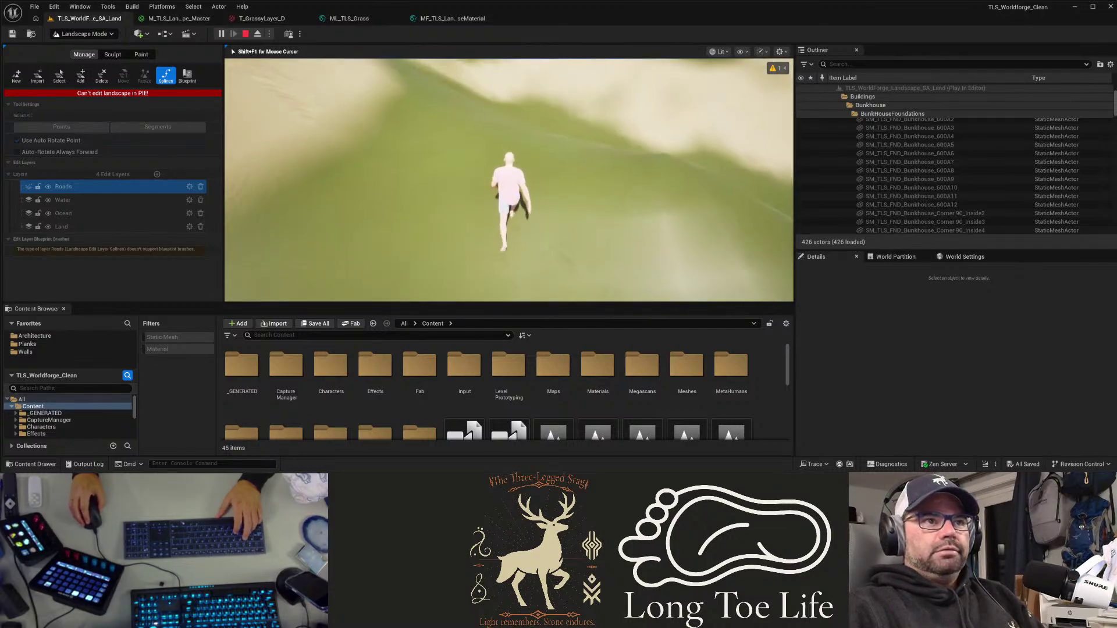
key(w)
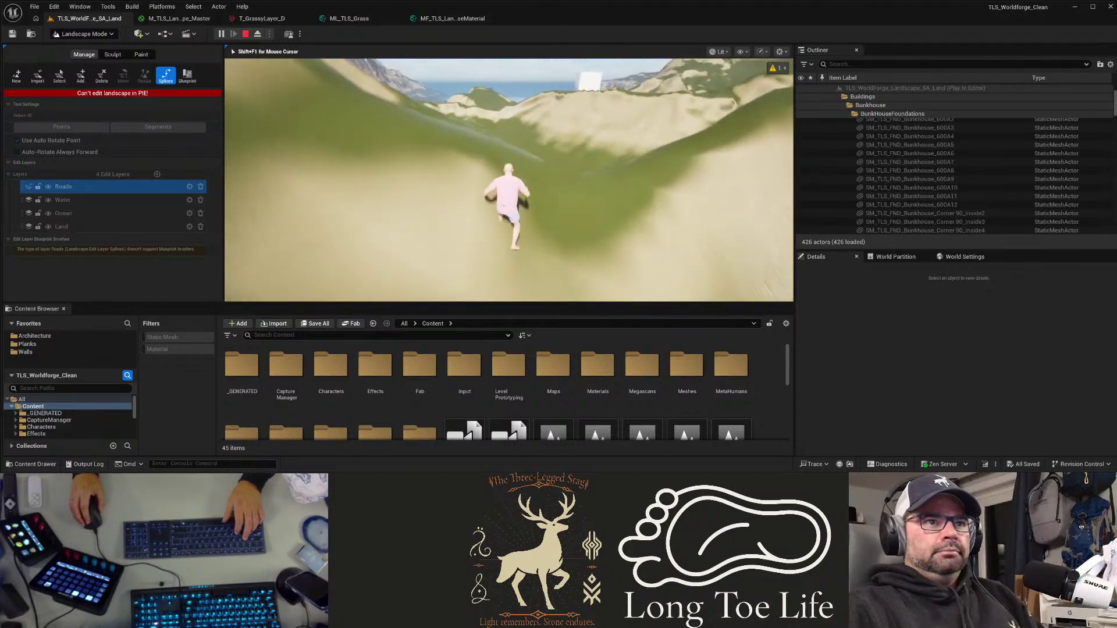
key(w)
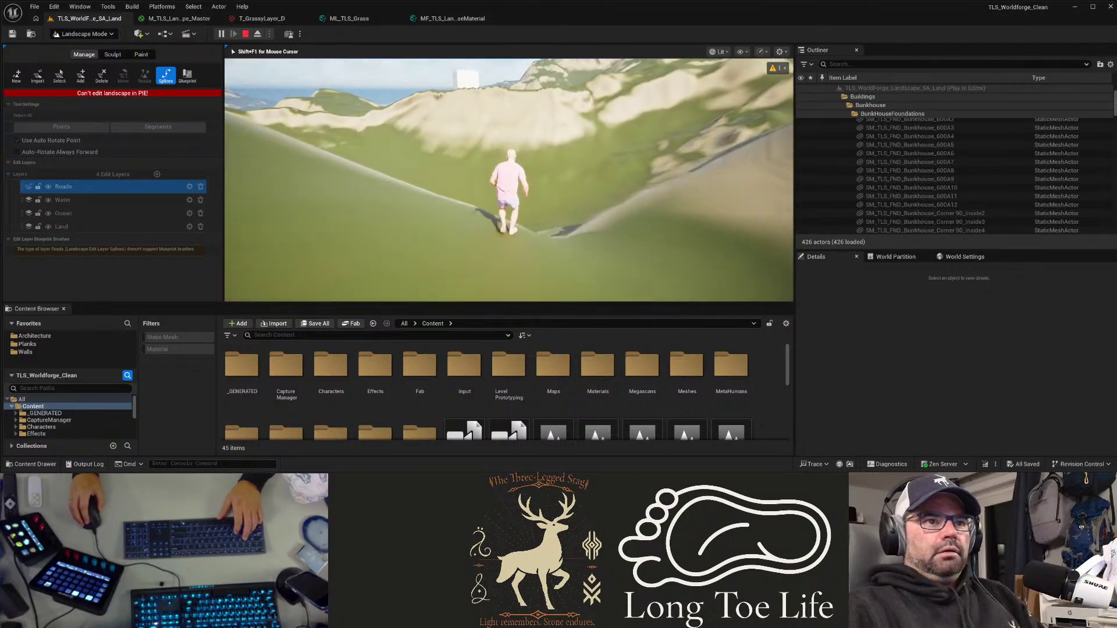
key(space)
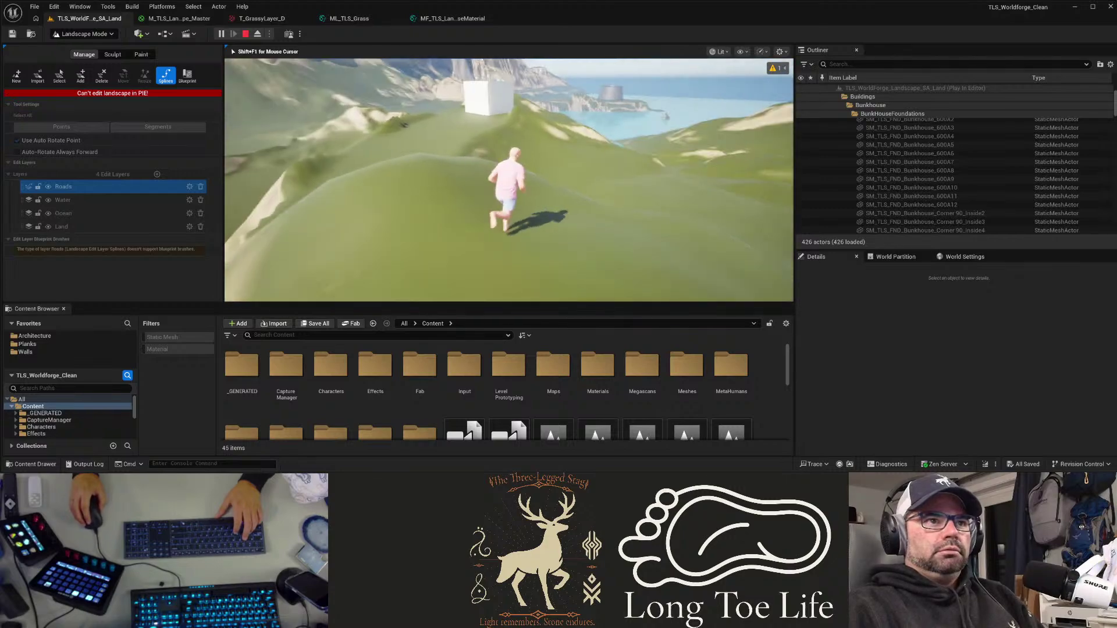
key(w)
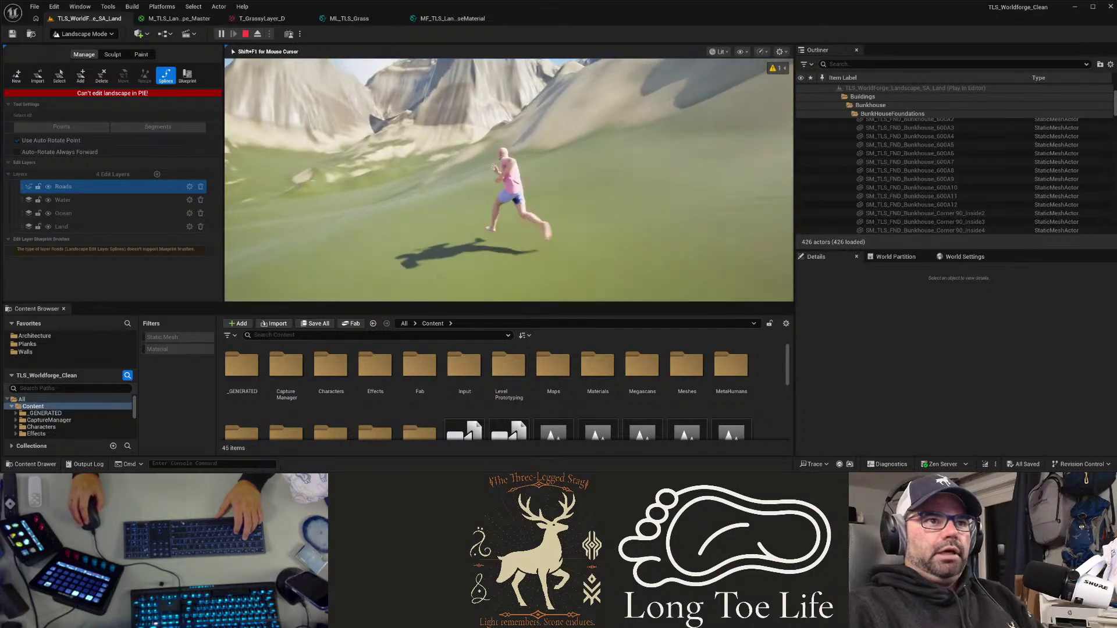
Step: Run the play-test character across the grassy valley and around its hillsides to inspect the terrain below the mountains
key(w)
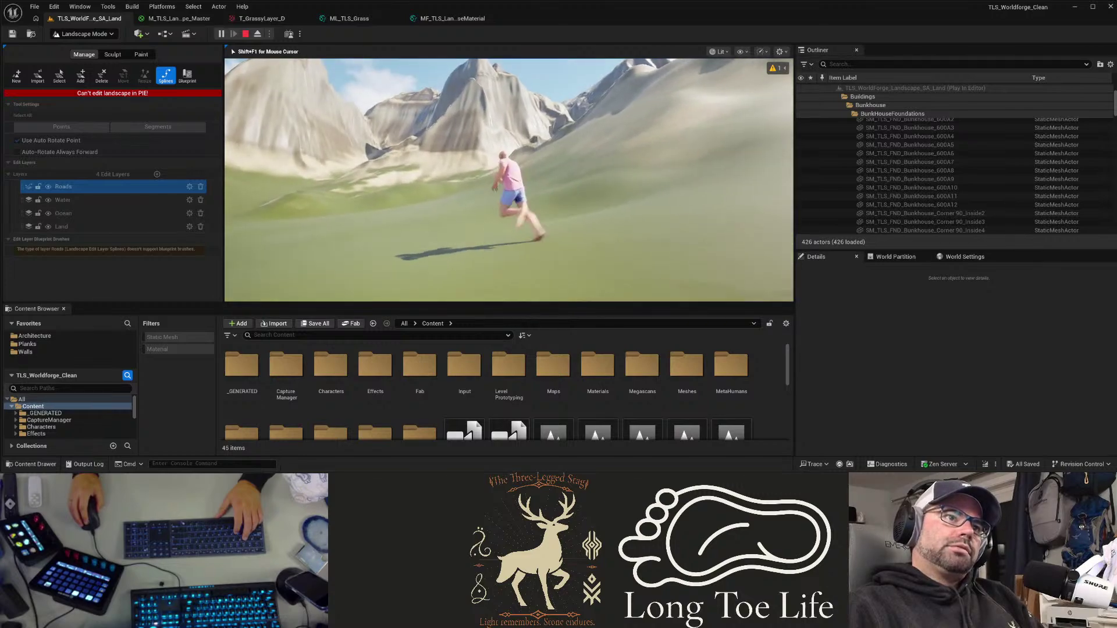
key(w)
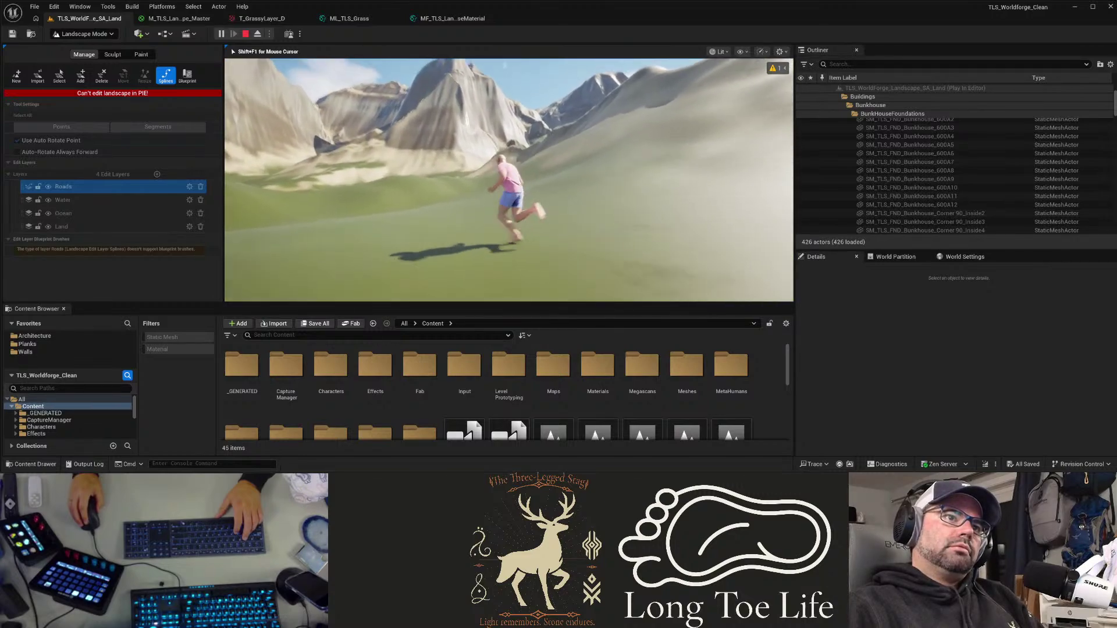
key(w)
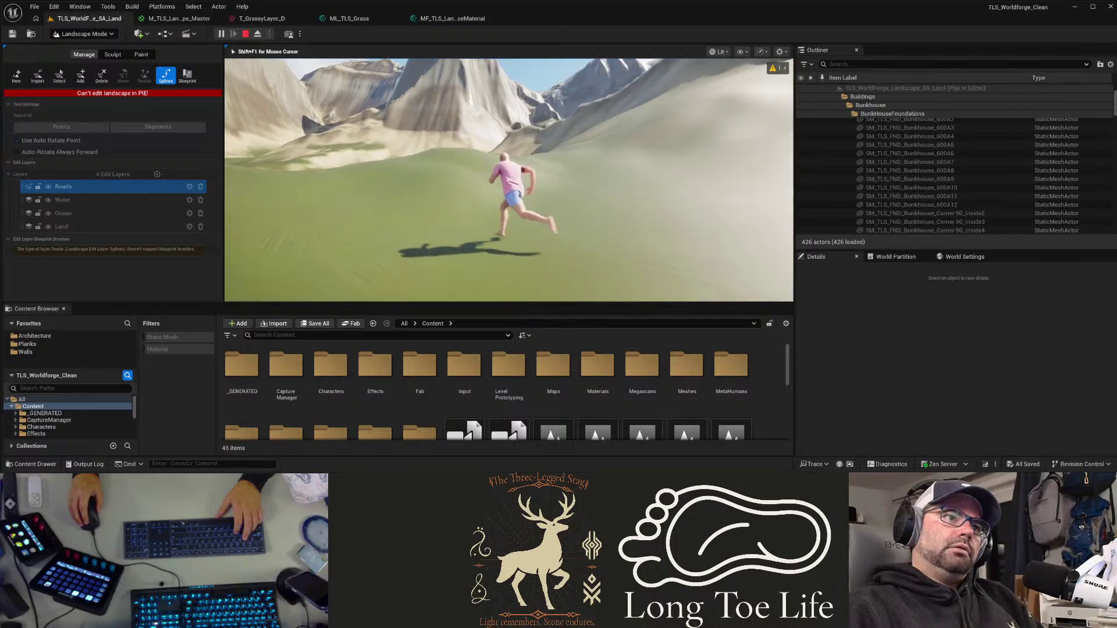
key(w)
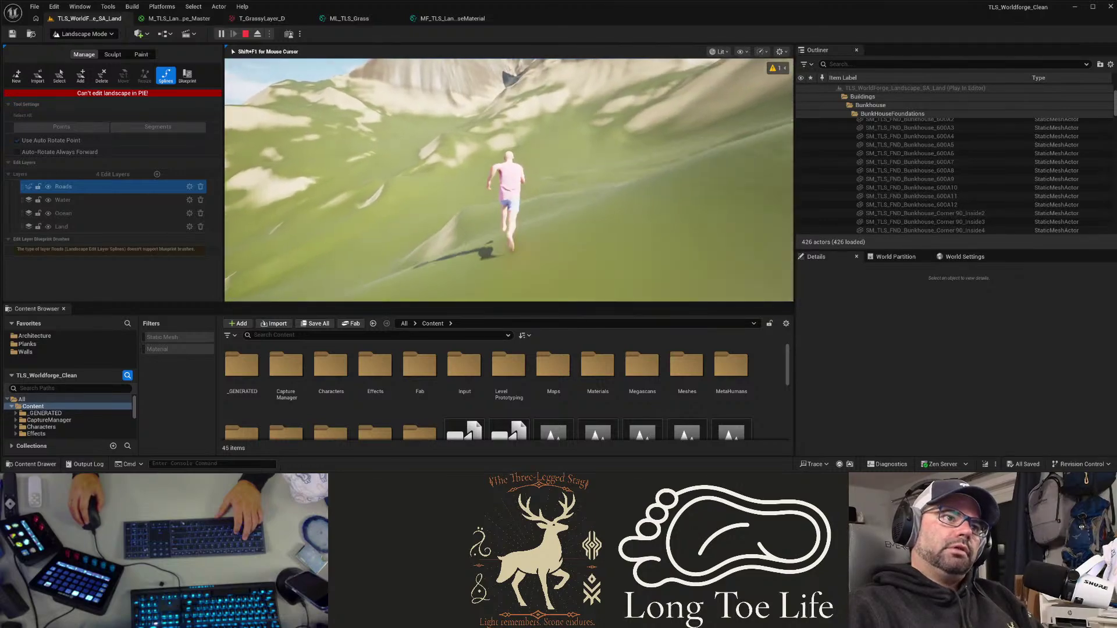
key(w)
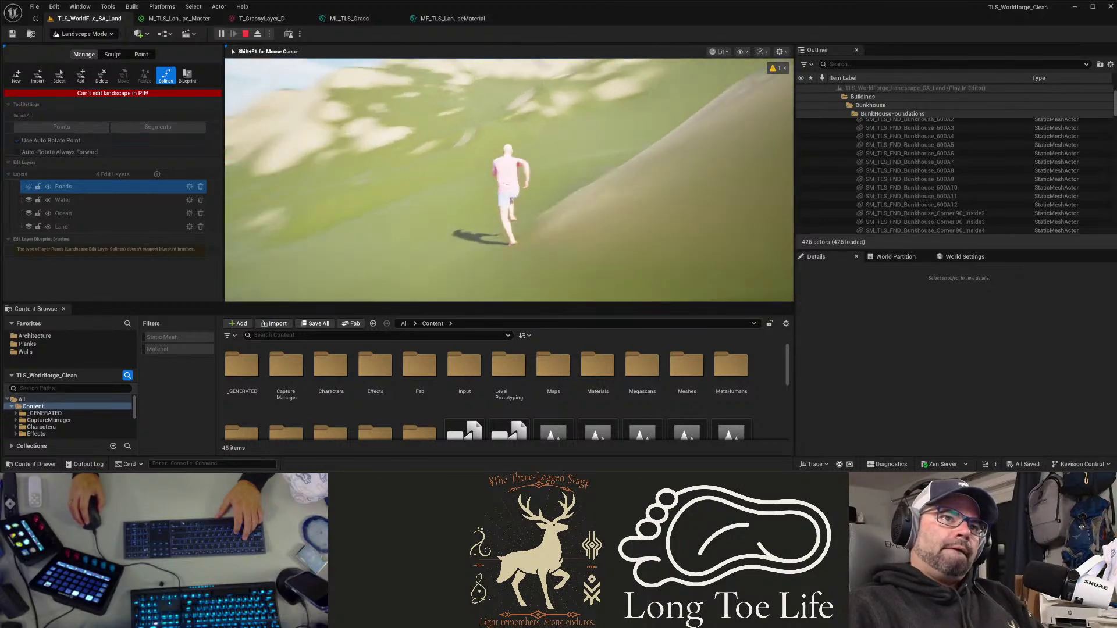
key(w)
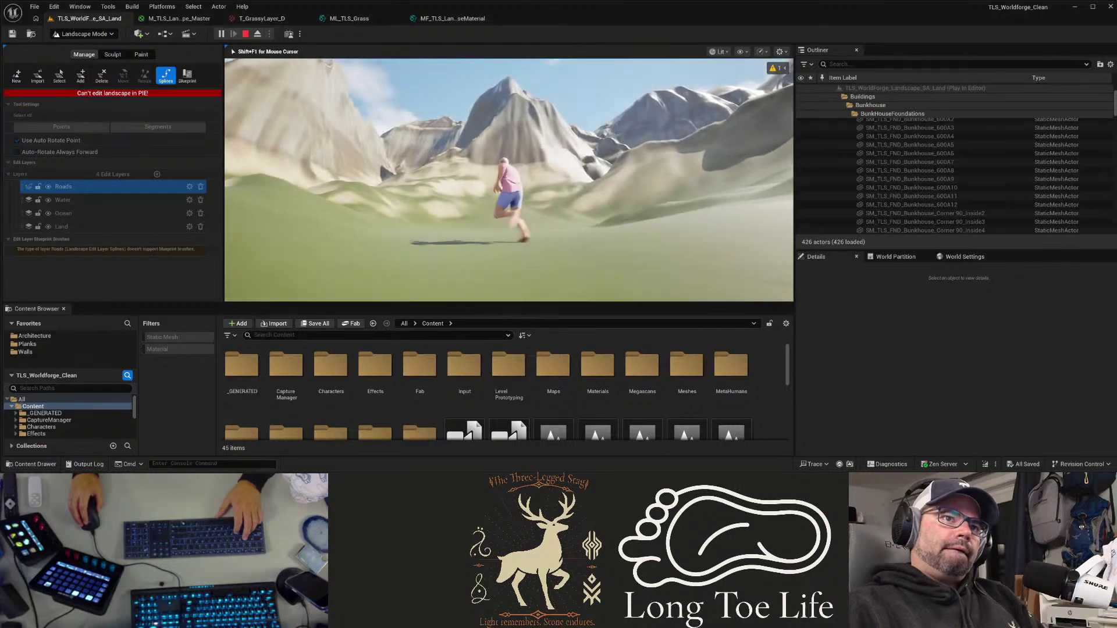
key(w)
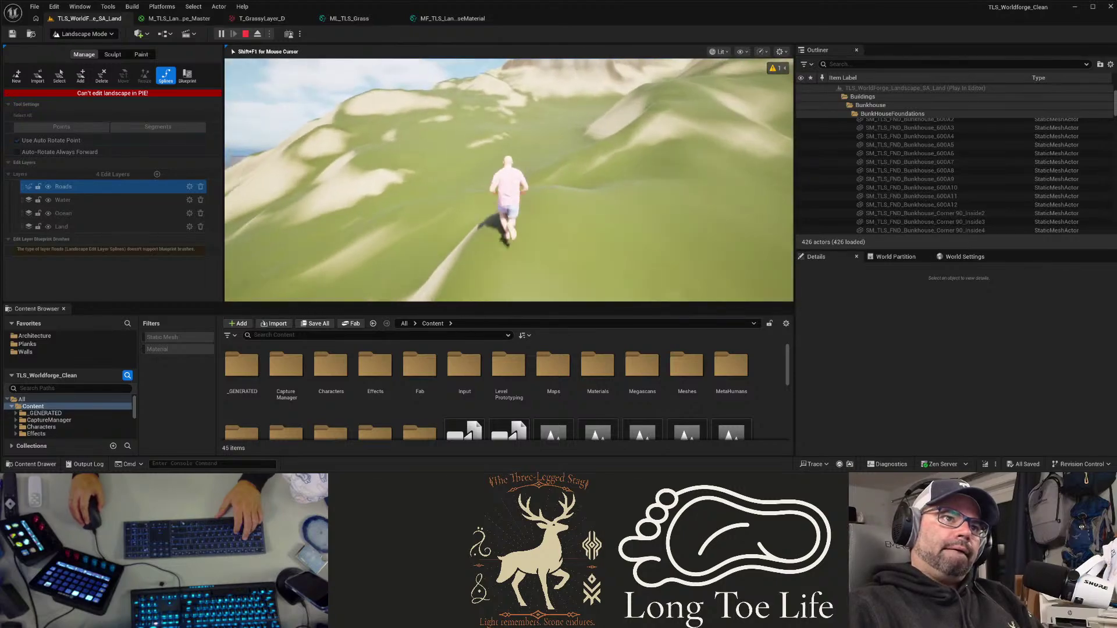
key(w)
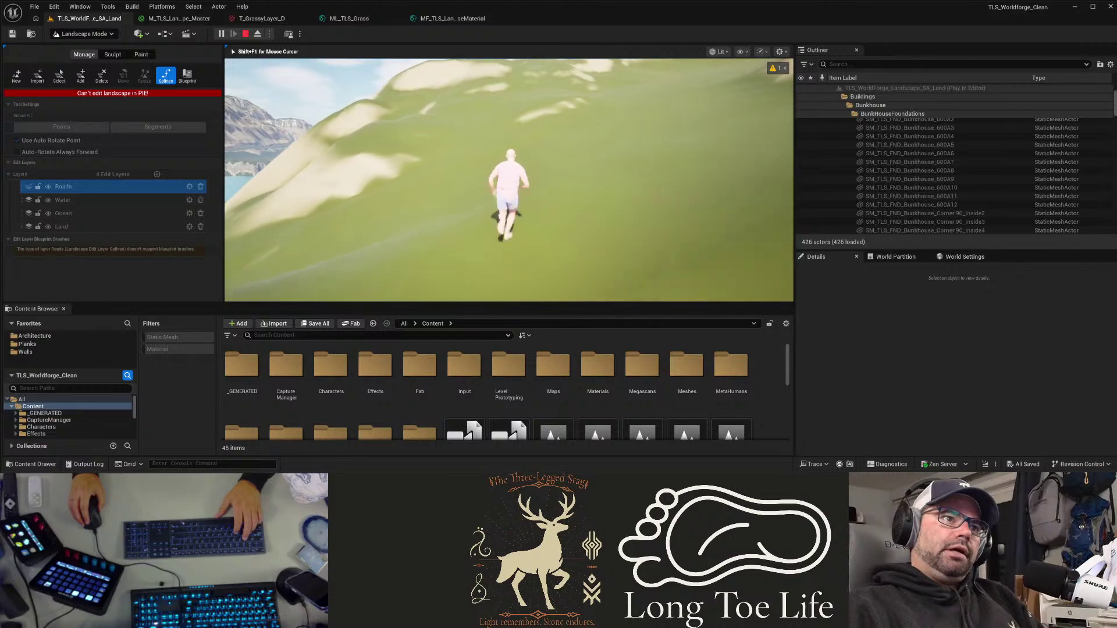
key(w)
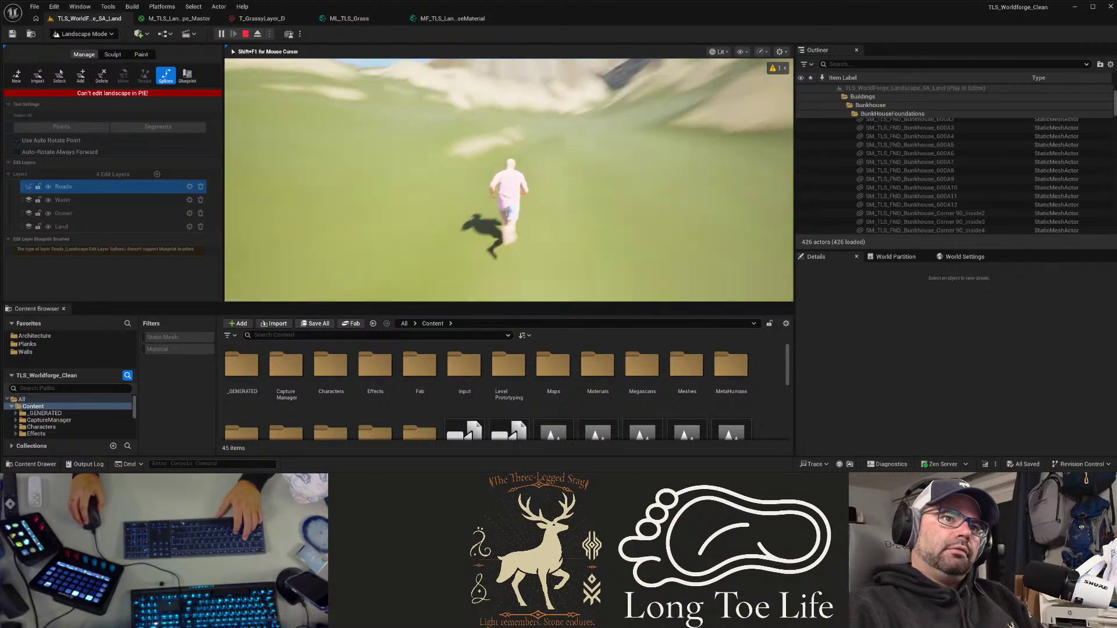
Step: Run the character up the green valley floor towards the mouth of the mountain gully to inspect the approach
key(w)
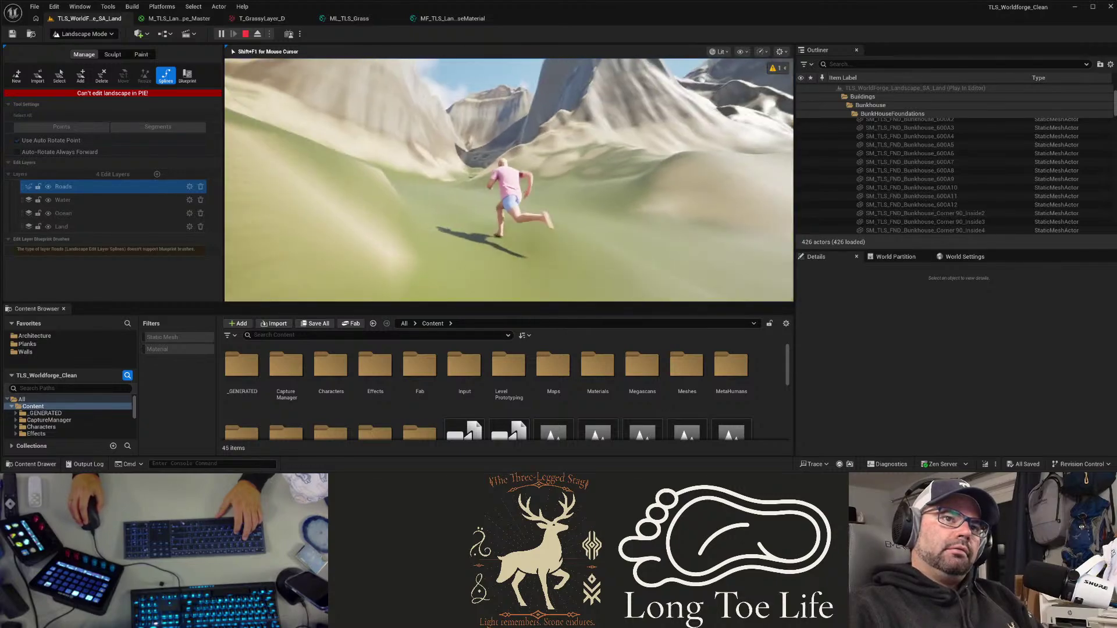
key(w)
key(w)
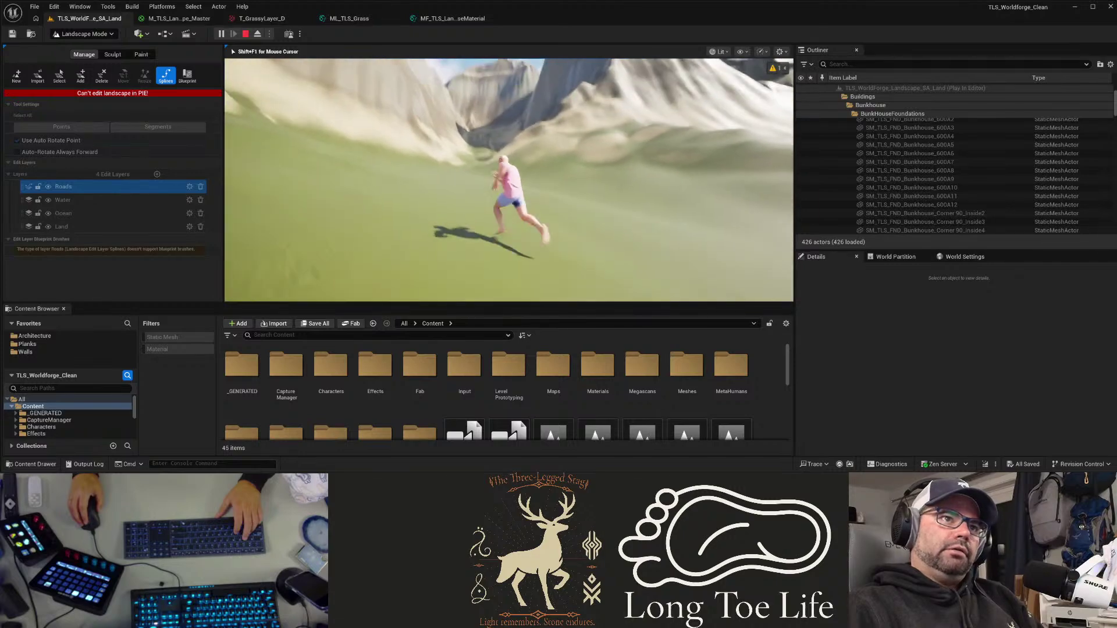
key(w)
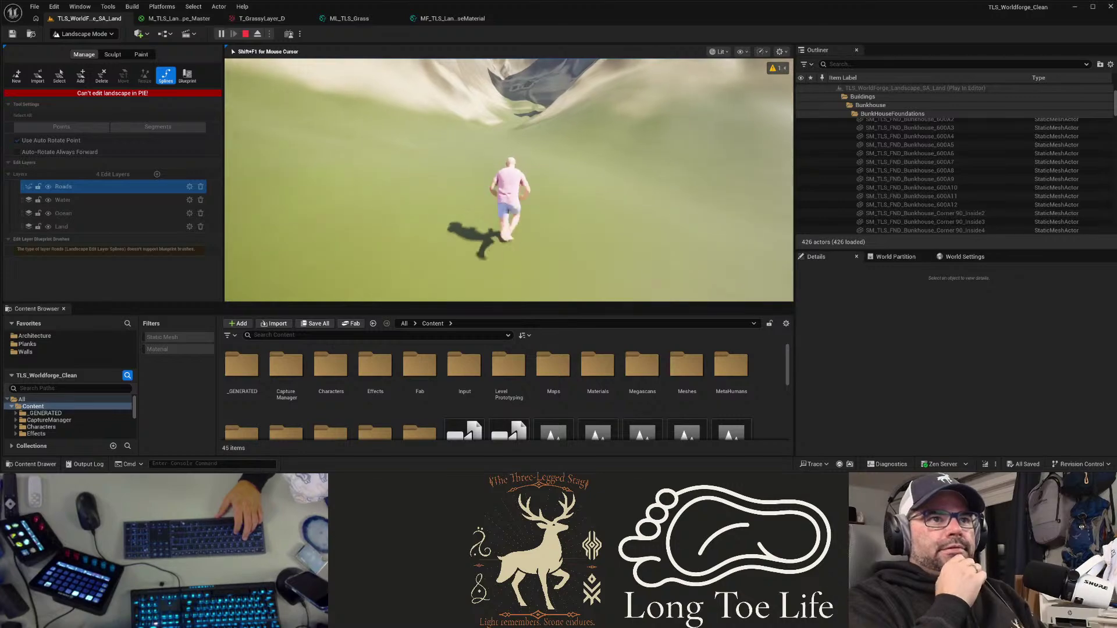
key(w)
key(w)
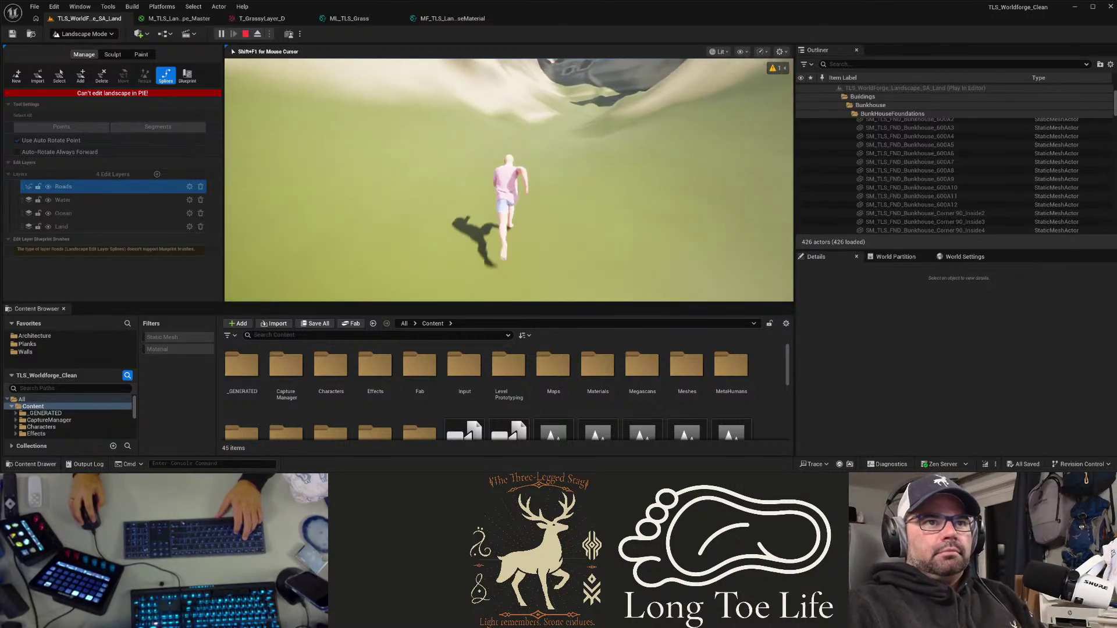
key(w)
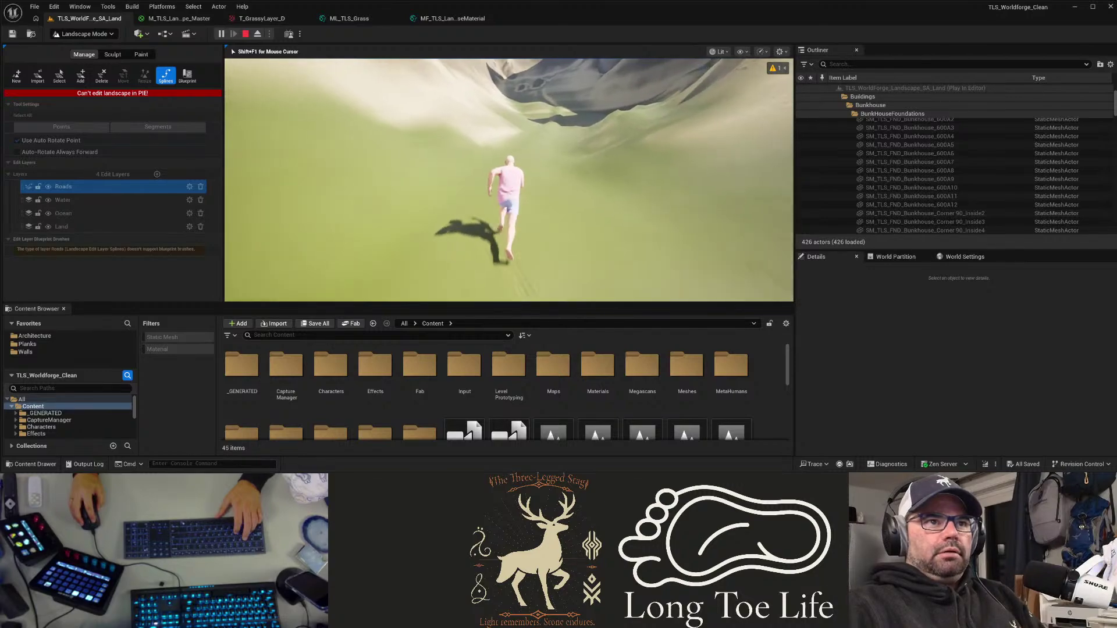
key(w)
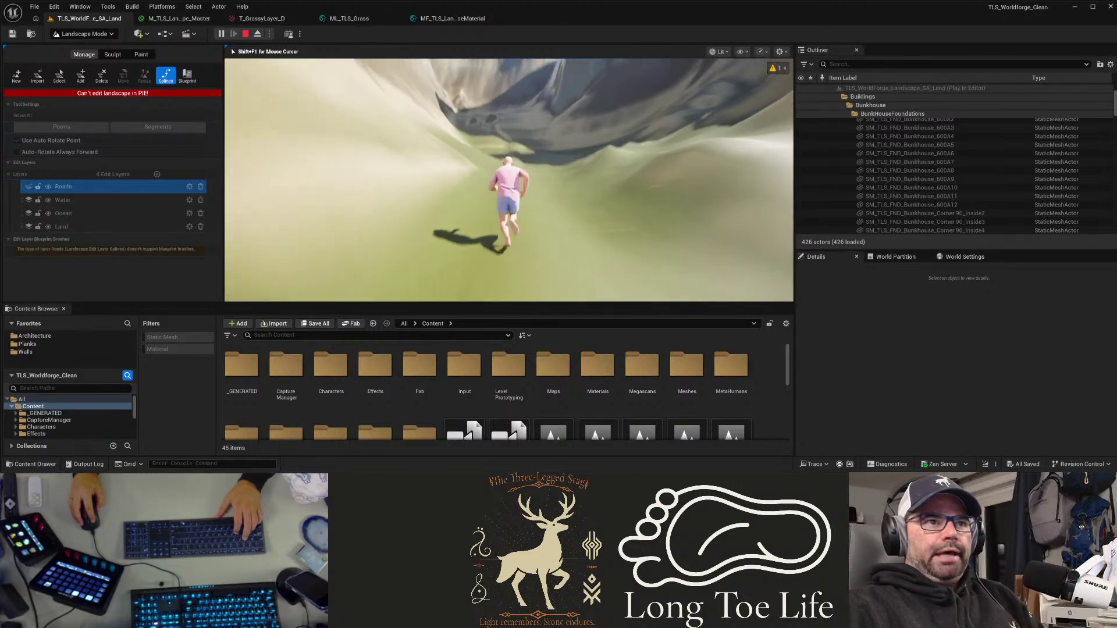
key(w)
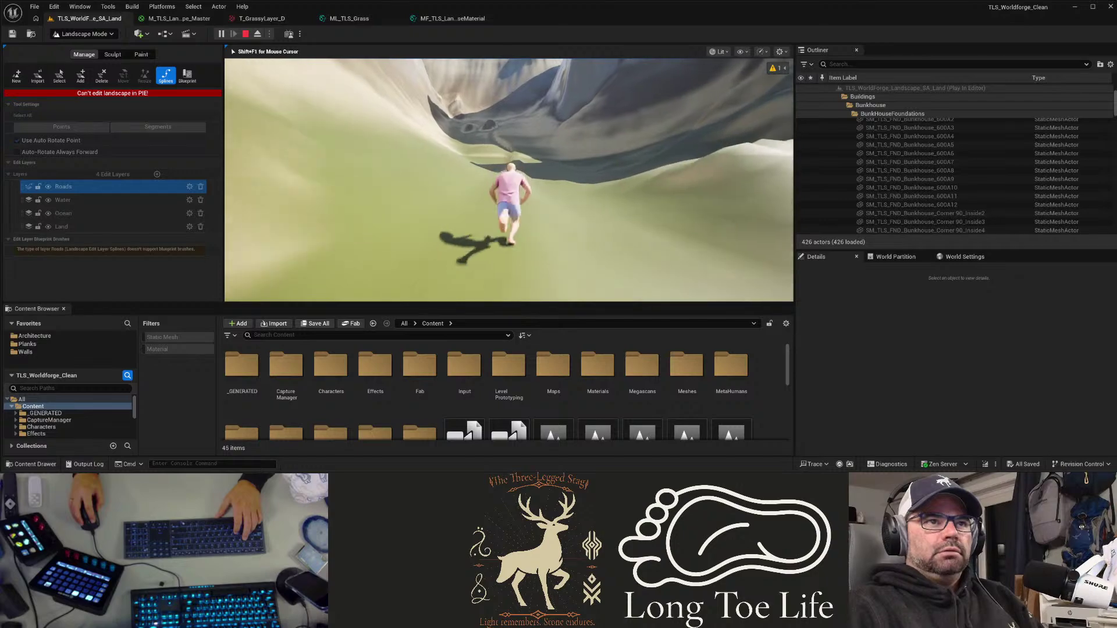
Step: Inspect the gully entrance by running the character through its shadowed lower slope towards the dark rock mounds
key(w)
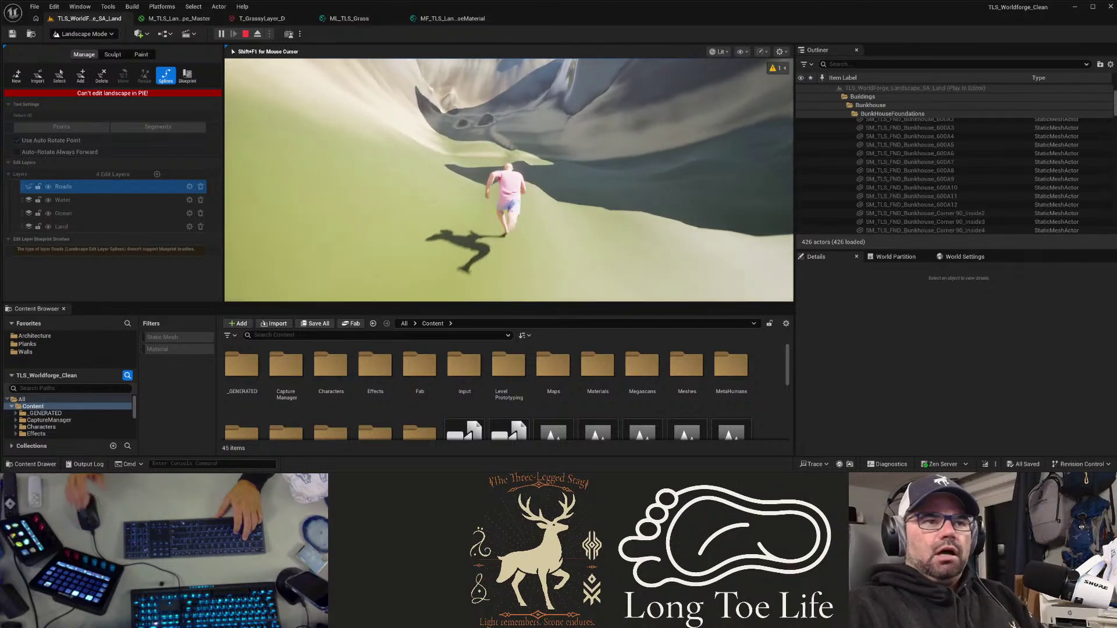
key(w)
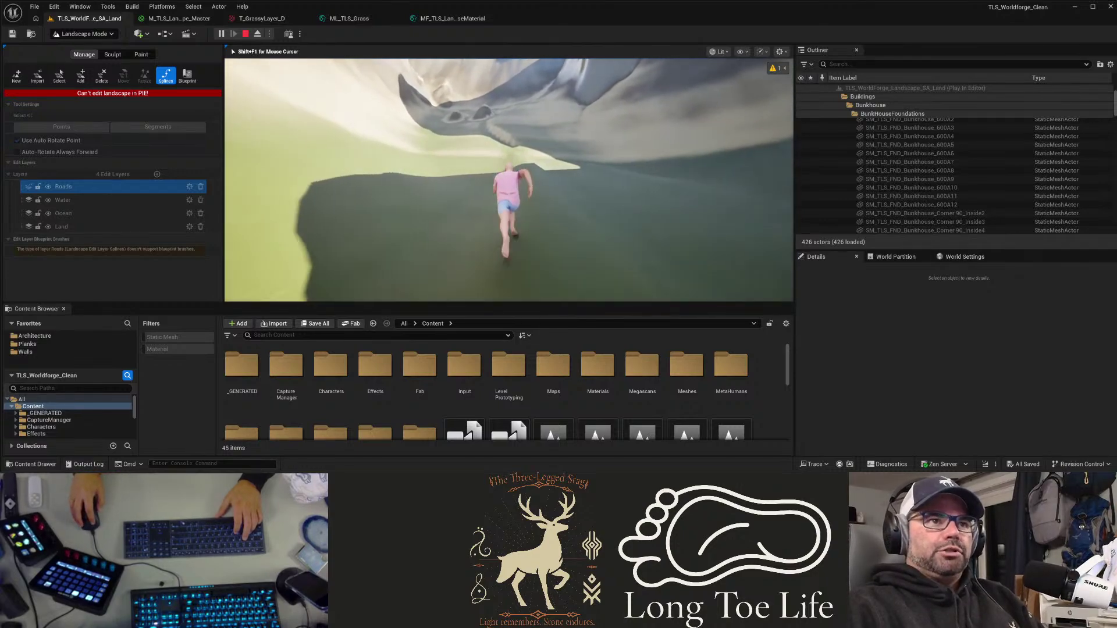
key(w)
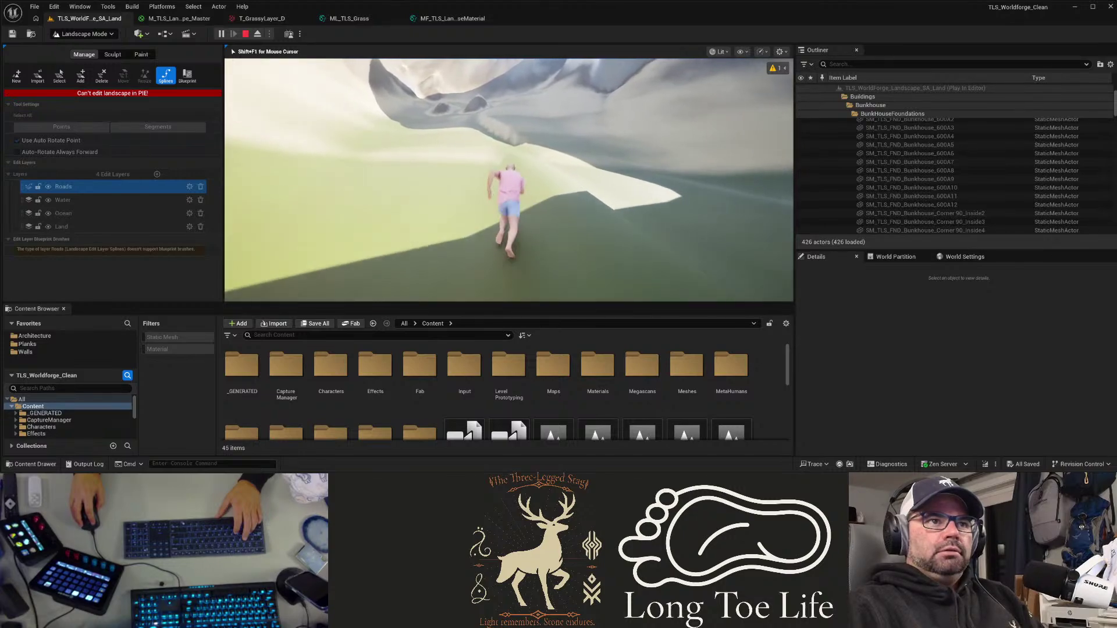
key(w)
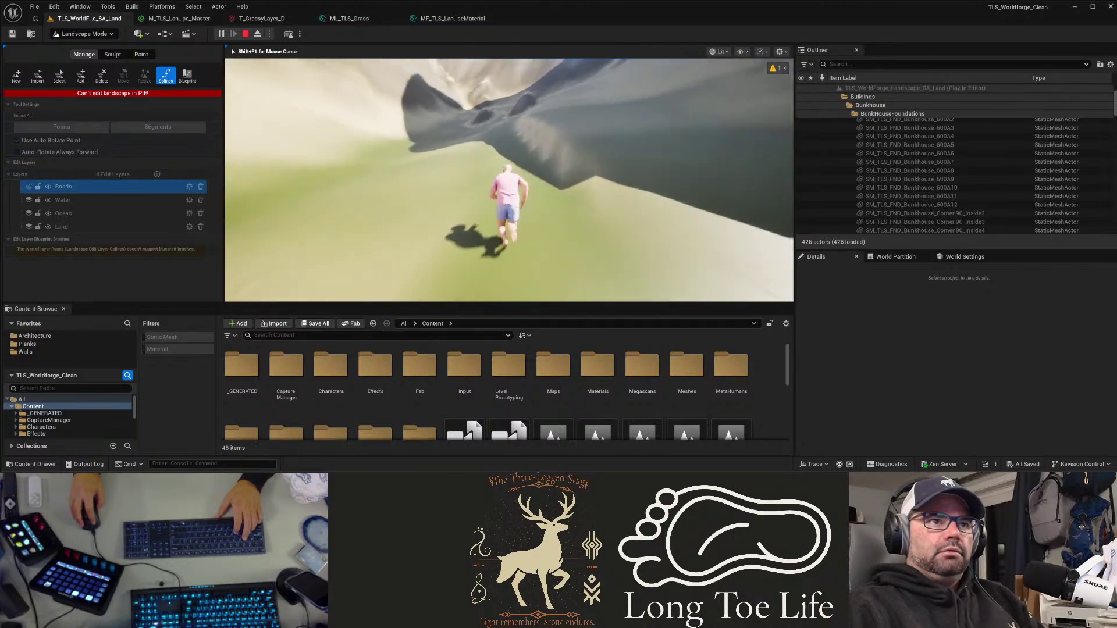
key(w)
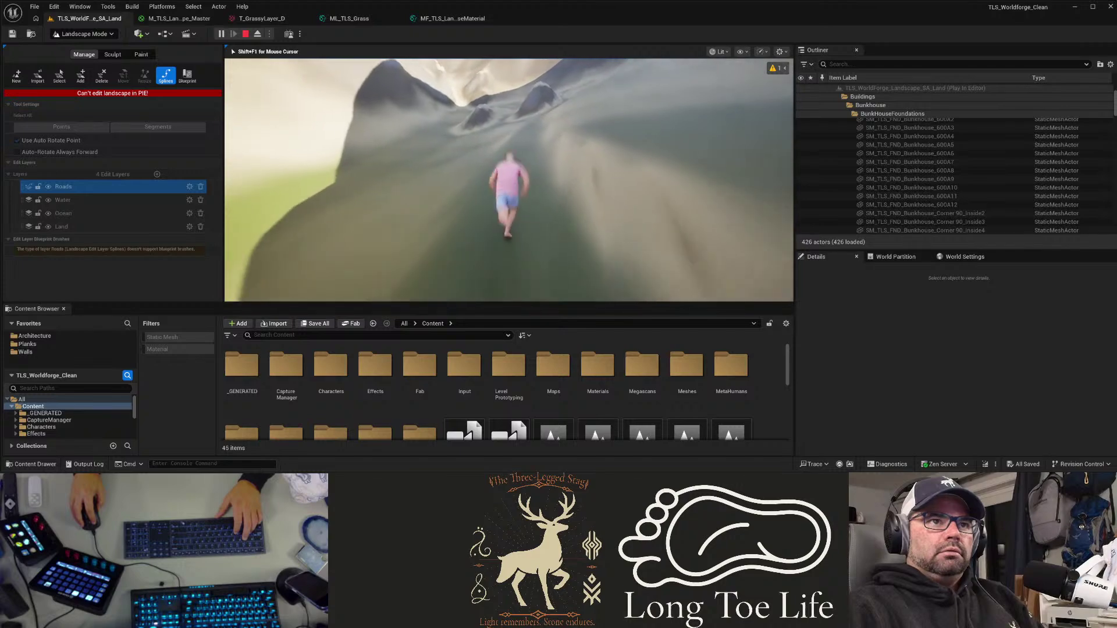
key(w)
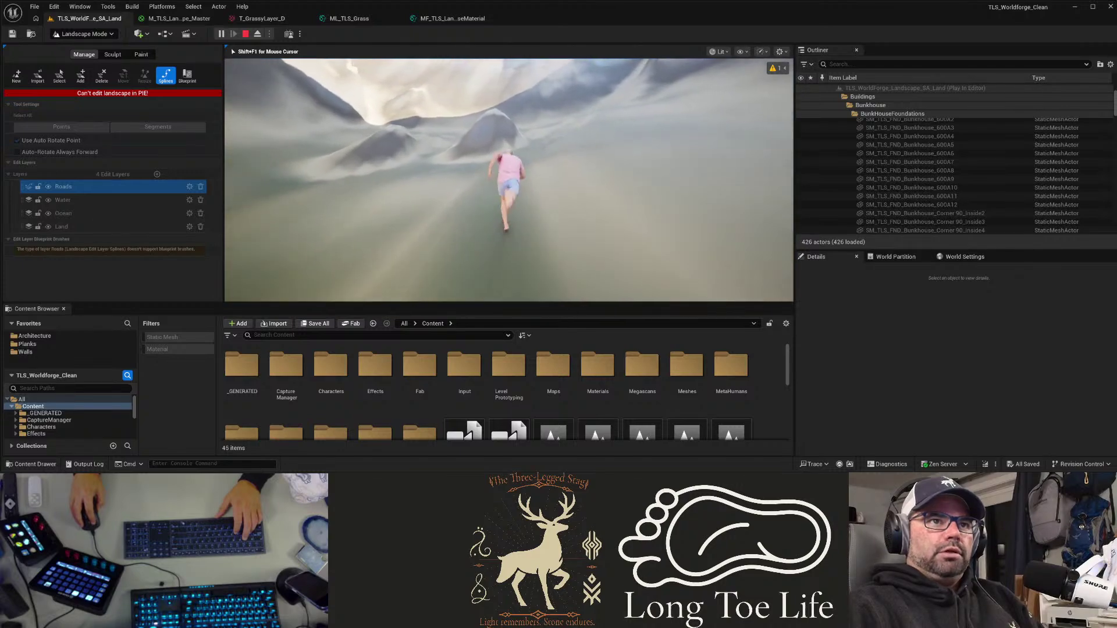
Step: Climb the pale gully floor with the character, running and jumping uphill towards the gap between the peaks
key(w)
key(w)
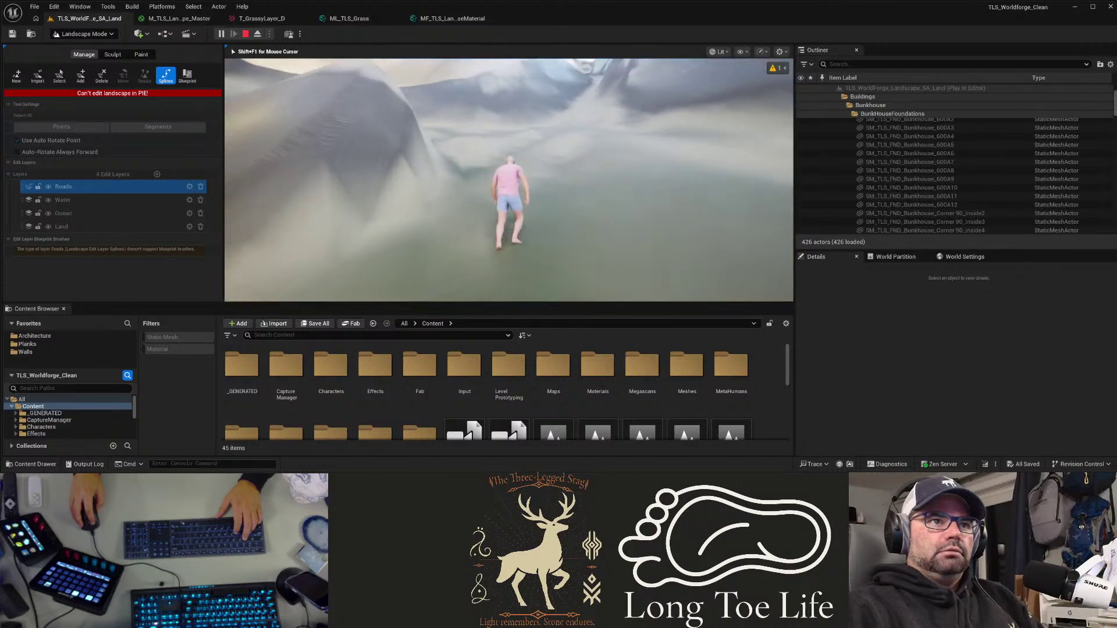
key(w)
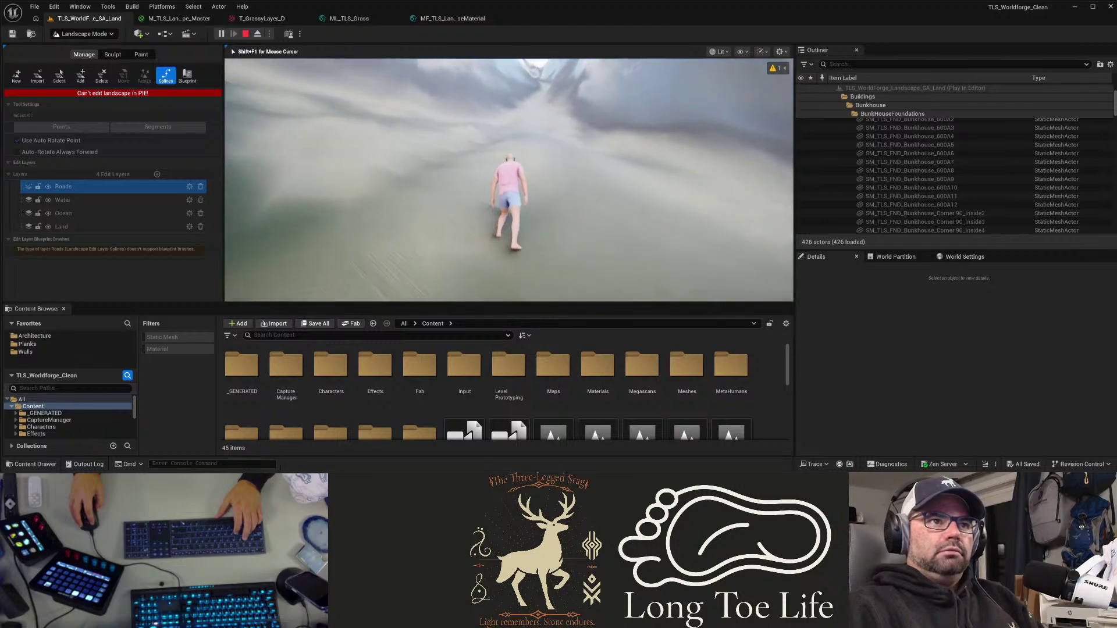
key(w)
key(space)
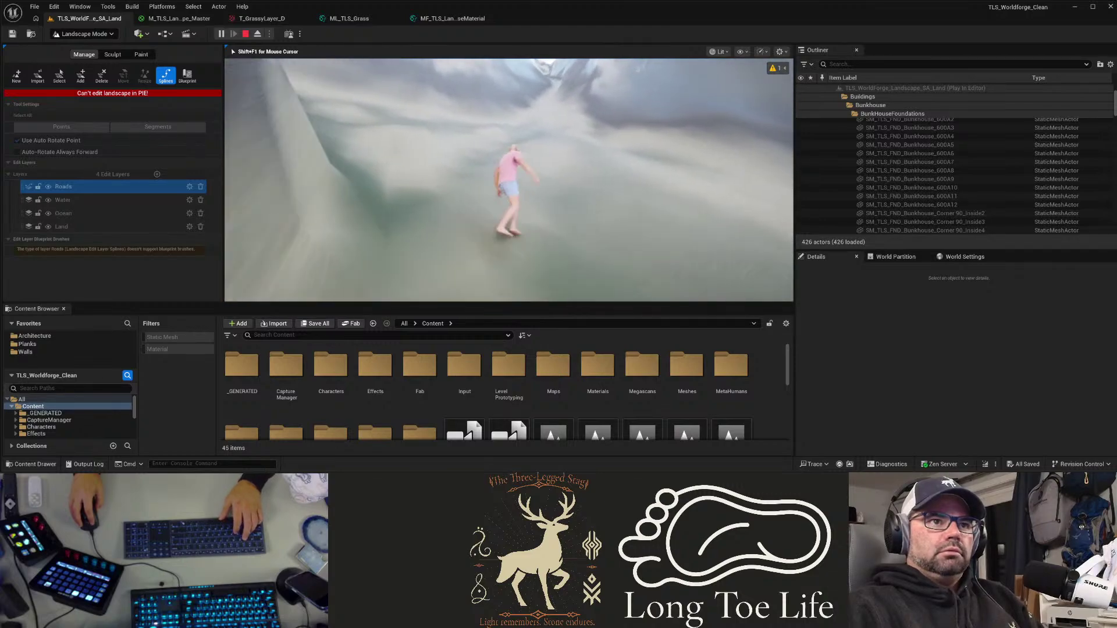
key(w)
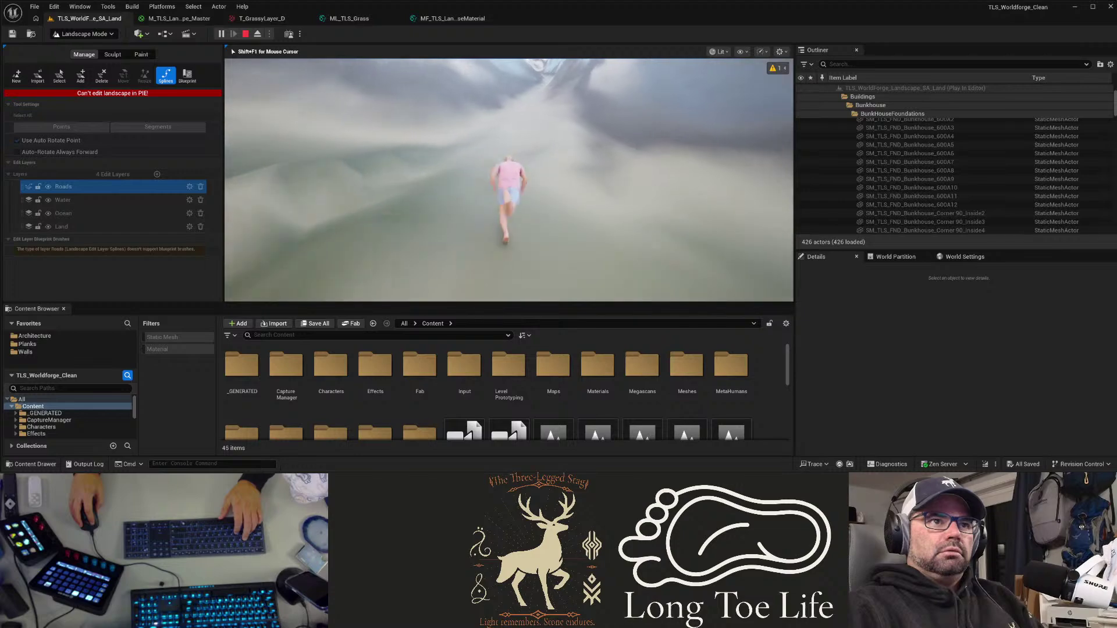
key(w)
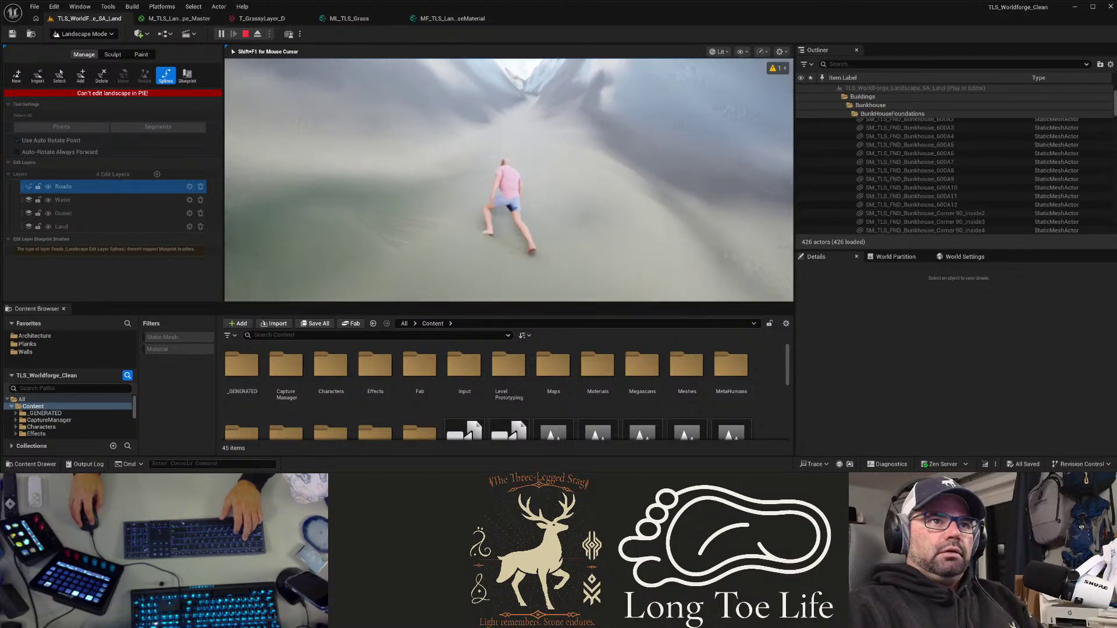
key(w)
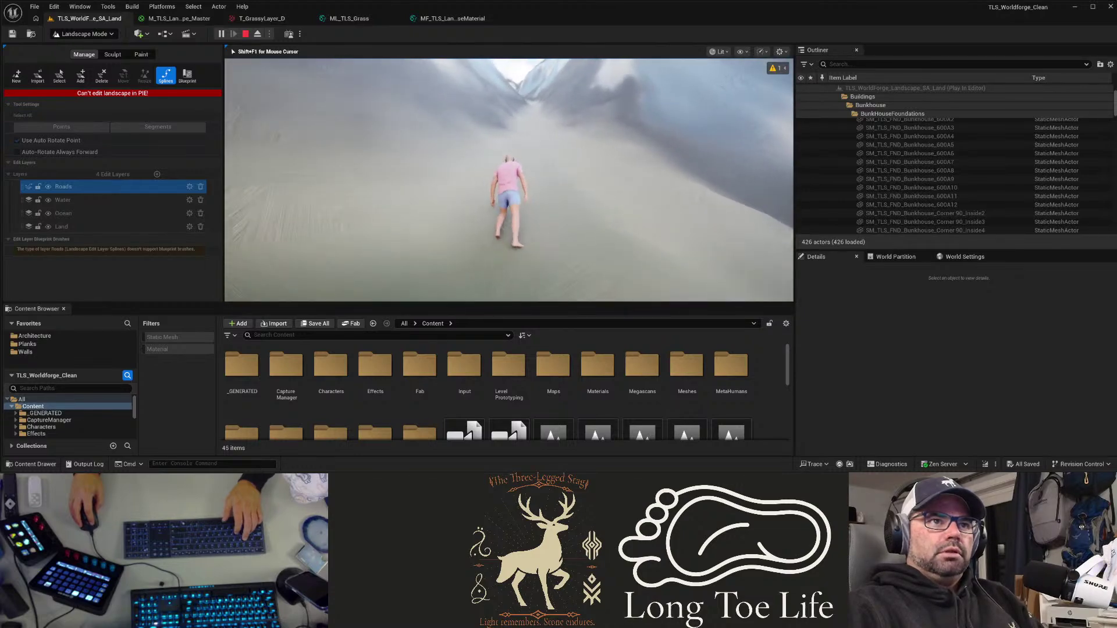
key(w)
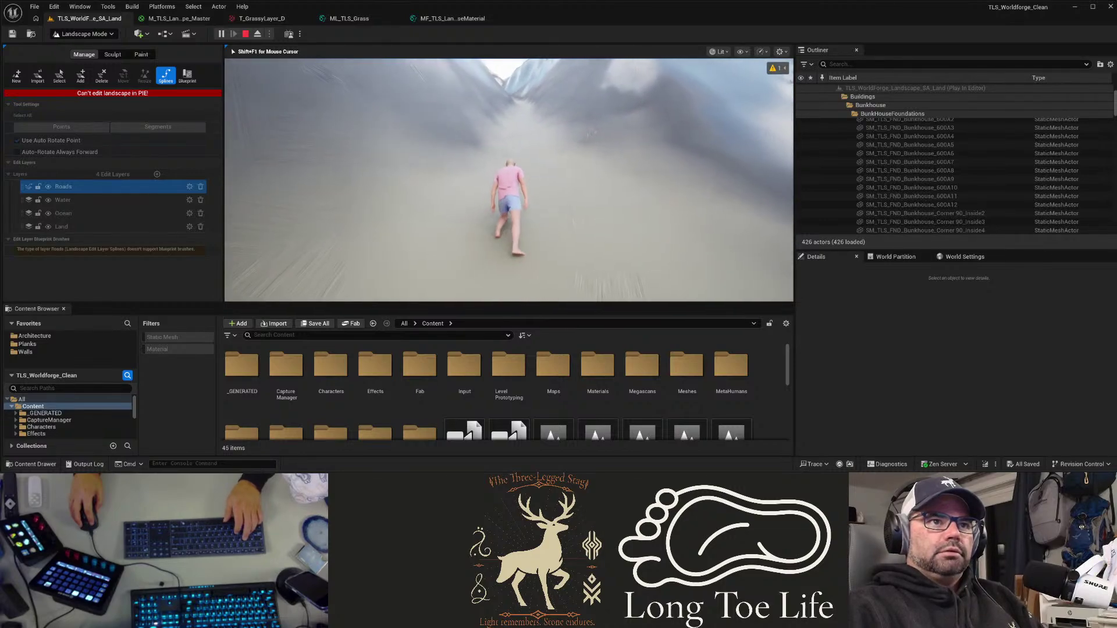
key(w)
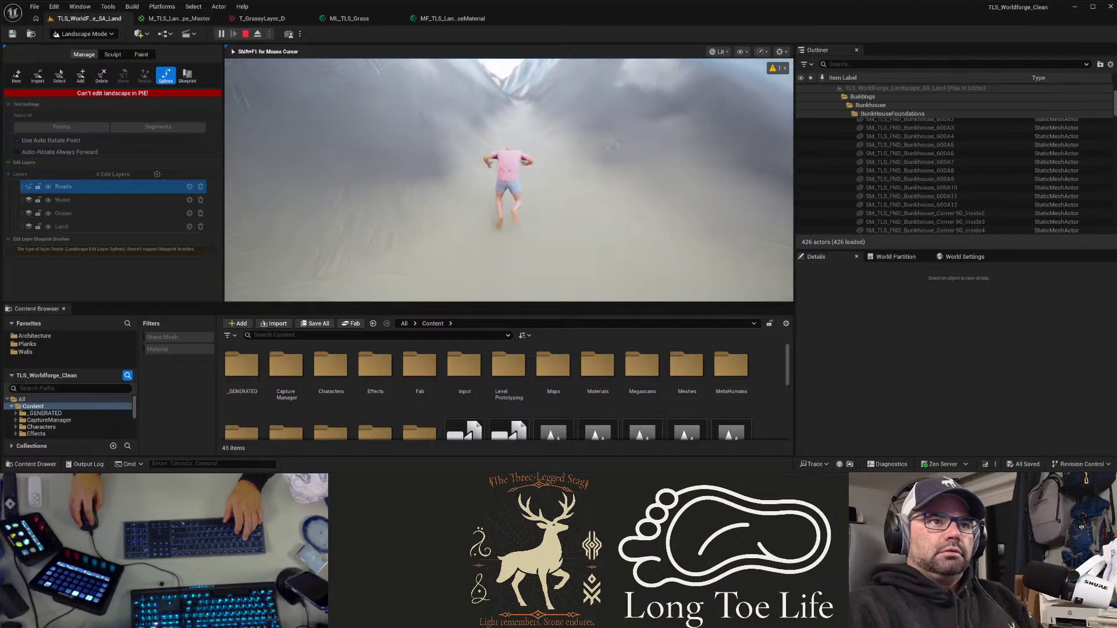
key(w)
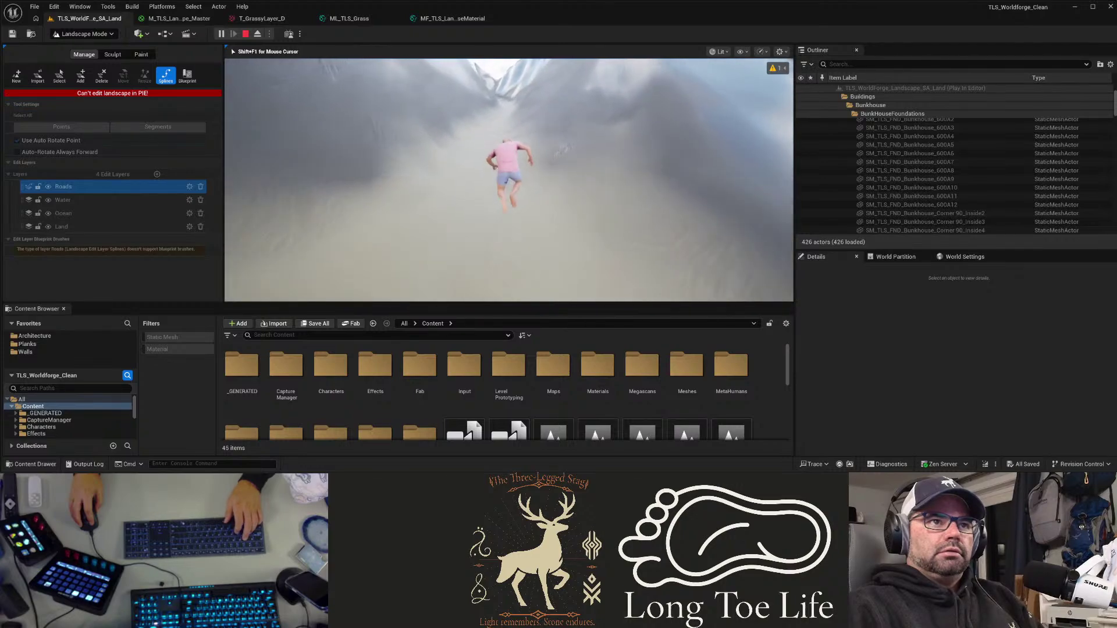
key(w)
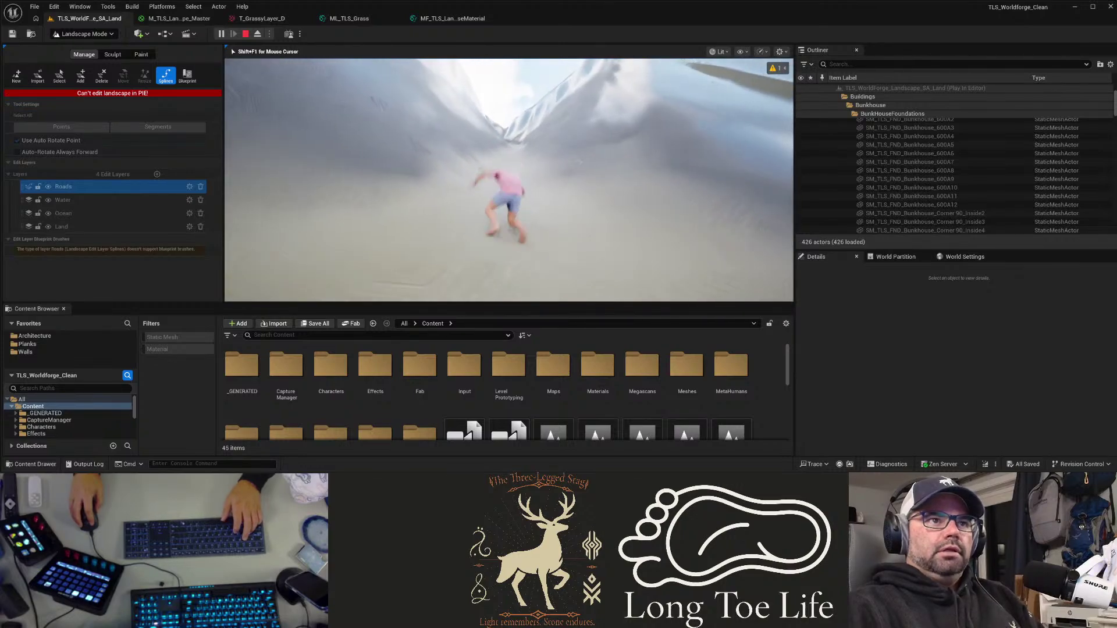
Step: Turn the character around and descend the gully towards the sunlit grass to inspect the route downhill
key(w)
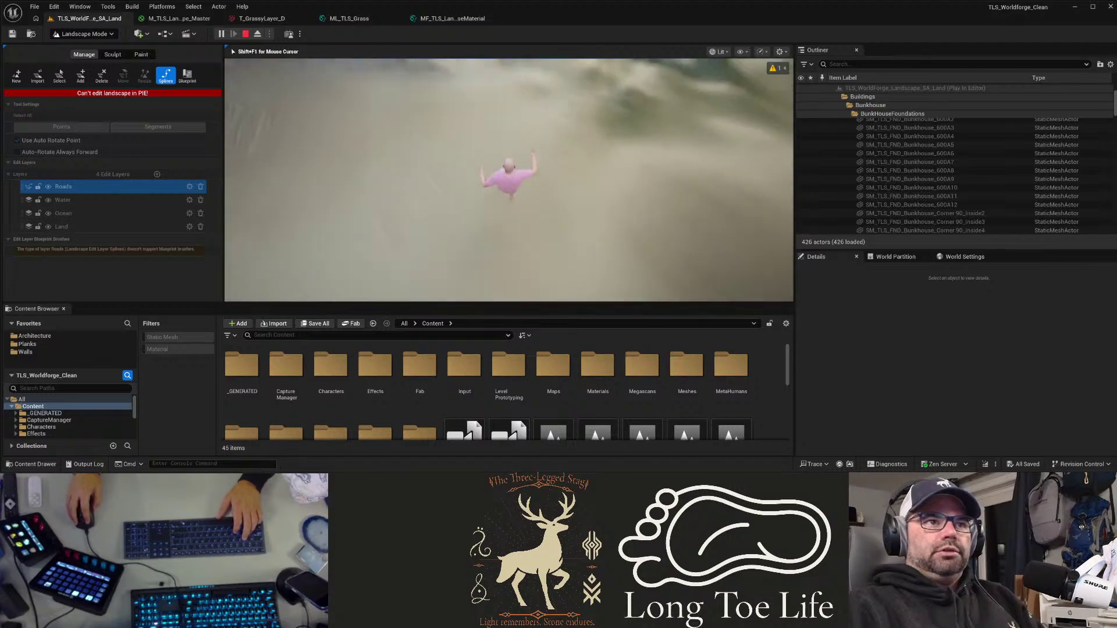
key(w)
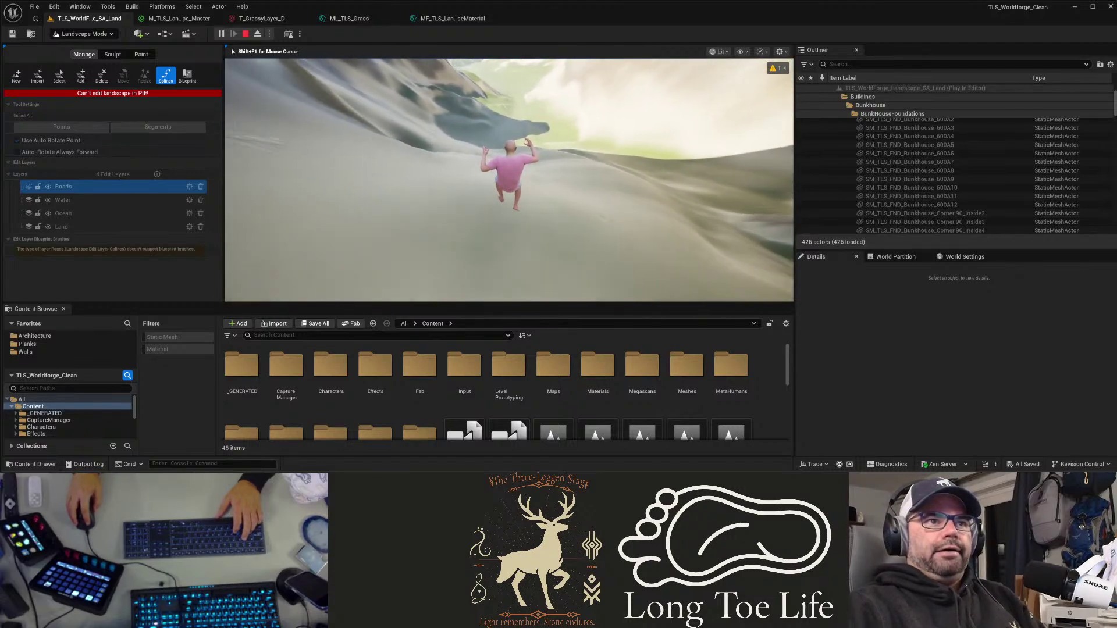
key(w)
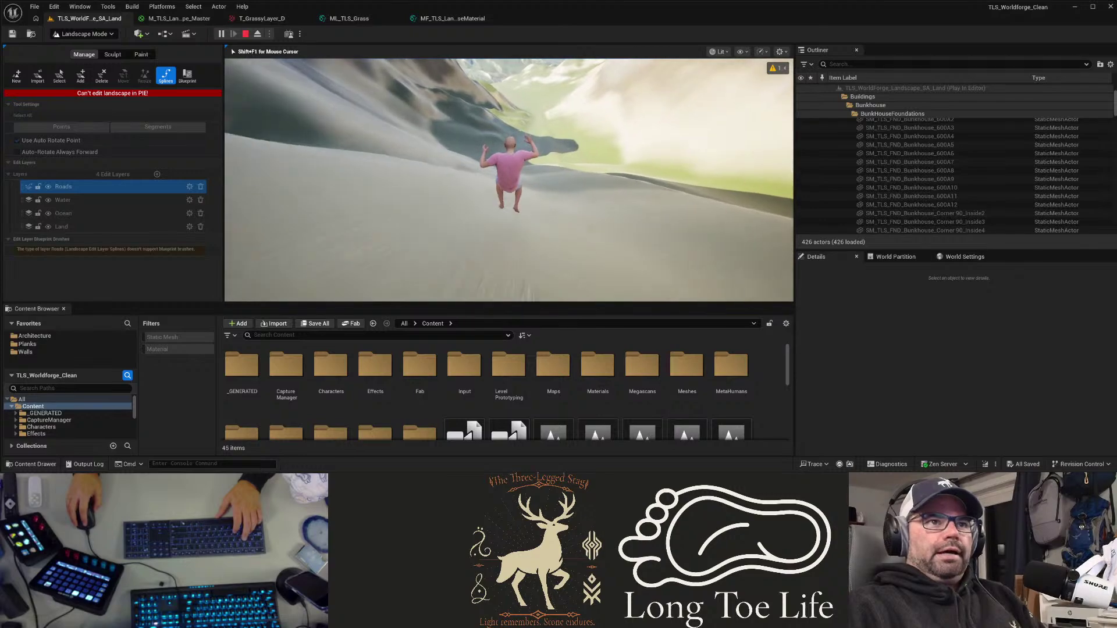
key(w)
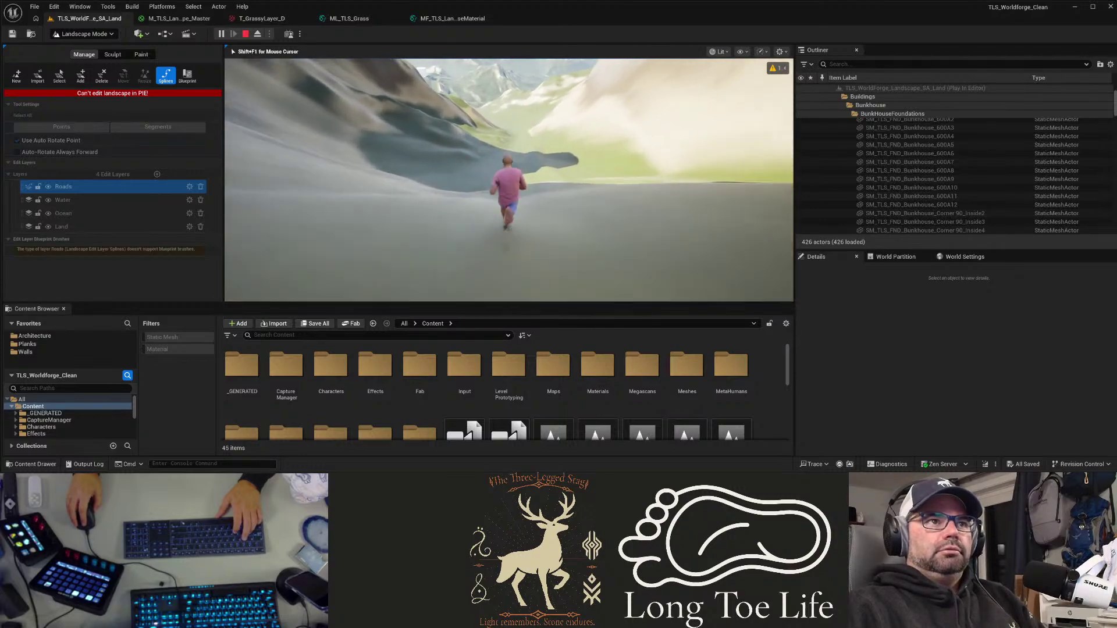
key(w)
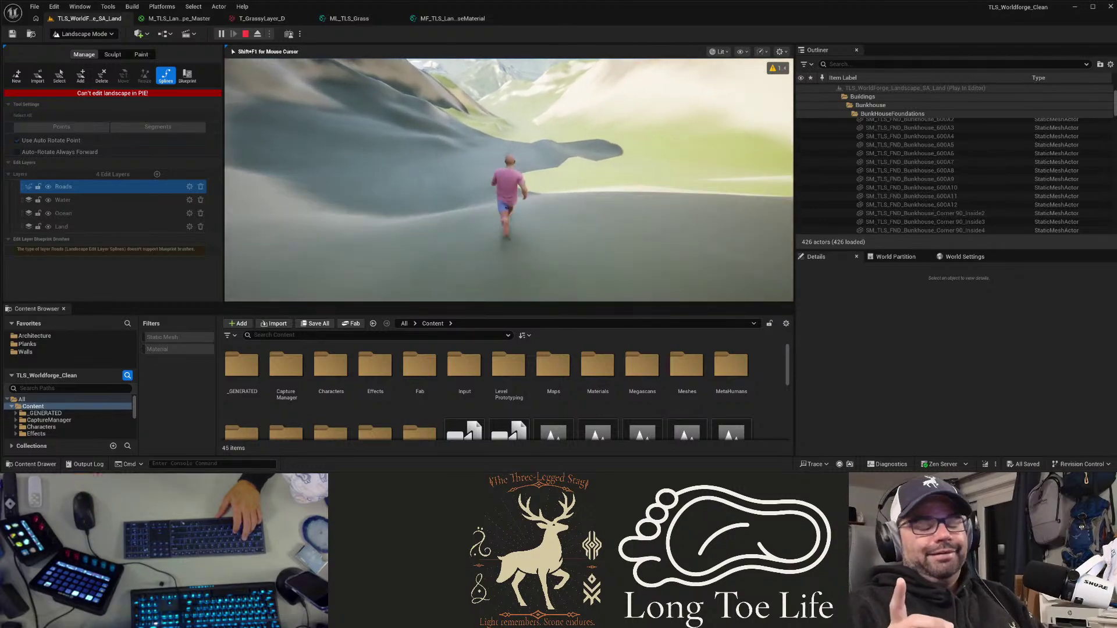
Step: Run the character from the sunlit grass edge back across the shaded slope facing the mountains
key(w)
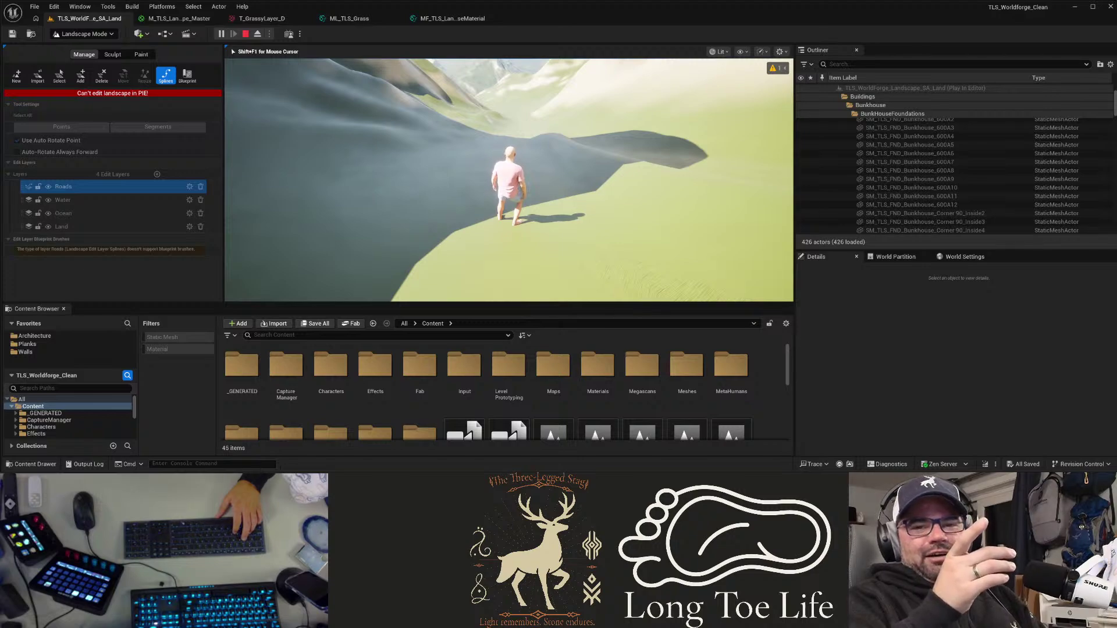
key(w)
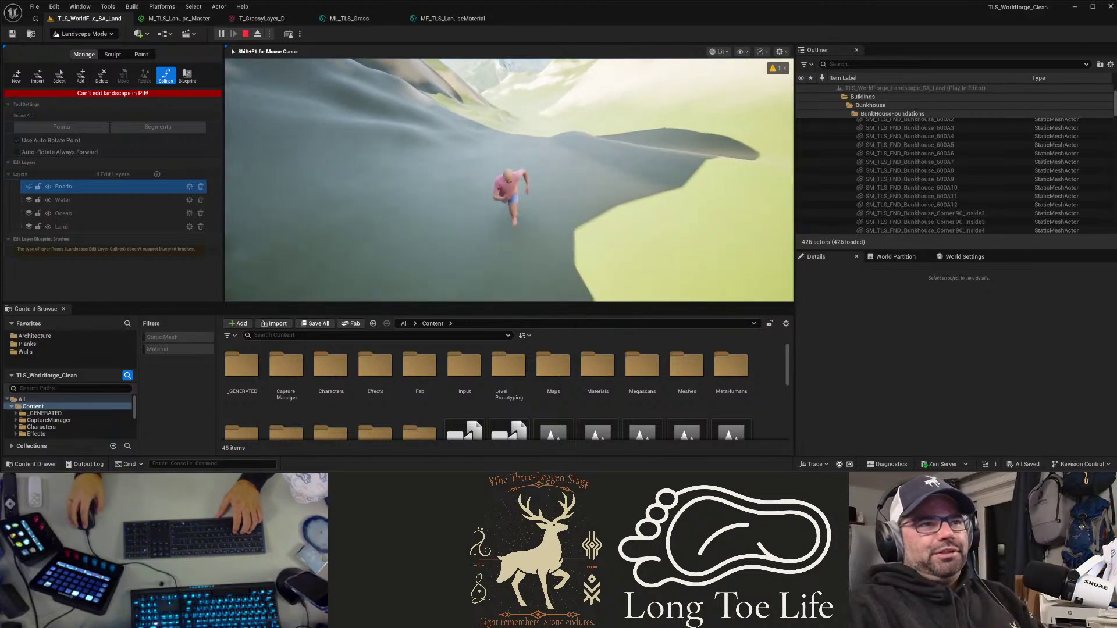
key(w)
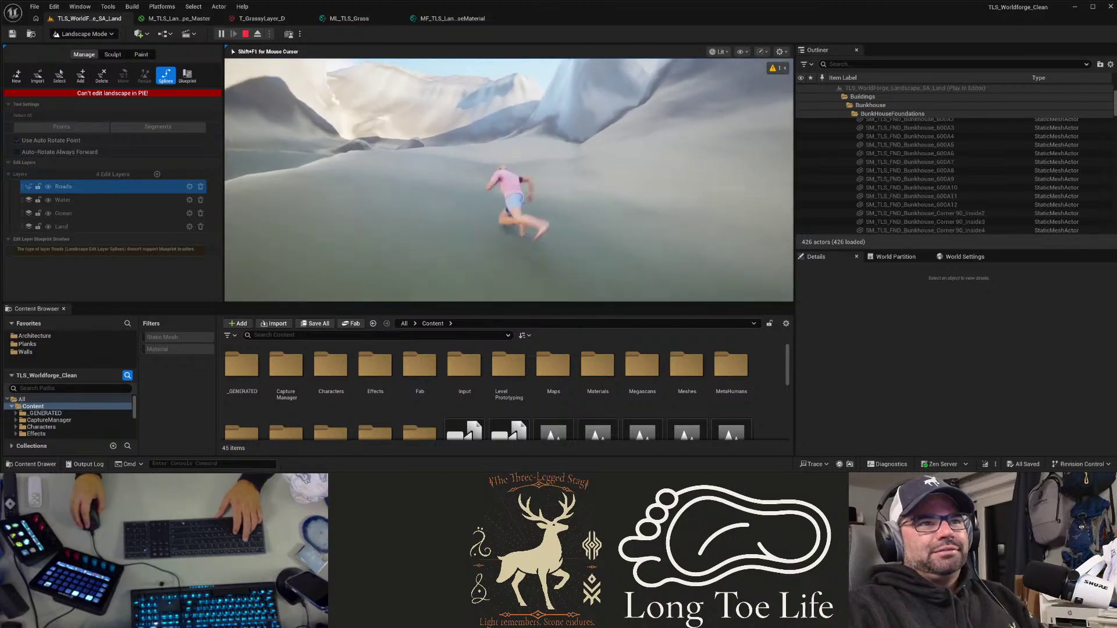